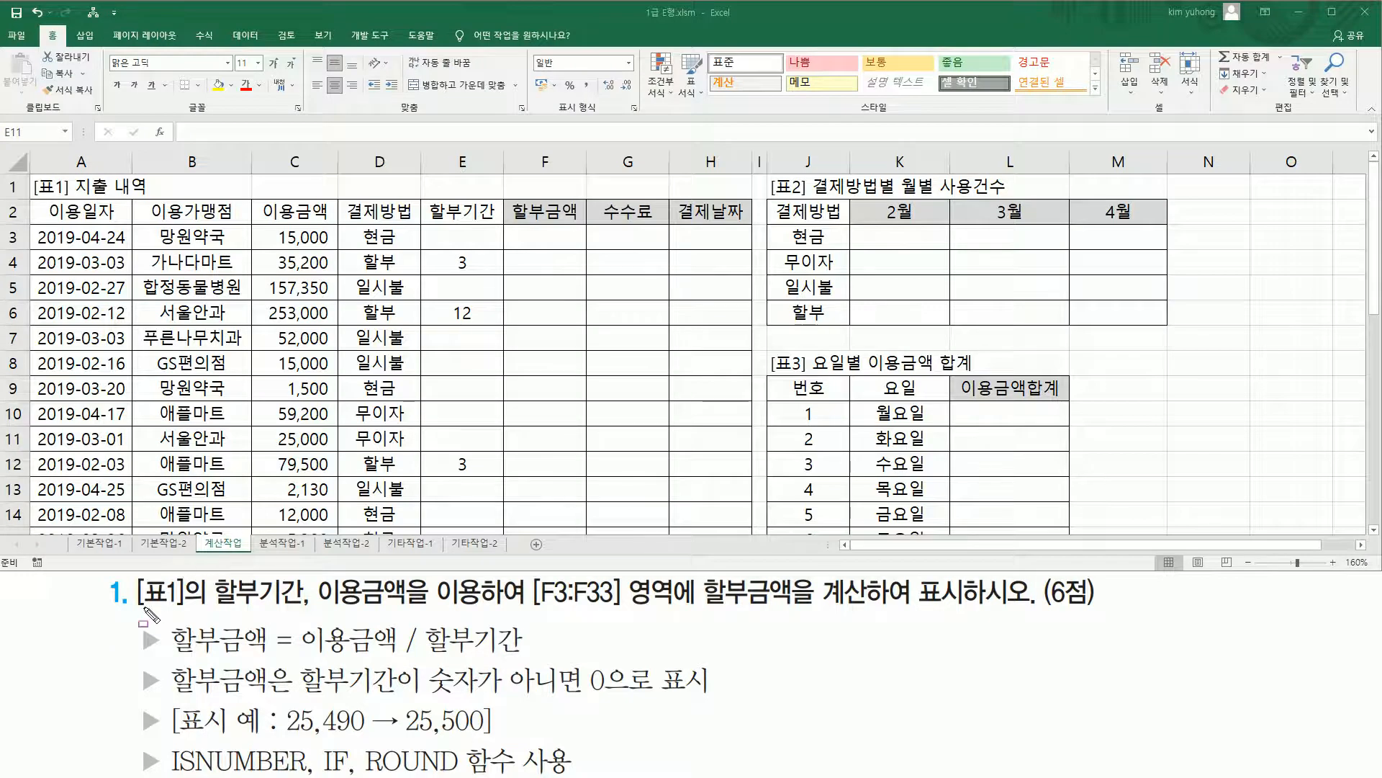
# Examine question 1's rules for calculating the 할부금액 in F3:F33 and the [표1] columns they refer to
pyautogui.moveTo(137, 609); pyautogui.dragTo(520, 609)
pyautogui.moveTo(33, 199); pyautogui.dragTo(209, 295)
pyautogui.moveTo(339, 335)
pyautogui.mouseDown()
pyautogui.moveTo(740, 494)
pyautogui.moveTo(753, 528)
pyautogui.mouseUp()
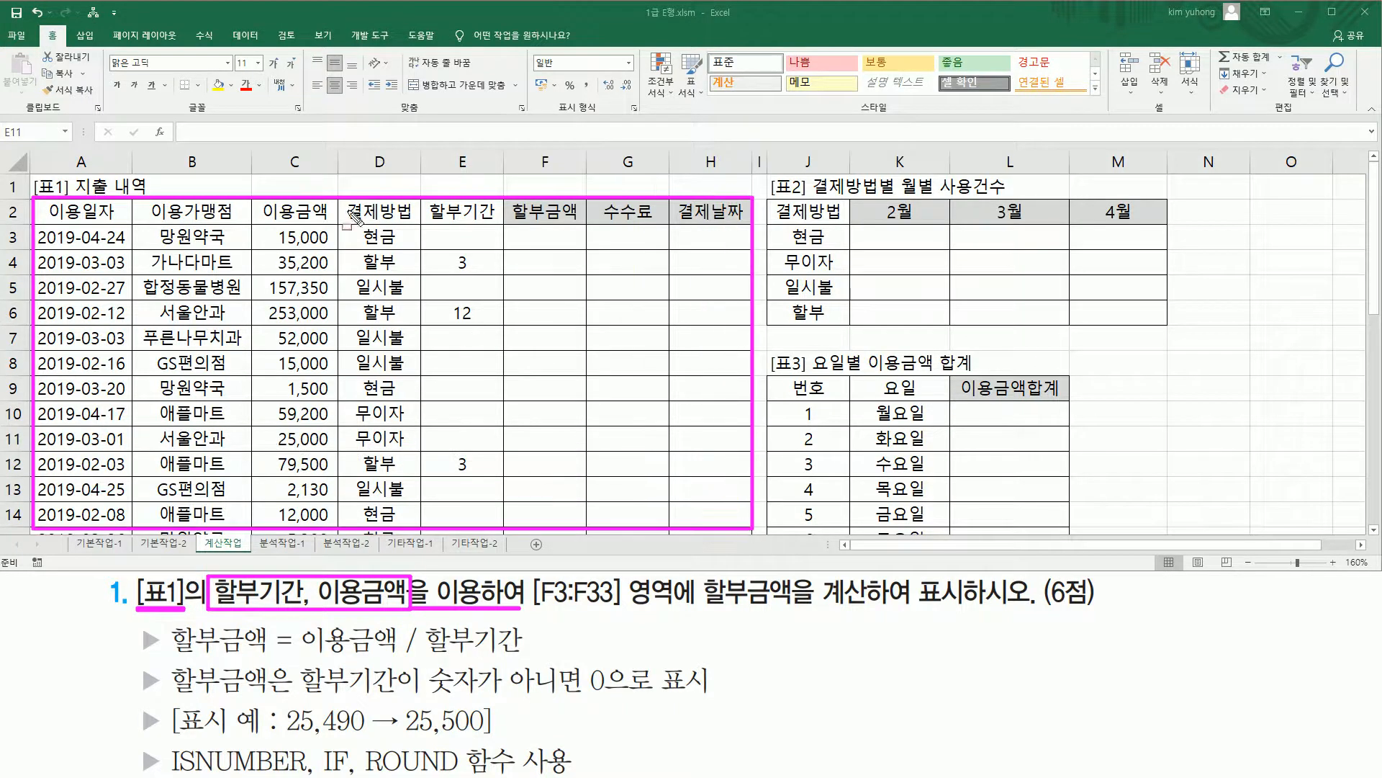
pyautogui.moveTo(425, 223); pyautogui.dragTo(495, 200)
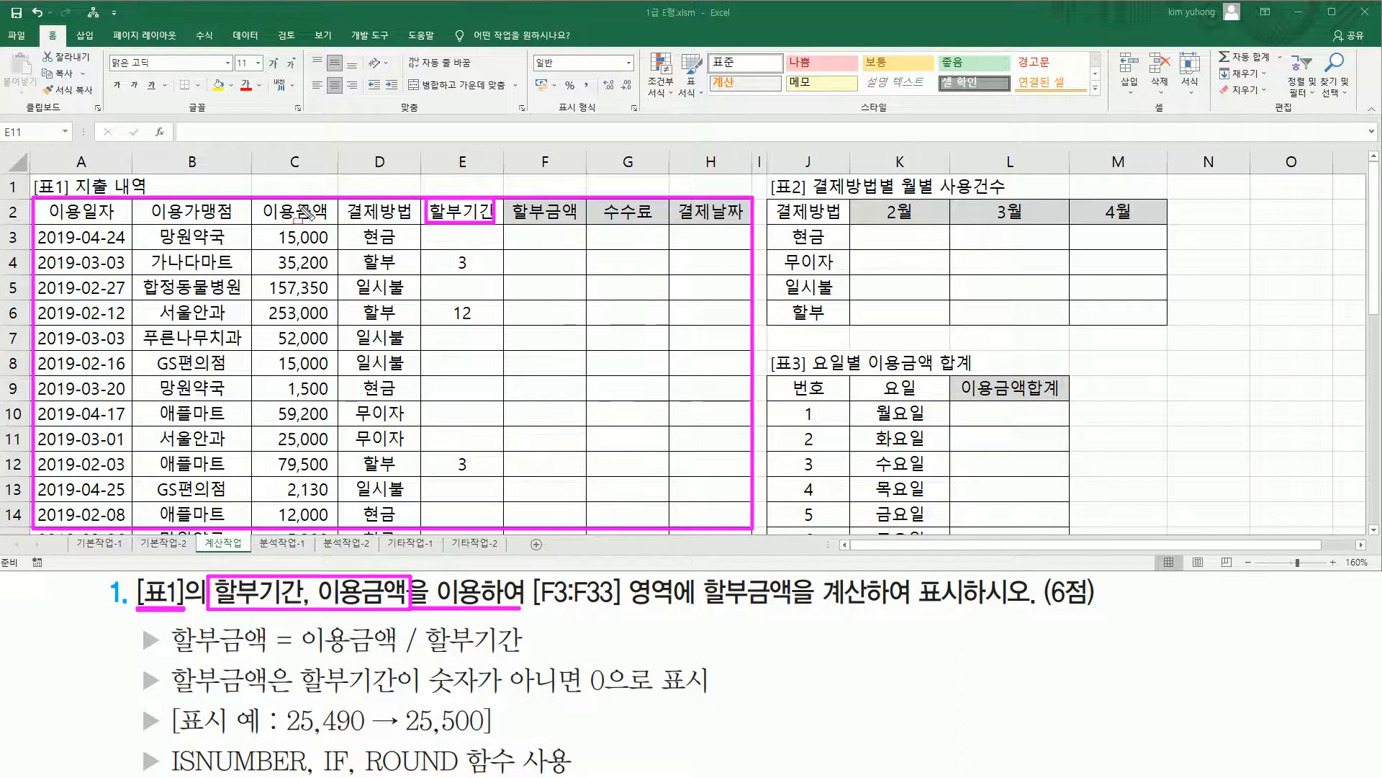
pyautogui.moveTo(265, 201); pyautogui.dragTo(337, 224)
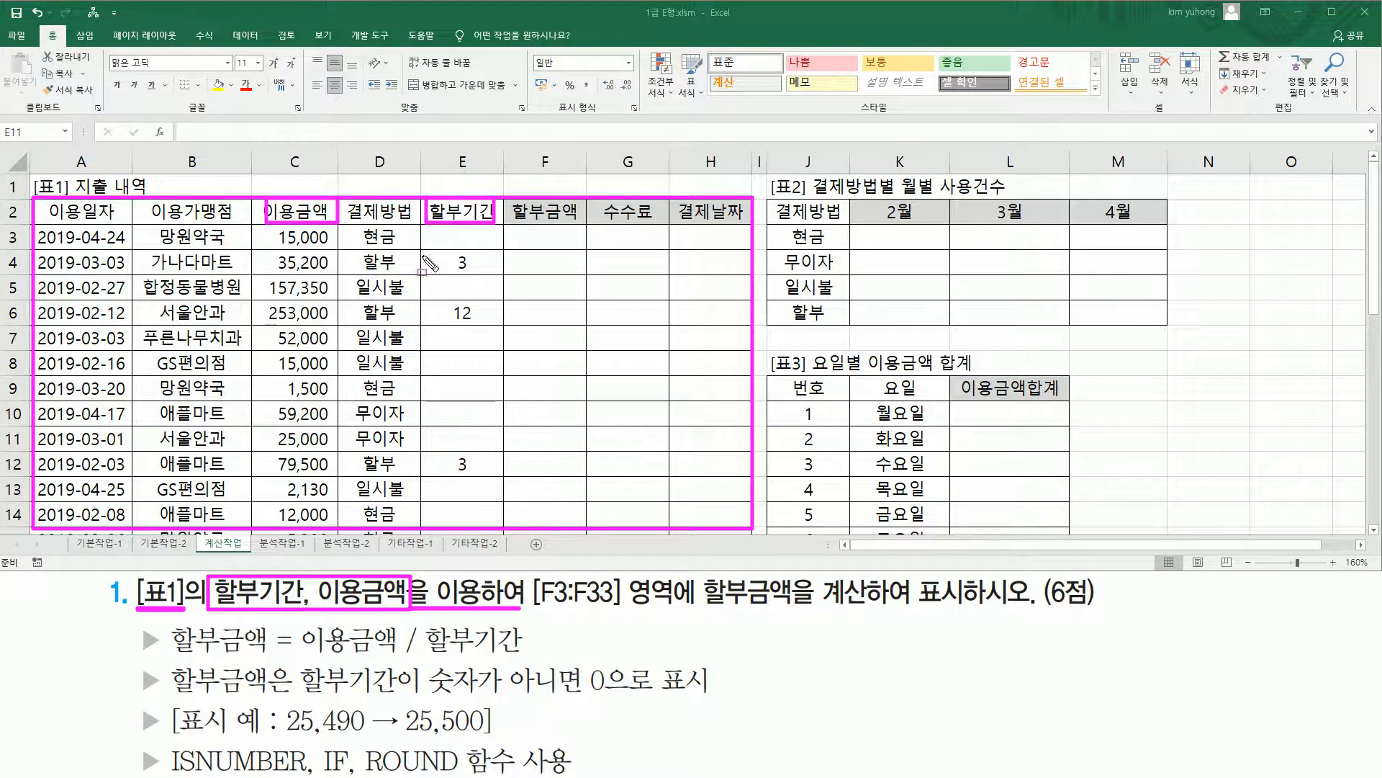
pyautogui.moveTo(536, 609)
pyautogui.mouseDown()
pyautogui.moveTo(638, 612)
pyautogui.moveTo(633, 578)
pyautogui.mouseUp()
pyautogui.moveTo(706, 609); pyautogui.dragTo(806, 607)
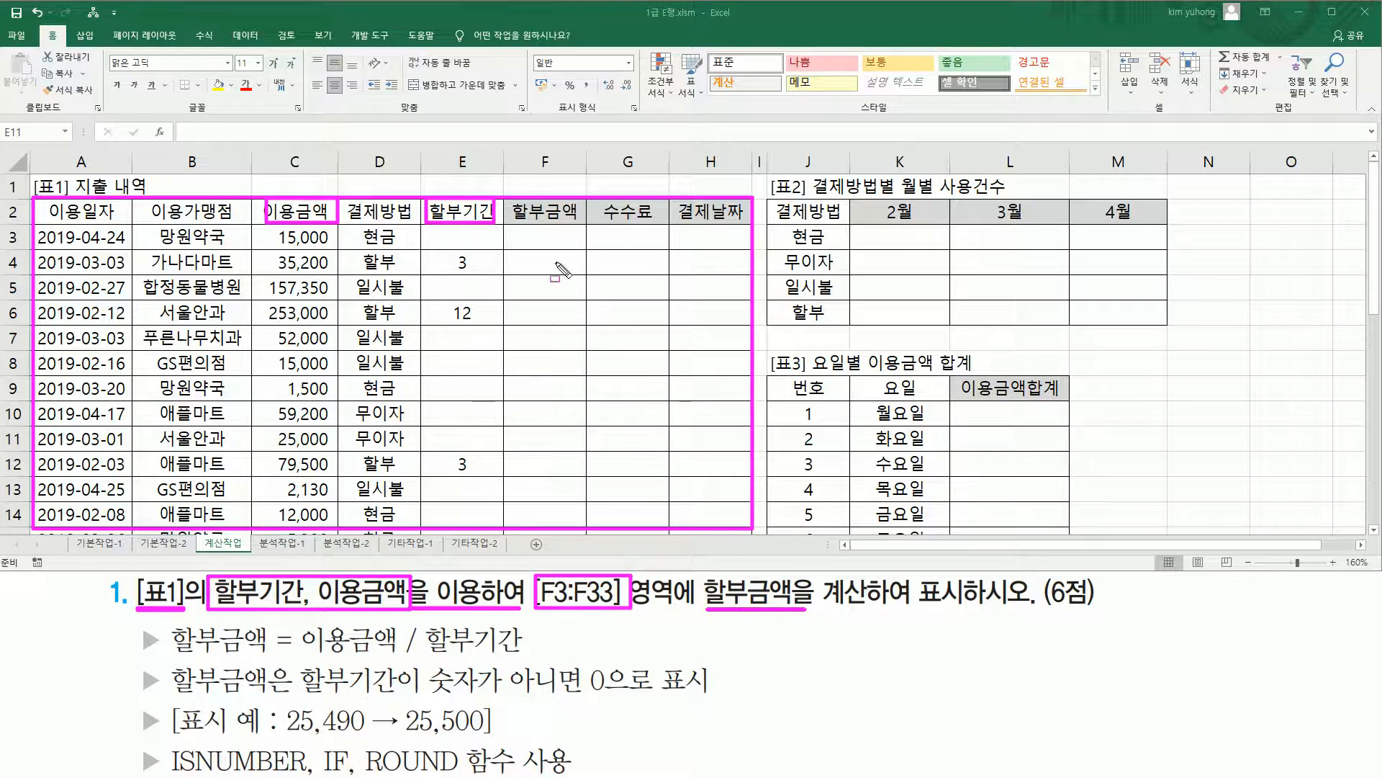
pyautogui.moveTo(513, 201)
pyautogui.mouseDown()
pyautogui.moveTo(579, 237)
pyautogui.moveTo(584, 525)
pyautogui.mouseUp()
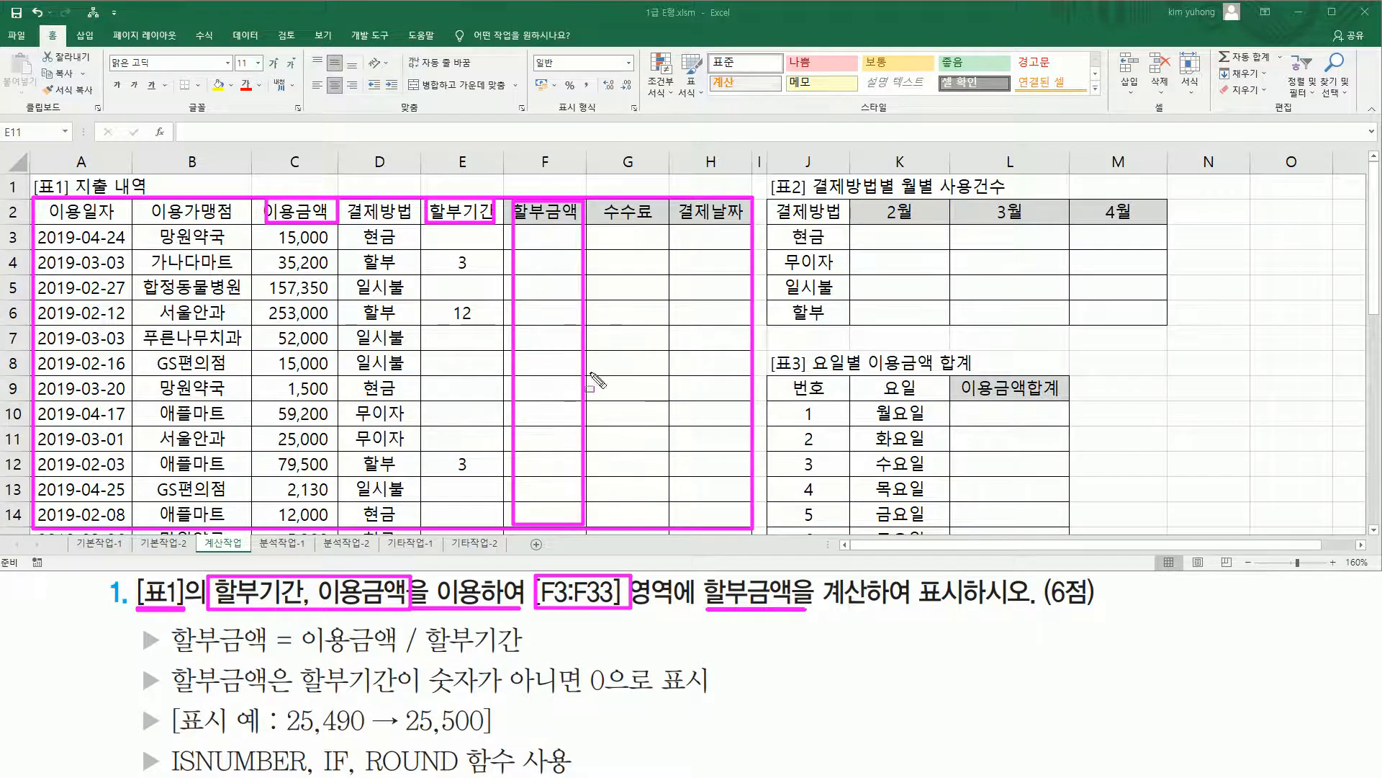
pyautogui.moveTo(170, 655)
pyautogui.mouseDown()
pyautogui.moveTo(531, 655)
pyautogui.moveTo(531, 620)
pyautogui.mouseUp()
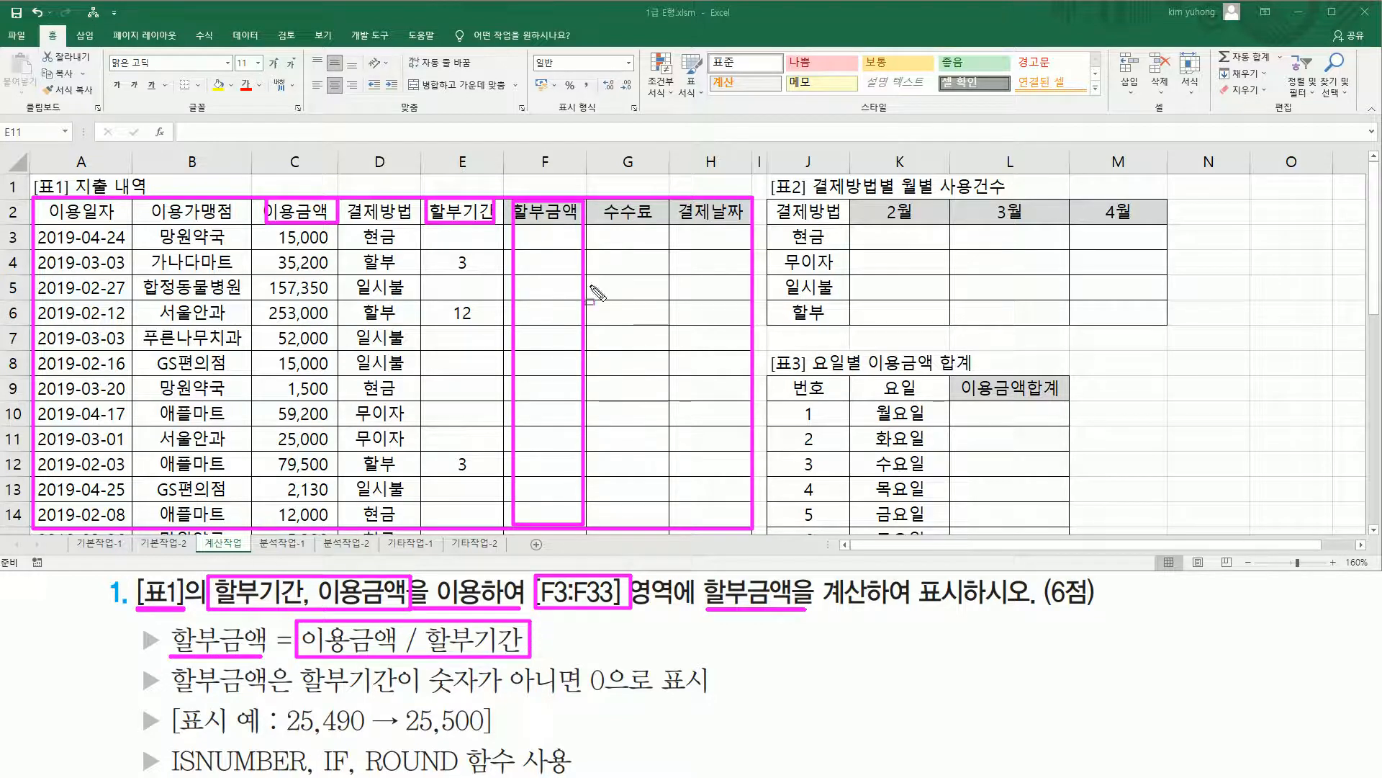
pyautogui.moveTo(523, 231); pyautogui.dragTo(577, 245)
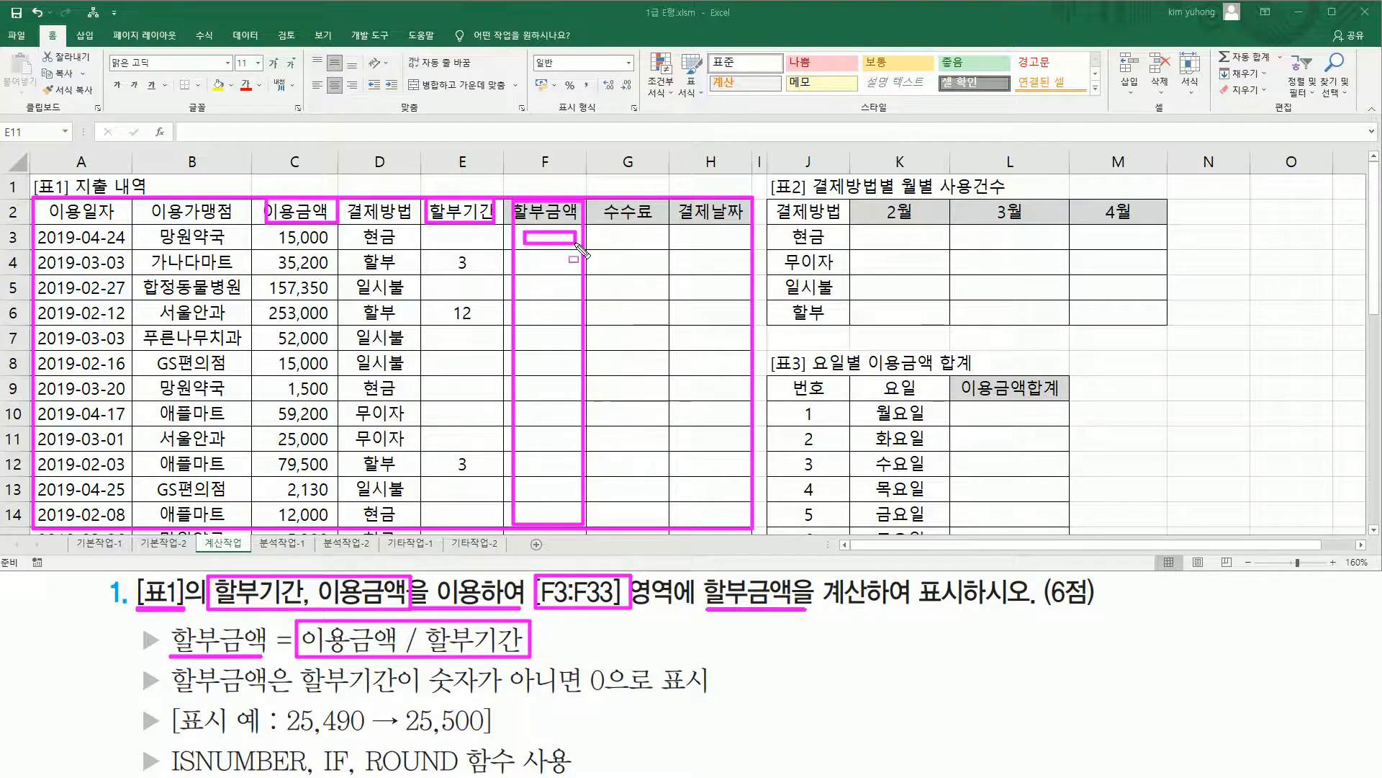
pyautogui.moveTo(296, 695); pyautogui.dragTo(723, 695)
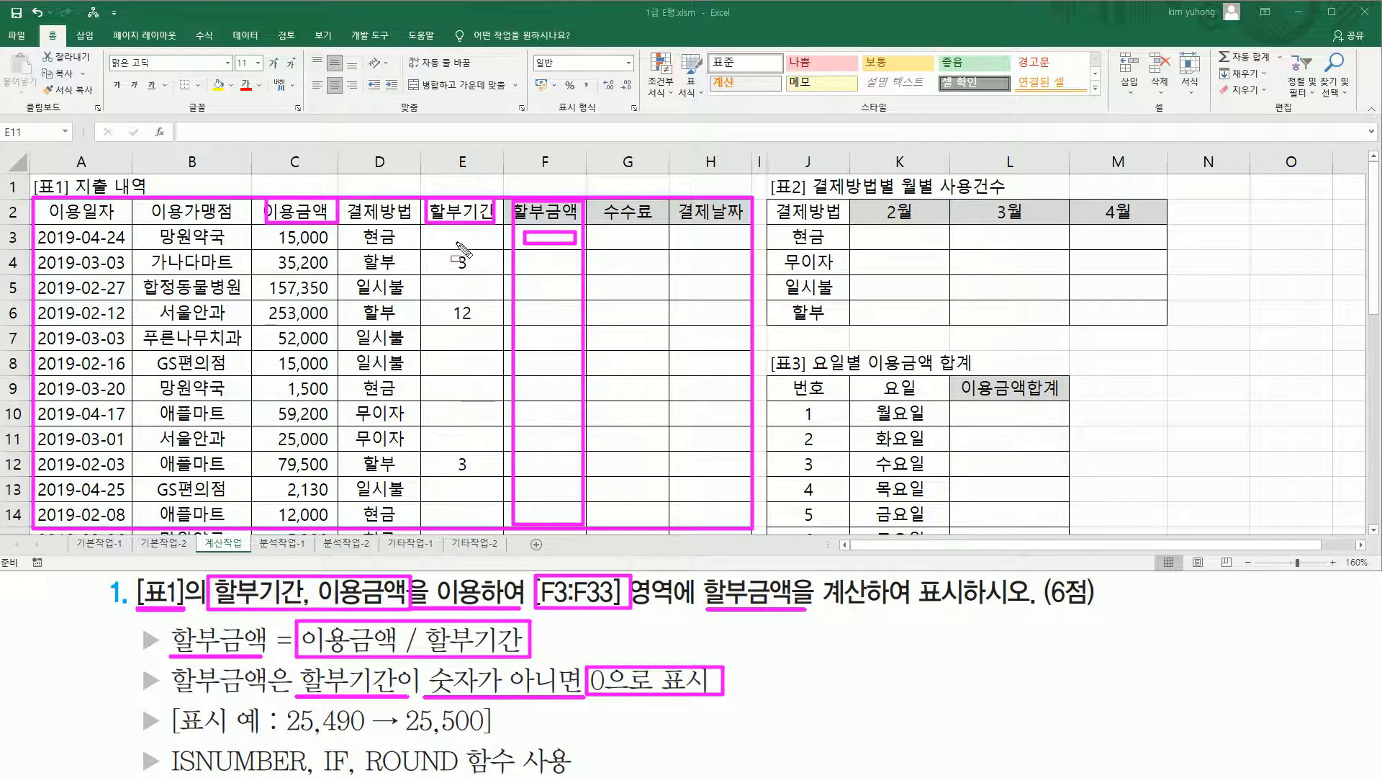
pyautogui.moveTo(446, 247)
pyautogui.mouseDown()
pyautogui.moveTo(485, 247)
pyautogui.moveTo(450, 326)
pyautogui.moveTo(476, 301)
pyautogui.mouseUp()
pyautogui.moveTo(452, 453); pyautogui.dragTo(473, 476)
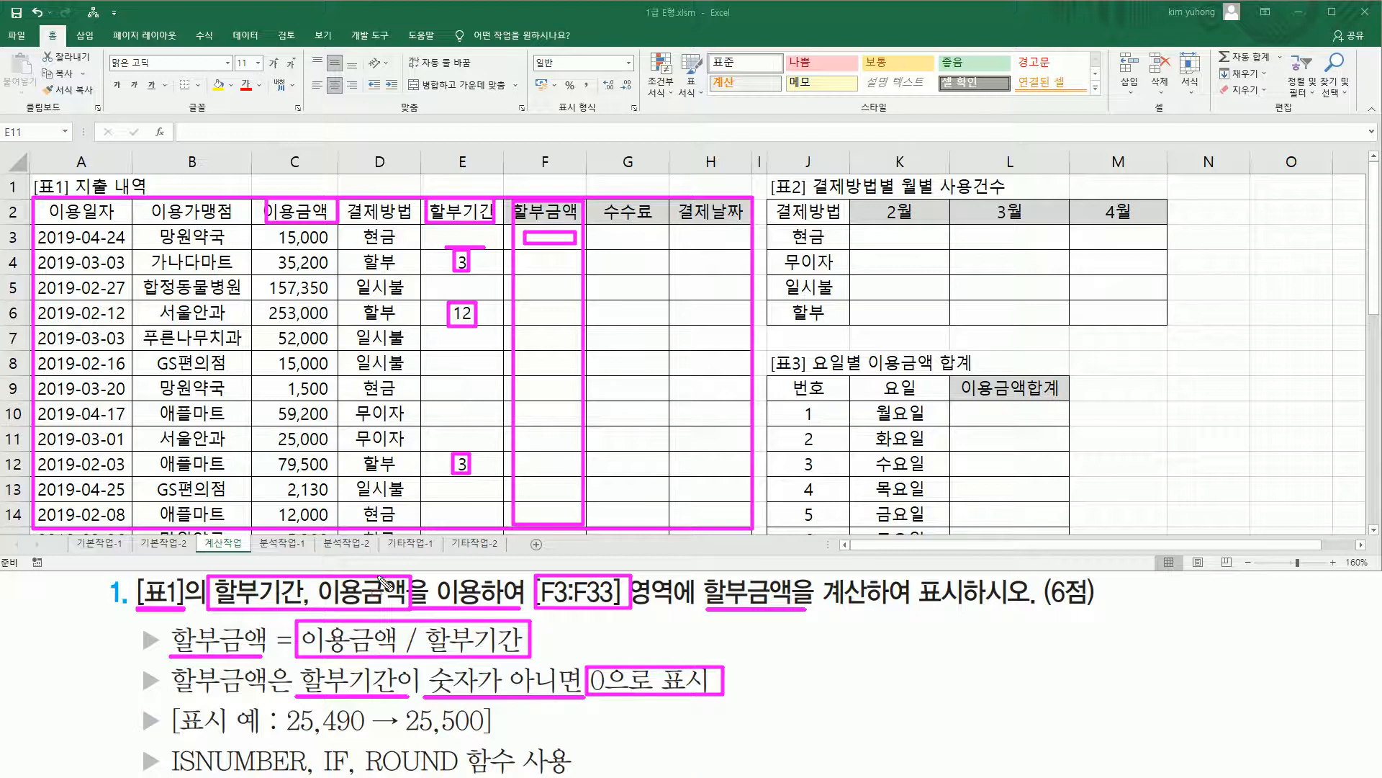
pyautogui.moveTo(282, 738); pyautogui.dragTo(369, 741)
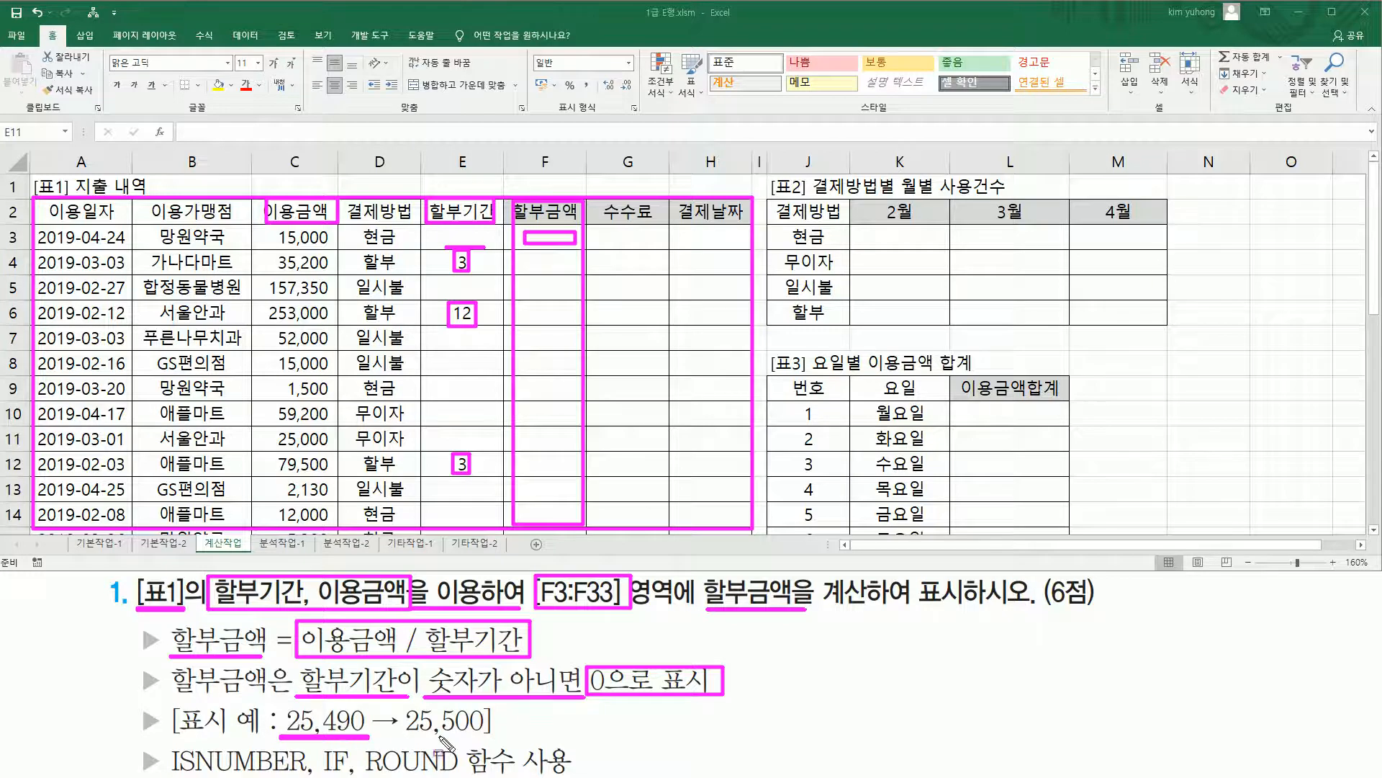
pyautogui.moveTo(404, 738); pyautogui.dragTo(489, 739)
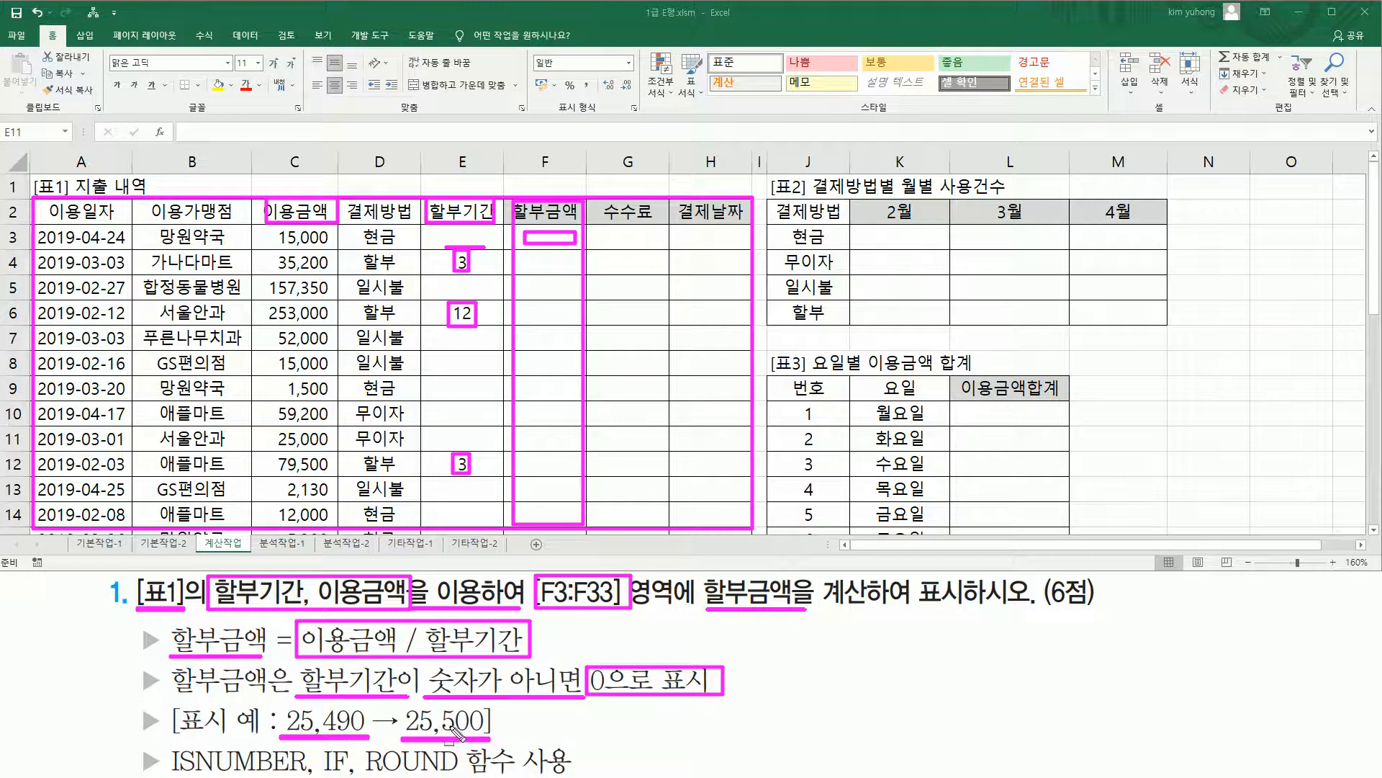
pyautogui.moveTo(367, 773); pyautogui.dragTo(436, 774)
pyautogui.moveTo(432, 227)
pyautogui.mouseDown()
pyautogui.moveTo(453, 269)
pyautogui.moveTo(491, 525)
pyautogui.mouseUp()
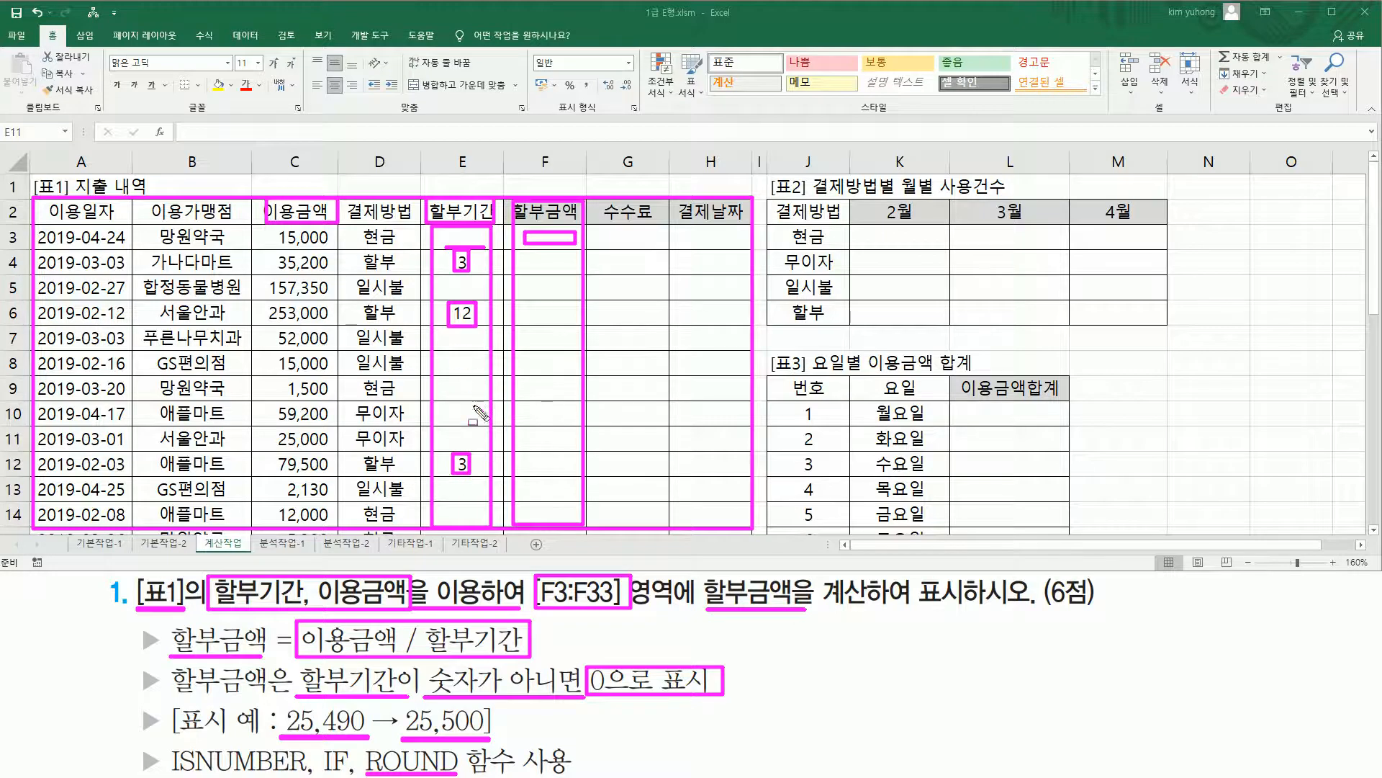
pyautogui.moveTo(177, 772); pyautogui.dragTo(301, 773)
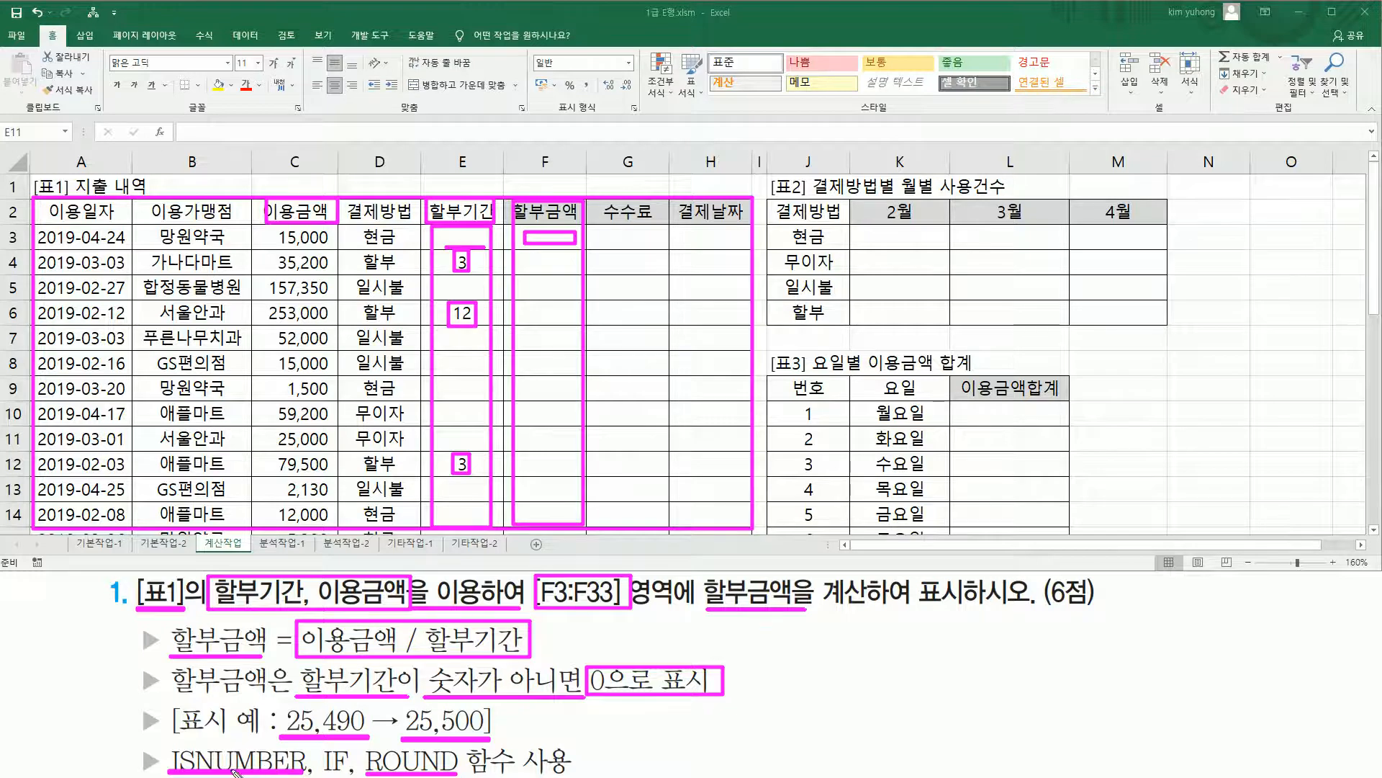
pyautogui.moveTo(319, 746); pyautogui.dragTo(353, 774)
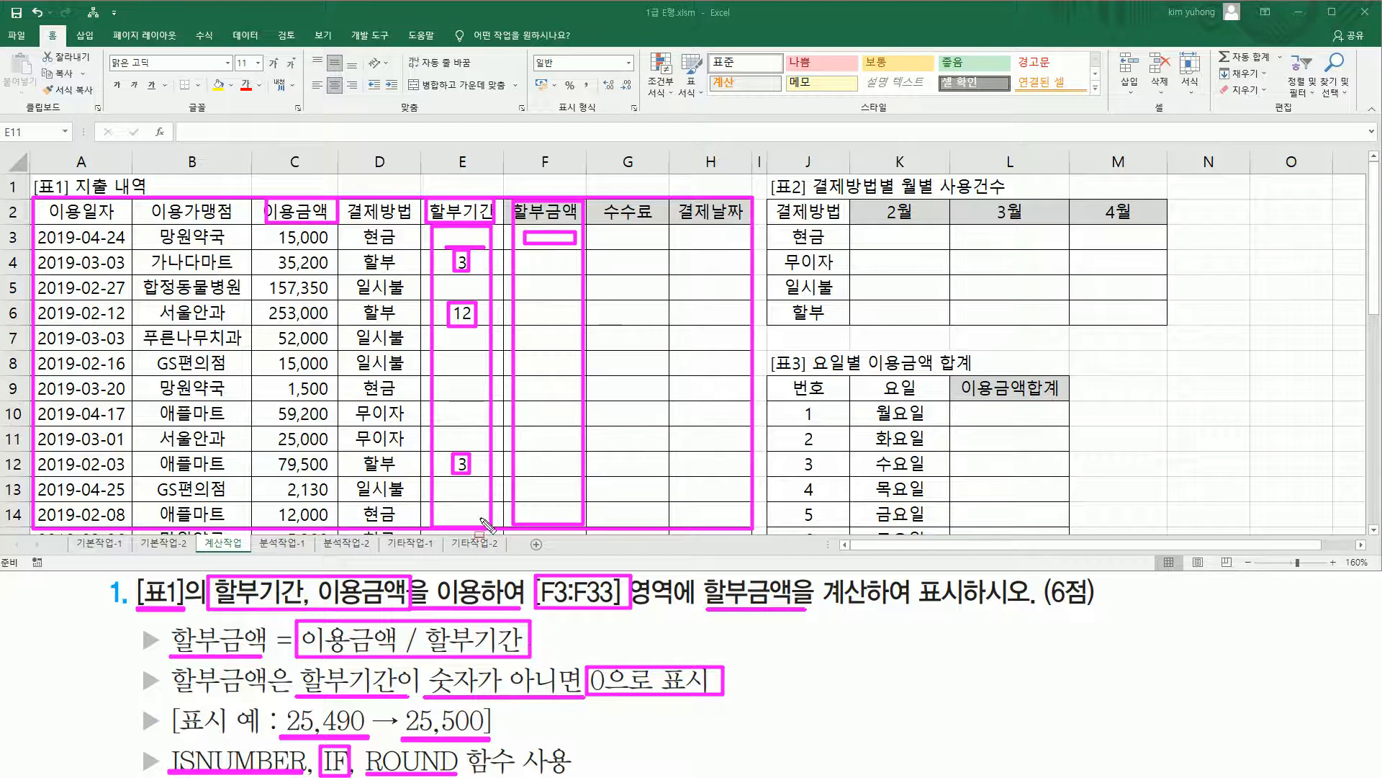
pyautogui.press('Escape')
# Start an IF formula in F3 whose condition is ISNUMBER(E3)
pyautogui.click(582, 244)
pyautogui.write('=')
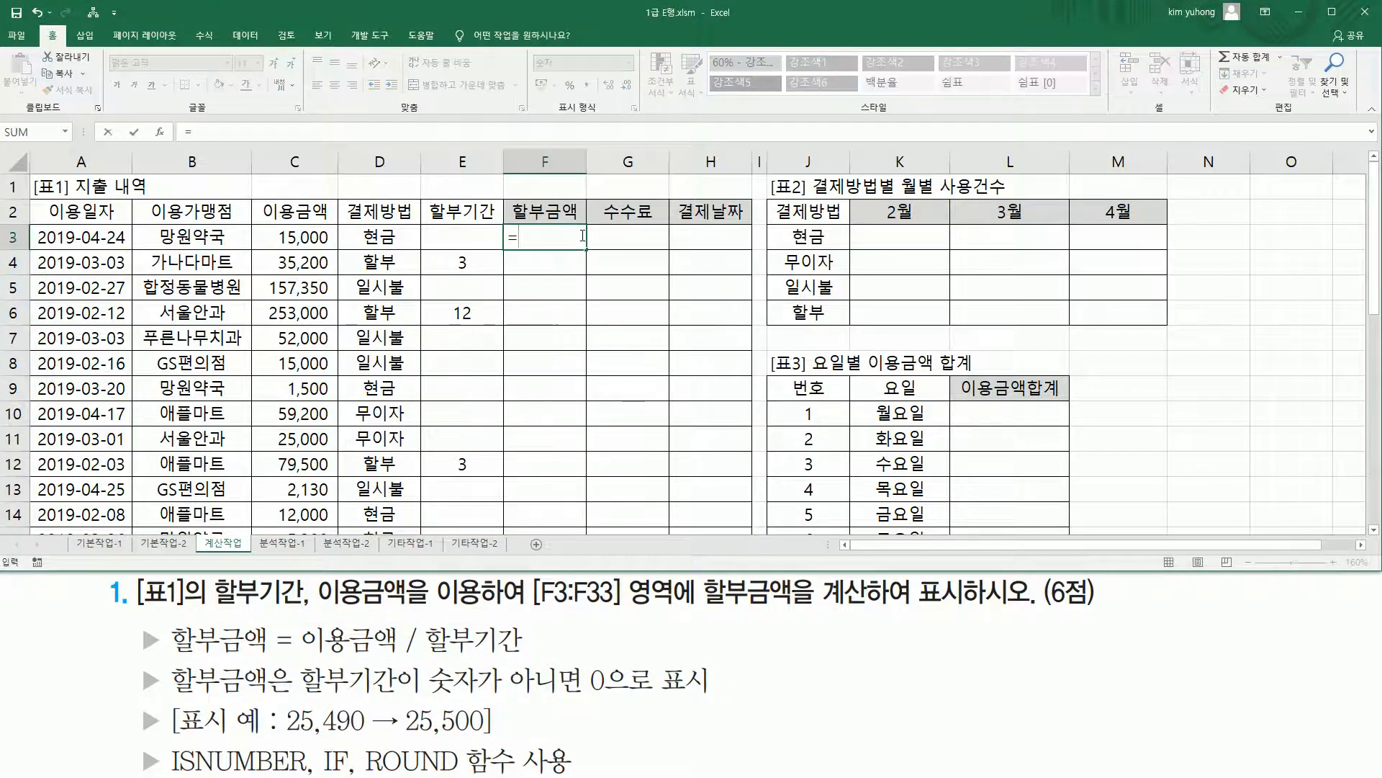
pyautogui.write('if')
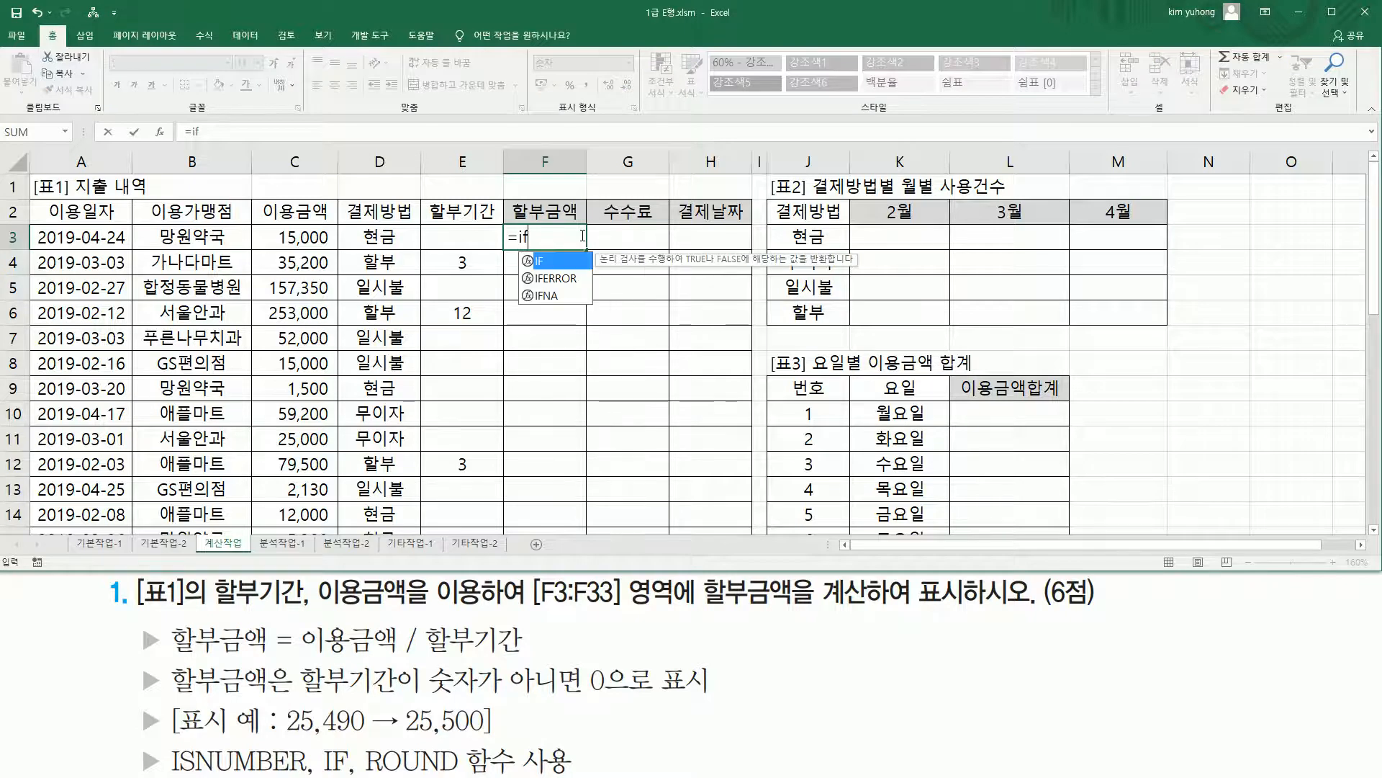
pyautogui.write('(')
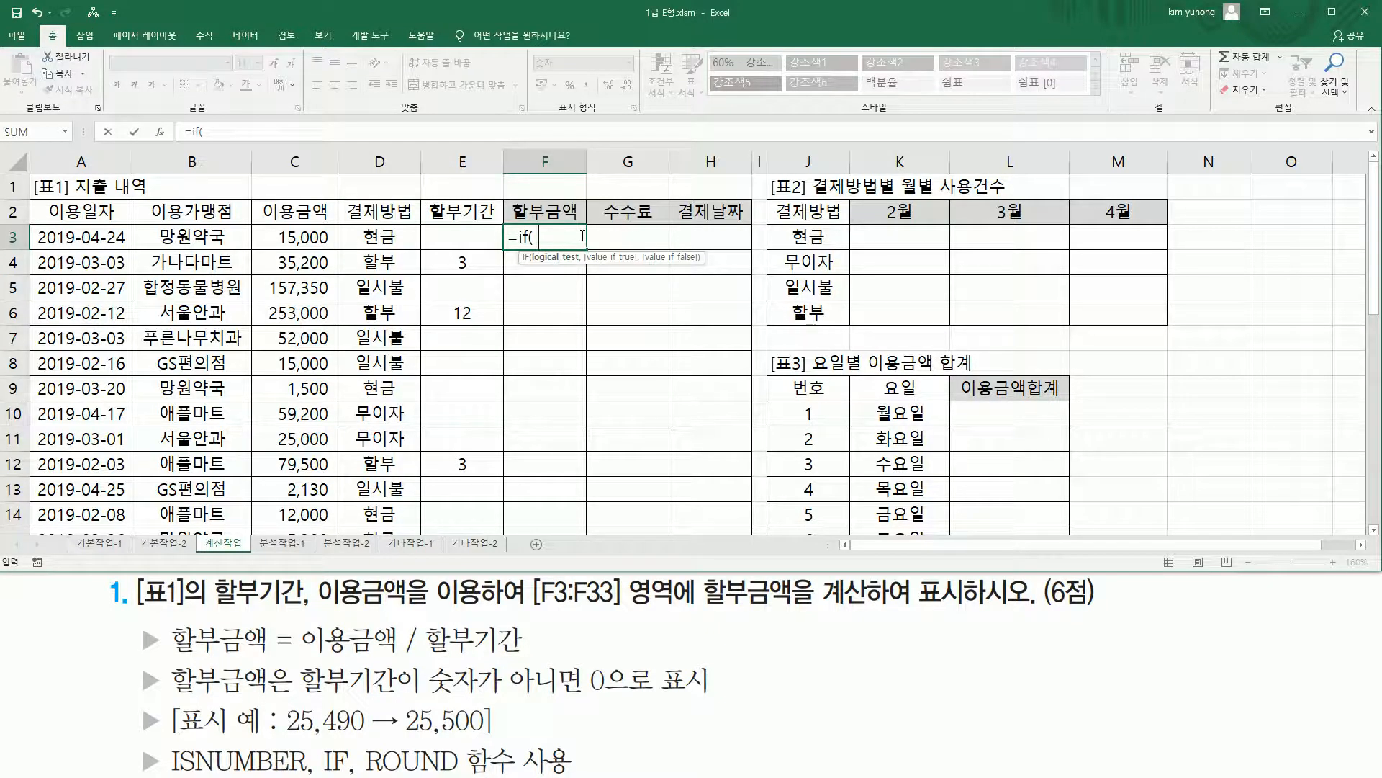
pyautogui.write('isnum')
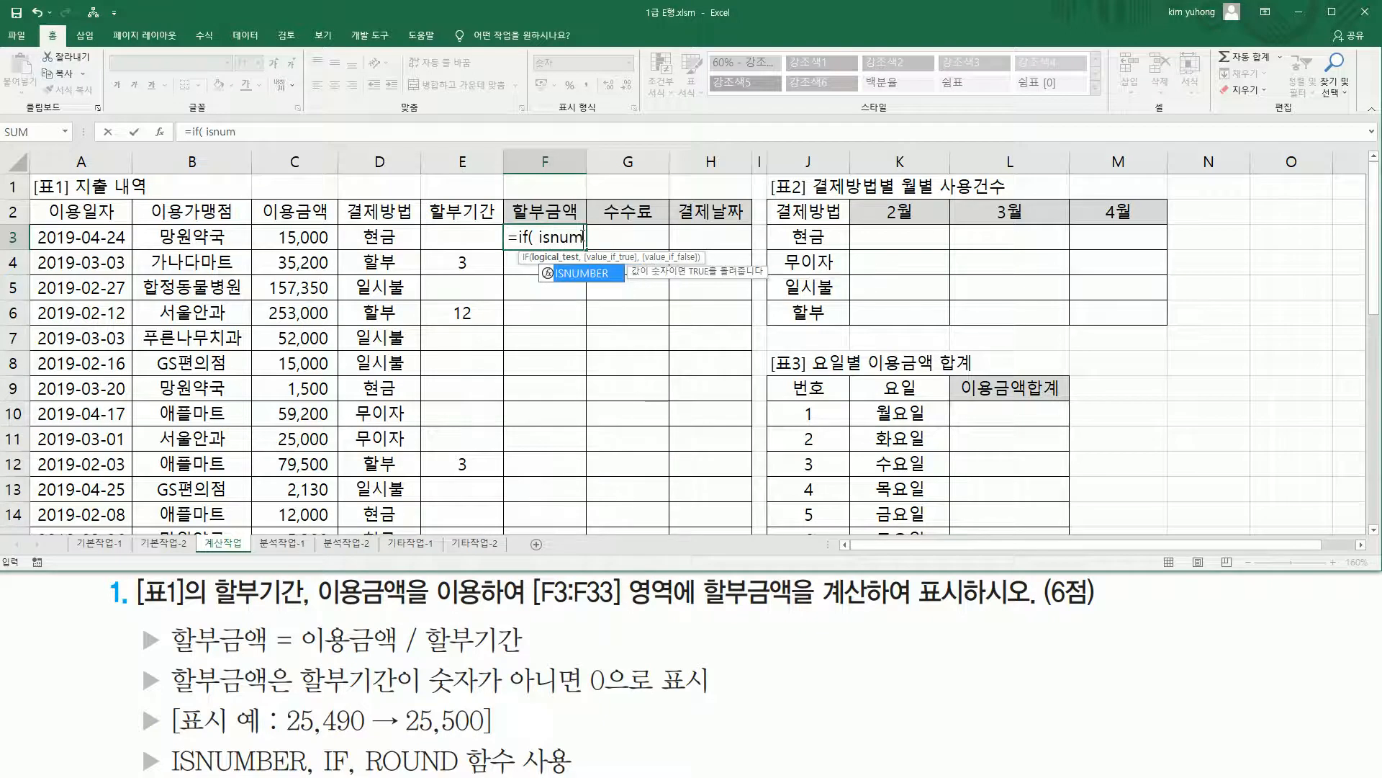
pyautogui.write('be')
pyautogui.press('Tab')
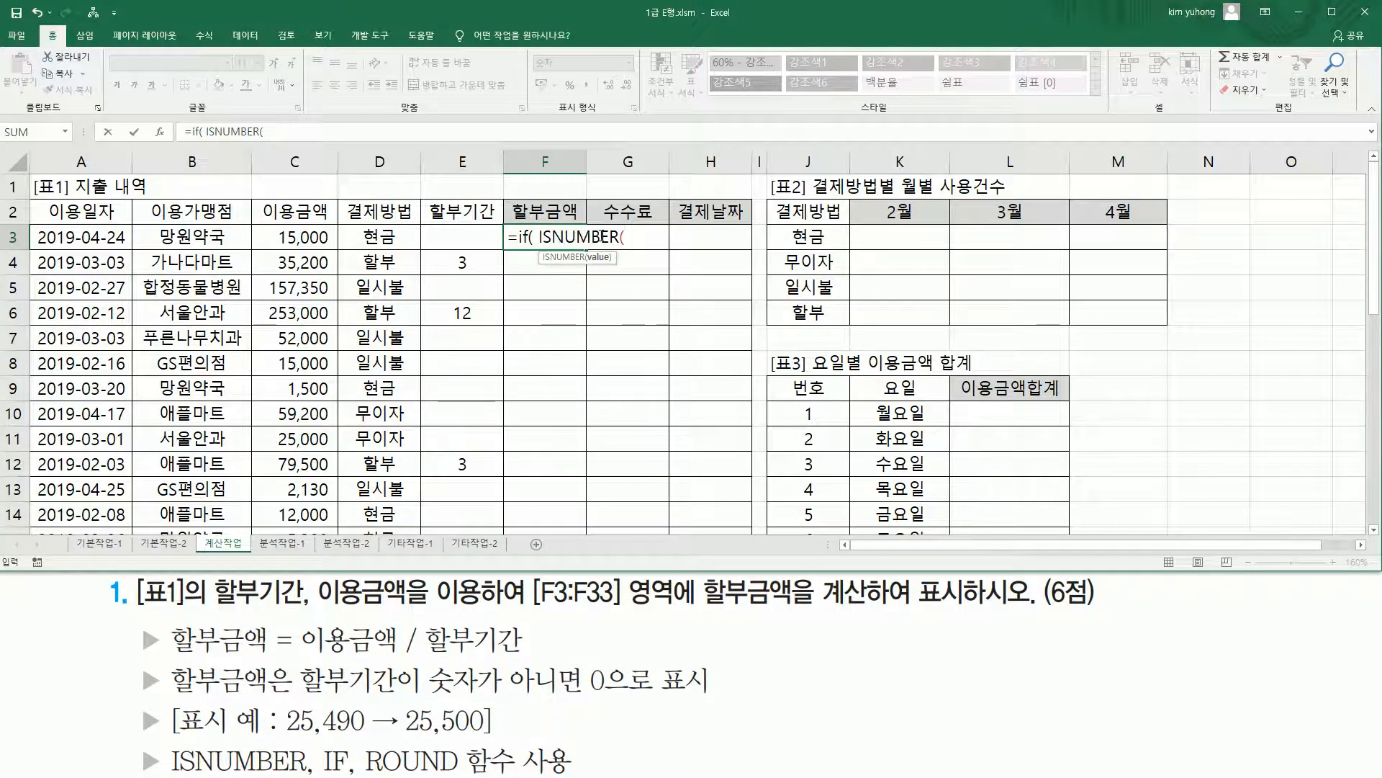
pyautogui.click(474, 236)
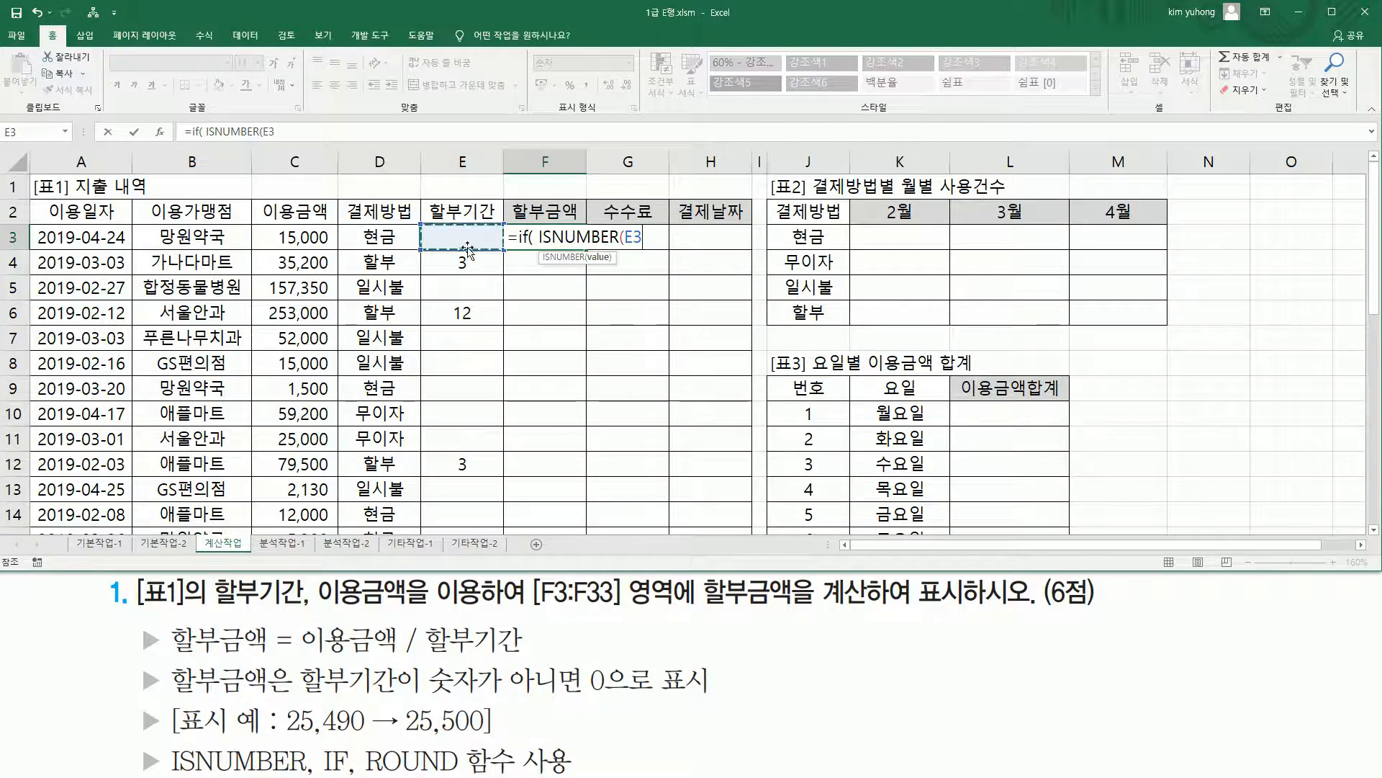
pyautogui.write(')')
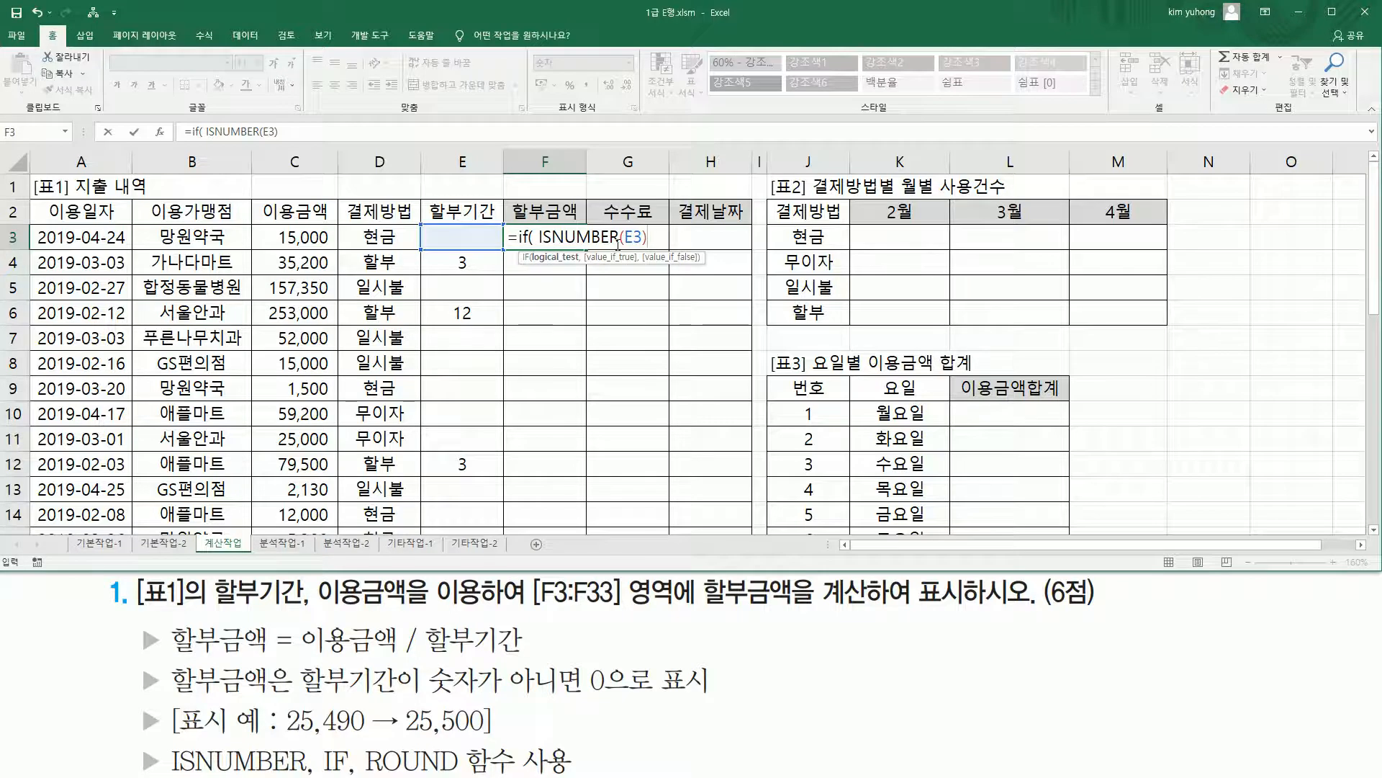
pyautogui.write(',')
# Add C3/E3 as the IF formula's value when the condition is true
pyautogui.moveTo(295, 655); pyautogui.dragTo(561, 655)
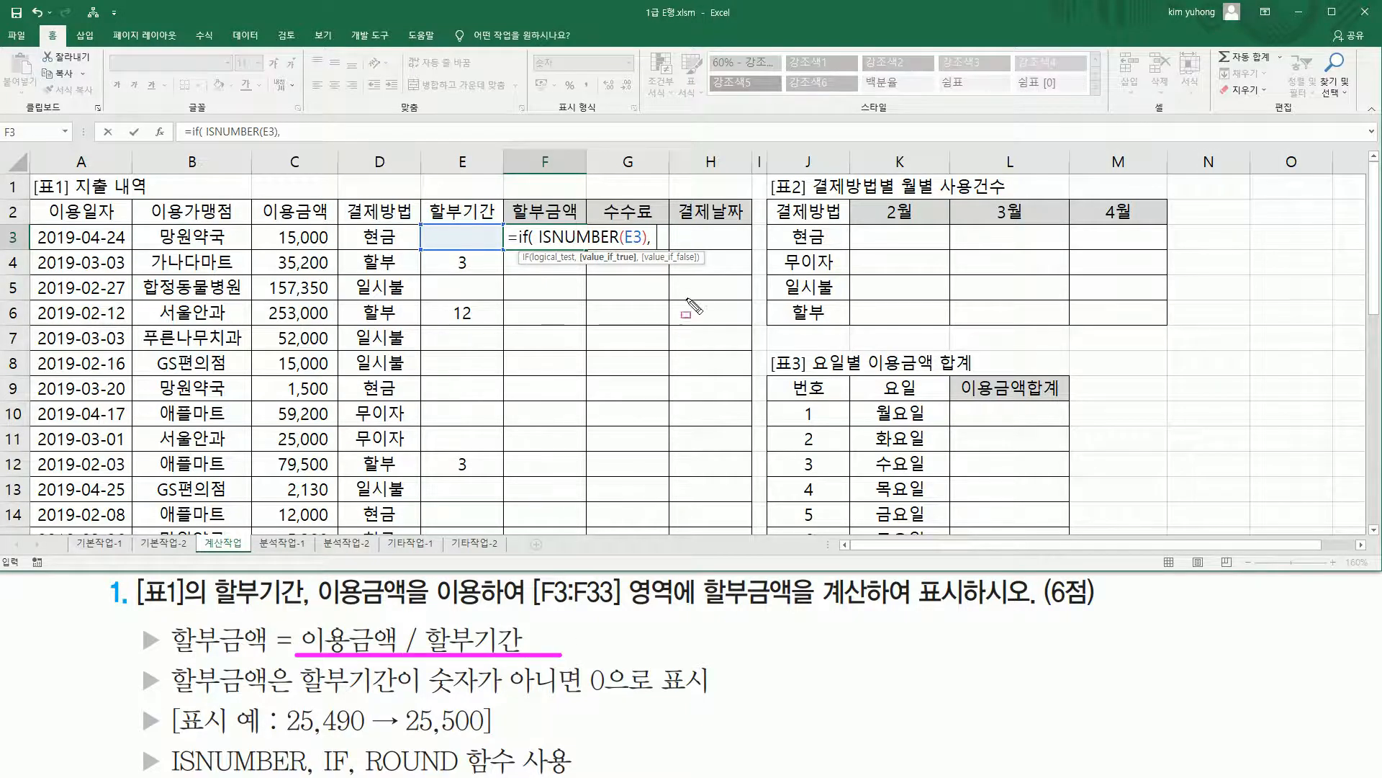
pyautogui.press('Escape')
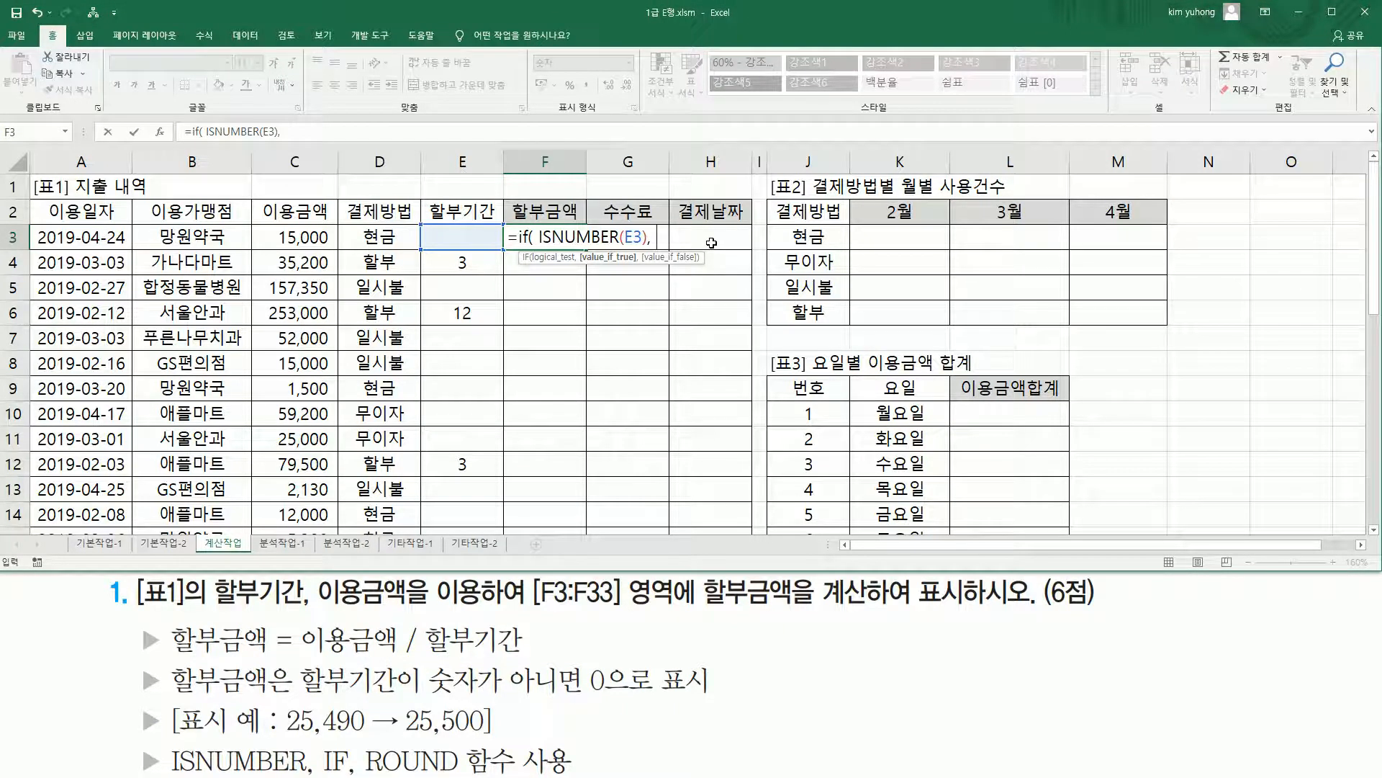
pyautogui.click(301, 240)
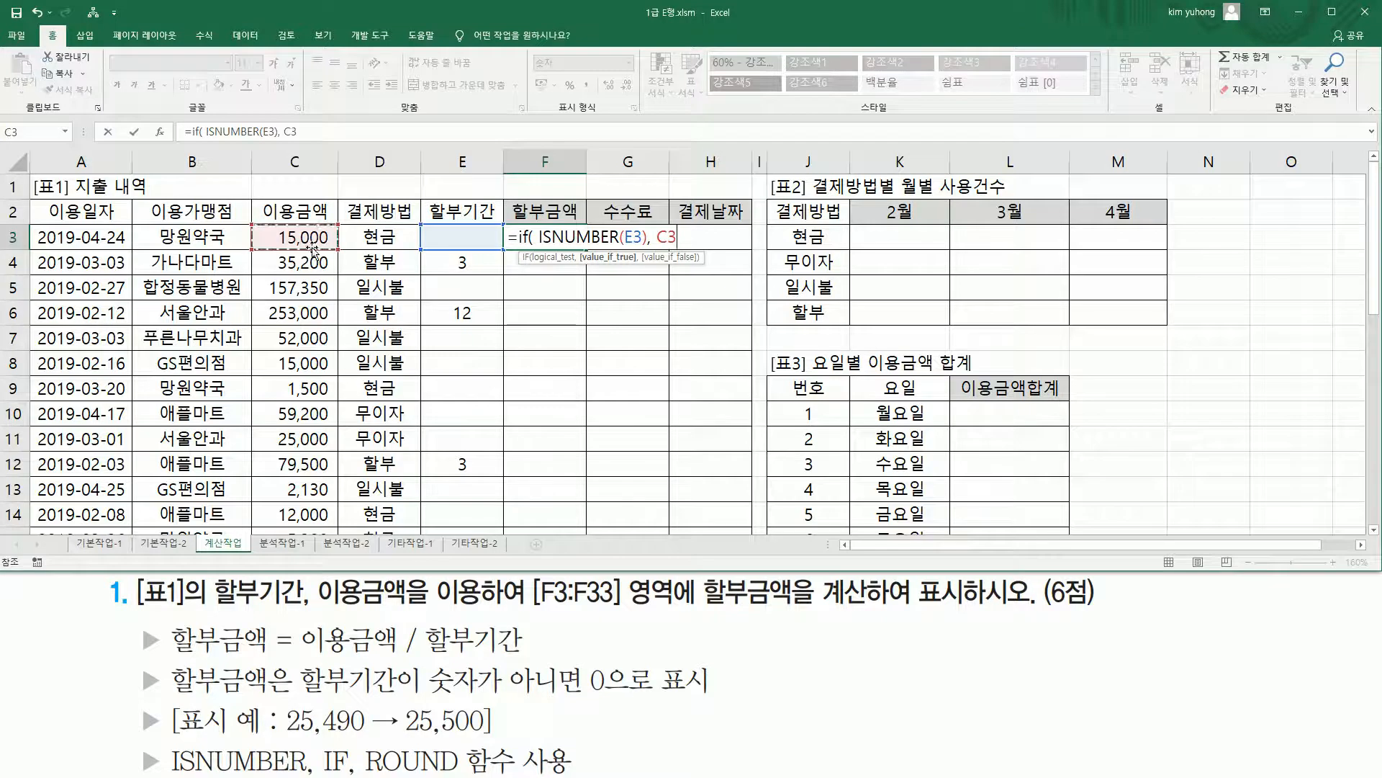
pyautogui.write(',')
pyautogui.press('BackSpace')
pyautogui.write('/')
pyautogui.click(447, 239)
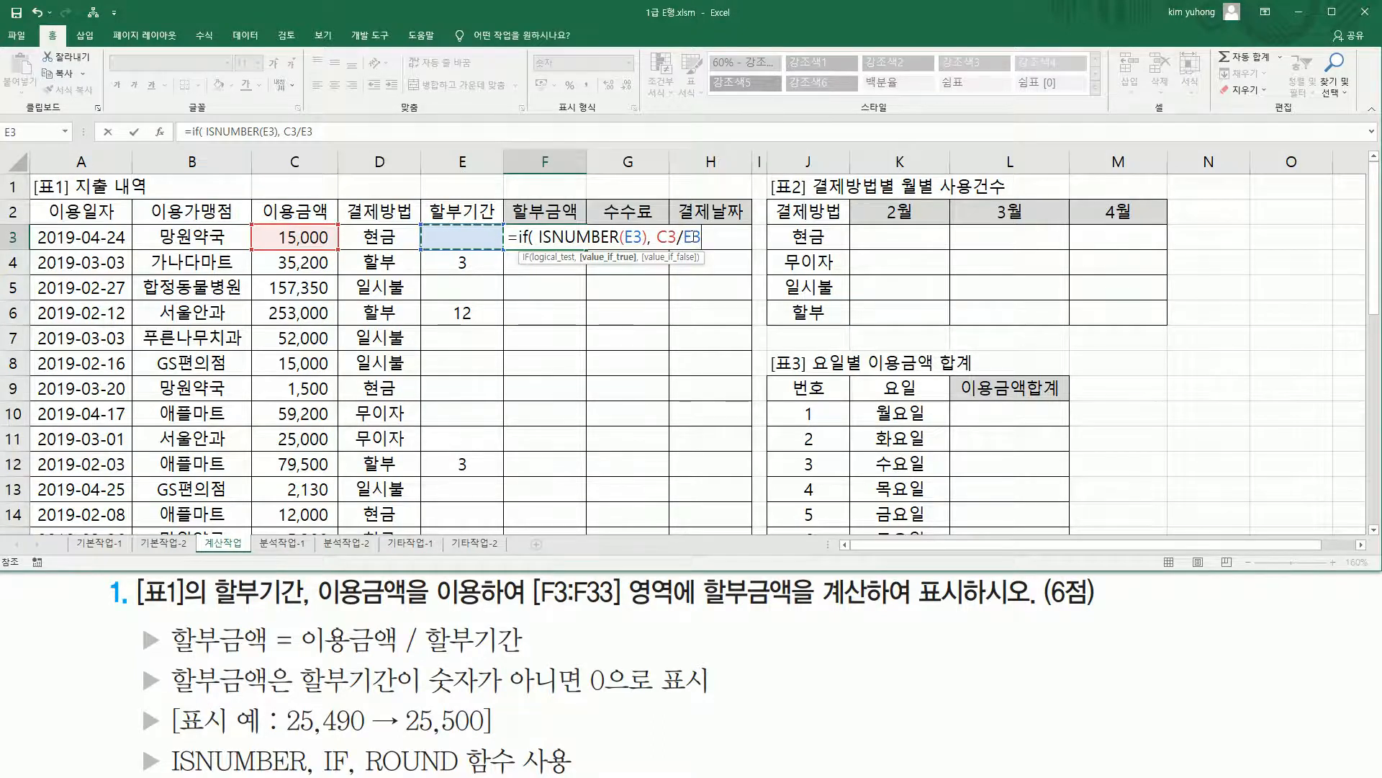
pyautogui.click(703, 237)
pyautogui.write(',')
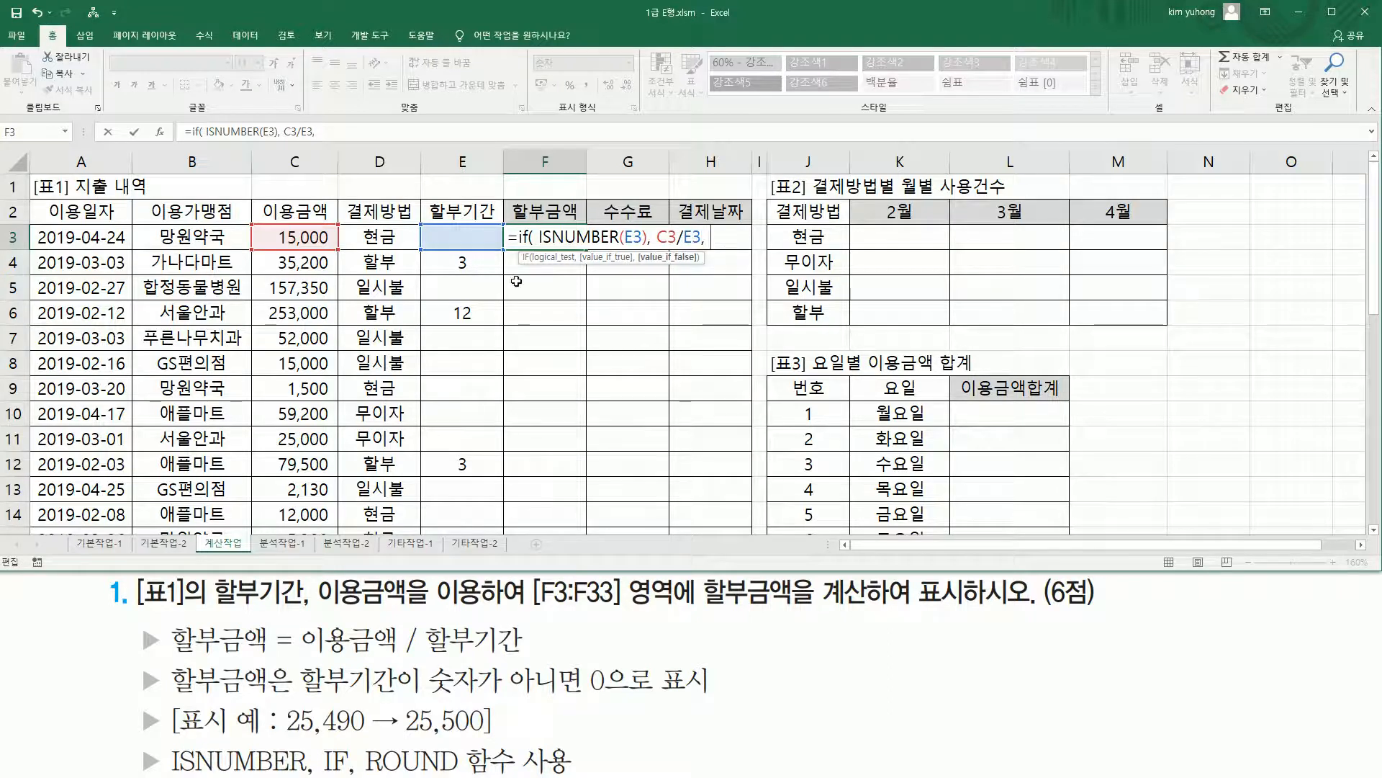
# Complete the F3 formula as =IF(ISNUMBER(E3), C3/E3, 0), returning 0 when the 할부기간 is not a number
pyautogui.moveTo(539, 245); pyautogui.dragTo(646, 246)
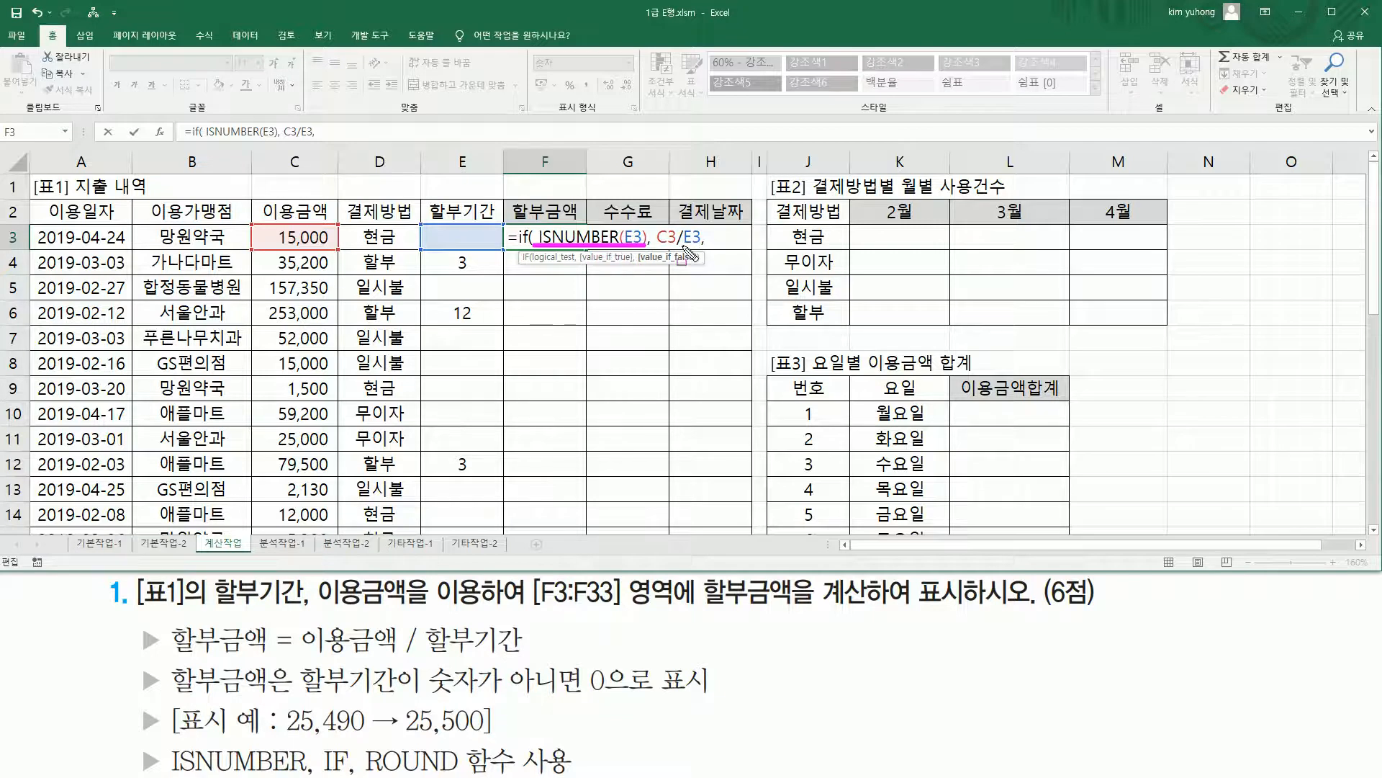
pyautogui.moveTo(447, 229); pyautogui.dragTo(478, 246)
pyautogui.press('Escape')
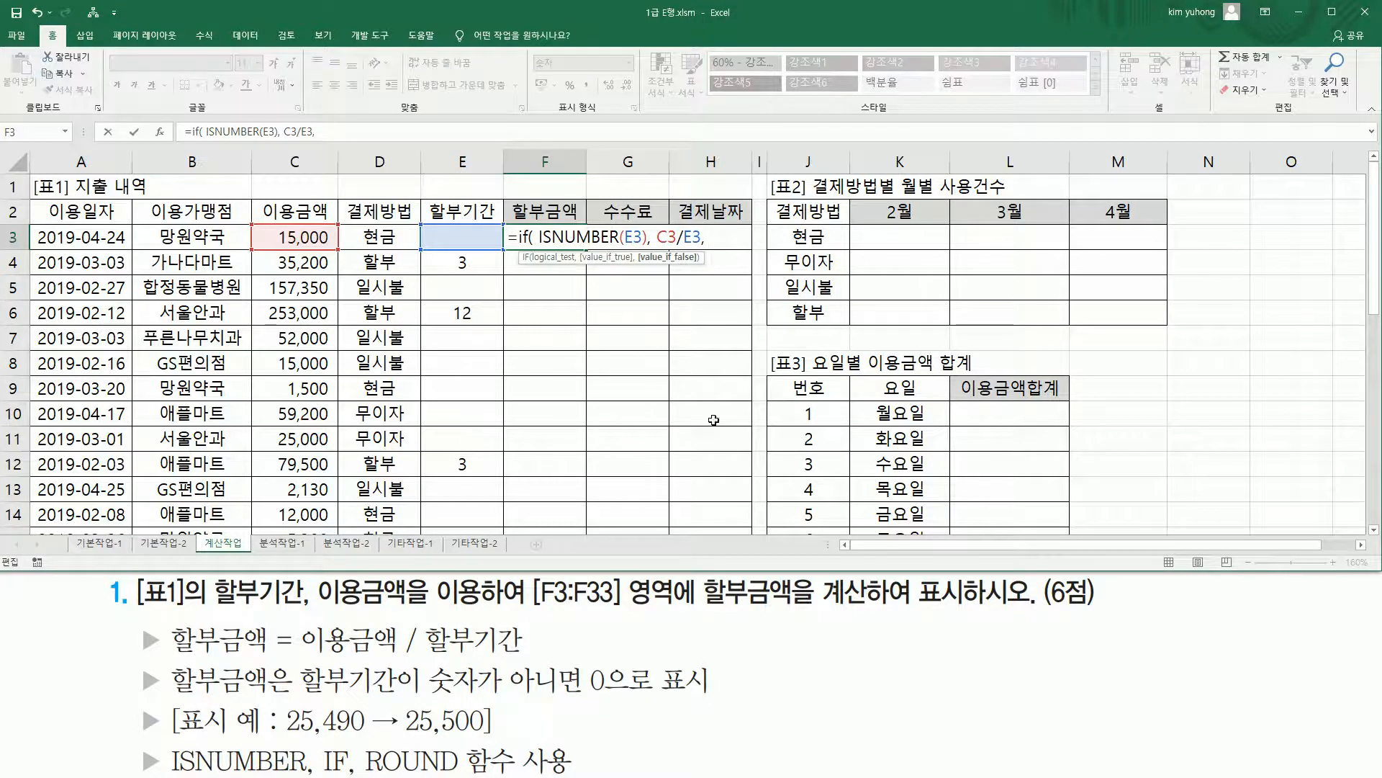
pyautogui.moveTo(425, 693); pyautogui.dragTo(631, 700)
pyautogui.press('Escape')
pyautogui.press('Return')
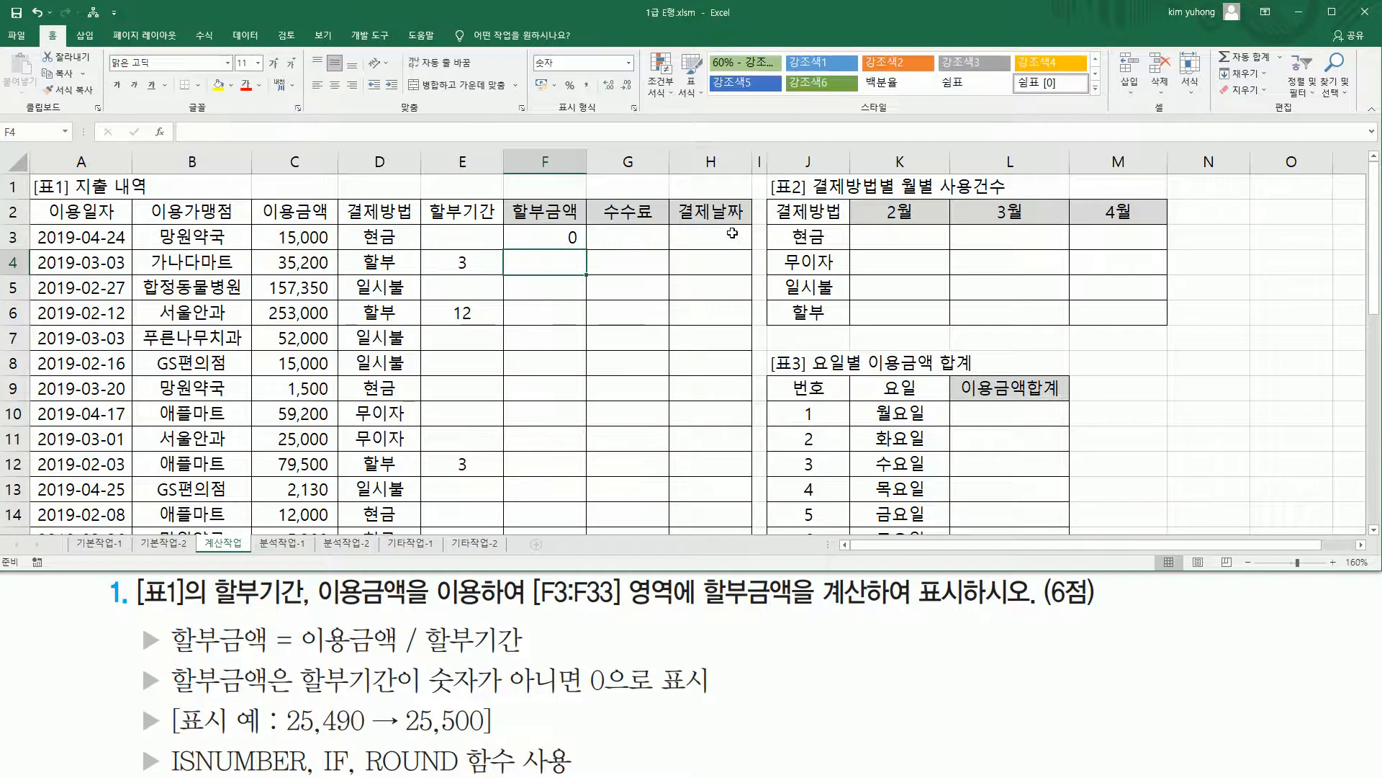
# Copy the 할부금액 formula from F3 down through F13
pyautogui.click(536, 246)
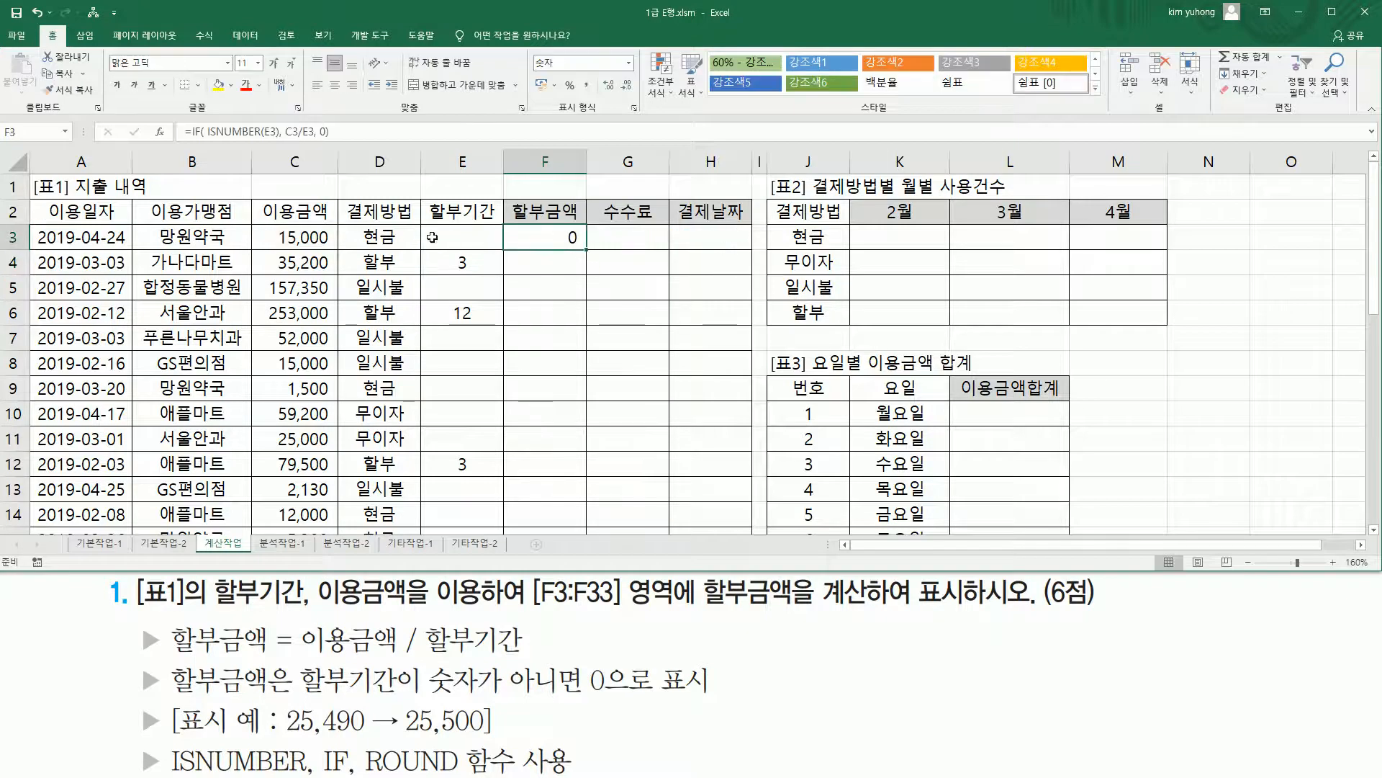
pyautogui.moveTo(587, 251); pyautogui.dragTo(588, 497)
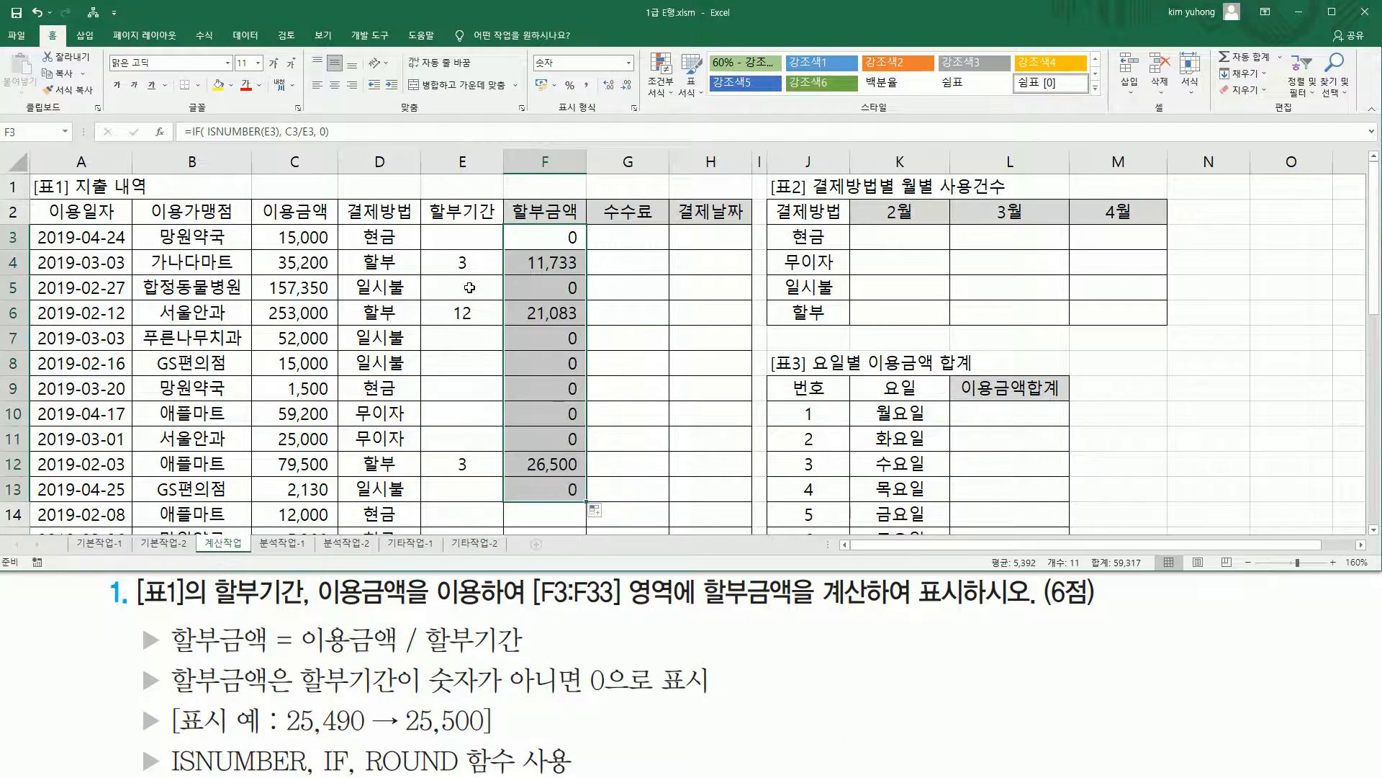
# Compare the numeric 할부기간 entries with their 할부금액 results and check the question's rounding example
pyautogui.moveTo(444, 252)
pyautogui.mouseDown()
pyautogui.moveTo(479, 273)
pyautogui.moveTo(480, 324)
pyautogui.mouseUp()
pyautogui.moveTo(447, 455); pyautogui.dragTo(492, 472)
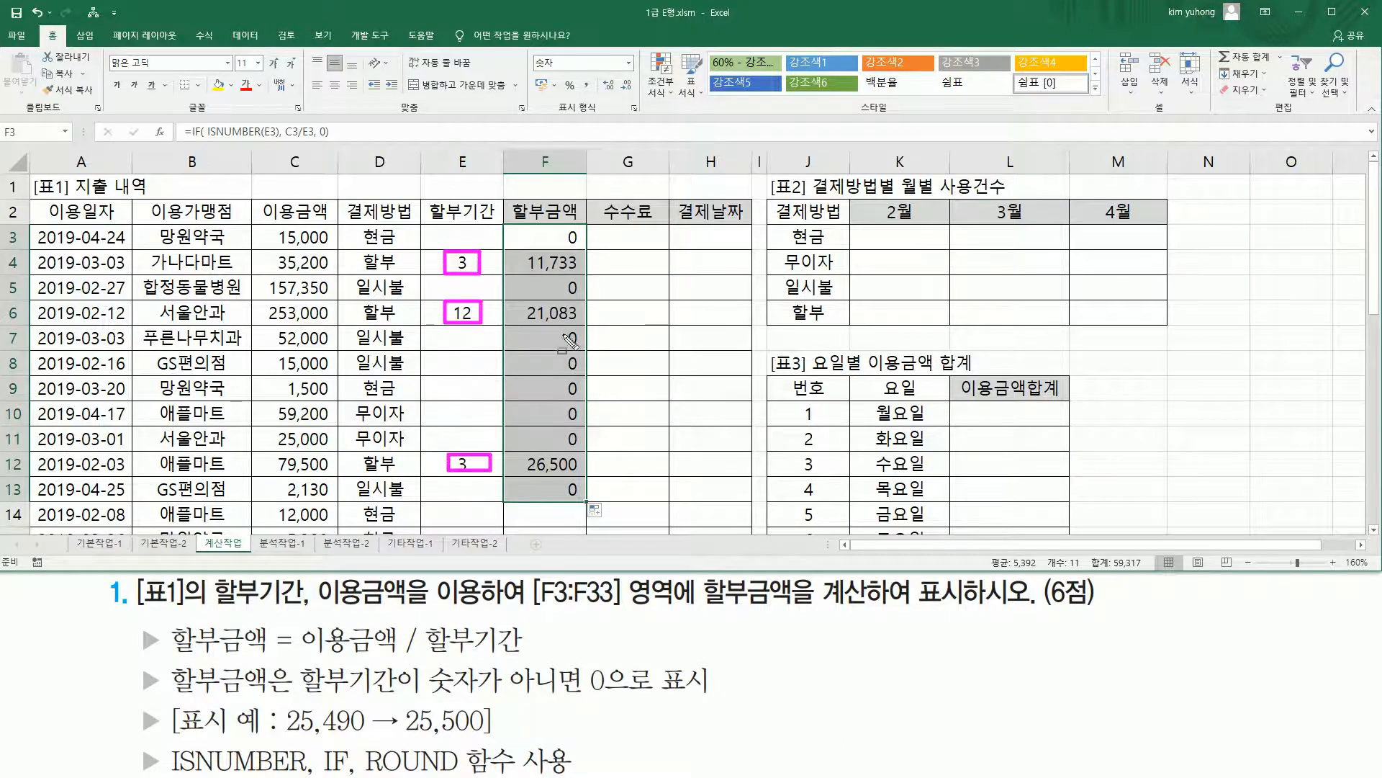
pyautogui.moveTo(519, 247); pyautogui.dragTo(591, 274)
pyautogui.moveTo(520, 310); pyautogui.dragTo(597, 328)
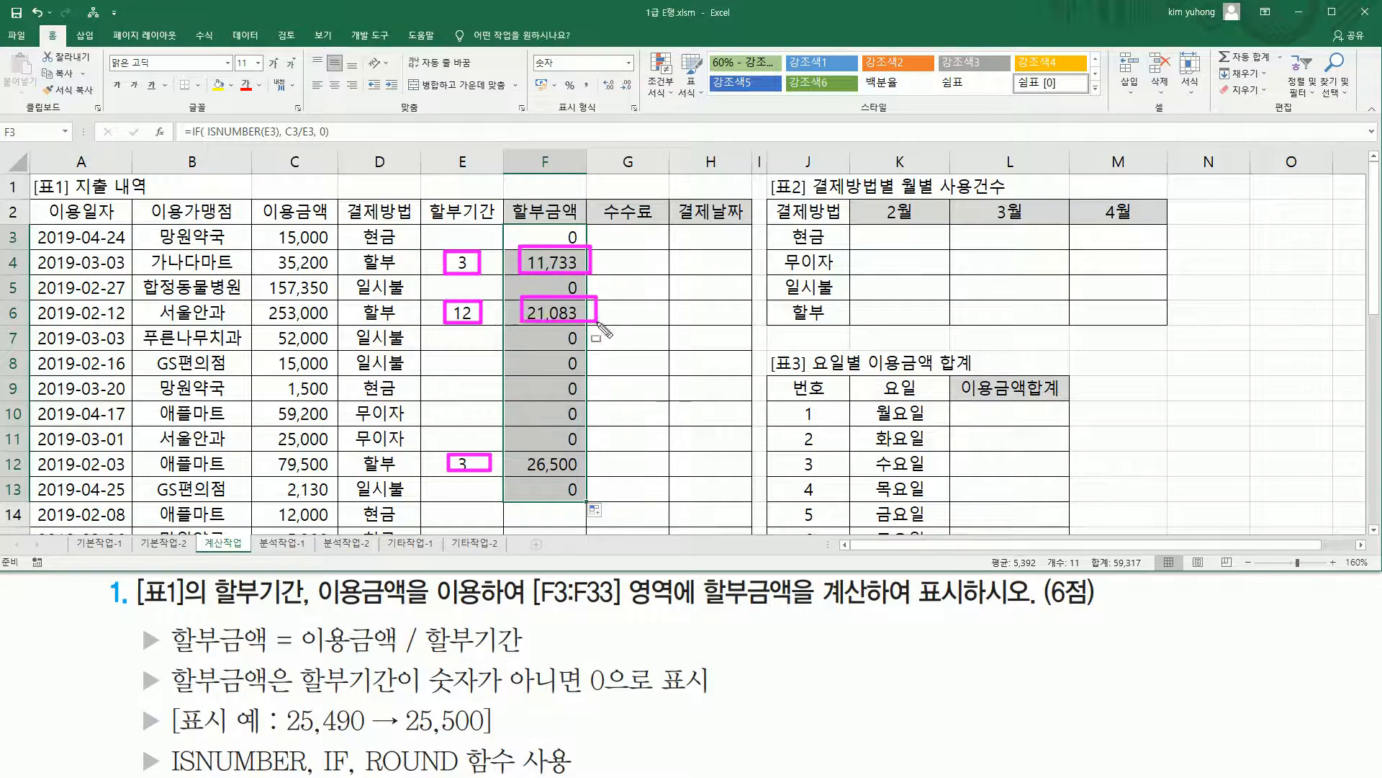
pyautogui.moveTo(526, 452); pyautogui.dragTo(588, 479)
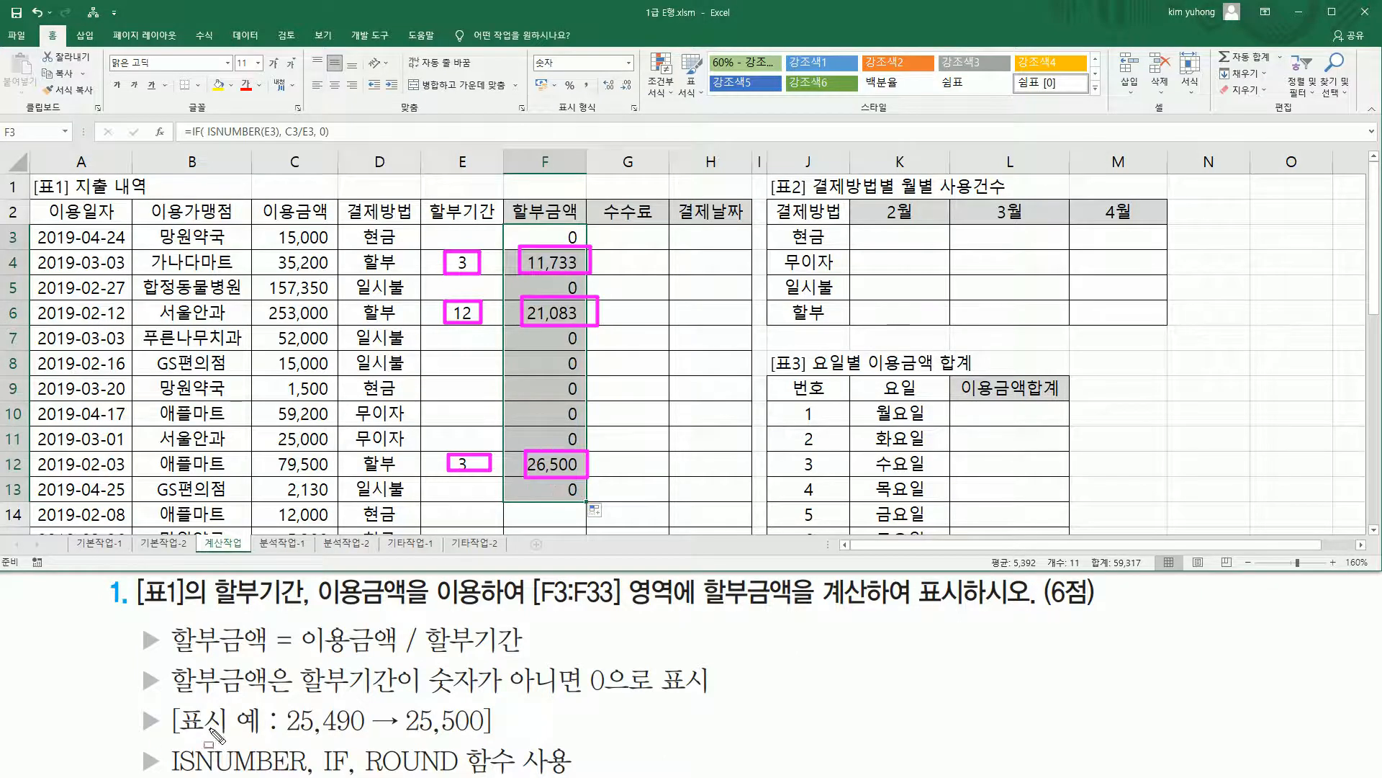
pyautogui.moveTo(174, 735); pyautogui.dragTo(370, 735)
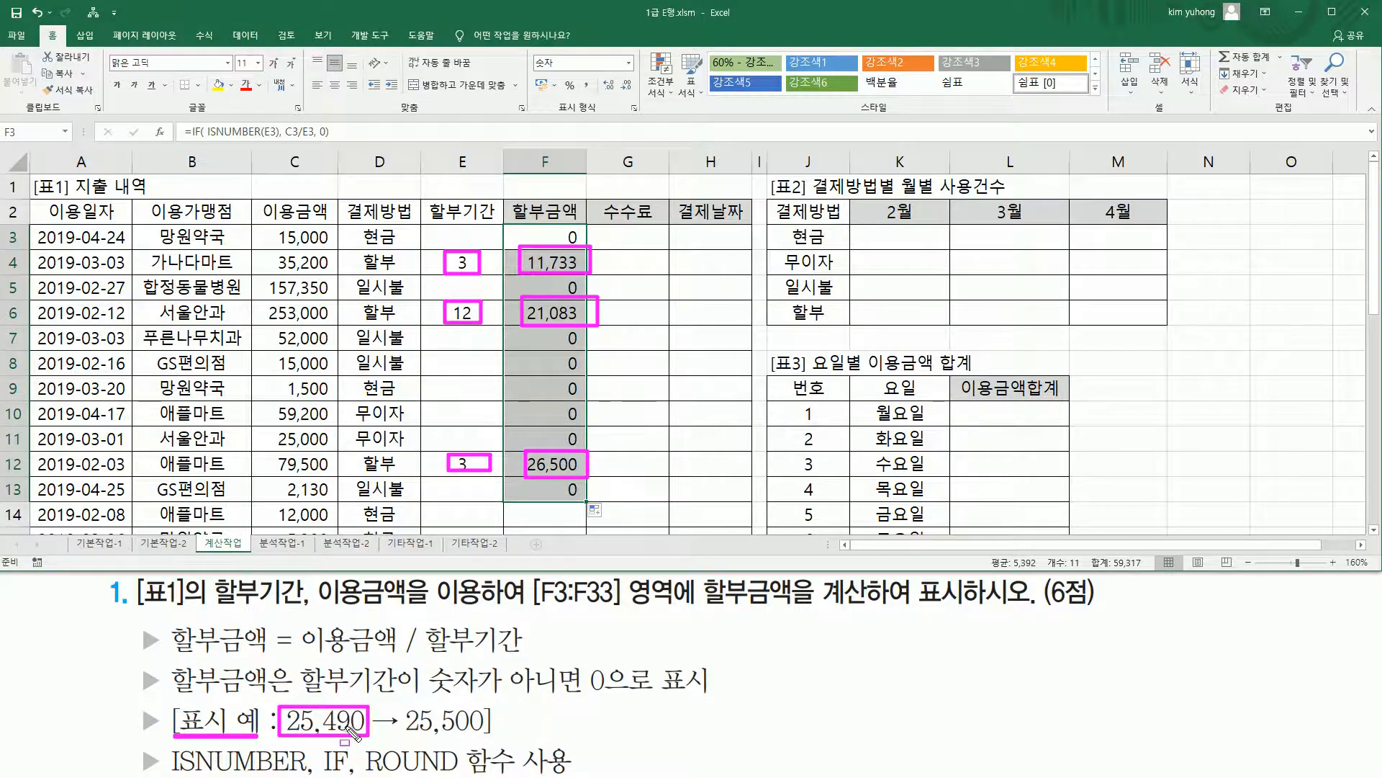
# Check the rounded value in question 1's display example and its requirement to use the ROUND function
pyautogui.moveTo(400, 736)
pyautogui.mouseDown()
pyautogui.moveTo(493, 736)
pyautogui.moveTo(490, 702)
pyautogui.mouseUp()
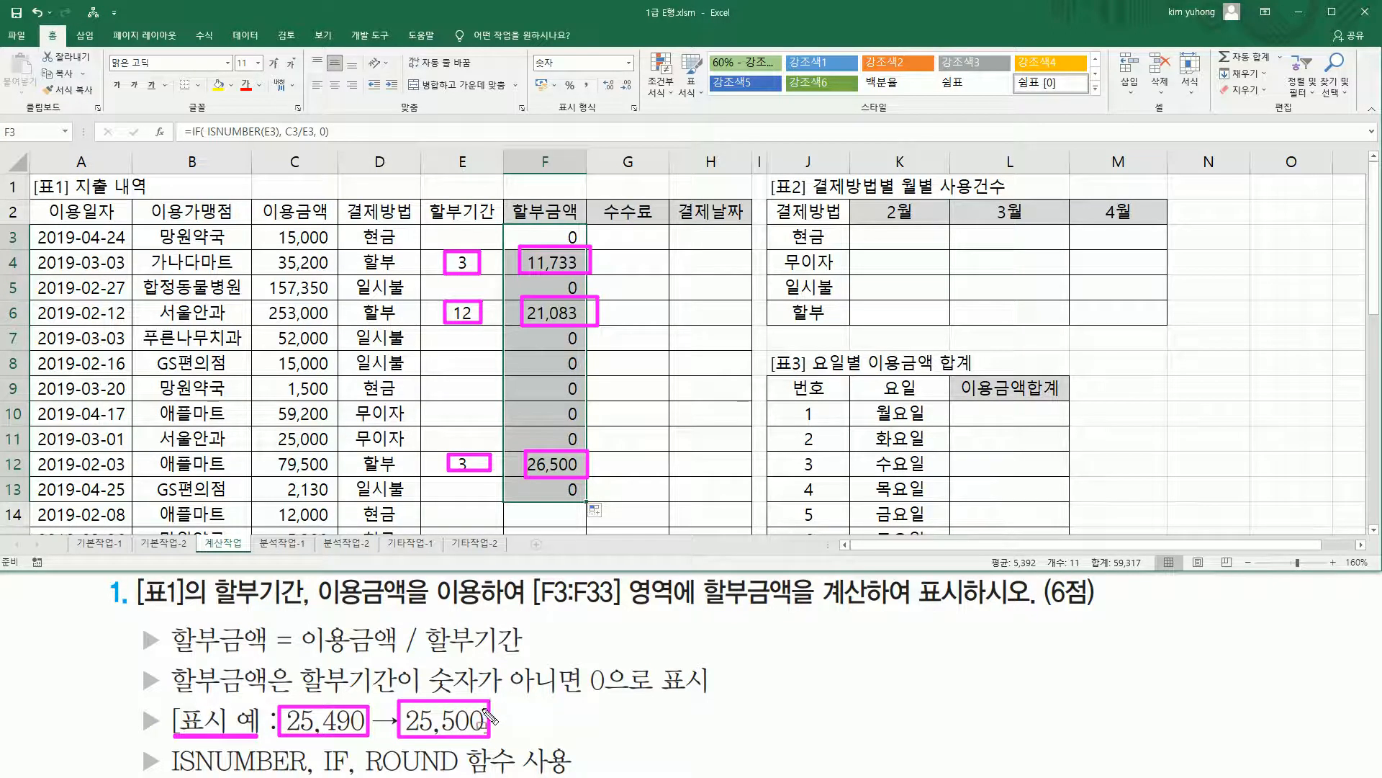
pyautogui.moveTo(372, 771); pyautogui.dragTo(458, 773)
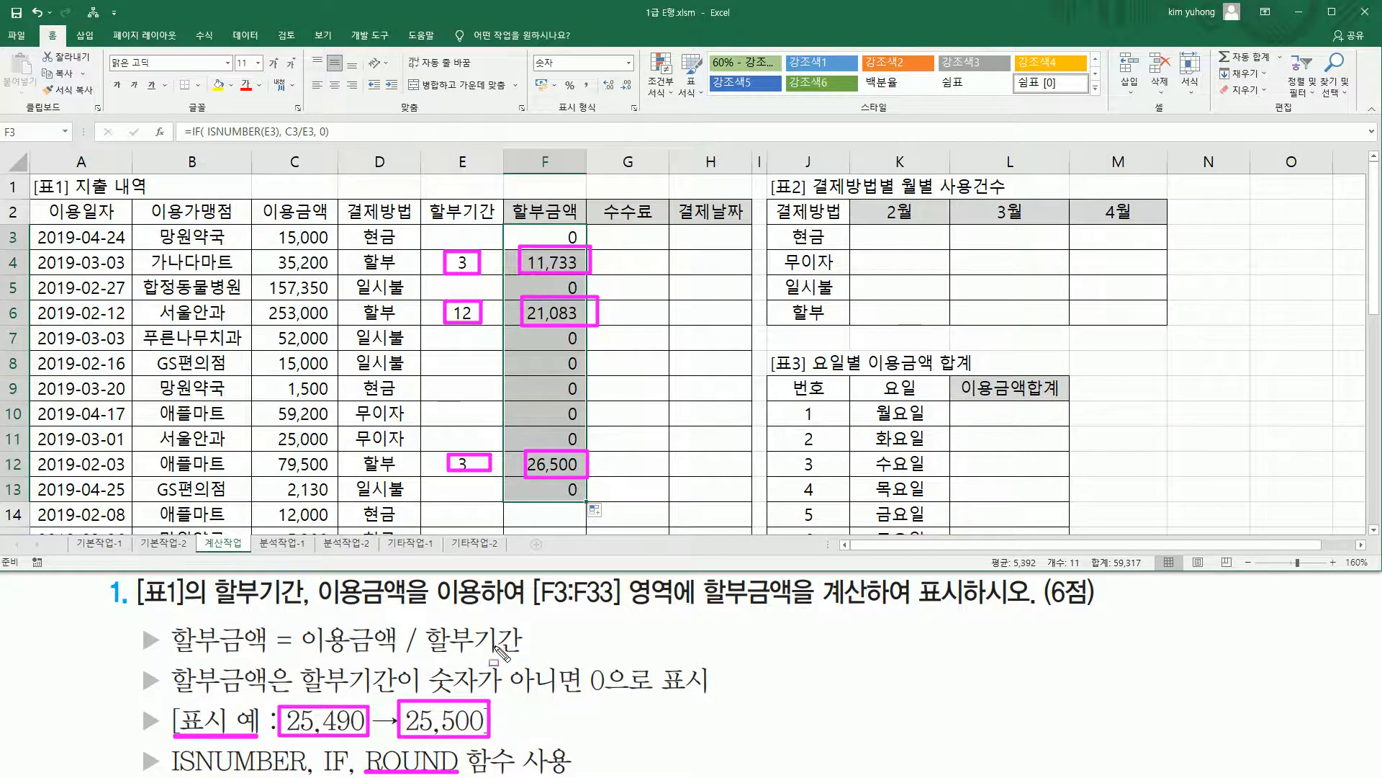
pyautogui.press('Escape')
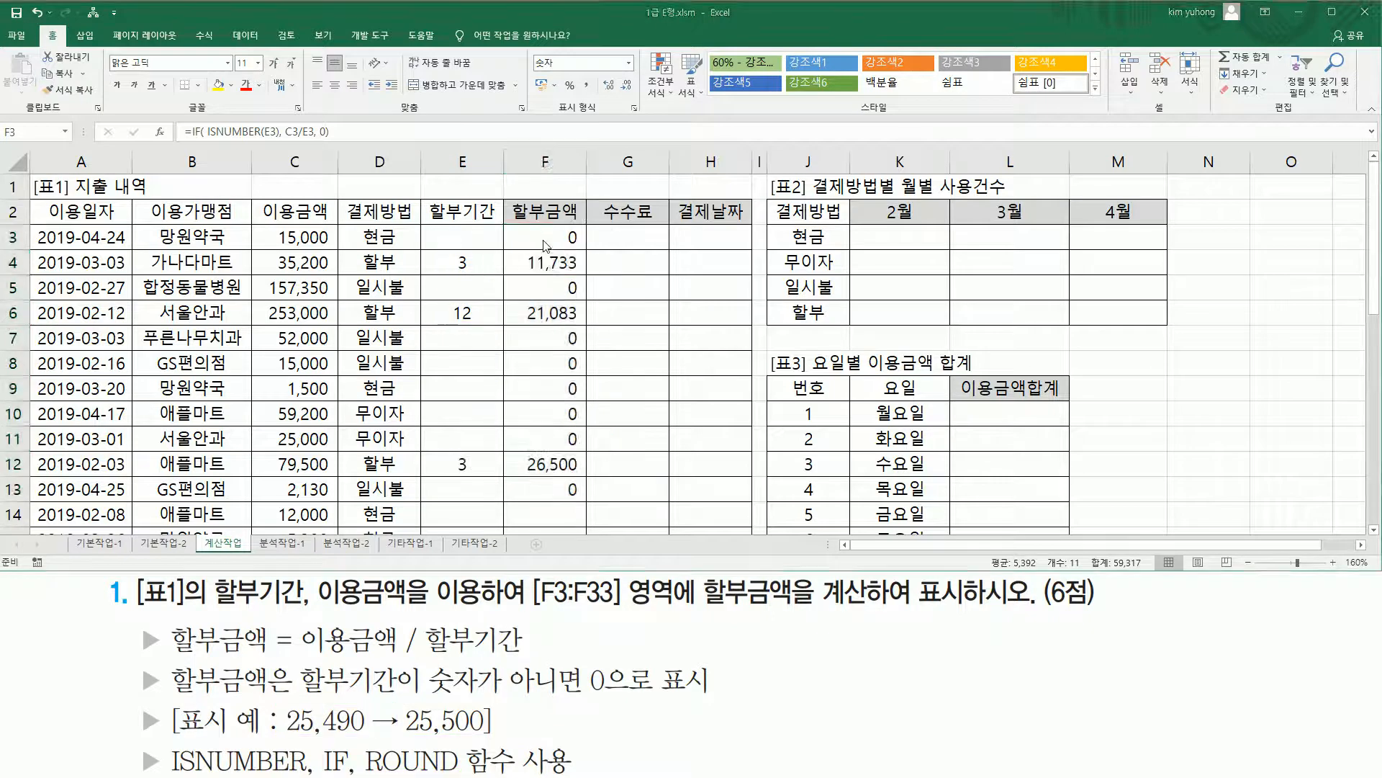
# Wrap C3/E3 in ROUND with -2 digits, making the F3 formula =IF( ISNUMBER(E3), ROUND(C3/E3,-2), 0)
pyautogui.click(545, 245)
pyautogui.doubleClick(537, 231)
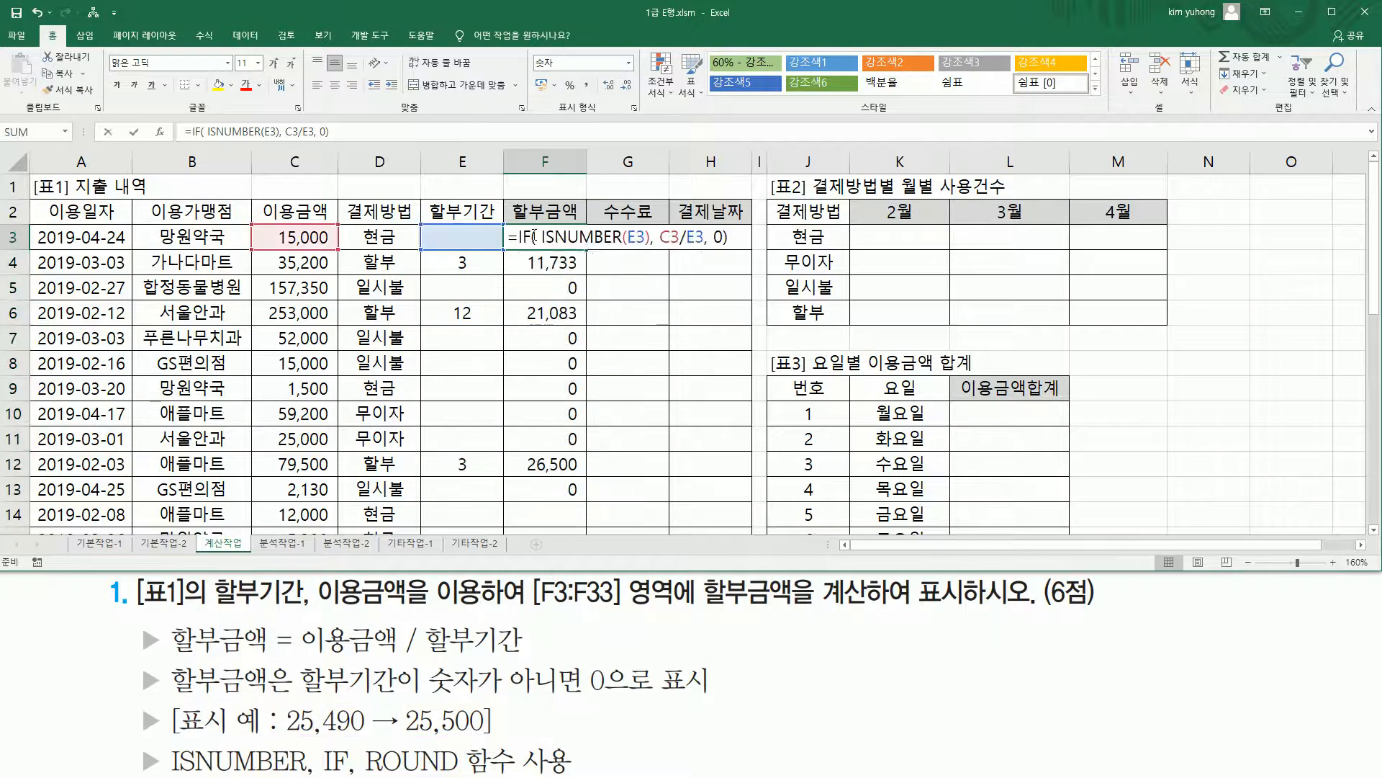
pyautogui.click(682, 237)
pyautogui.moveTo(661, 237); pyautogui.dragTo(702, 237)
pyautogui.click(662, 237)
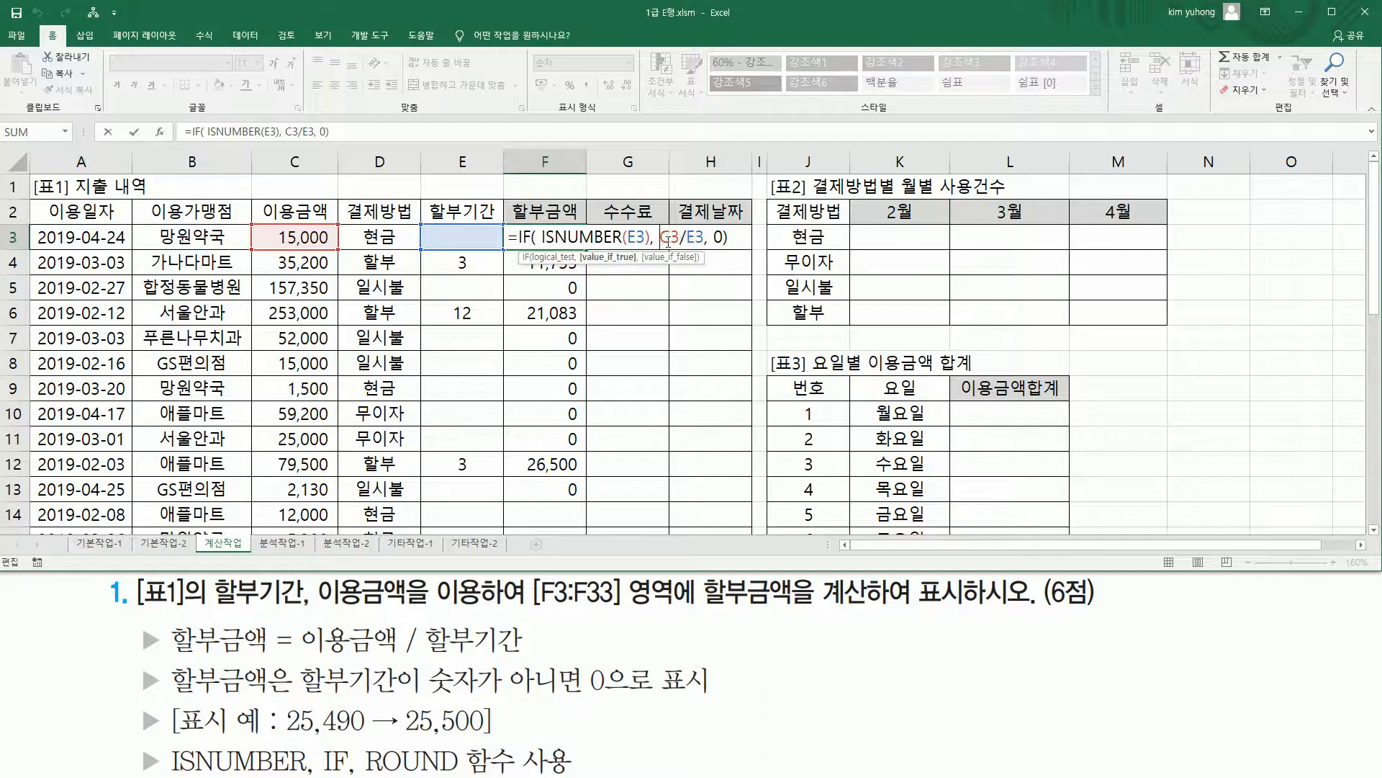
pyautogui.write('round')
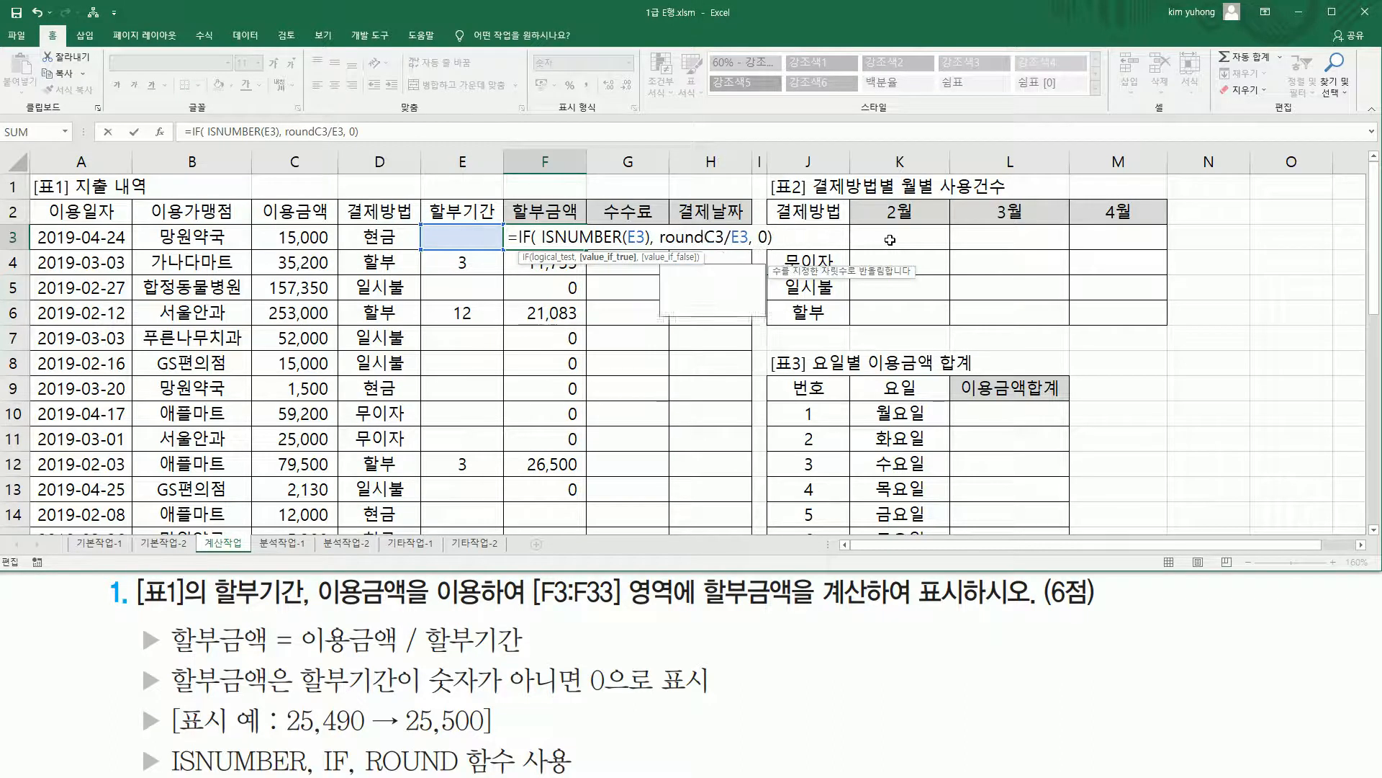
pyautogui.press('Tab')
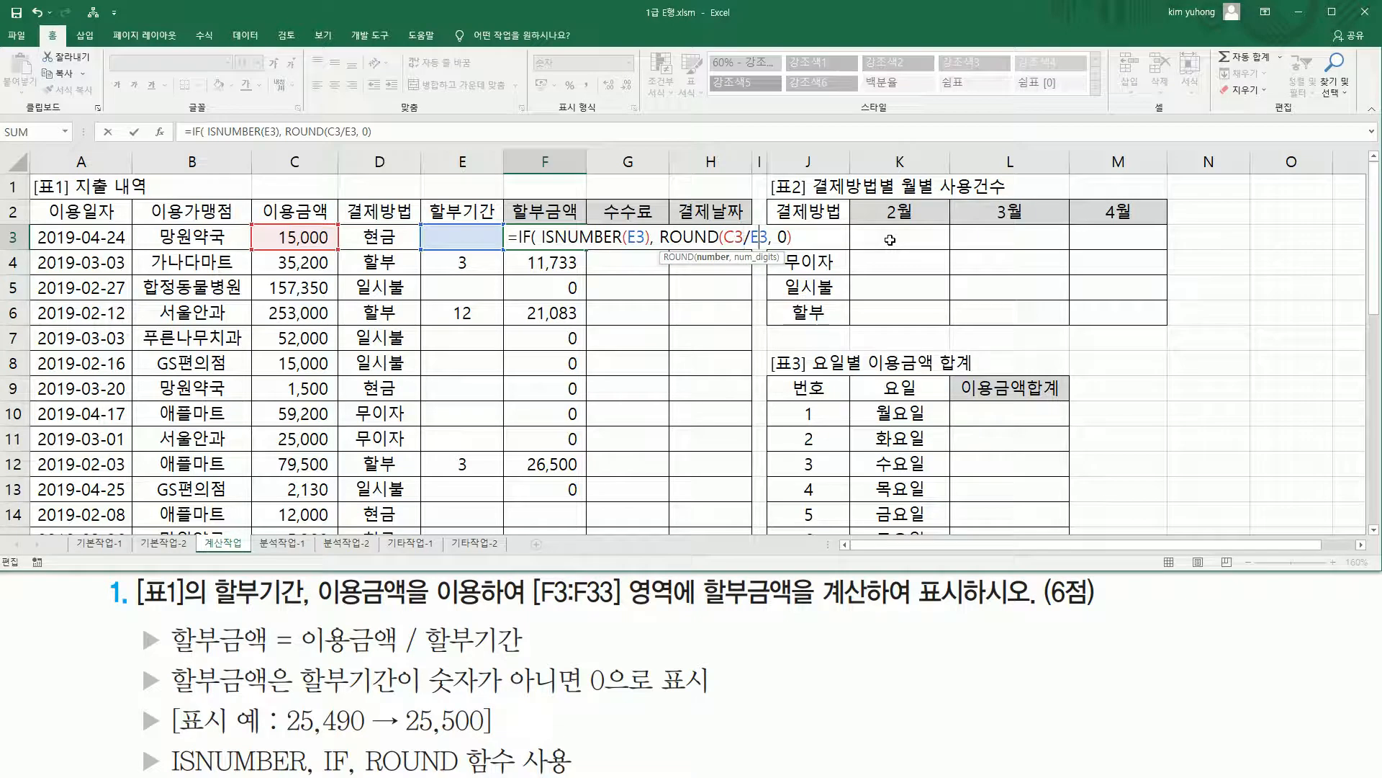
pyautogui.write(',')
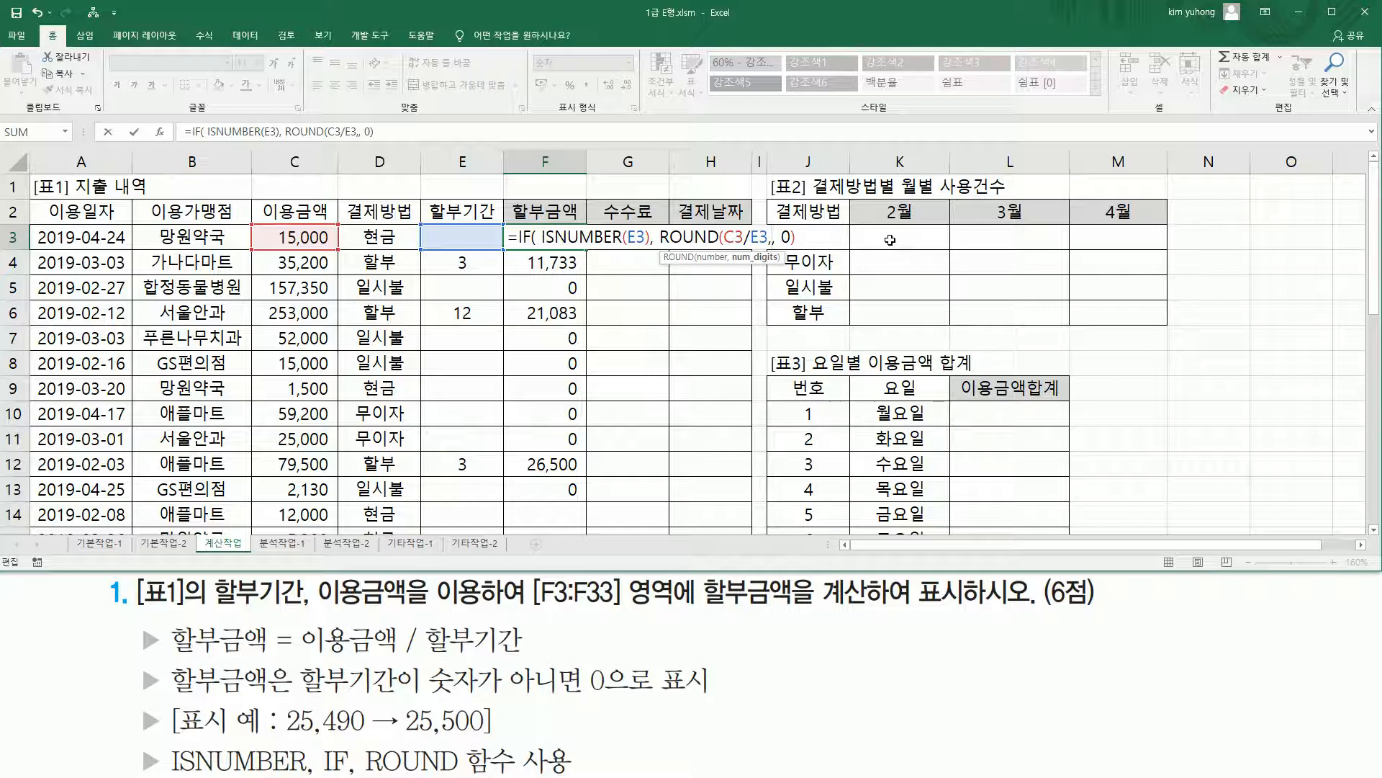
pyautogui.write('-2)')
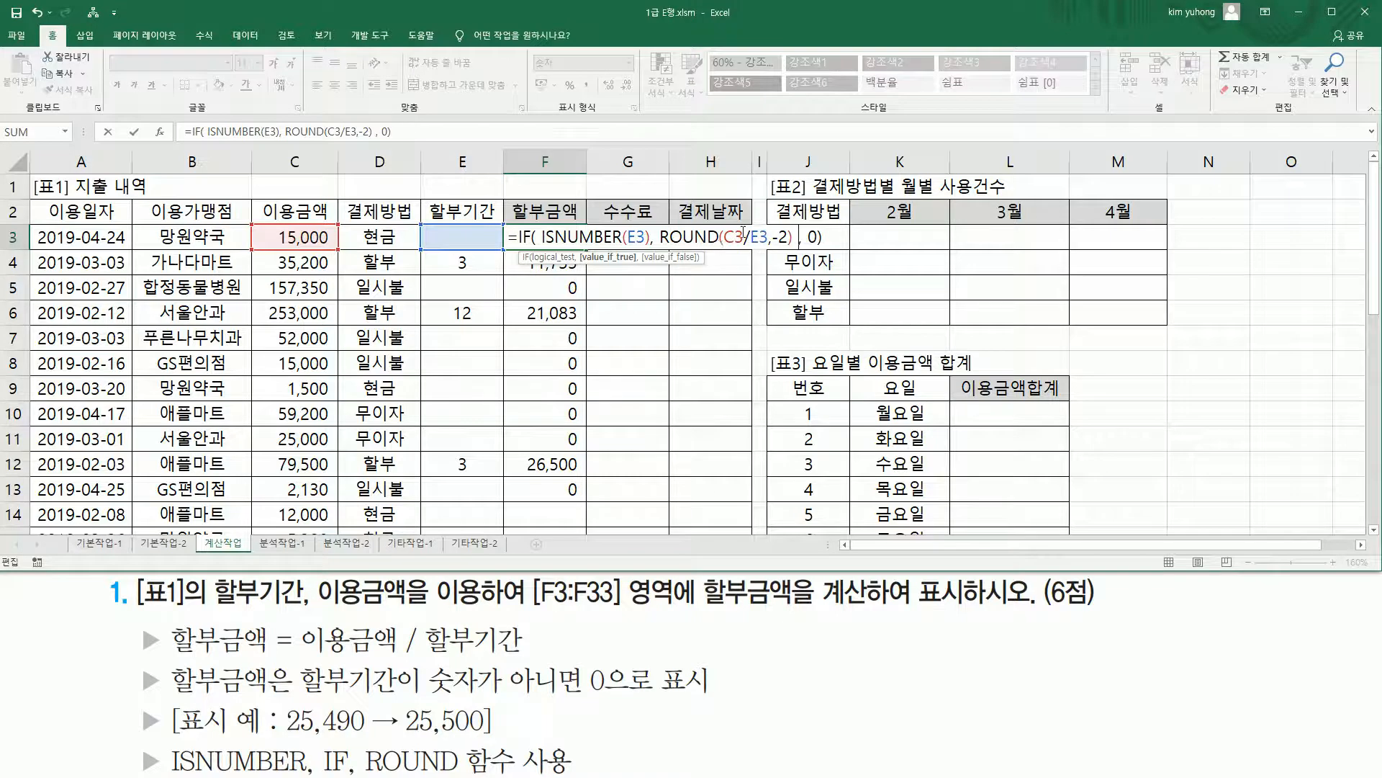
pyautogui.press('Return')
# Copy the rounded 할부금액 formula from F3 down through F33
pyautogui.click(581, 237)
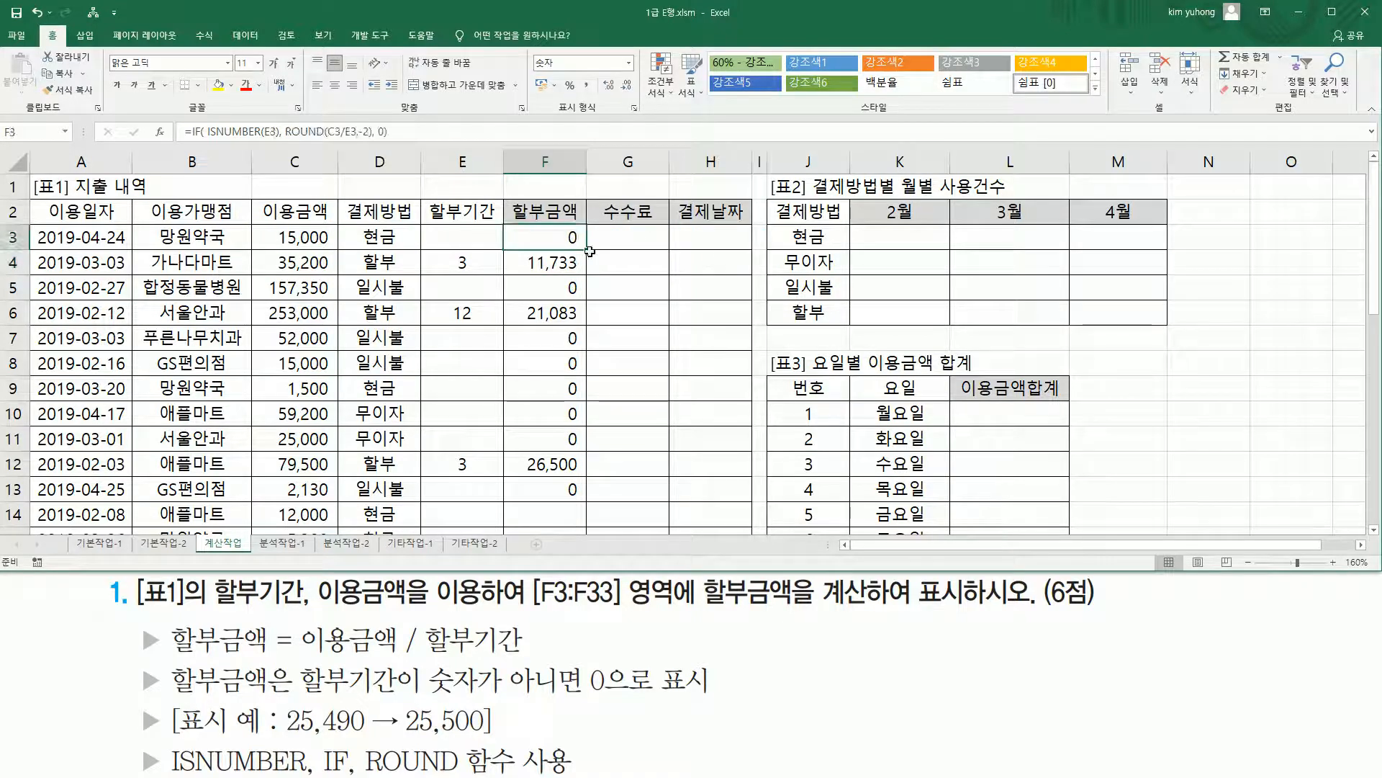
pyautogui.moveTo(589, 249); pyautogui.dragTo(589, 526)
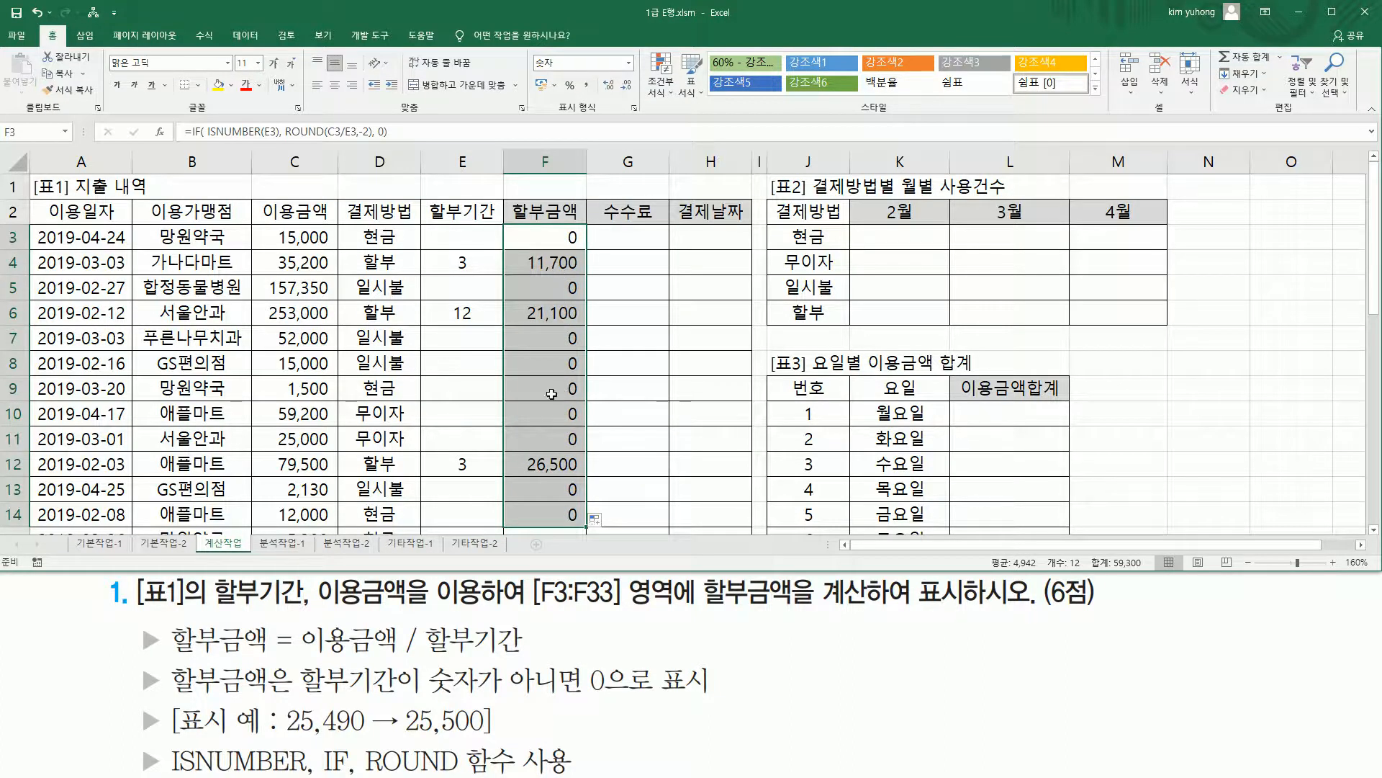
pyautogui.scroll(-2, 558, 393)
pyautogui.moveTo(587, 353); pyautogui.dragTo(568, 492)
pyautogui.scroll(7, 579, 481)
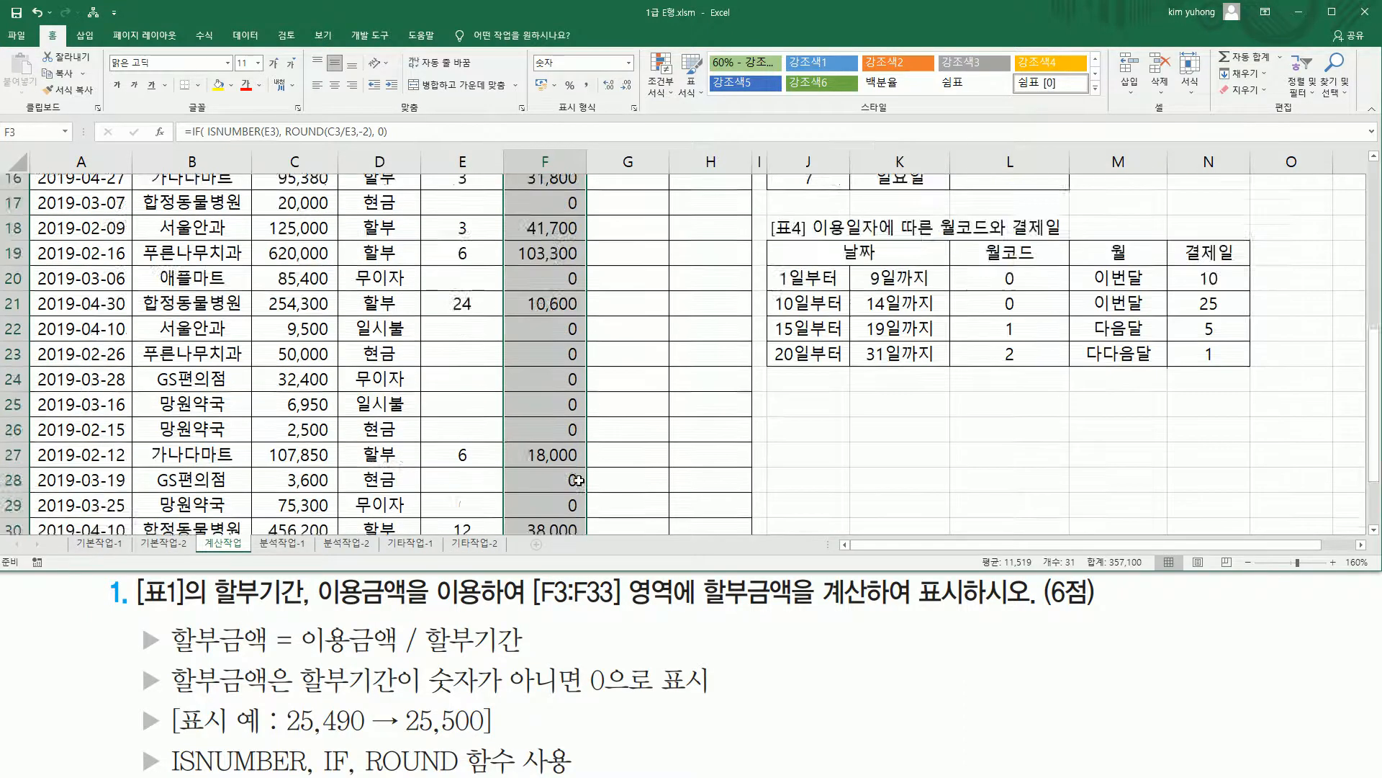
# Copy the F3 formula into C1 as plain text and set its font colour to red
pyautogui.click(543, 245)
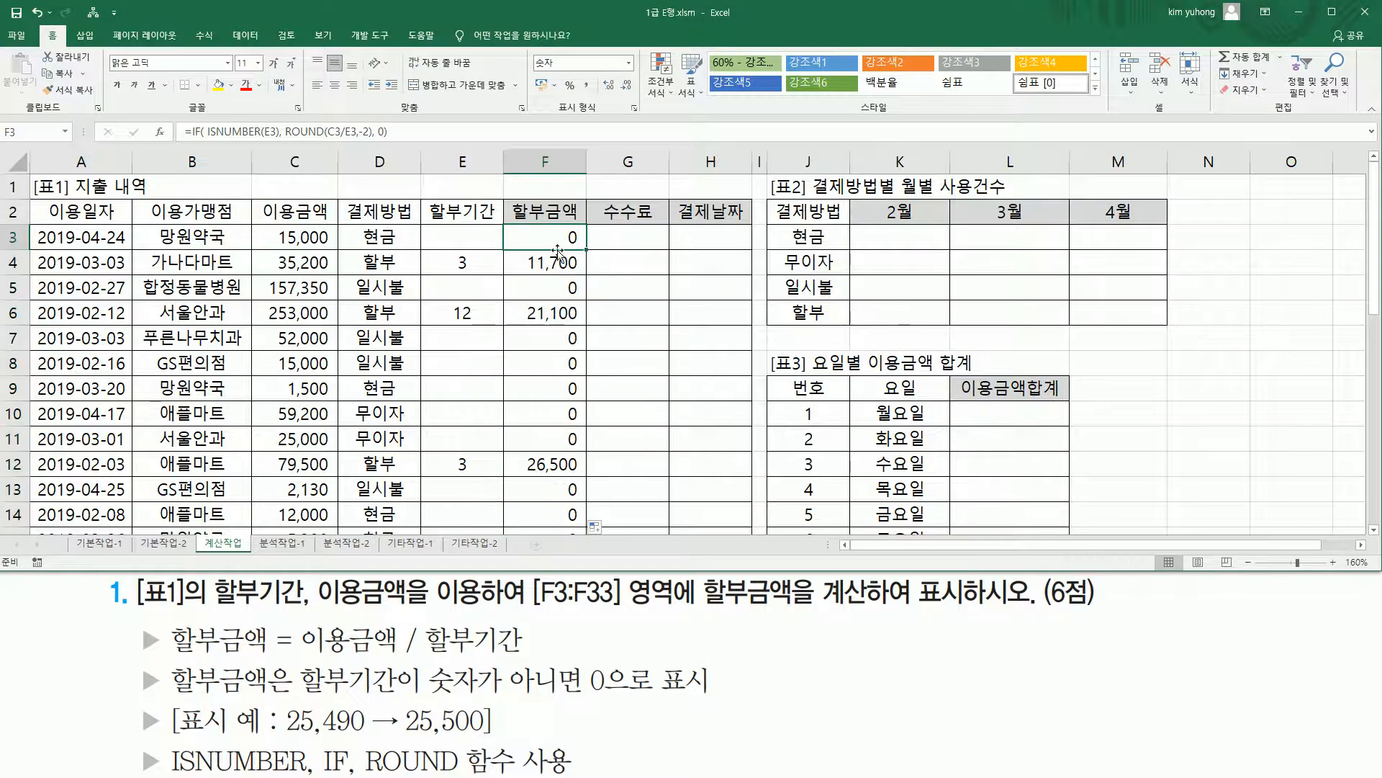
pyautogui.moveTo(389, 131); pyautogui.dragTo(181, 132)
pyautogui.hotkey('ctrl', 'c')
pyautogui.click(245, 185)
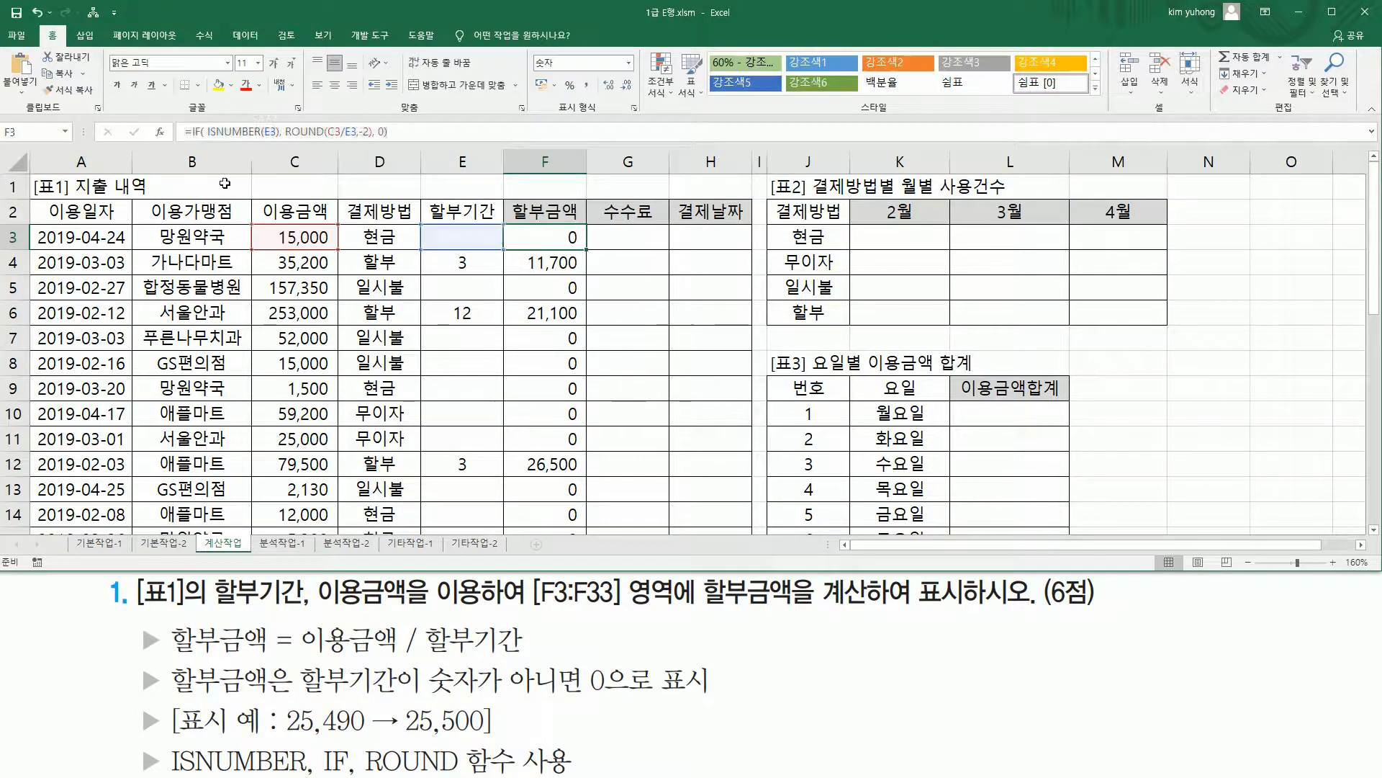
pyautogui.press('Right')
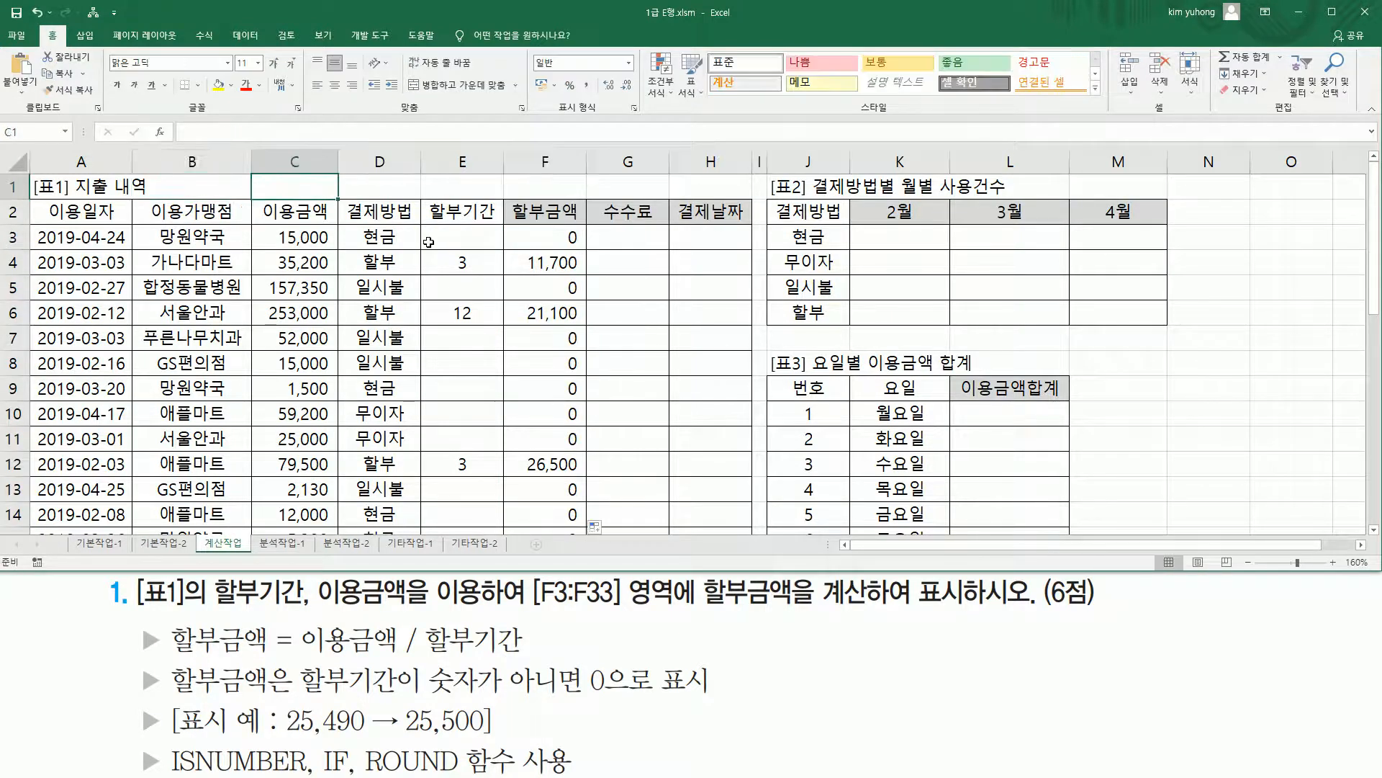
pyautogui.write("'")
pyautogui.hotkey('ctrl', 'v')
pyautogui.press('Return')
pyautogui.press('Up')
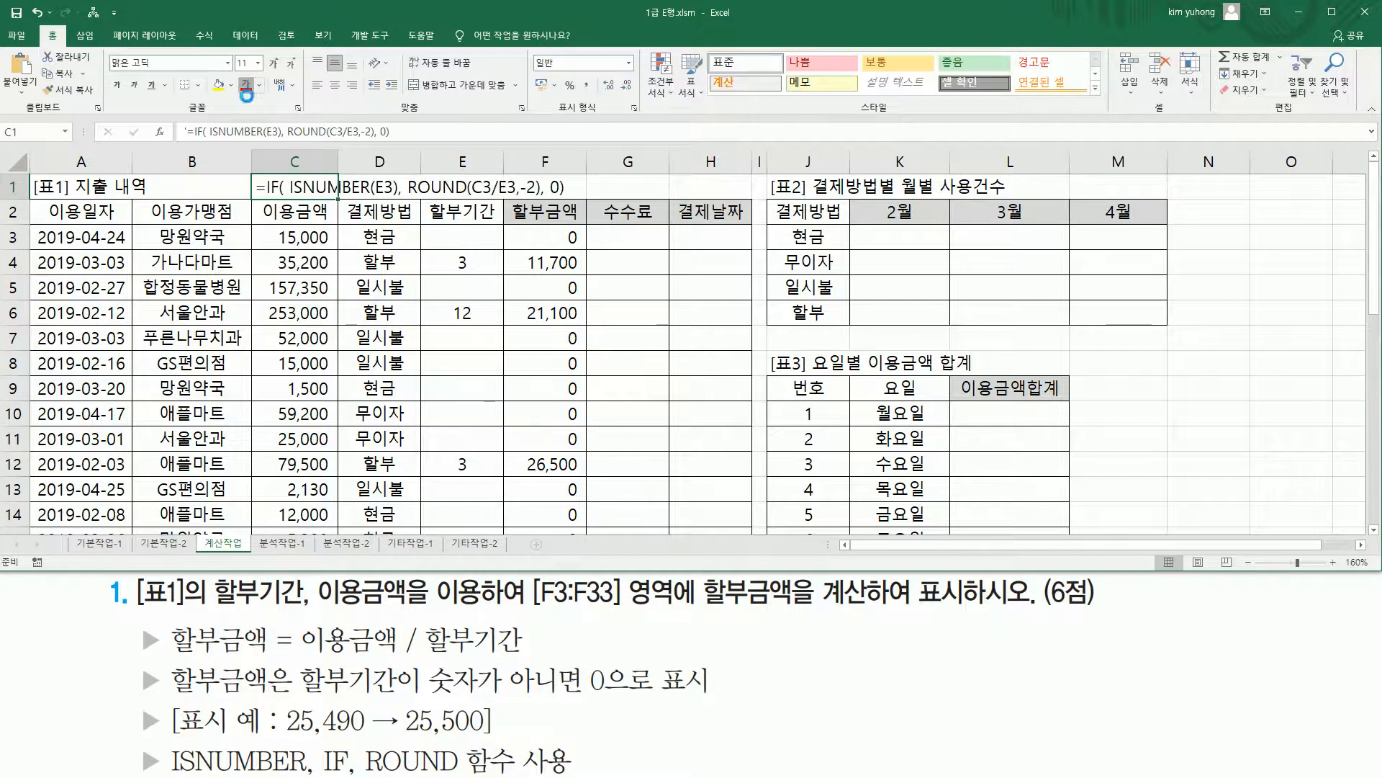
pyautogui.click(380, 268)
# Review the ISNUMBER, ROUND and 0 arguments of the formula text in C1 against the 할부기간 column
pyautogui.moveTo(430, 224)
pyautogui.mouseDown()
pyautogui.moveTo(463, 520)
pyautogui.moveTo(493, 533)
pyautogui.mouseUp()
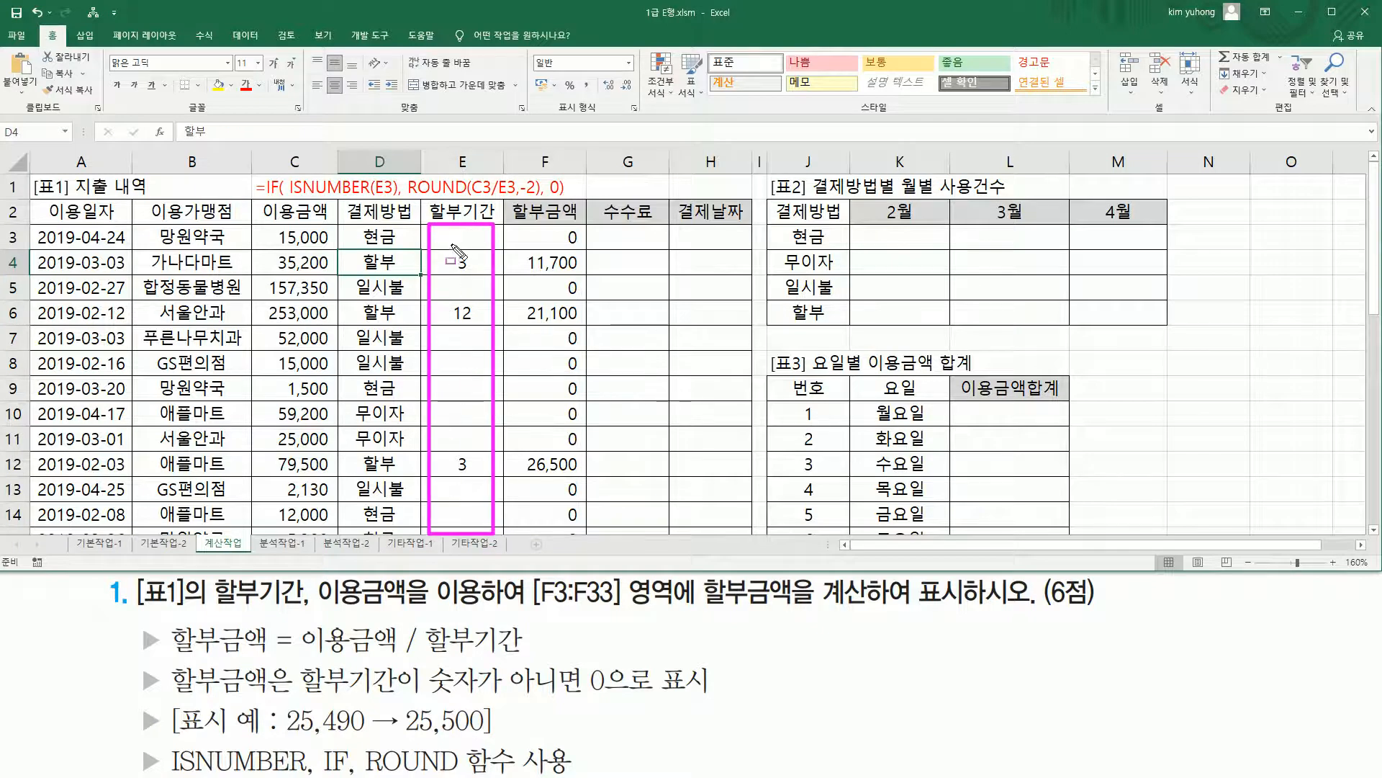
pyautogui.moveTo(292, 196); pyautogui.dragTo(395, 197)
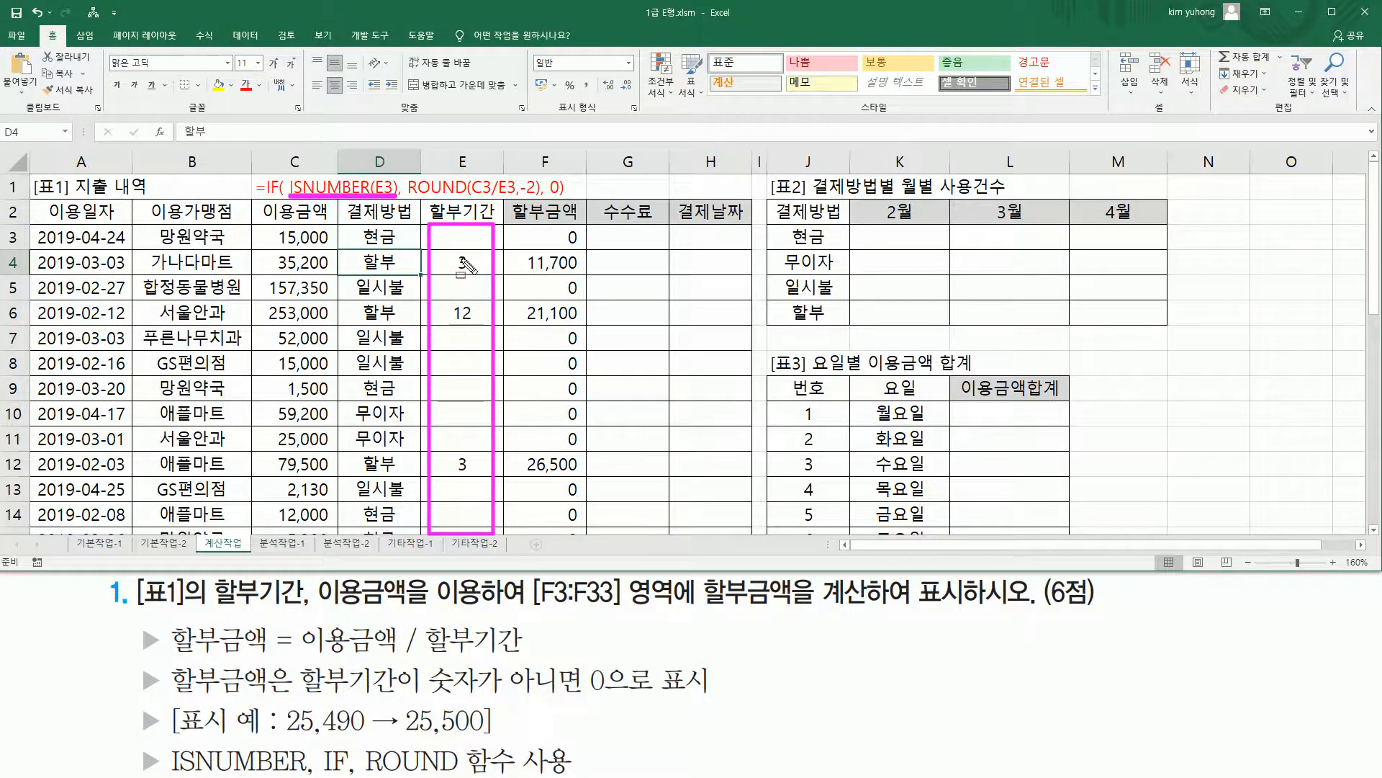
pyautogui.moveTo(453, 251); pyautogui.dragTo(476, 273)
pyautogui.moveTo(409, 195); pyautogui.dragTo(561, 199)
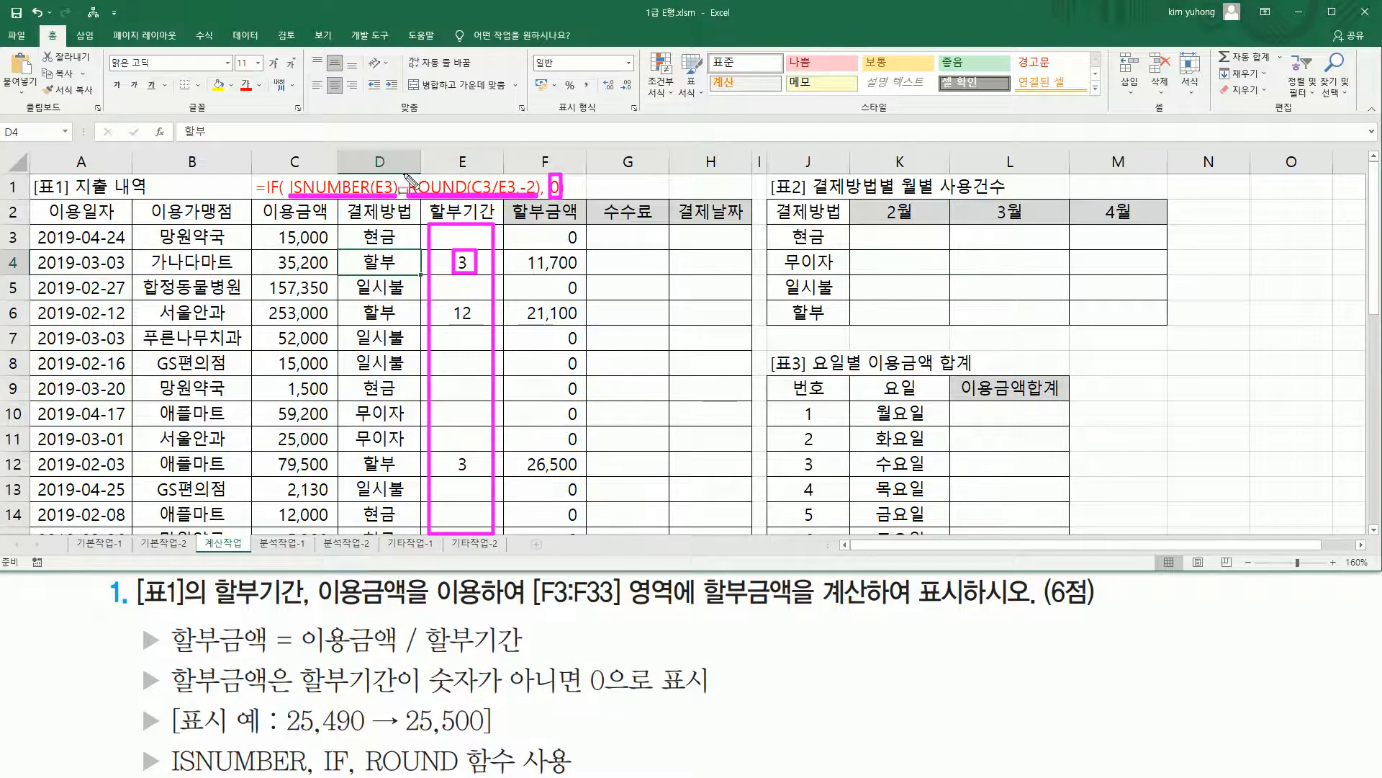
pyautogui.moveTo(405, 167); pyautogui.dragTo(469, 200)
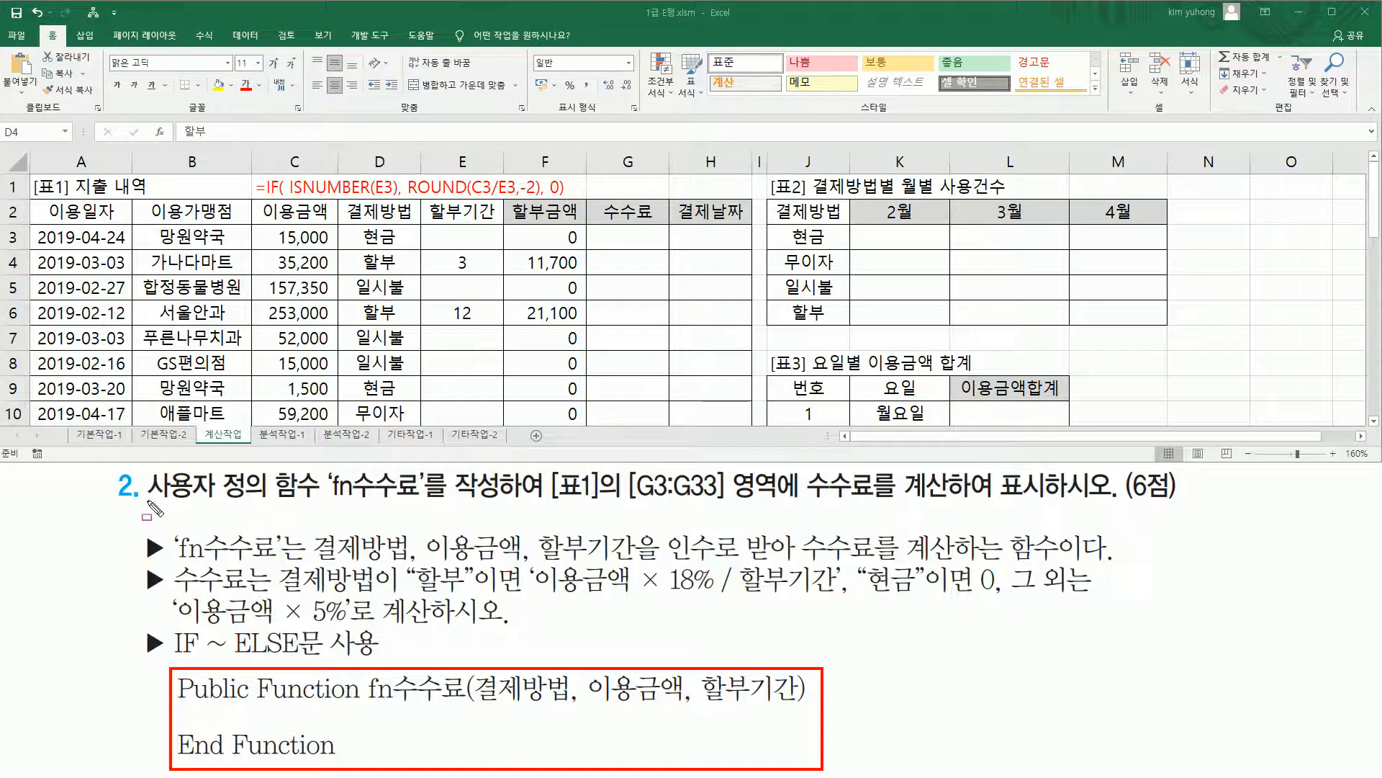
# Read question 2's task of writing the custom function fn수수료 for the 수수료 column G3:G33
pyautogui.moveTo(147, 501); pyautogui.dragTo(422, 503)
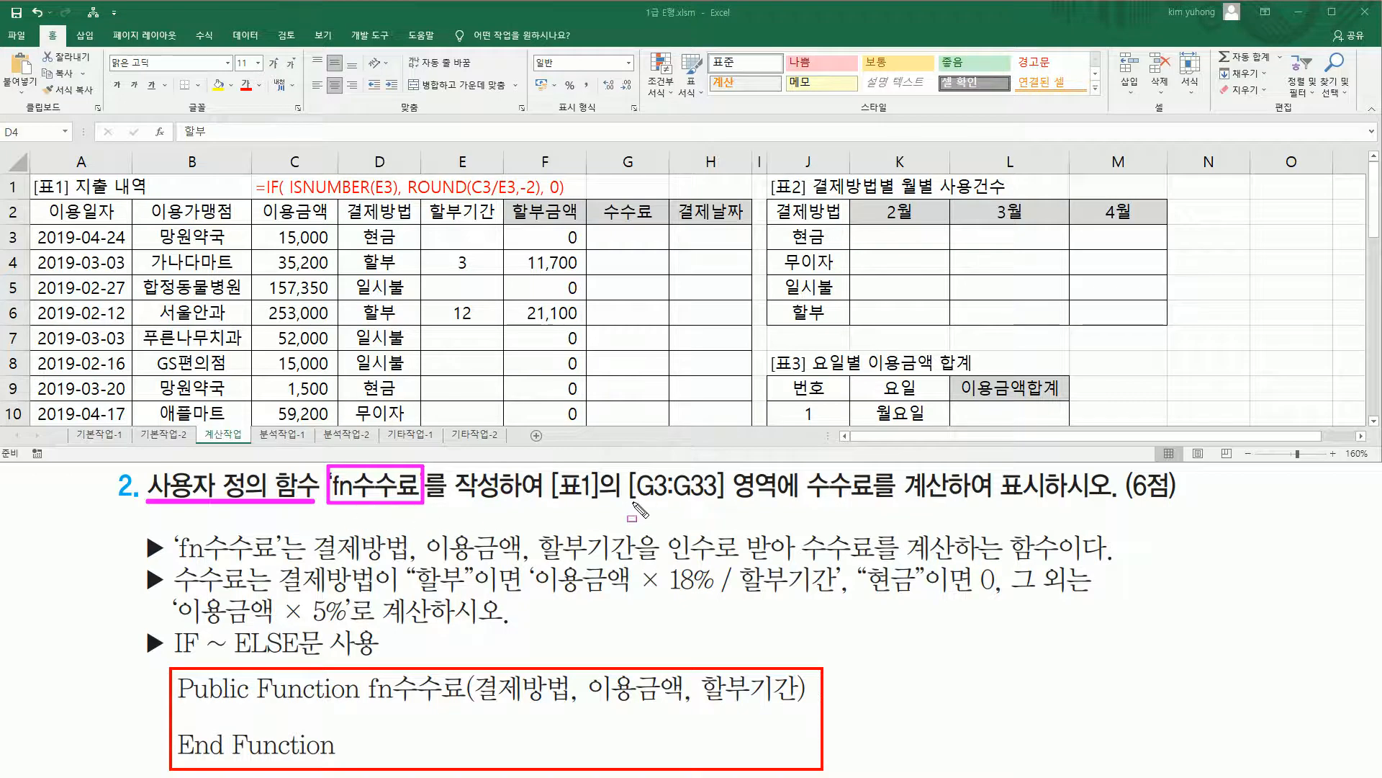
pyautogui.moveTo(631, 501); pyautogui.dragTo(717, 500)
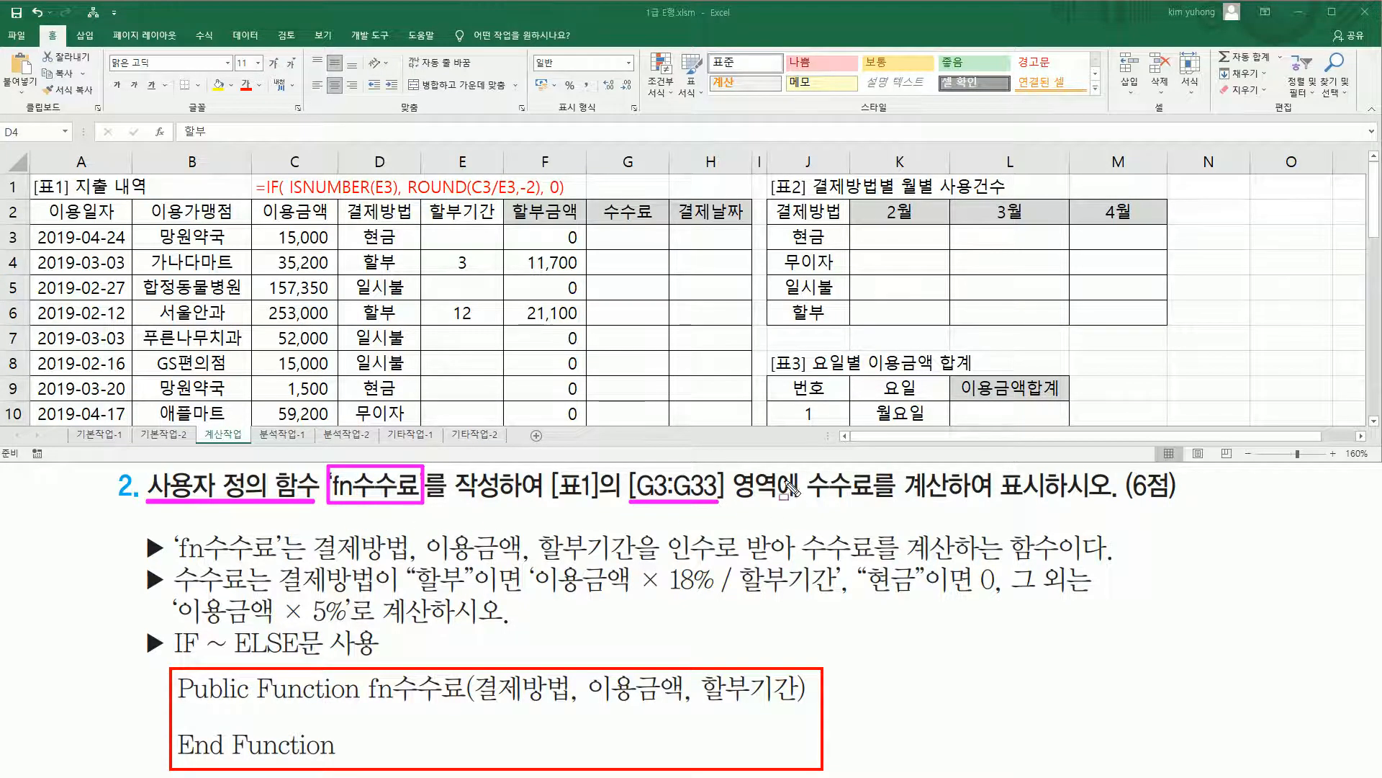
pyautogui.moveTo(807, 464)
pyautogui.mouseDown()
pyautogui.moveTo(936, 508)
pyautogui.moveTo(1052, 507)
pyautogui.mouseUp()
pyautogui.moveTo(599, 228); pyautogui.dragTo(663, 429)
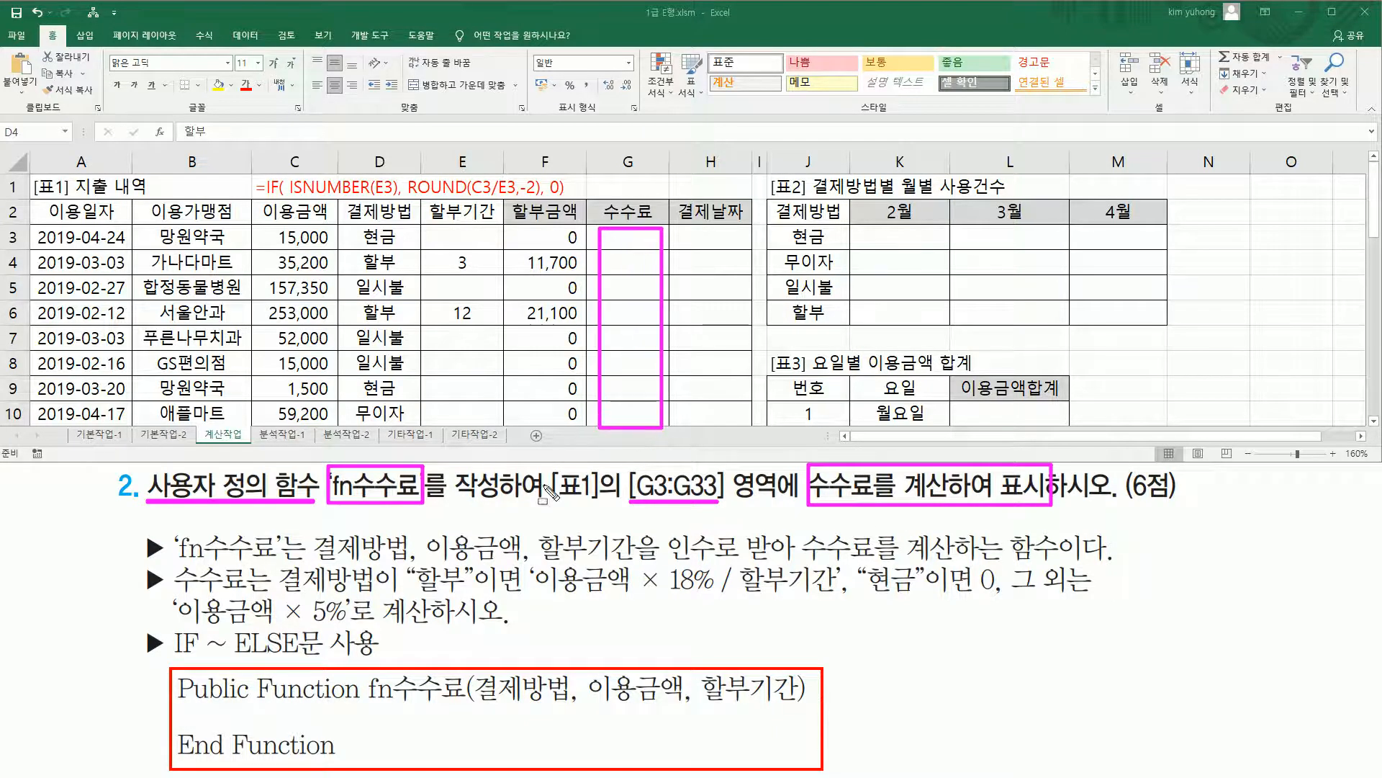
# Examine question 2's fee rules for 할부, 현금 and other payment methods, the IF ~ ELSE requirement and the given function skeleton
pyautogui.moveTo(279, 594)
pyautogui.mouseDown()
pyautogui.moveTo(476, 594)
pyautogui.moveTo(407, 565)
pyautogui.mouseUp()
pyautogui.moveTo(537, 594); pyautogui.dragTo(833, 592)
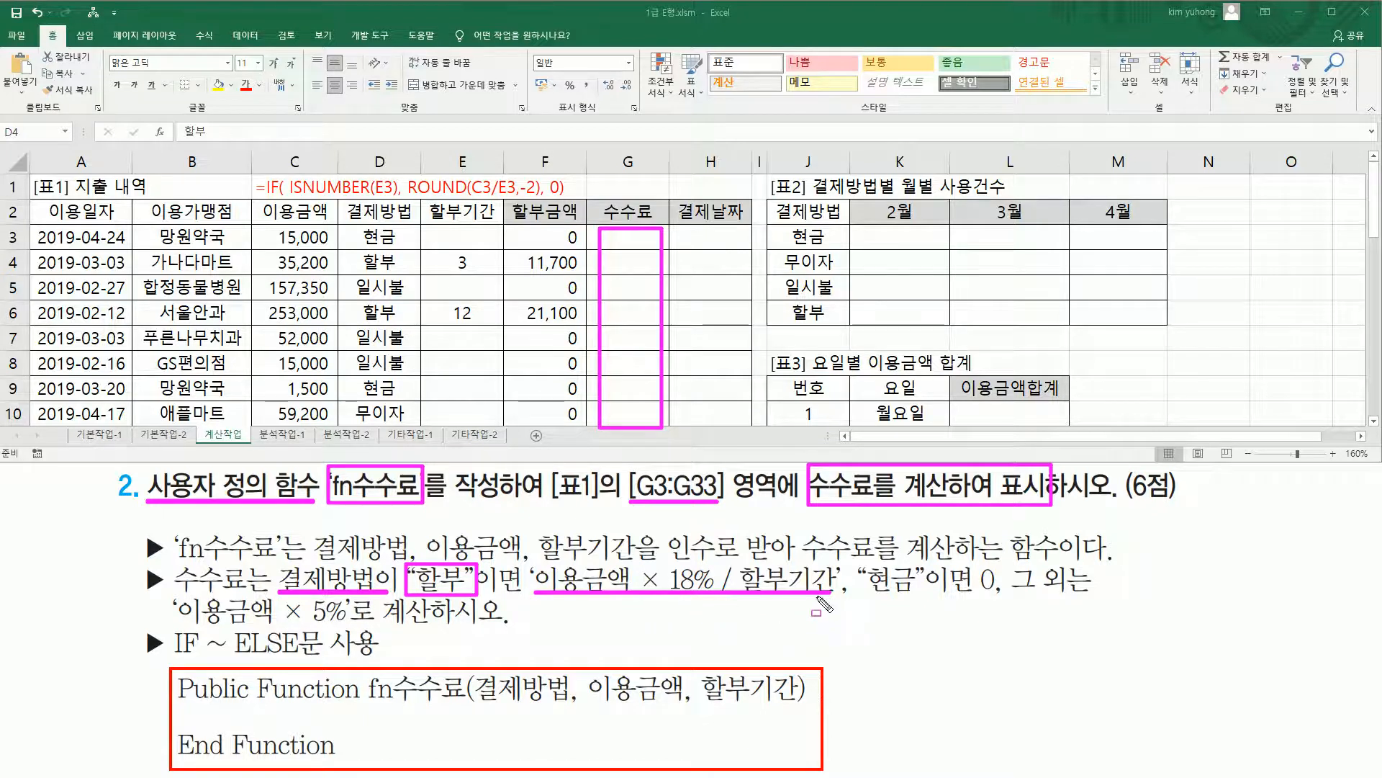
pyautogui.moveTo(886, 565)
pyautogui.mouseDown()
pyautogui.moveTo(863, 595)
pyautogui.moveTo(995, 593)
pyautogui.mouseUp()
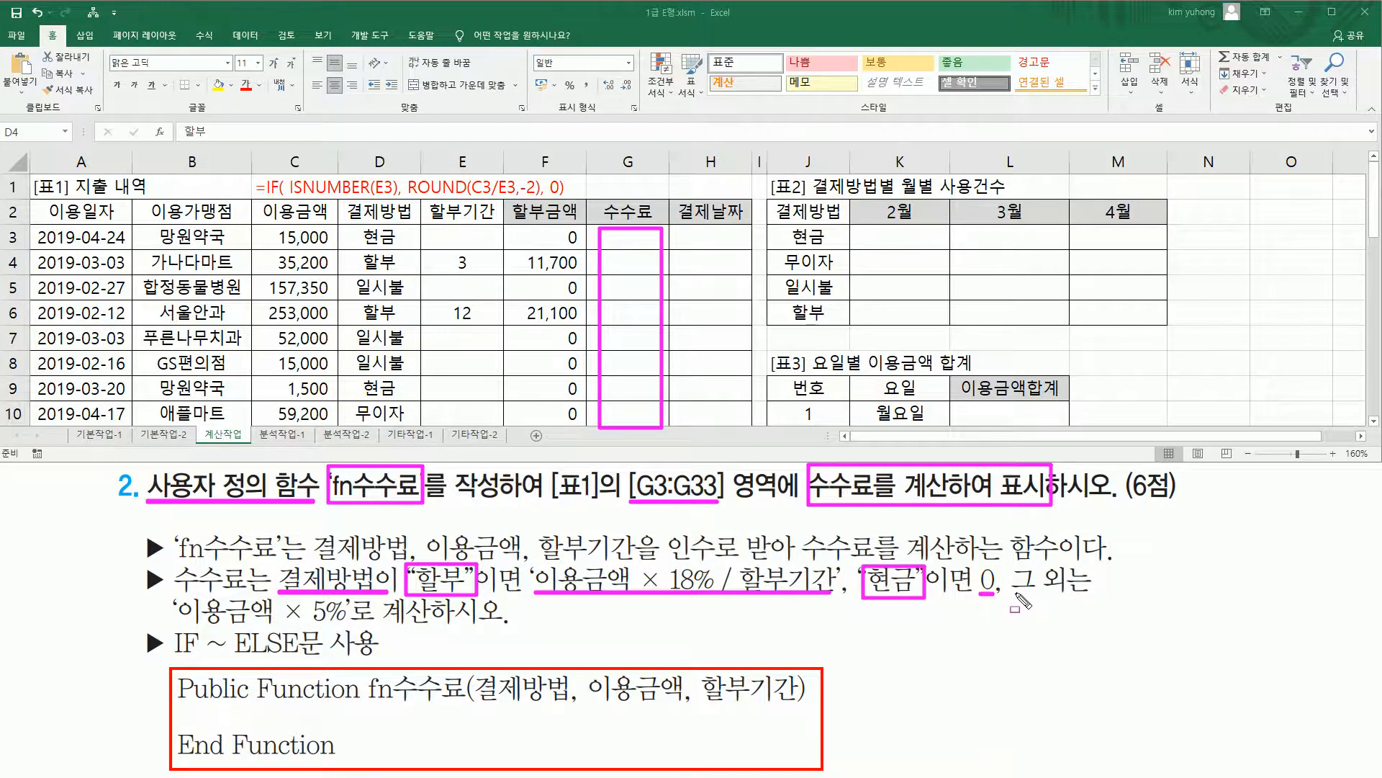
pyautogui.moveTo(1016, 595); pyautogui.dragTo(1091, 595)
pyautogui.moveTo(181, 623); pyautogui.dragTo(351, 623)
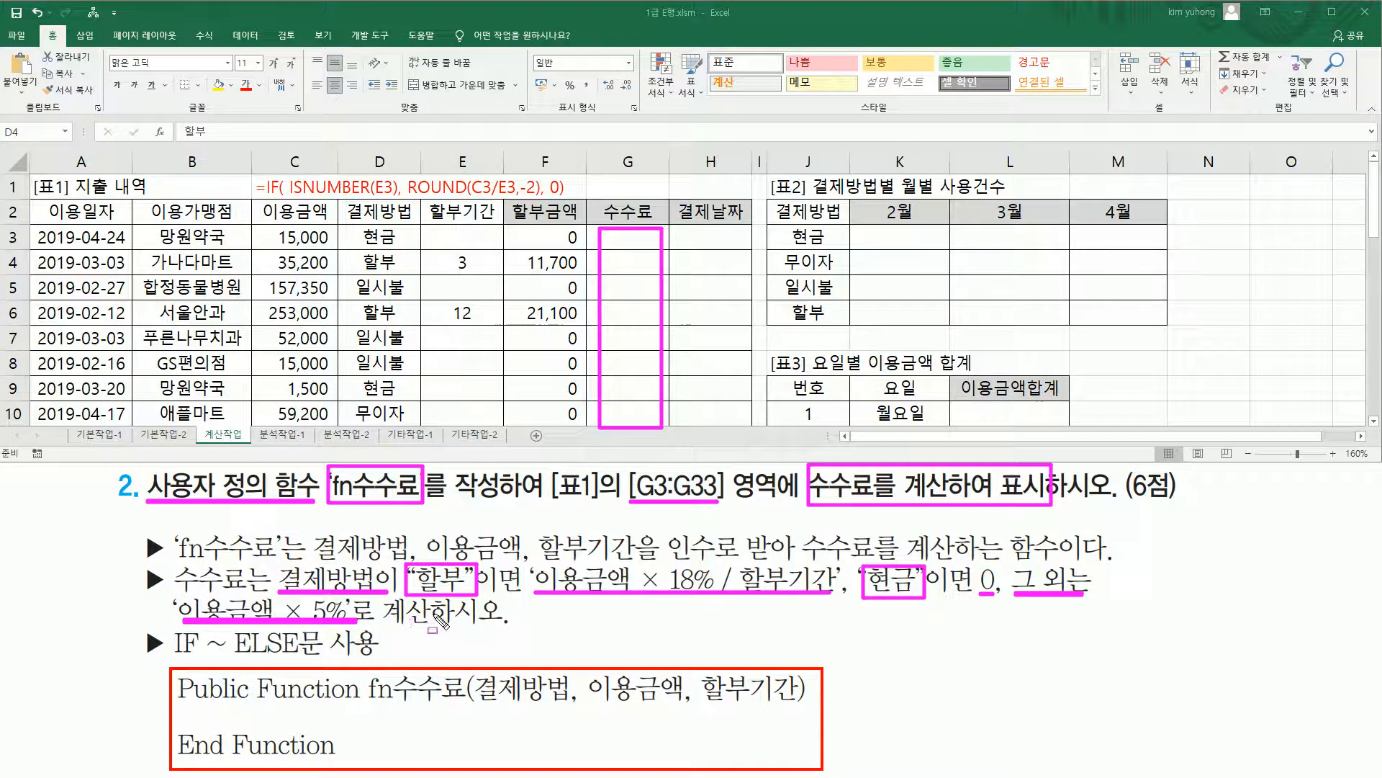
pyautogui.moveTo(169, 655); pyautogui.dragTo(387, 654)
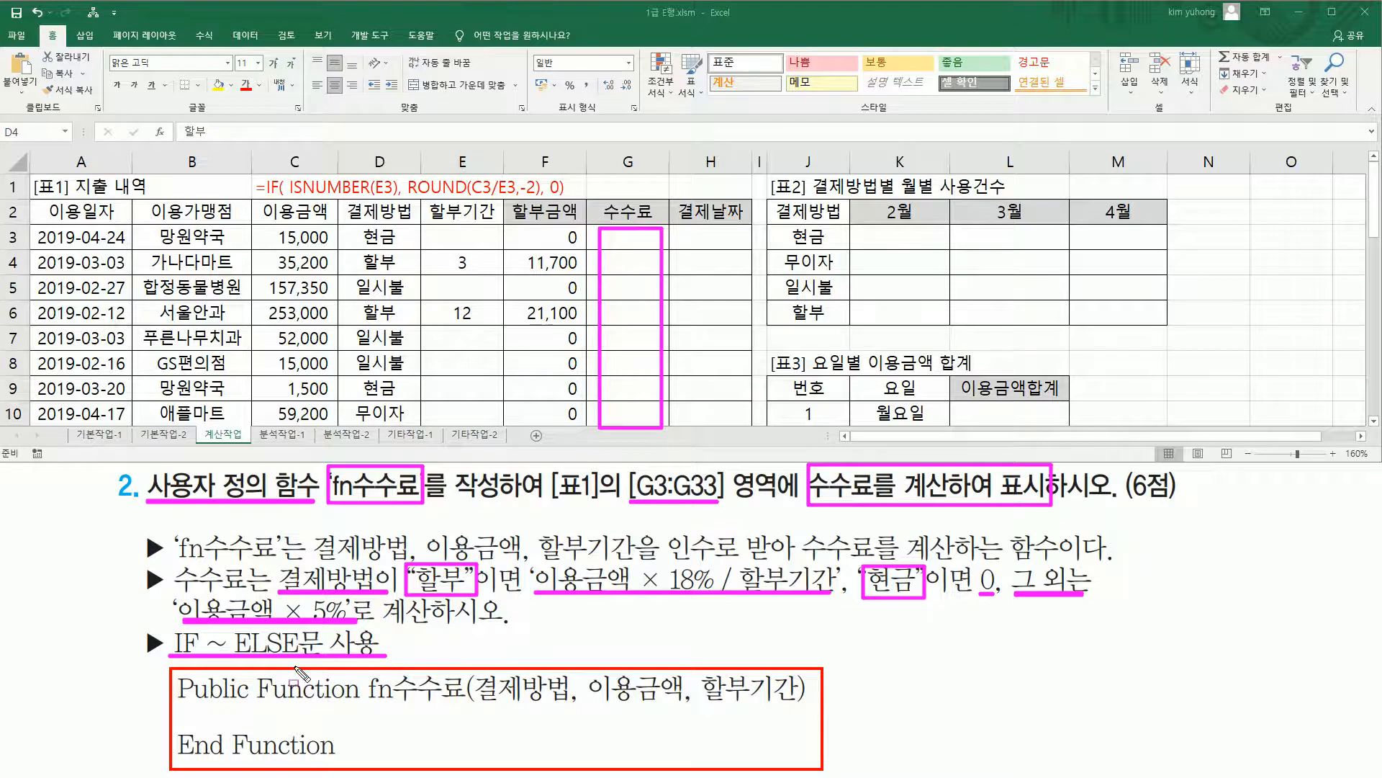
pyautogui.moveTo(171, 670)
pyautogui.mouseDown()
pyautogui.moveTo(288, 755)
pyautogui.moveTo(822, 768)
pyautogui.mouseUp()
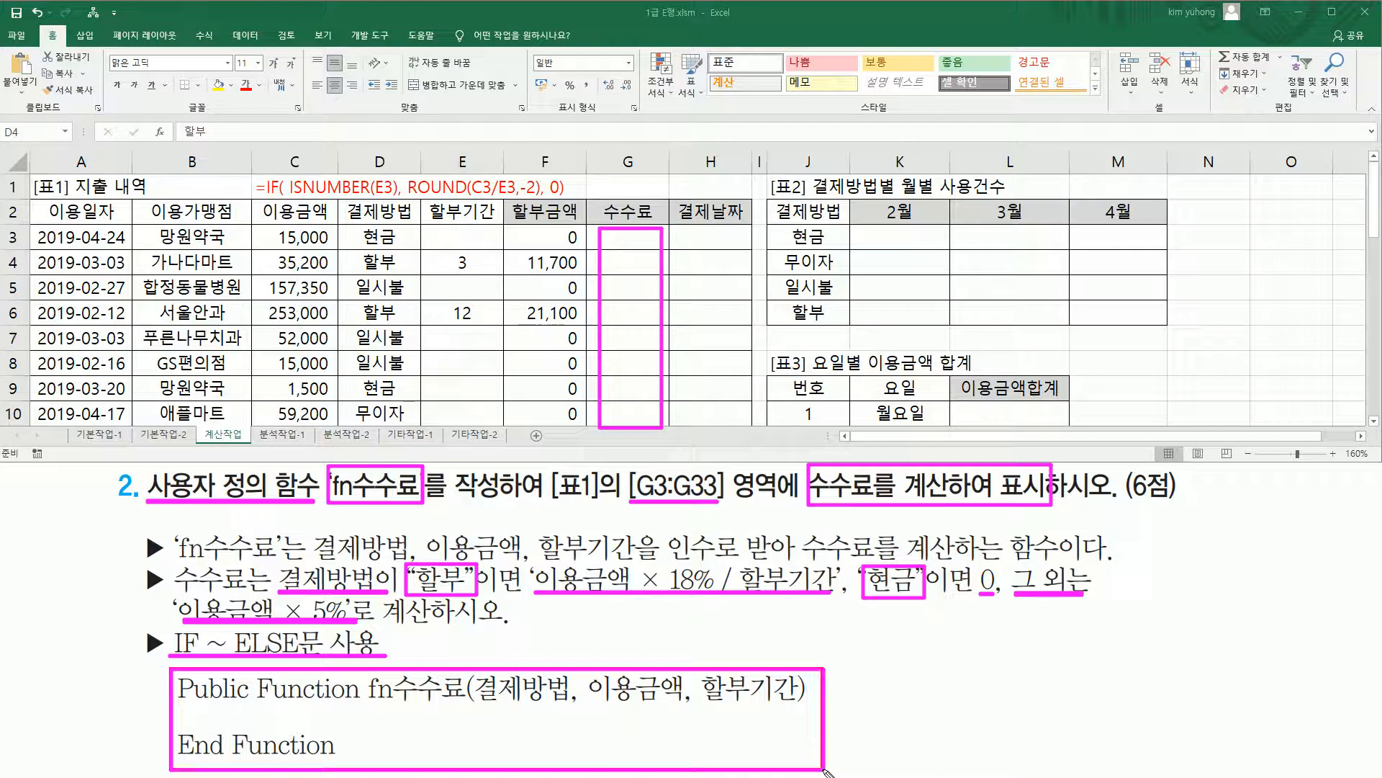
pyautogui.press('Escape')
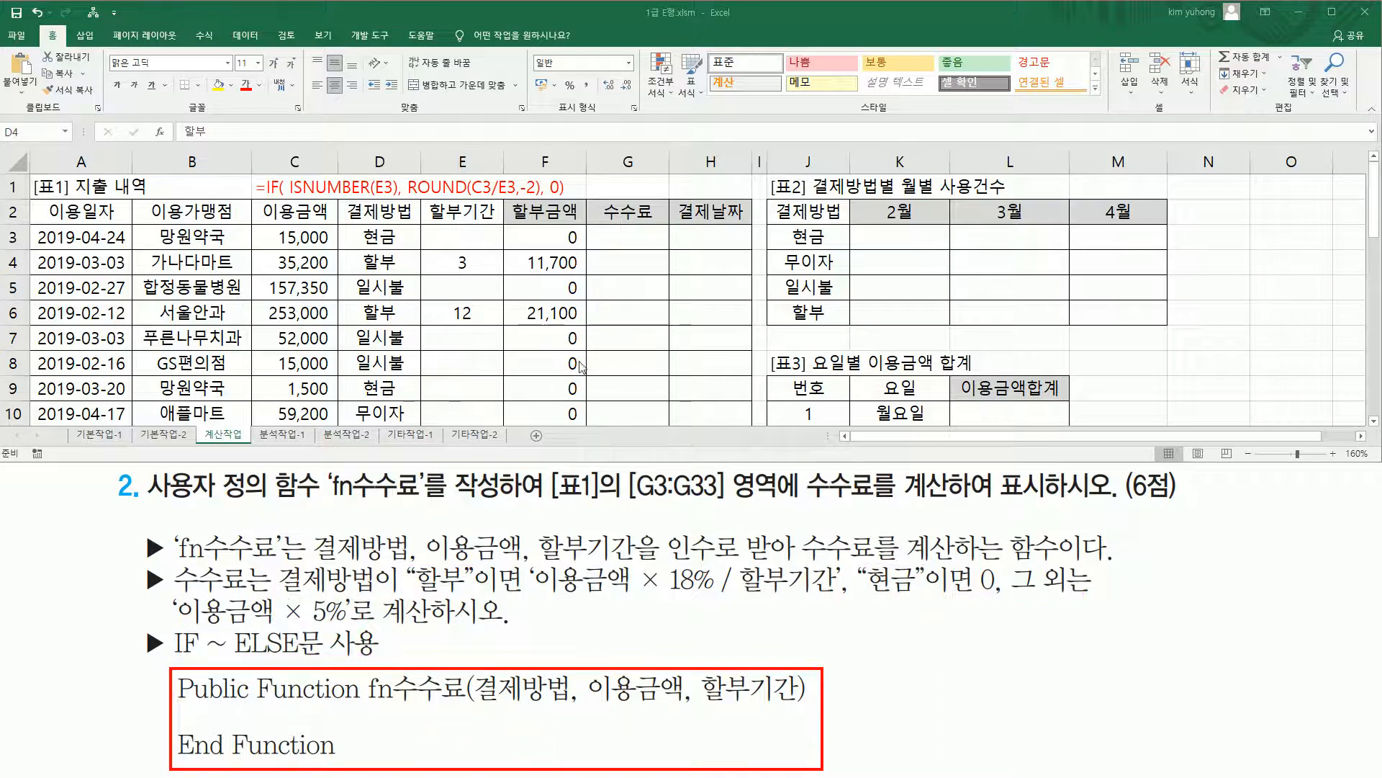
# Switch to the Visual Basic editor to insert a new module, and enlarge its code window
pyautogui.click(659, 245)
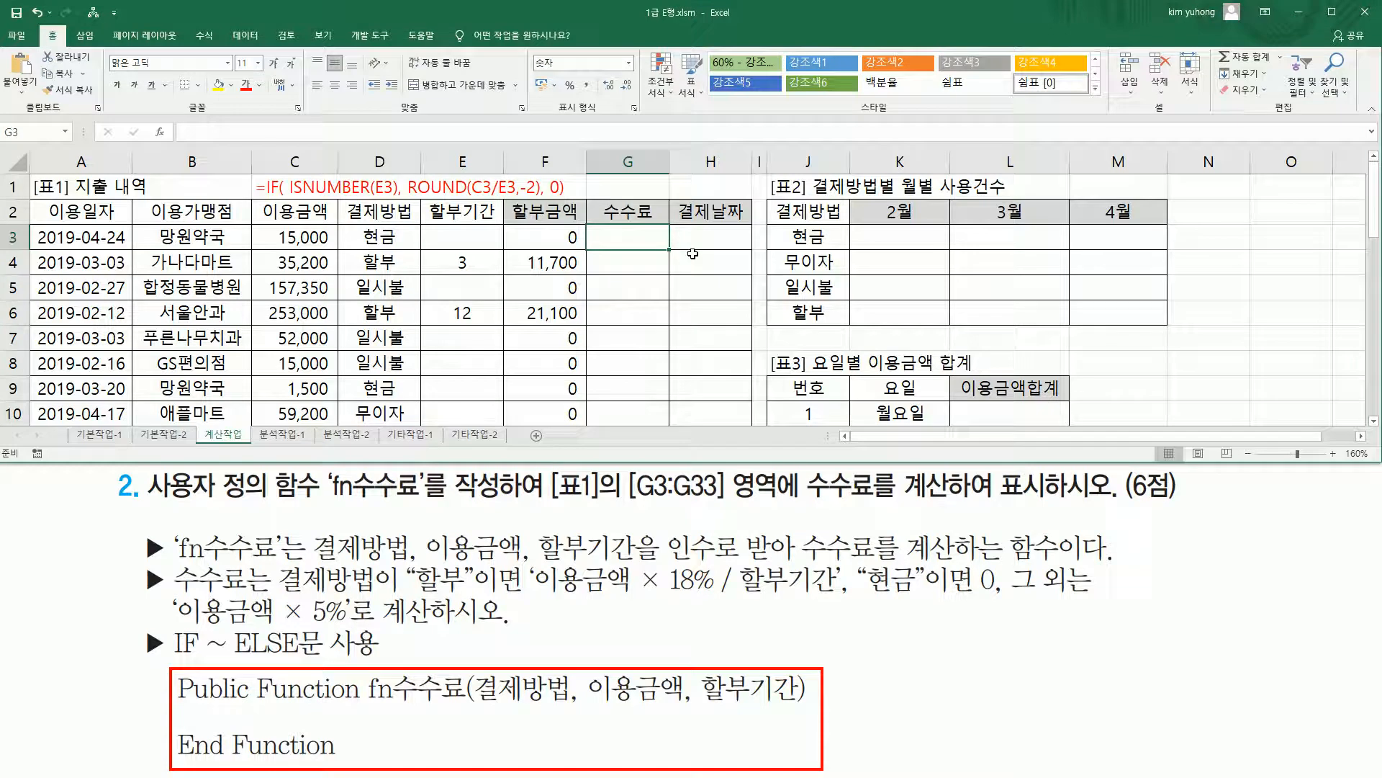
pyautogui.press('alt')
pyautogui.hotkey('alt', 'F11')
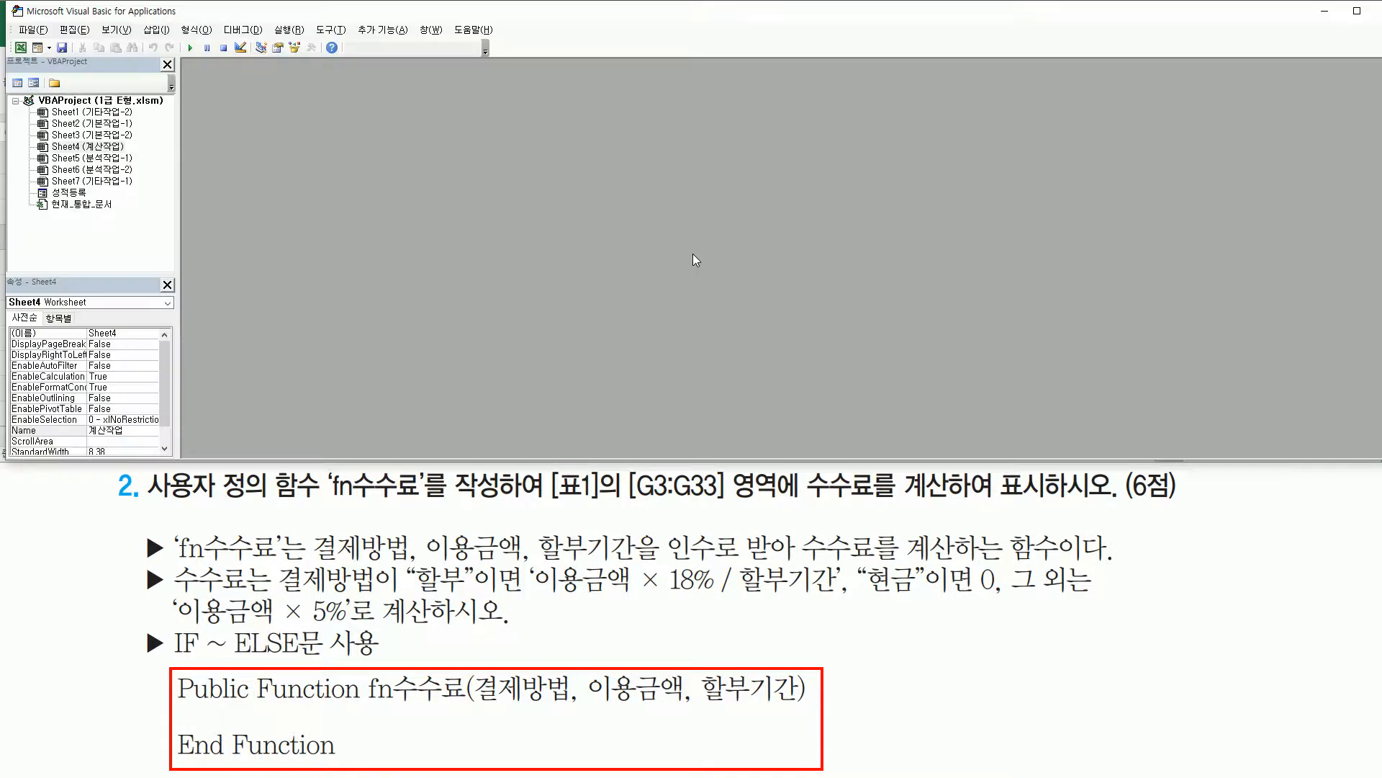
pyautogui.click(155, 31)
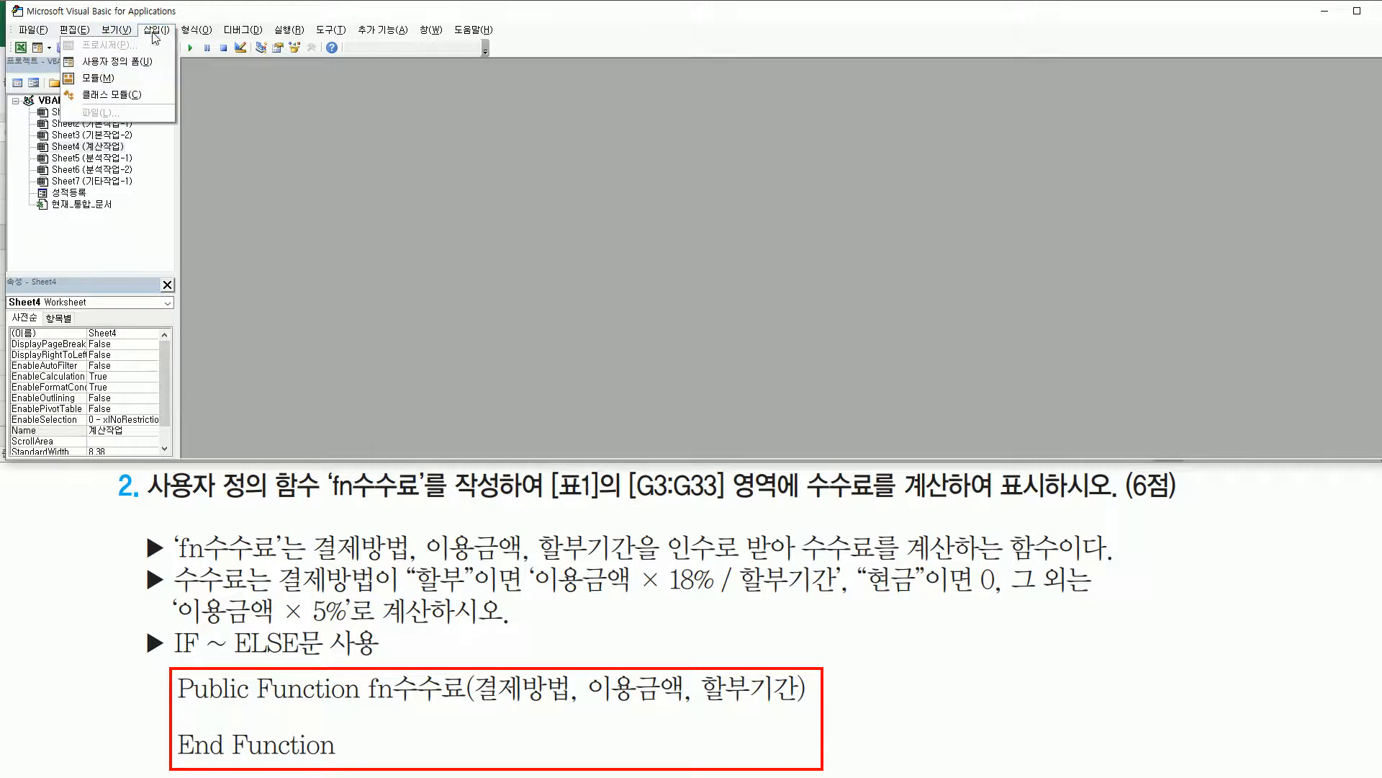
pyautogui.click(110, 85)
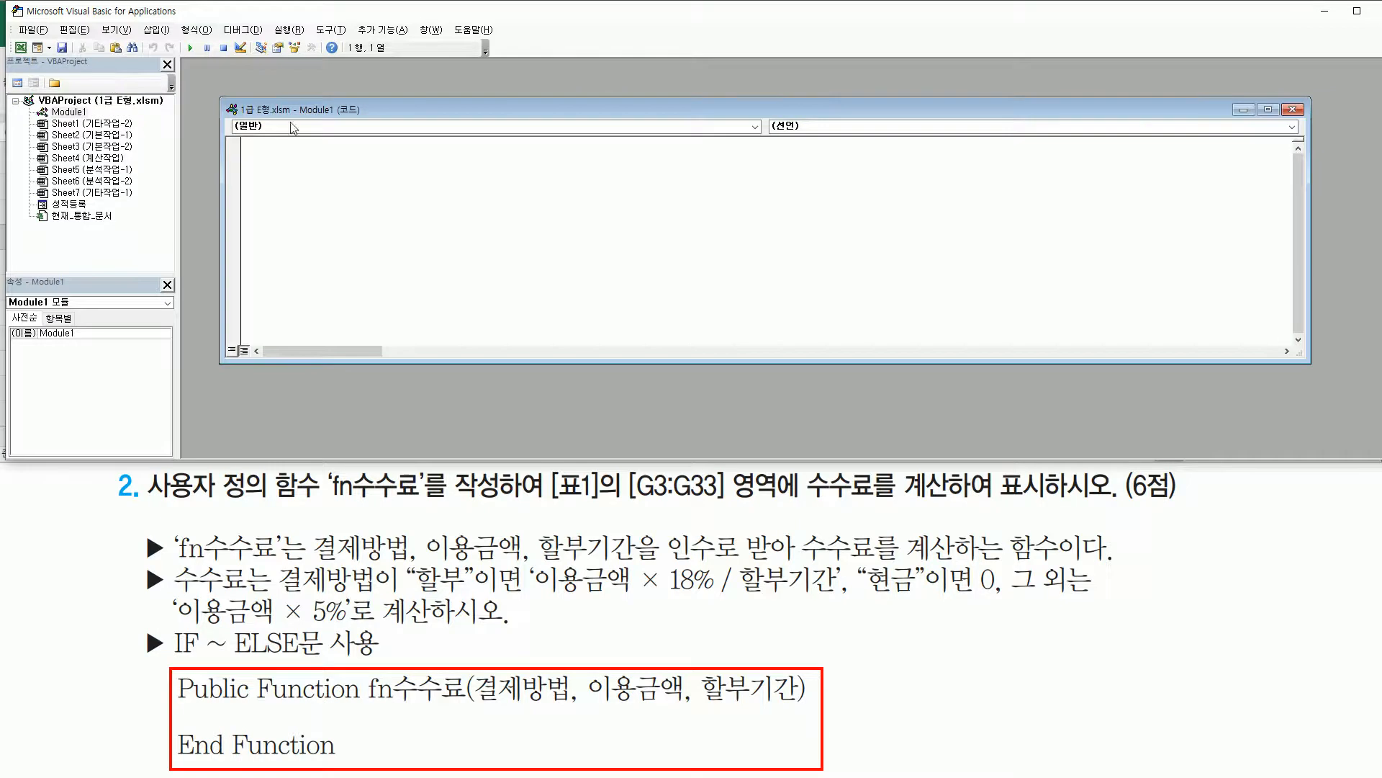
pyautogui.moveTo(305, 107); pyautogui.dragTo(275, 89)
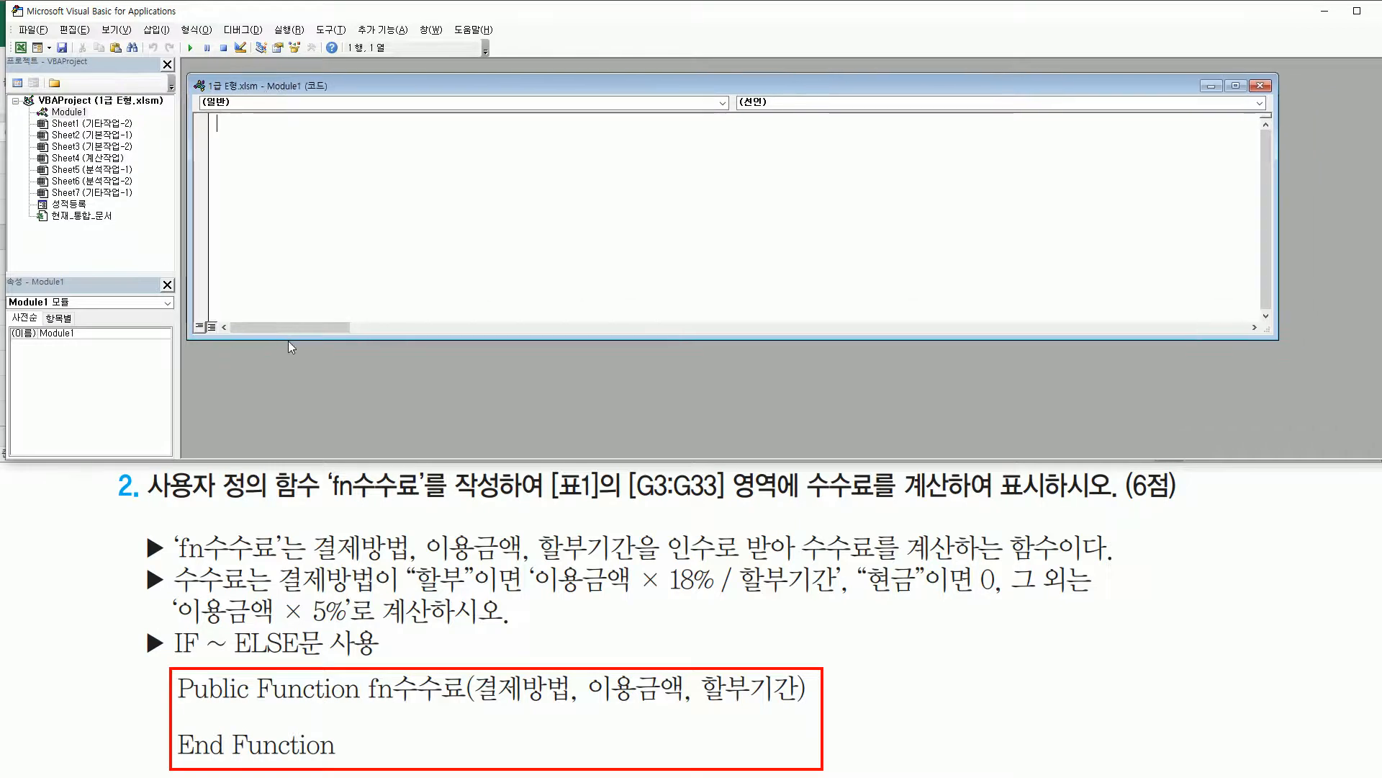
pyautogui.moveTo(288, 340); pyautogui.dragTo(290, 414)
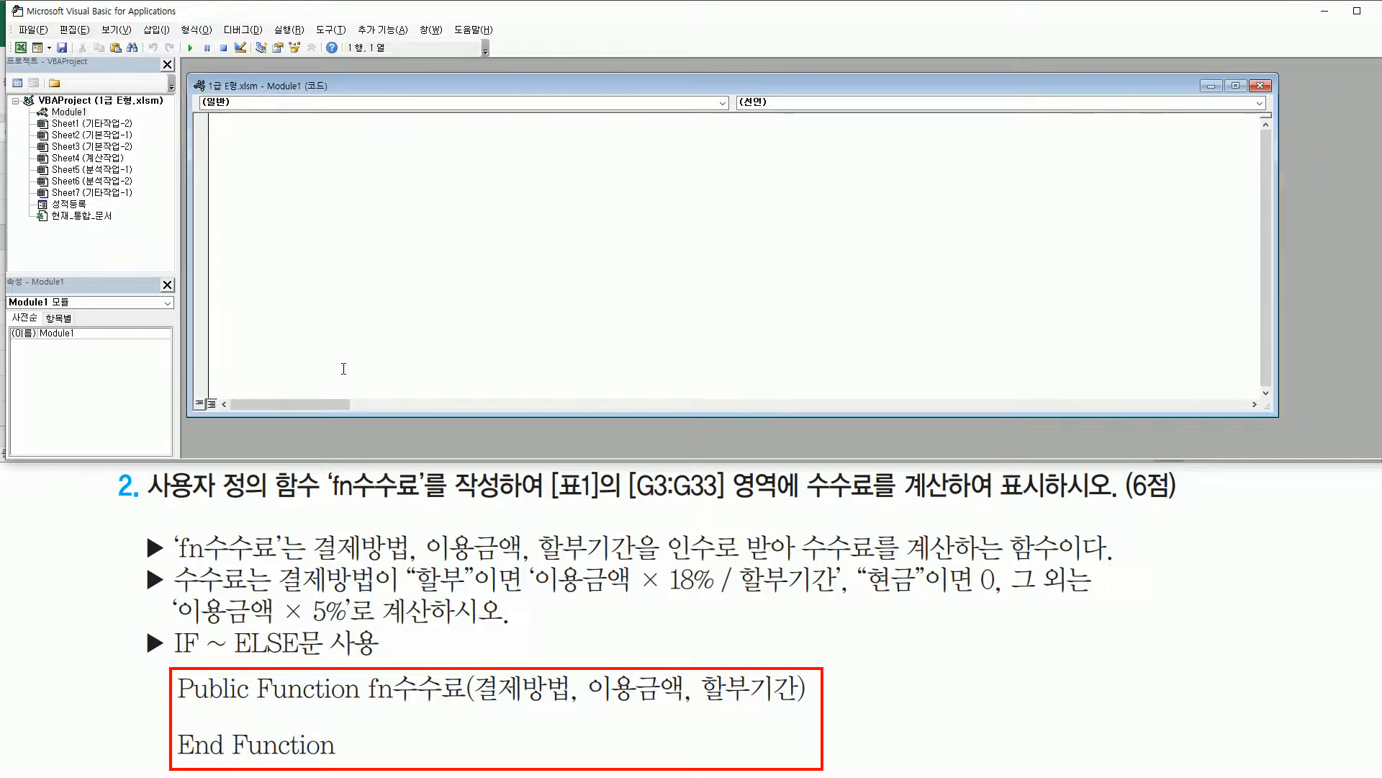
# Declare the public function fn수수료 in Module1 with the arguments 결제방법, 이용금액 and 할부기간
pyautogui.moveTo(168, 676)
pyautogui.mouseDown()
pyautogui.moveTo(497, 770)
pyautogui.moveTo(826, 771)
pyautogui.mouseUp()
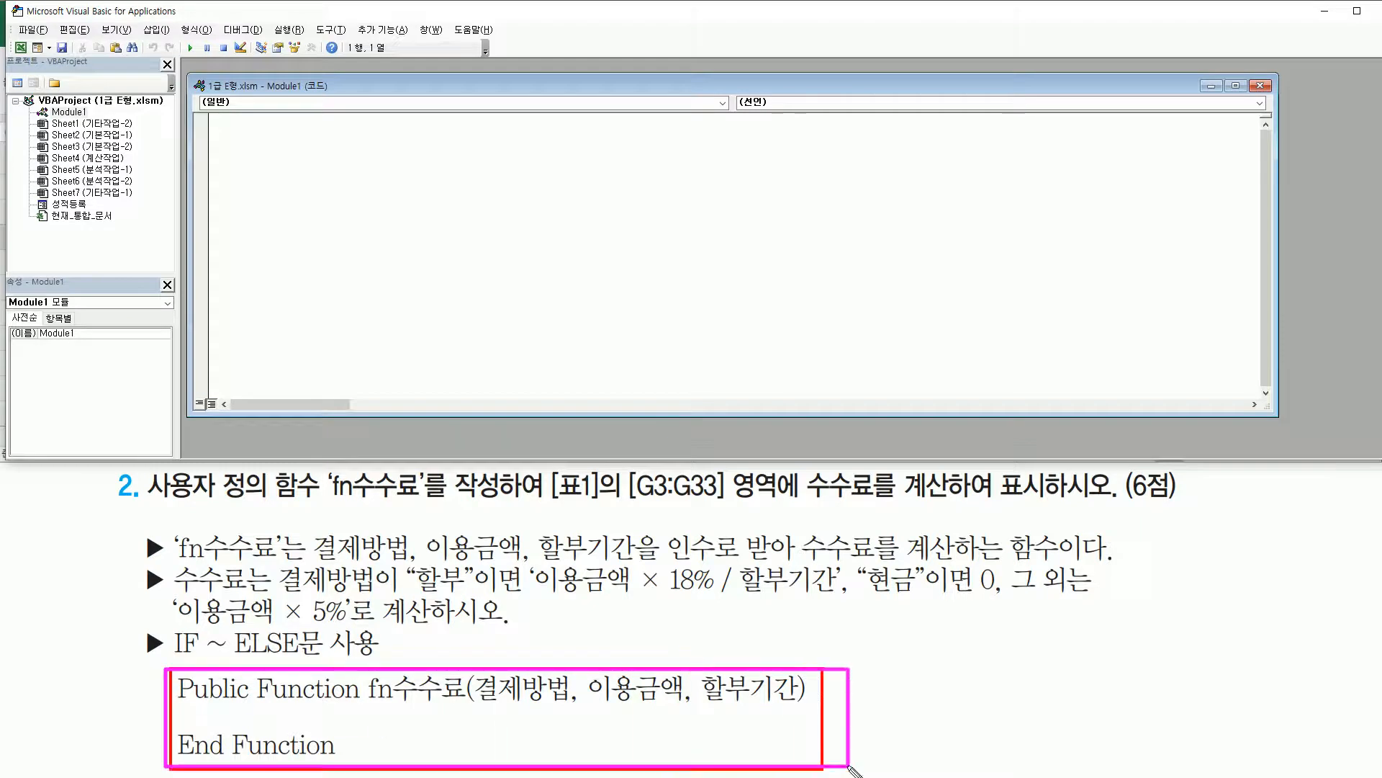
pyautogui.press('Escape')
pyautogui.click(290, 143)
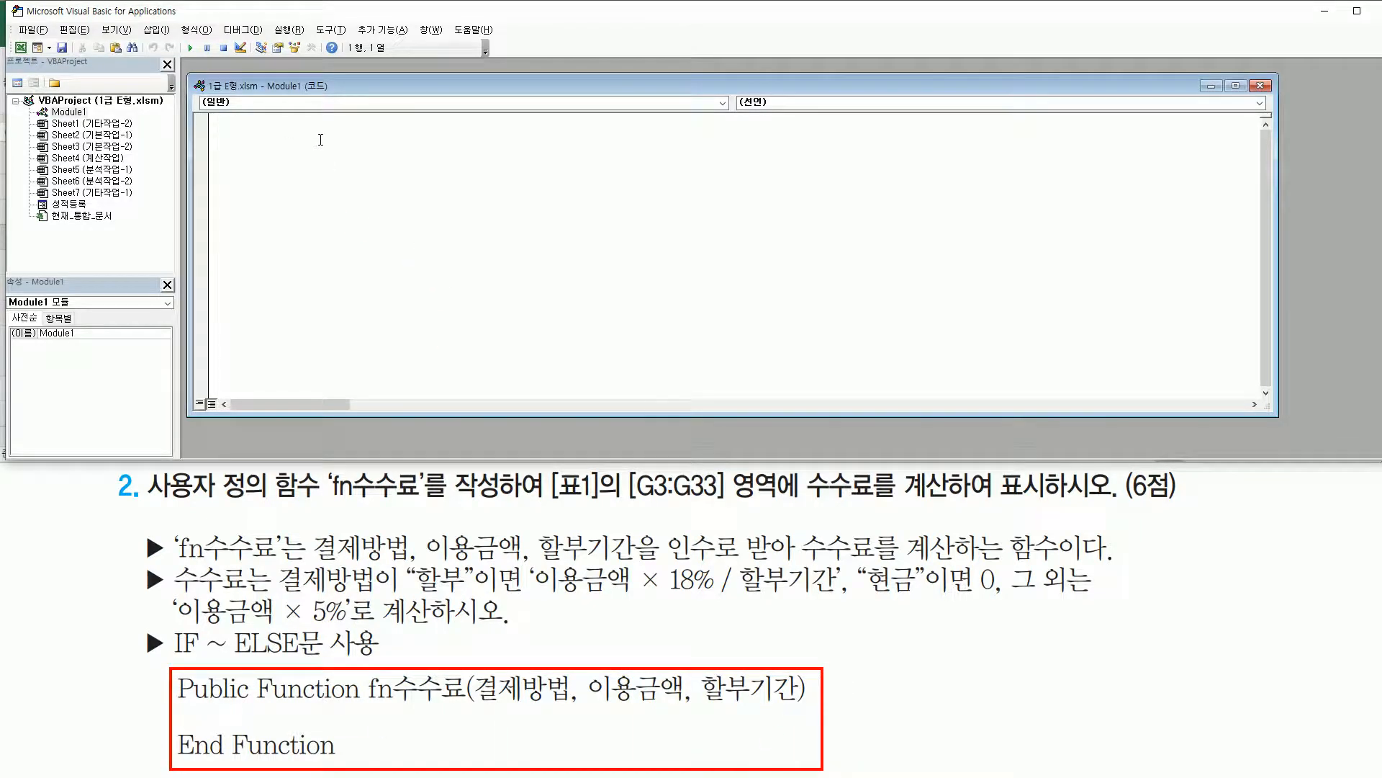
pyautogui.write('public')
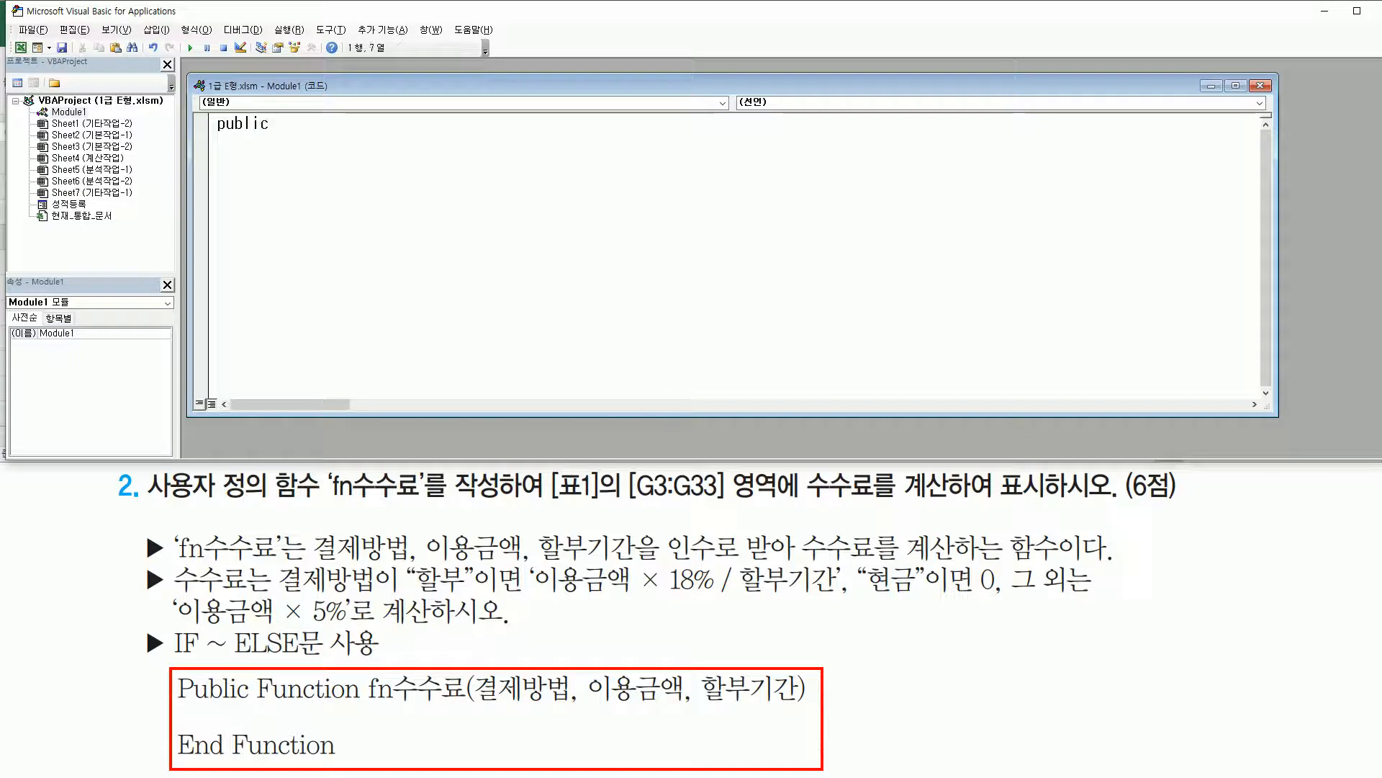
pyautogui.write(' function')
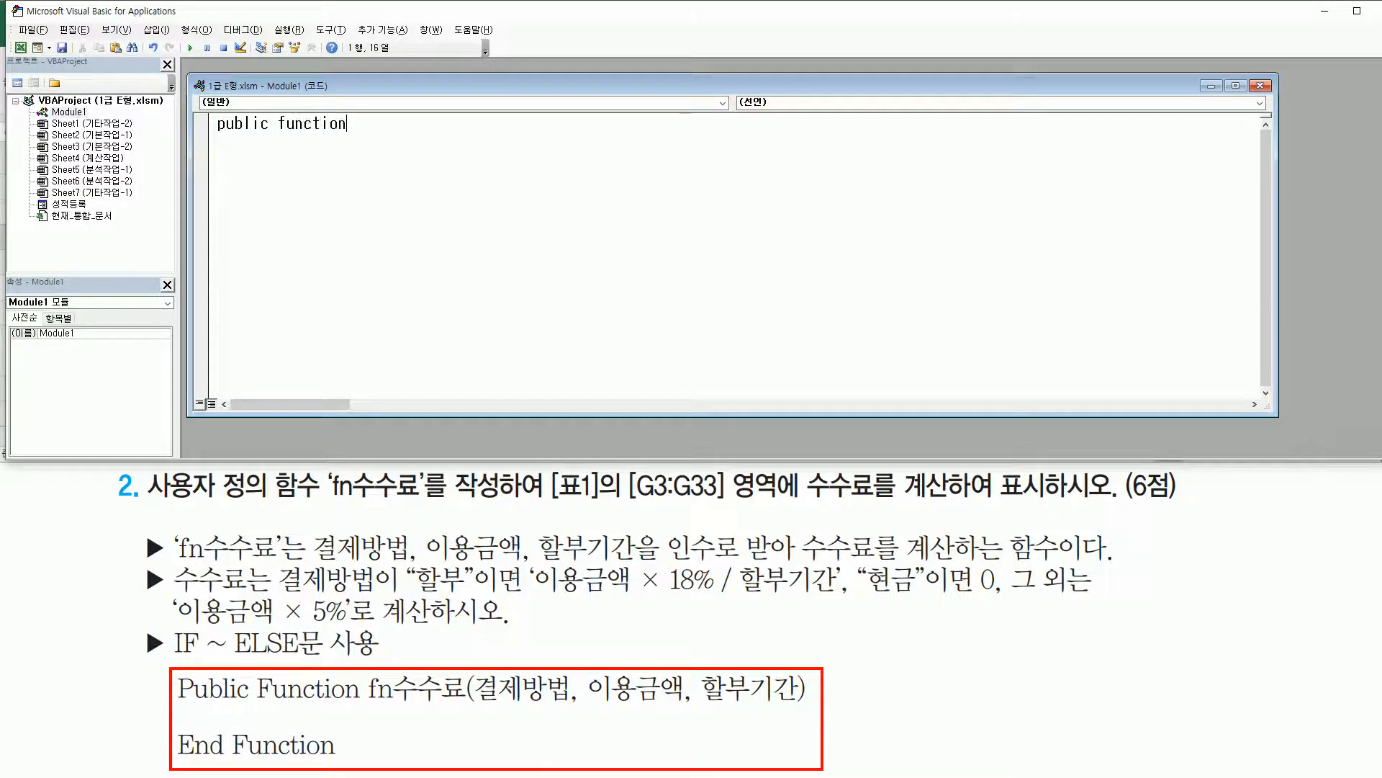
pyautogui.write(' fn수수료(결제')
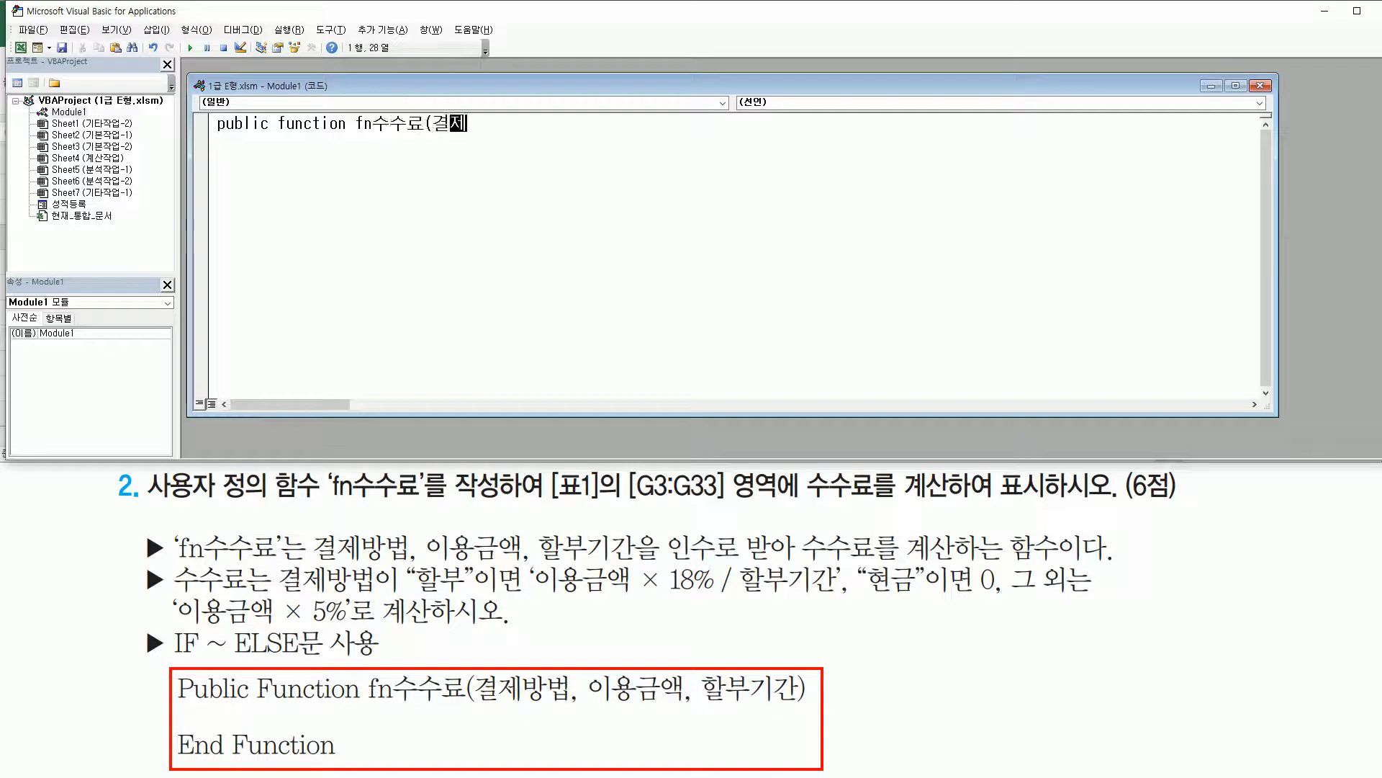
pyautogui.write('방법, ㅇ이용')
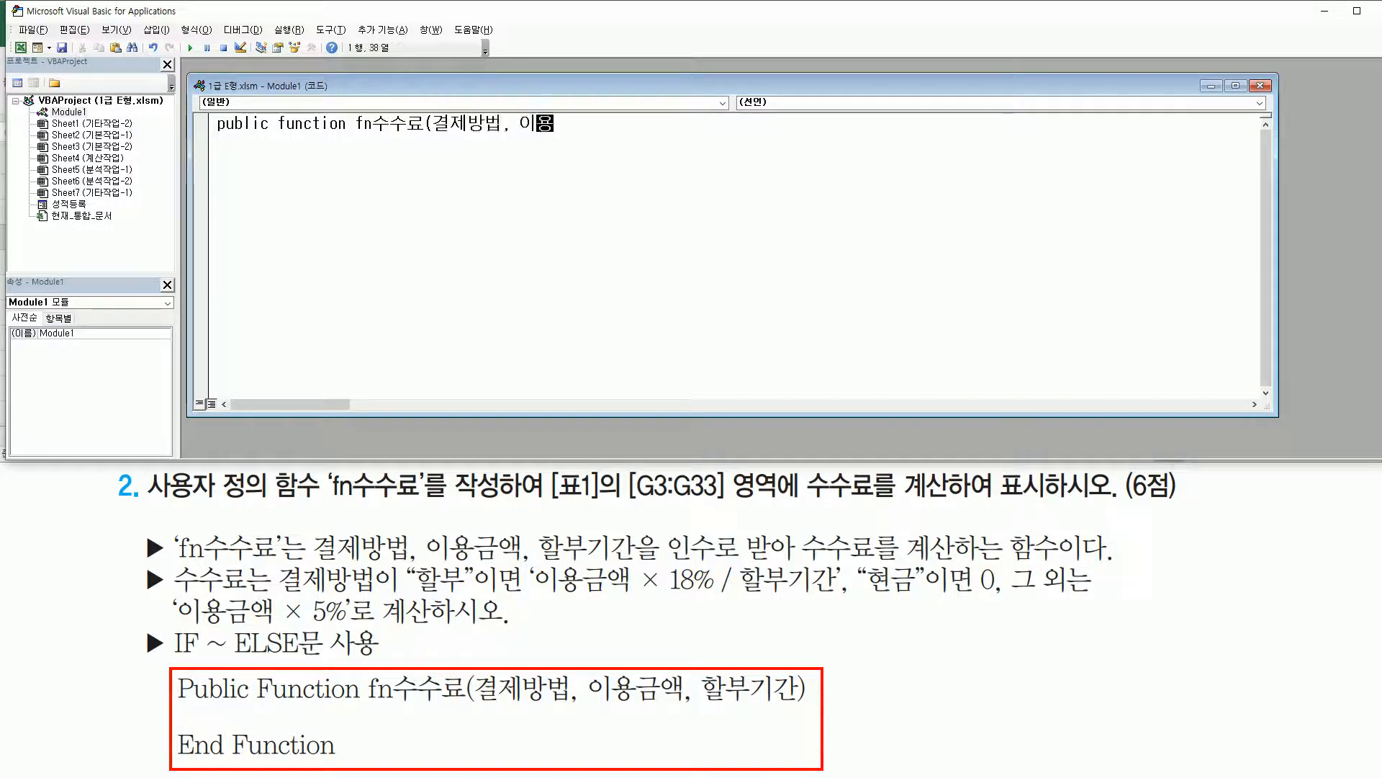
pyautogui.write('금액, ㅎ부기간)')
pyautogui.press('Return')
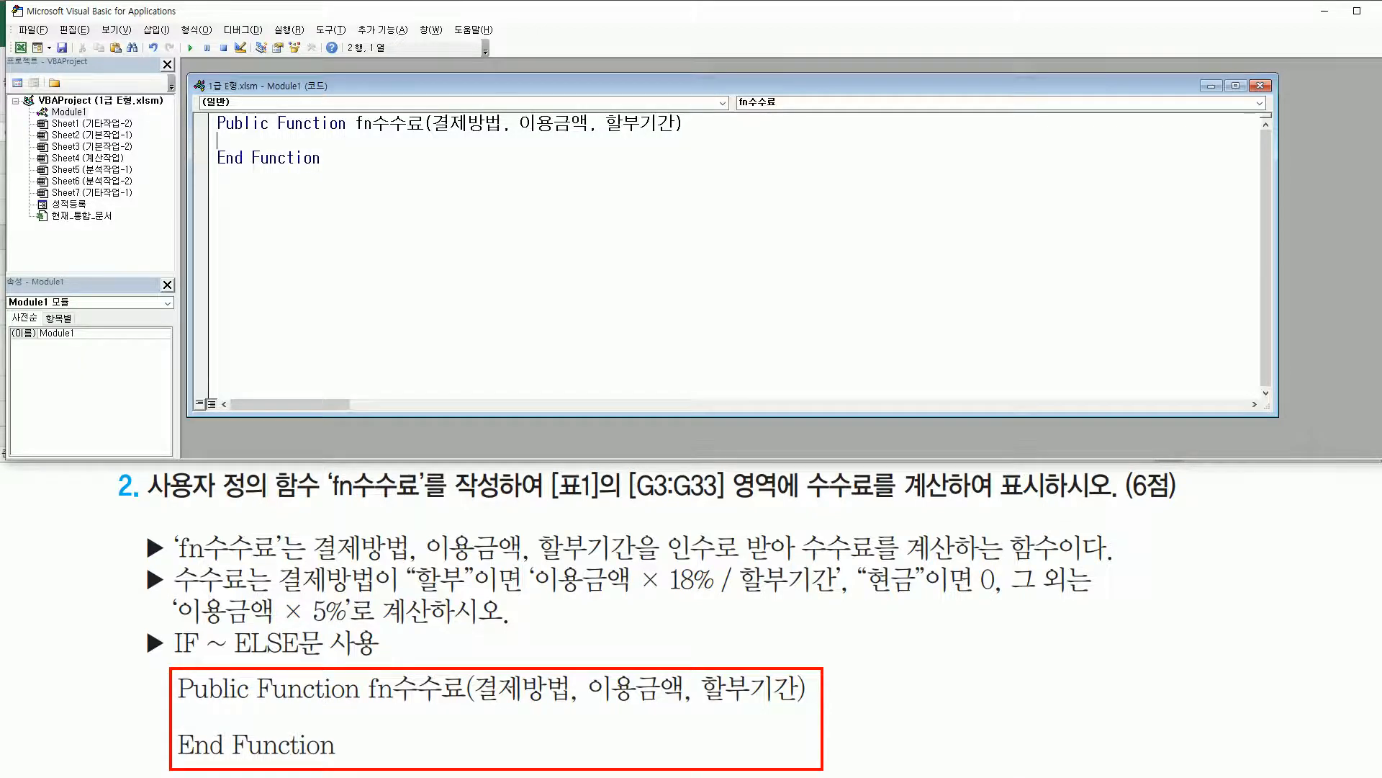
# Start the If statement in the body of fn수수료 with the condition 결제방법 = "할부" followed by Then
pyautogui.press('Return')
pyautogui.moveTo(218, 139)
pyautogui.mouseDown()
pyautogui.moveTo(235, 164)
pyautogui.moveTo(601, 184)
pyautogui.mouseUp()
pyautogui.moveTo(144, 567); pyautogui.dragTo(1099, 621)
pyautogui.moveTo(174, 657); pyautogui.dragTo(299, 657)
pyautogui.press('Escape')
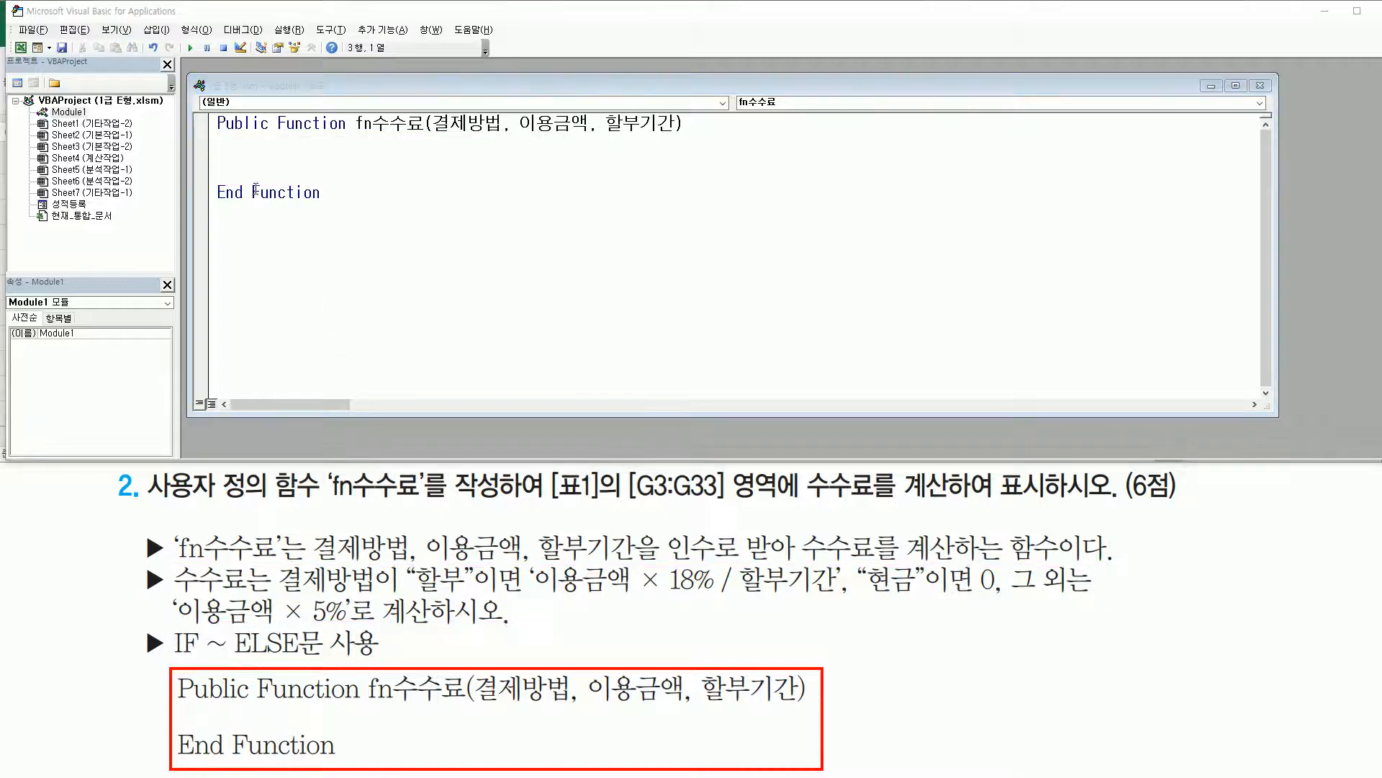
pyautogui.click(232, 157)
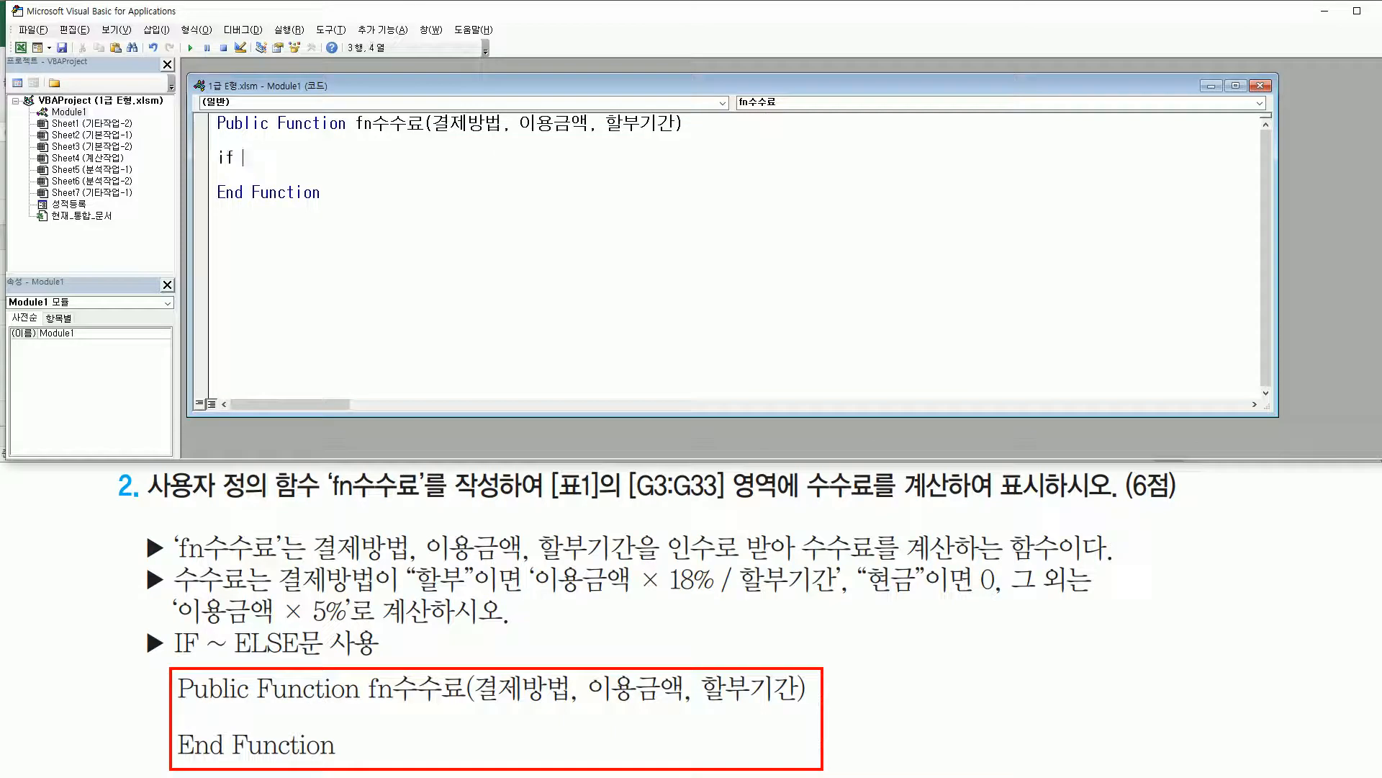
pyautogui.write('if  결제방')
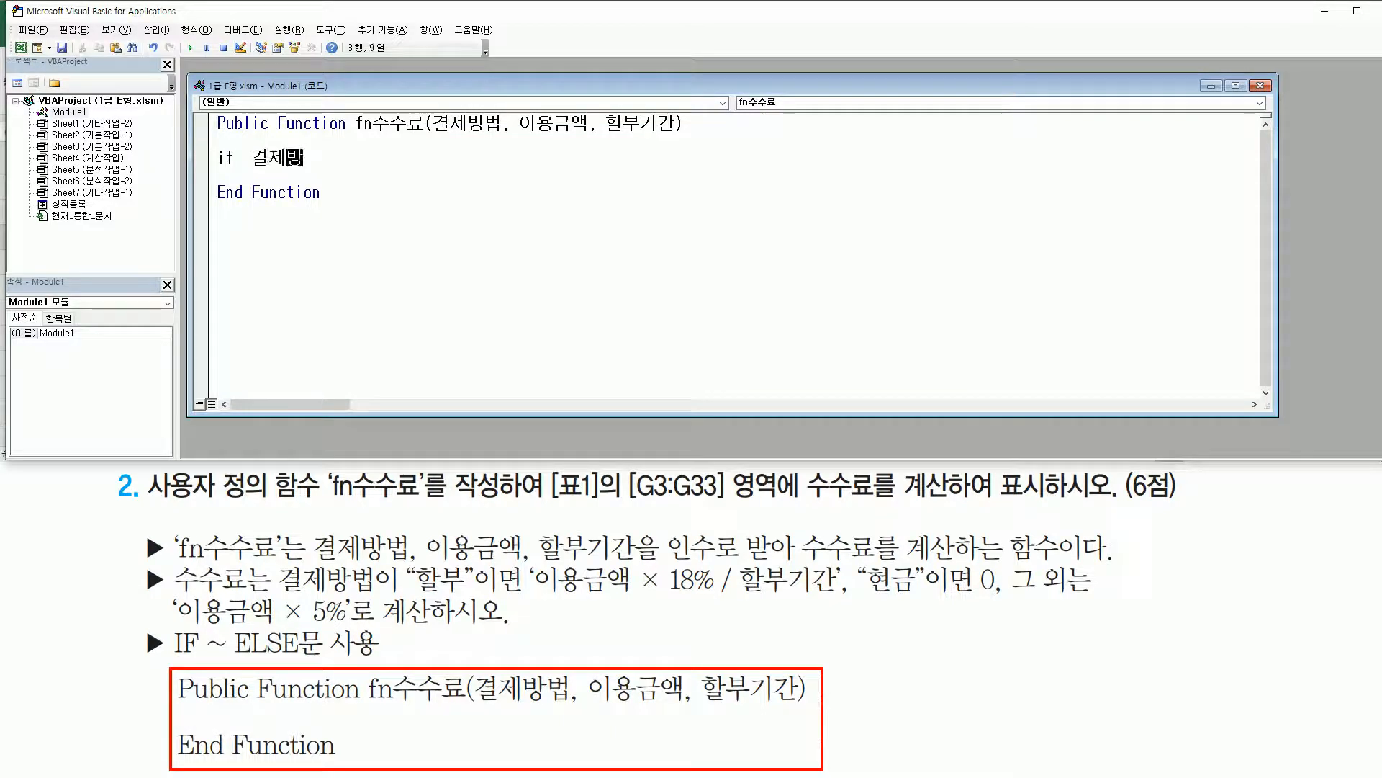
pyautogui.write('법 = "할부" then')
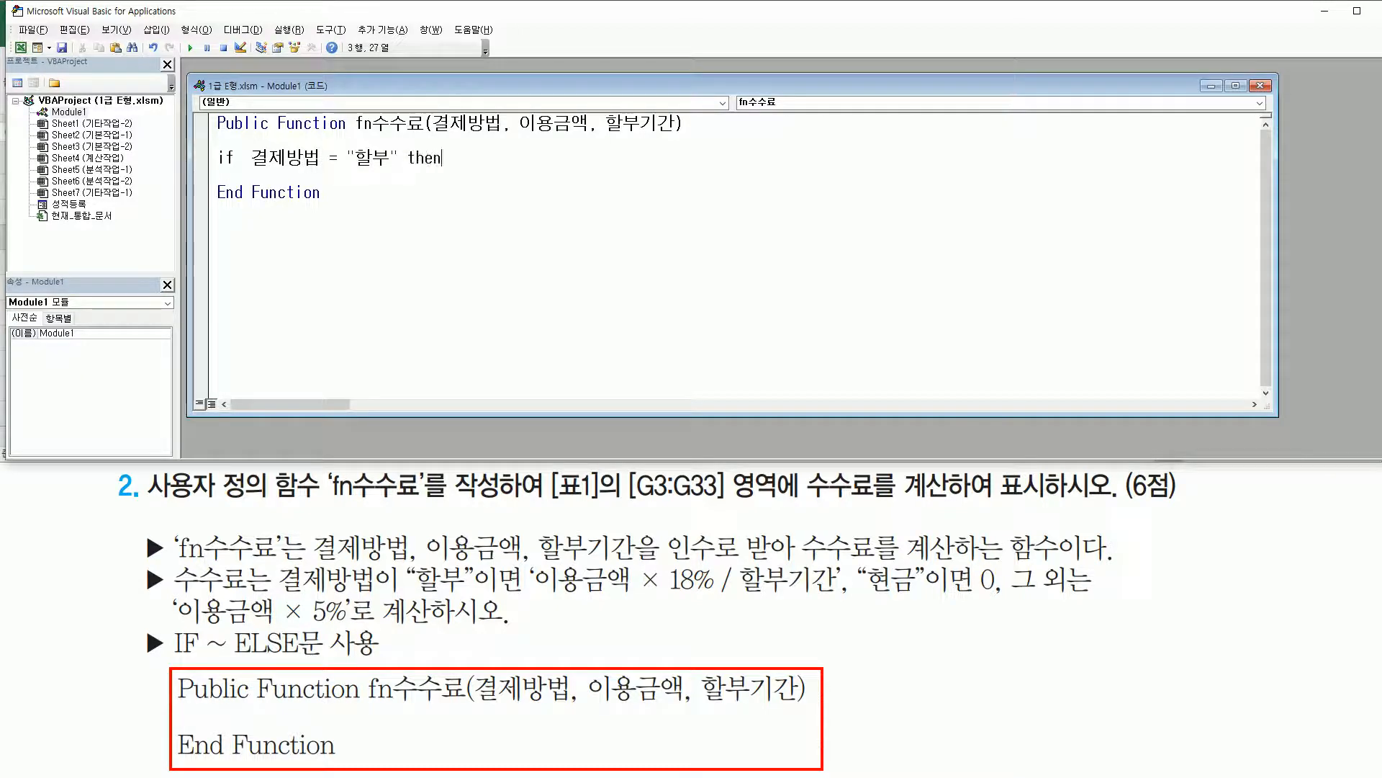
# Under the "할부" condition, assign fn수수료 = 이용금액 * 0.18 / 할부기간 on an indented line
pyautogui.moveTo(411, 592); pyautogui.dragTo(835, 598)
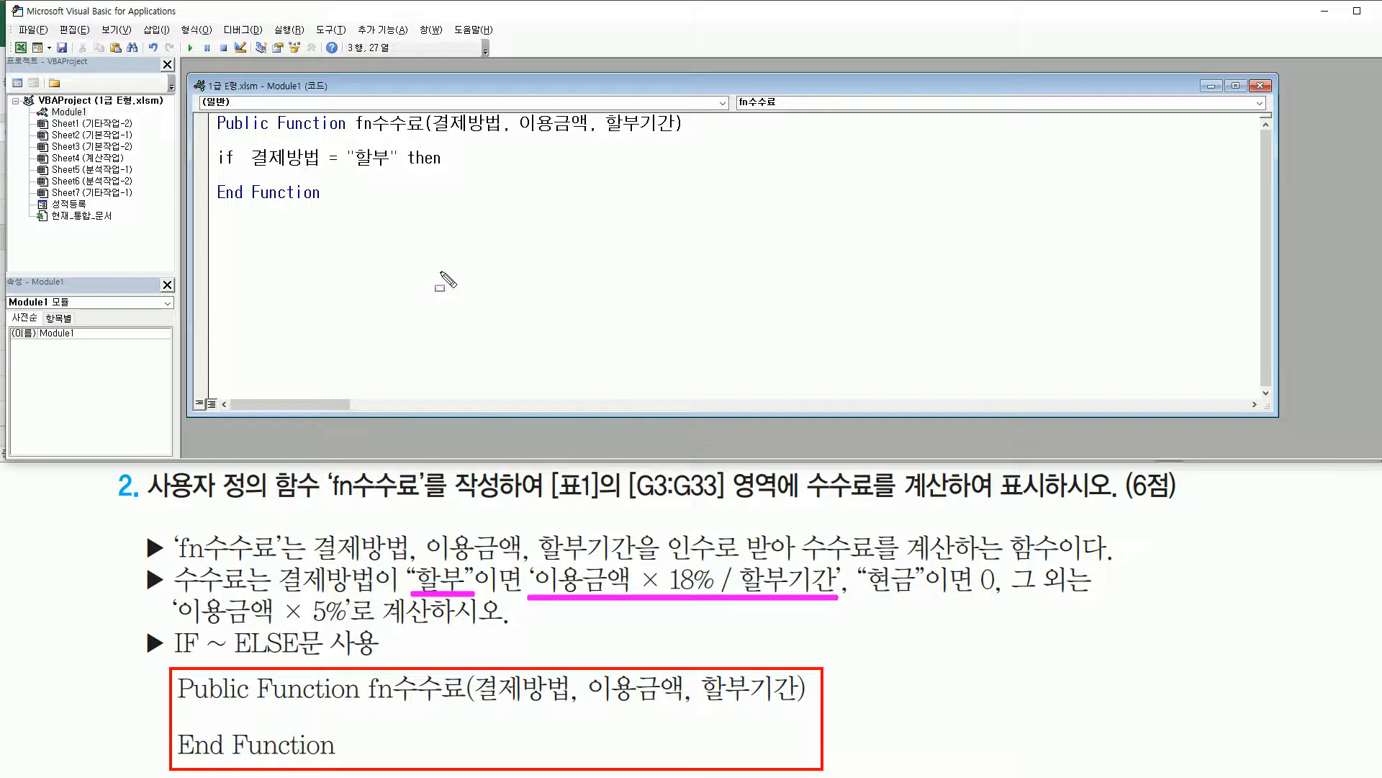
pyautogui.press('Escape')
pyautogui.click(366, 174)
pyautogui.press('Tab')
pyautogui.write('f')
pyautogui.write('n수수료 ')
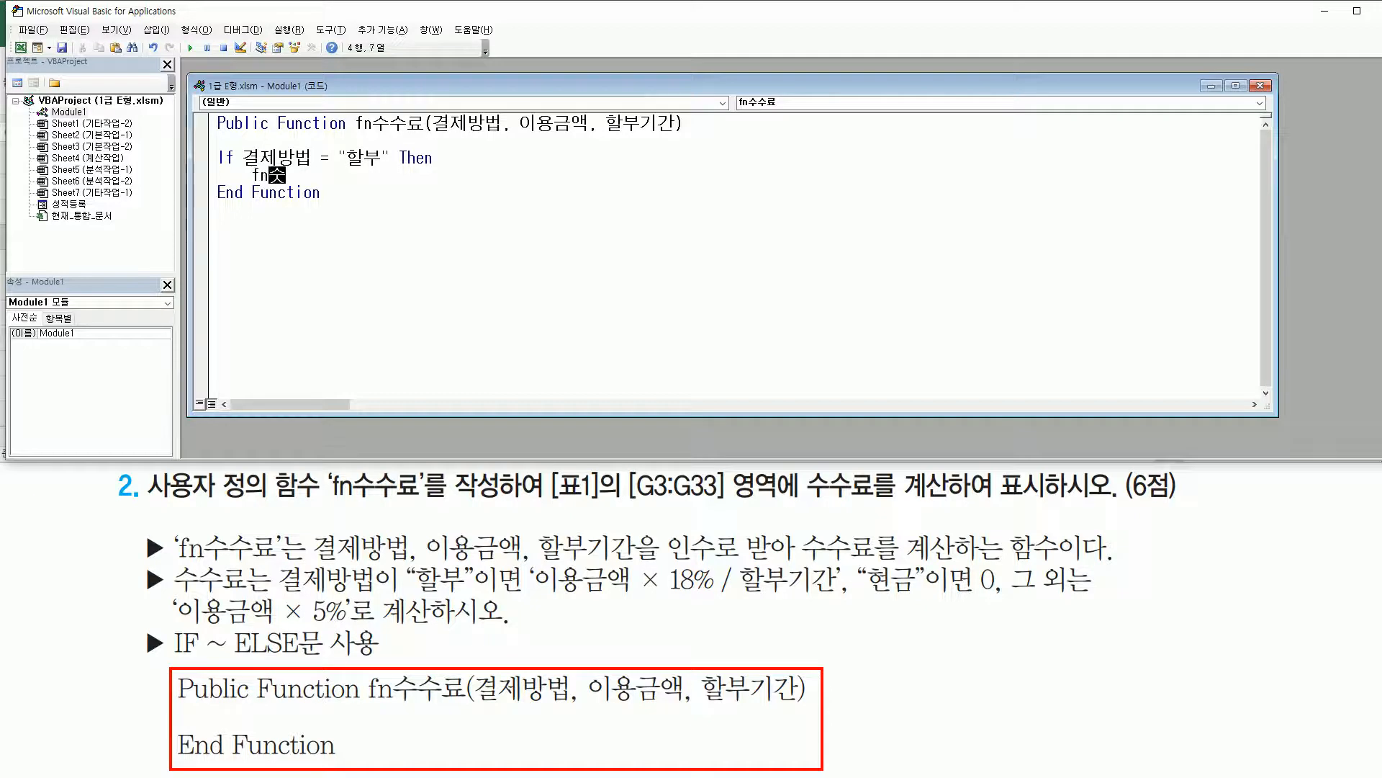
pyautogui.write('= ')
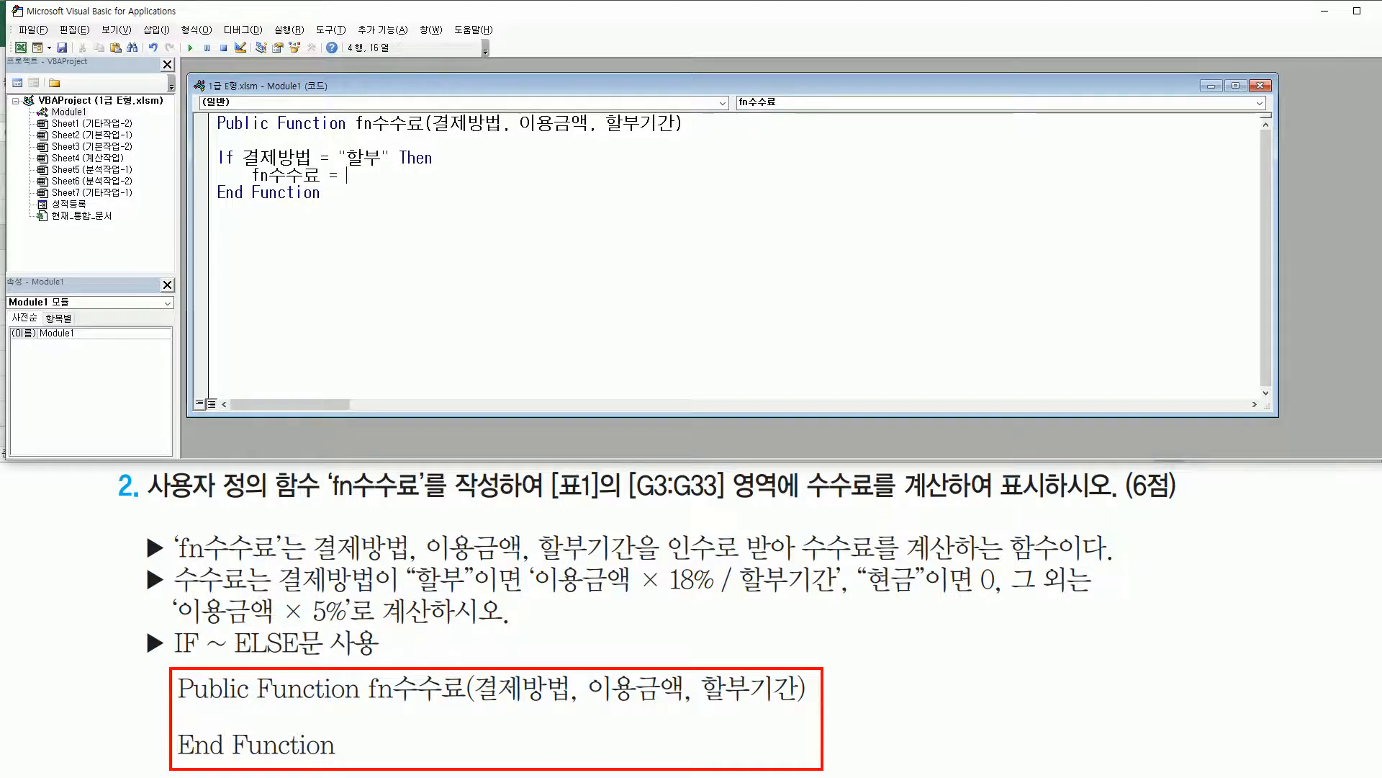
pyautogui.write('이용금애')
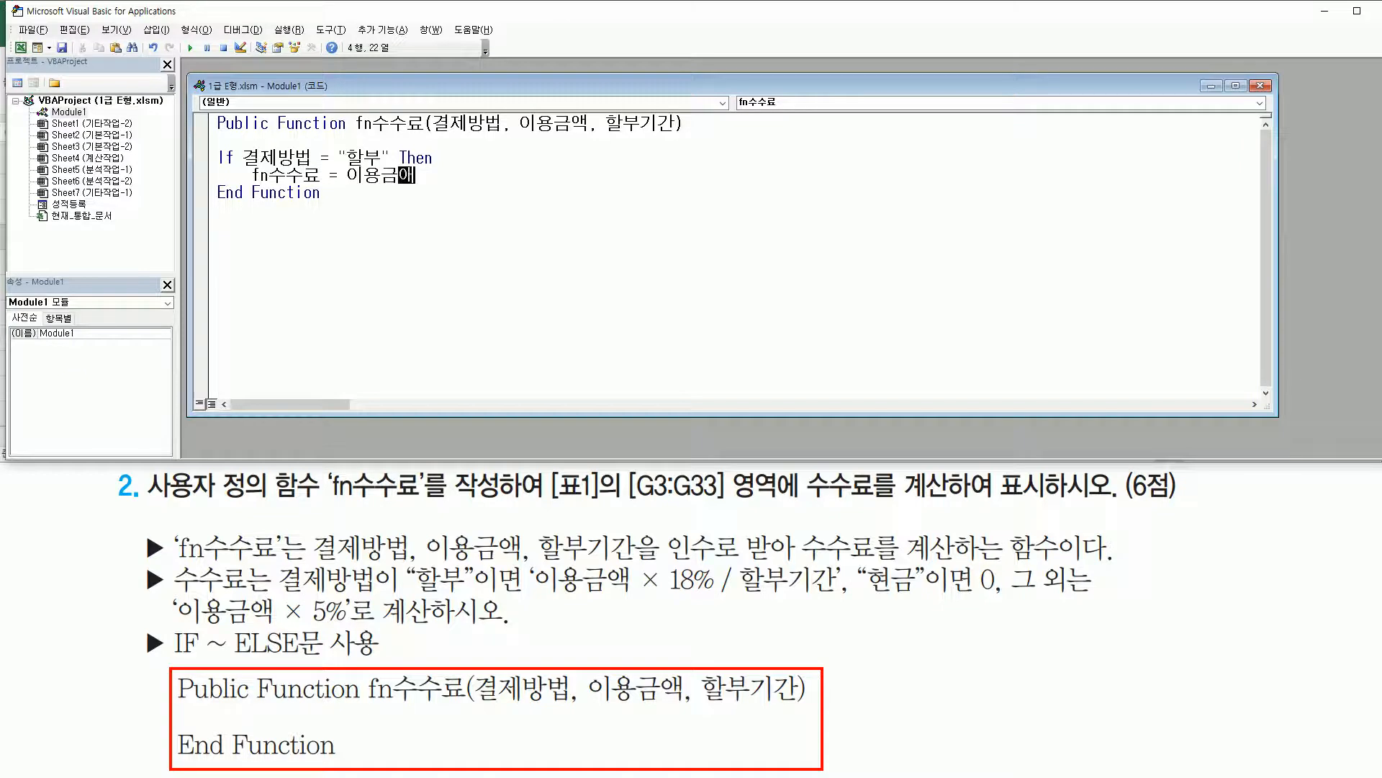
pyautogui.write('*0.')
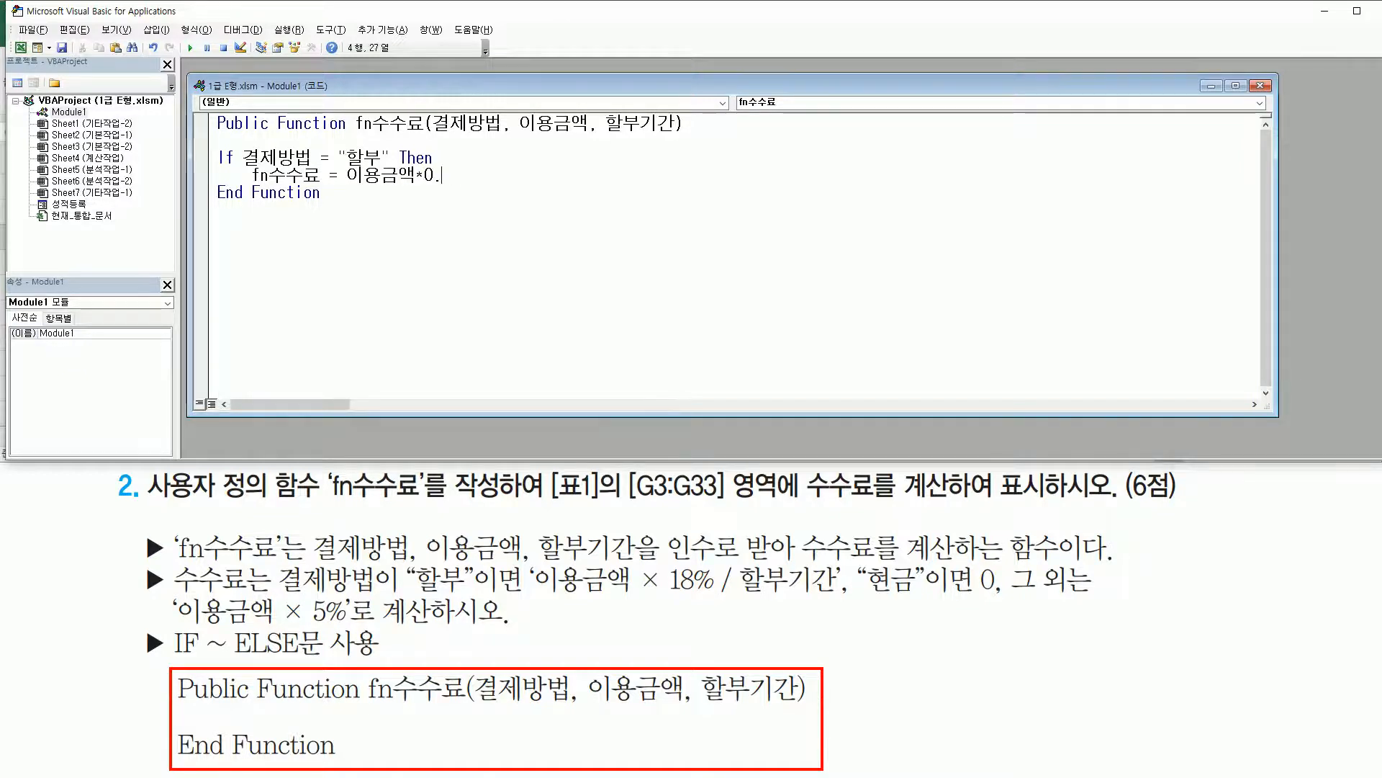
pyautogui.write('8/할부기간')
pyautogui.press('Return')
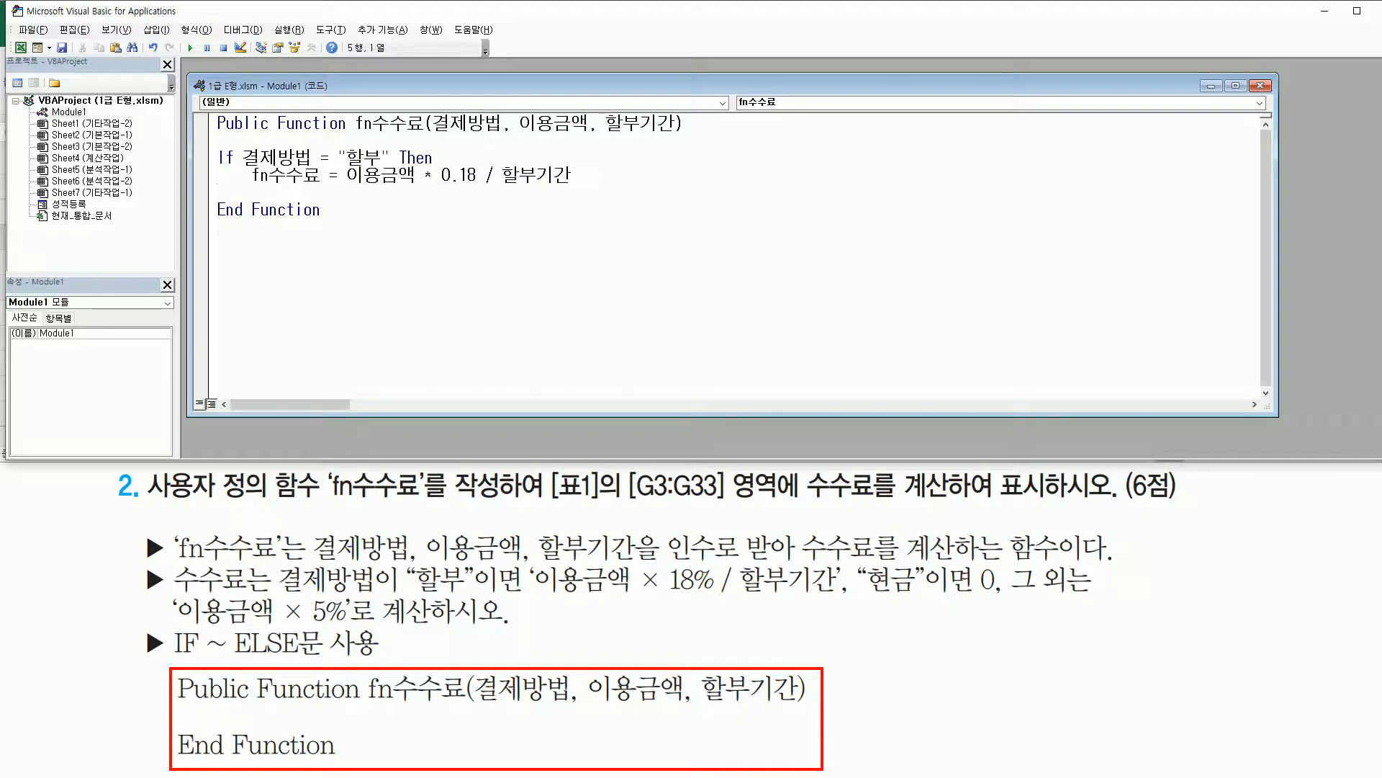
# Add an ElseIf branch for 결제방법 = "현금" that assigns fn수수료 = 0
pyautogui.write('e')
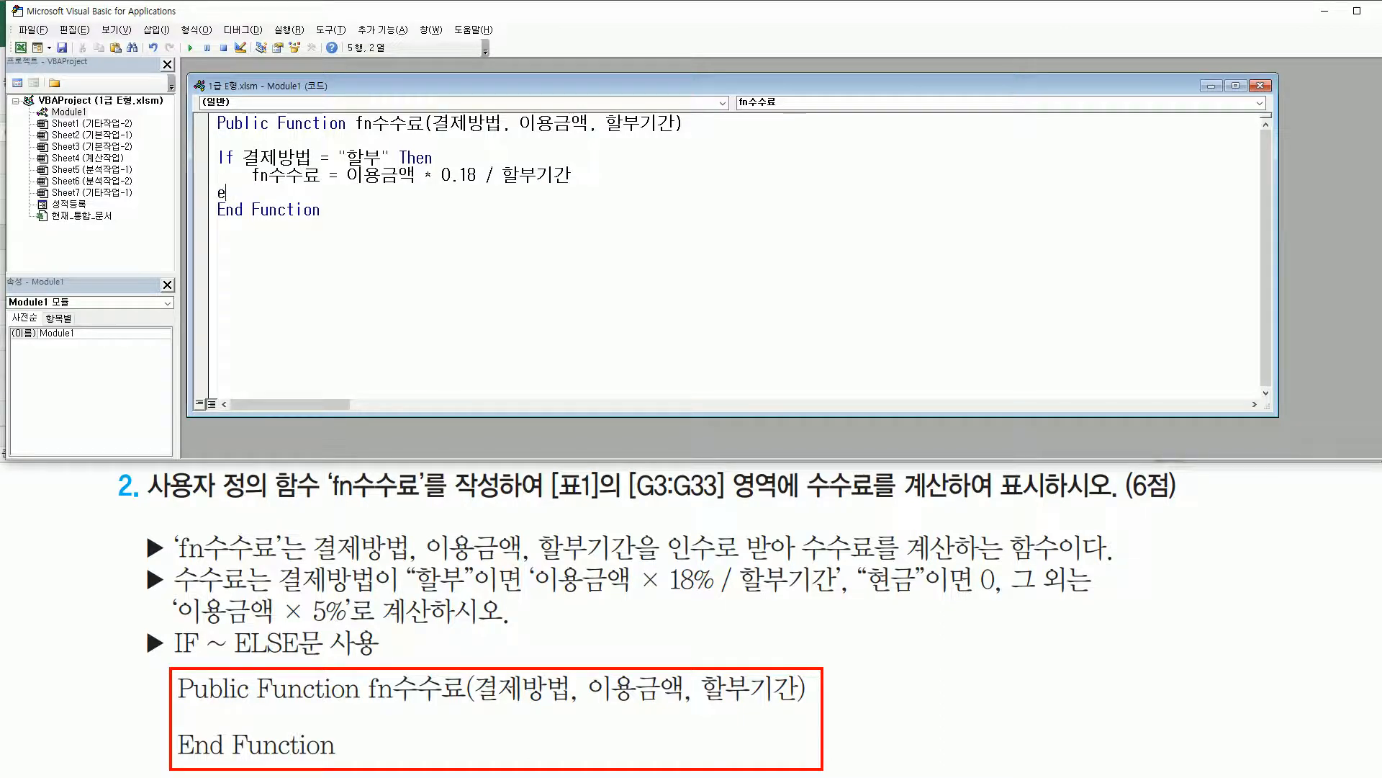
pyautogui.write('nseif')
pyautogui.write('결제')
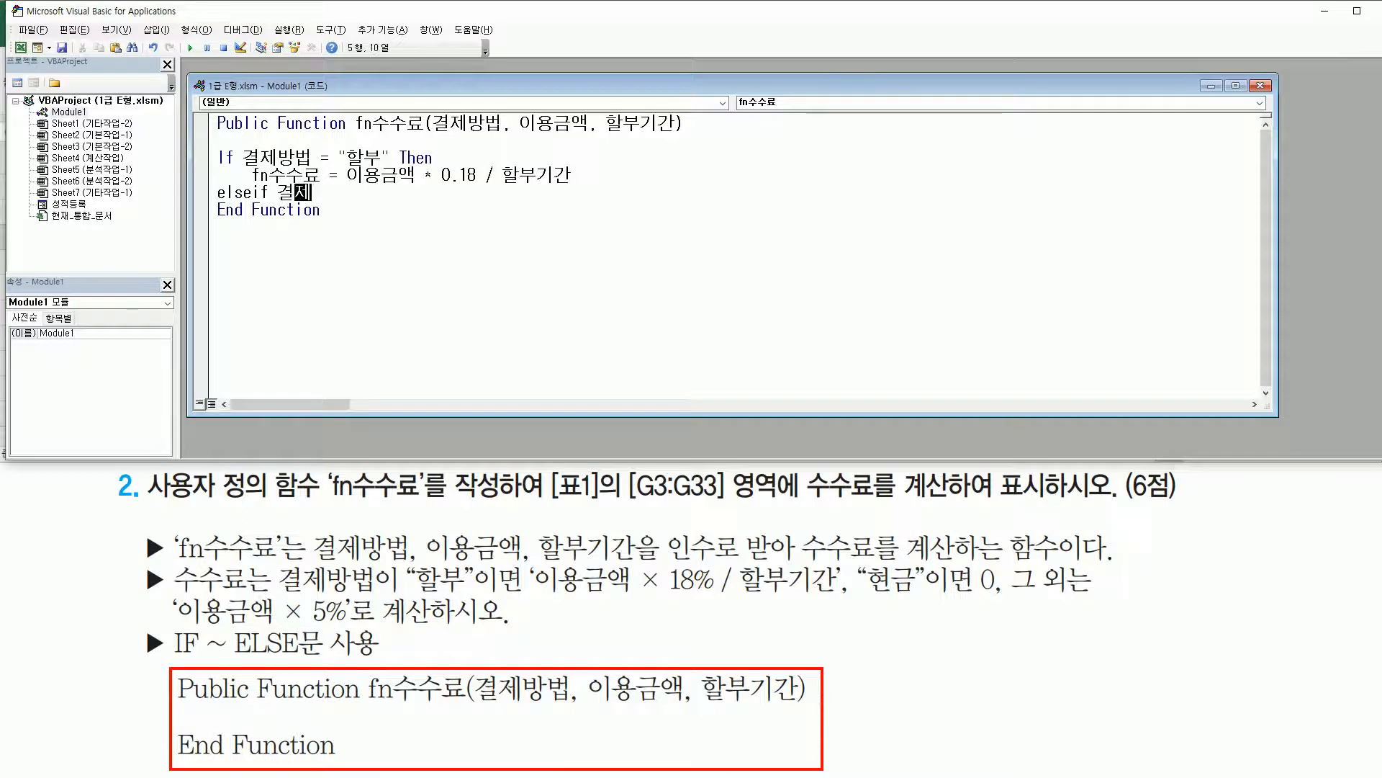
pyautogui.write('방버ㅂ ')
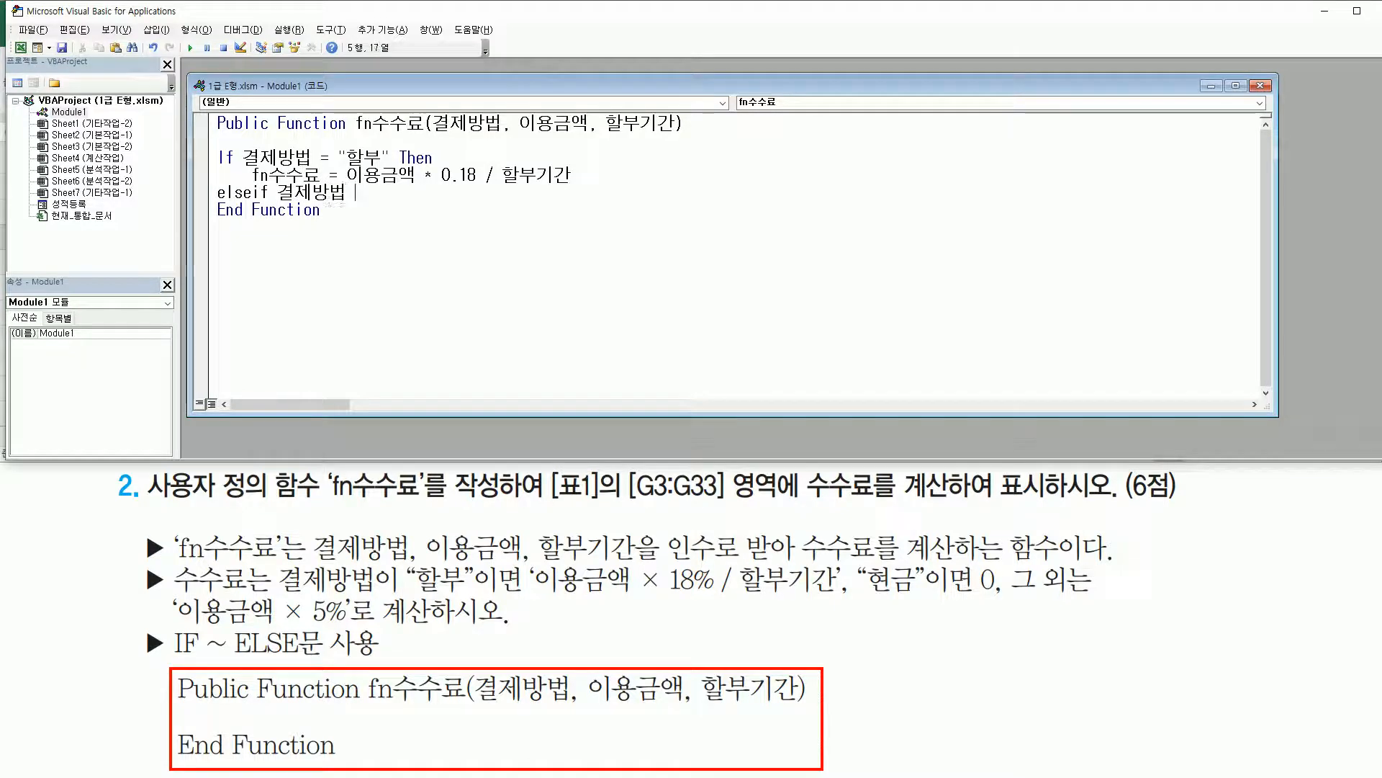
pyautogui.write('= "현금" the')
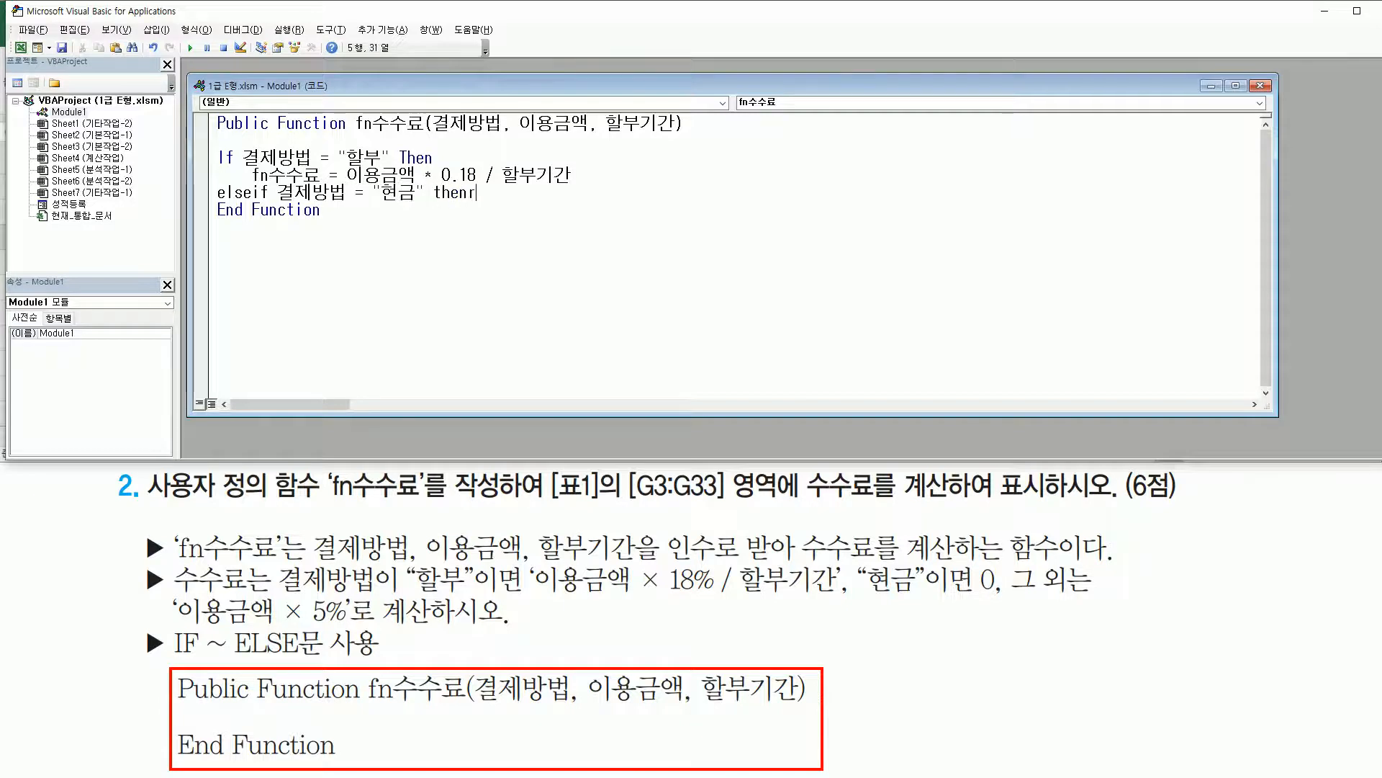
pyautogui.write('nr')
pyautogui.press('BackSpace')
pyautogui.press('Return')
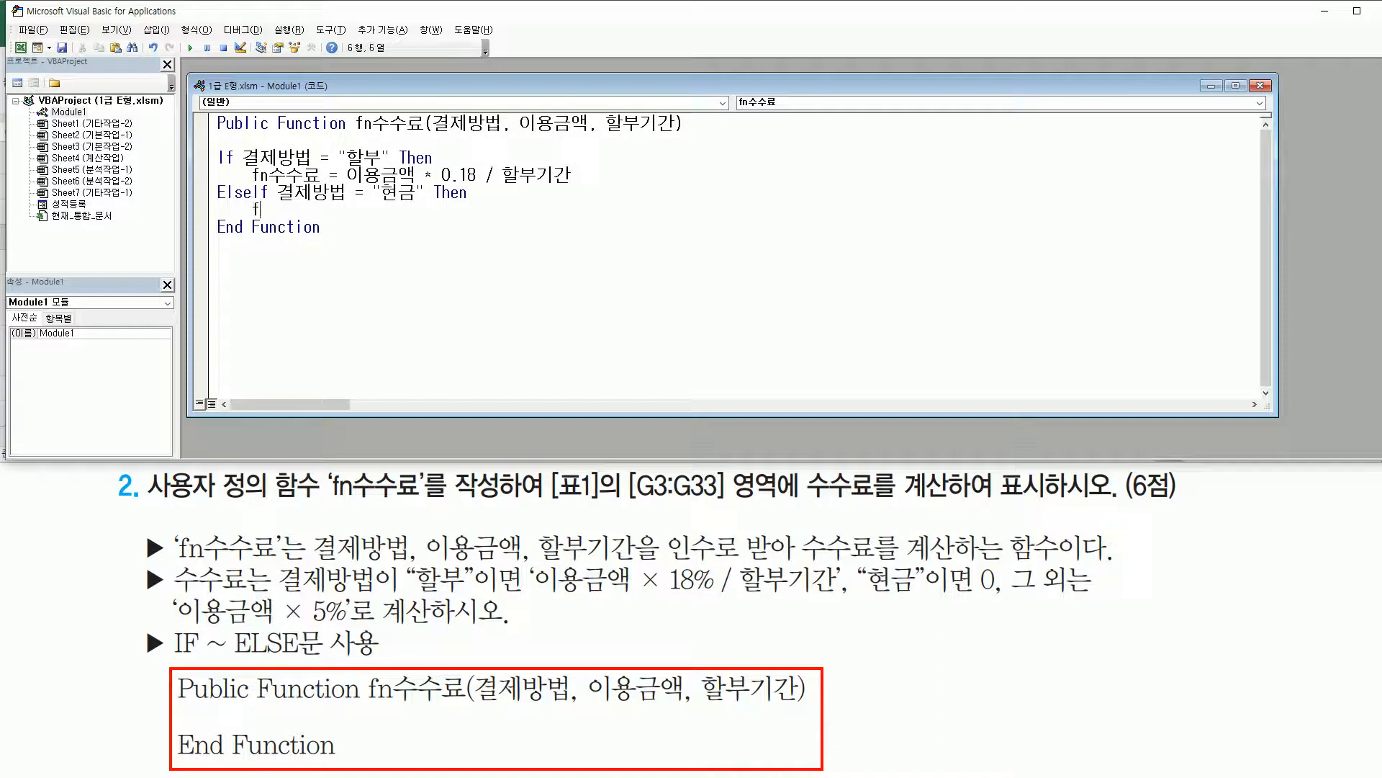
pyautogui.write('fn수수료 = 0')
pyautogui.press('Return')
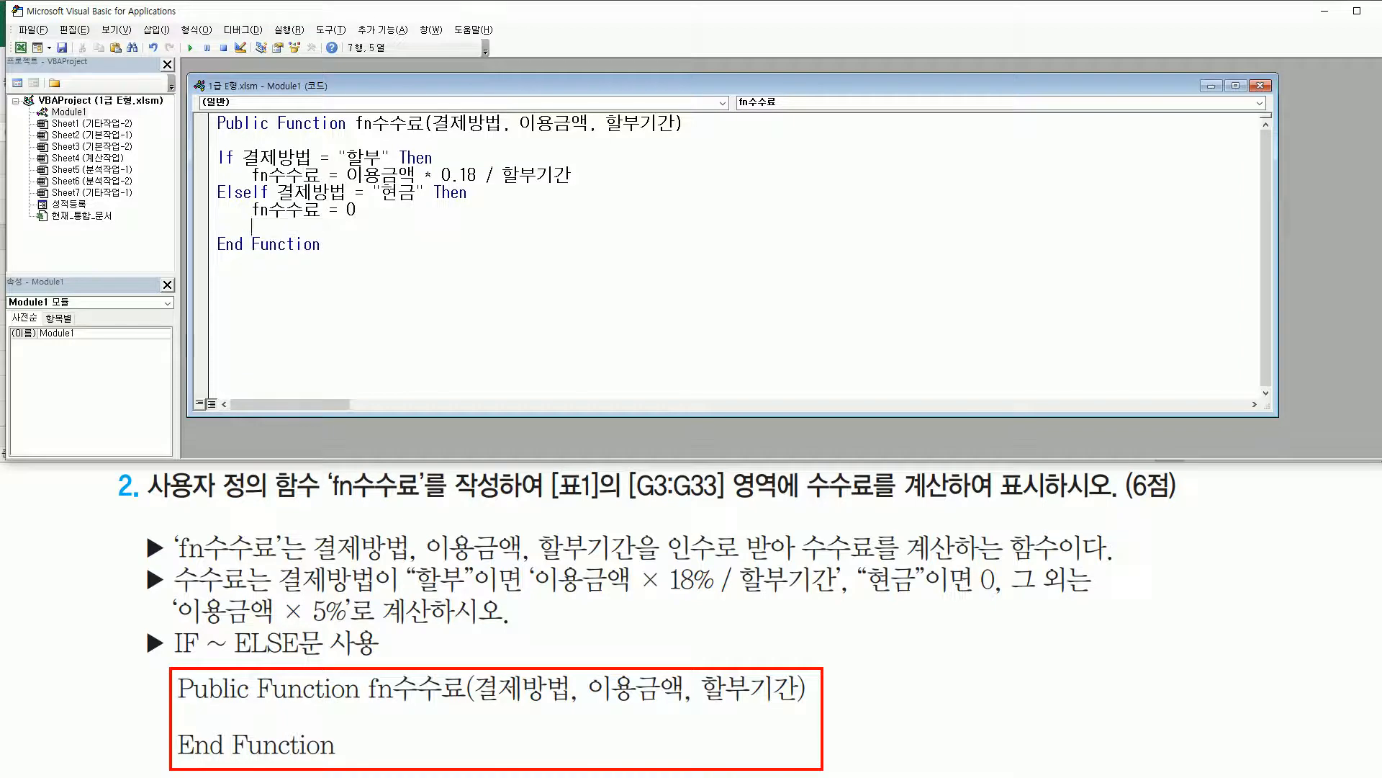
# Add an Else branch that assigns fn수수료 = 이용금액 * 0.05 for all other payment methods
pyautogui.write('el')
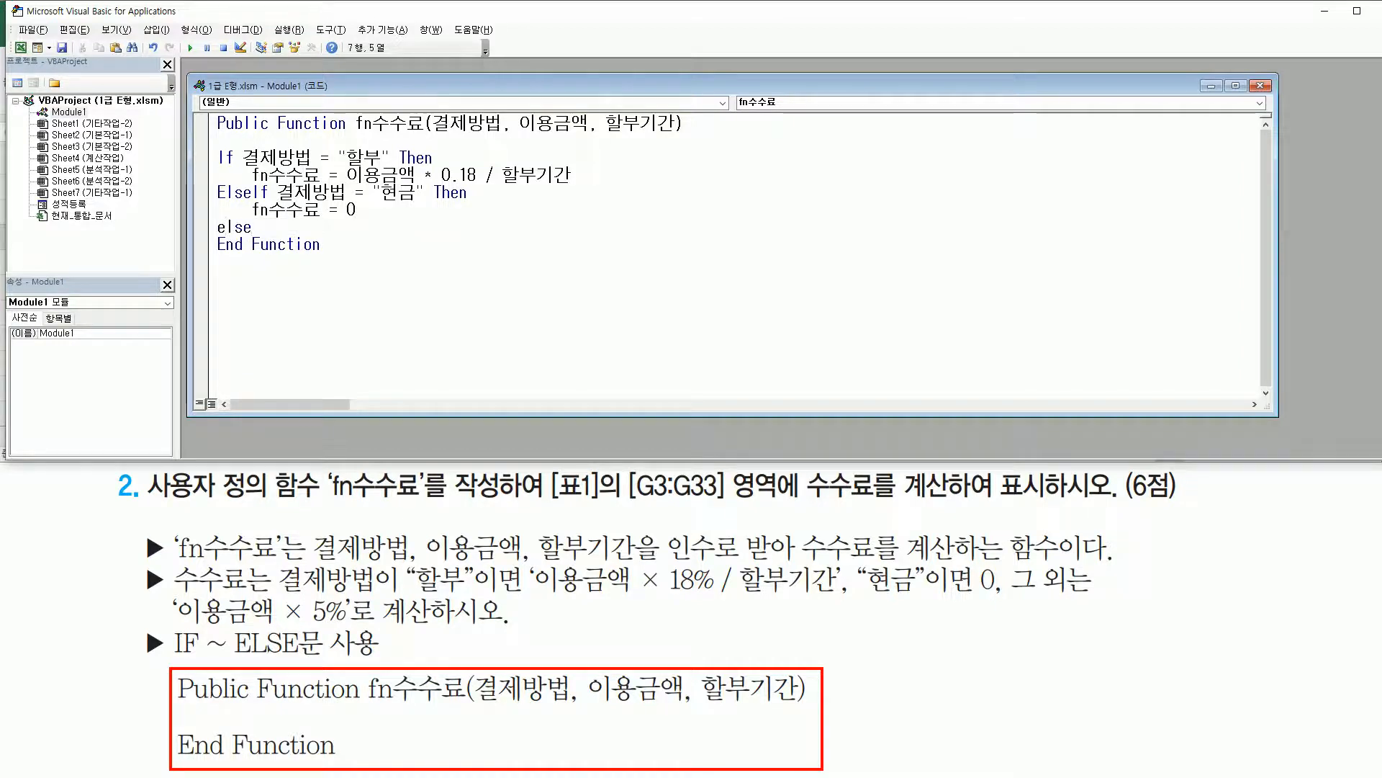
pyautogui.write('se')
pyautogui.press('Return')
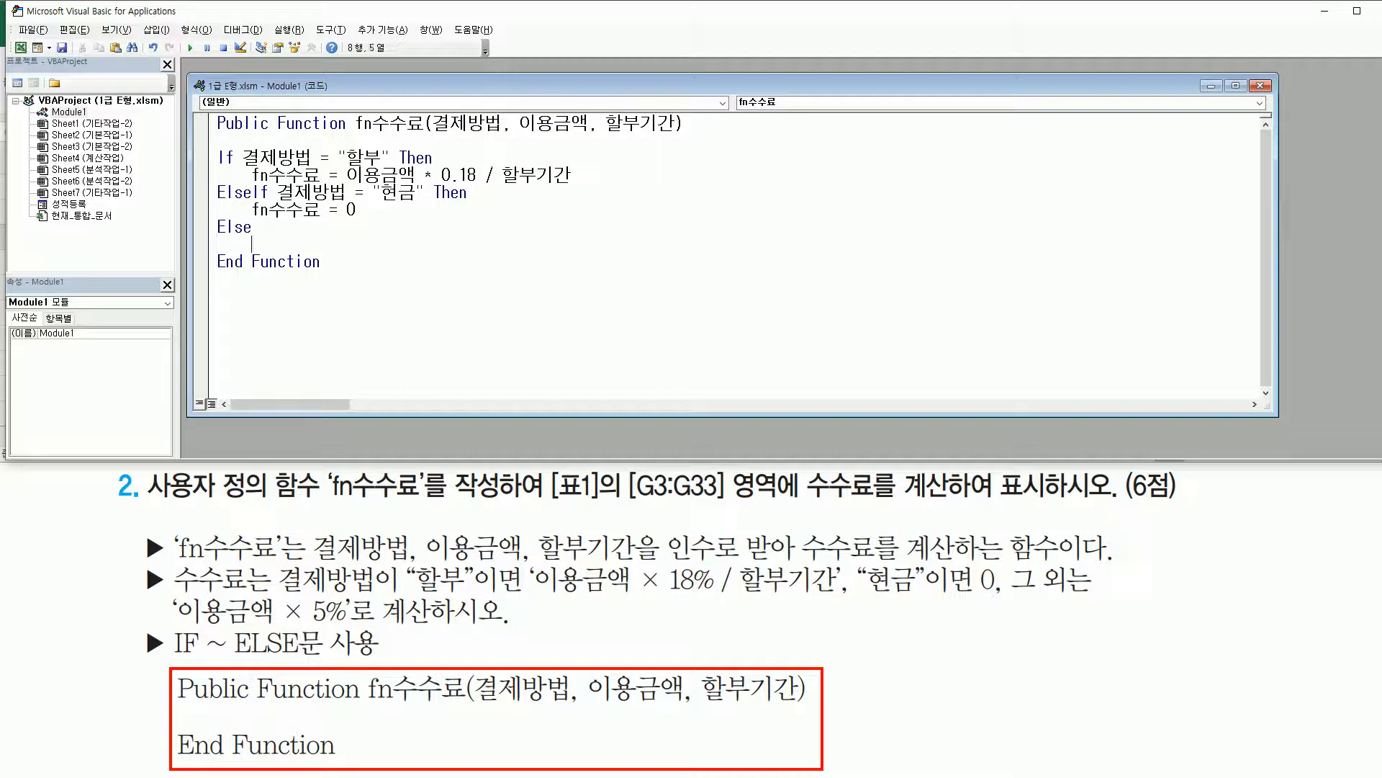
pyautogui.write('fn')
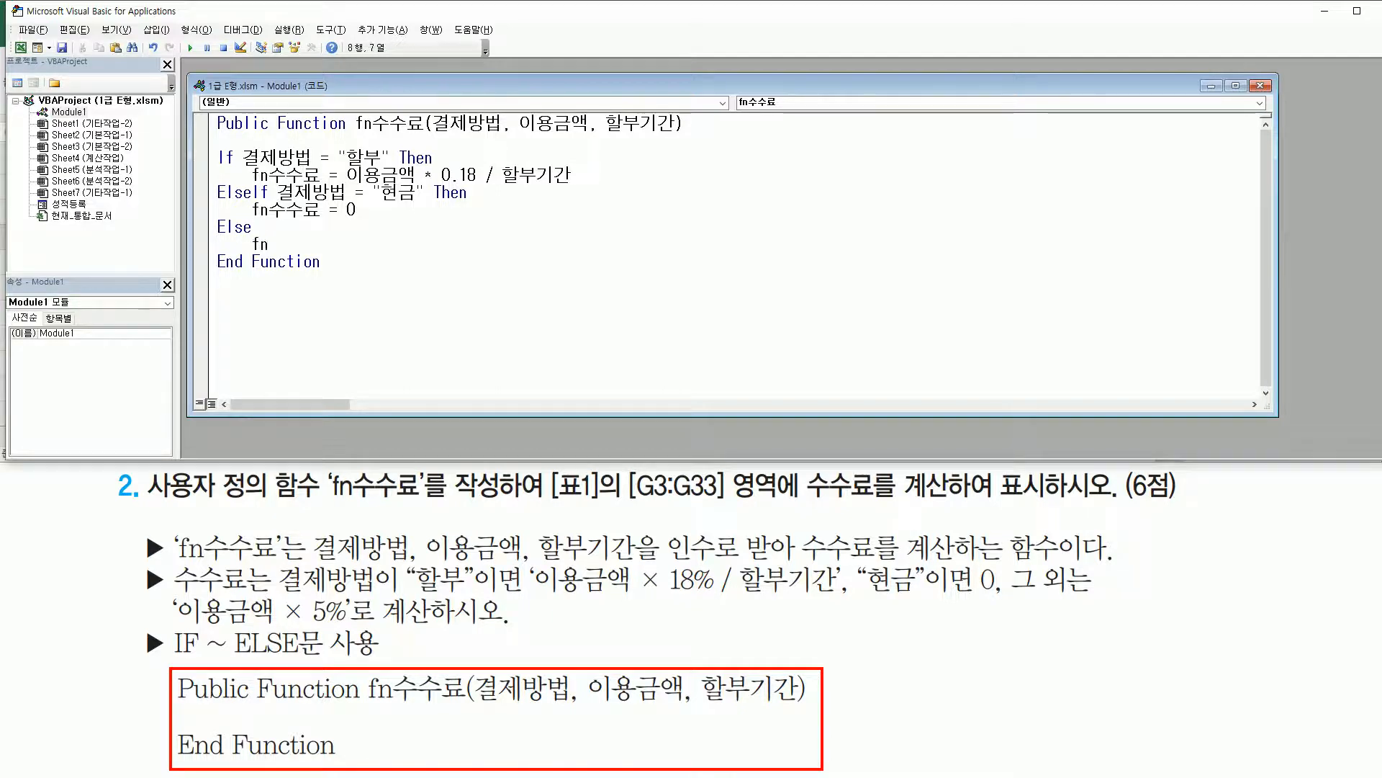
pyautogui.write('수수료 = ')
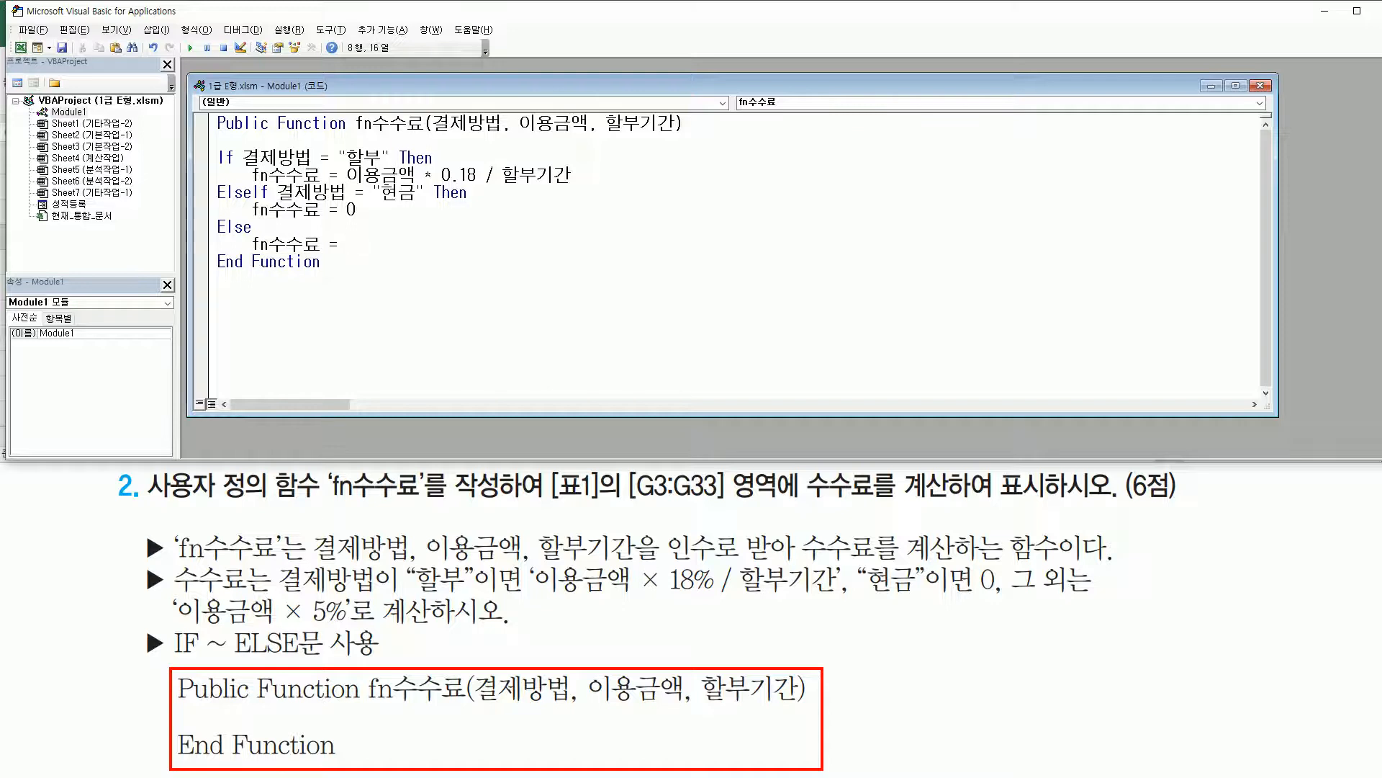
pyautogui.write('dldy이용금액 ')
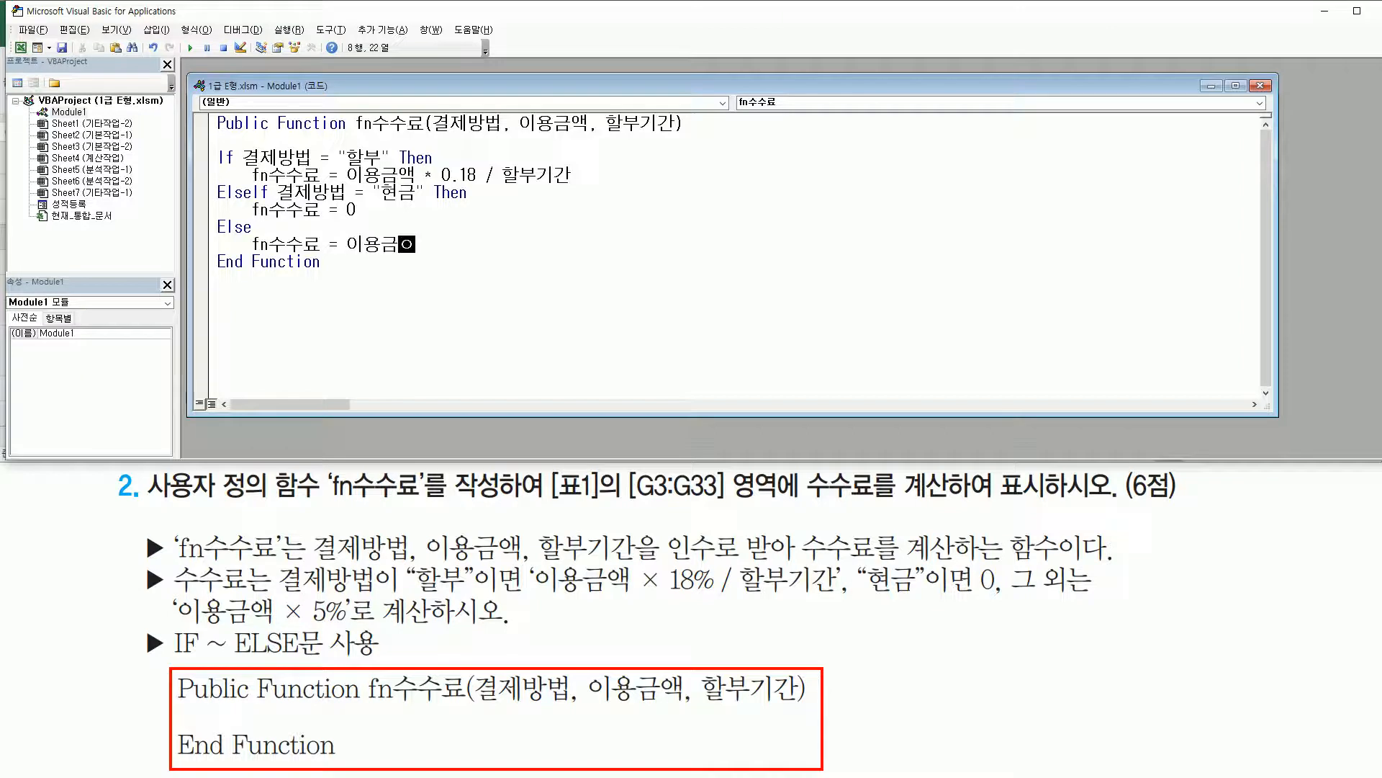
pyautogui.write('*0')
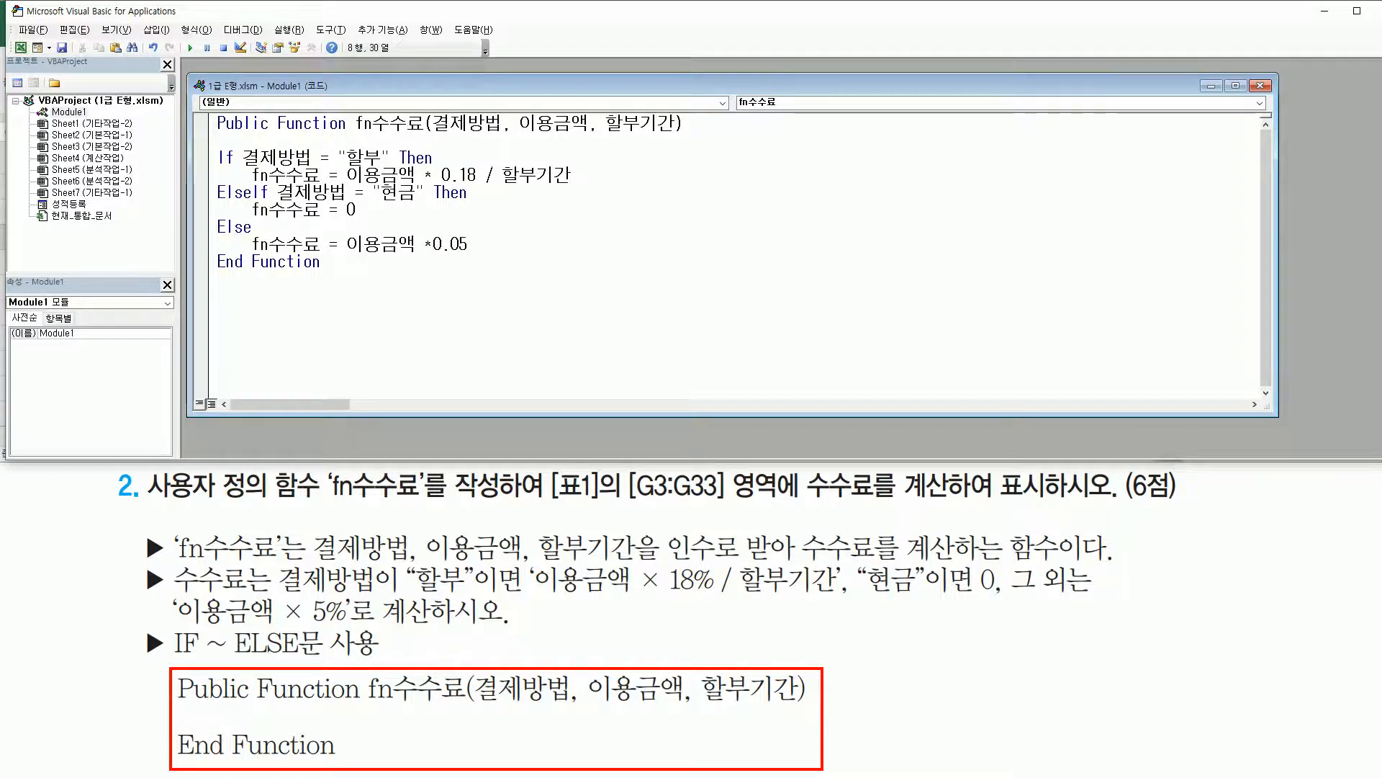
pyautogui.write('.05')
# Close the conditional block with End If before End Function, without extra blank lines above it
pyautogui.press('Return')
pyautogui.press('Return')
pyautogui.press('BackSpace')
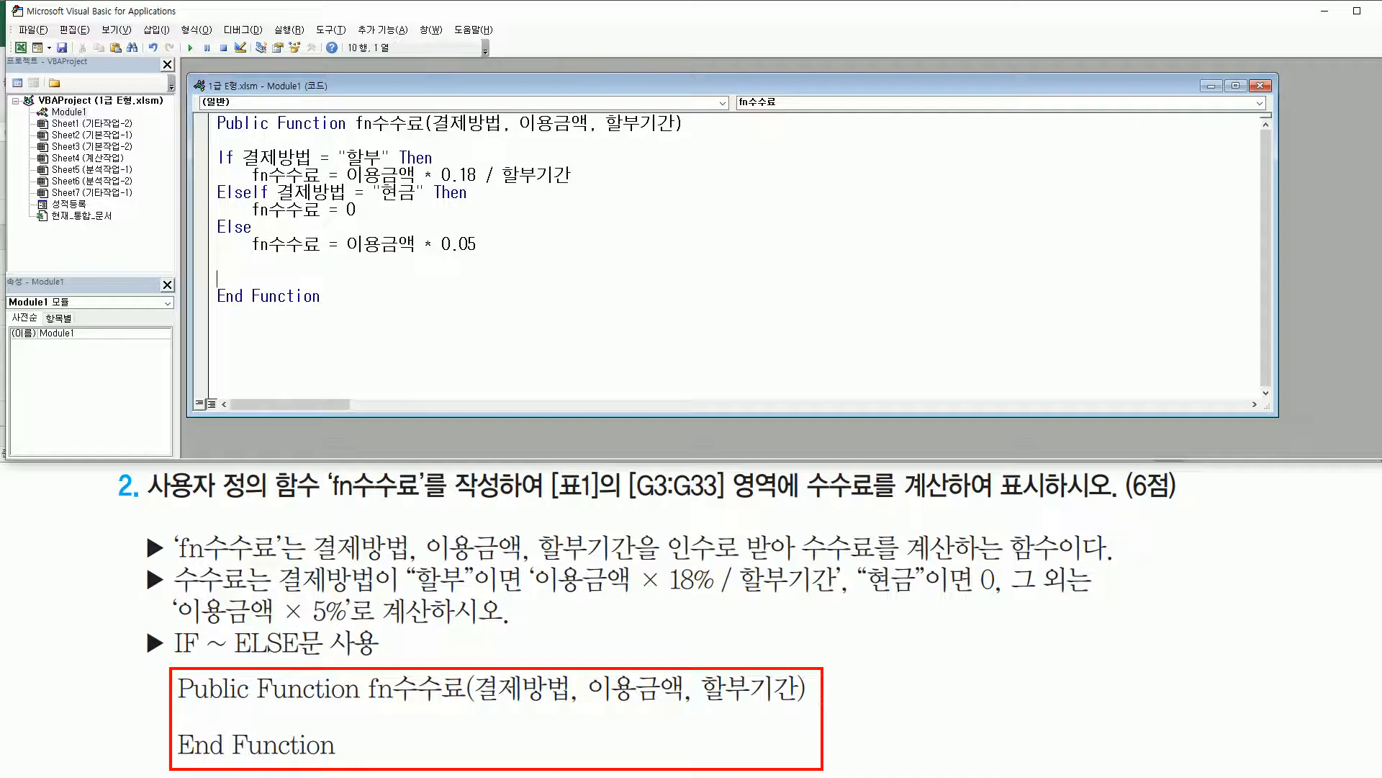
pyautogui.press('BackSpace')
pyautogui.press('BackSpace')
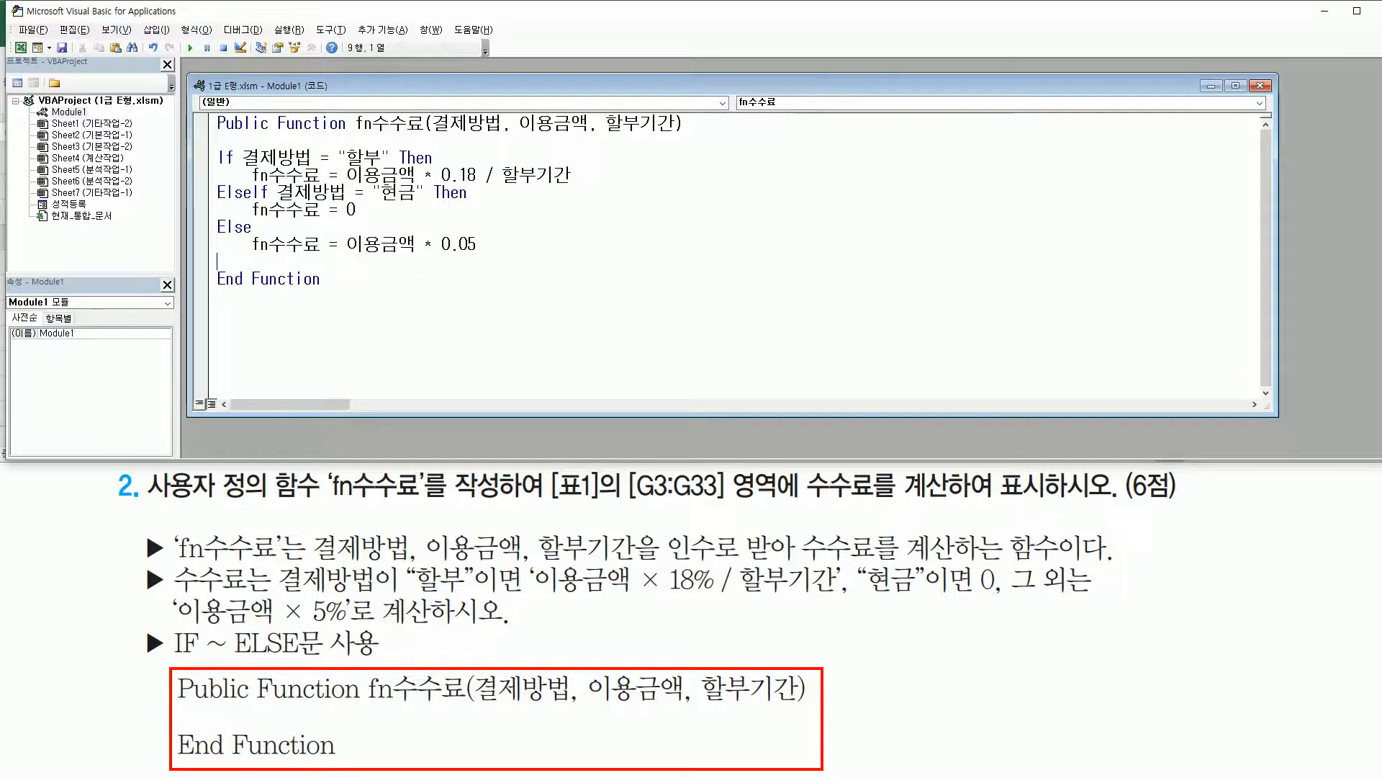
pyautogui.write('end')
pyautogui.press('Return')
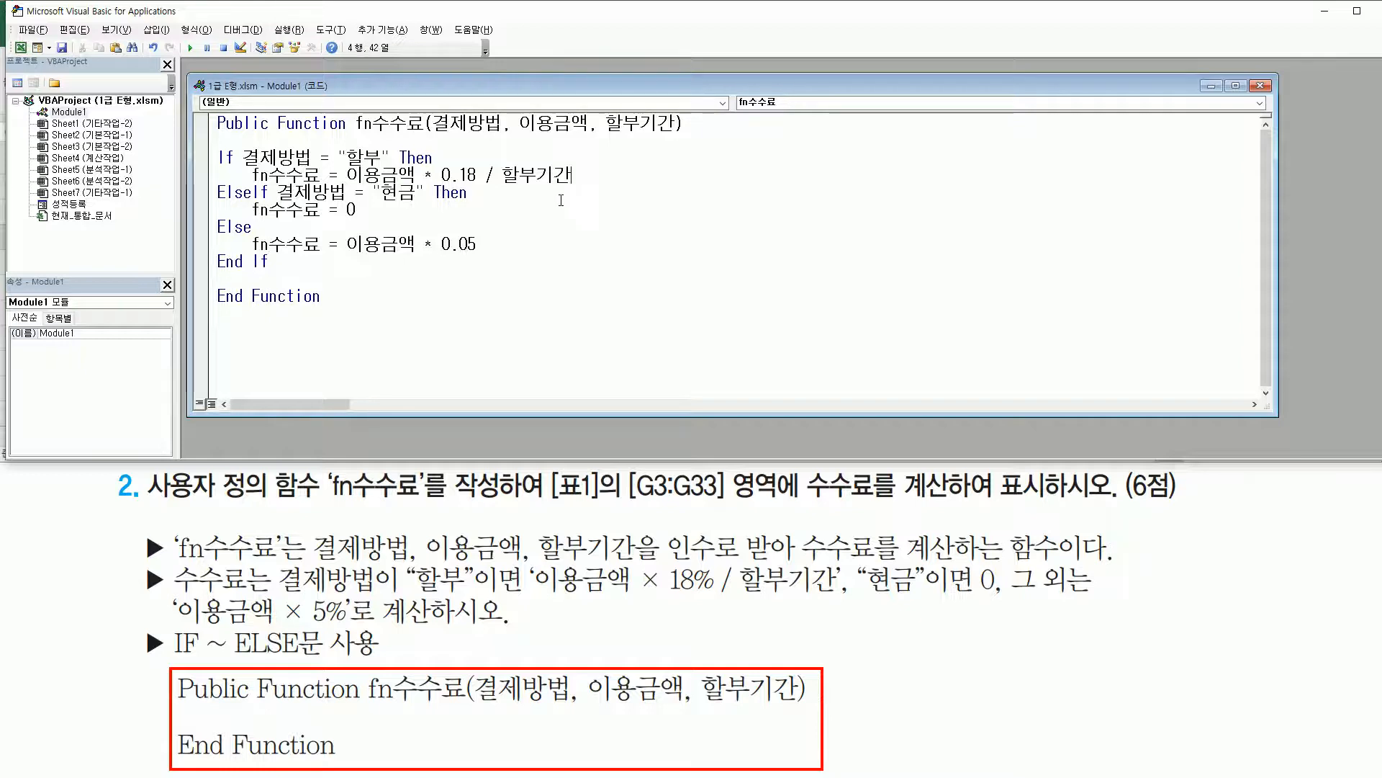
# Insert a blank line after each branch's fn수수료 assignment to separate the If, ElseIf and Else parts
pyautogui.press('Return')
pyautogui.click(472, 226)
pyautogui.press('Return')
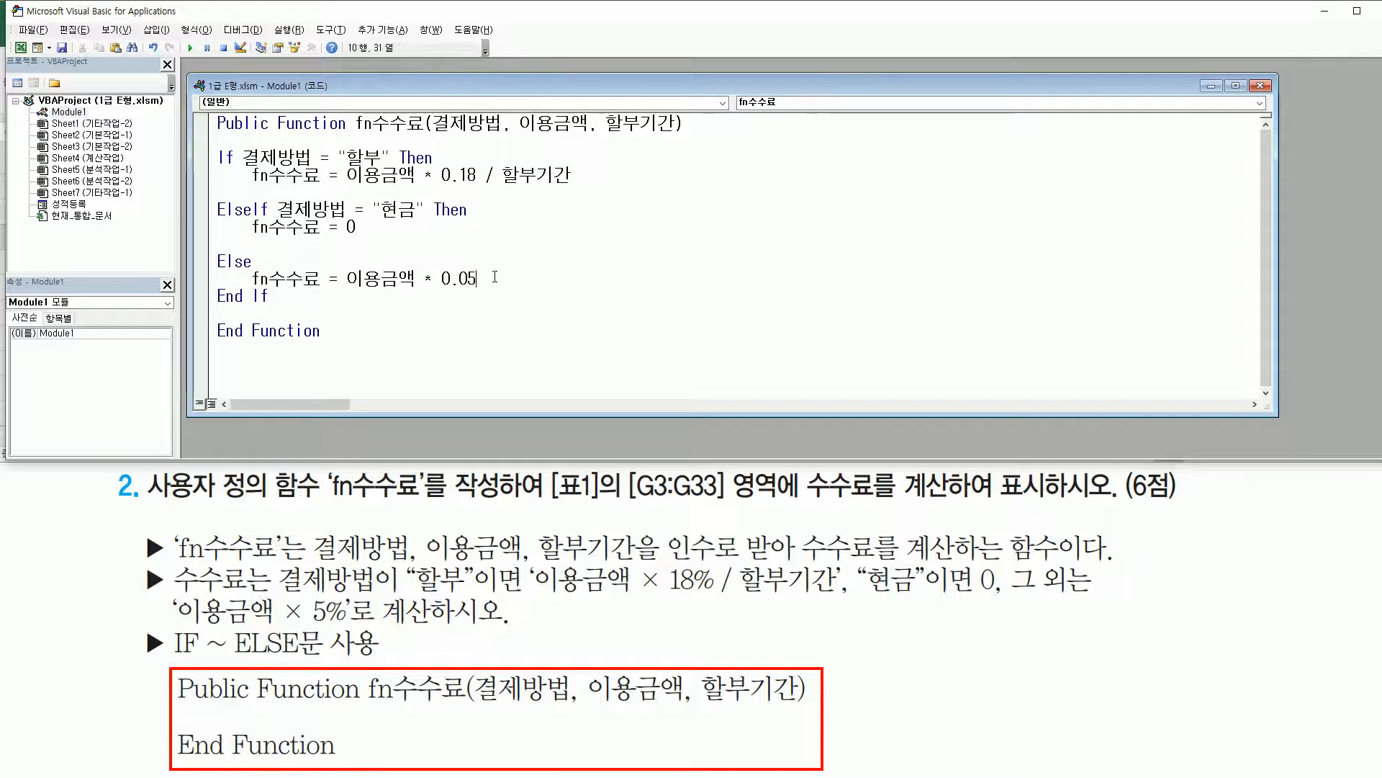
pyautogui.press('Return')
# Review the 할부, 현금 and Else branches of the fn수수료 code against the fee rules in the task
pyautogui.moveTo(237, 165); pyautogui.dragTo(395, 148)
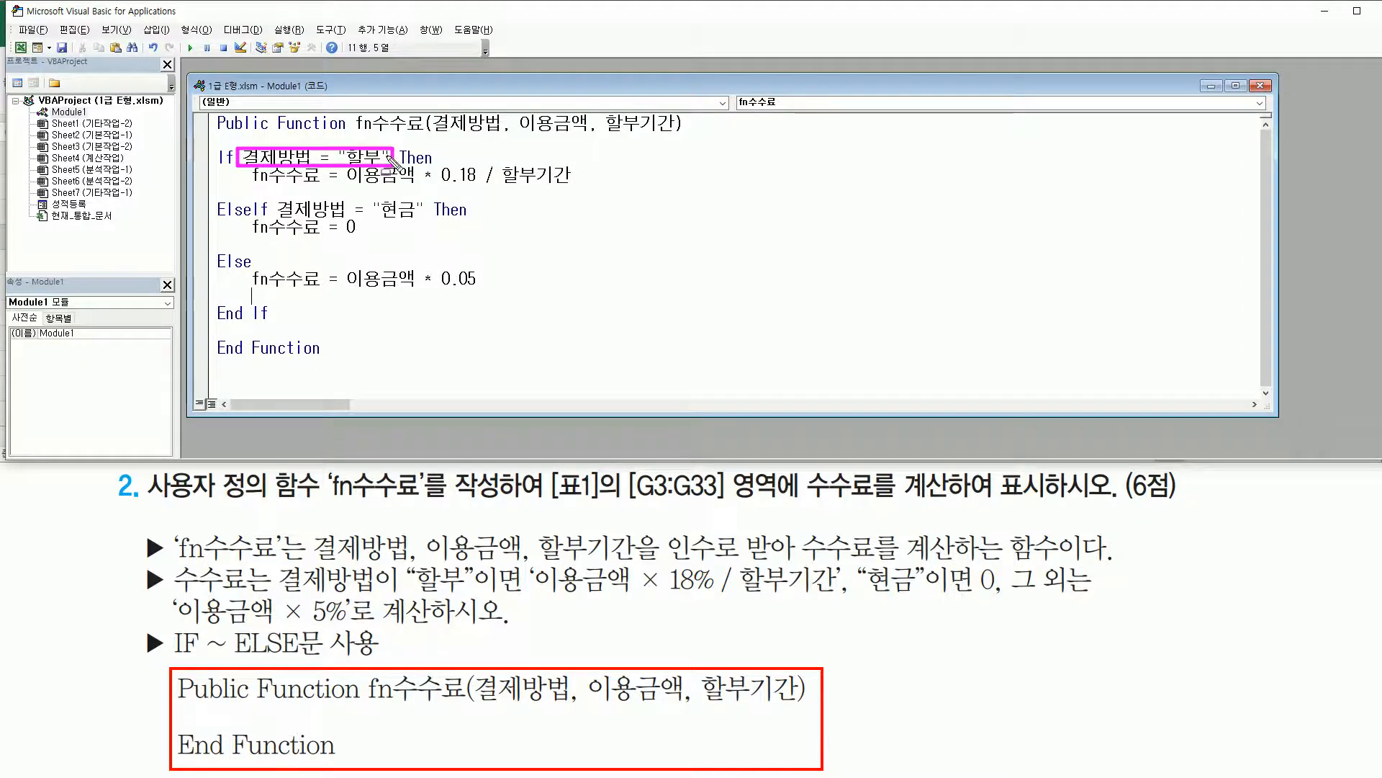
pyautogui.moveTo(348, 187); pyautogui.dragTo(577, 189)
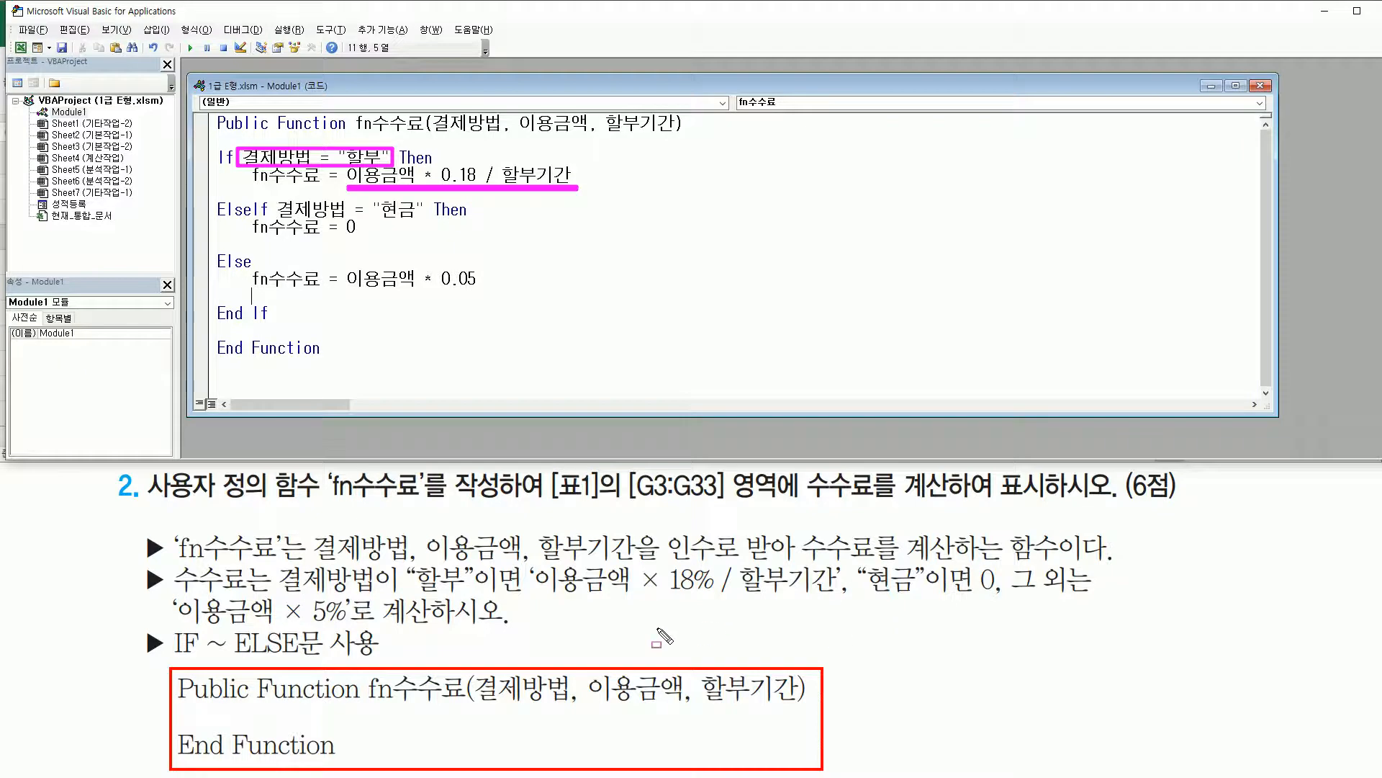
pyautogui.moveTo(378, 220)
pyautogui.mouseDown()
pyautogui.moveTo(416, 221)
pyautogui.moveTo(358, 238)
pyautogui.mouseUp()
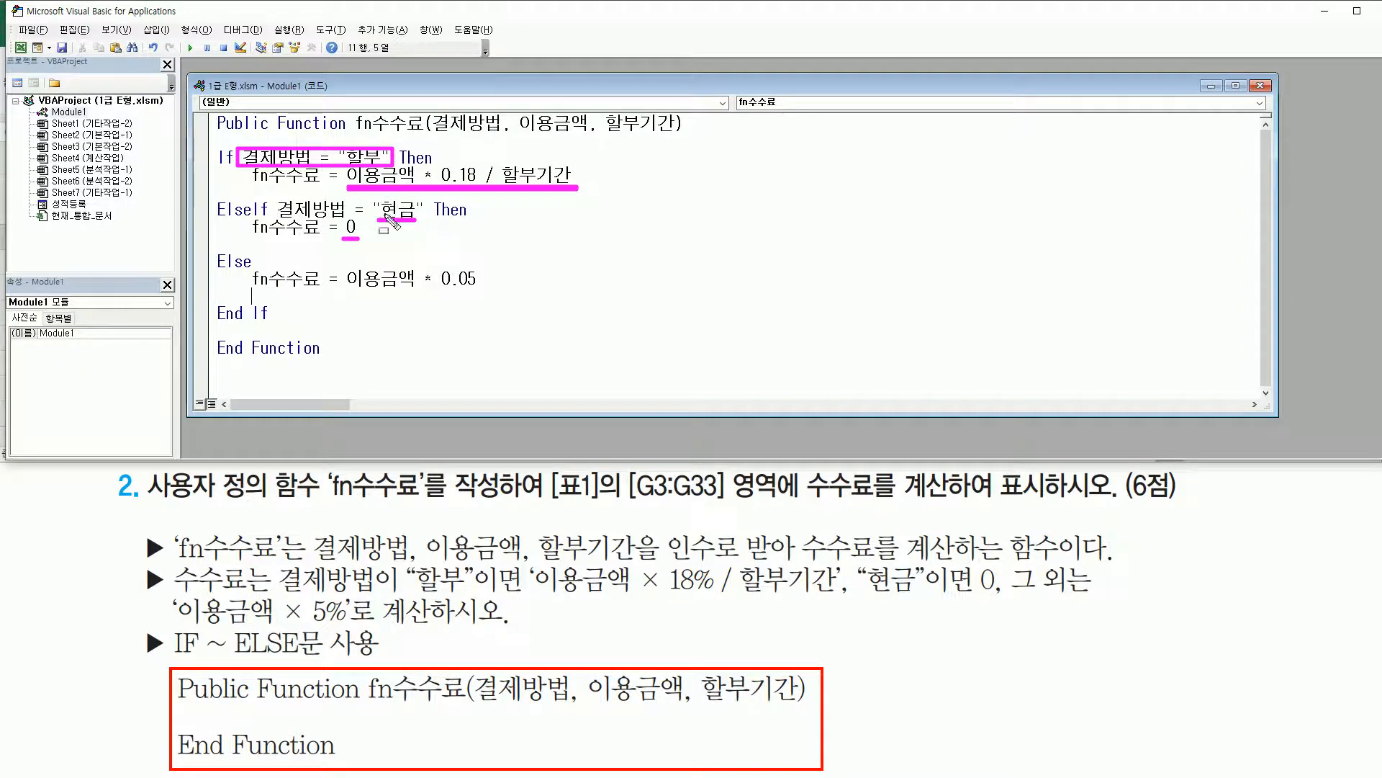
pyautogui.moveTo(345, 292); pyautogui.dragTo(490, 292)
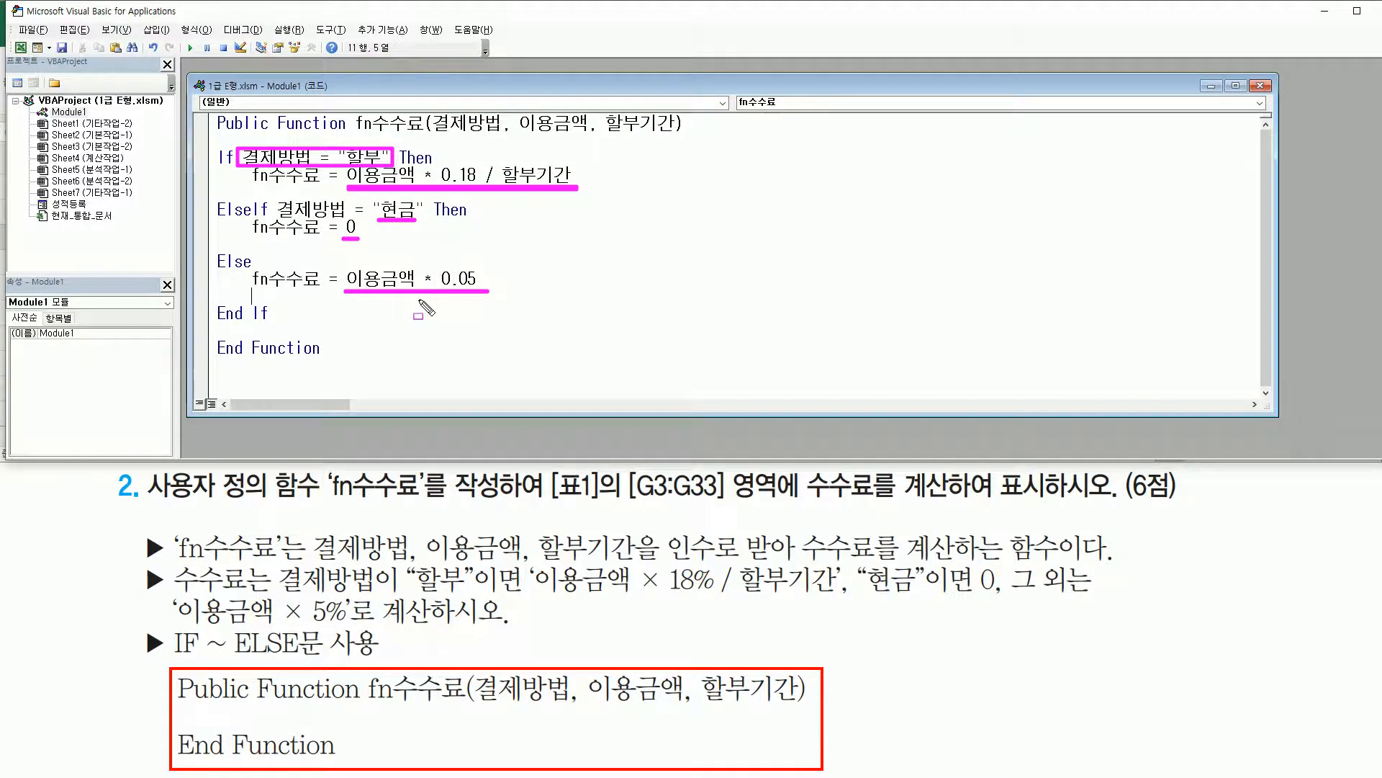
pyautogui.press('Escape')
pyautogui.click(368, 257)
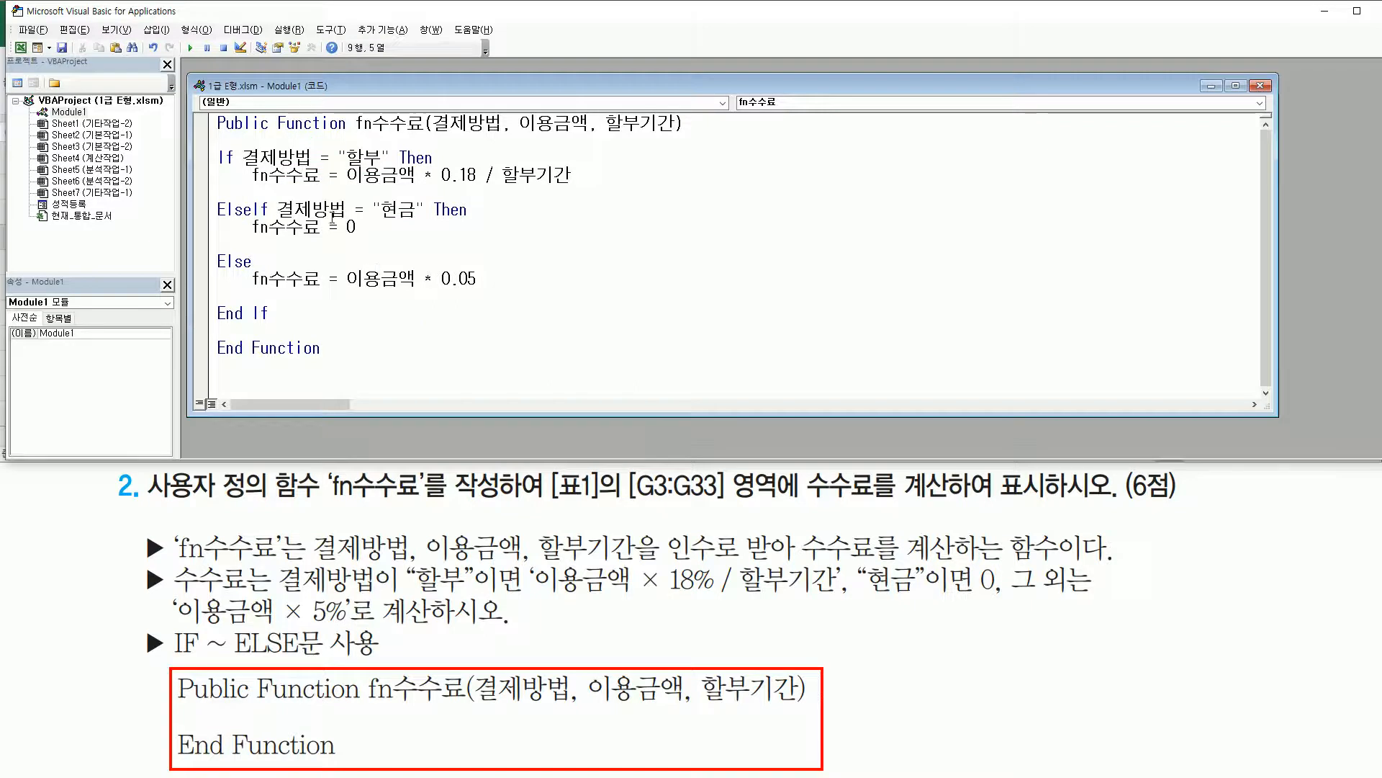
# Switch to the Excel worksheet and insert the 사용자 정의 function fn수수료 into cell G3
pyautogui.hotkey('ctrl', '2')
pyautogui.moveTo(7, 38); pyautogui.dragTo(33, 63)
pyautogui.press('Escape')
pyautogui.click(21, 48)
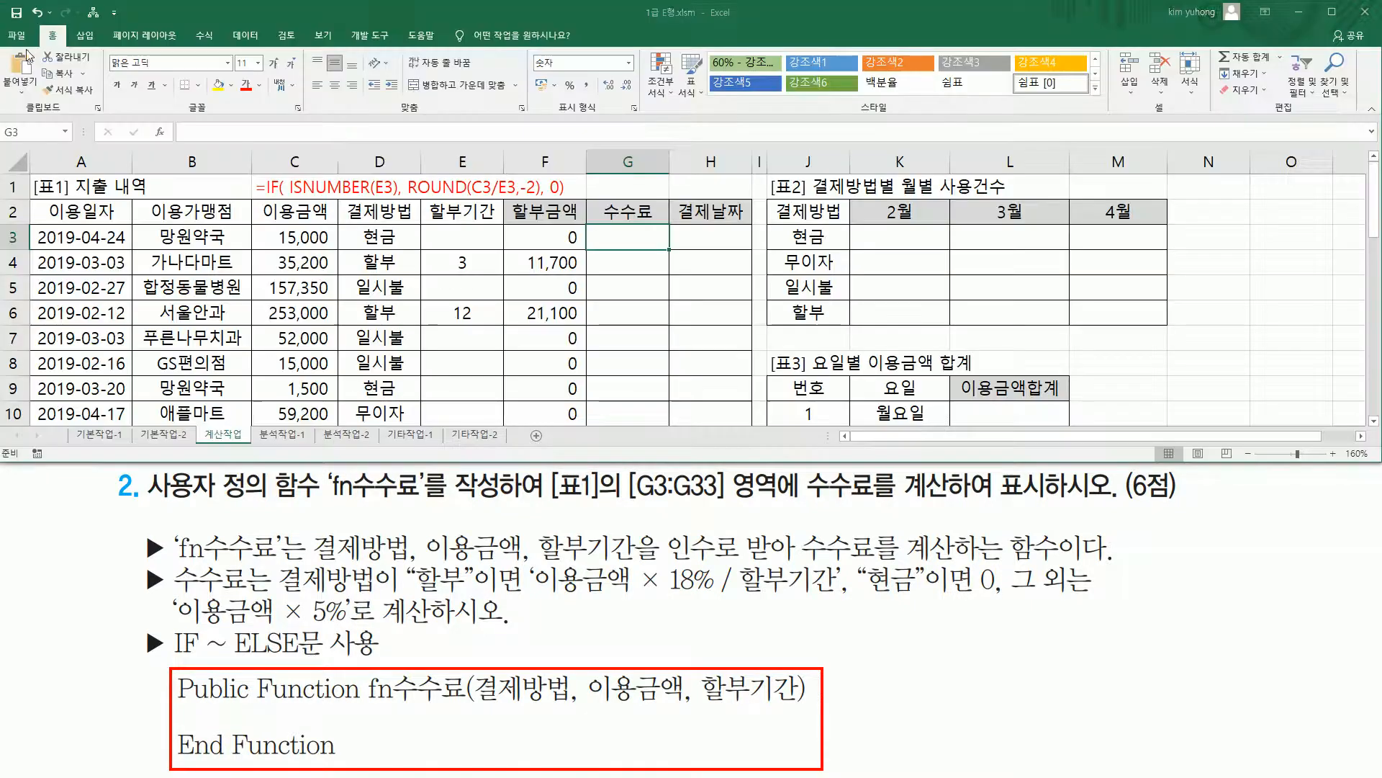
pyautogui.hotkey('ctrl', '2')
pyautogui.moveTo(149, 121); pyautogui.dragTo(173, 144)
pyautogui.moveTo(604, 229); pyautogui.dragTo(640, 239)
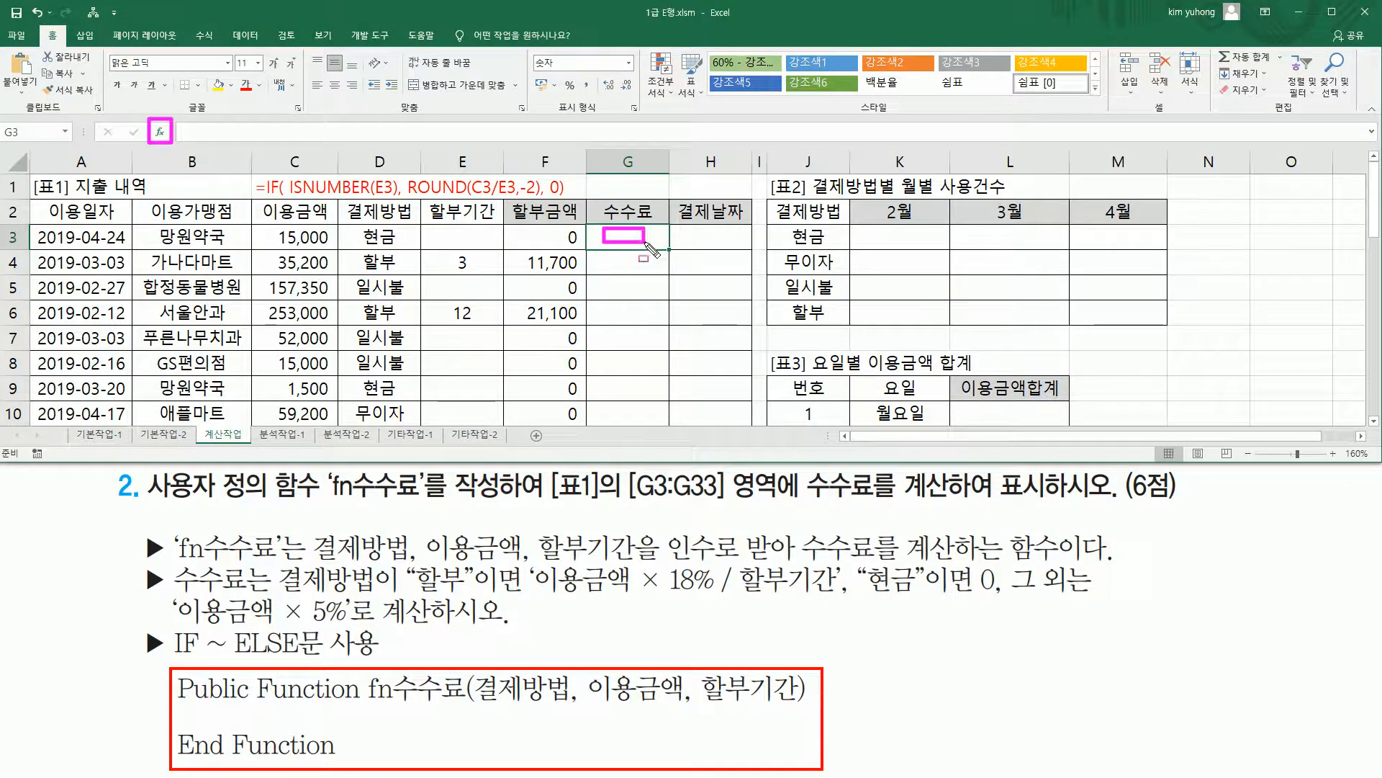
pyautogui.press('Escape')
pyautogui.click(160, 132)
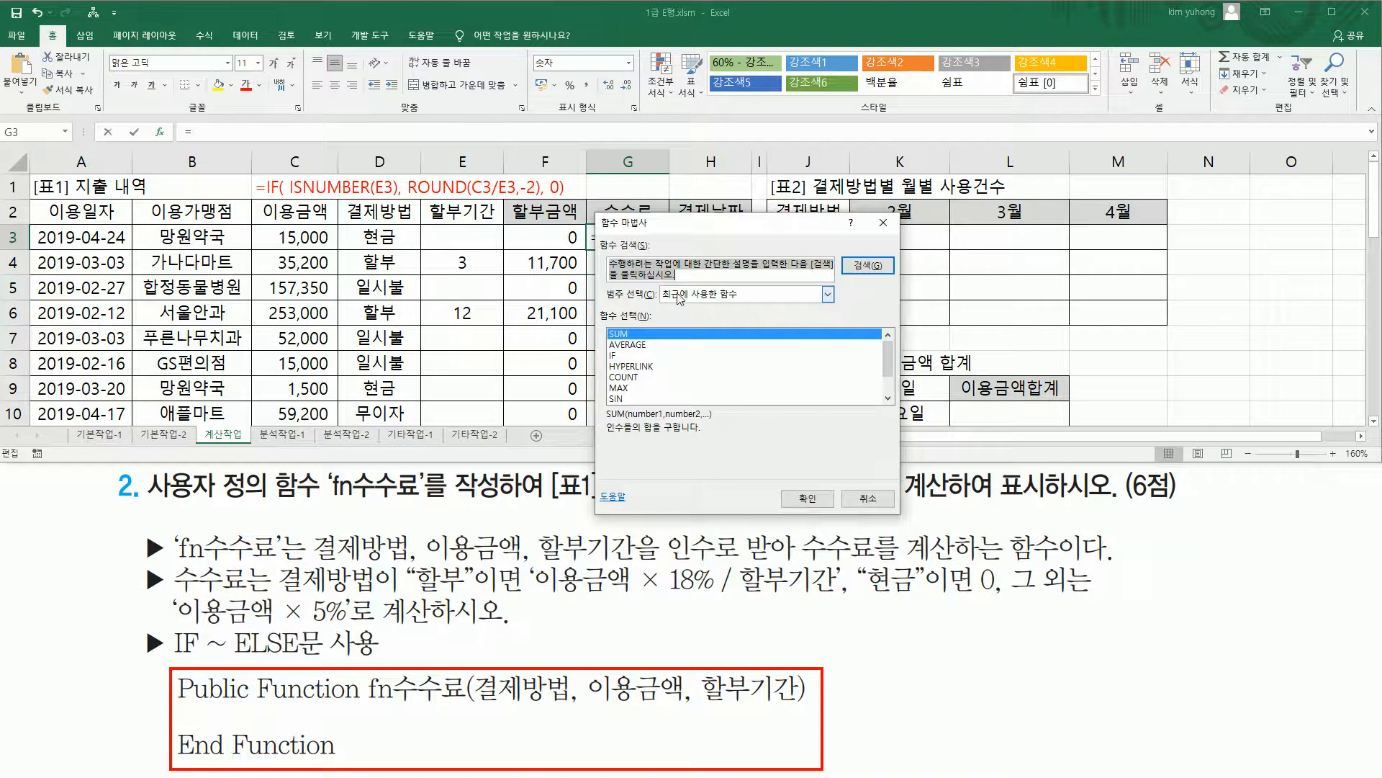
pyautogui.click(687, 296)
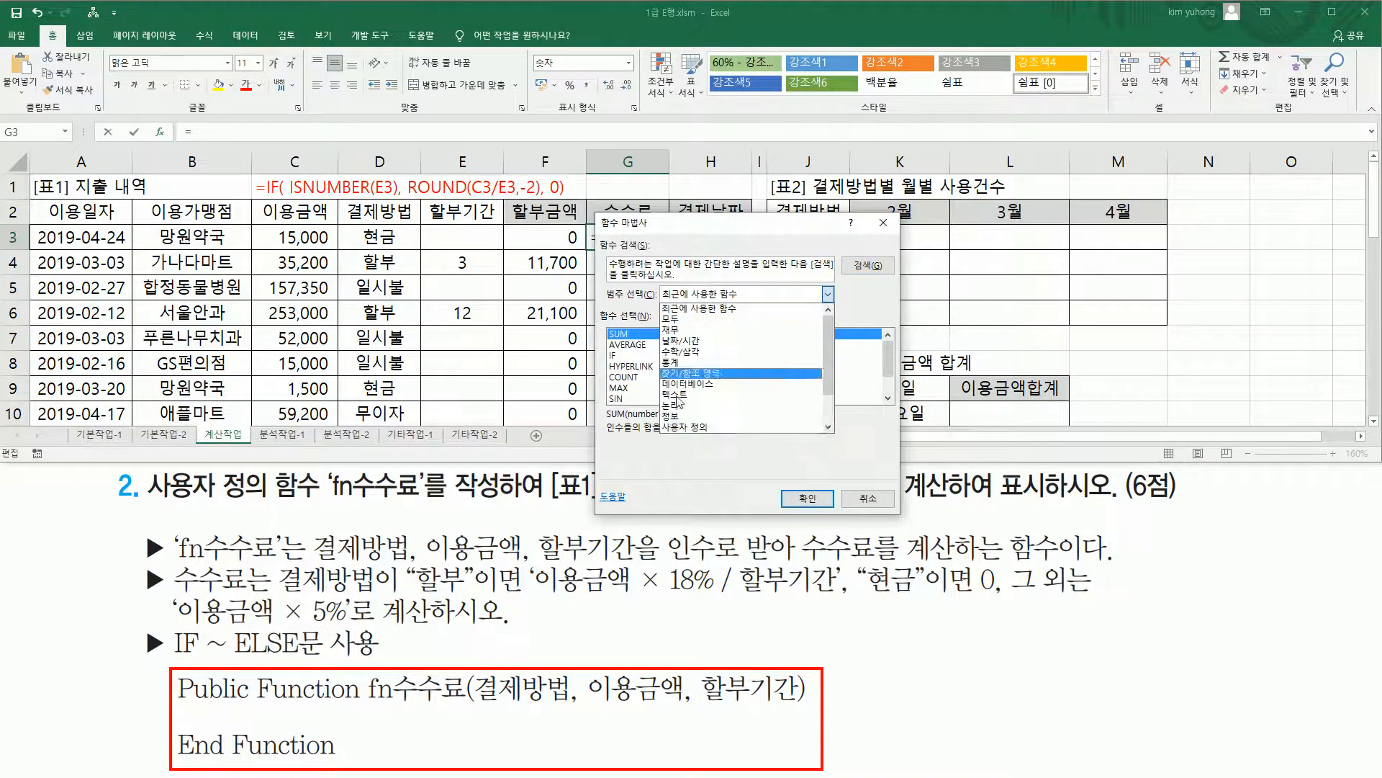
pyautogui.click(682, 427)
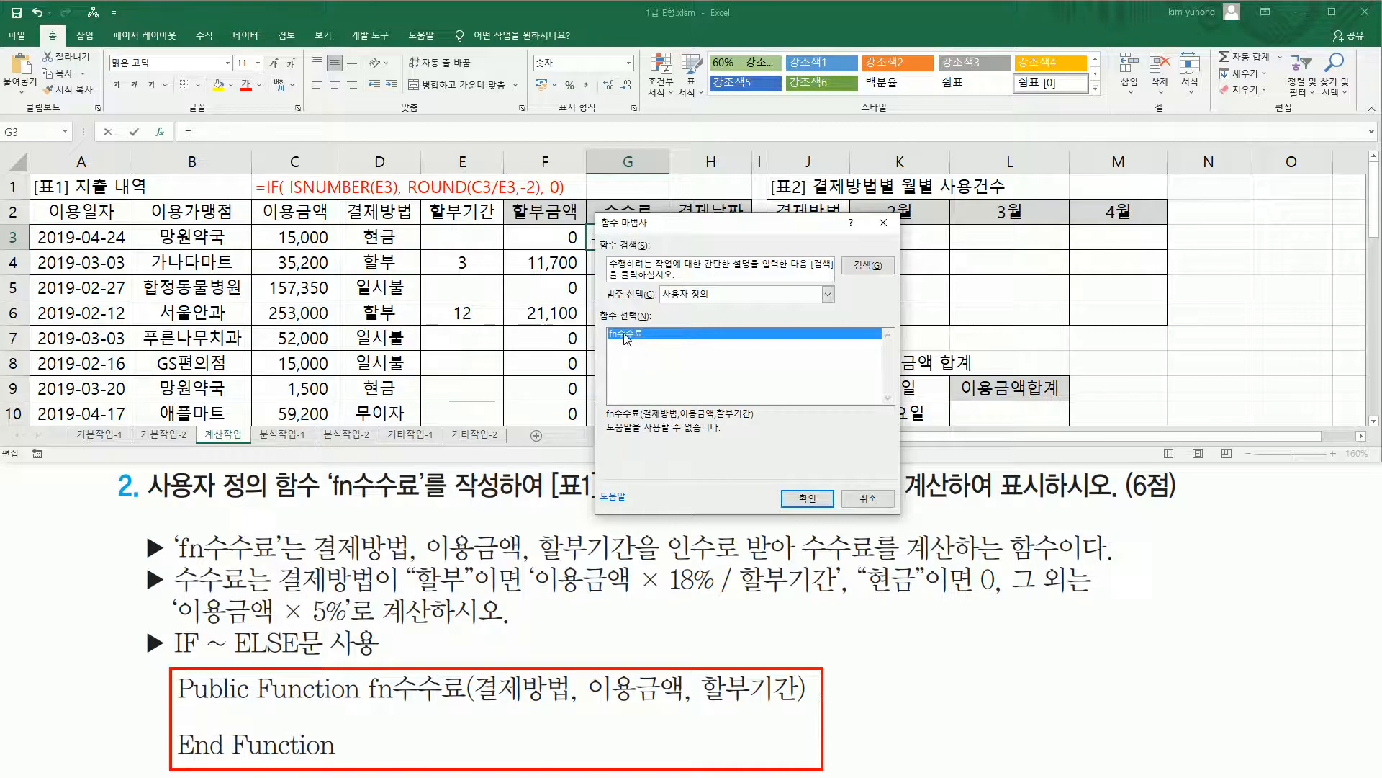
pyautogui.click(792, 496)
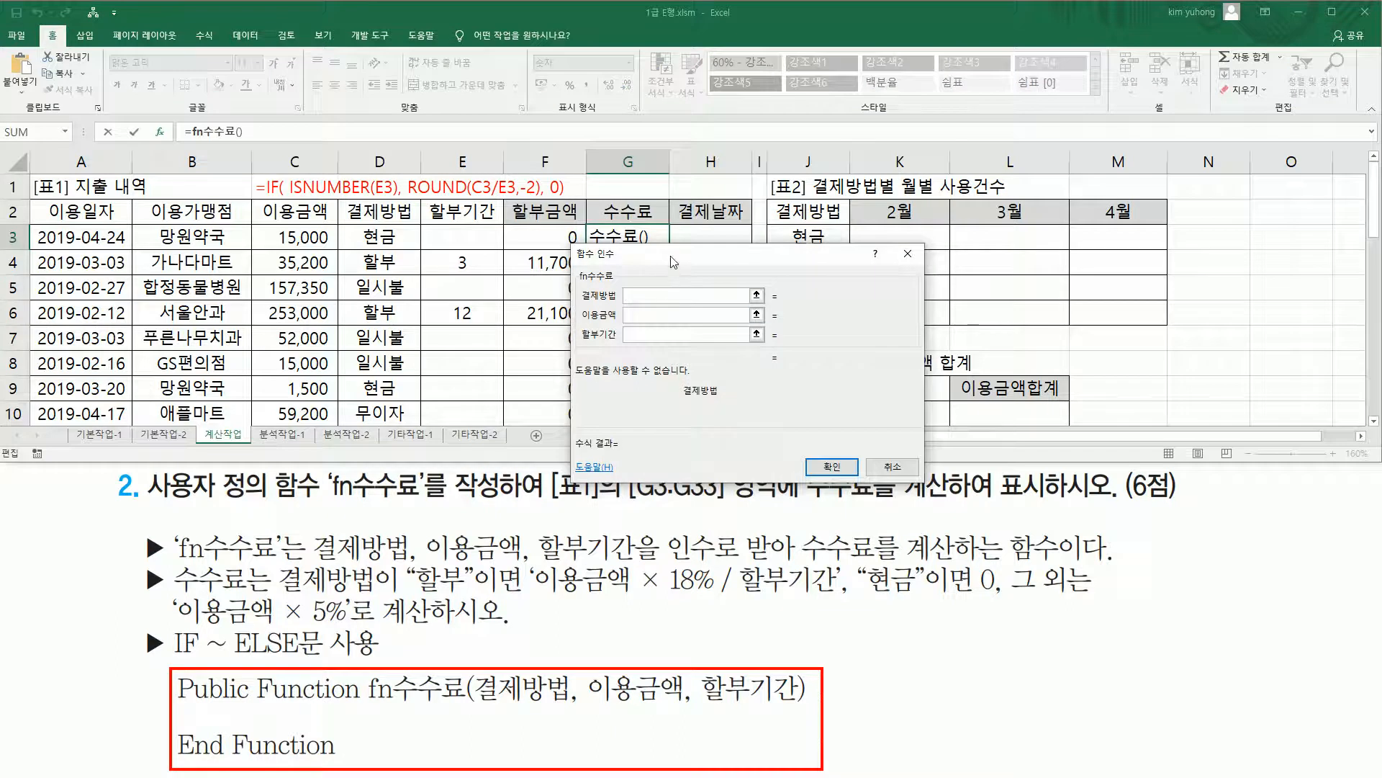
# Set the fn수수료 arguments to D3 for 결제방법, C3 for 이용금액 and E3 for 할부기간, and enter the formula
pyautogui.moveTo(673, 261); pyautogui.dragTo(711, 261)
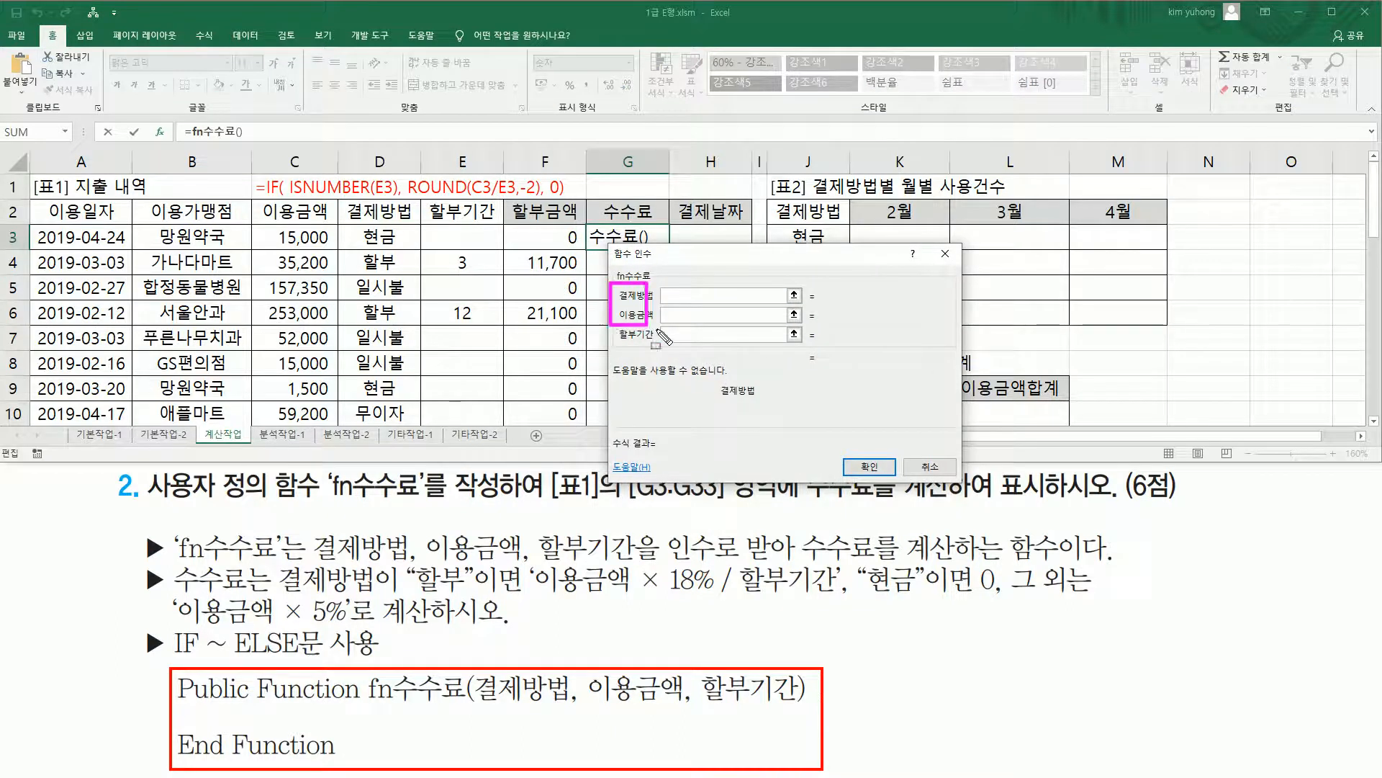
pyautogui.click(687, 294)
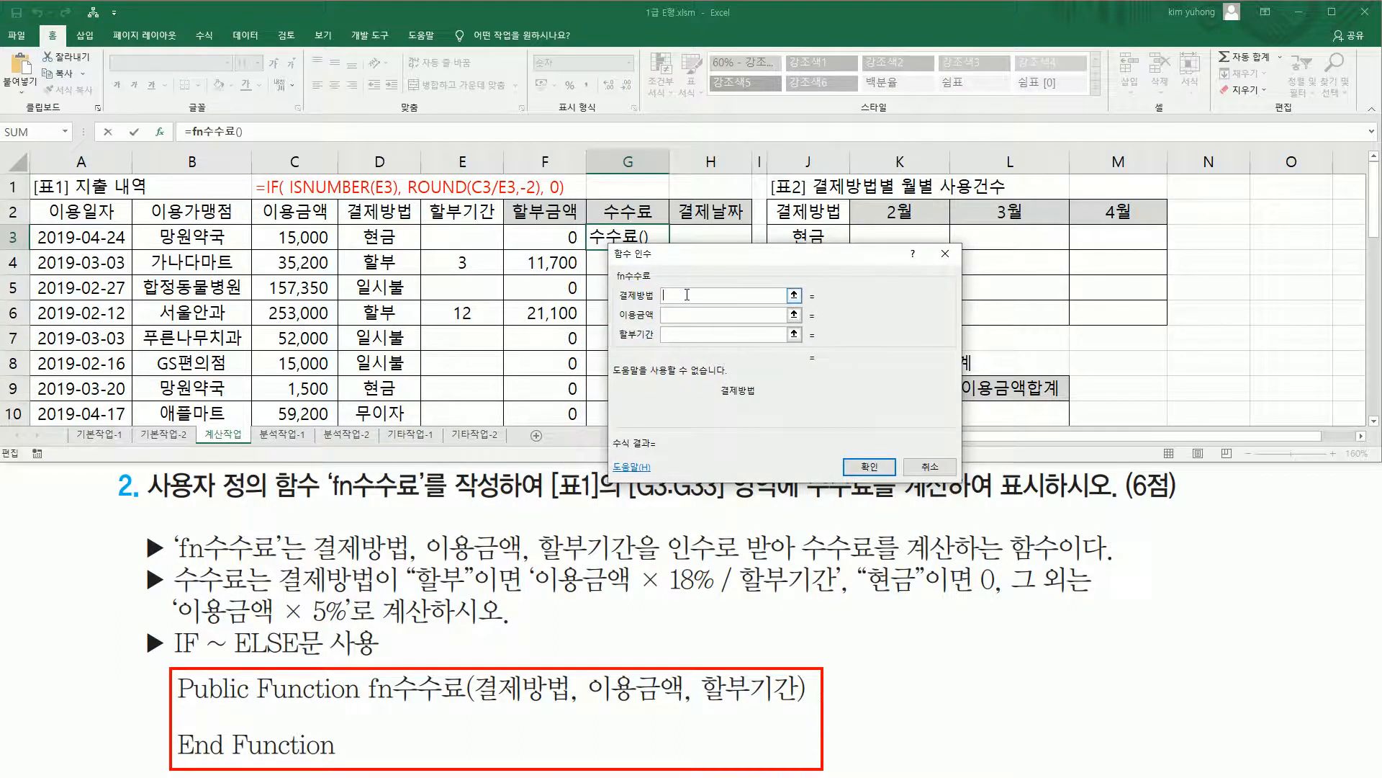
pyautogui.click(389, 236)
pyautogui.click(674, 316)
pyautogui.click(302, 237)
pyautogui.click(676, 336)
pyautogui.click(473, 243)
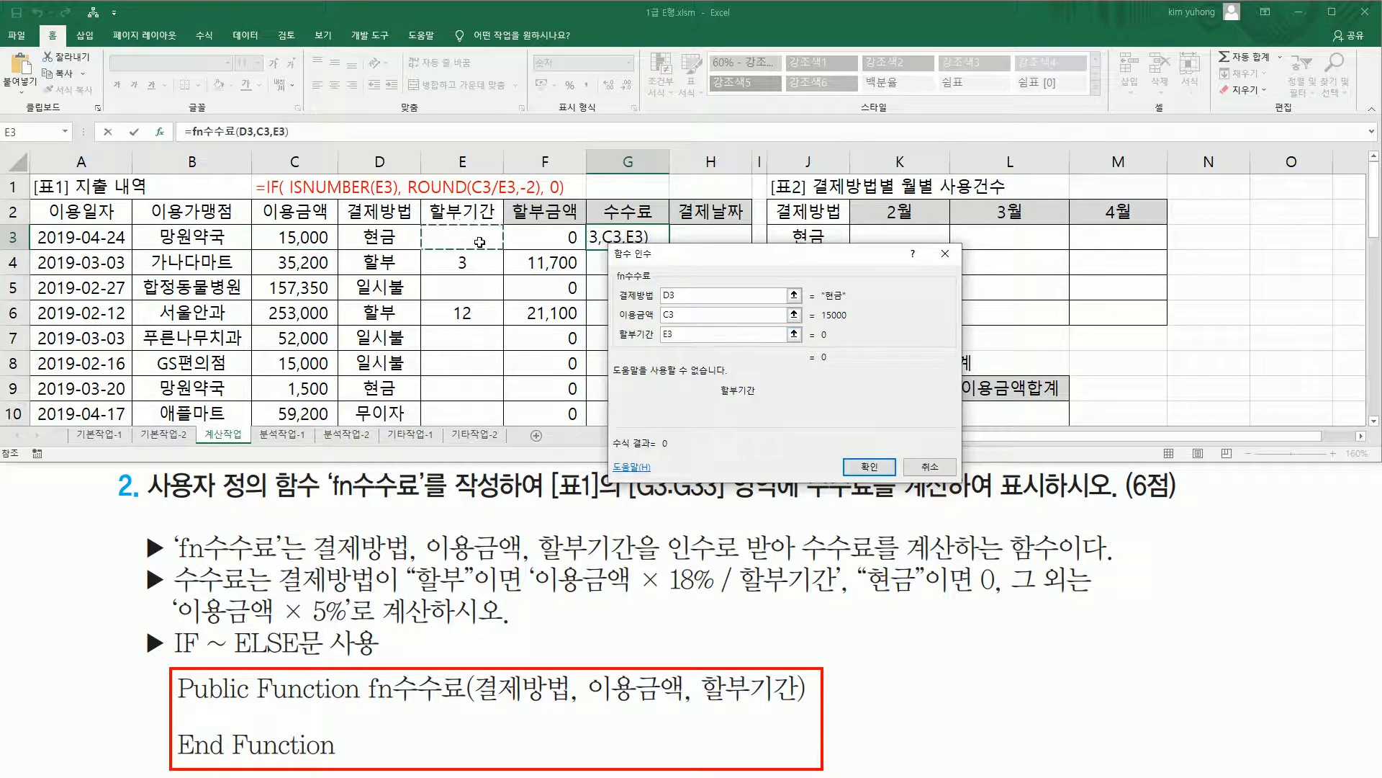
pyautogui.click(869, 467)
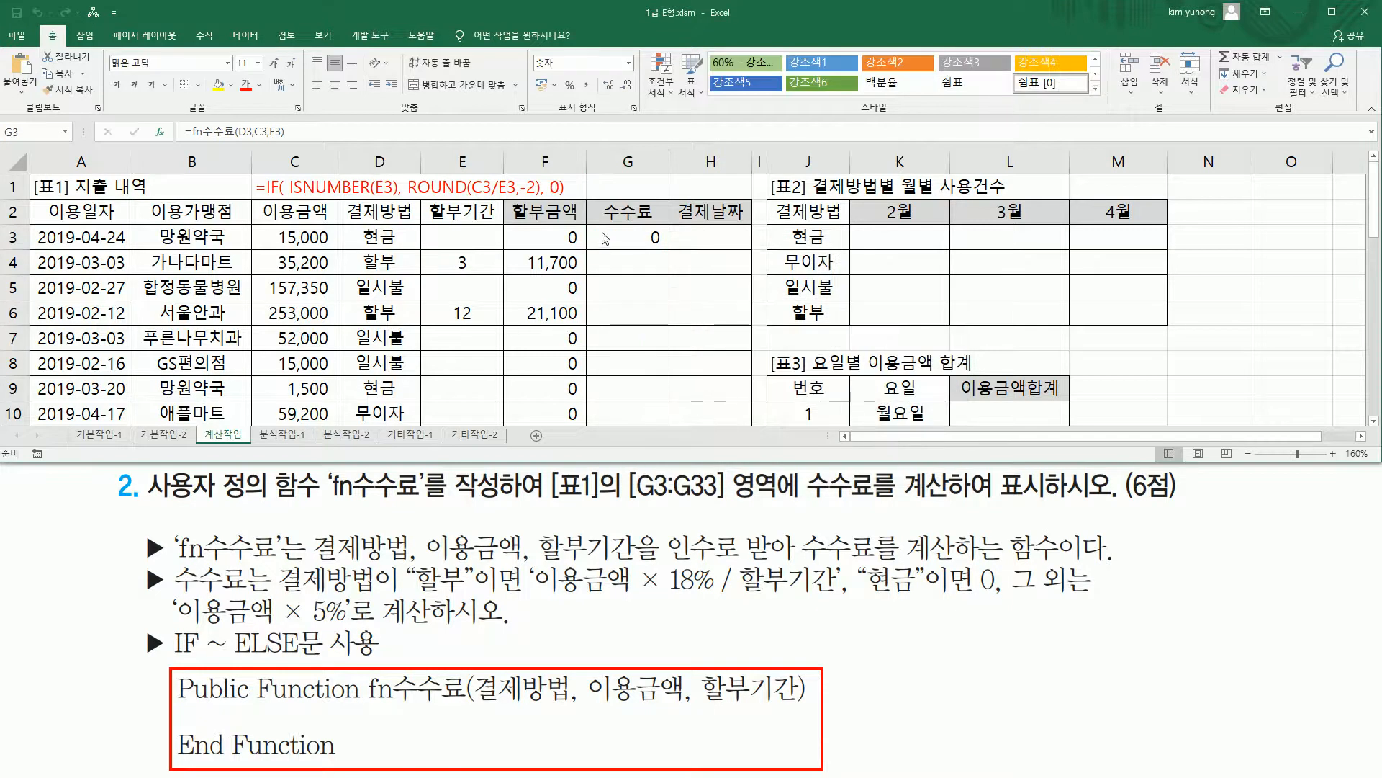
# Fill the fn수수료 formula from G3 down to G33 and check the 수수료 values in the 현금 rows
pyautogui.press('F9')
pyautogui.moveTo(358, 224); pyautogui.dragTo(404, 247)
pyautogui.moveTo(640, 247)
pyautogui.mouseDown()
pyautogui.moveTo(662, 248)
pyautogui.moveTo(625, 396)
pyautogui.mouseUp()
pyautogui.press('Escape')
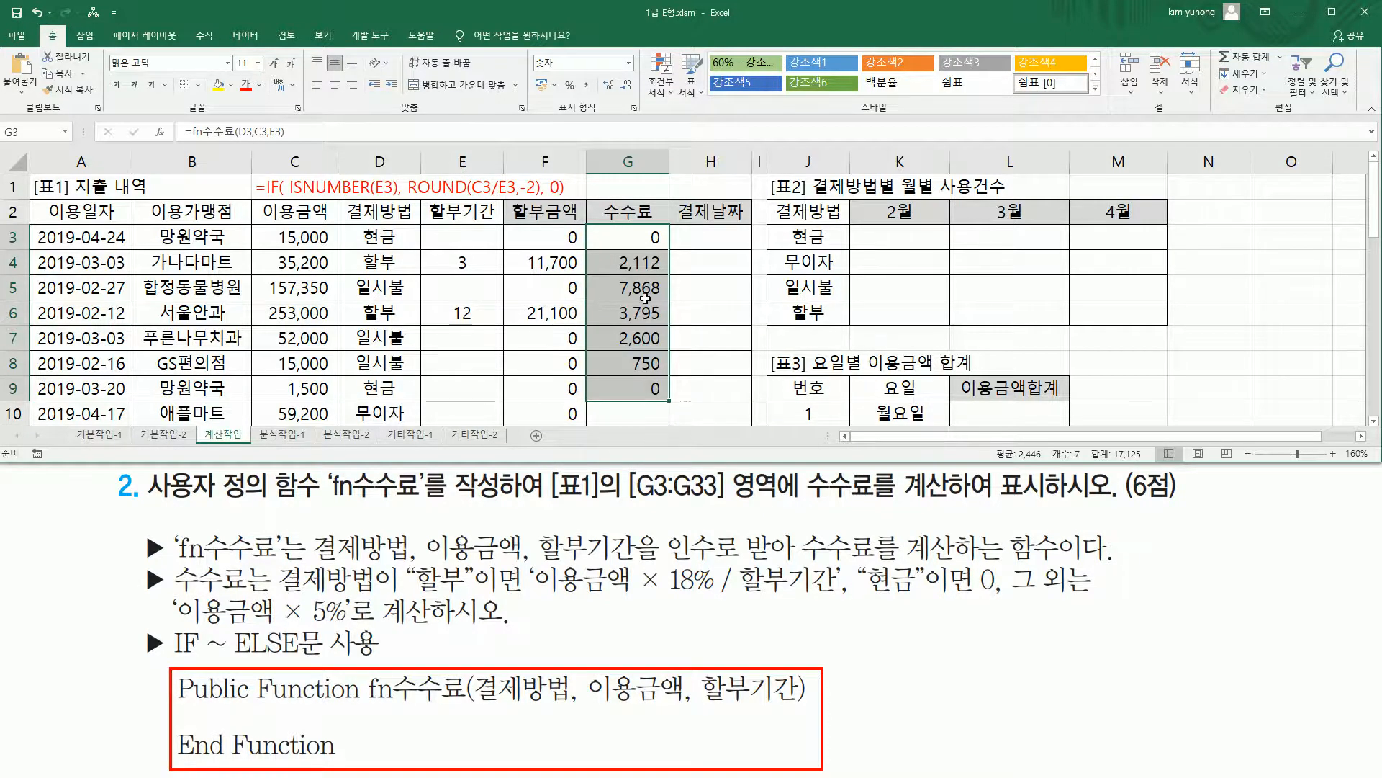
pyautogui.scroll(-2, 665, 248)
pyautogui.moveTo(668, 231); pyautogui.dragTo(658, 387)
pyautogui.scroll(8, 659, 387)
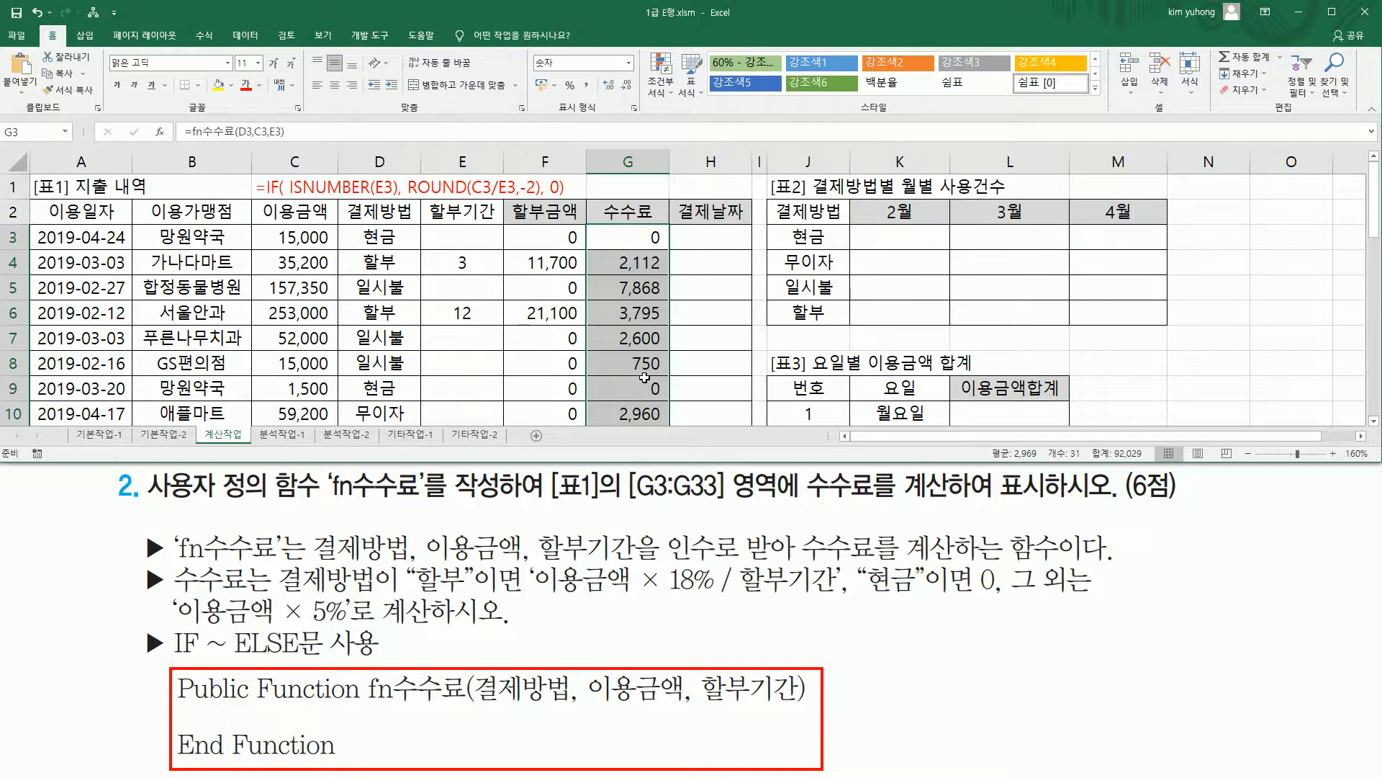
pyautogui.moveTo(354, 369); pyautogui.dragTo(685, 403)
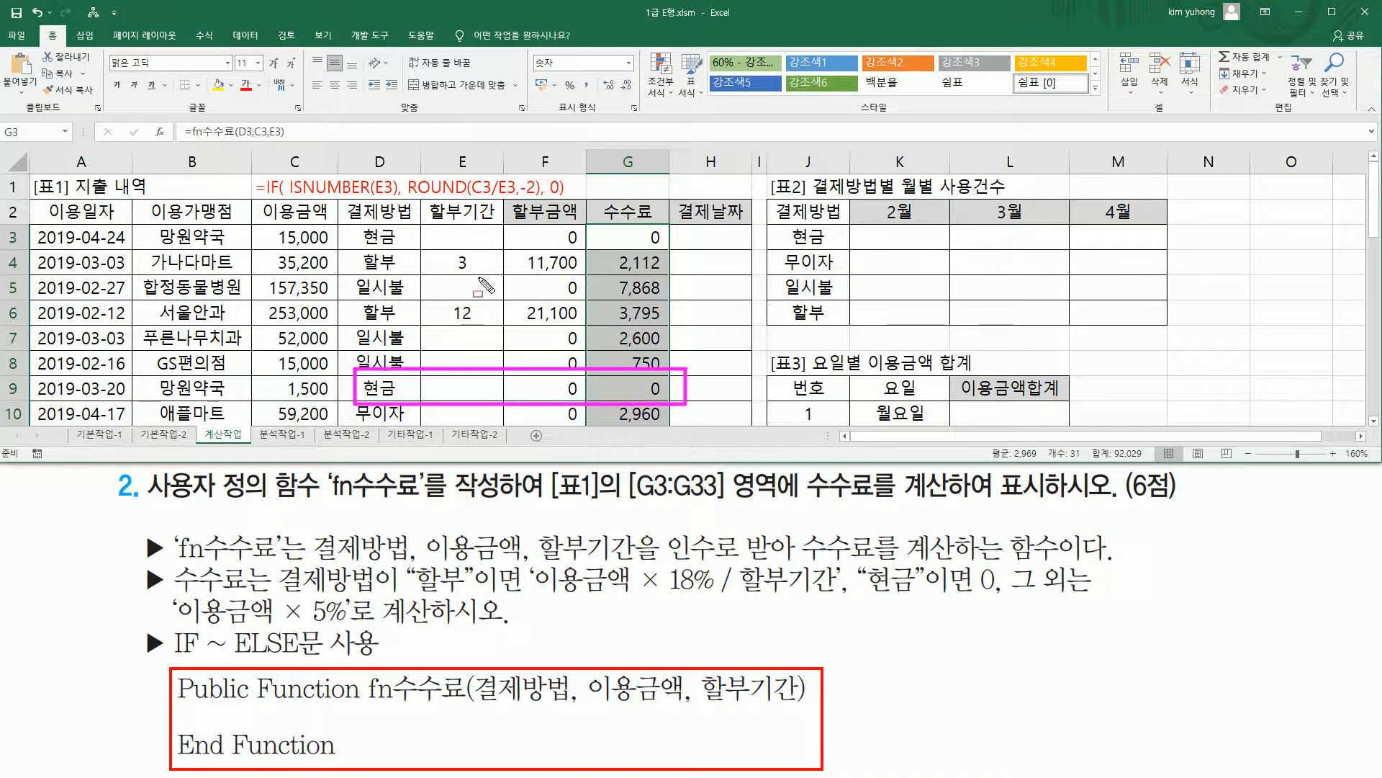
pyautogui.moveTo(359, 230); pyautogui.dragTo(674, 251)
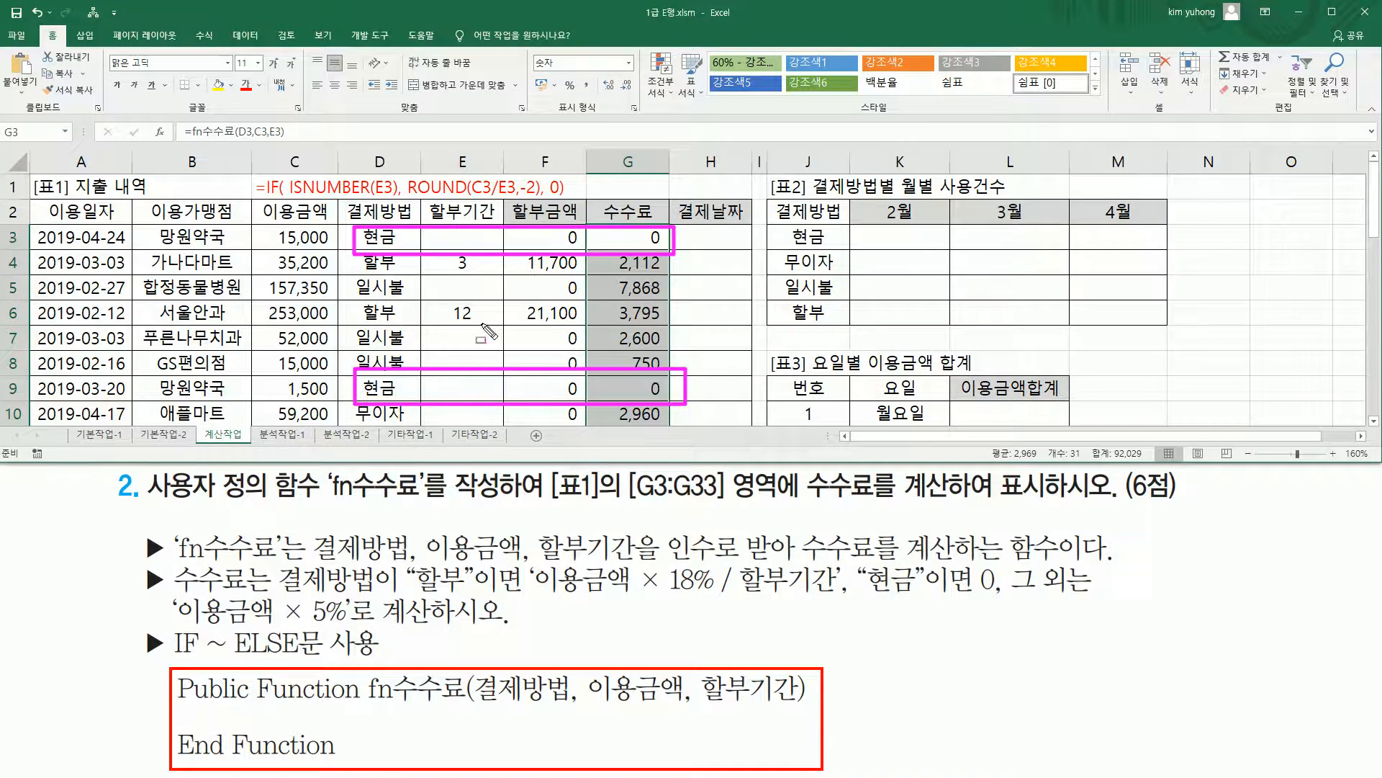
pyautogui.press('Escape')
pyautogui.click(515, 288)
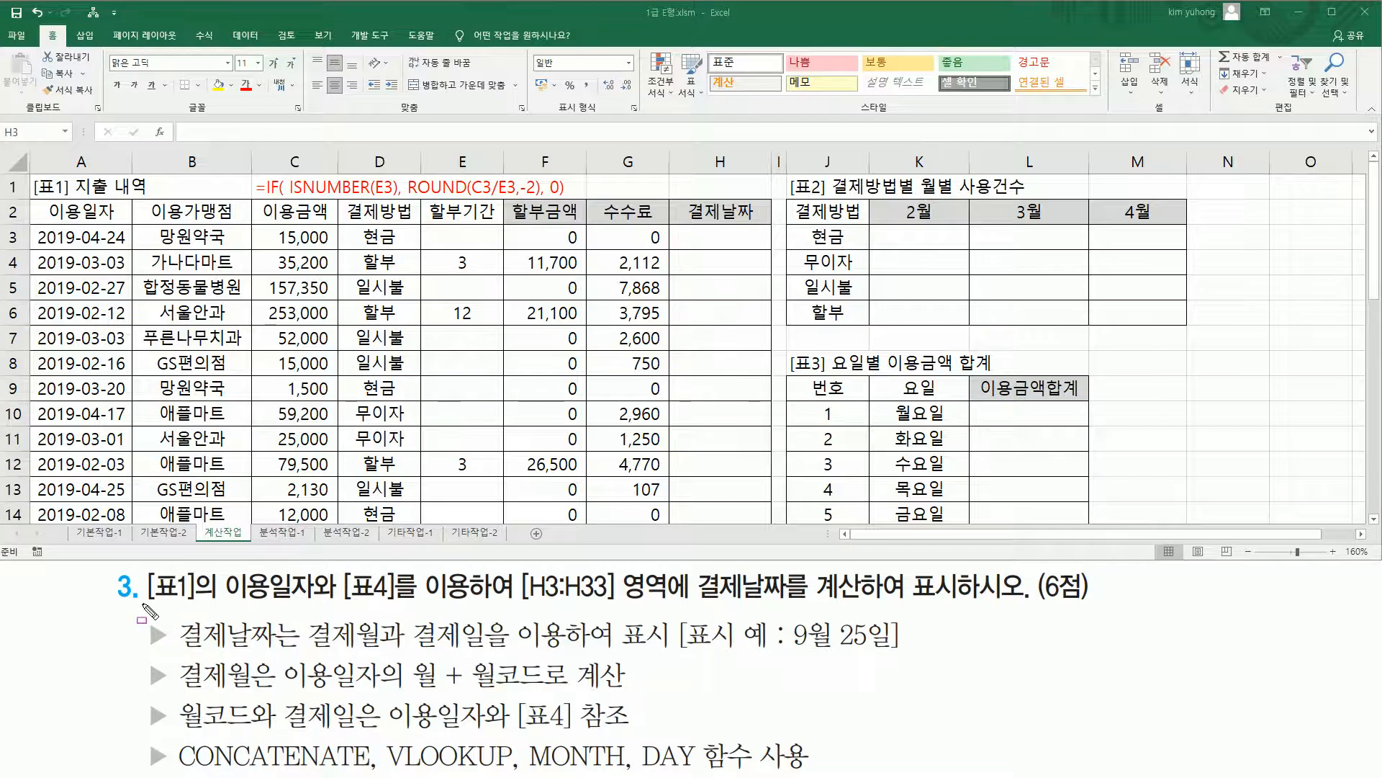
# Examine the task 3 instructions for 결제날짜 in H3:H33 and the 월코드 and 결제일 columns in [표4]
pyautogui.moveTo(143, 603)
pyautogui.mouseDown()
pyautogui.moveTo(162, 617)
pyautogui.moveTo(331, 618)
pyautogui.moveTo(319, 573)
pyautogui.moveTo(338, 601)
pyautogui.moveTo(650, 604)
pyautogui.mouseUp()
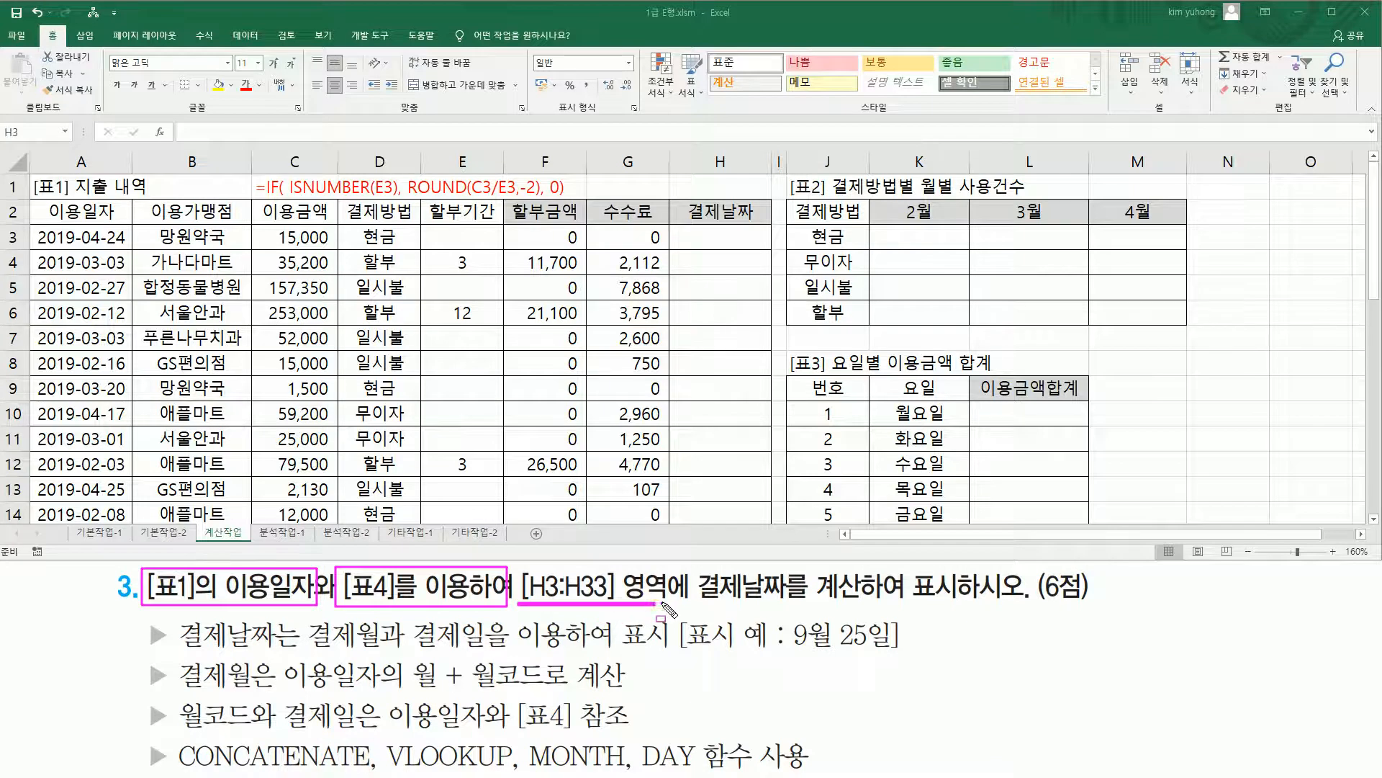
pyautogui.moveTo(698, 562)
pyautogui.mouseDown()
pyautogui.moveTo(742, 604)
pyautogui.moveTo(1003, 603)
pyautogui.mouseUp()
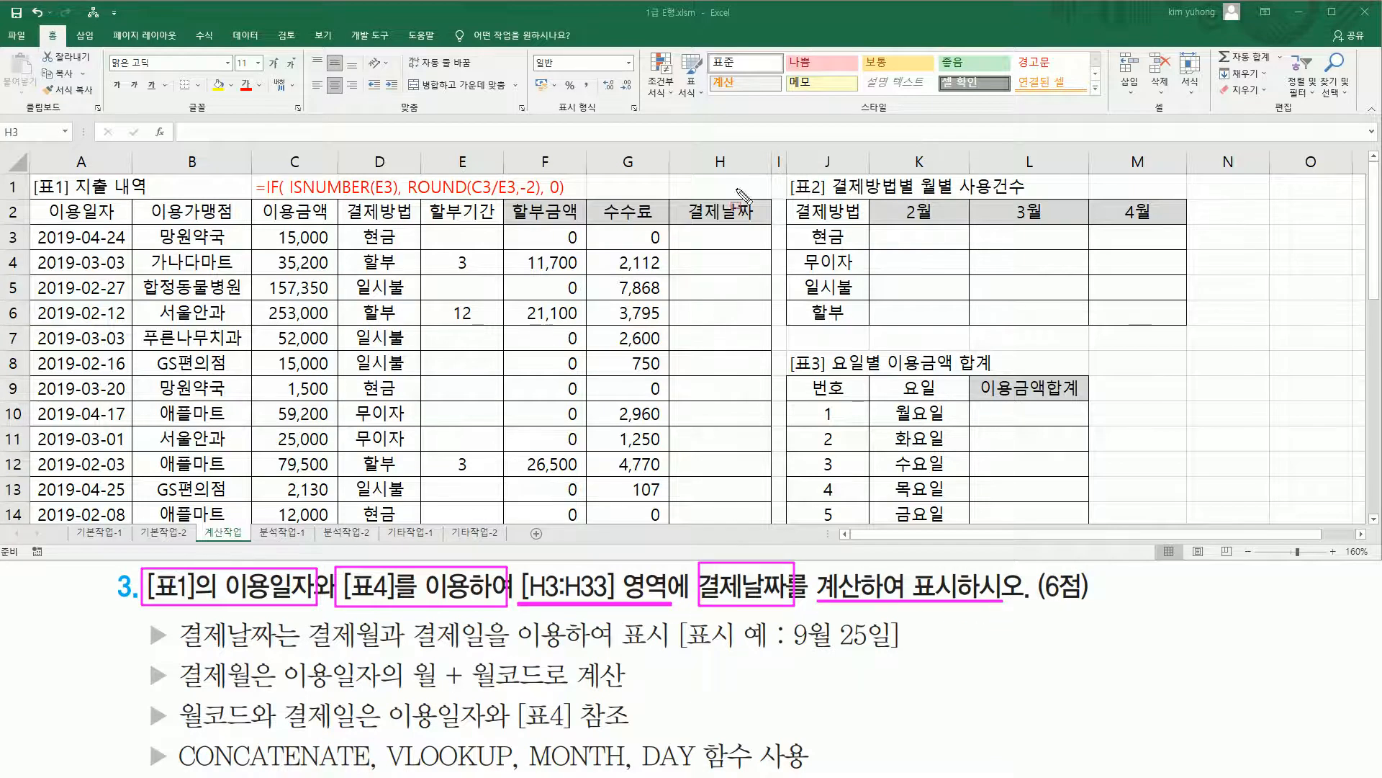
pyautogui.moveTo(684, 200); pyautogui.dragTo(770, 516)
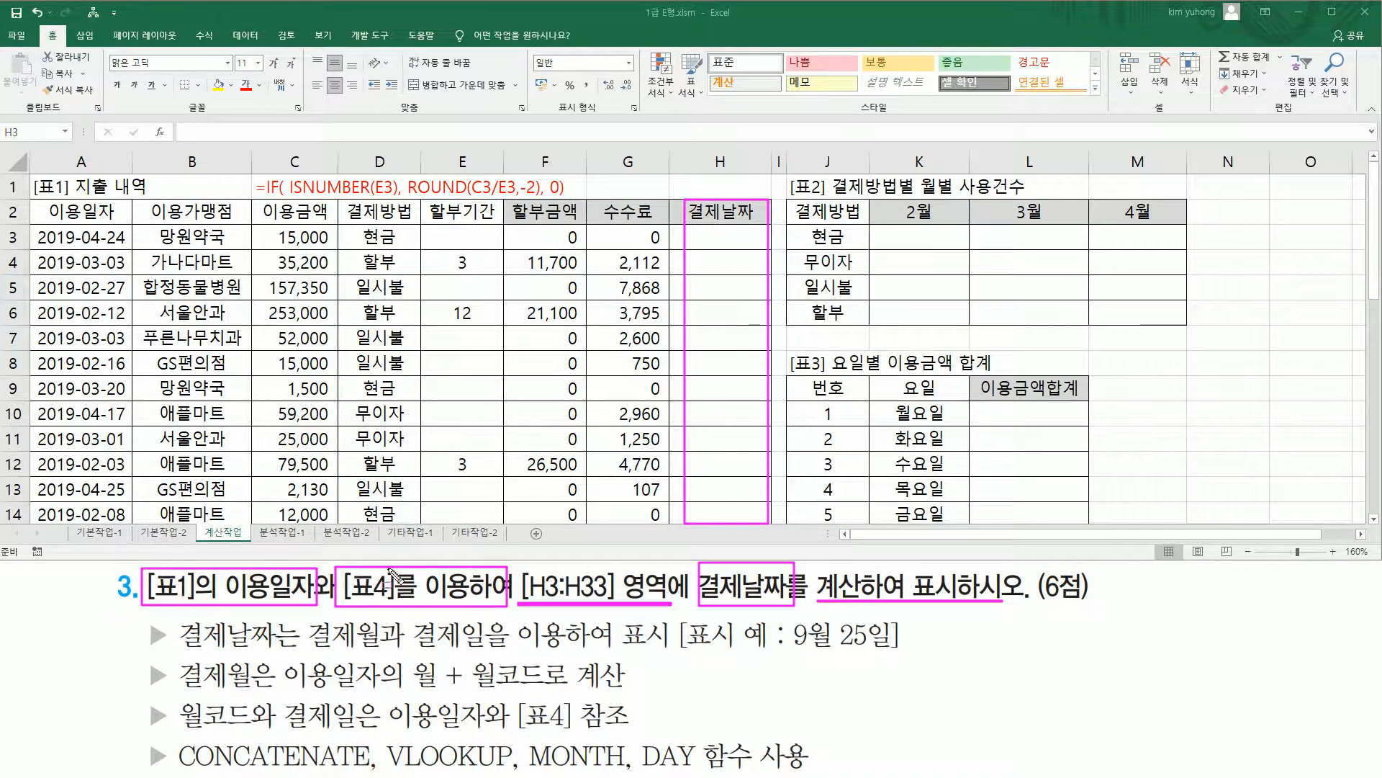
pyautogui.press('Escape')
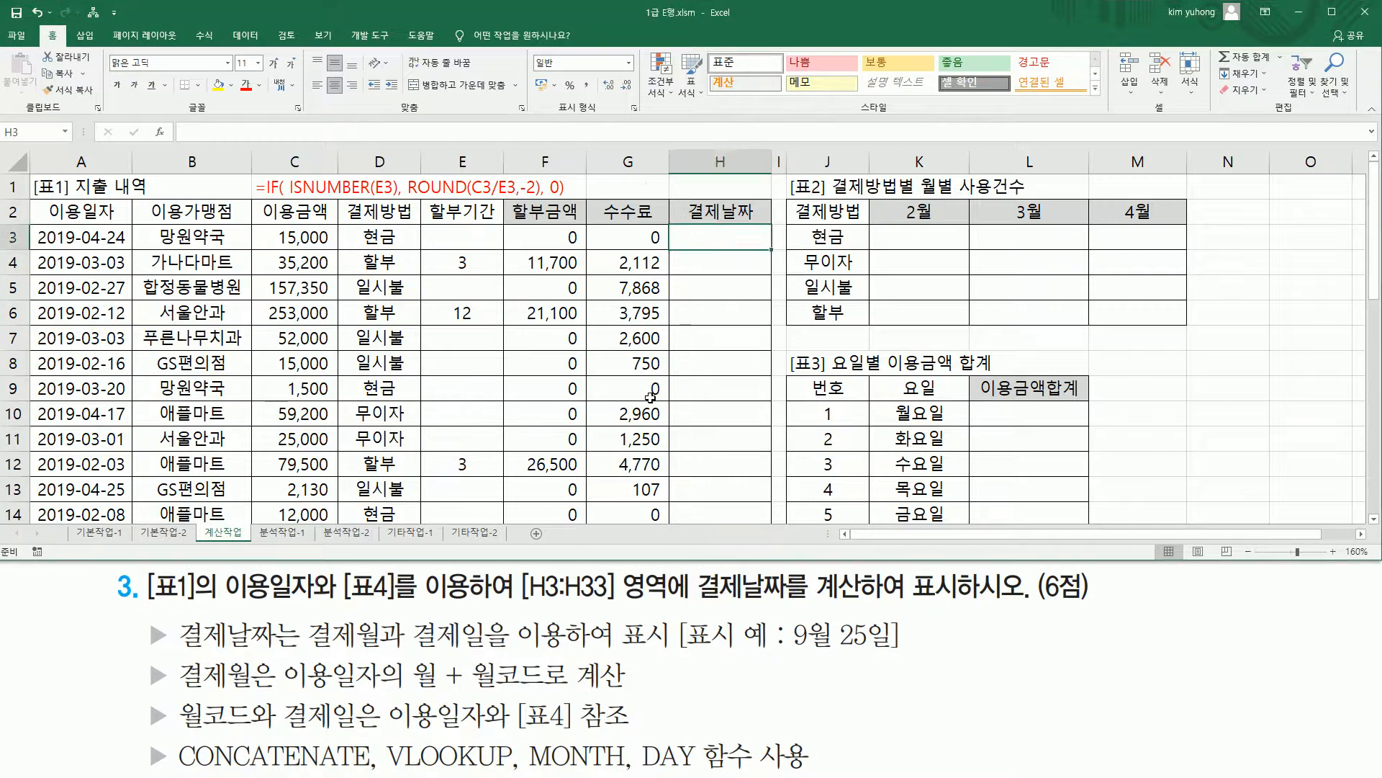
pyautogui.click(642, 397)
pyautogui.scroll(-2, 650, 396)
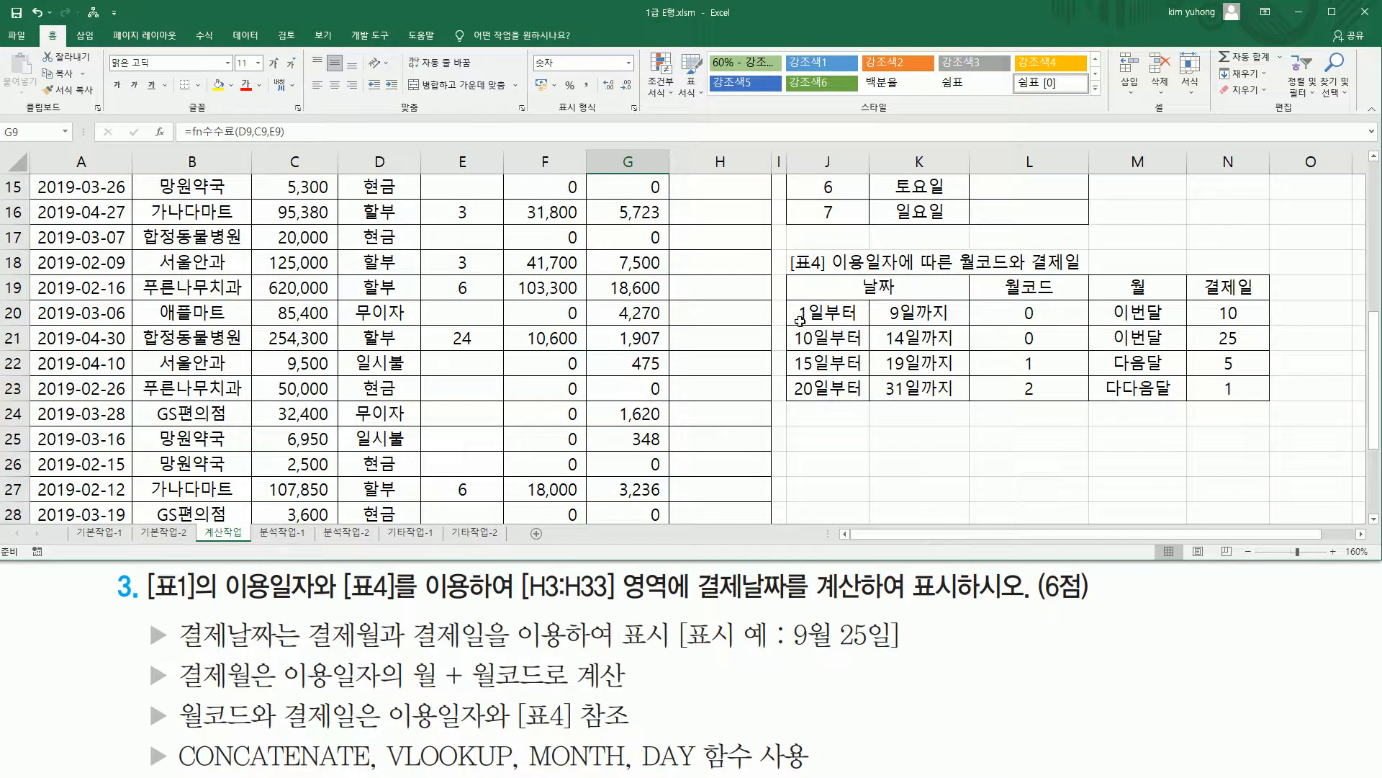
pyautogui.moveTo(785, 249)
pyautogui.mouseDown()
pyautogui.moveTo(792, 360)
pyautogui.moveTo(1273, 407)
pyautogui.mouseUp()
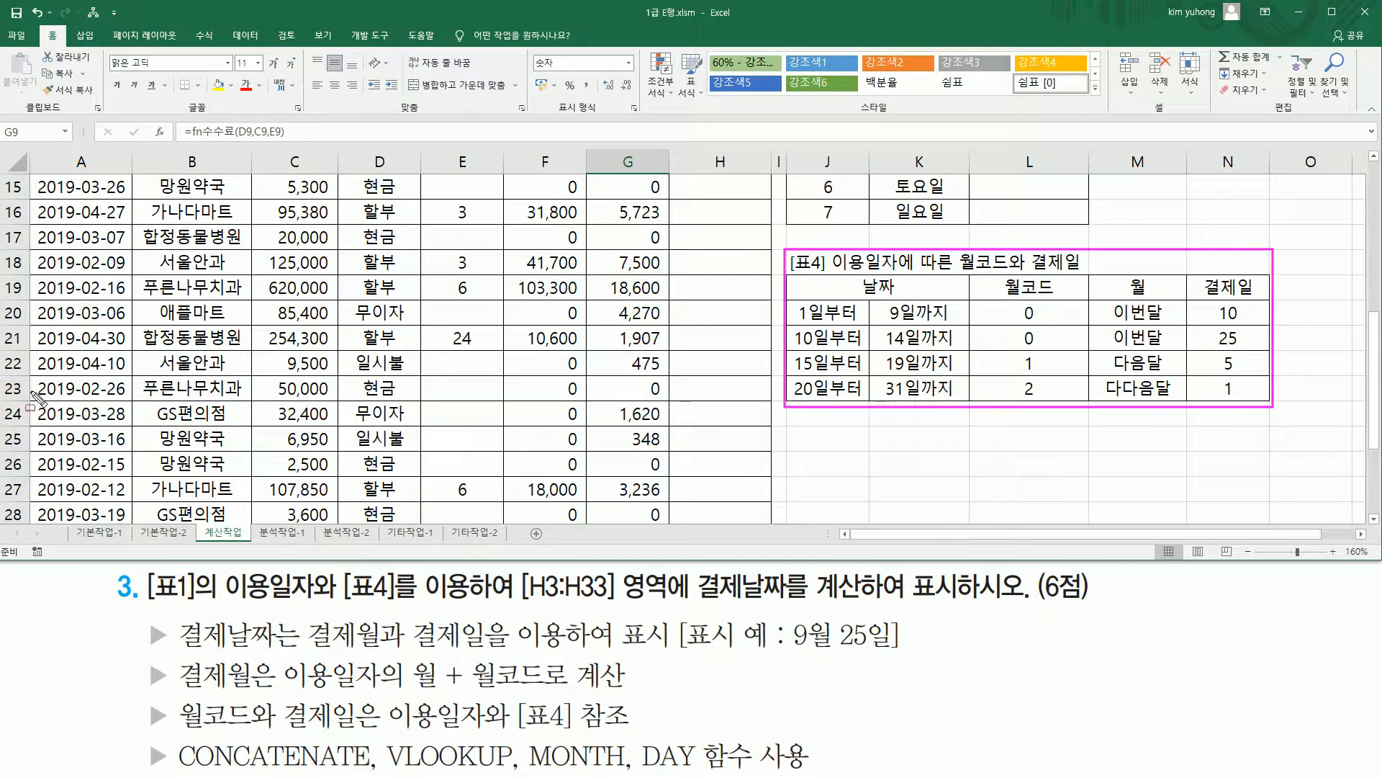
pyautogui.moveTo(41, 229)
pyautogui.mouseDown()
pyautogui.moveTo(104, 482)
pyautogui.moveTo(143, 505)
pyautogui.moveTo(131, 490)
pyautogui.mouseUp()
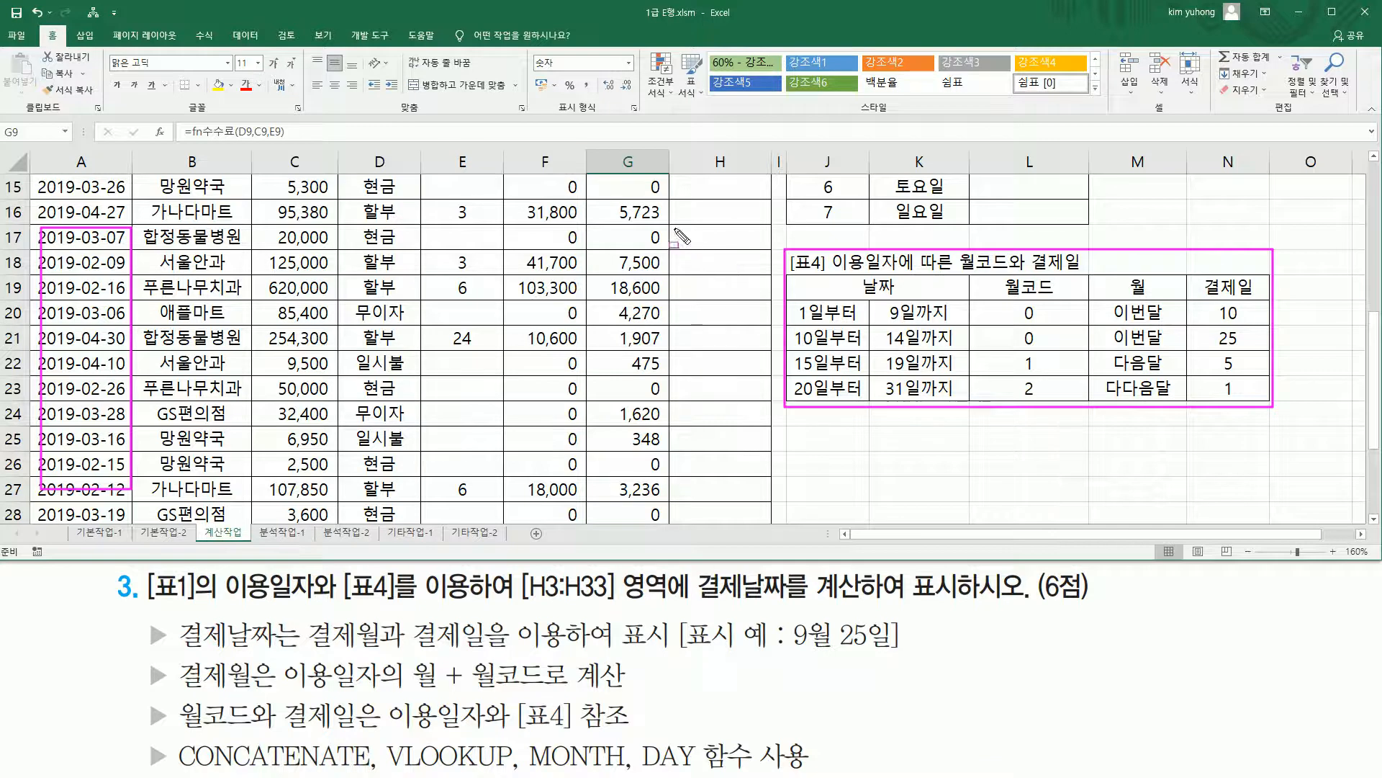
pyautogui.moveTo(678, 205)
pyautogui.mouseDown()
pyautogui.moveTo(679, 277)
pyautogui.moveTo(732, 476)
pyautogui.moveTo(763, 519)
pyautogui.mouseUp()
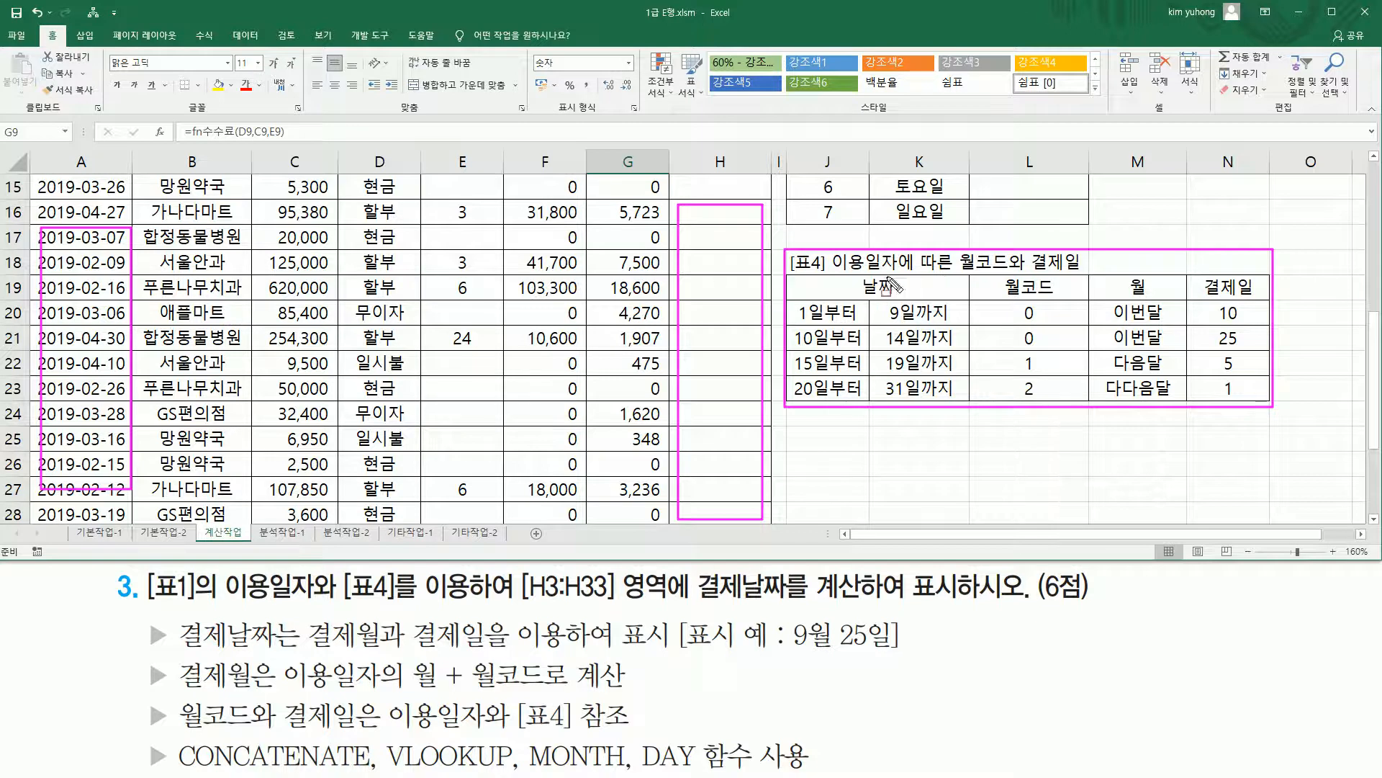
pyautogui.moveTo(832, 272); pyautogui.dragTo(1016, 285)
pyautogui.moveTo(1030, 239)
pyautogui.mouseDown()
pyautogui.moveTo(1041, 281)
pyautogui.moveTo(1086, 282)
pyautogui.mouseUp()
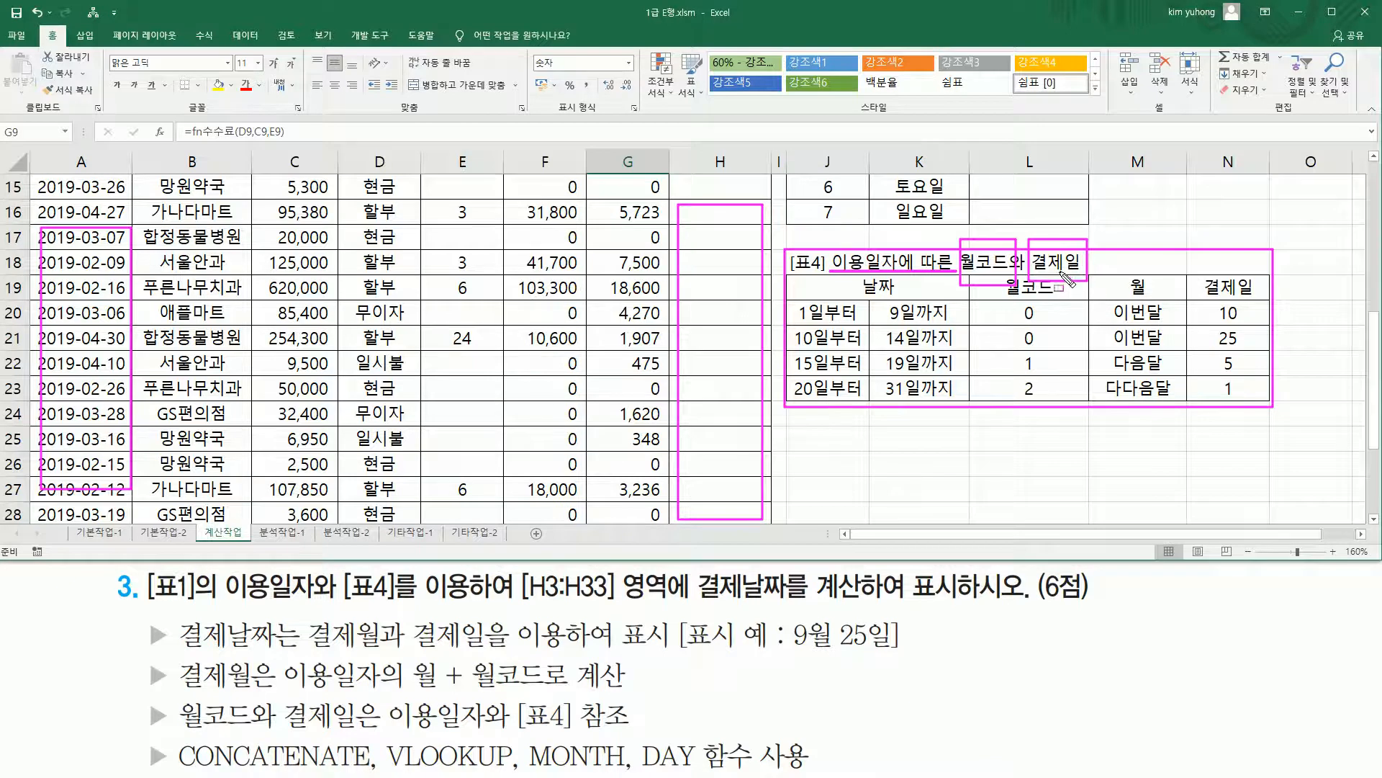
pyautogui.press('Escape')
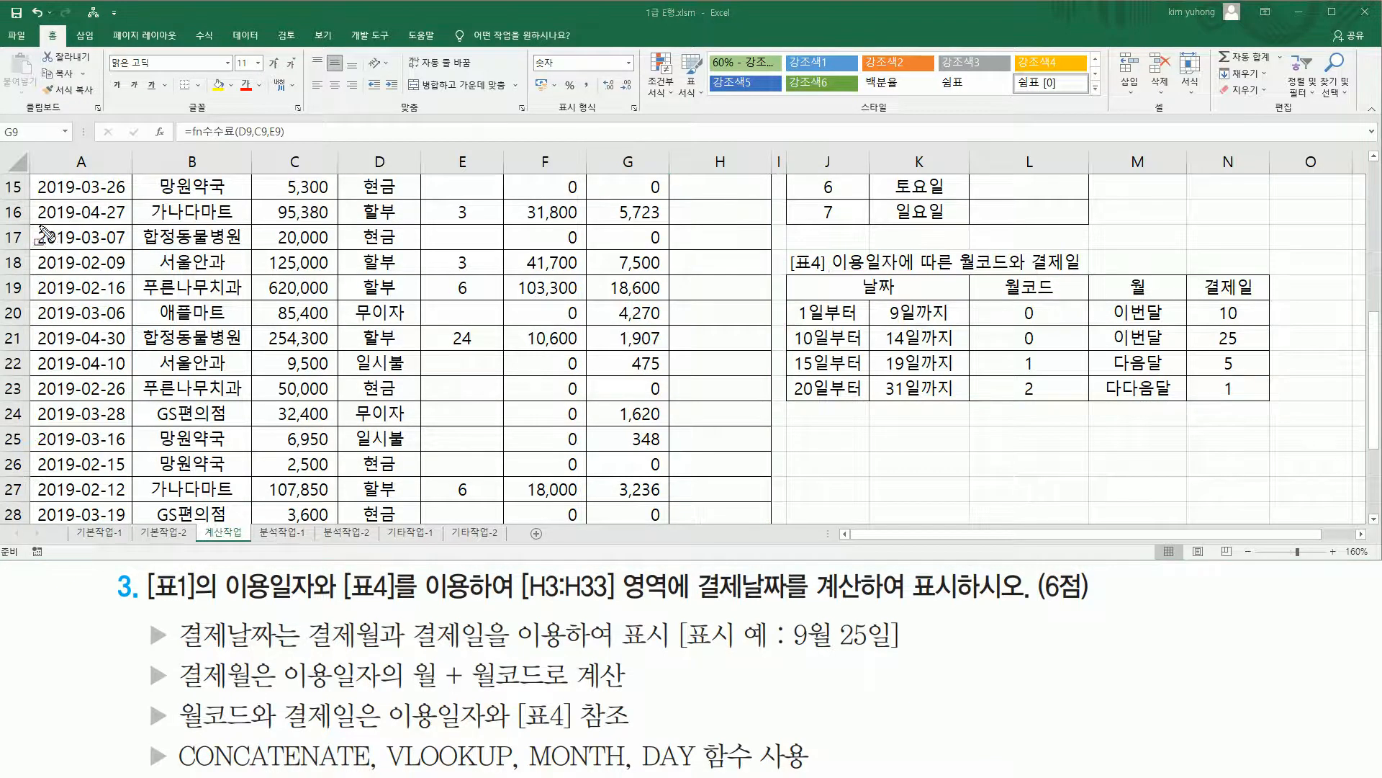
# Examine which 월 and 결제일 [표4] assigns to each of its four 날짜 ranges
pyautogui.moveTo(40, 224)
pyautogui.mouseDown()
pyautogui.moveTo(127, 251)
pyautogui.moveTo(103, 245)
pyautogui.mouseUp()
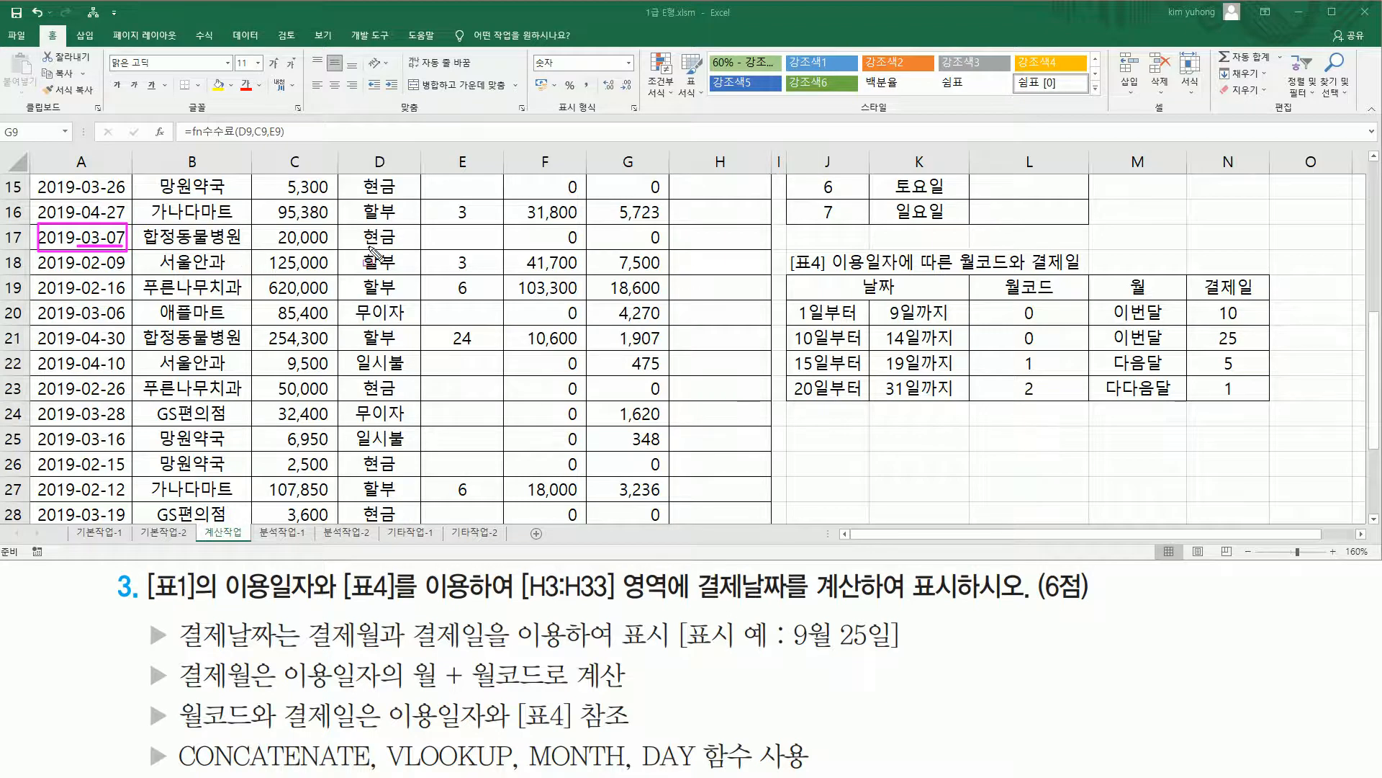
pyautogui.moveTo(673, 247)
pyautogui.mouseDown()
pyautogui.moveTo(706, 248)
pyautogui.moveTo(674, 245)
pyautogui.mouseUp()
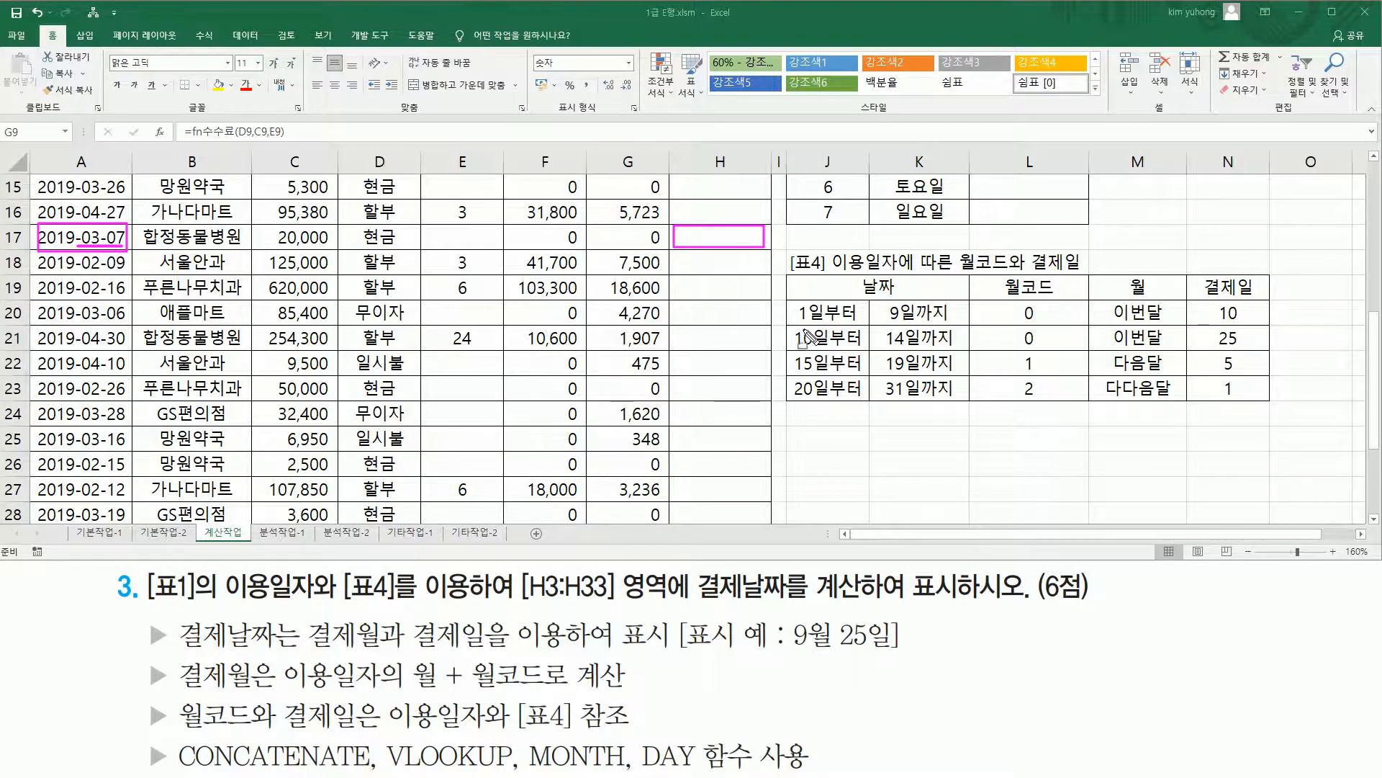
pyautogui.moveTo(792, 302); pyautogui.dragTo(957, 325)
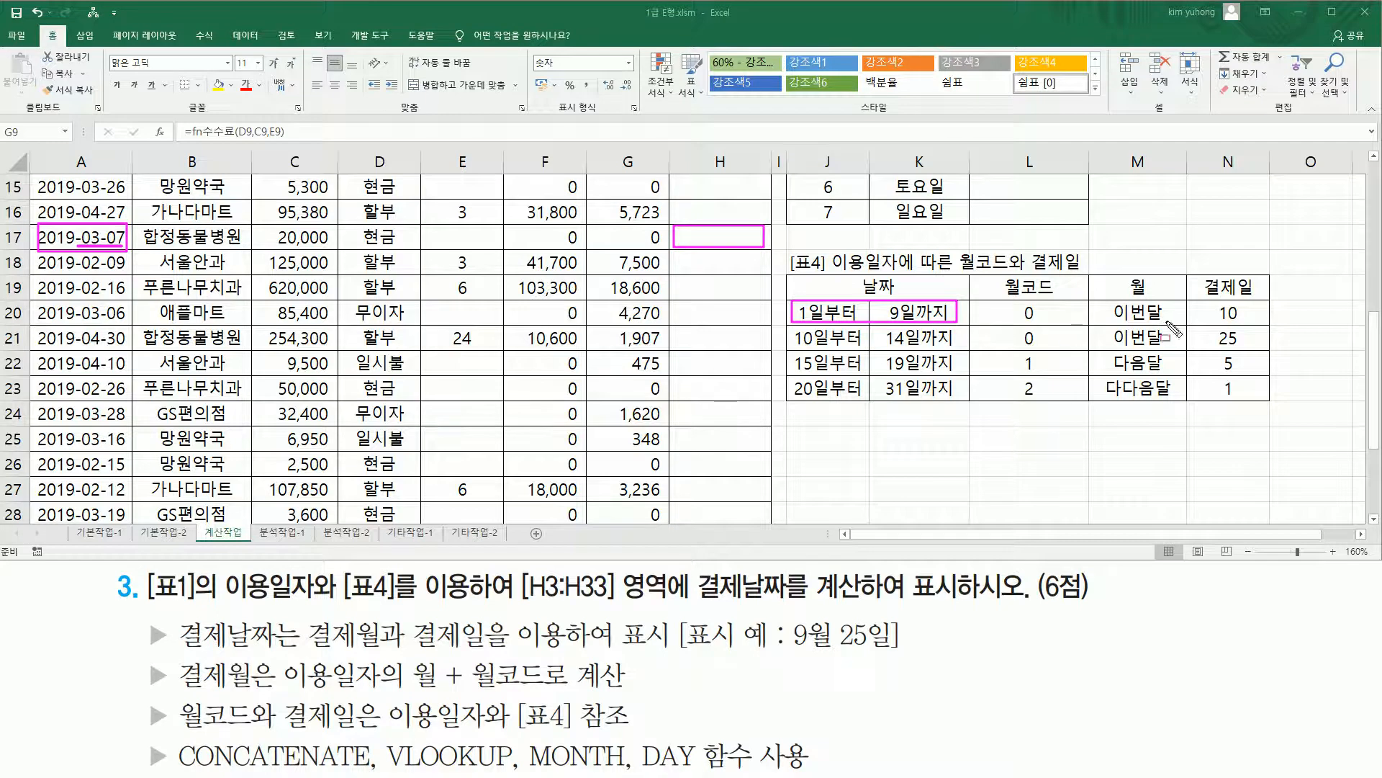
pyautogui.moveTo(1100, 336)
pyautogui.mouseDown()
pyautogui.moveTo(1260, 329)
pyautogui.moveTo(1259, 312)
pyautogui.mouseUp()
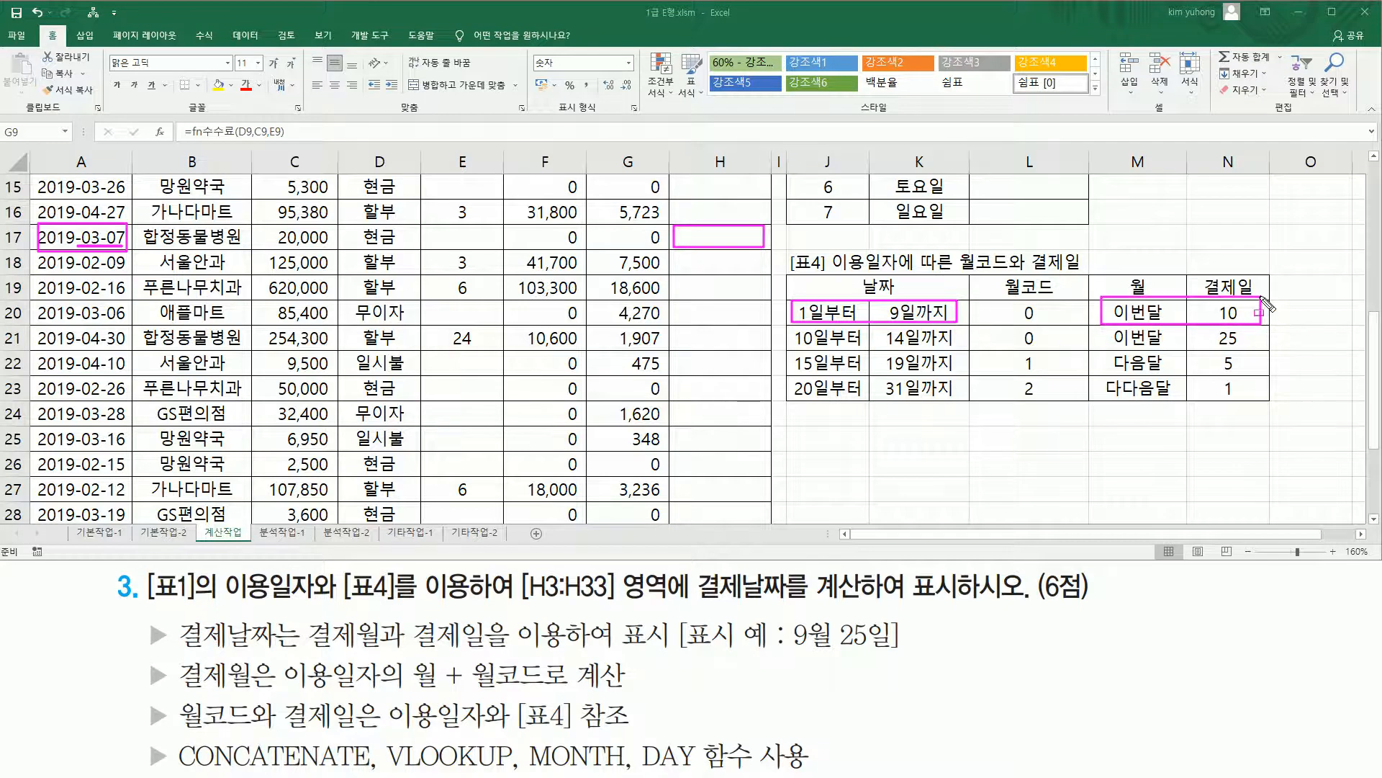
pyautogui.moveTo(790, 349)
pyautogui.mouseDown()
pyautogui.moveTo(936, 353)
pyautogui.moveTo(788, 325)
pyautogui.moveTo(965, 330)
pyautogui.mouseUp()
pyautogui.moveTo(1106, 349)
pyautogui.mouseDown()
pyautogui.moveTo(1237, 350)
pyautogui.moveTo(1252, 324)
pyautogui.moveTo(1260, 347)
pyautogui.mouseUp()
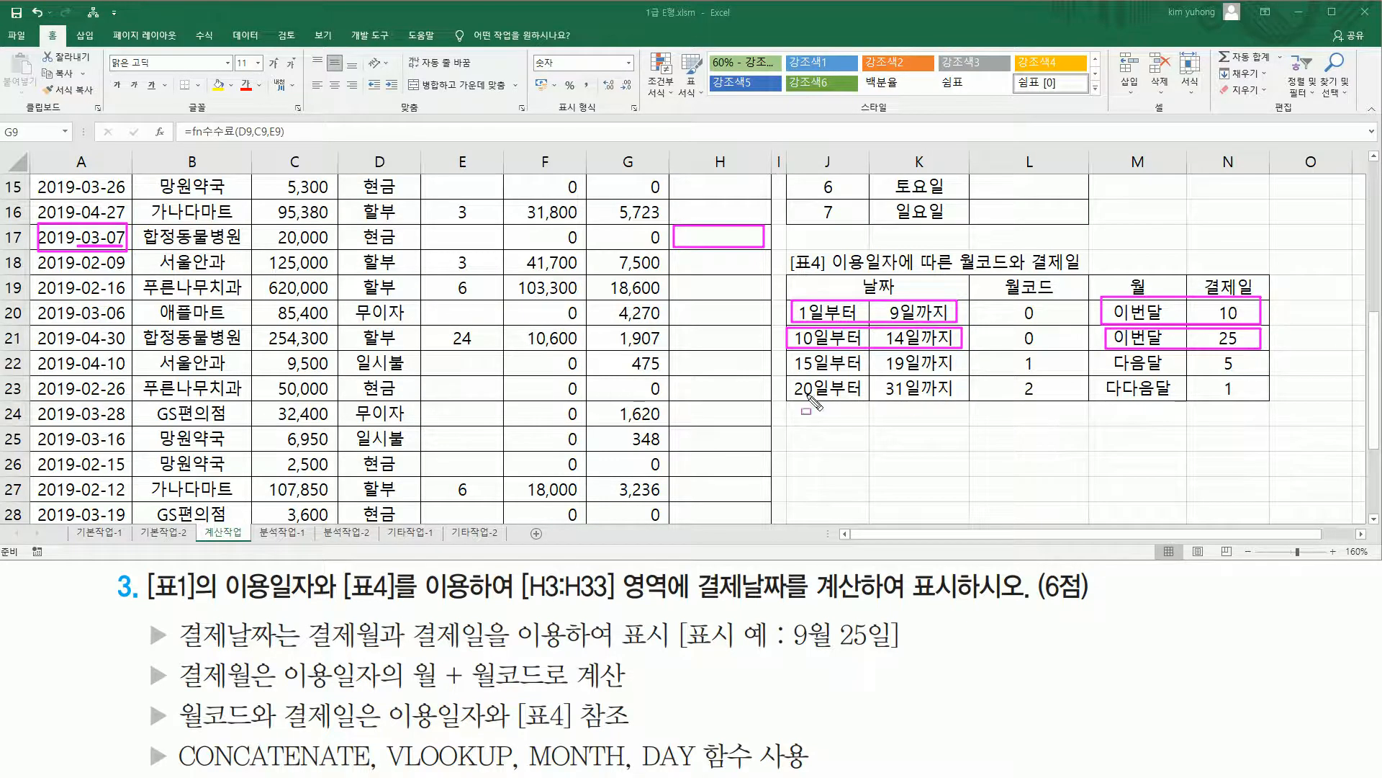
pyautogui.moveTo(790, 374)
pyautogui.mouseDown()
pyautogui.moveTo(958, 372)
pyautogui.moveTo(791, 352)
pyautogui.moveTo(960, 357)
pyautogui.mouseUp()
pyautogui.moveTo(1143, 382)
pyautogui.mouseDown()
pyautogui.moveTo(1107, 353)
pyautogui.moveTo(1258, 351)
pyautogui.moveTo(1260, 375)
pyautogui.mouseUp()
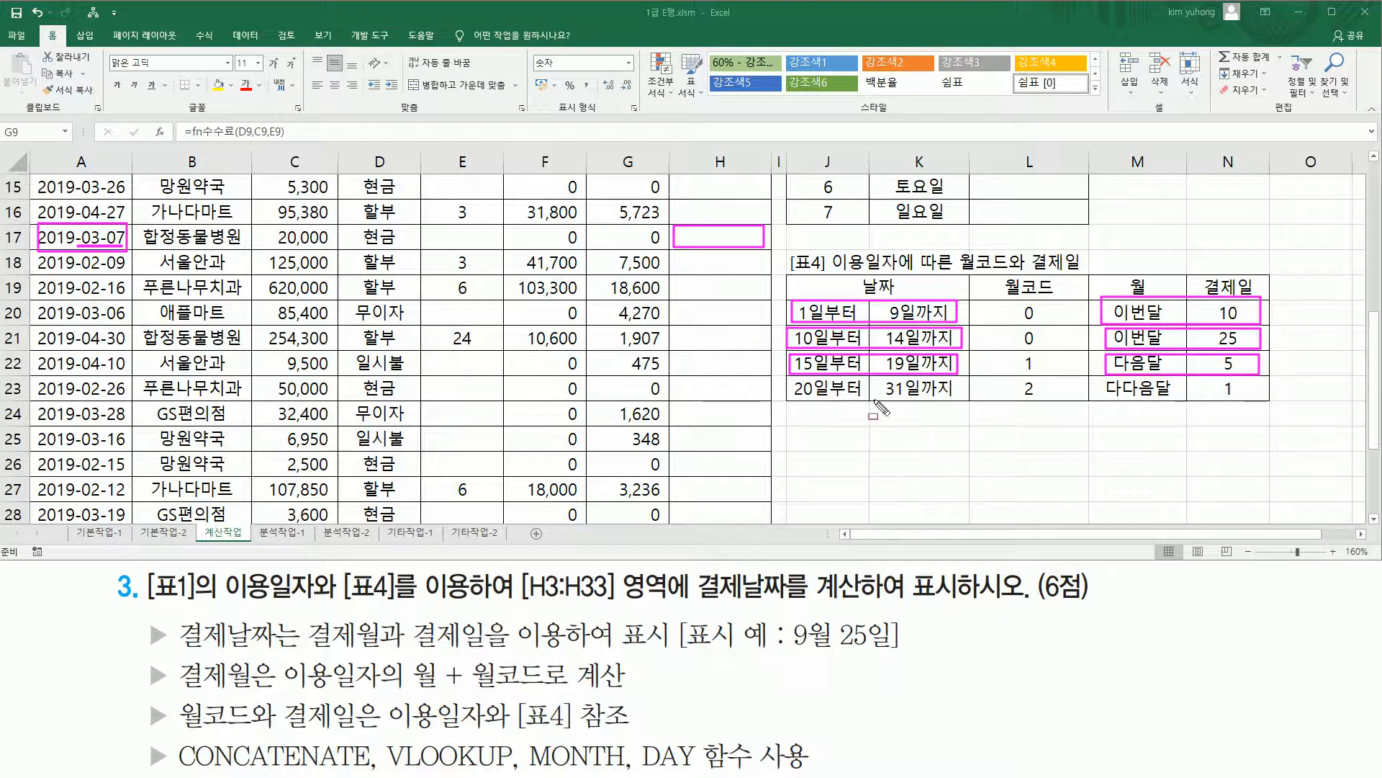
pyautogui.moveTo(789, 401)
pyautogui.mouseDown()
pyautogui.moveTo(965, 400)
pyautogui.moveTo(964, 383)
pyautogui.mouseUp()
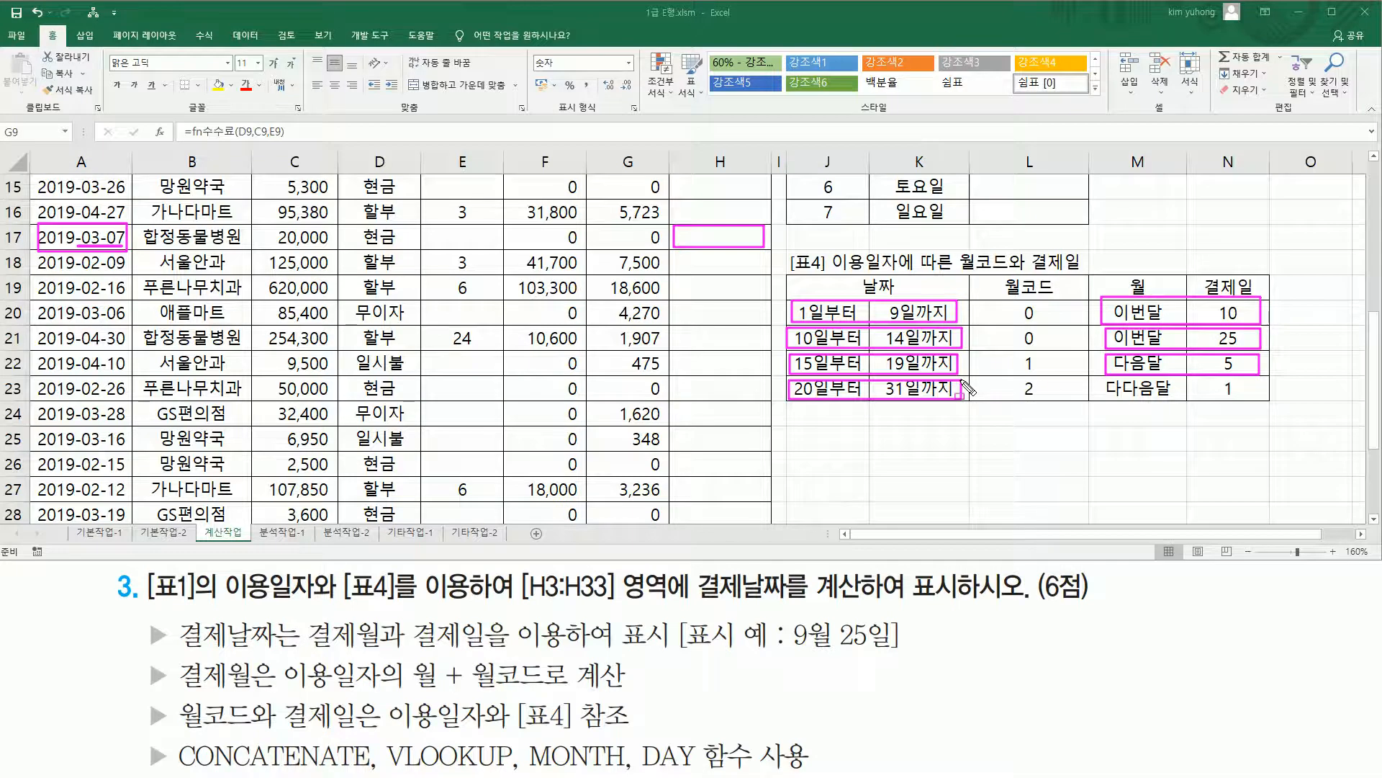
pyautogui.moveTo(1106, 403)
pyautogui.mouseDown()
pyautogui.moveTo(1257, 401)
pyautogui.moveTo(1260, 382)
pyautogui.mouseUp()
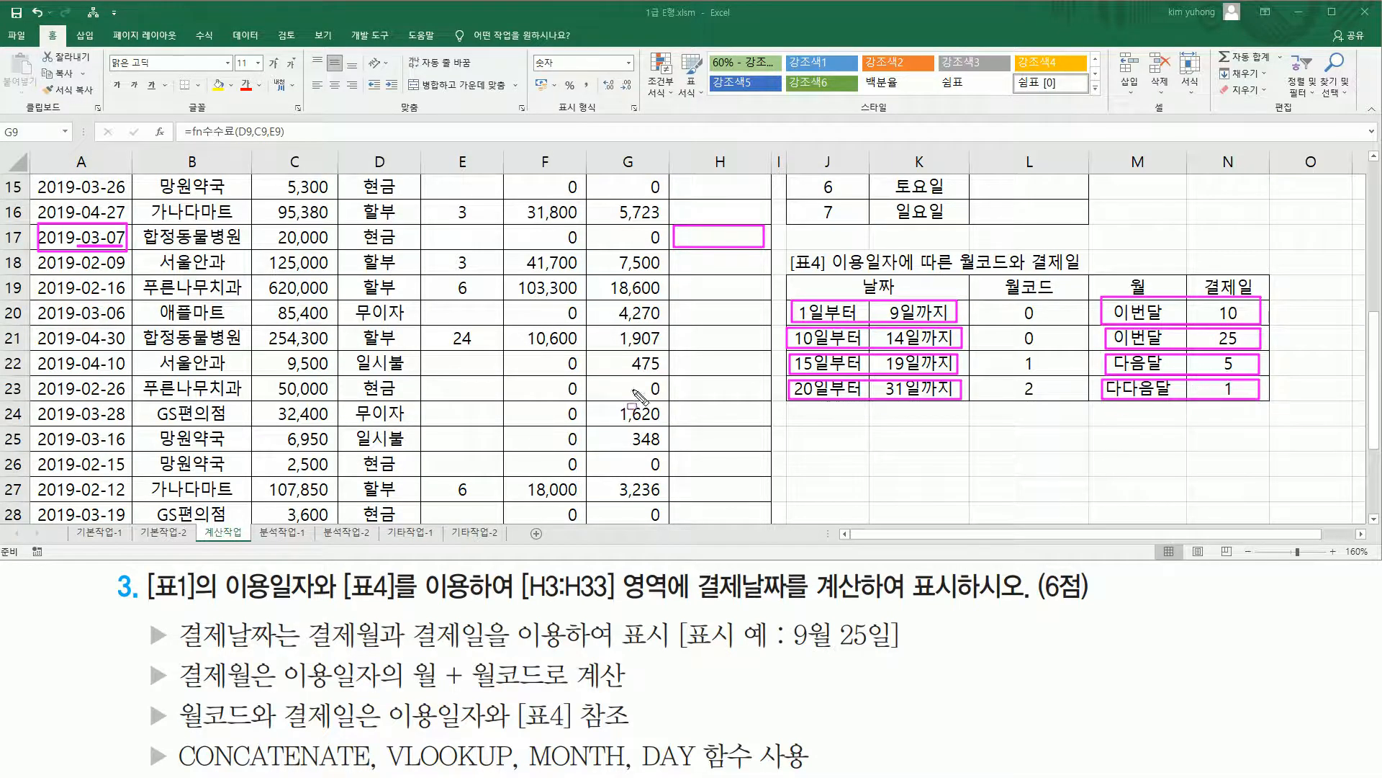
pyautogui.moveTo(74, 224)
pyautogui.mouseDown()
pyautogui.moveTo(104, 223)
pyautogui.moveTo(127, 248)
pyautogui.mouseUp()
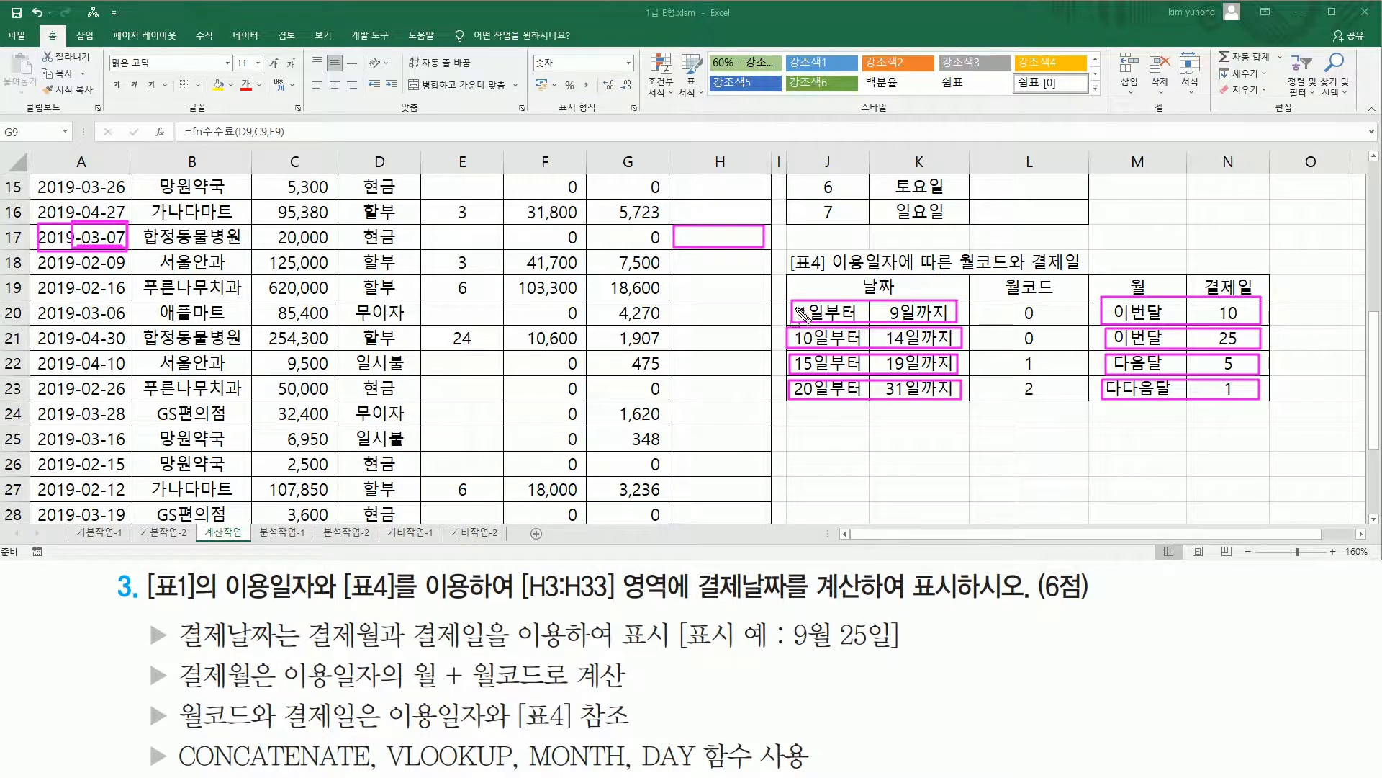
pyautogui.moveTo(794, 298)
pyautogui.mouseDown()
pyautogui.moveTo(822, 321)
pyautogui.moveTo(957, 321)
pyautogui.mouseUp()
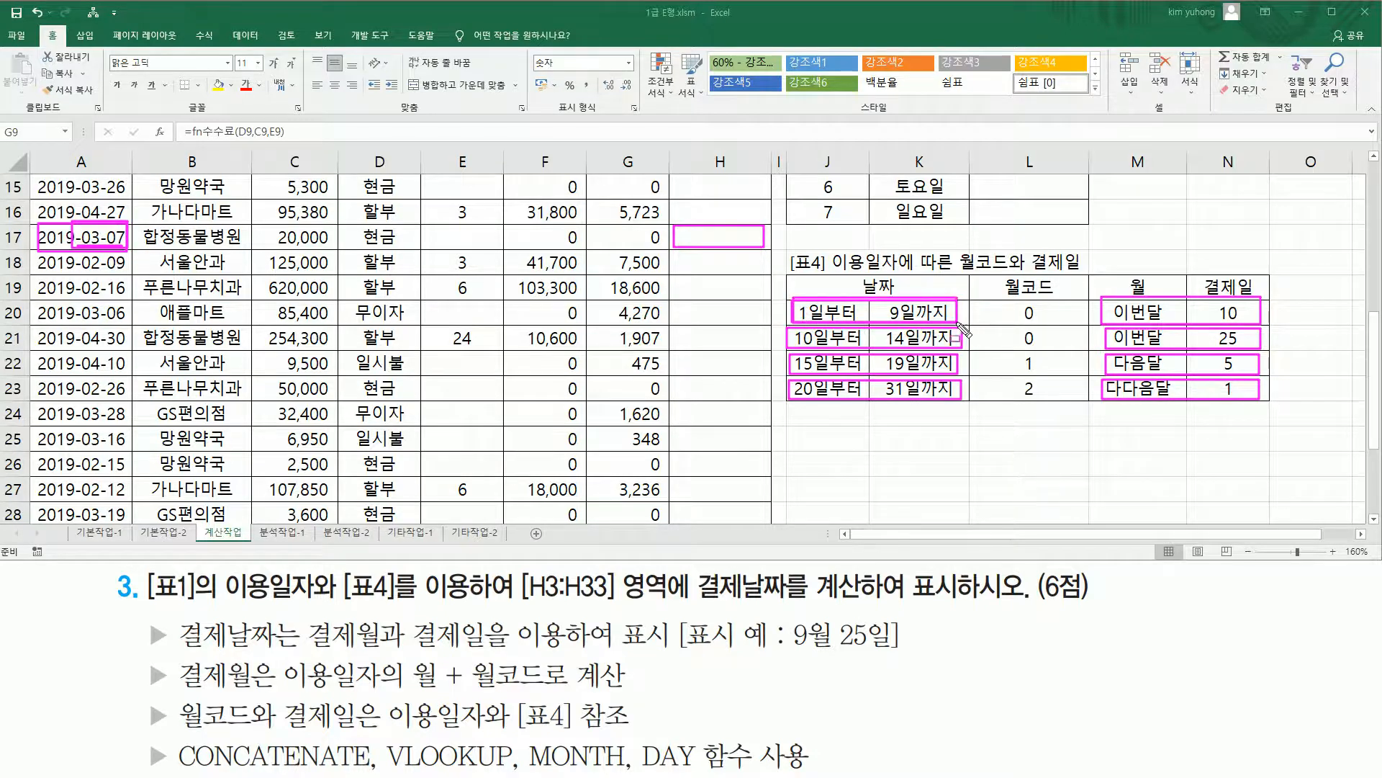
pyautogui.press('Escape')
# Compare the 이용일자 in row 17 with the 1일부터 9일까지 row of [표4] for its 월 and 결제일
pyautogui.moveTo(788, 299)
pyautogui.mouseDown()
pyautogui.moveTo(813, 322)
pyautogui.moveTo(978, 324)
pyautogui.moveTo(959, 325)
pyautogui.mouseUp()
pyautogui.moveTo(37, 224)
pyautogui.mouseDown()
pyautogui.moveTo(65, 253)
pyautogui.moveTo(126, 254)
pyautogui.mouseUp()
pyautogui.moveTo(243, 248); pyautogui.dragTo(306, 249)
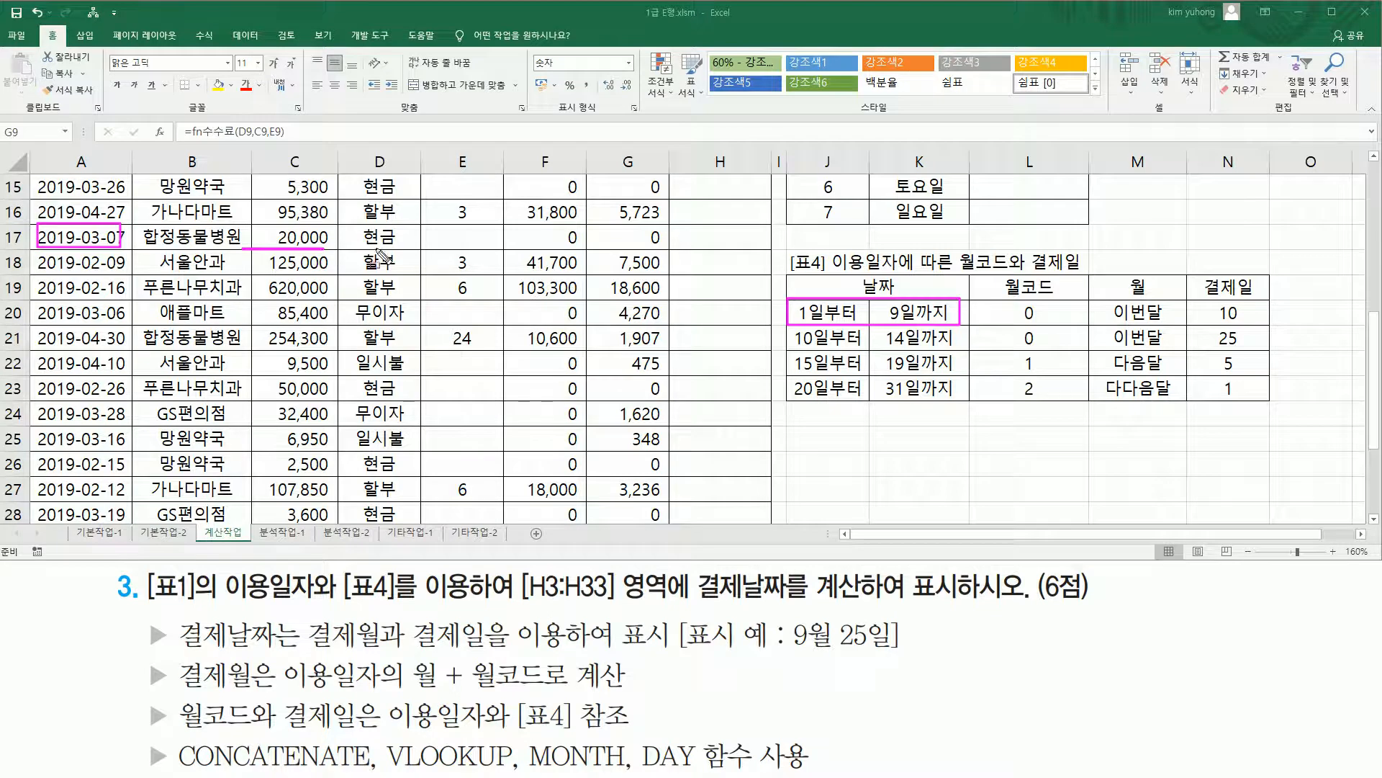
pyautogui.moveTo(249, 223)
pyautogui.mouseDown()
pyautogui.moveTo(327, 223)
pyautogui.moveTo(340, 248)
pyautogui.mouseUp()
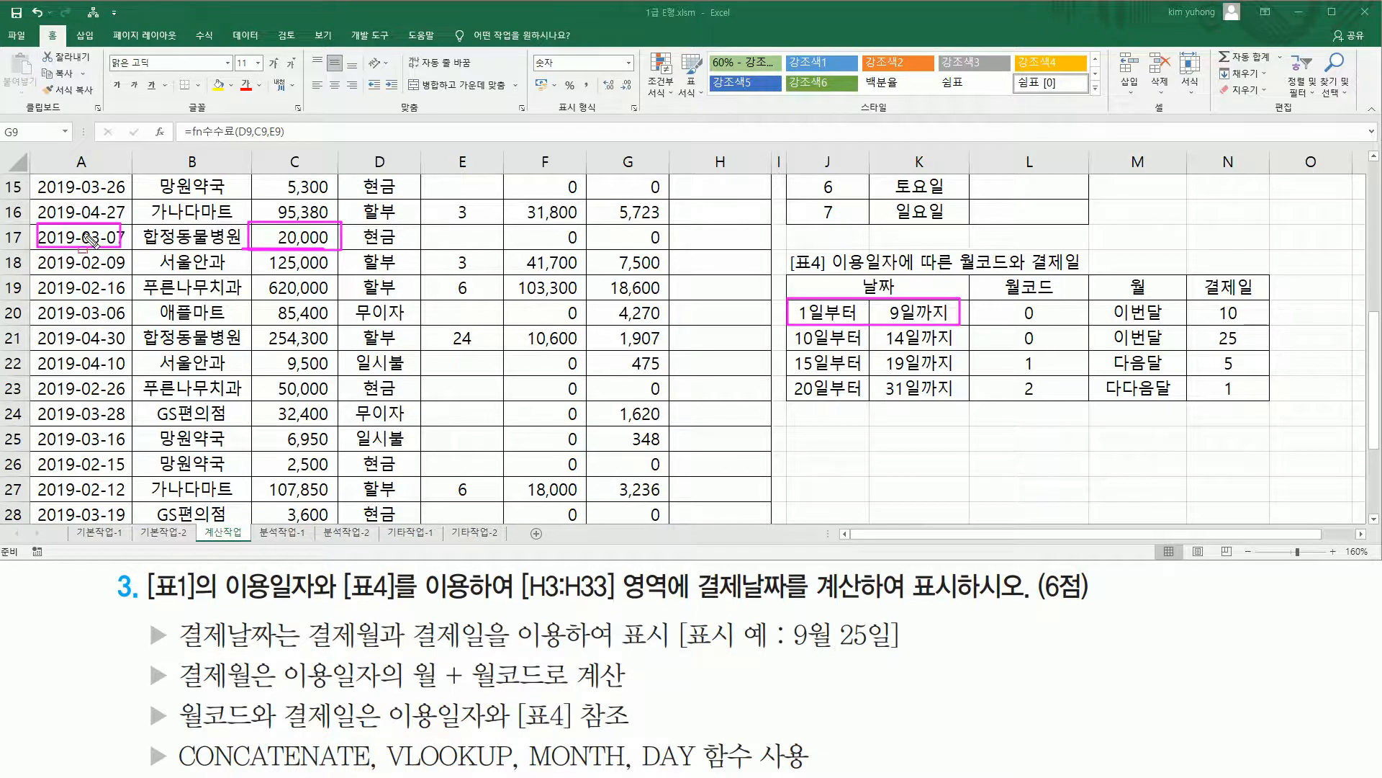
pyautogui.moveTo(79, 226)
pyautogui.mouseDown()
pyautogui.moveTo(130, 249)
pyautogui.moveTo(123, 225)
pyautogui.mouseUp()
pyautogui.moveTo(1106, 322)
pyautogui.mouseDown()
pyautogui.moveTo(1266, 322)
pyautogui.moveTo(1259, 302)
pyautogui.moveTo(1107, 322)
pyautogui.mouseUp()
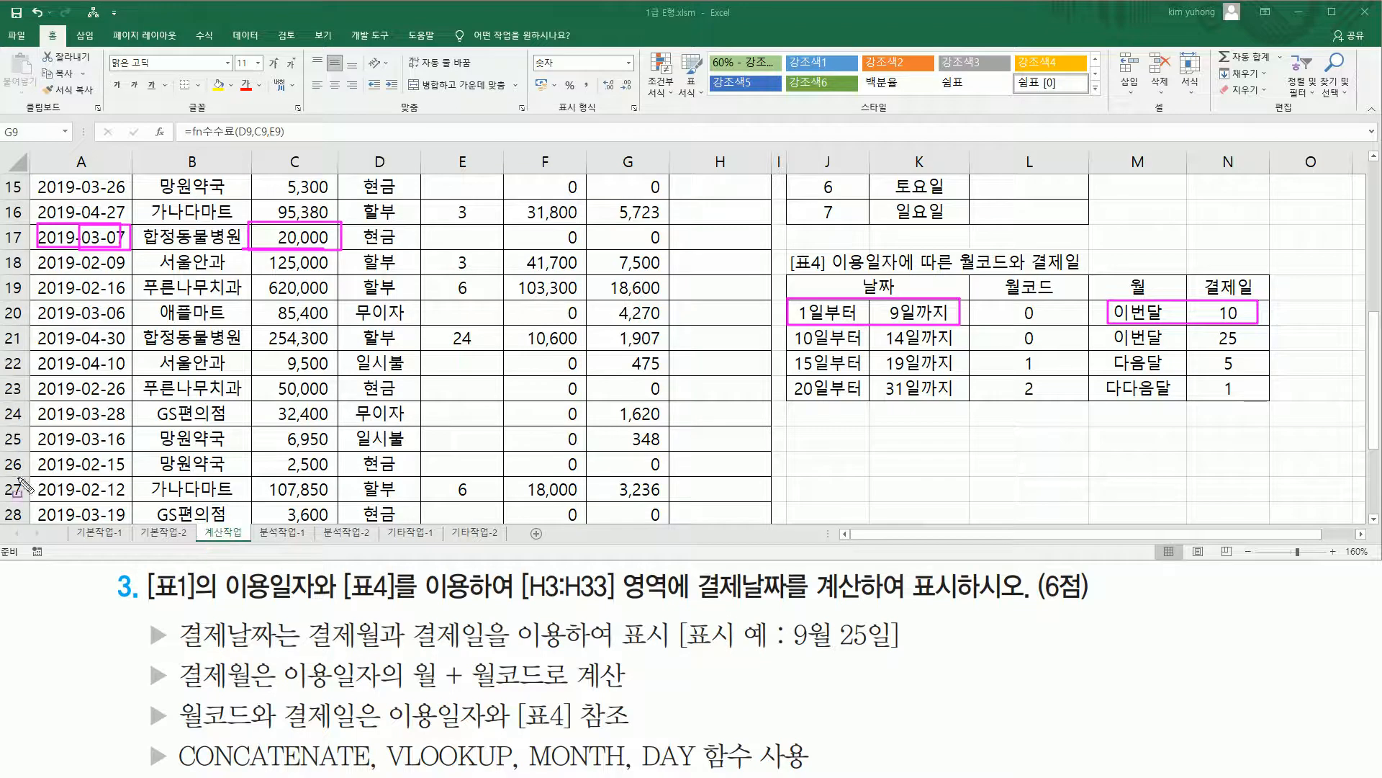
# Match the 이용일자 in rows 27, 19 and 24 to their 날짜 ranges, 월 and 결제일 in [표4]
pyautogui.moveTo(30, 477)
pyautogui.mouseDown()
pyautogui.moveTo(32, 502)
pyautogui.moveTo(133, 479)
pyautogui.moveTo(131, 502)
pyautogui.mouseUp()
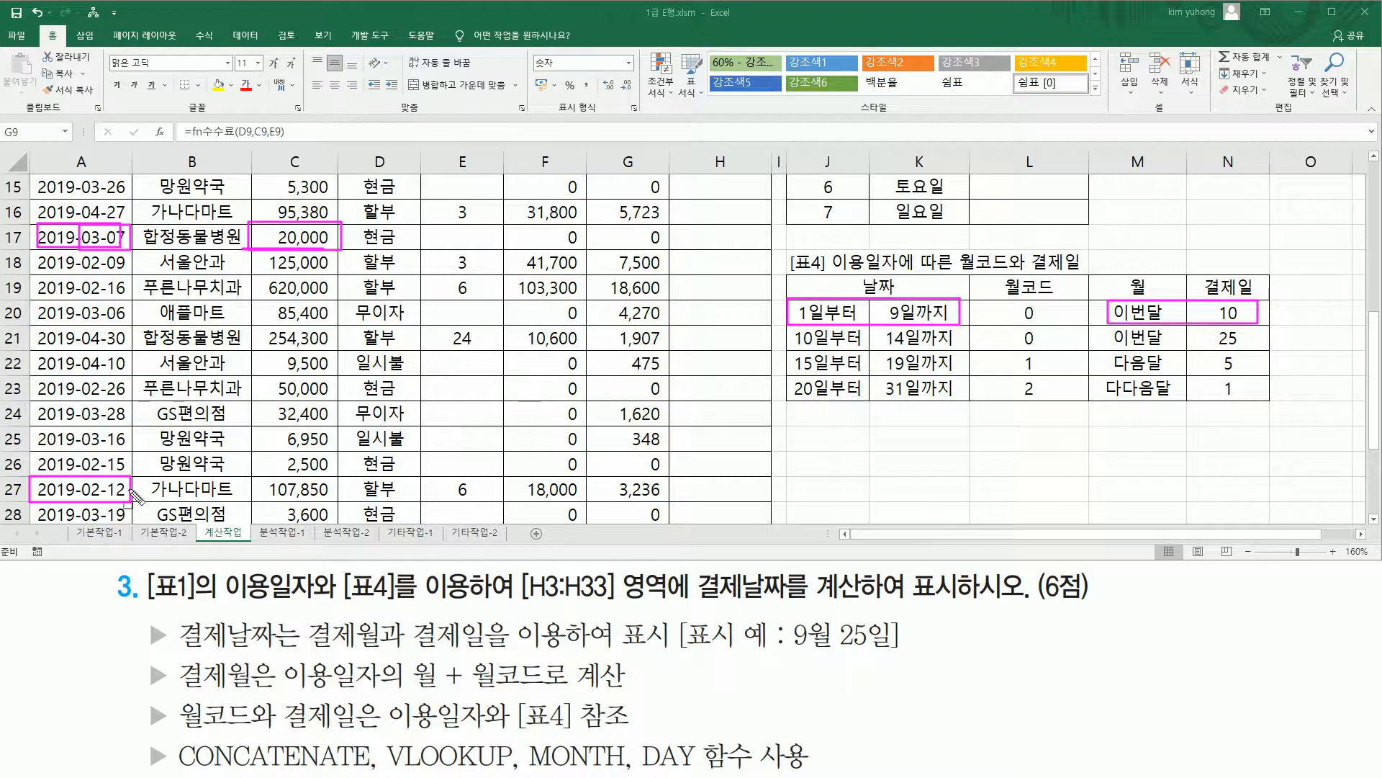
pyautogui.moveTo(789, 354)
pyautogui.mouseDown()
pyautogui.moveTo(957, 350)
pyautogui.moveTo(792, 328)
pyautogui.moveTo(955, 339)
pyautogui.mouseUp()
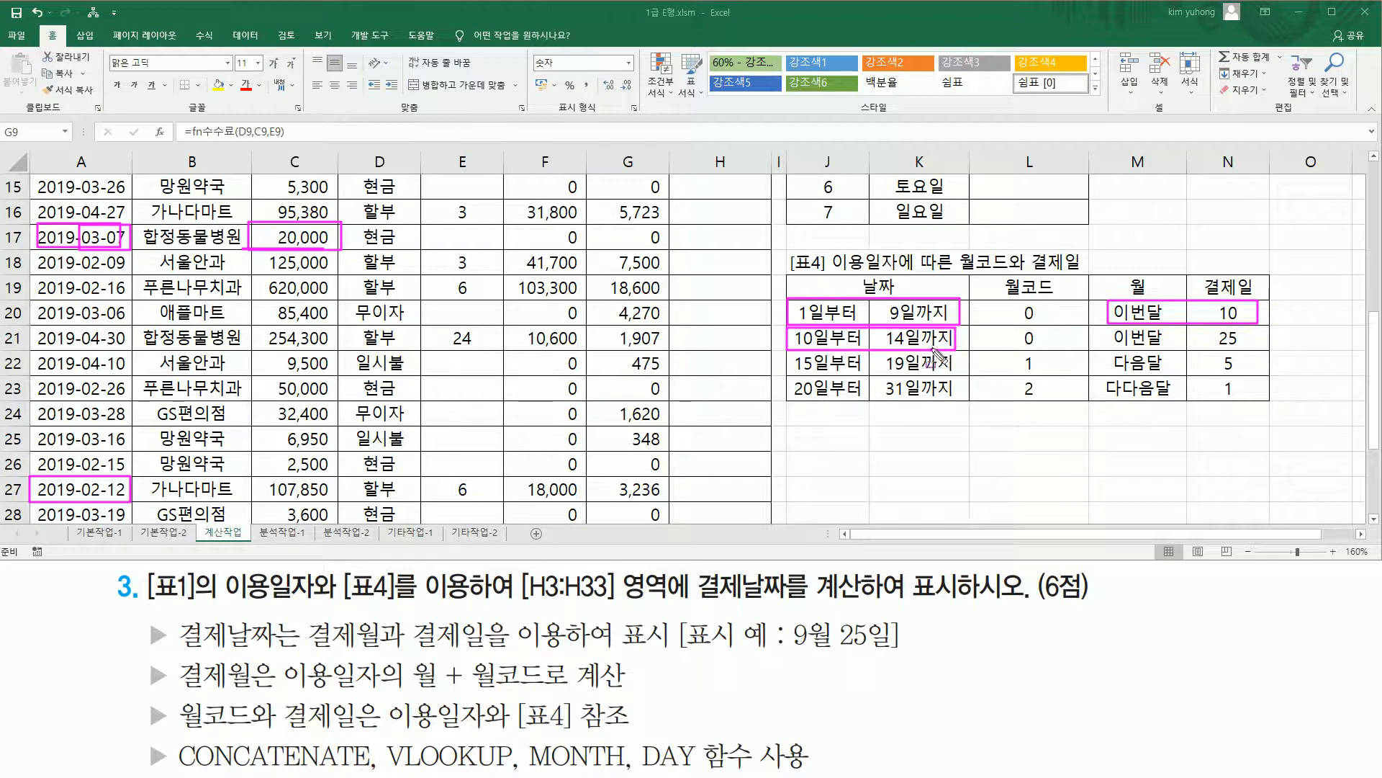
pyautogui.moveTo(1109, 346); pyautogui.dragTo(1252, 339)
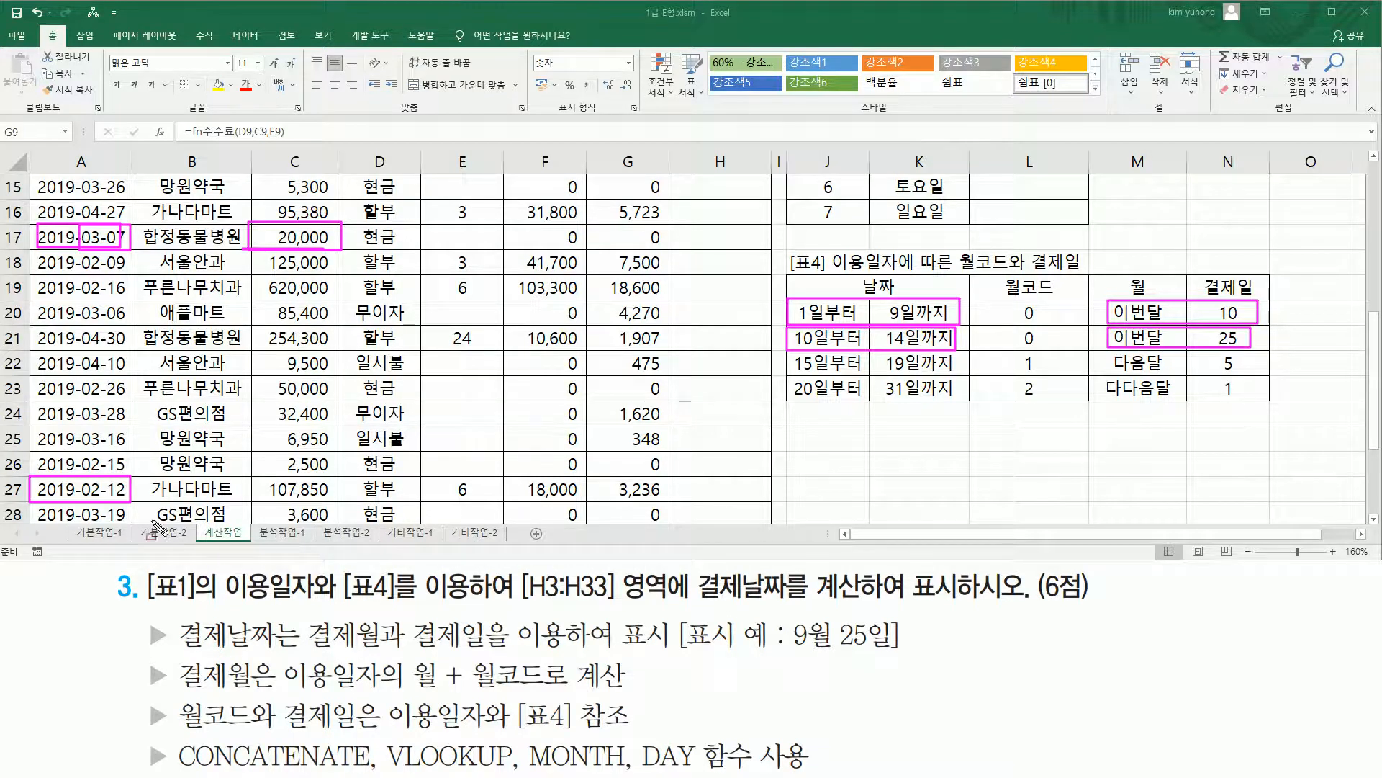
pyautogui.moveTo(76, 478); pyautogui.dragTo(93, 504)
pyautogui.moveTo(31, 276); pyautogui.dragTo(131, 300)
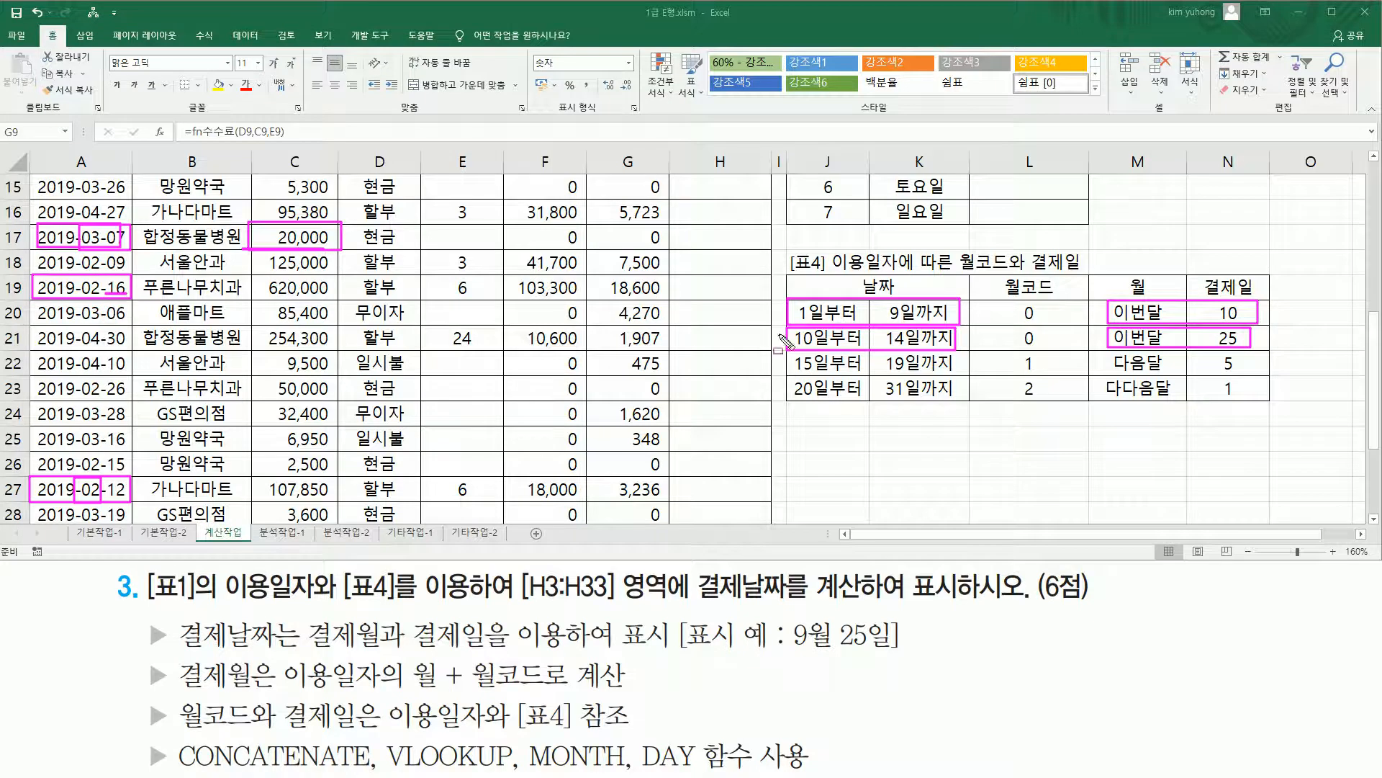
pyautogui.moveTo(792, 385)
pyautogui.mouseDown()
pyautogui.moveTo(952, 391)
pyautogui.moveTo(792, 356)
pyautogui.moveTo(957, 366)
pyautogui.mouseUp()
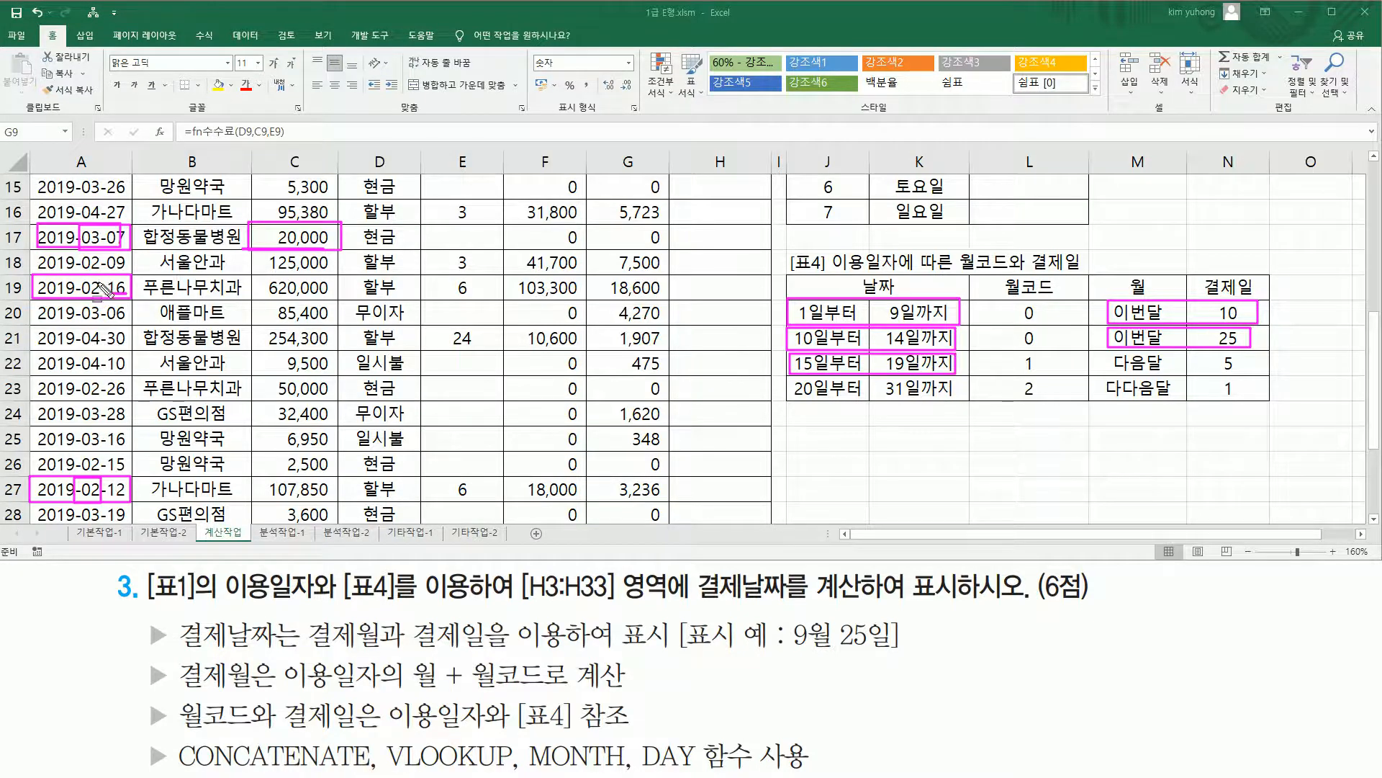
pyautogui.moveTo(1111, 353)
pyautogui.mouseDown()
pyautogui.moveTo(1249, 373)
pyautogui.moveTo(1113, 353)
pyautogui.moveTo(1252, 353)
pyautogui.mouseUp()
pyautogui.moveTo(101, 298)
pyautogui.mouseDown()
pyautogui.moveTo(75, 291)
pyautogui.moveTo(103, 278)
pyautogui.moveTo(103, 298)
pyautogui.mouseUp()
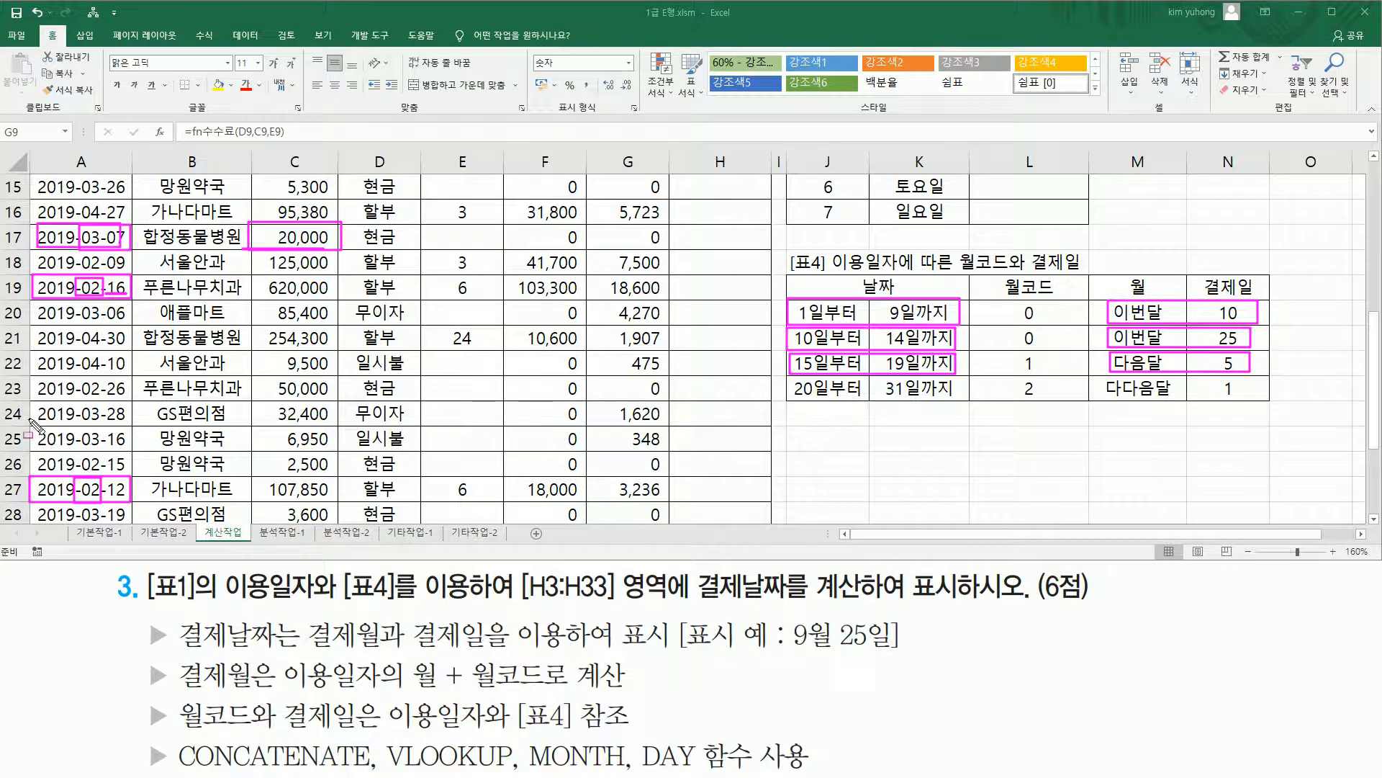
pyautogui.moveTo(45, 430); pyautogui.dragTo(121, 428)
pyautogui.moveTo(796, 404); pyautogui.dragTo(962, 391)
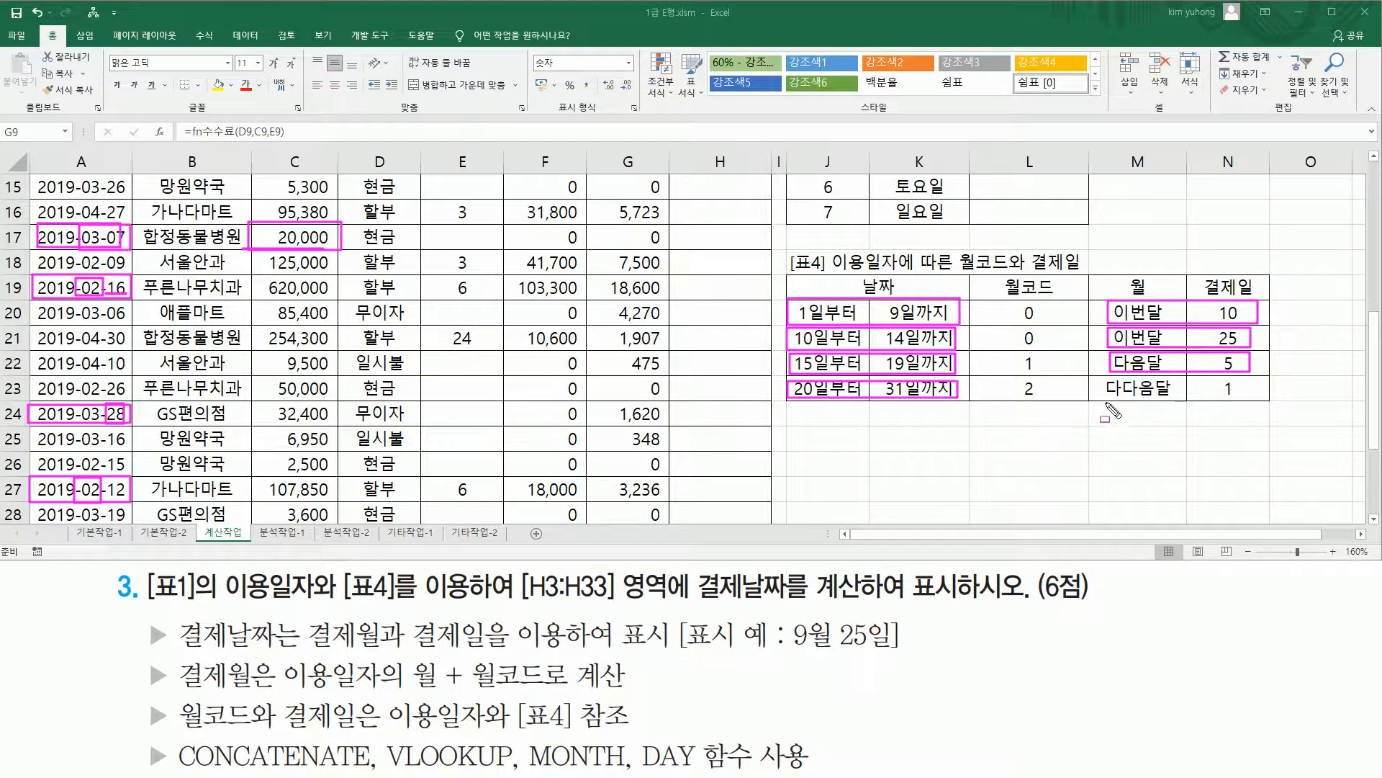
pyautogui.moveTo(1104, 401); pyautogui.dragTo(1247, 380)
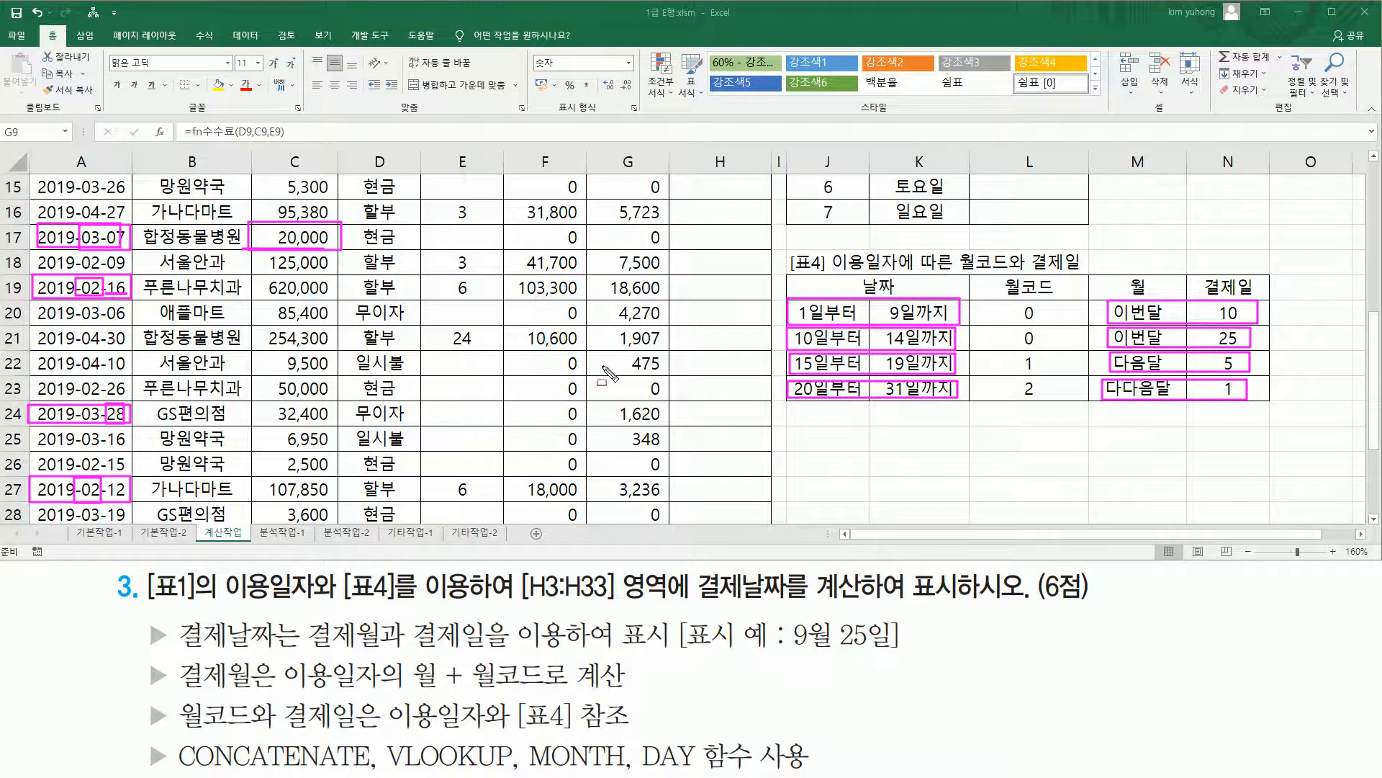
# Review the 결제월 rule for column H, 이용일자의 월 + 월코드, against the 월코드 and 결제일 columns
pyautogui.moveTo(683, 201)
pyautogui.mouseDown()
pyautogui.moveTo(742, 512)
pyautogui.moveTo(753, 516)
pyautogui.mouseUp()
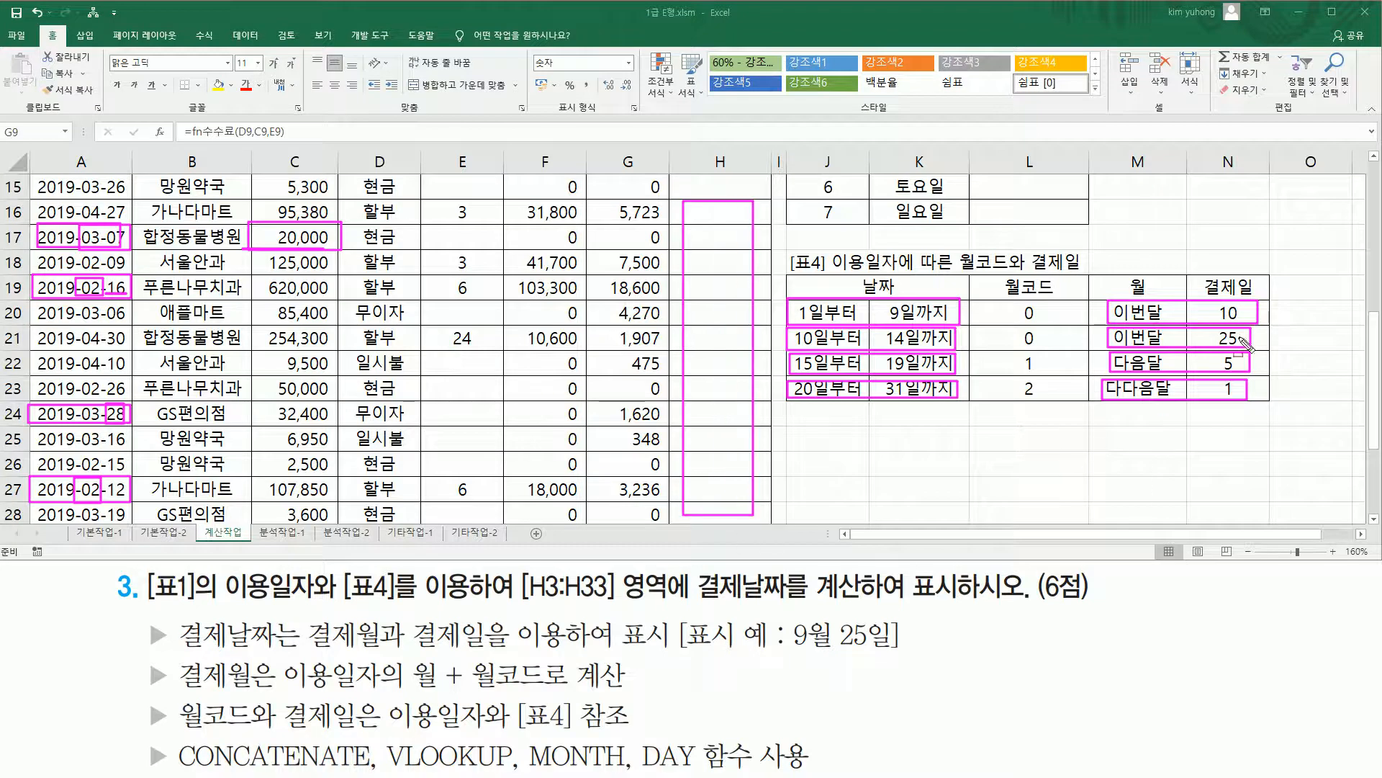
pyautogui.moveTo(1200, 272)
pyautogui.mouseDown()
pyautogui.moveTo(1198, 346)
pyautogui.moveTo(1198, 273)
pyautogui.mouseUp()
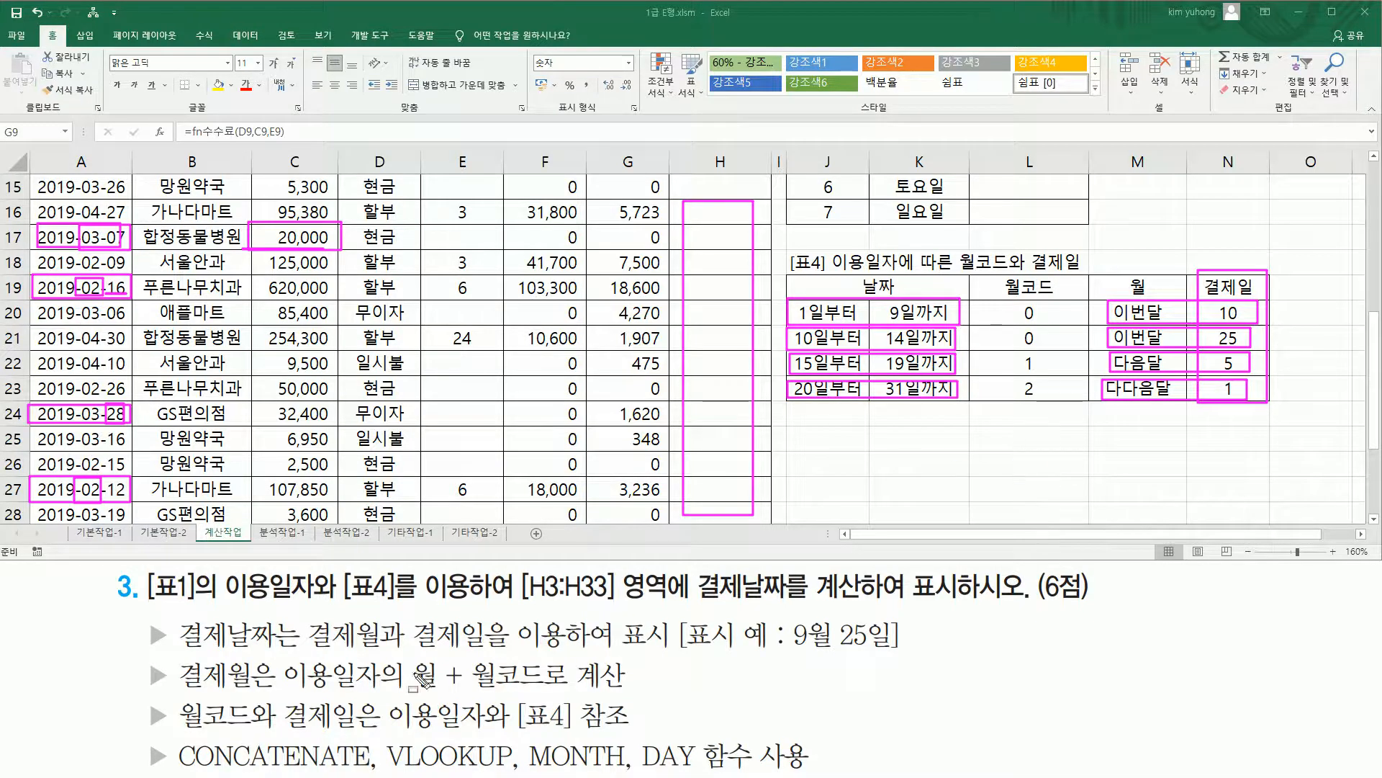
pyautogui.moveTo(180, 689)
pyautogui.mouseDown()
pyautogui.moveTo(257, 689)
pyautogui.moveTo(257, 660)
pyautogui.moveTo(307, 690)
pyautogui.moveTo(396, 689)
pyautogui.moveTo(428, 669)
pyautogui.moveTo(435, 699)
pyautogui.moveTo(441, 655)
pyautogui.moveTo(565, 689)
pyautogui.mouseUp()
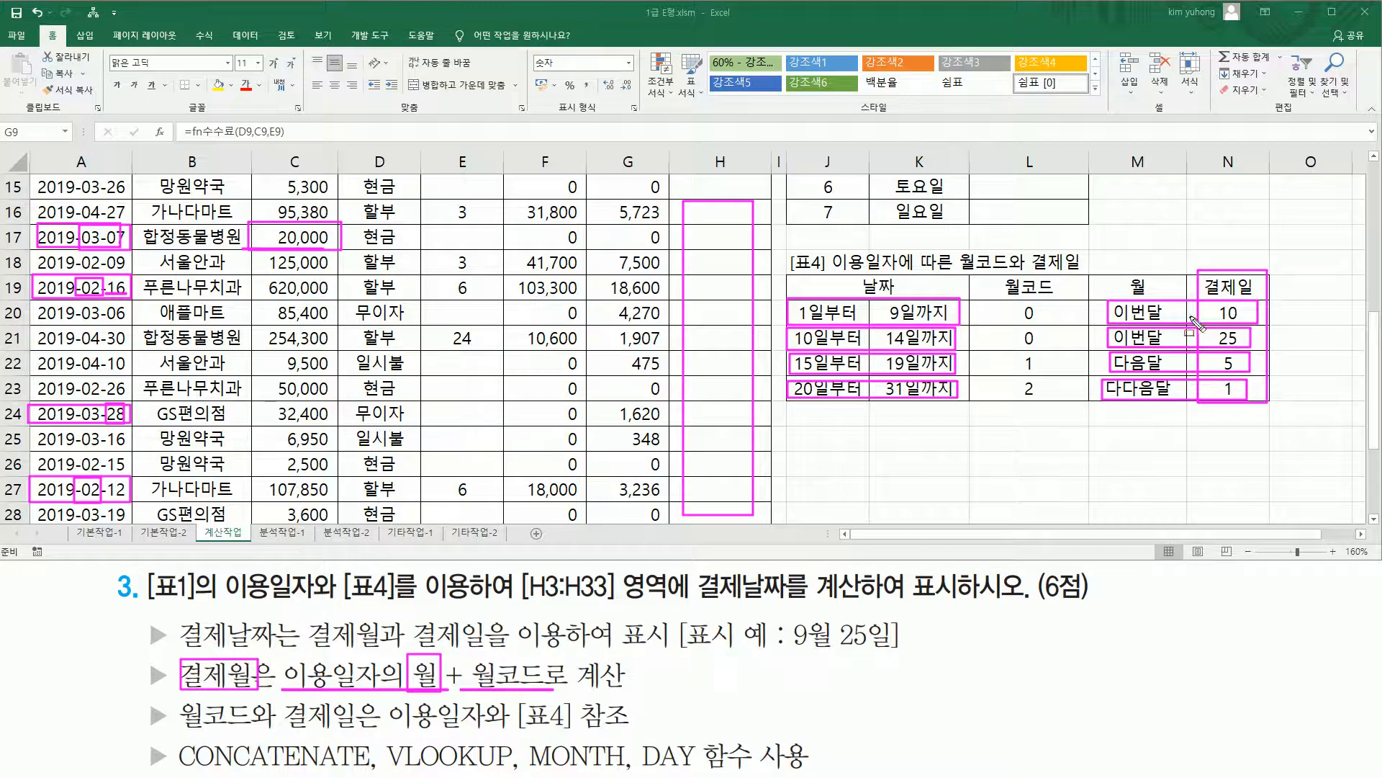
pyautogui.moveTo(1015, 299); pyautogui.dragTo(1053, 409)
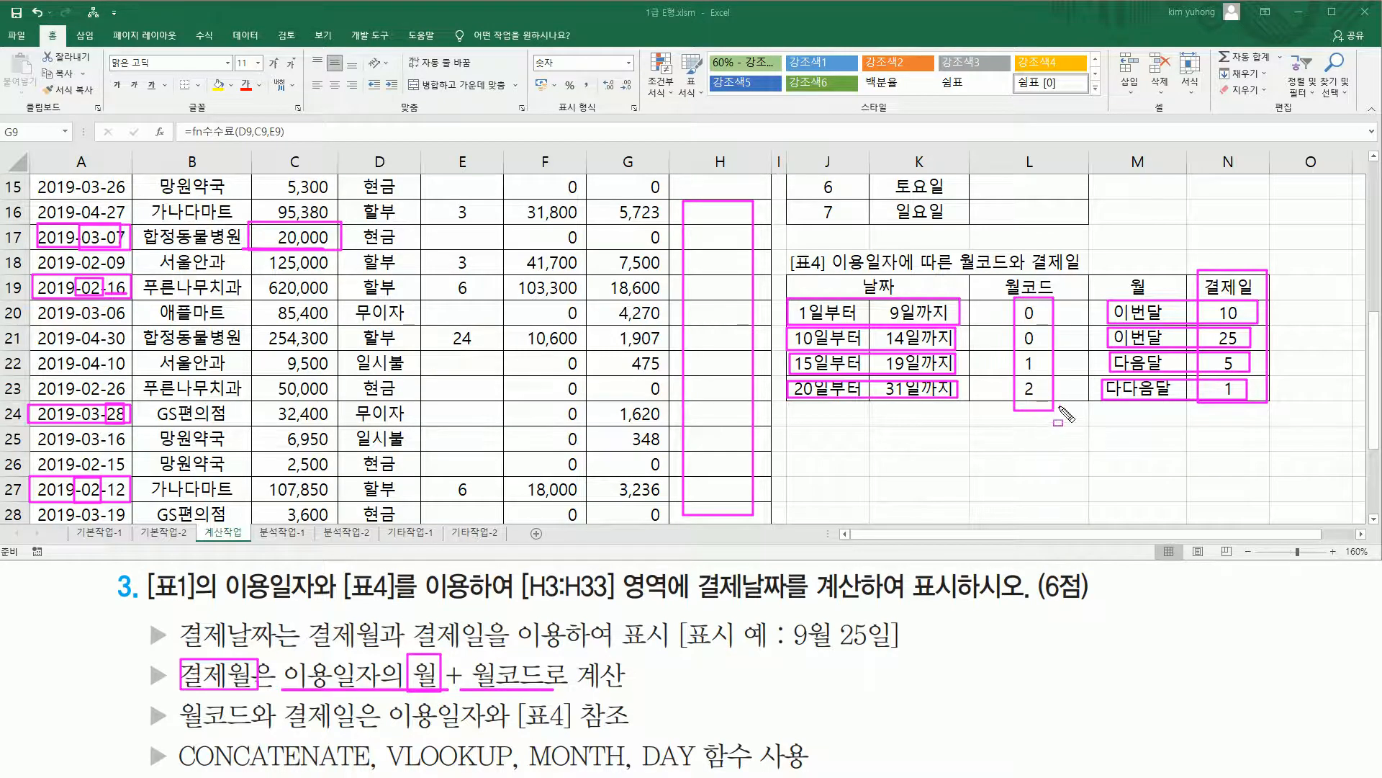
pyautogui.press('Escape')
# Examine how each 월코드 in [표4] corresponds to its 월 entry and adds to the month of the 이용일자
pyautogui.moveTo(1006, 321)
pyautogui.mouseDown()
pyautogui.moveTo(1192, 342)
pyautogui.moveTo(1177, 299)
pyautogui.mouseUp()
pyautogui.moveTo(1006, 327)
pyautogui.mouseDown()
pyautogui.moveTo(1005, 348)
pyautogui.moveTo(1152, 351)
pyautogui.moveTo(1177, 325)
pyautogui.mouseUp()
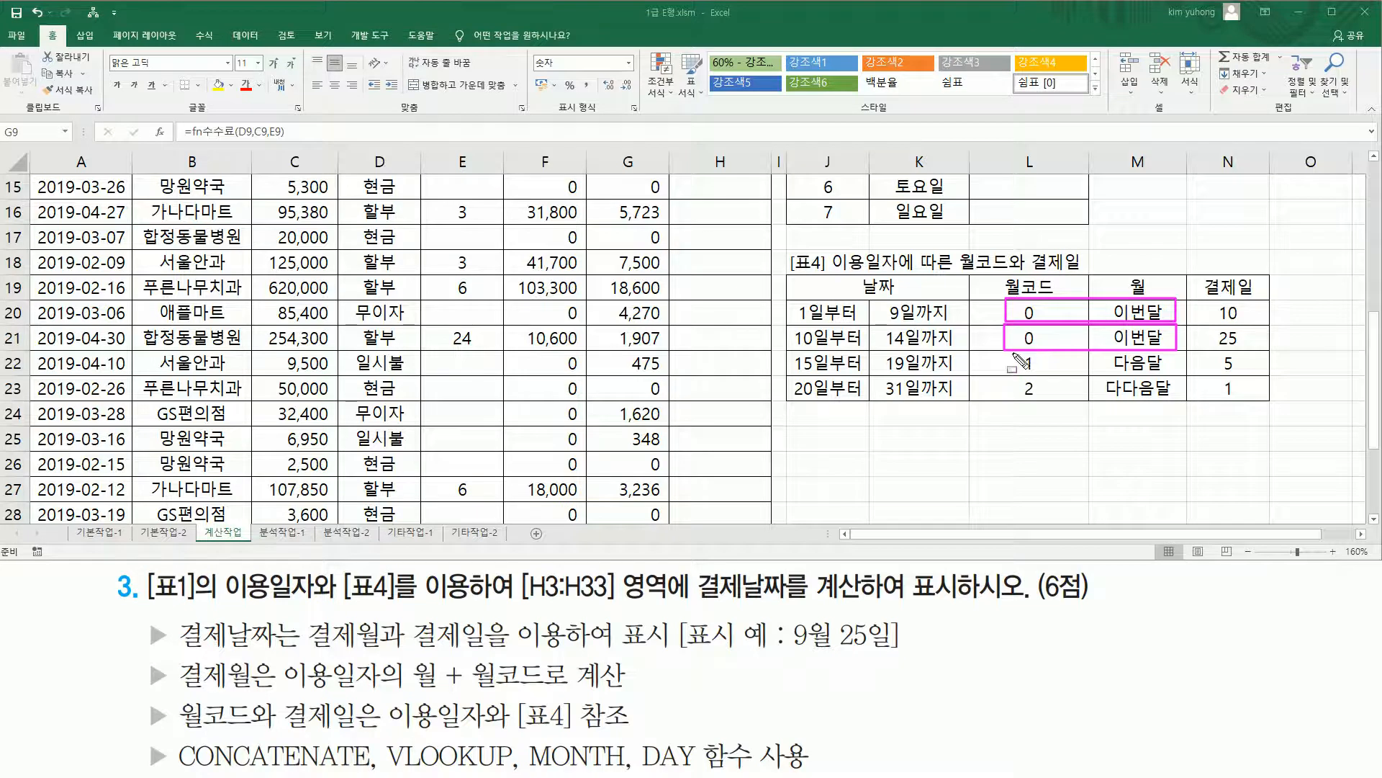
pyautogui.moveTo(1005, 352); pyautogui.dragTo(1176, 351)
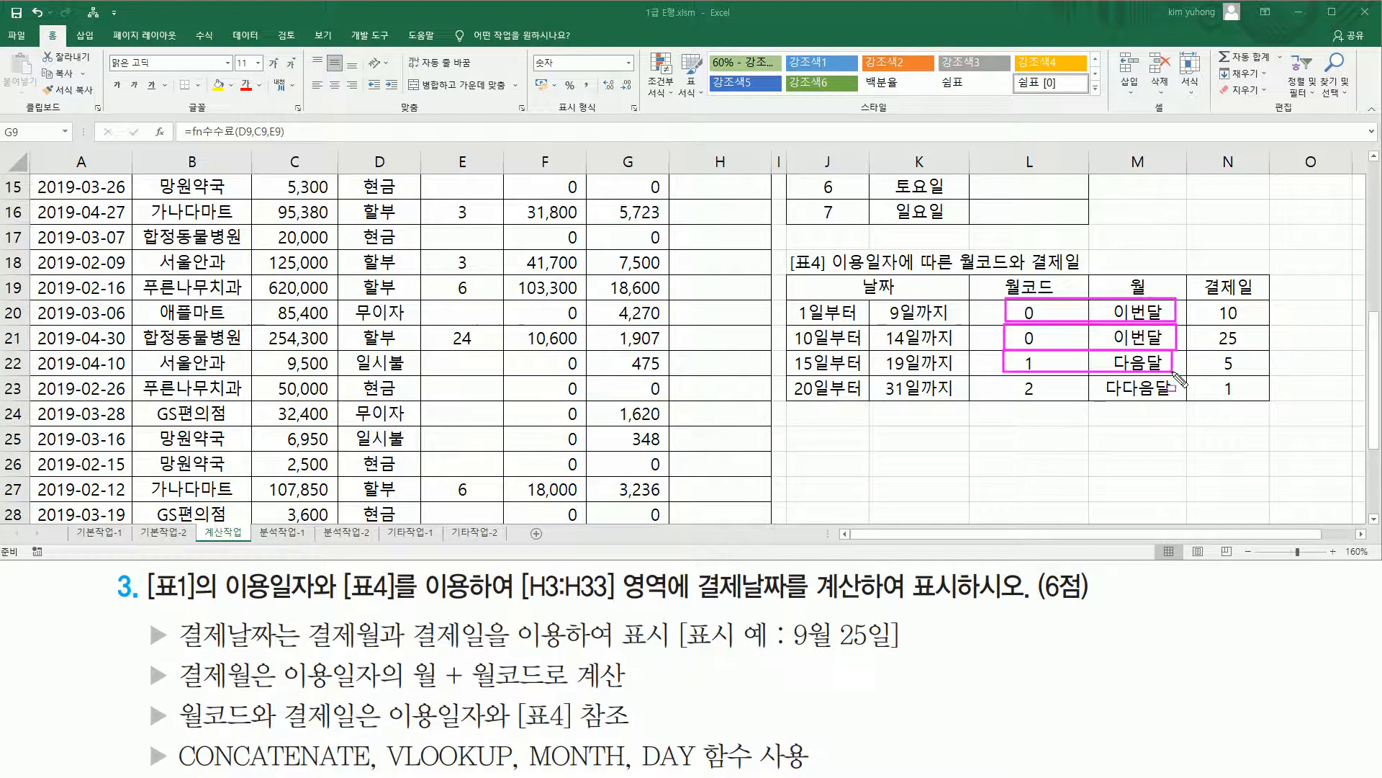
pyautogui.moveTo(1004, 376); pyautogui.dragTo(1181, 401)
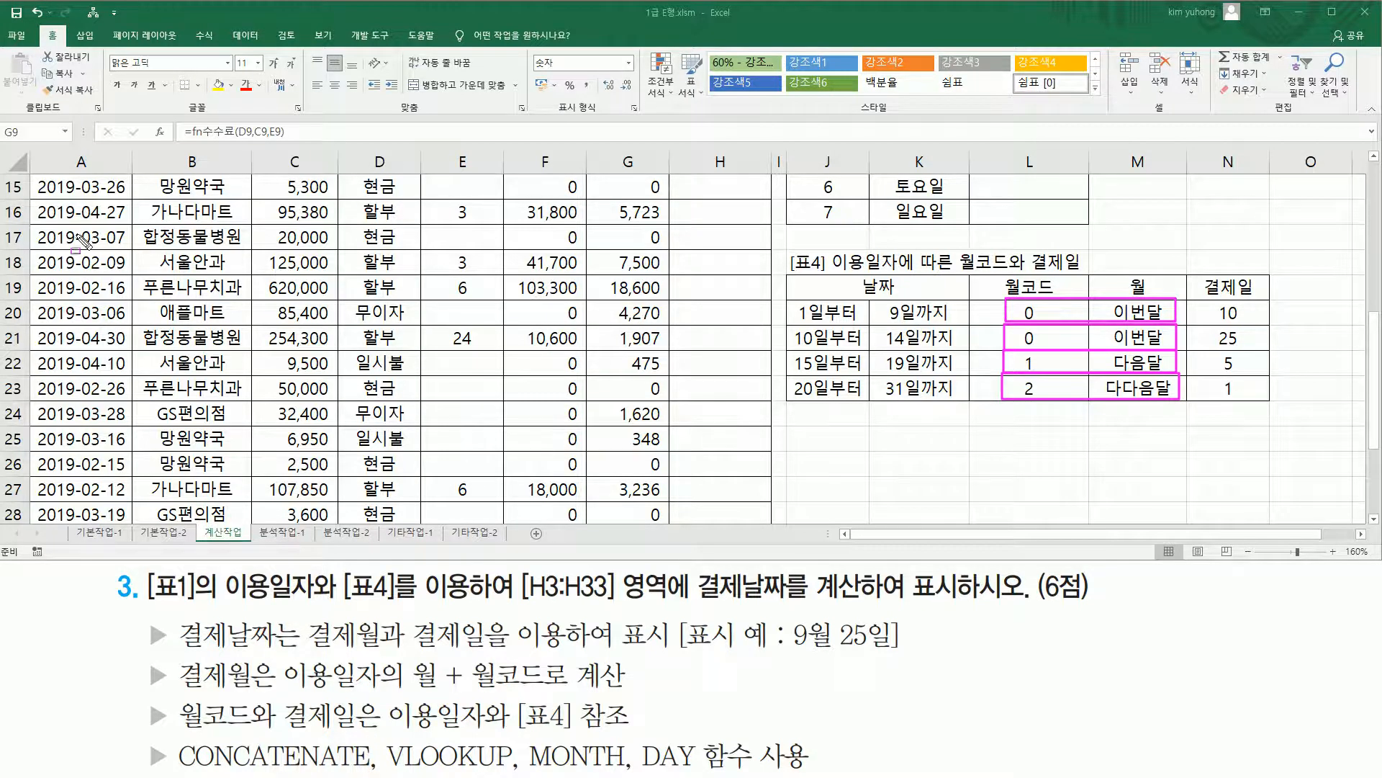
pyautogui.moveTo(77, 228); pyautogui.dragTo(107, 455)
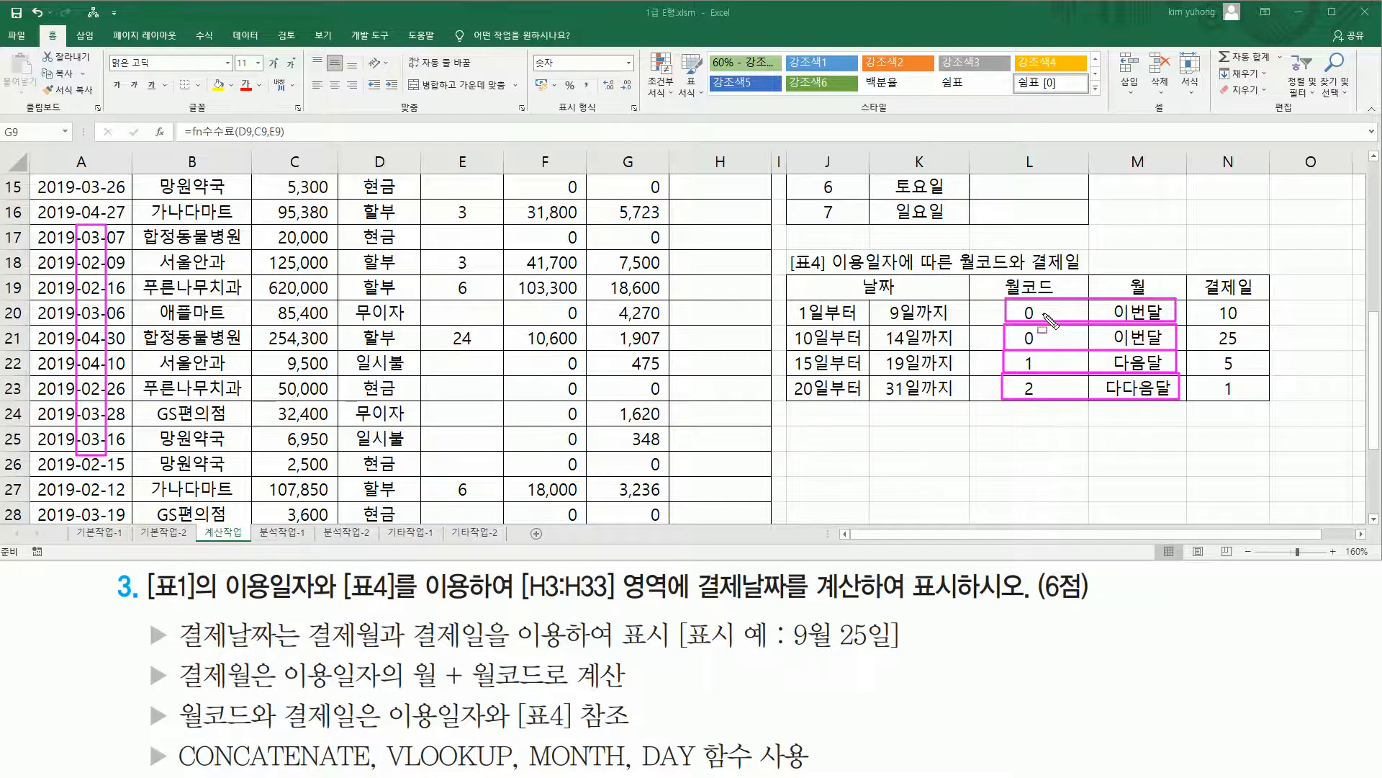
pyautogui.moveTo(1023, 316); pyautogui.dragTo(1040, 317)
pyautogui.moveTo(1022, 344); pyautogui.dragTo(1041, 344)
pyautogui.moveTo(1021, 368); pyautogui.dragTo(1047, 368)
pyautogui.moveTo(1104, 393); pyautogui.dragTo(1162, 394)
pyautogui.moveTo(1023, 376)
pyautogui.mouseDown()
pyautogui.moveTo(1020, 398)
pyautogui.moveTo(1039, 398)
pyautogui.mouseUp()
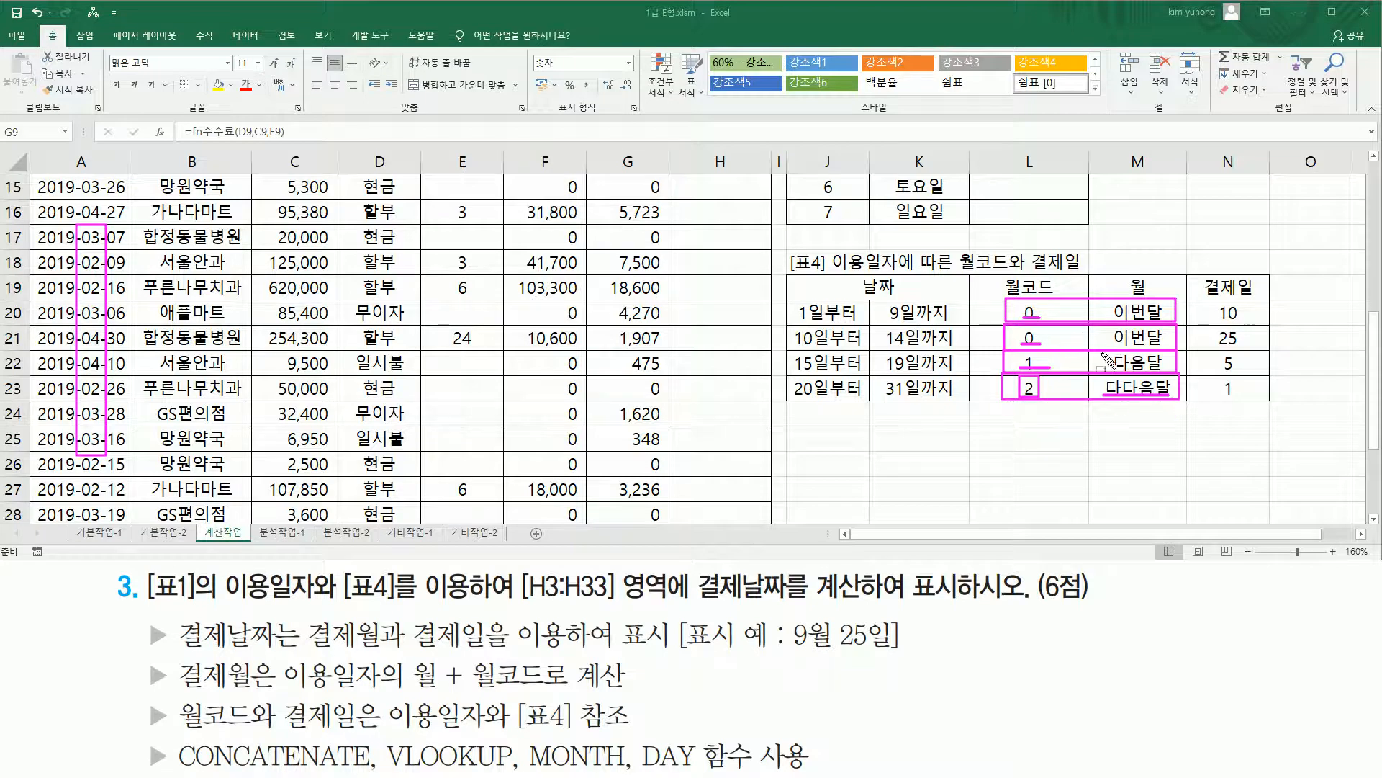
pyautogui.moveTo(1217, 304)
pyautogui.mouseDown()
pyautogui.moveTo(1257, 416)
pyautogui.moveTo(1240, 397)
pyautogui.mouseUp()
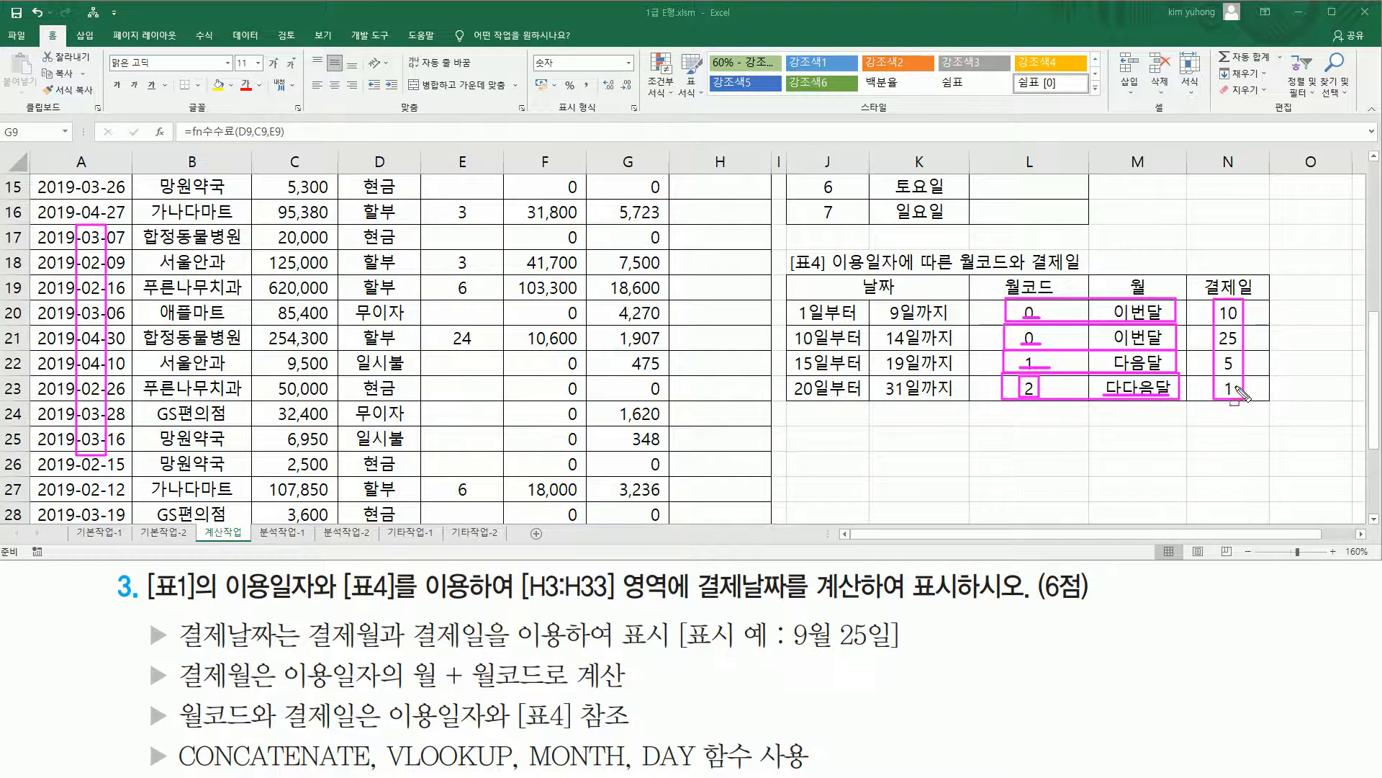
pyautogui.press('Escape')
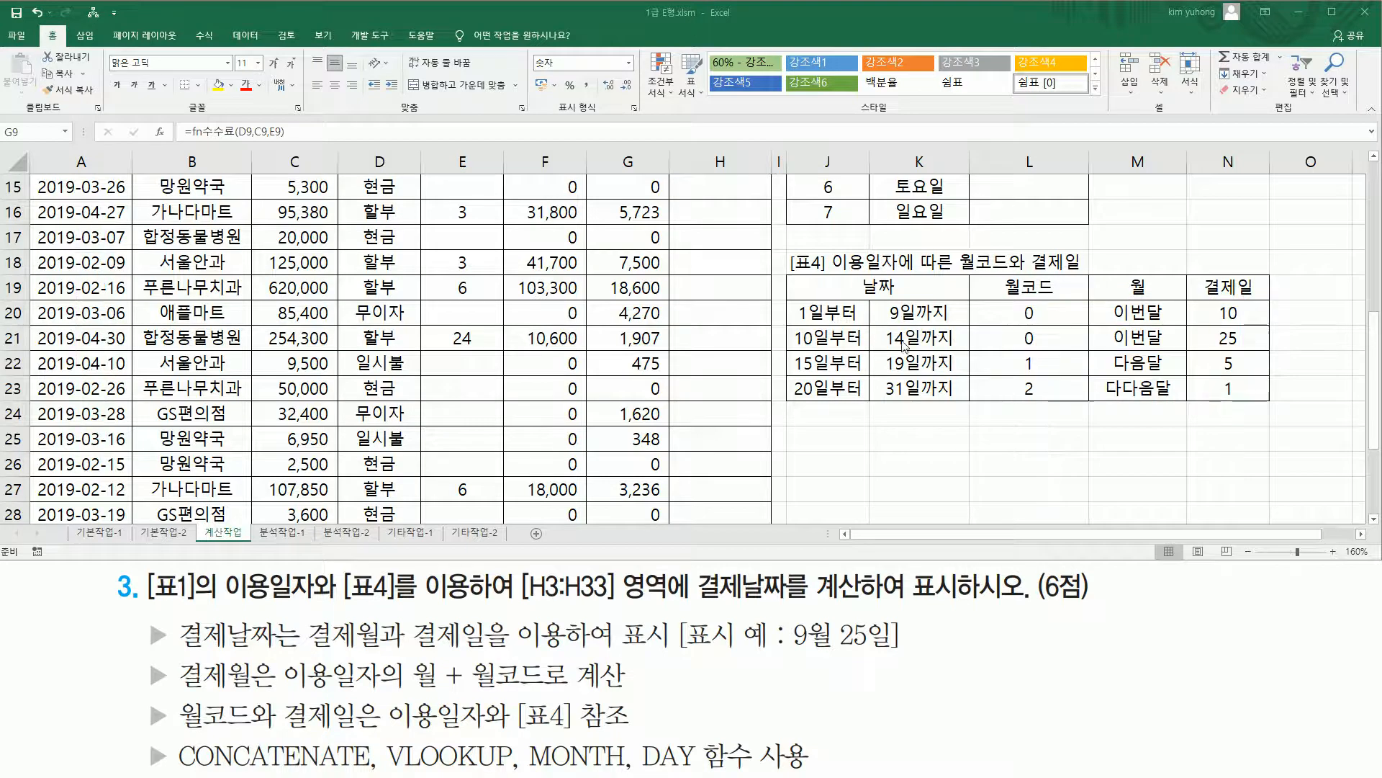
# Review the 날짜, 월코드, 월 and 결제일 columns of [표4] as the lookup table for 결제날짜
pyautogui.moveTo(1018, 302); pyautogui.dragTo(1045, 407)
pyautogui.moveTo(1103, 303)
pyautogui.mouseDown()
pyautogui.moveTo(1103, 356)
pyautogui.moveTo(1175, 403)
pyautogui.mouseUp()
pyautogui.moveTo(1211, 300); pyautogui.dragTo(1240, 407)
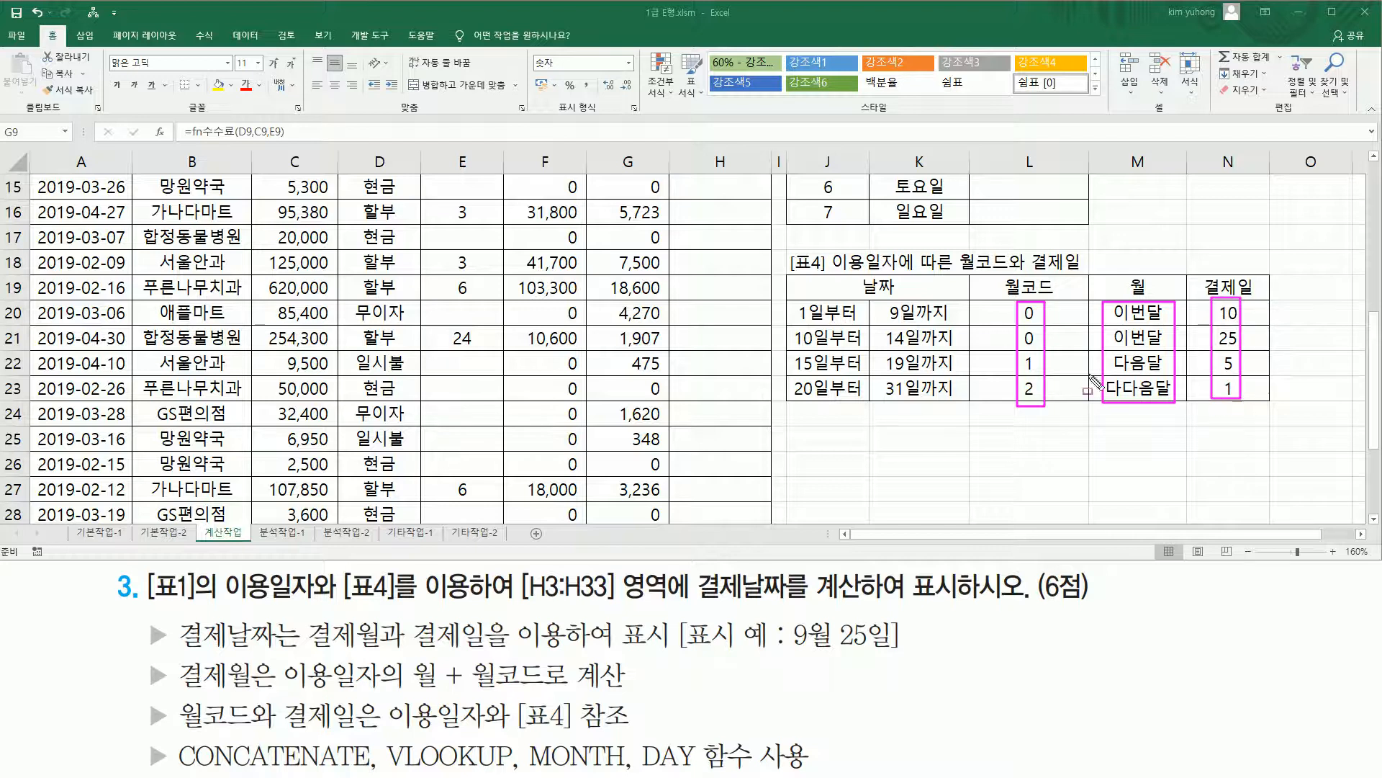
pyautogui.moveTo(803, 305); pyautogui.dragTo(938, 395)
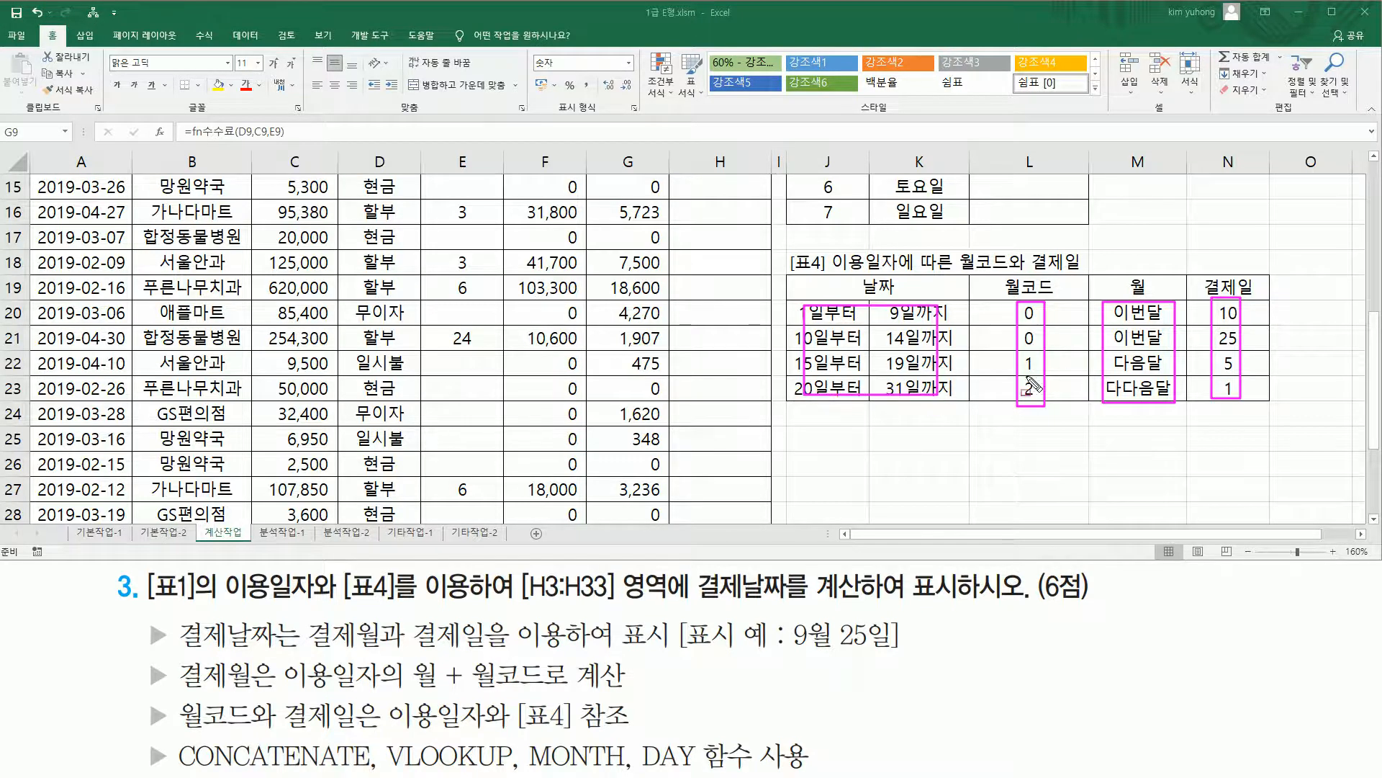
pyautogui.moveTo(787, 272)
pyautogui.mouseDown()
pyautogui.moveTo(800, 309)
pyautogui.moveTo(1271, 401)
pyautogui.mouseUp()
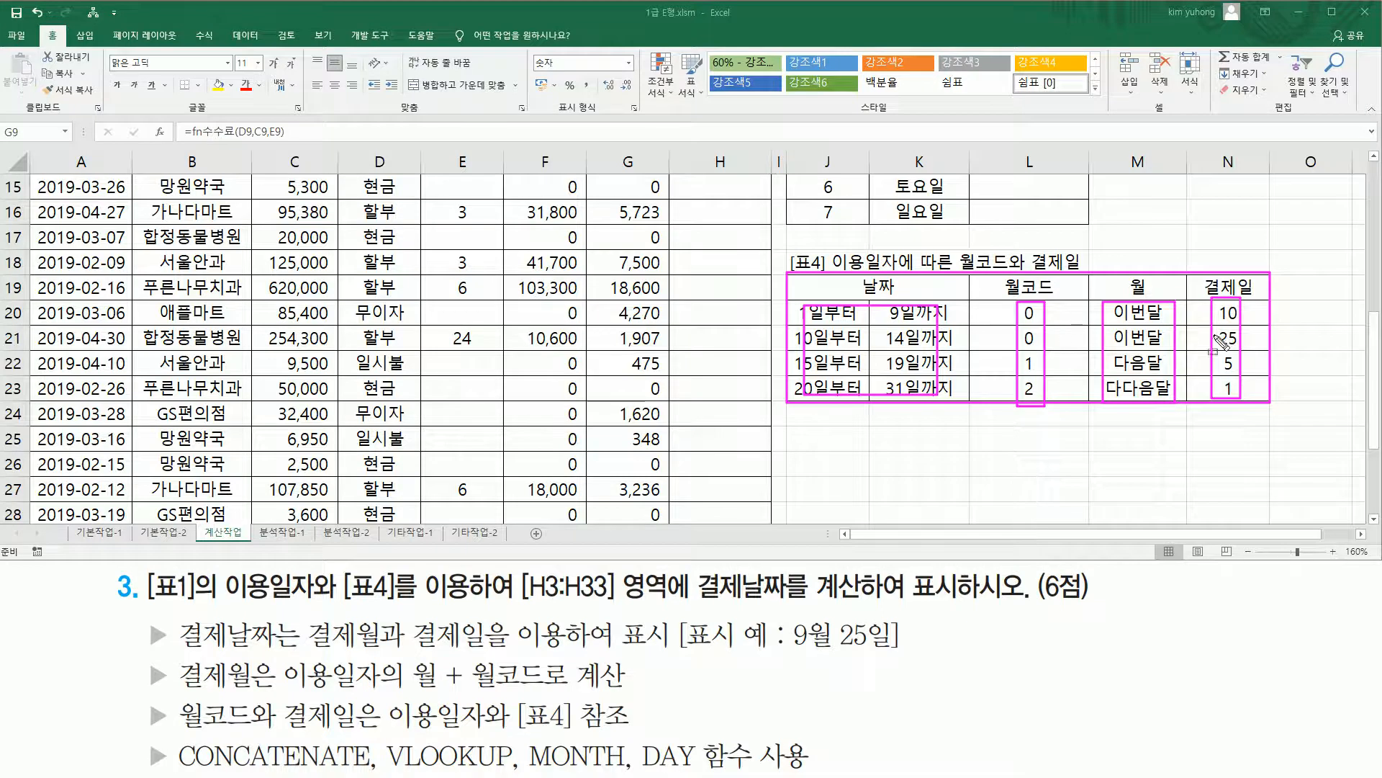
# Relate the VLOOKUP, MONTH and DAY functions to the month and day parts of the 이용일자 values in column A
pyautogui.moveTo(441, 769); pyautogui.dragTo(508, 769)
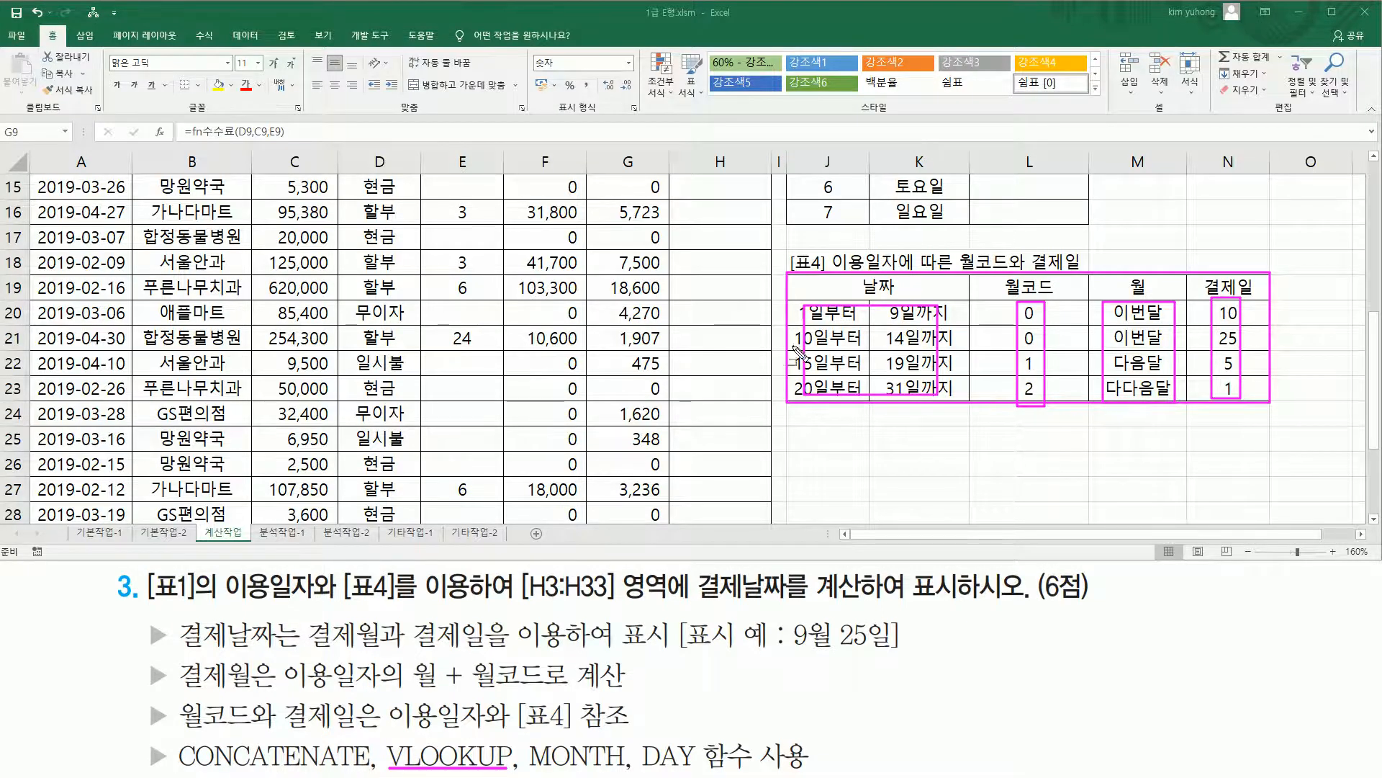
pyautogui.moveTo(33, 198); pyautogui.dragTo(54, 286)
pyautogui.moveTo(68, 335); pyautogui.dragTo(133, 512)
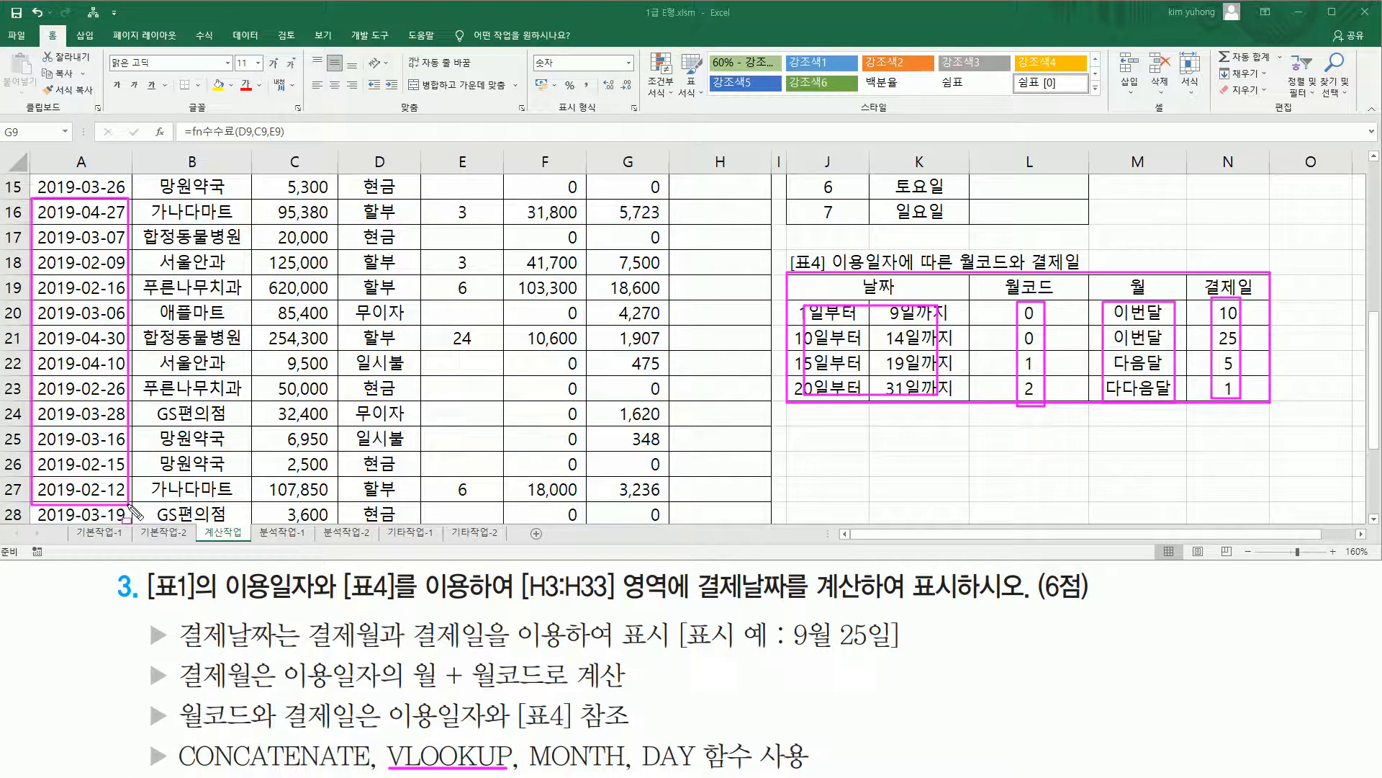
pyautogui.moveTo(82, 201)
pyautogui.mouseDown()
pyautogui.moveTo(80, 468)
pyautogui.moveTo(104, 502)
pyautogui.moveTo(105, 200)
pyautogui.mouseUp()
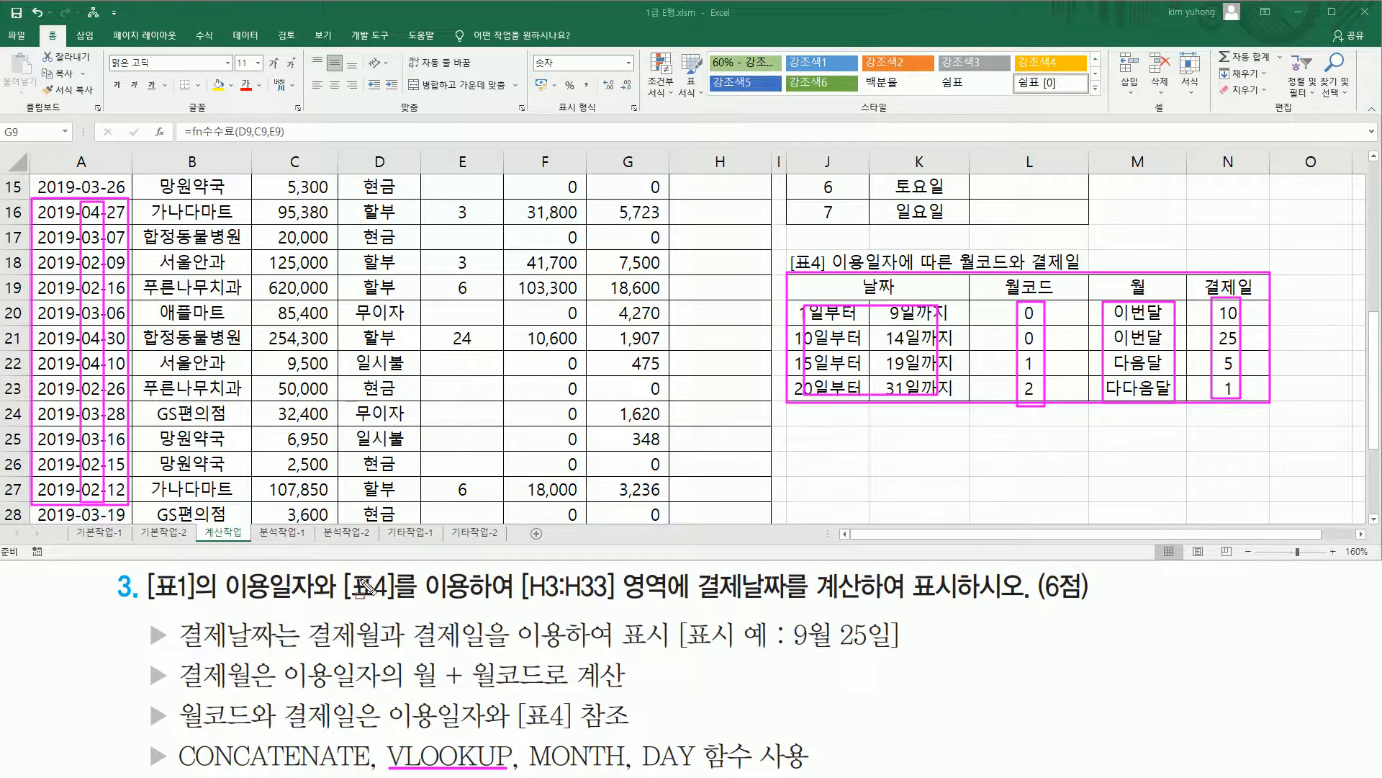
pyautogui.moveTo(533, 771); pyautogui.dragTo(617, 769)
pyautogui.moveTo(106, 201)
pyautogui.mouseDown()
pyautogui.moveTo(106, 404)
pyautogui.moveTo(128, 506)
pyautogui.mouseUp()
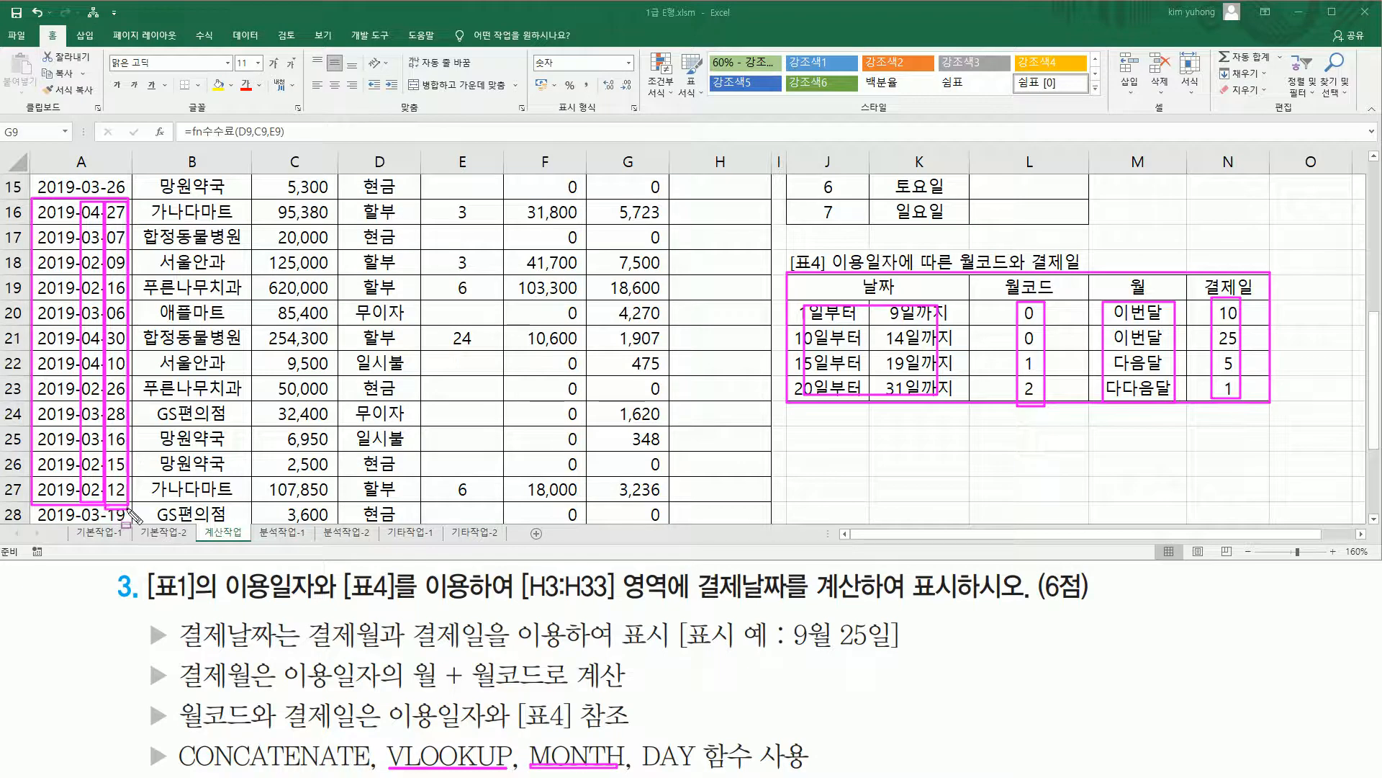
pyautogui.moveTo(639, 772); pyautogui.dragTo(700, 770)
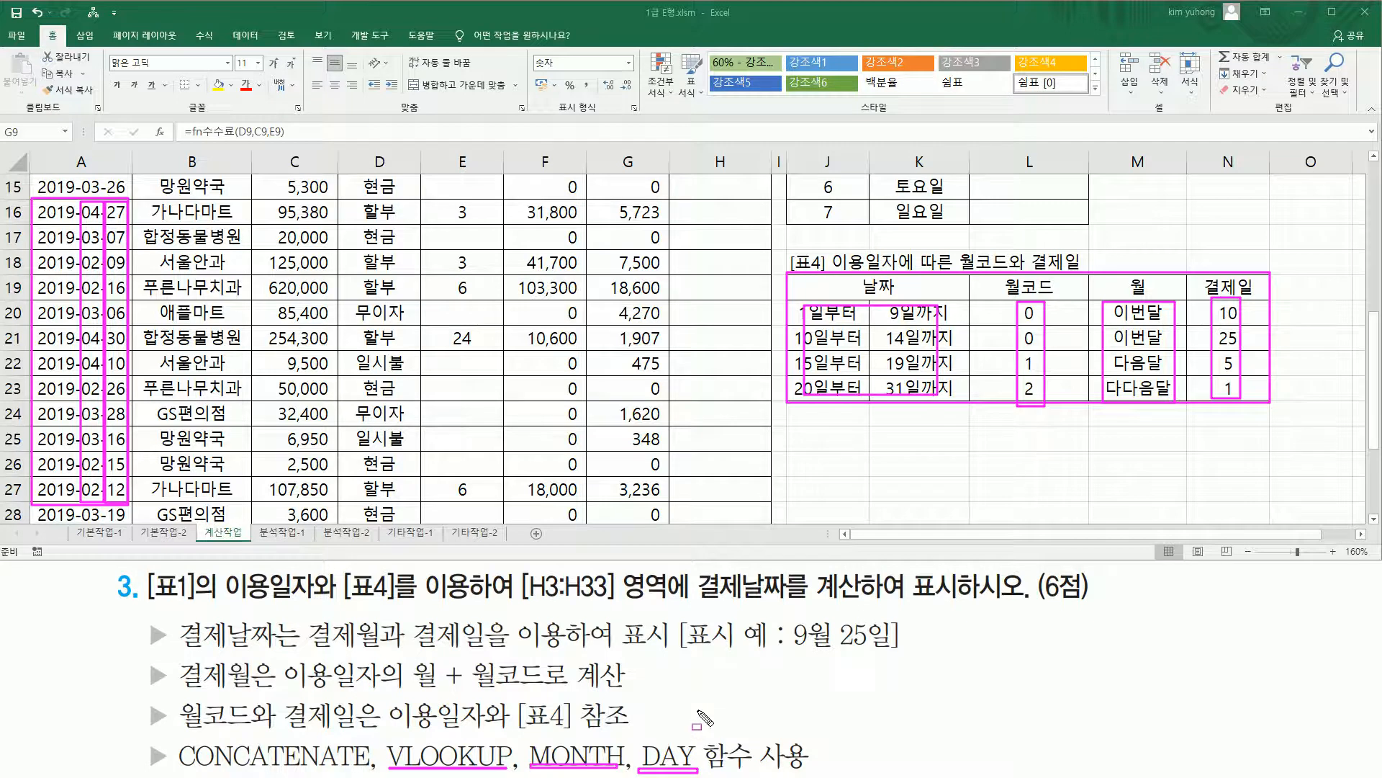
pyautogui.press('Escape')
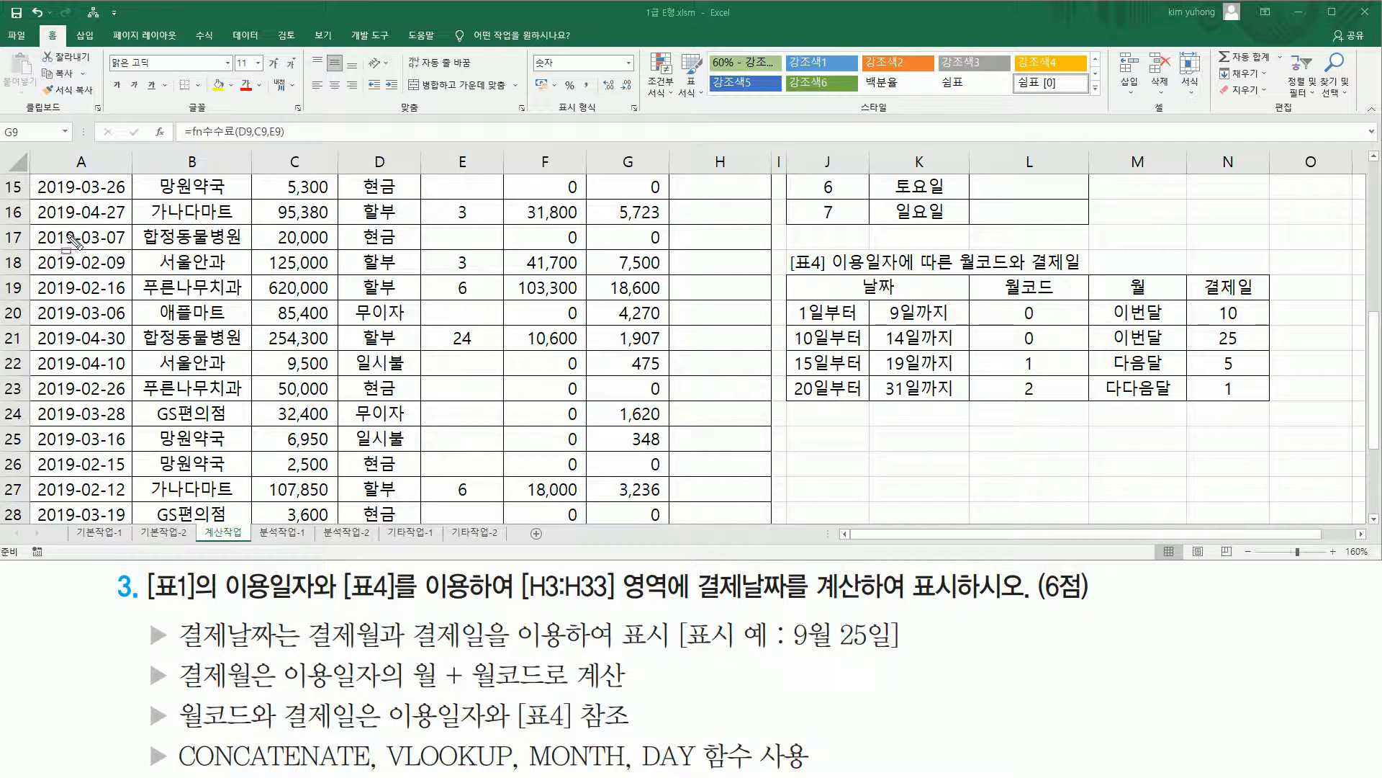
# Compare the day of each 이용일자 with the 날짜 ranges and 월코드 in [표4], noting the DAY and MONTH functions
pyautogui.moveTo(38, 228)
pyautogui.mouseDown()
pyautogui.moveTo(141, 522)
pyautogui.moveTo(130, 512)
pyautogui.mouseUp()
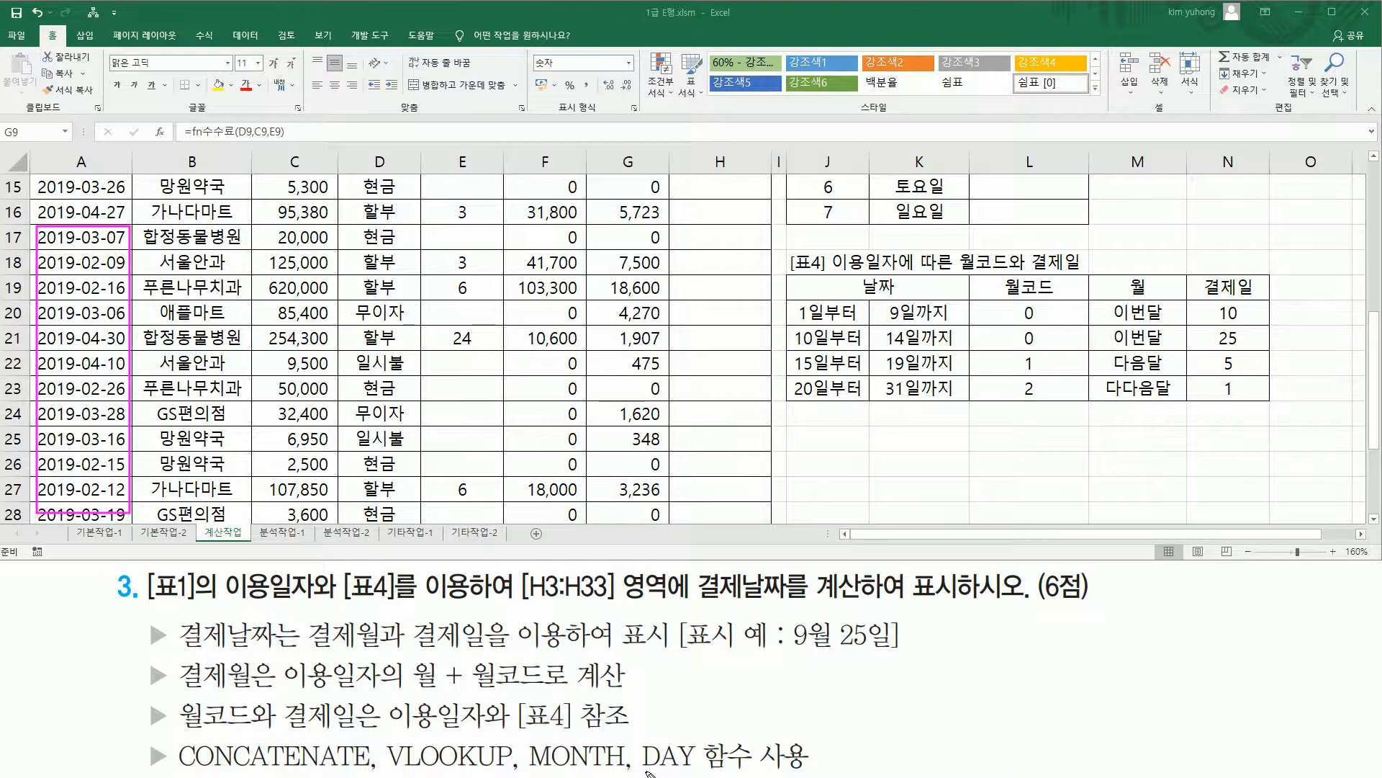
pyautogui.moveTo(702, 772); pyautogui.dragTo(646, 771)
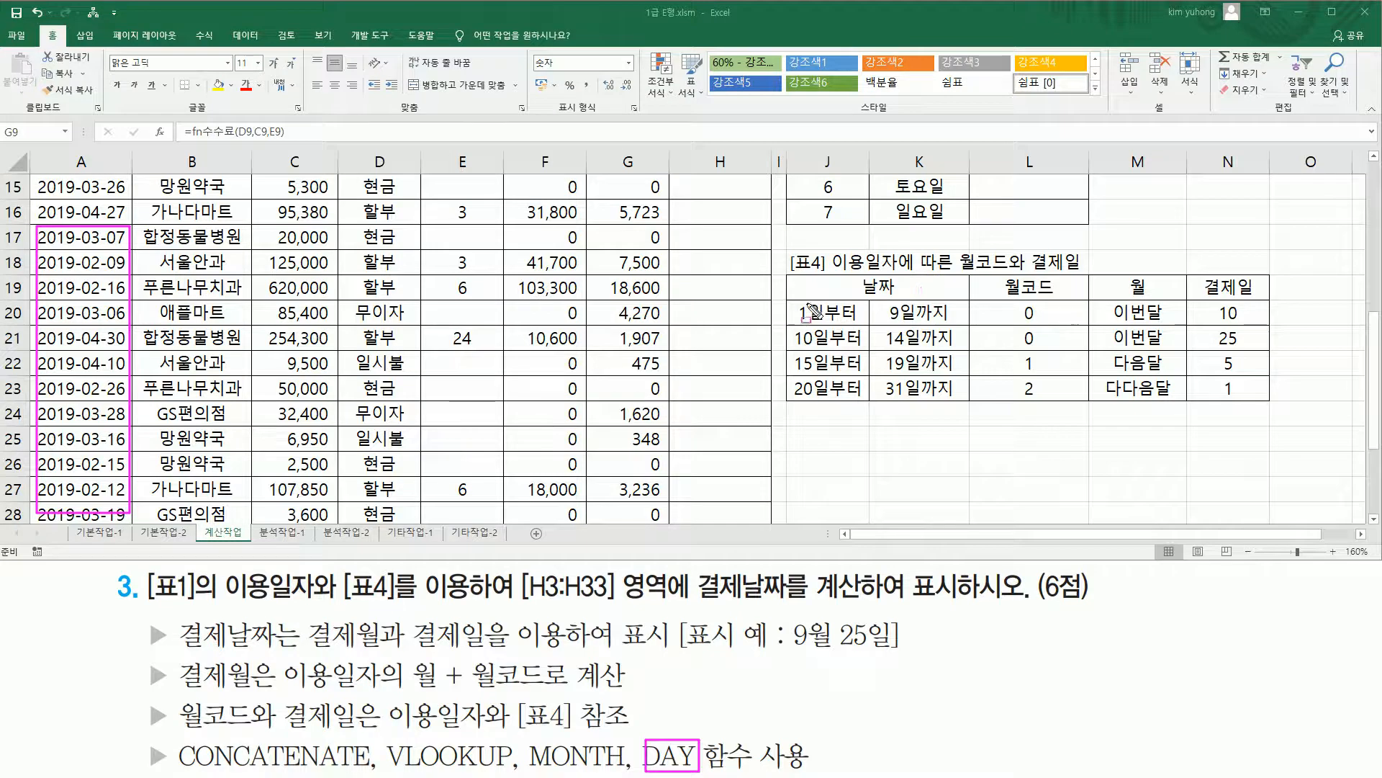
pyautogui.moveTo(791, 300); pyautogui.dragTo(948, 319)
pyautogui.moveTo(792, 329)
pyautogui.mouseDown()
pyautogui.moveTo(948, 337)
pyautogui.moveTo(944, 370)
pyautogui.mouseUp()
pyautogui.moveTo(787, 383); pyautogui.dragTo(936, 393)
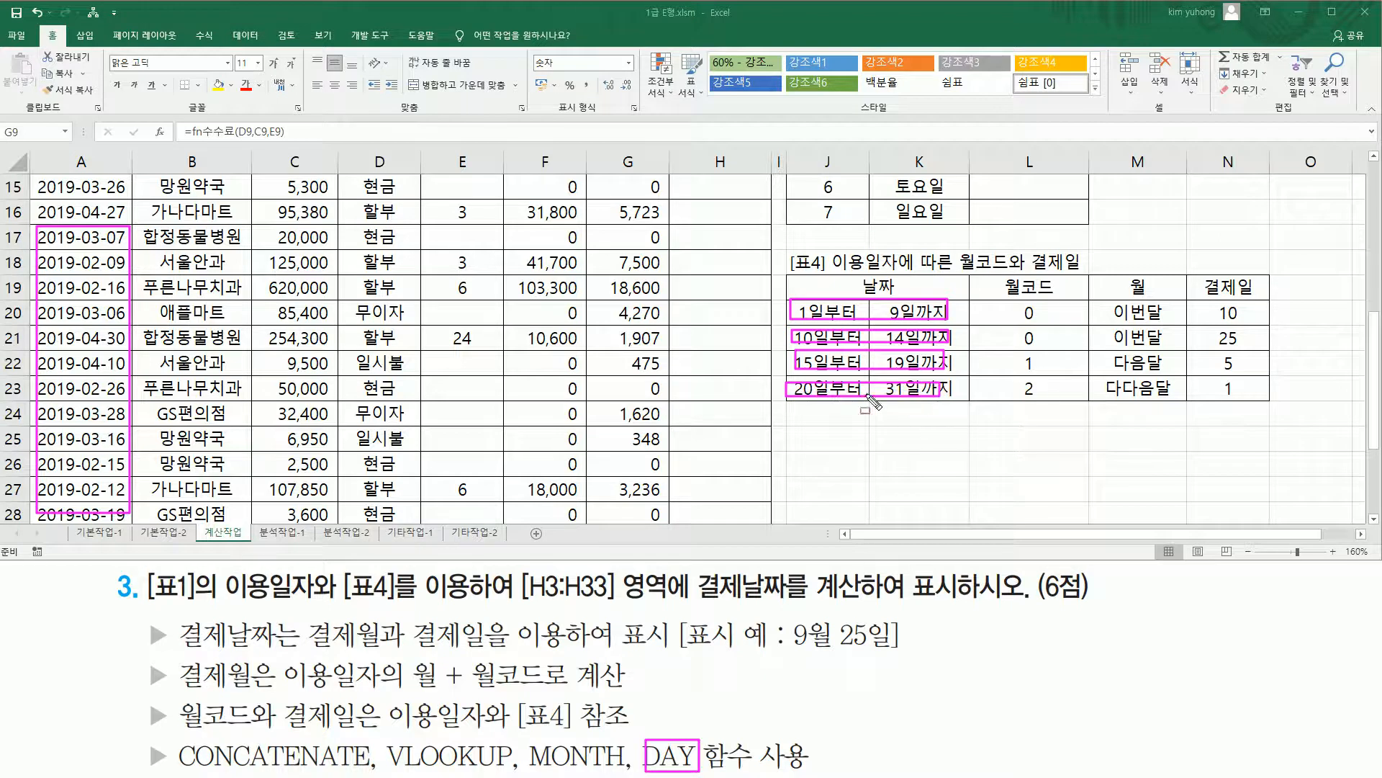
pyautogui.moveTo(1017, 301)
pyautogui.mouseDown()
pyautogui.moveTo(1022, 398)
pyautogui.moveTo(1044, 341)
pyautogui.moveTo(1036, 311)
pyautogui.mouseUp()
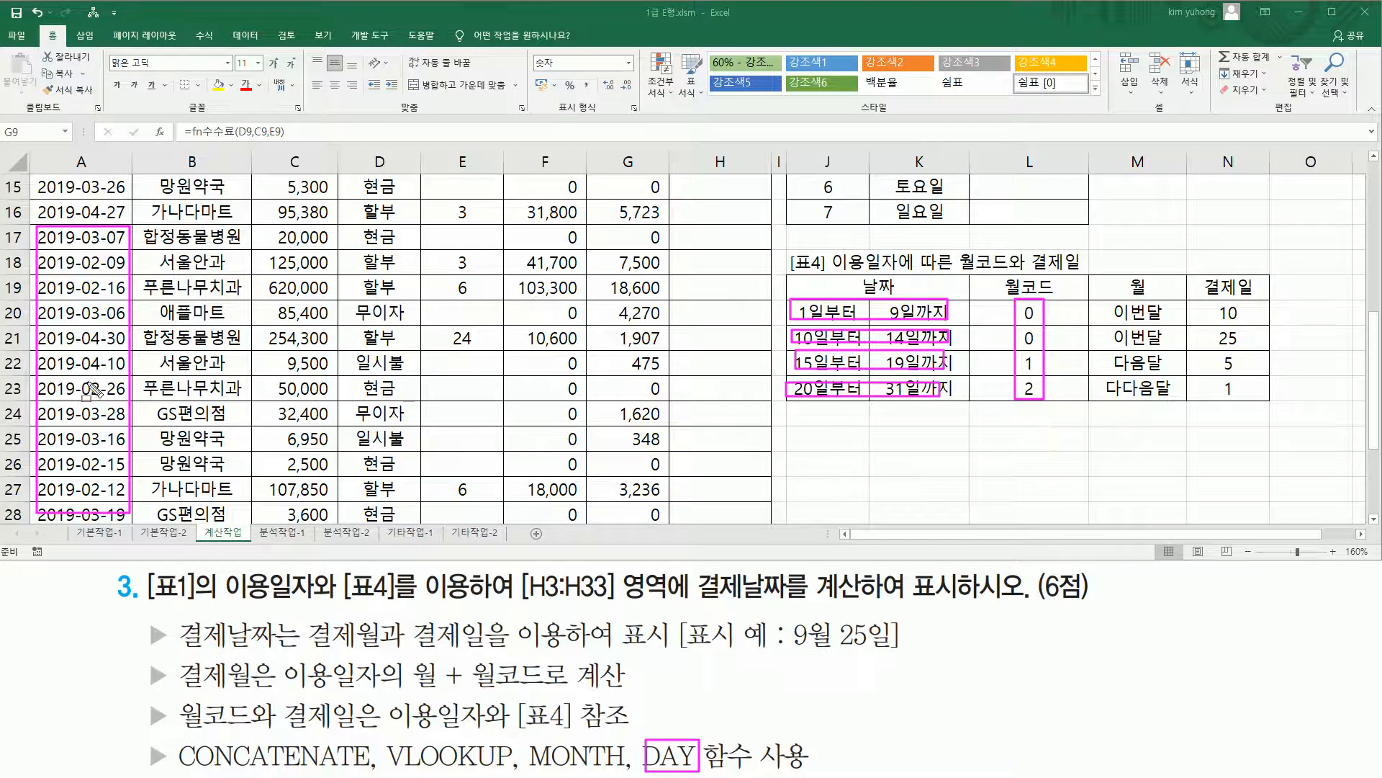
pyautogui.moveTo(527, 737)
pyautogui.mouseDown()
pyautogui.moveTo(569, 767)
pyautogui.moveTo(624, 741)
pyautogui.moveTo(528, 736)
pyautogui.mouseUp()
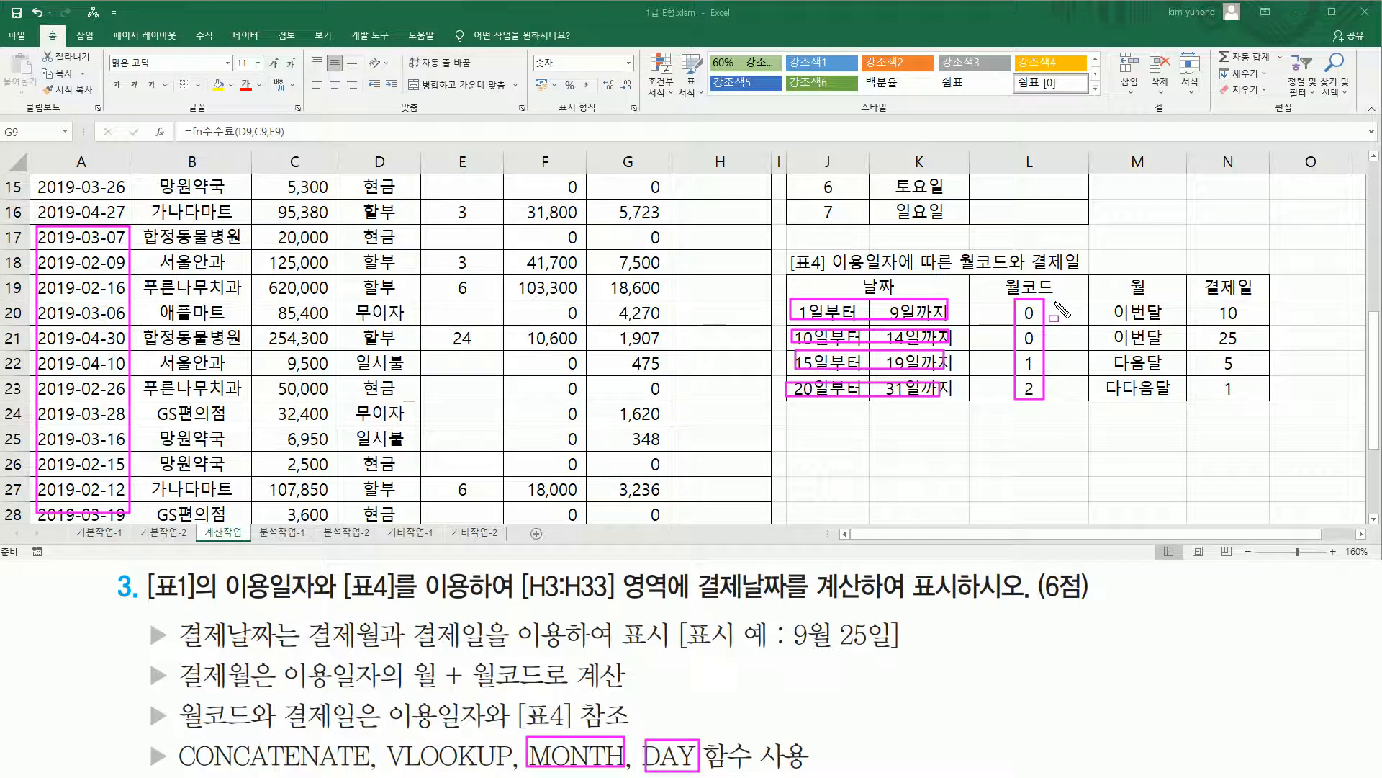
# Review the 결제일 column, the 결제월 rule 월 + 월코드, and the CONCATENATE function for joining the two parts
pyautogui.moveTo(1216, 301); pyautogui.dragTo(1247, 399)
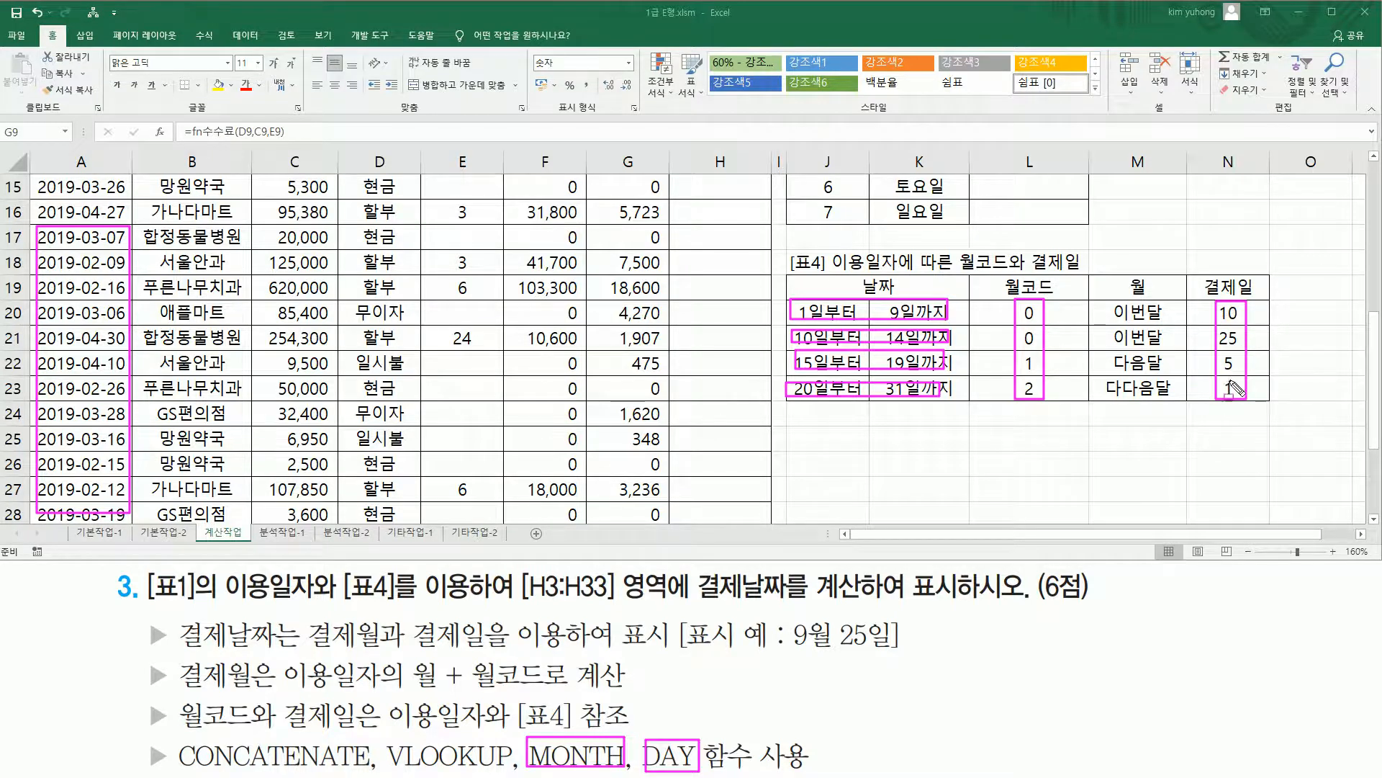
pyautogui.moveTo(412, 651)
pyautogui.mouseDown()
pyautogui.moveTo(511, 702)
pyautogui.moveTo(547, 696)
pyautogui.mouseUp()
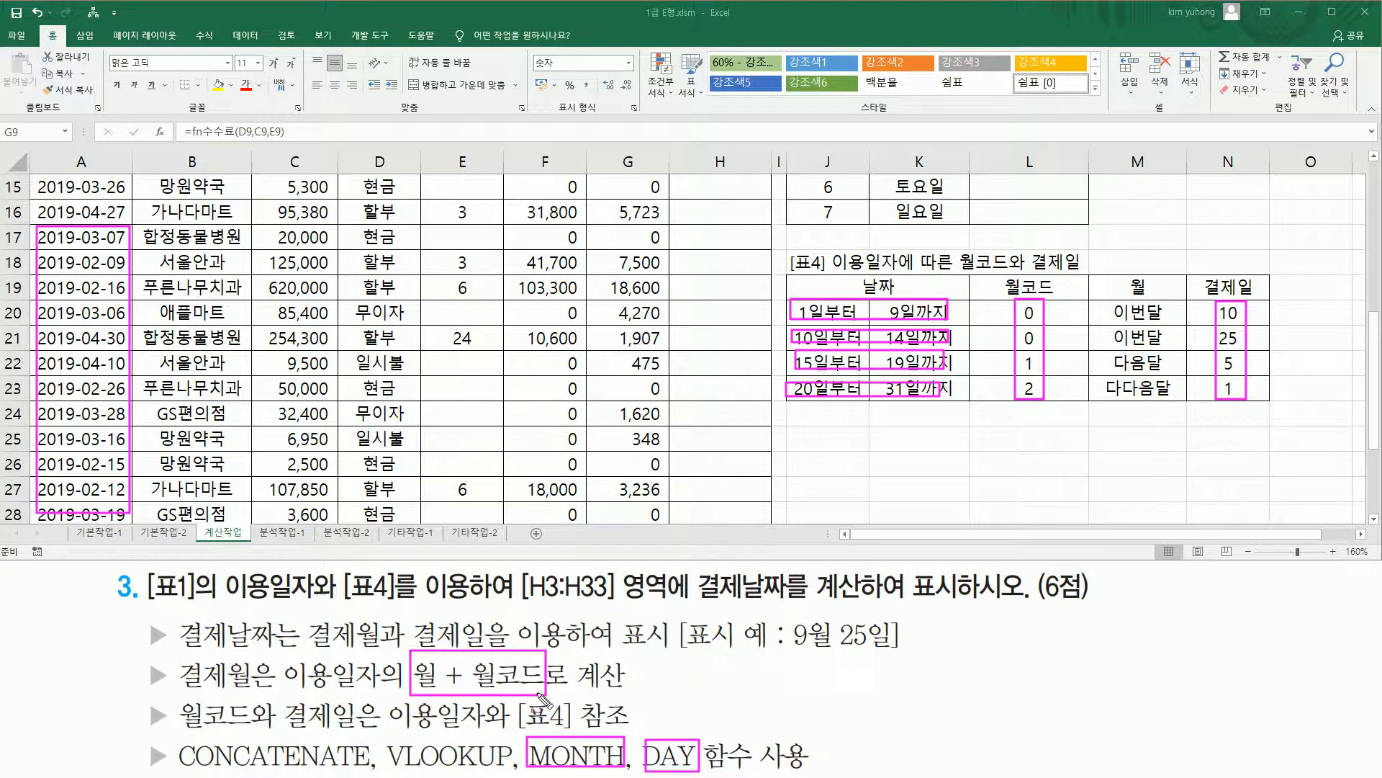
pyautogui.moveTo(178, 690)
pyautogui.mouseDown()
pyautogui.moveTo(220, 690)
pyautogui.moveTo(255, 659)
pyautogui.mouseUp()
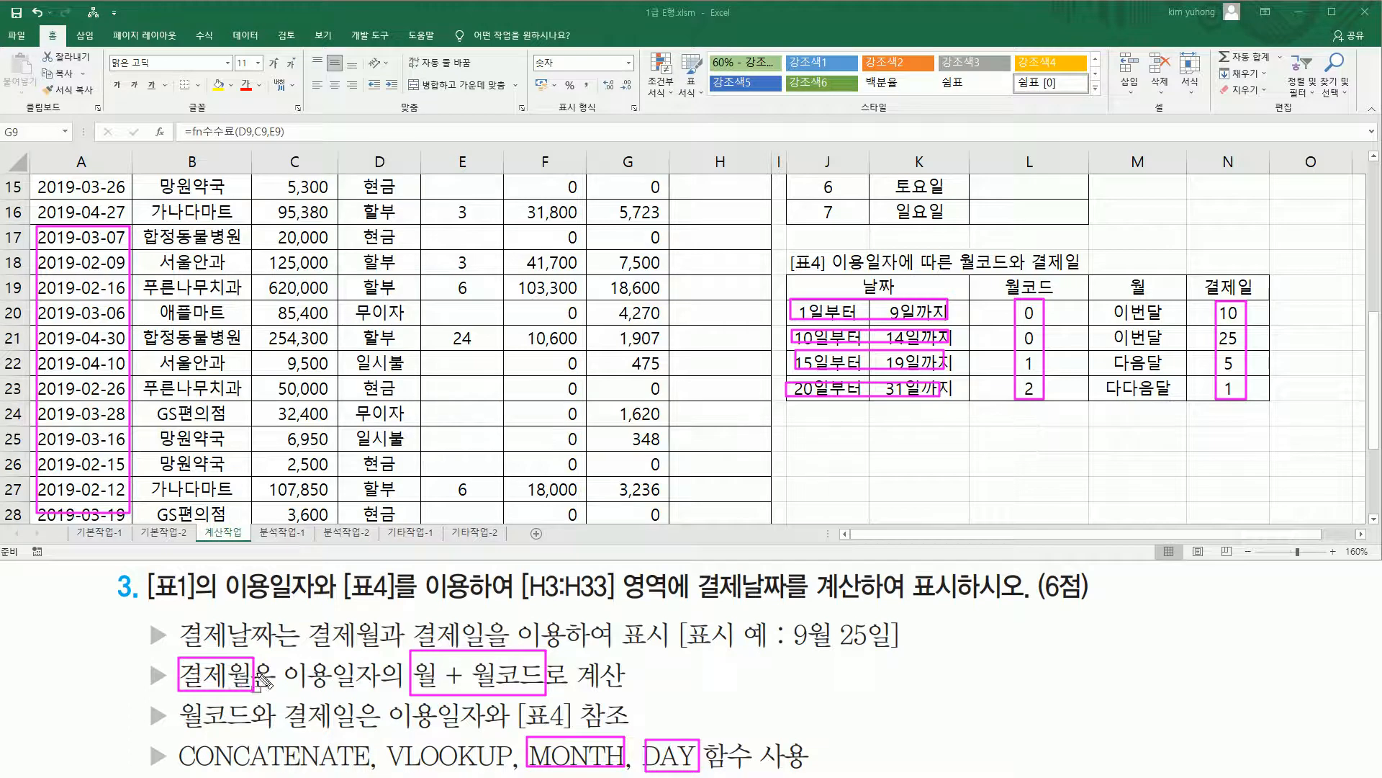
pyautogui.moveTo(1222, 307); pyautogui.dragTo(1248, 400)
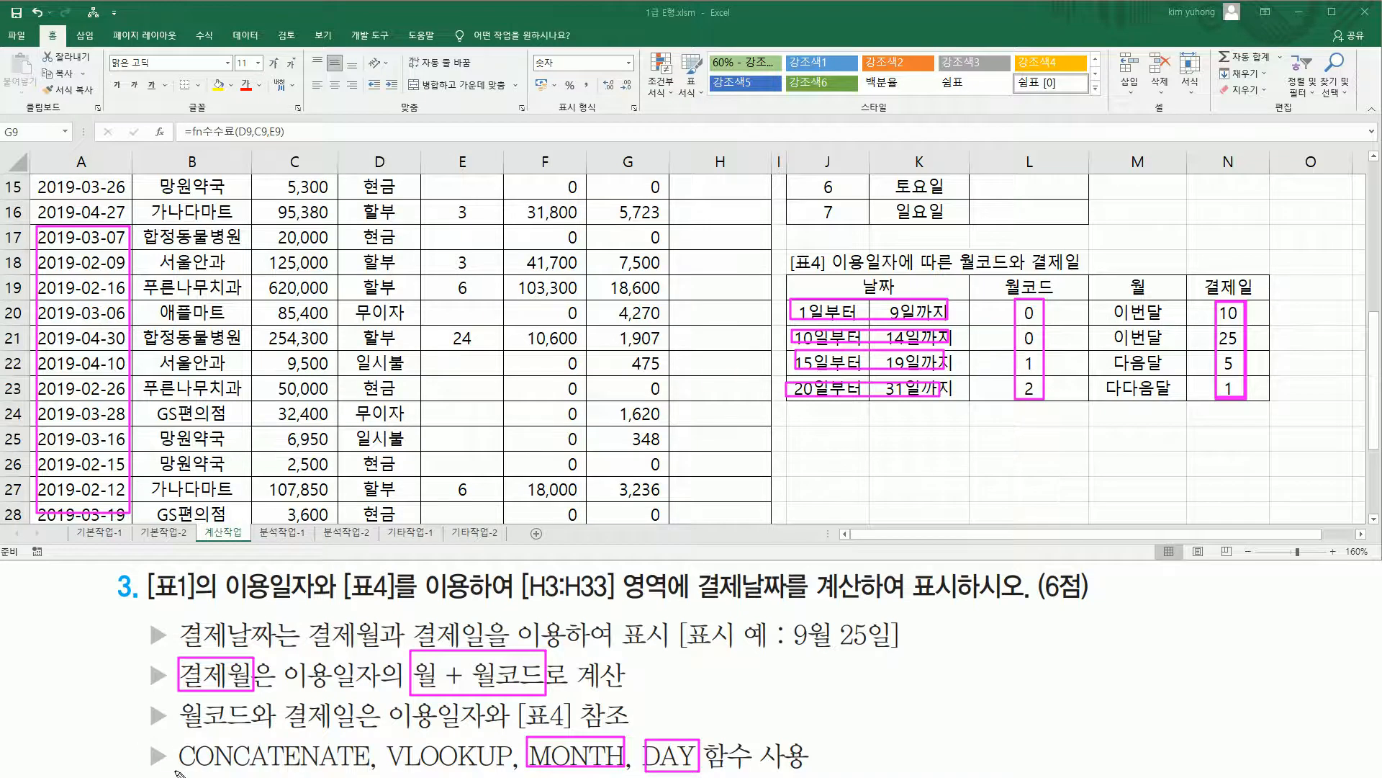
pyautogui.moveTo(175, 772)
pyautogui.mouseDown()
pyautogui.moveTo(355, 771)
pyautogui.moveTo(373, 744)
pyautogui.mouseUp()
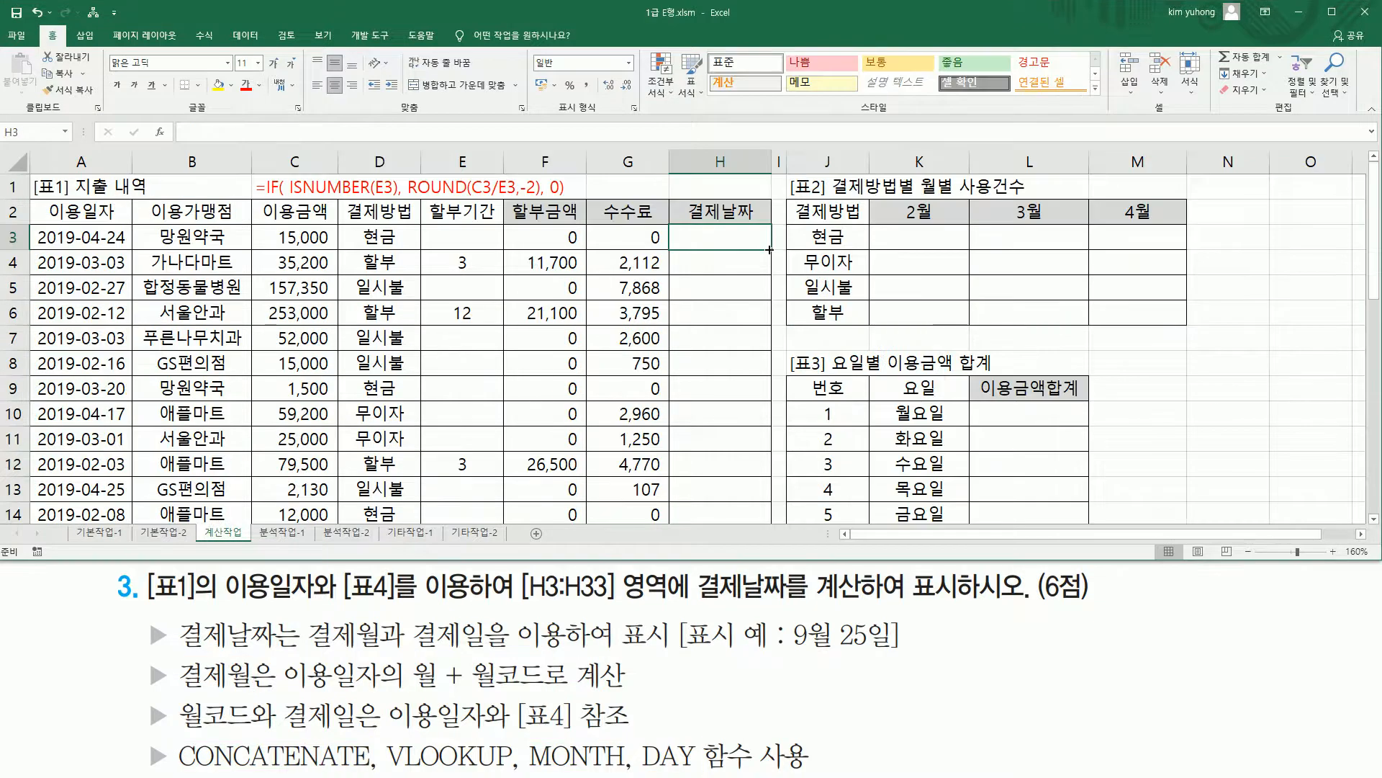
# Enter =DAY(A3) in H3 to extract the day from the first 이용일자
pyautogui.write('=')
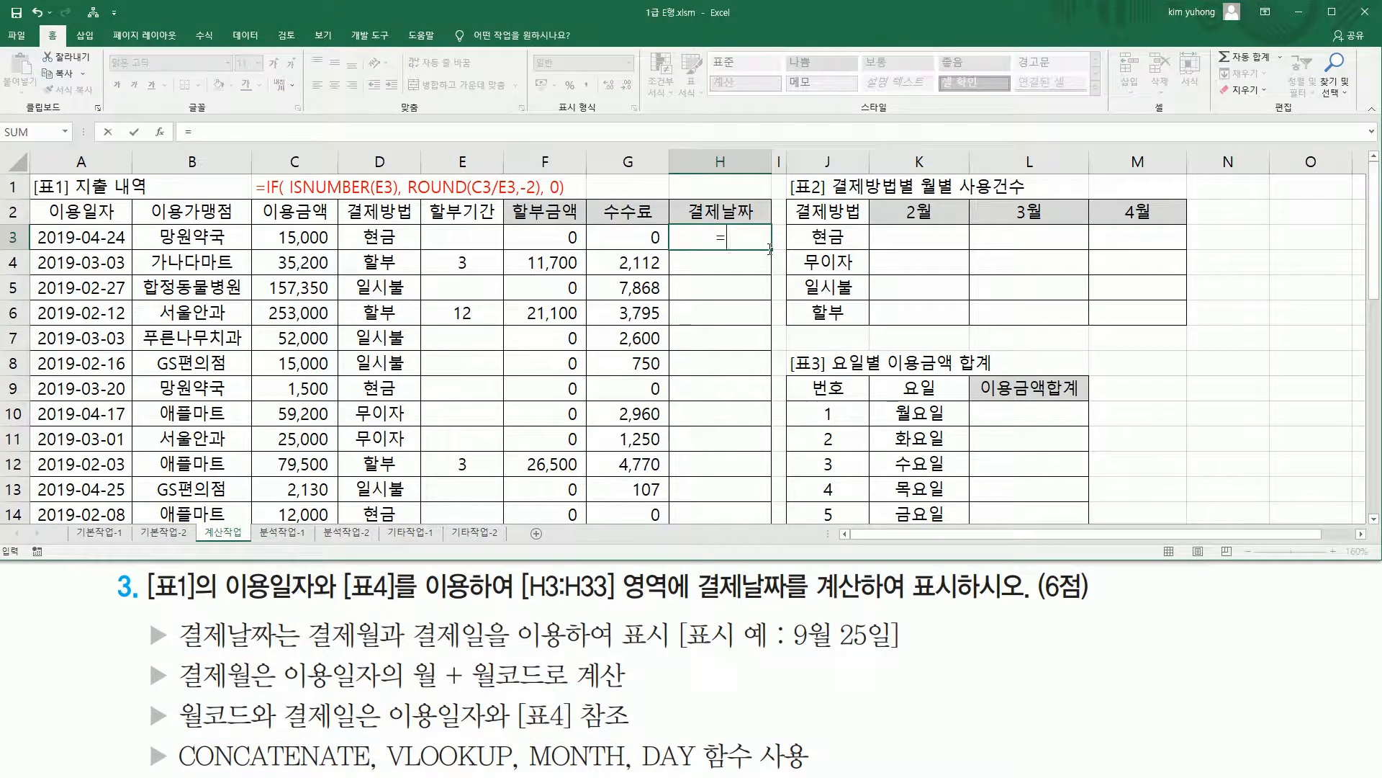
pyautogui.write('day')
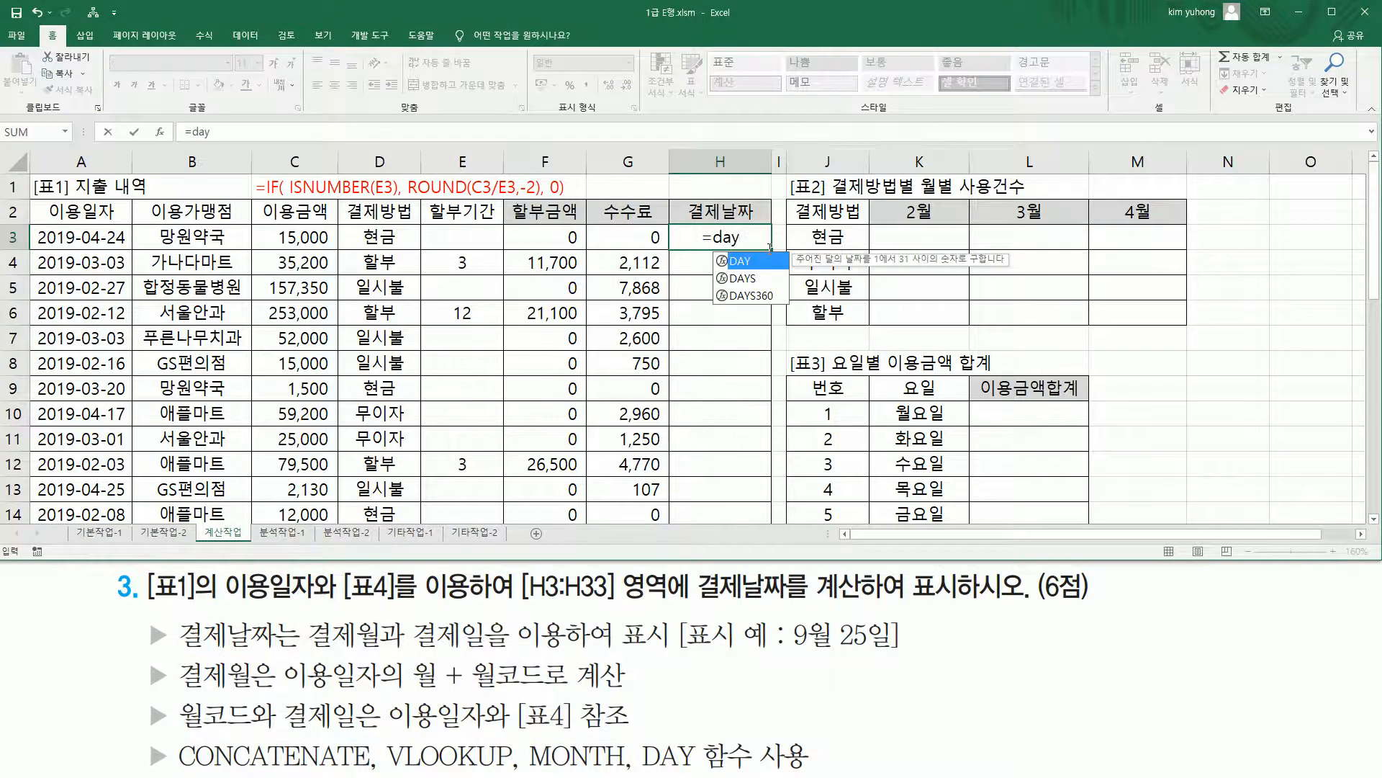
pyautogui.write('(')
pyautogui.click(82, 240)
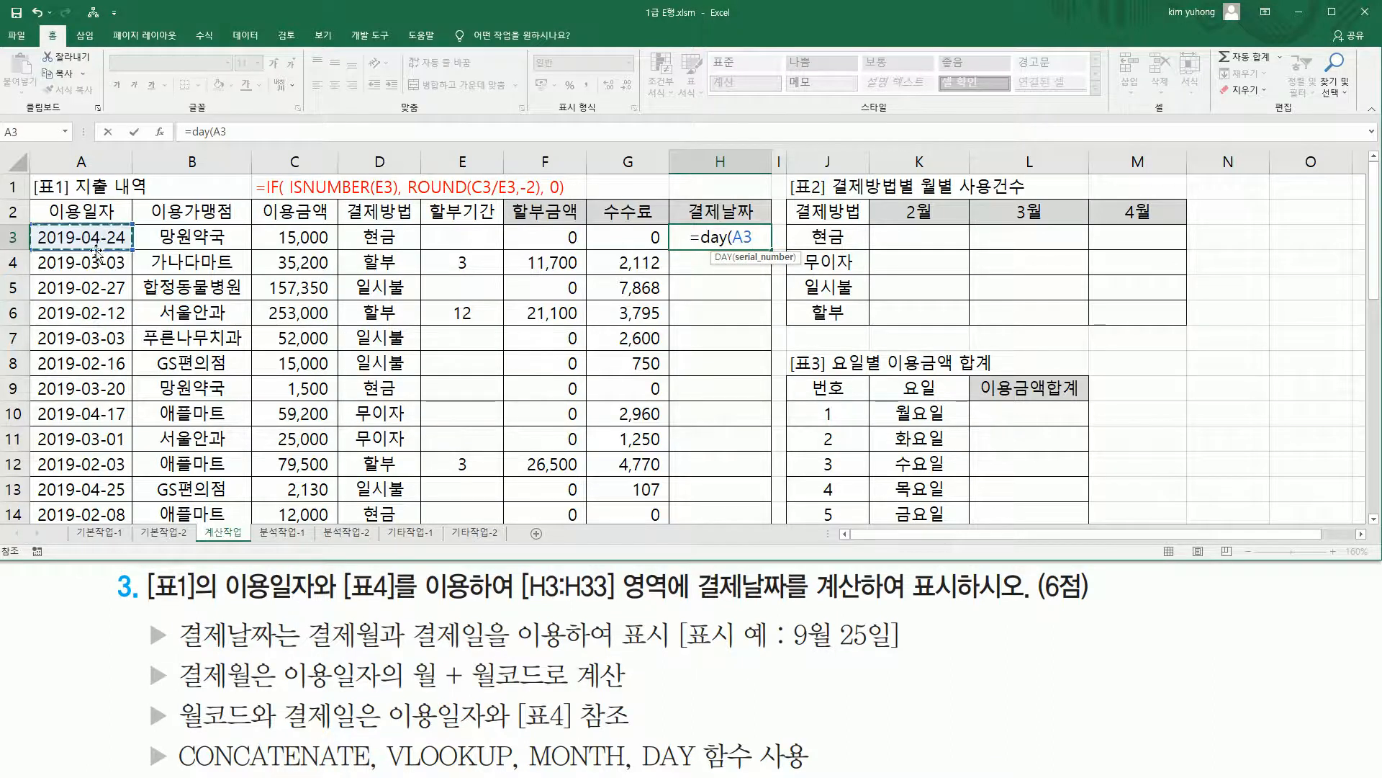
pyautogui.press('Return')
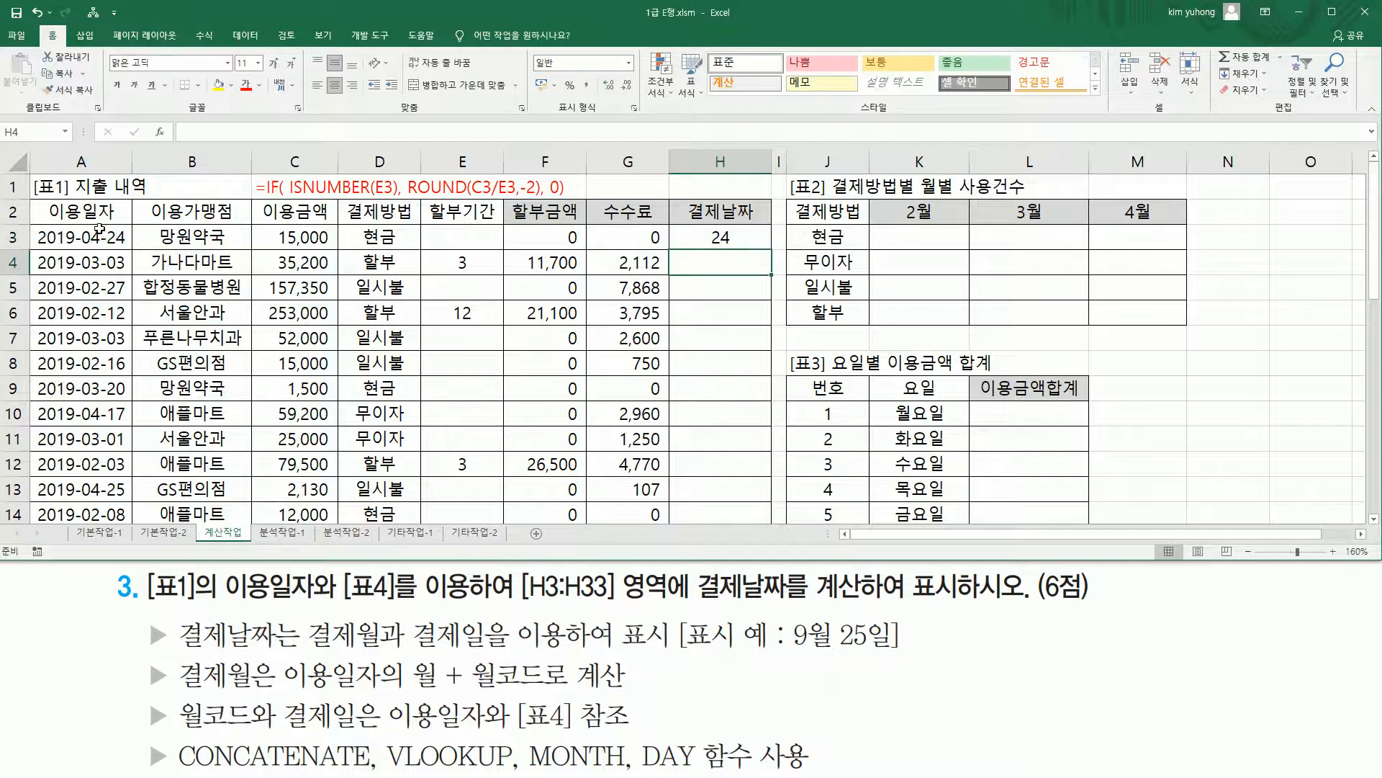
pyautogui.click(727, 244)
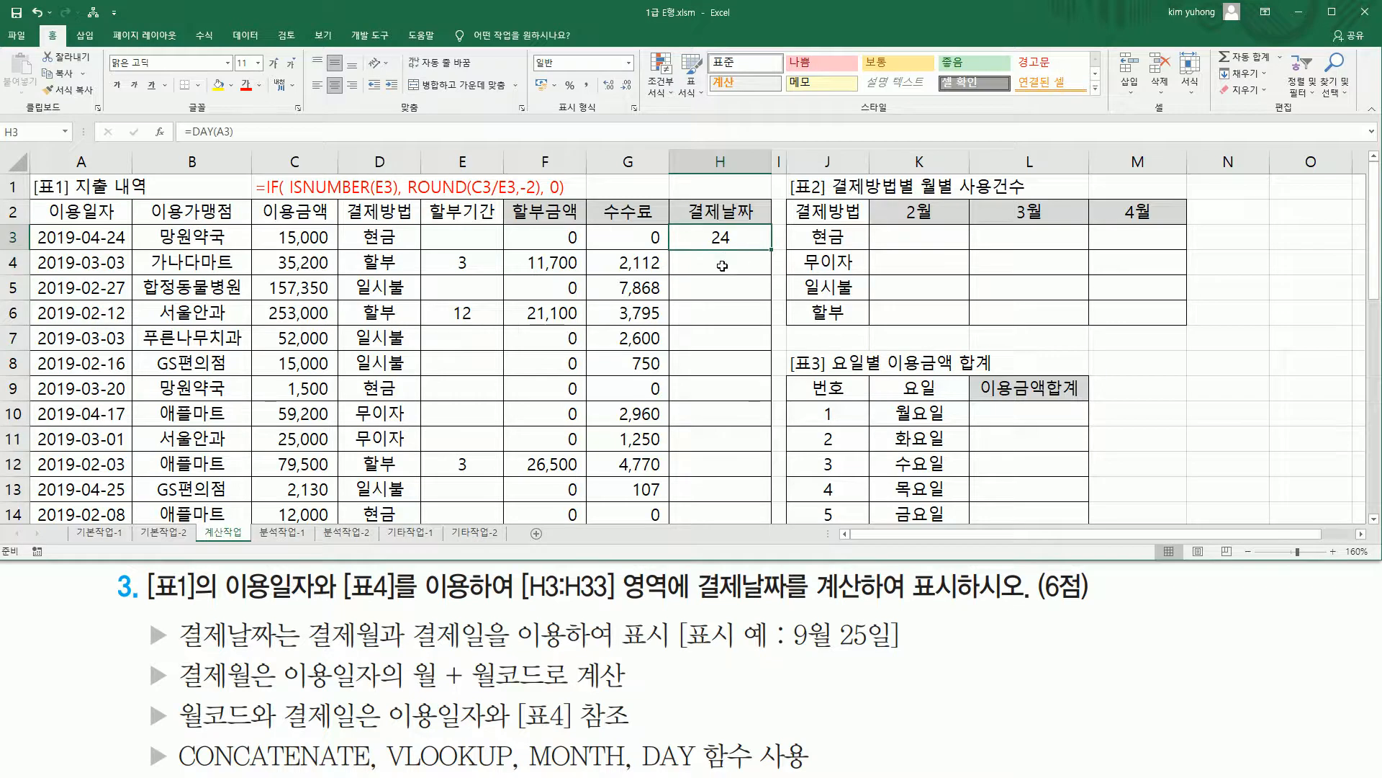
# Compare the display example 9월 25일 with the 날짜 ranges and the 월코드 column of [표4]
pyautogui.scroll(-5, 739, 250)
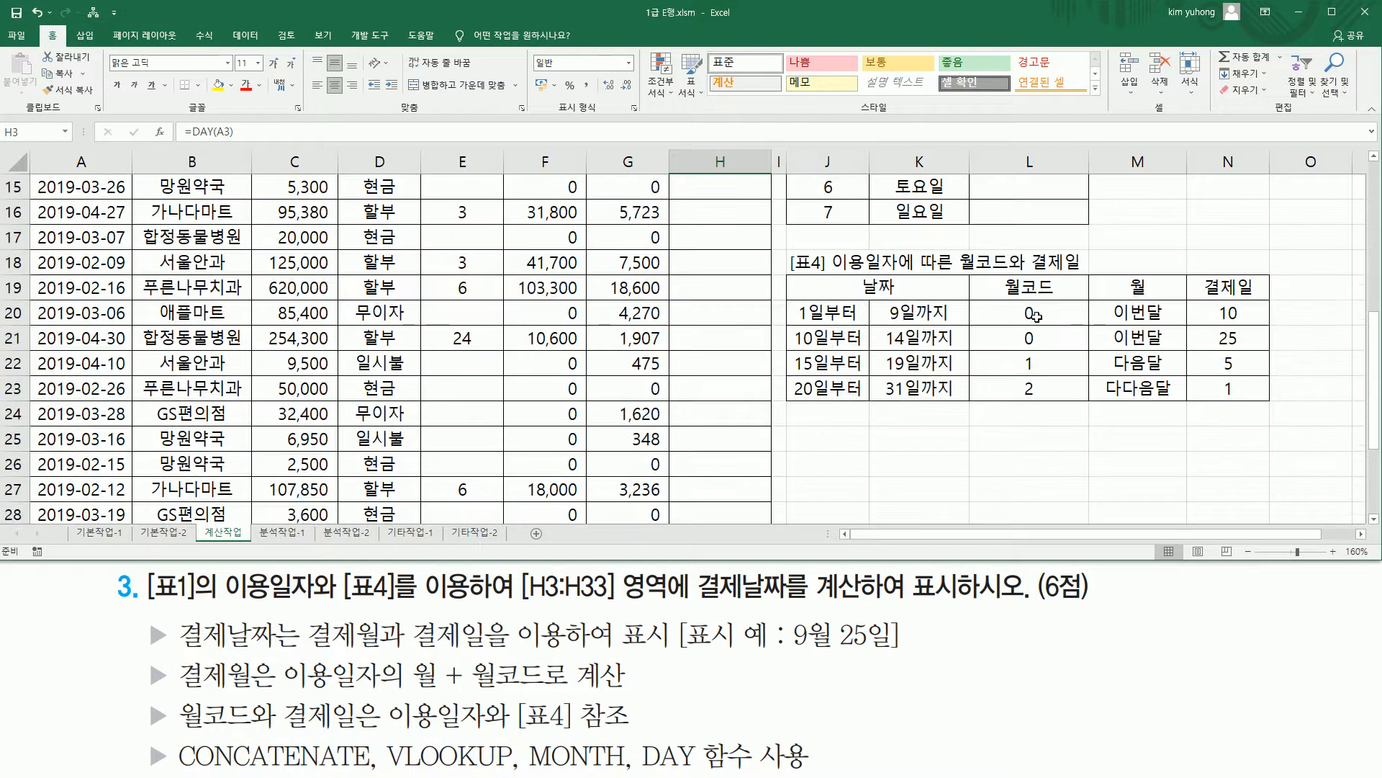
pyautogui.moveTo(1022, 306); pyautogui.dragTo(1044, 403)
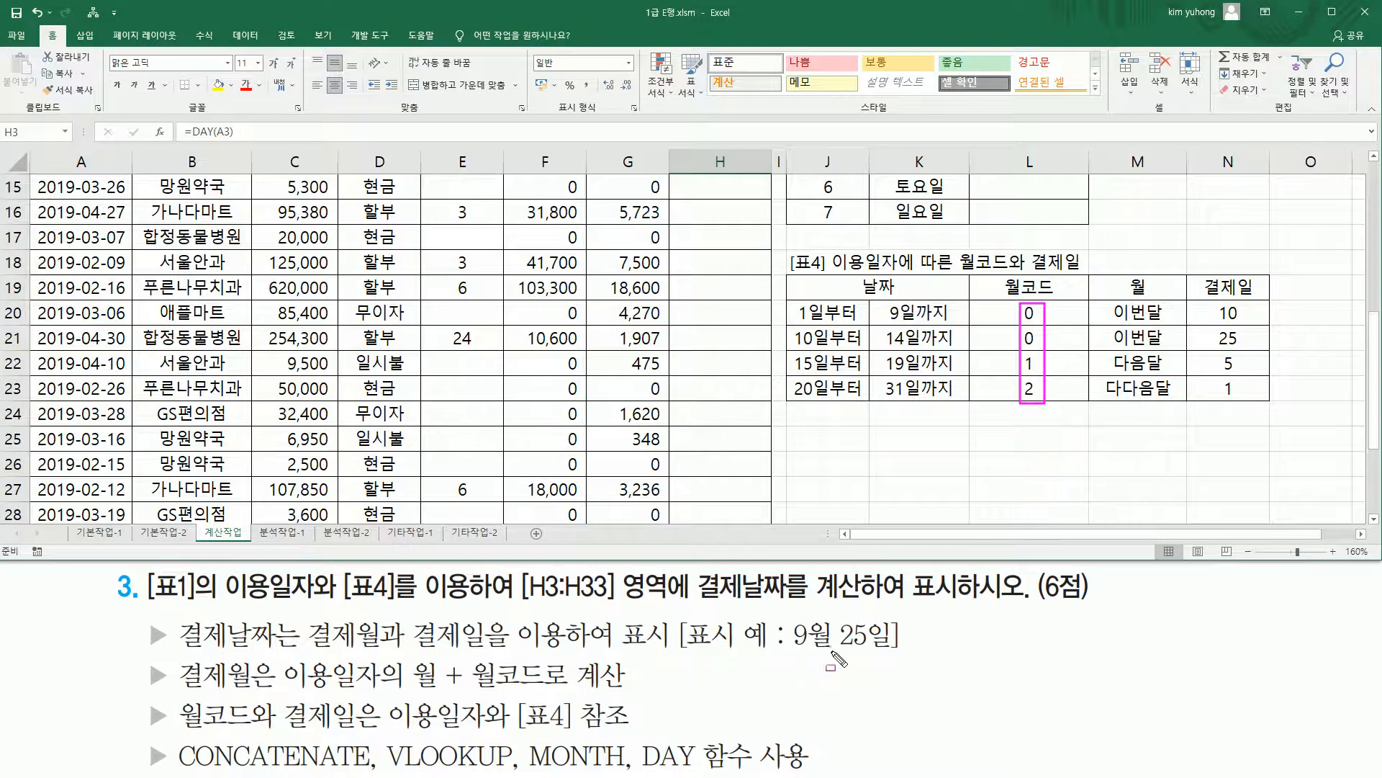
pyautogui.moveTo(784, 653); pyautogui.dragTo(889, 653)
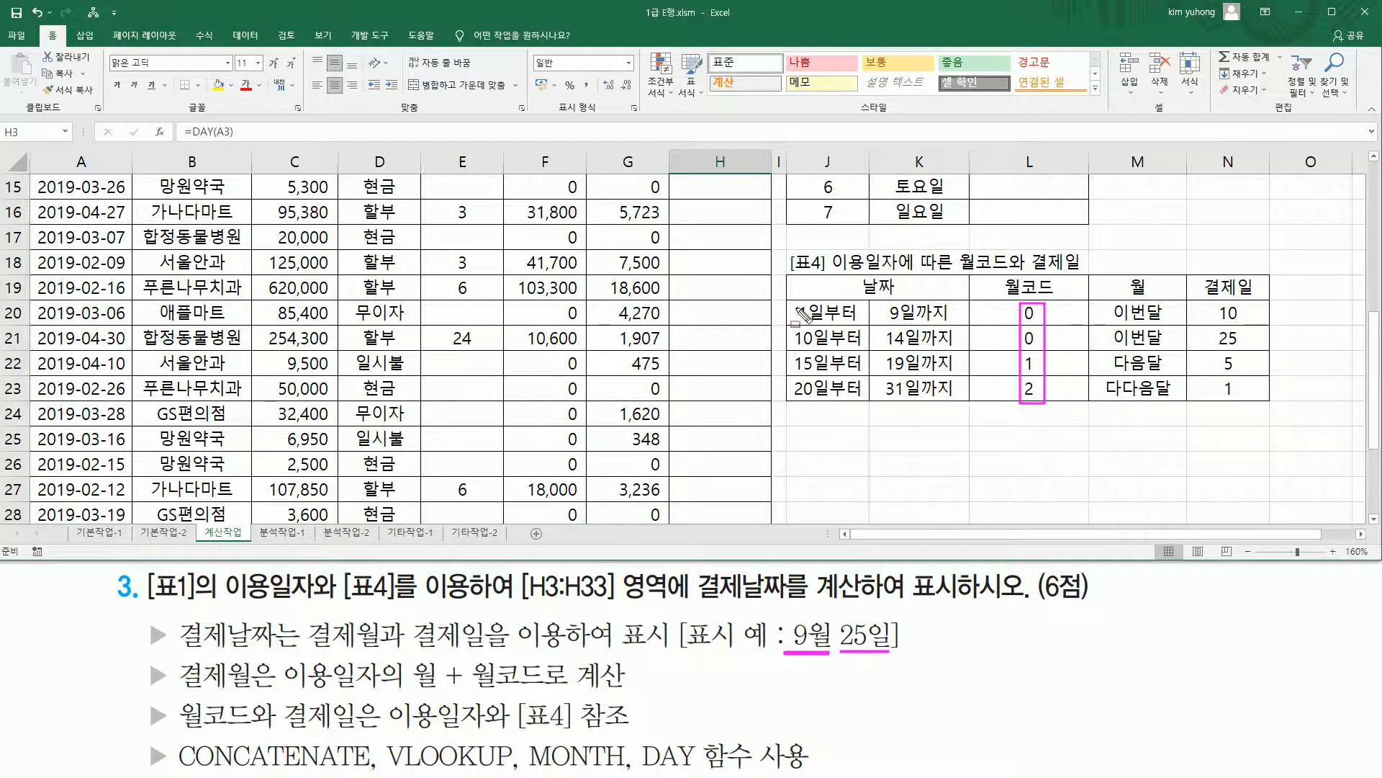
pyautogui.moveTo(792, 297)
pyautogui.mouseDown()
pyautogui.moveTo(886, 399)
pyautogui.moveTo(960, 388)
pyautogui.moveTo(792, 295)
pyautogui.mouseUp()
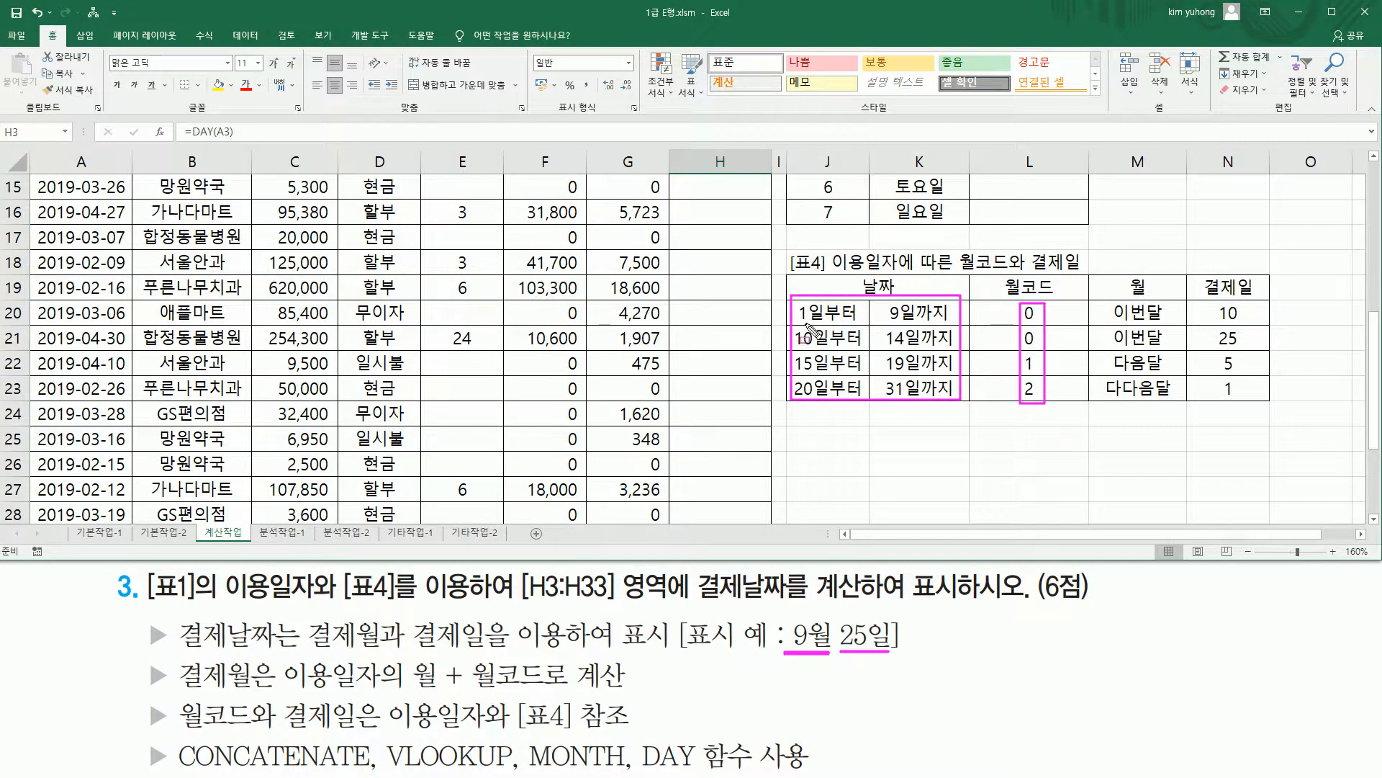
pyautogui.press('Escape')
# Wrap H3's DAY(A3) in VLOOKUP as the lookup value, with J20:N23 of [표4] as the table array
pyautogui.scroll(5, 770, 325)
pyautogui.click(715, 241)
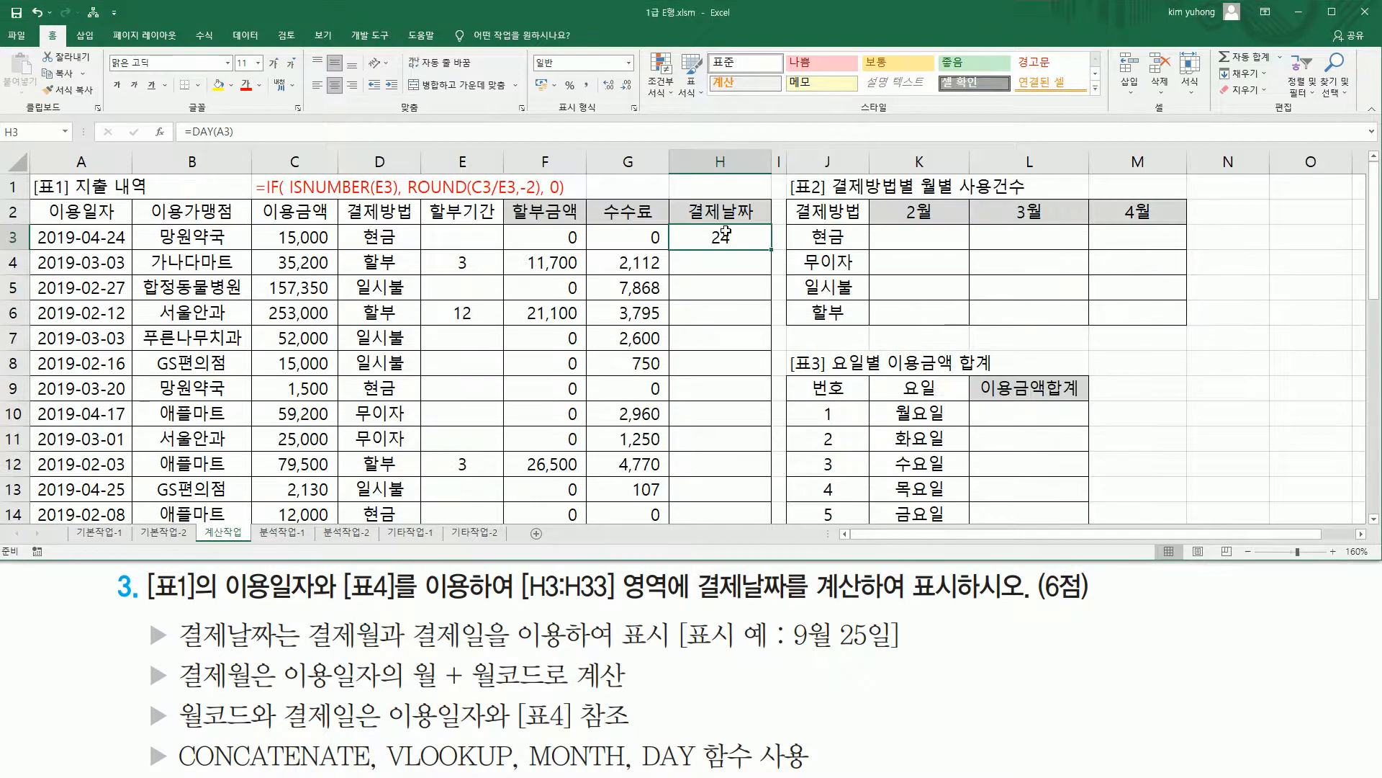
pyautogui.doubleClick(725, 239)
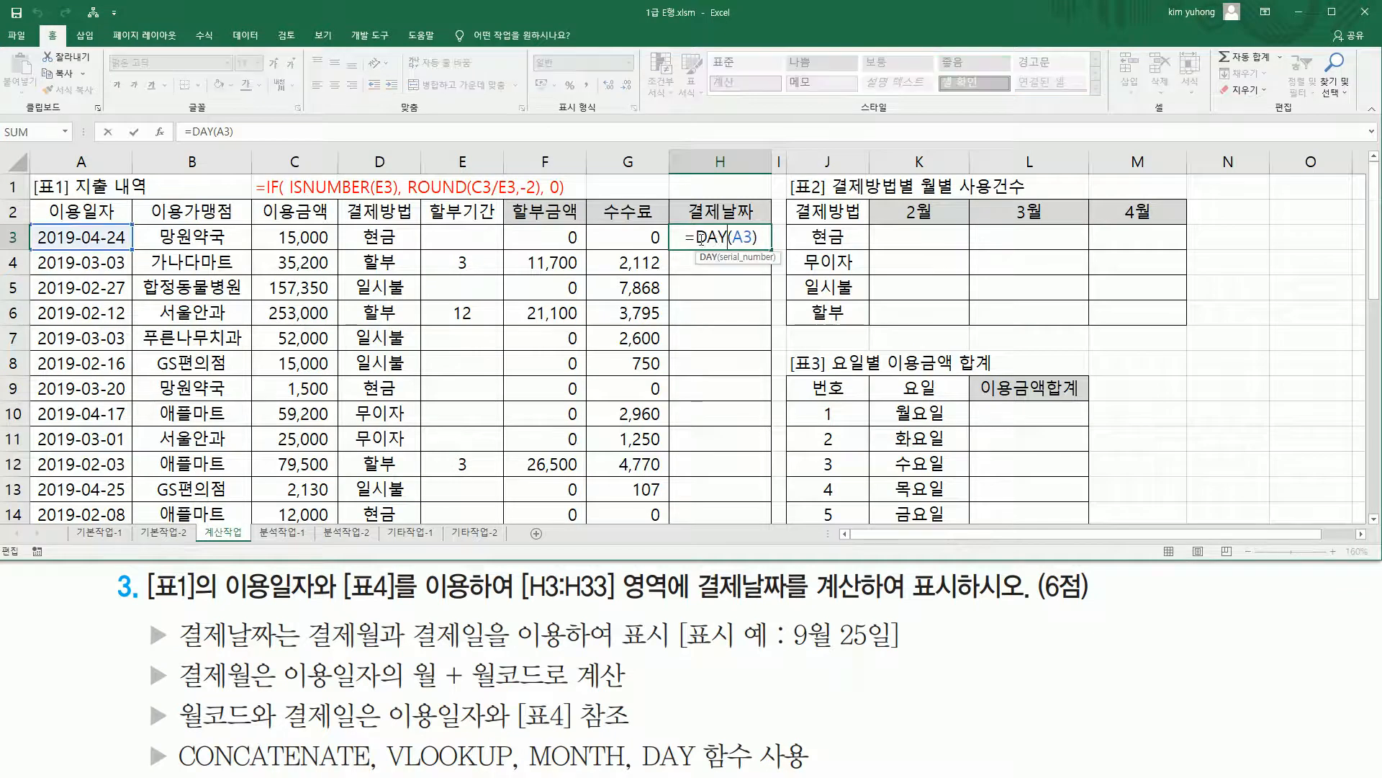
pyautogui.click(696, 238)
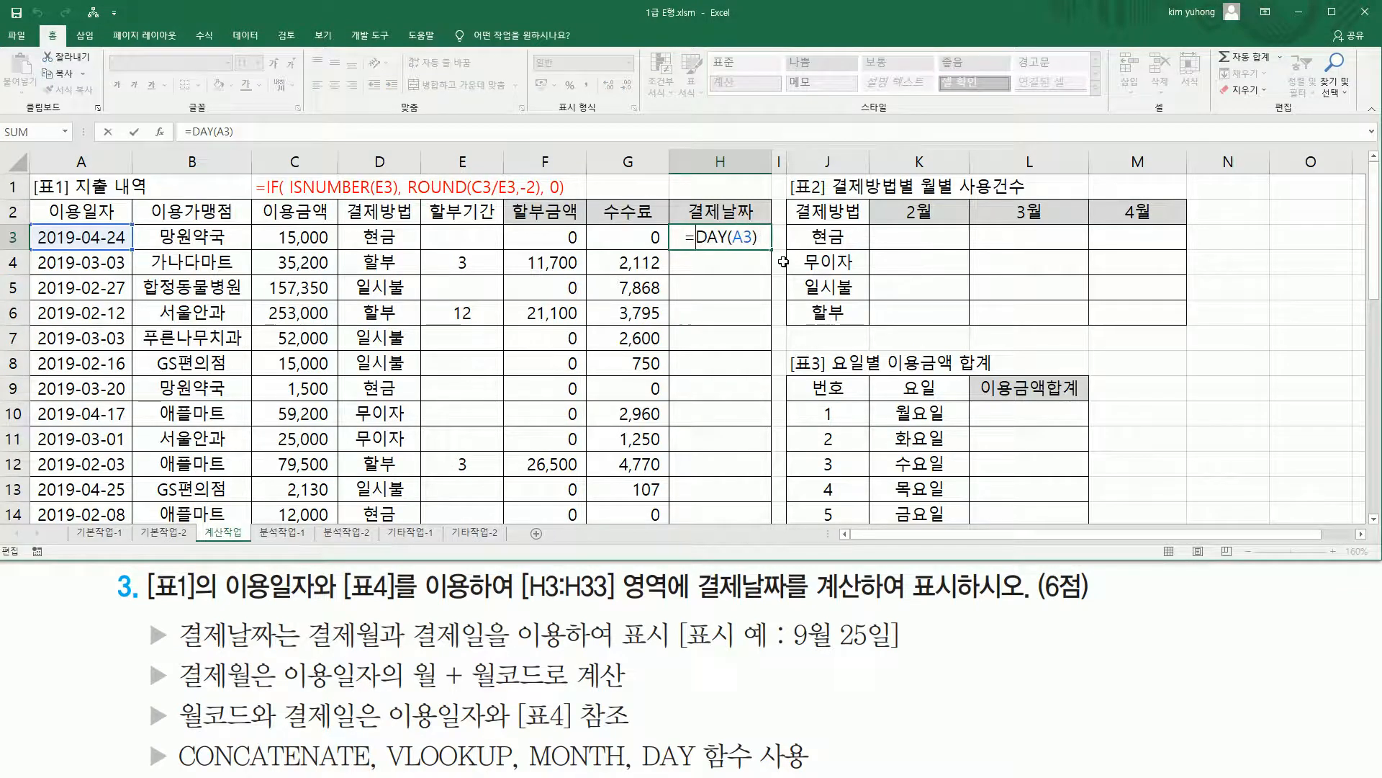
pyautogui.write('VLOOKUP(')
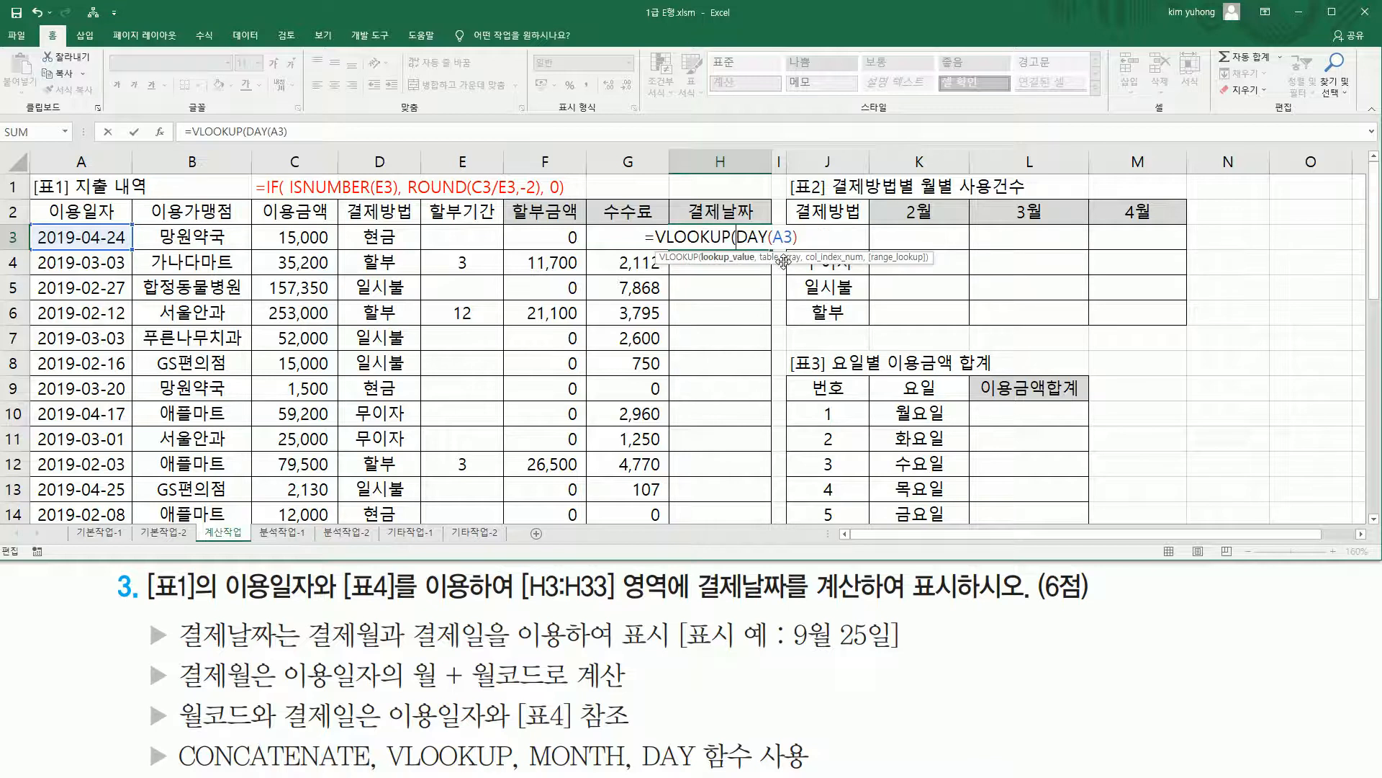
pyautogui.moveTo(739, 240); pyautogui.dragTo(808, 239)
pyautogui.click(802, 236)
pyautogui.write(',')
pyautogui.scroll(-5, 849, 344)
pyautogui.moveTo(847, 328); pyautogui.dragTo(1220, 395)
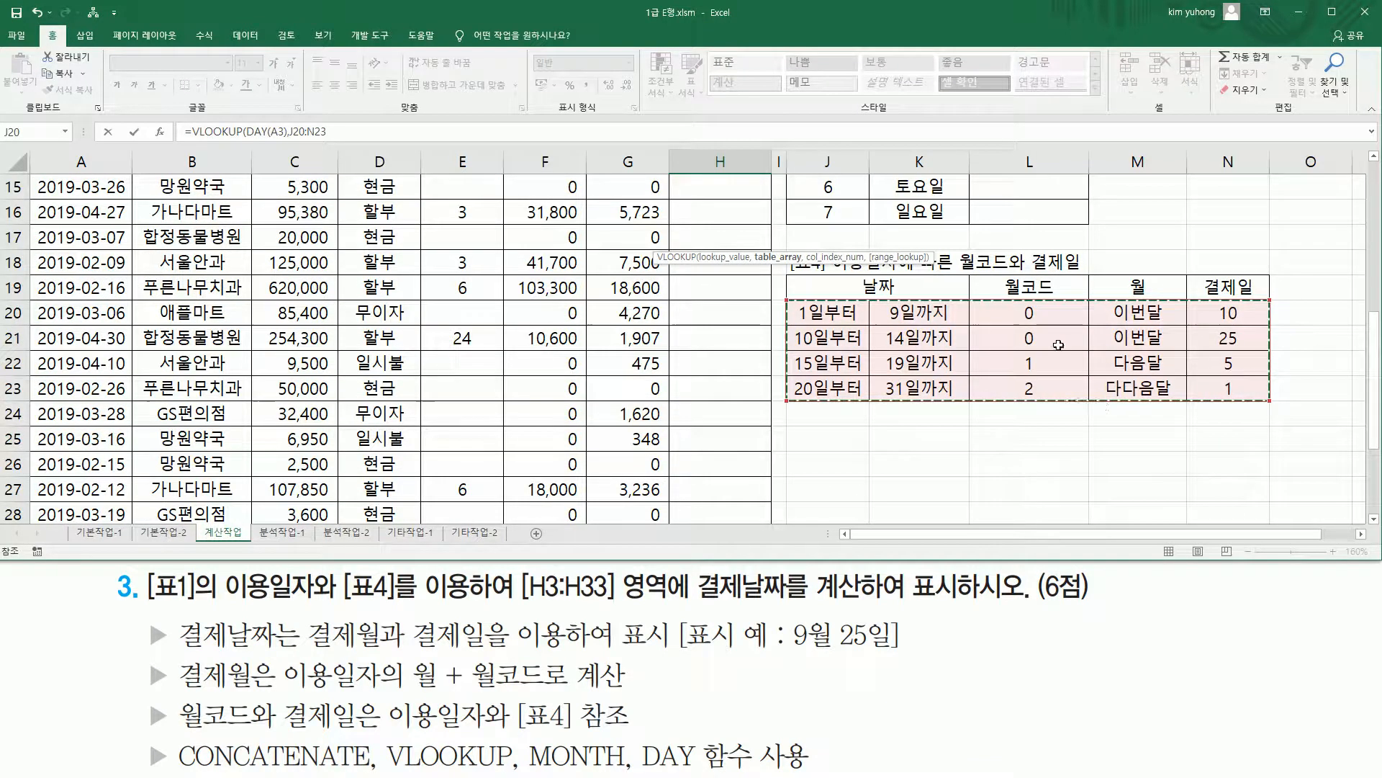
# Examine the 월코드 column and the full data range of [표4] as the lookup reference for every 이용일자 day
pyautogui.moveTo(793, 647); pyautogui.dragTo(829, 647)
pyautogui.moveTo(1016, 302); pyautogui.dragTo(1048, 401)
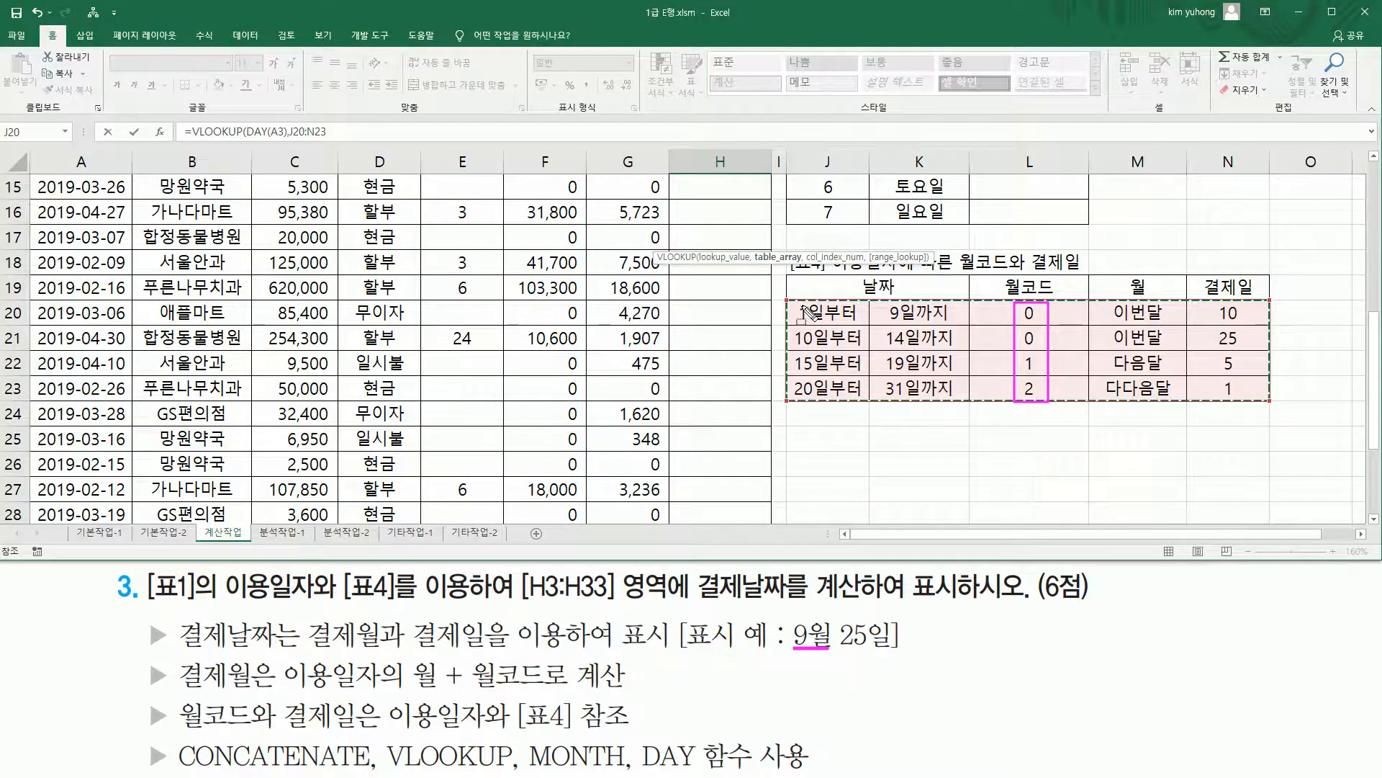
pyautogui.moveTo(784, 293); pyautogui.dragTo(1281, 417)
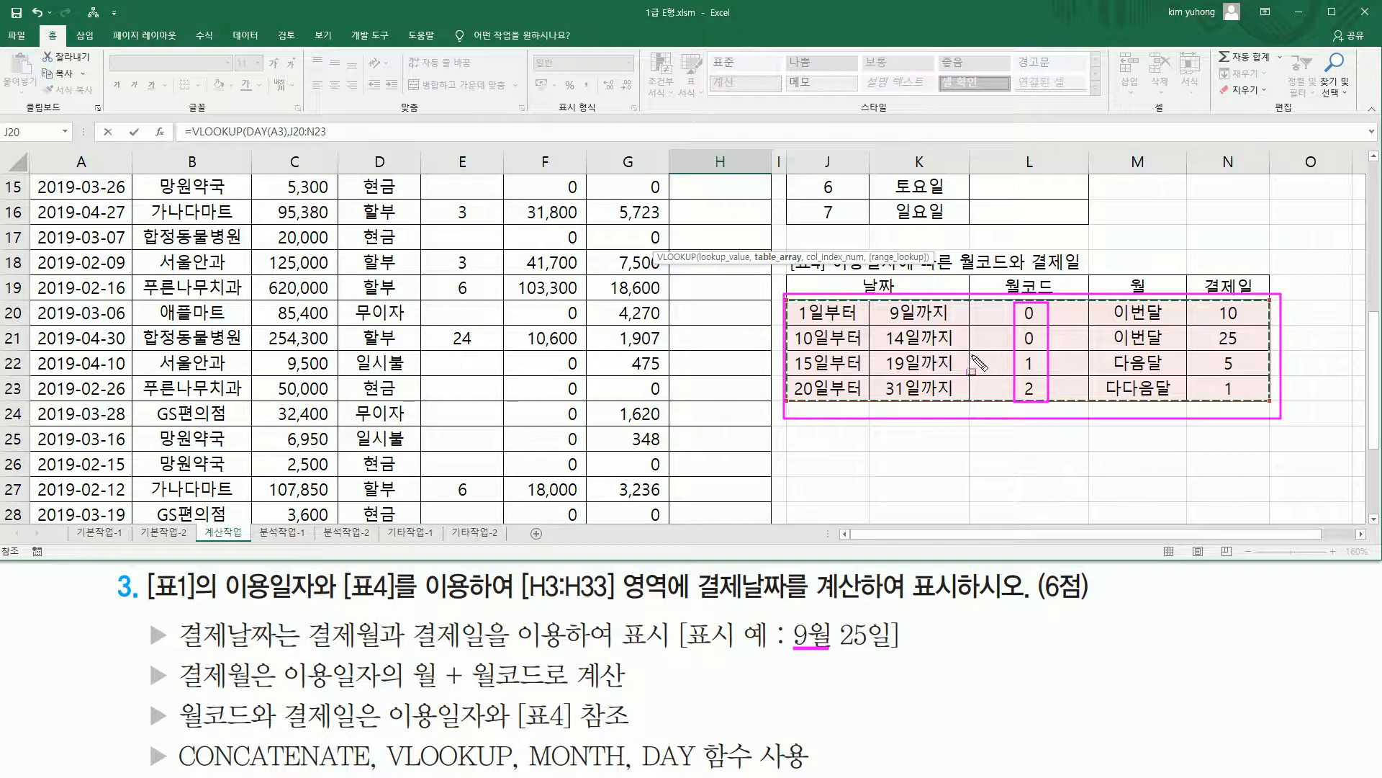
pyautogui.scroll(5, 969, 374)
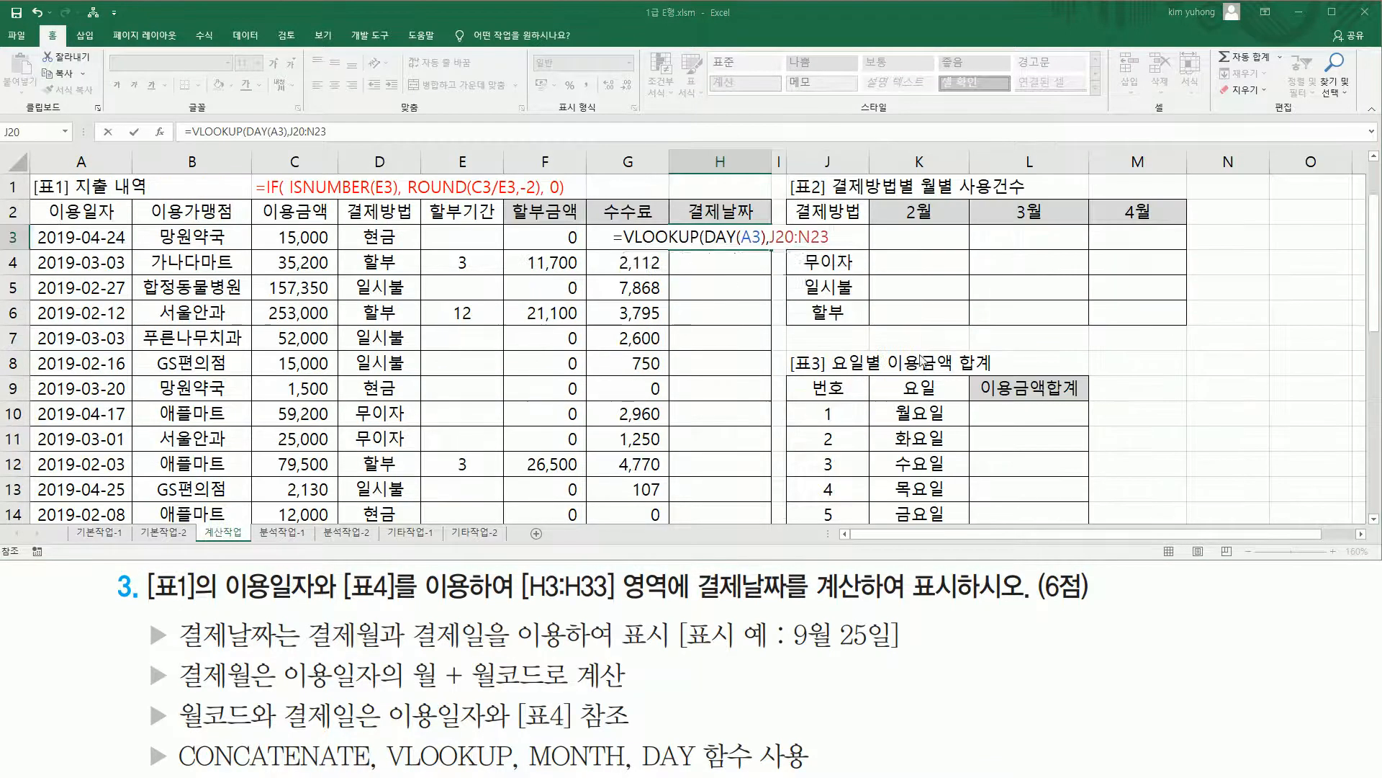
pyautogui.click(829, 237)
pyautogui.scroll(-7, 900, 324)
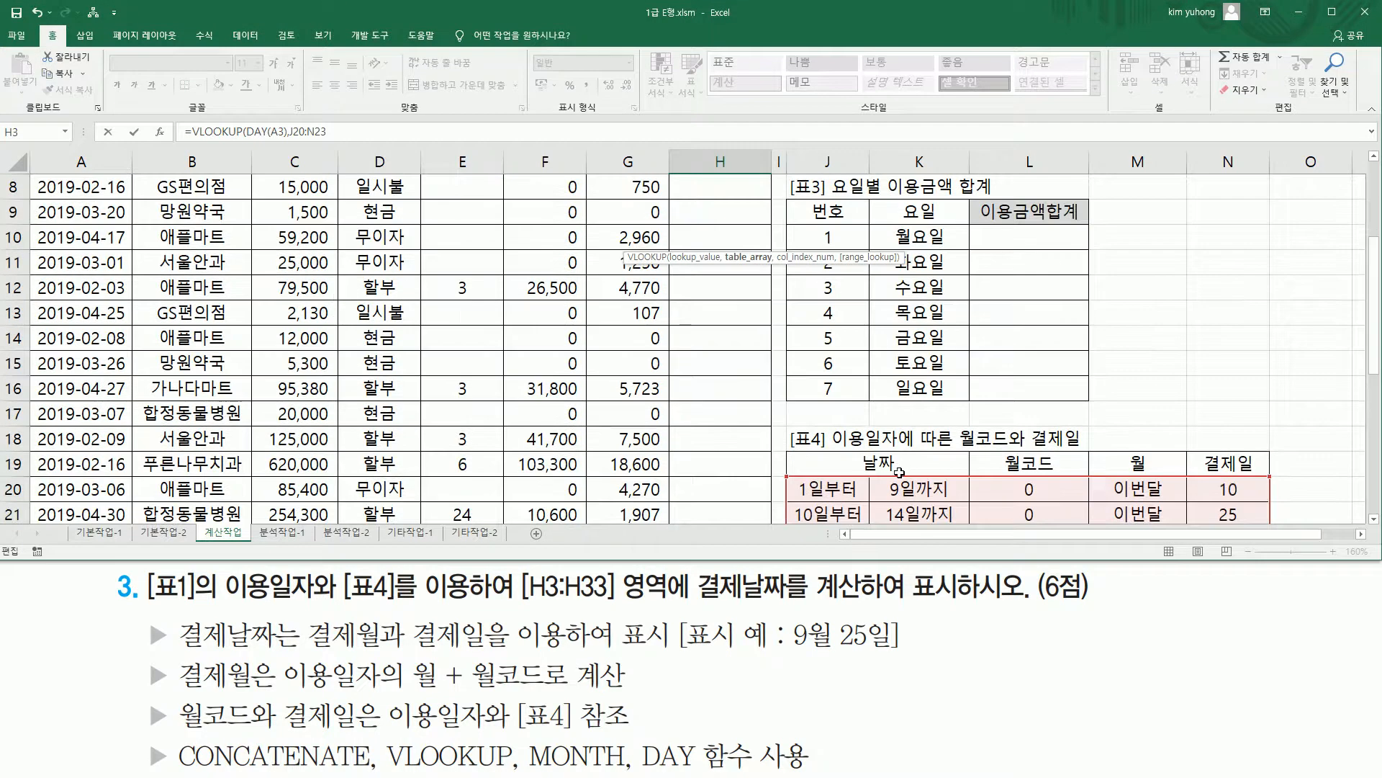
pyautogui.scroll(7, 901, 320)
pyautogui.moveTo(70, 192); pyautogui.dragTo(118, 487)
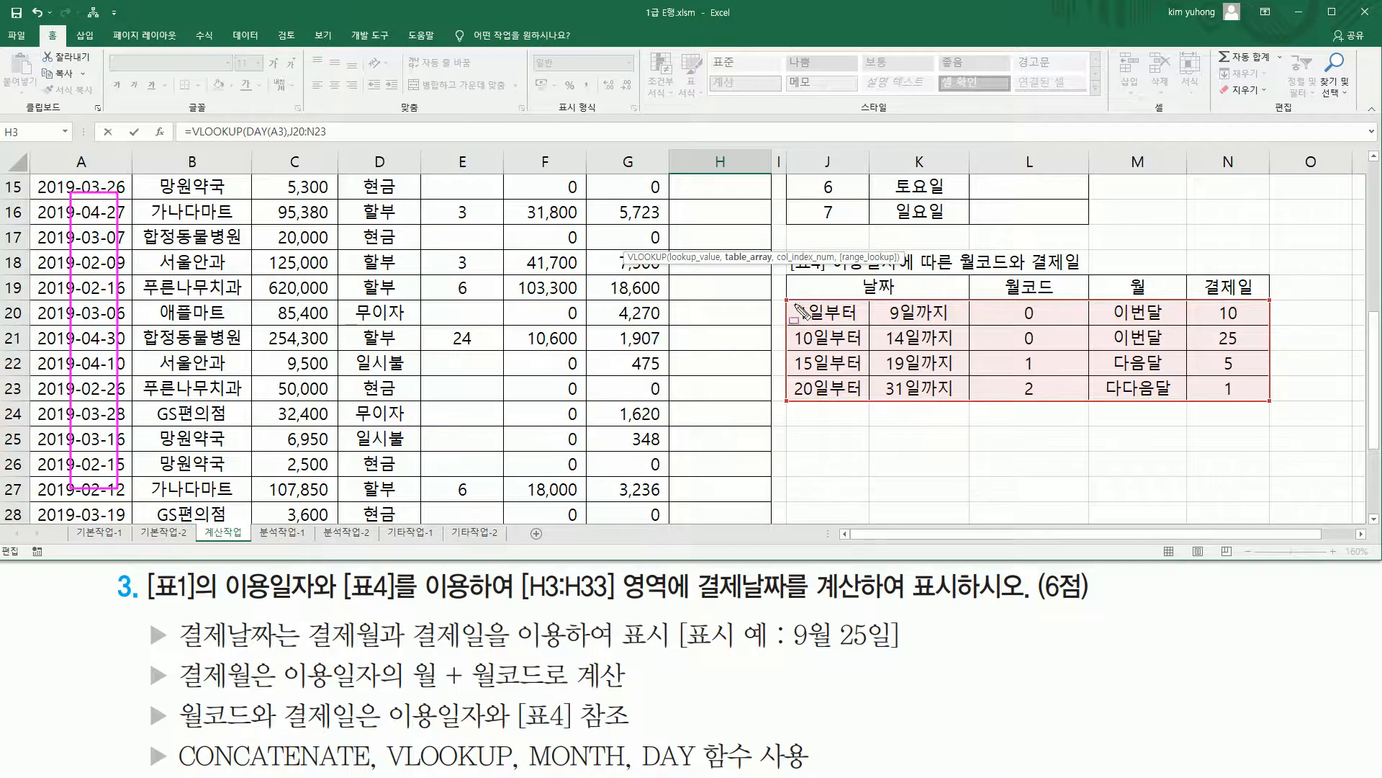
pyautogui.moveTo(787, 300)
pyautogui.mouseDown()
pyautogui.moveTo(1094, 388)
pyautogui.moveTo(1271, 403)
pyautogui.mouseUp()
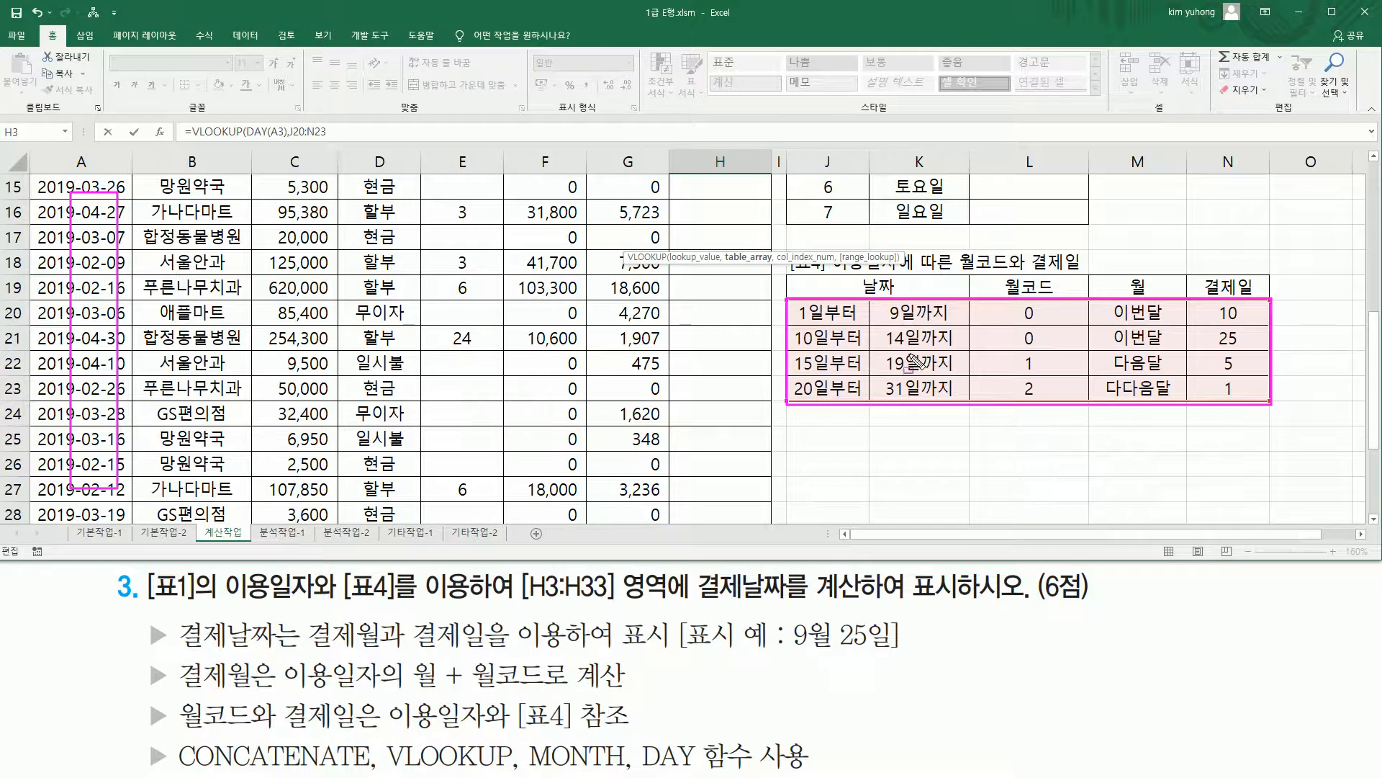
pyautogui.press('Escape')
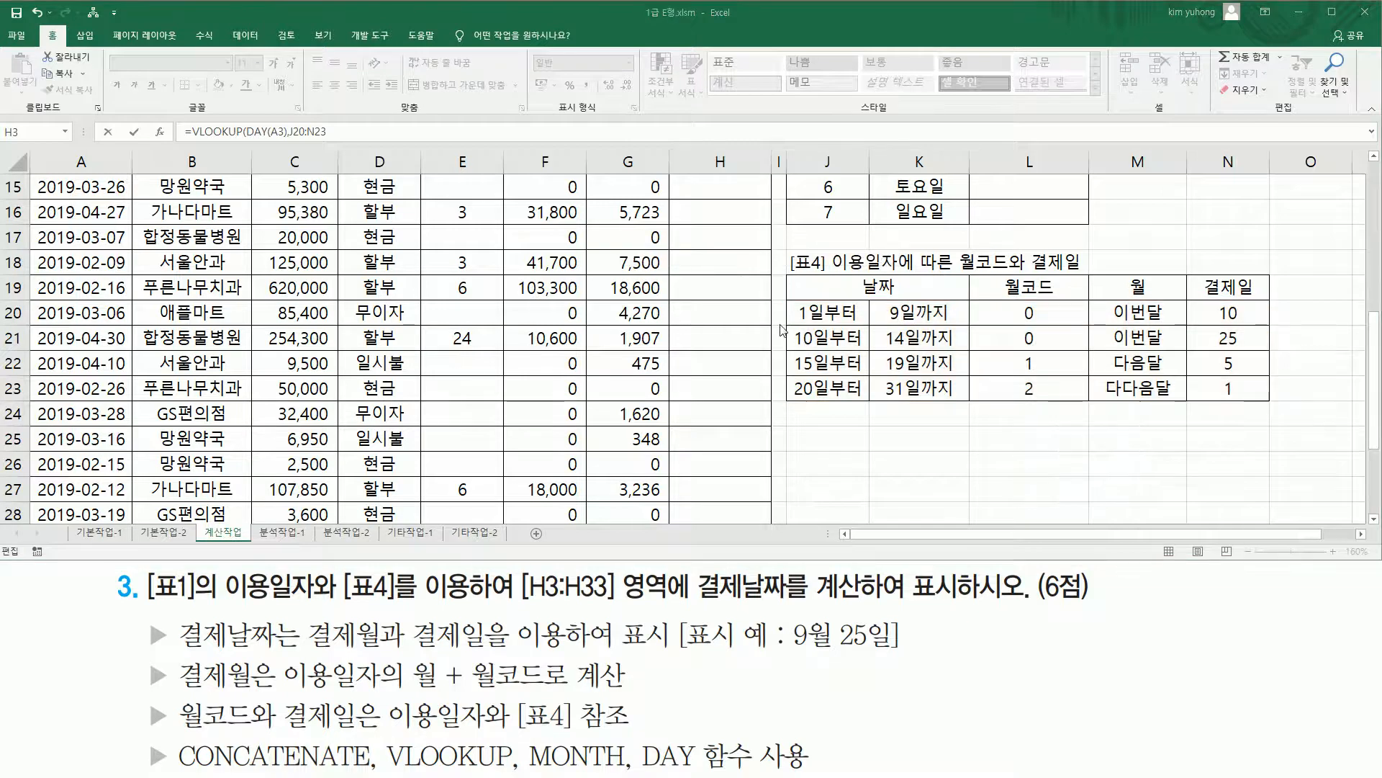
# Complete H3's VLOOKUP with the absolute table range $J$20:$N$23 and column index 3, leaving out the range lookup argument
pyautogui.press('F4')
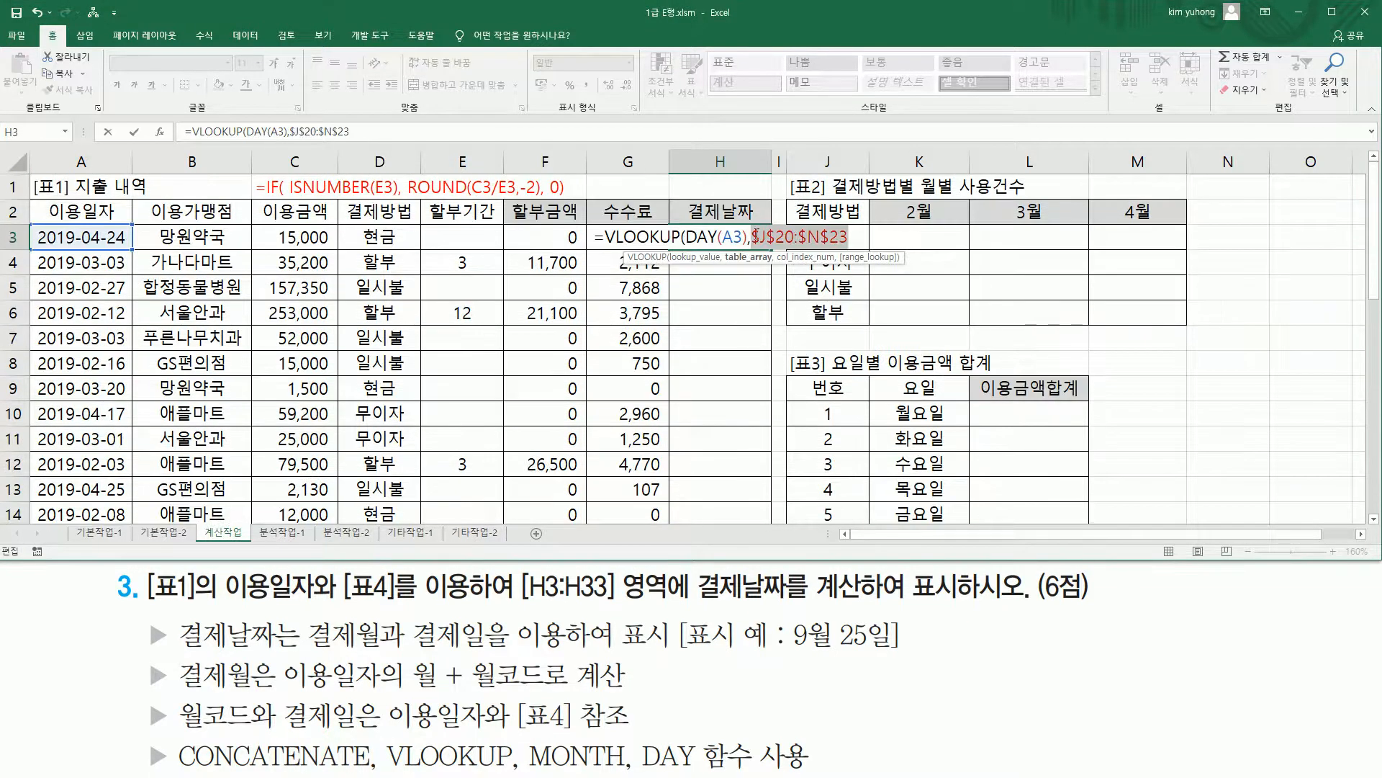
pyautogui.click(852, 239)
pyautogui.write(',3')
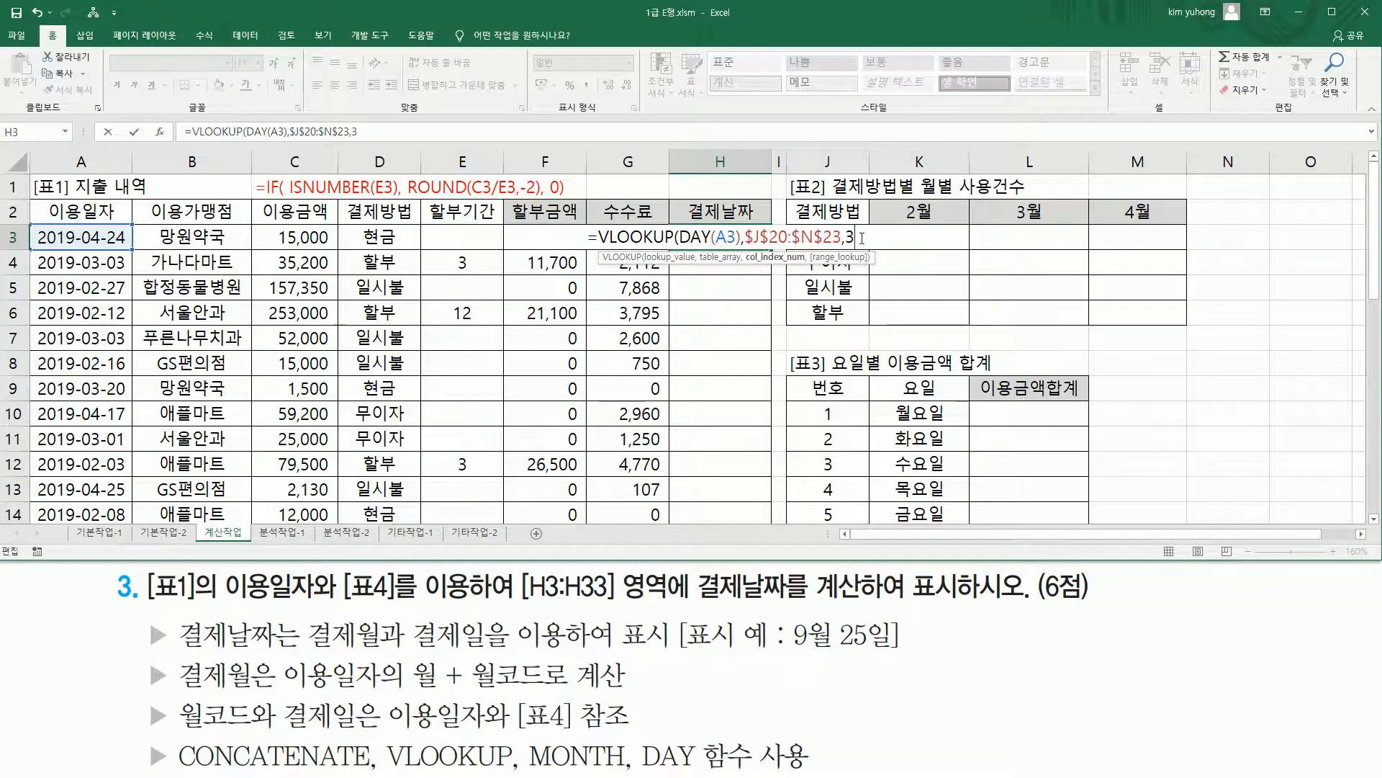
pyautogui.write(',')
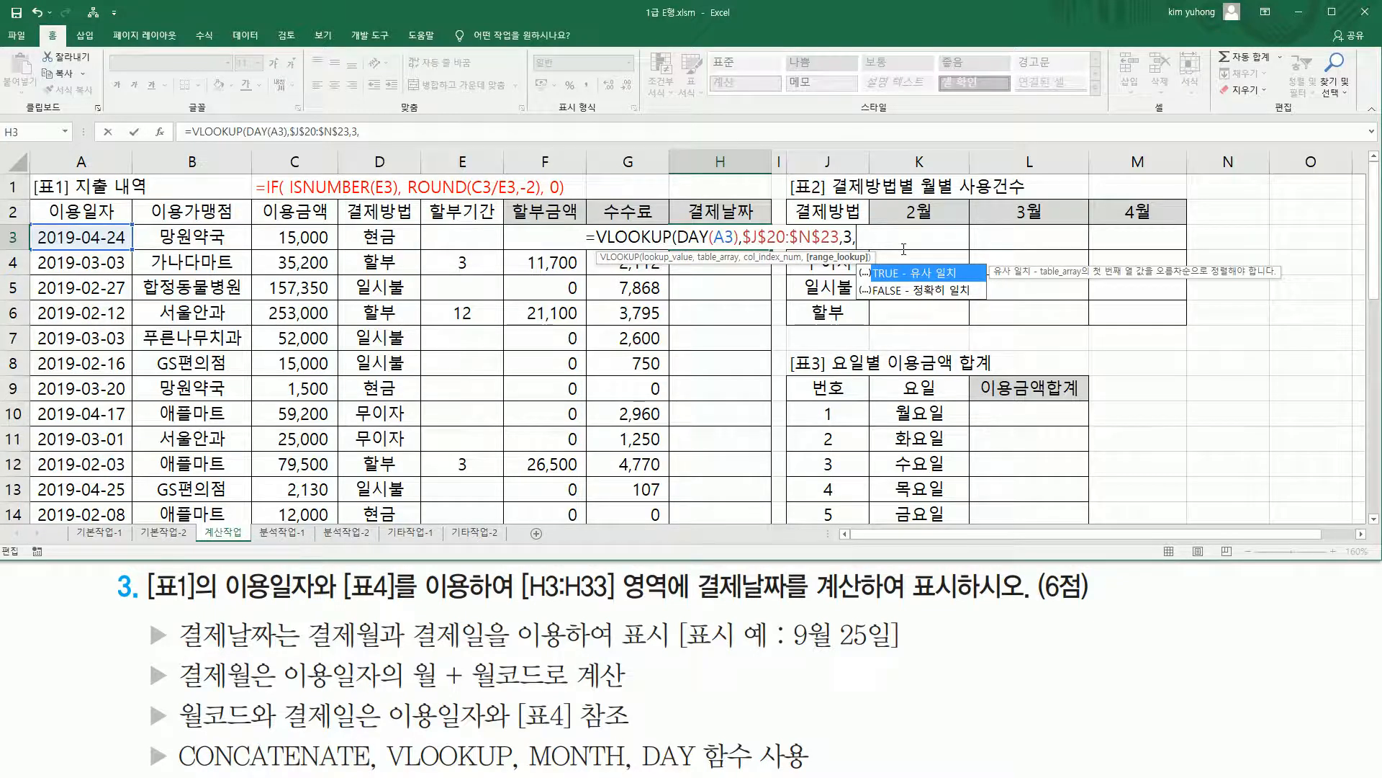
pyautogui.press('BackSpace')
pyautogui.write(')')
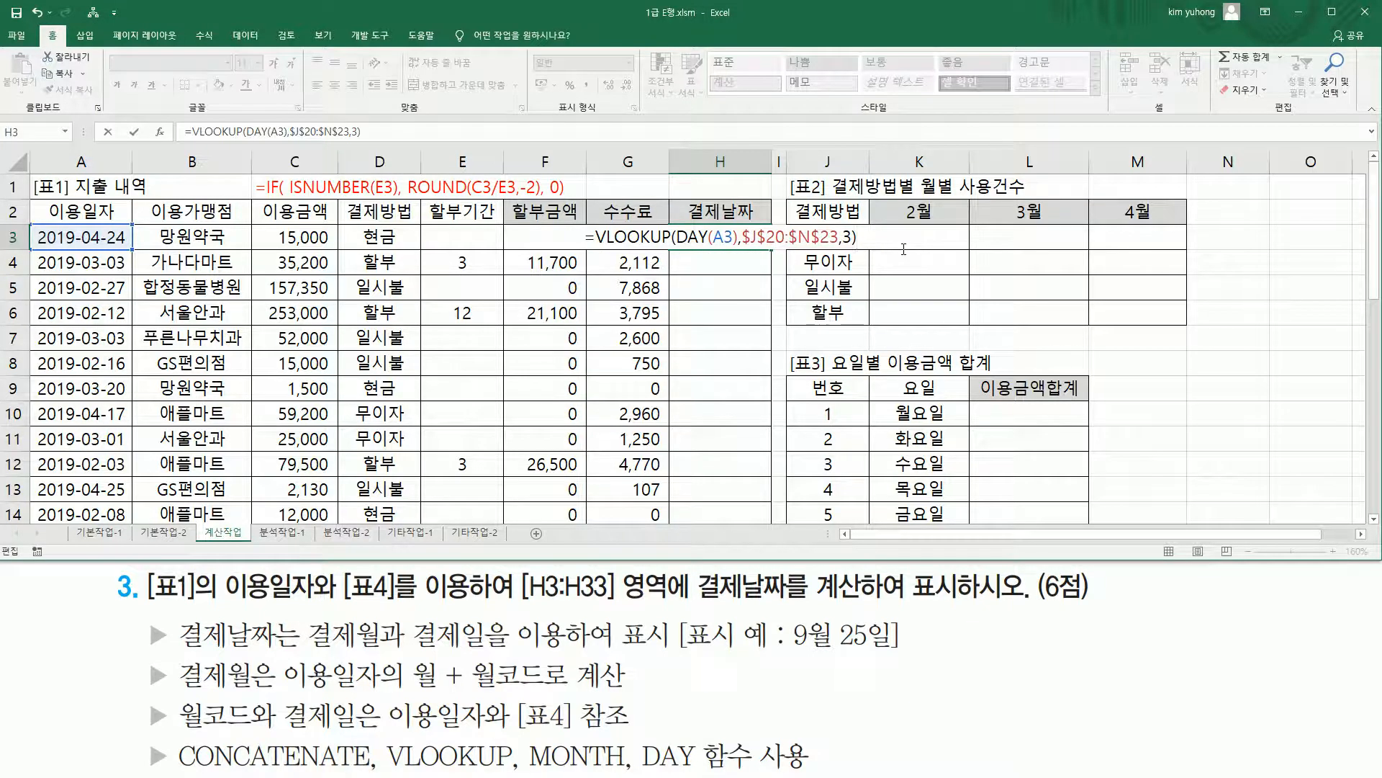
pyautogui.press('Return')
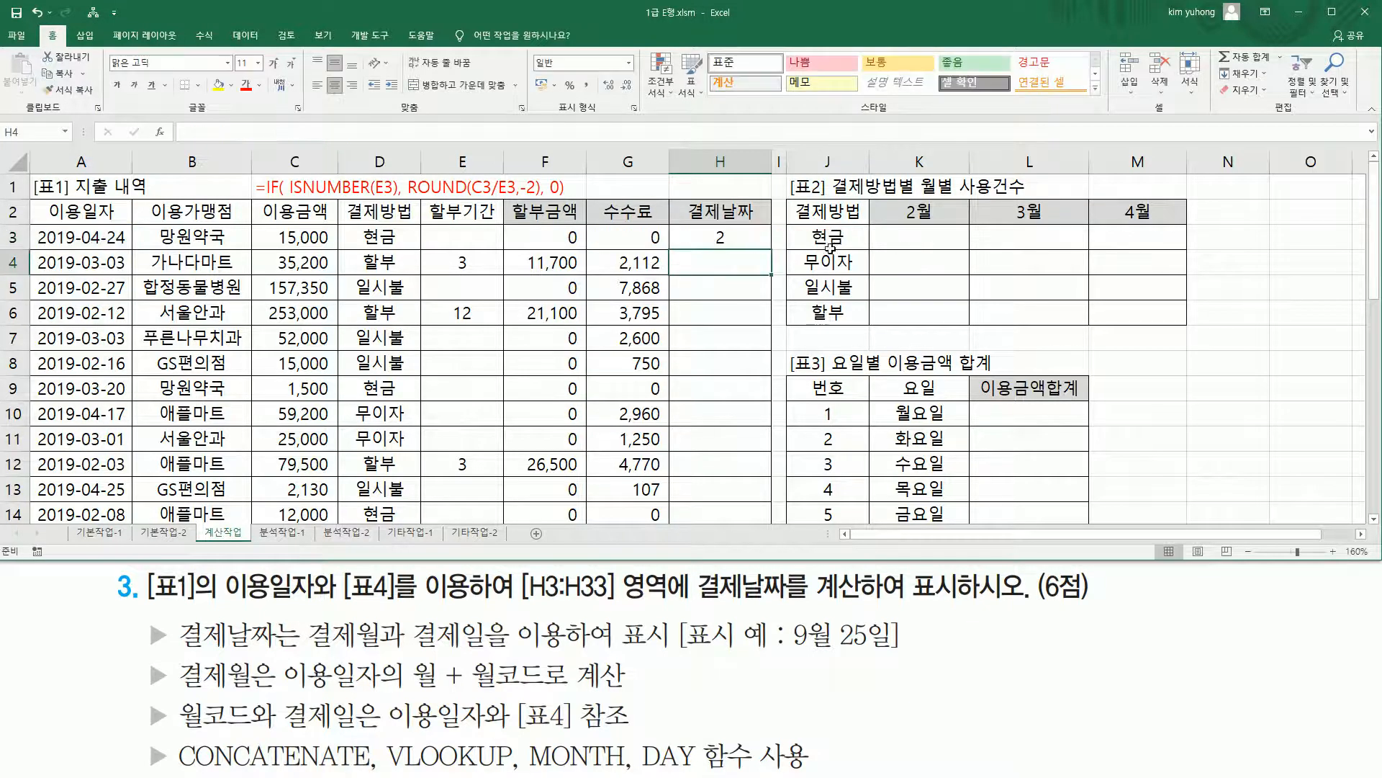
# Check H3's 월코드 against the 20일부터 31일까지 row of [표4], and review the 결제월 rule and the MONTH function
pyautogui.click(716, 234)
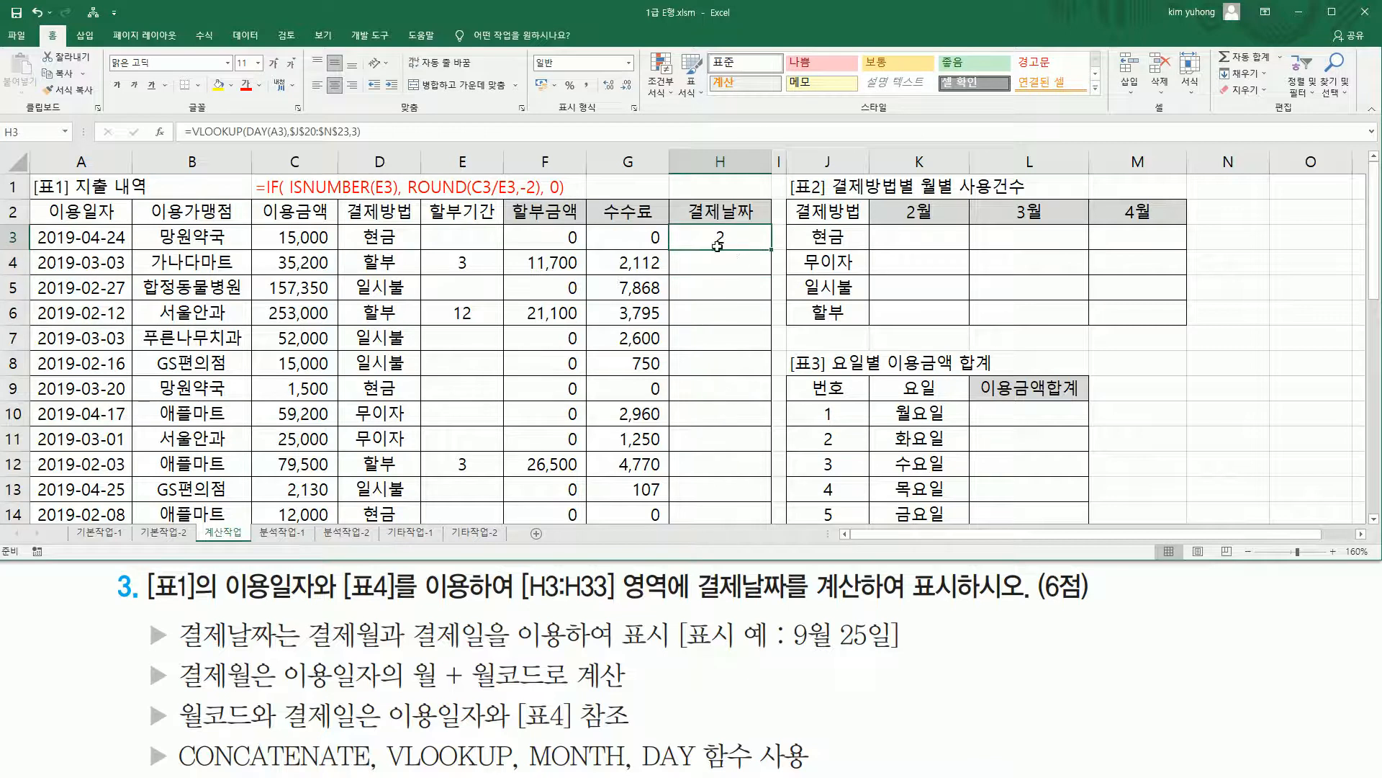
pyautogui.moveTo(104, 228); pyautogui.dragTo(130, 252)
pyautogui.press('Escape')
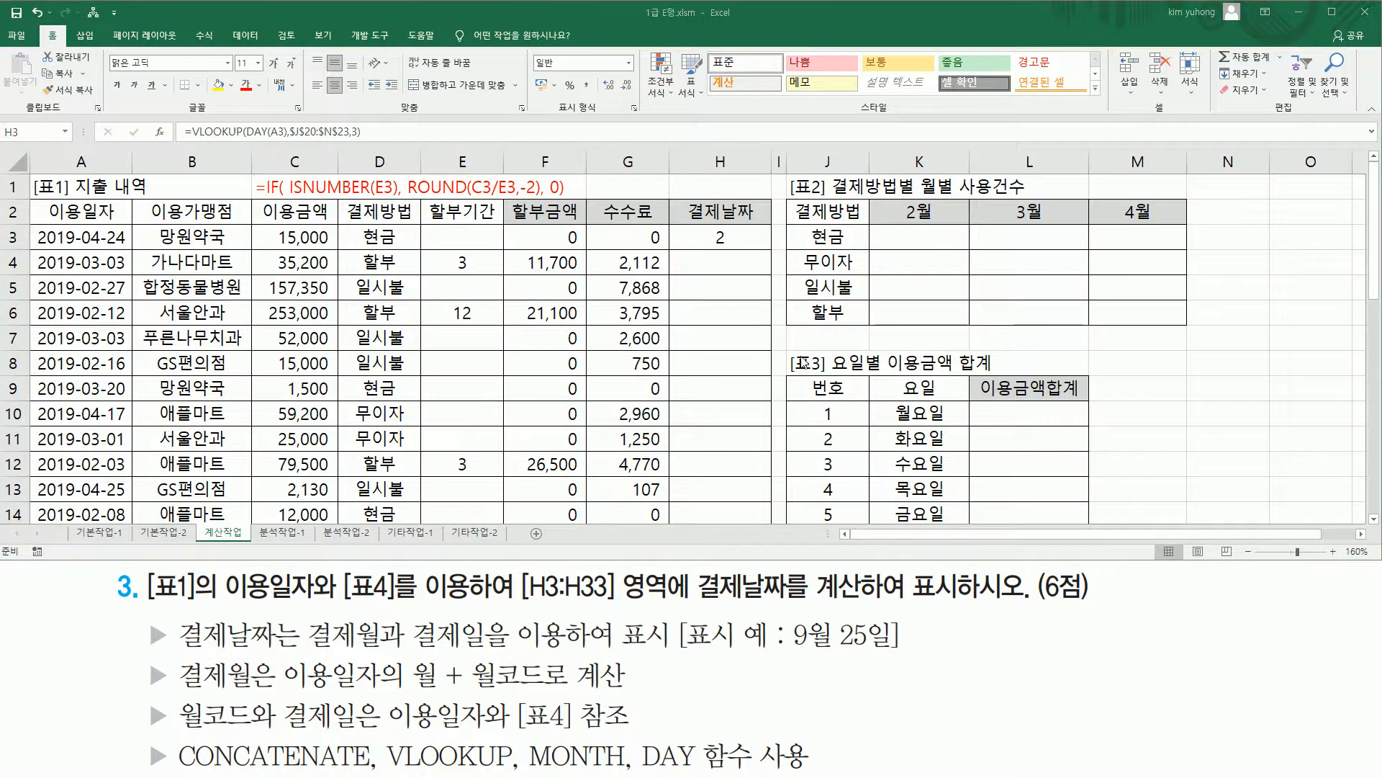
pyautogui.scroll(-7, 583, 349)
pyautogui.scroll(2, 826, 371)
pyautogui.moveTo(795, 380)
pyautogui.mouseDown()
pyautogui.moveTo(907, 406)
pyautogui.moveTo(1021, 400)
pyautogui.moveTo(1047, 377)
pyautogui.mouseUp()
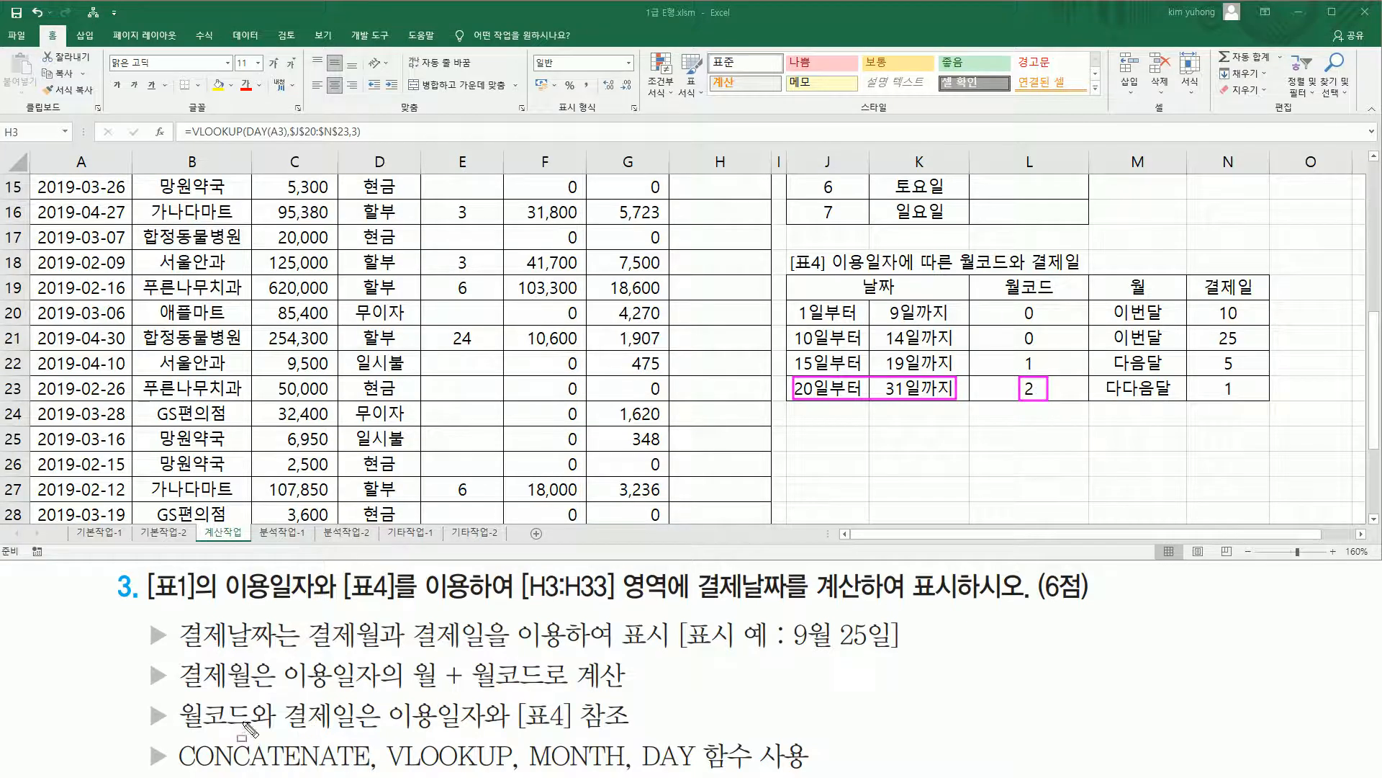
pyautogui.moveTo(790, 611)
pyautogui.mouseDown()
pyautogui.moveTo(839, 652)
pyautogui.moveTo(803, 652)
pyautogui.mouseUp()
pyautogui.moveTo(174, 692)
pyautogui.mouseDown()
pyautogui.moveTo(437, 690)
pyautogui.moveTo(437, 653)
pyautogui.moveTo(544, 694)
pyautogui.mouseUp()
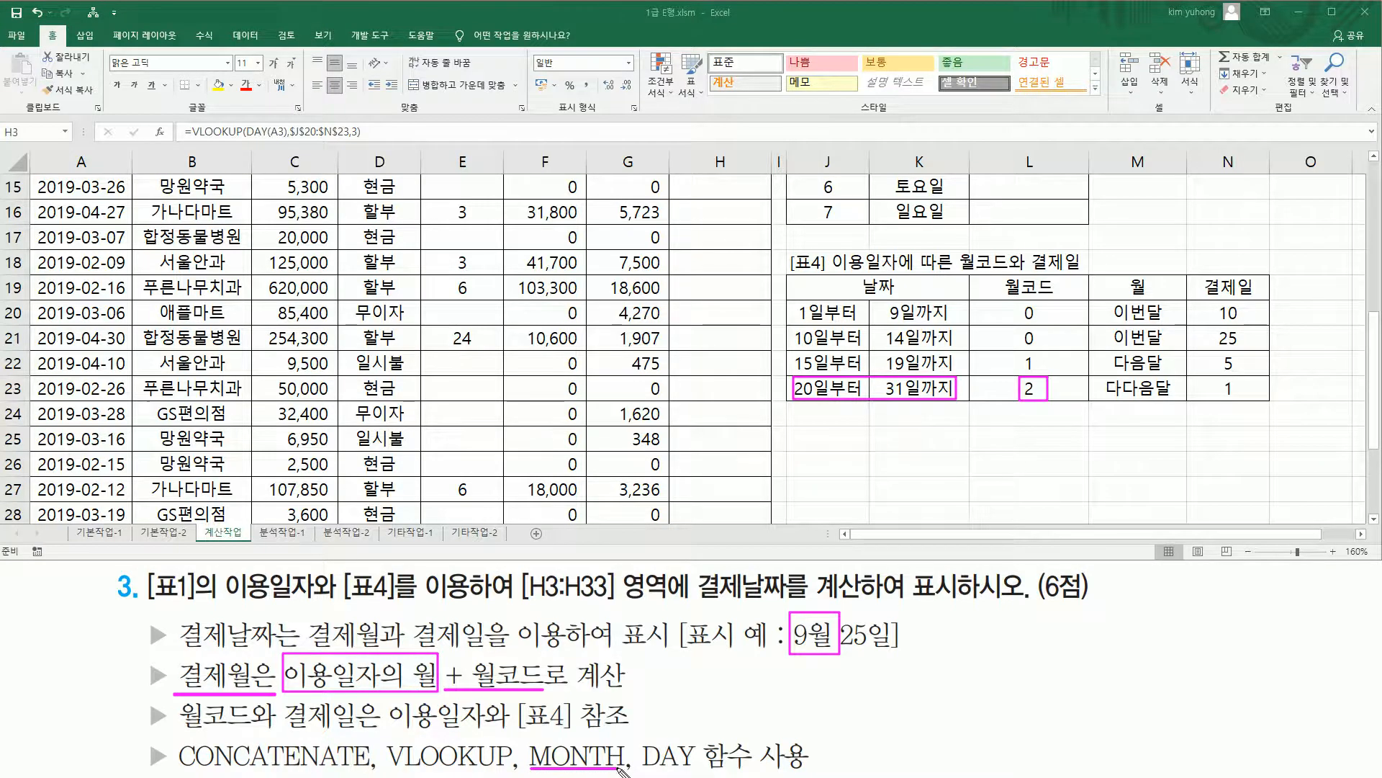
pyautogui.press('Escape')
pyautogui.scroll(5, 672, 396)
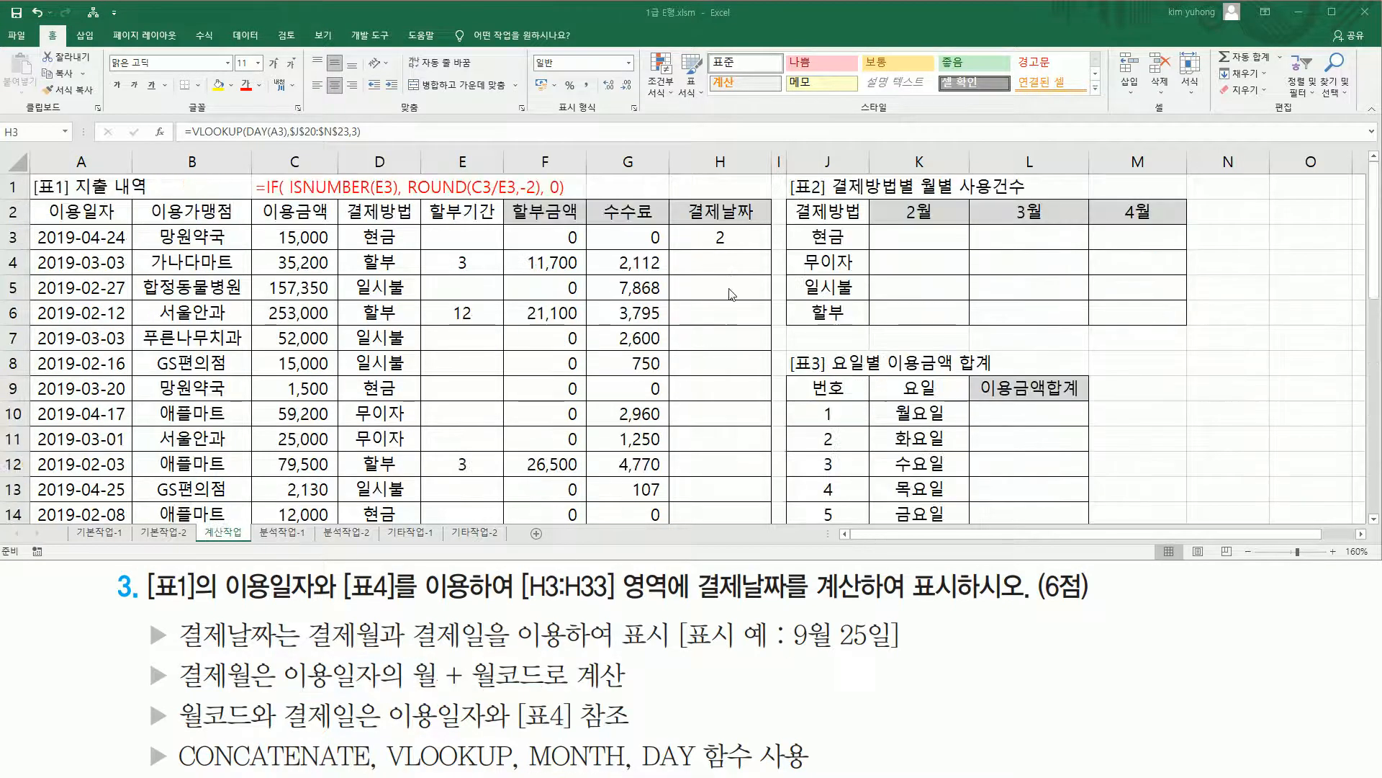
# Insert MONTH(A3) in front of VLOOKUP in H3's formula to extract the month of the first 이용일자
pyautogui.doubleClick(682, 240)
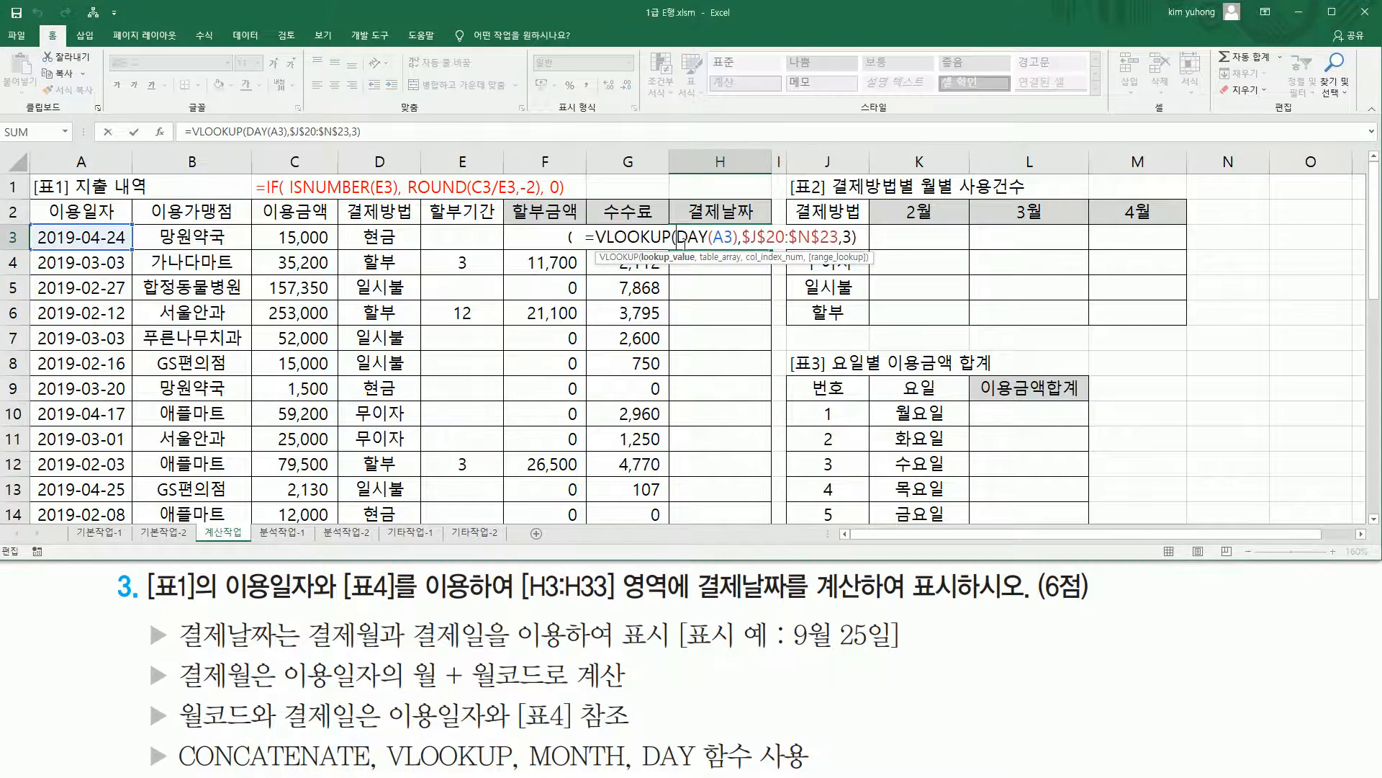
pyautogui.click(597, 239)
pyautogui.write('month')
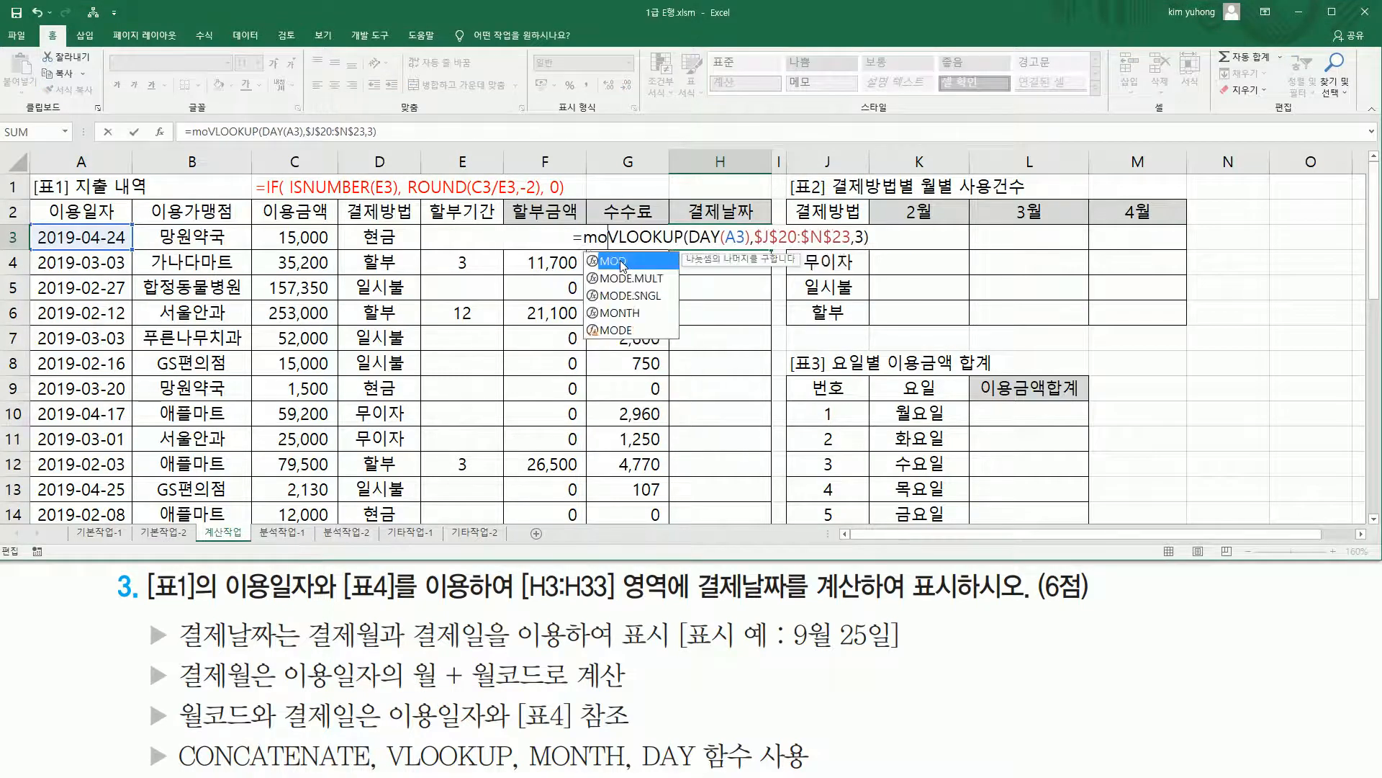
pyautogui.write('(')
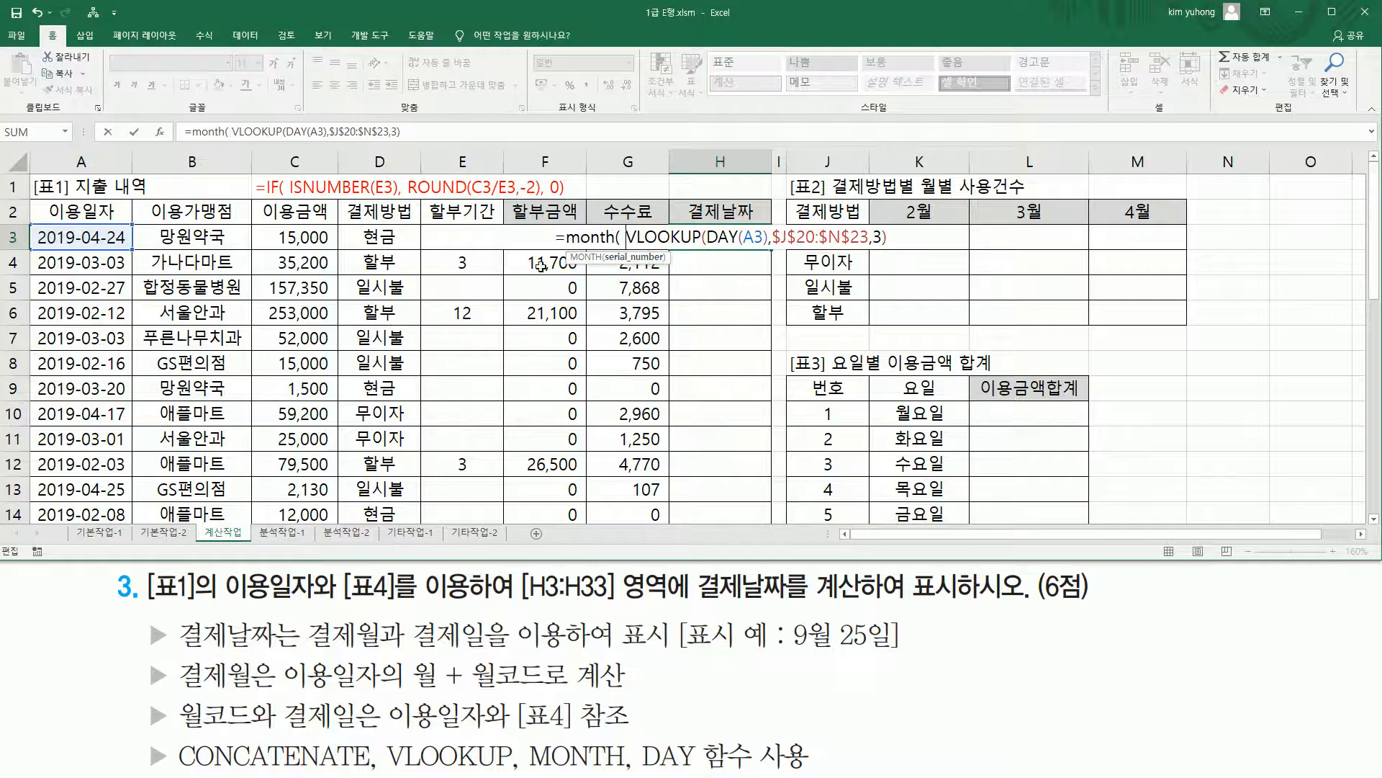
pyautogui.click(104, 233)
pyautogui.write(')')
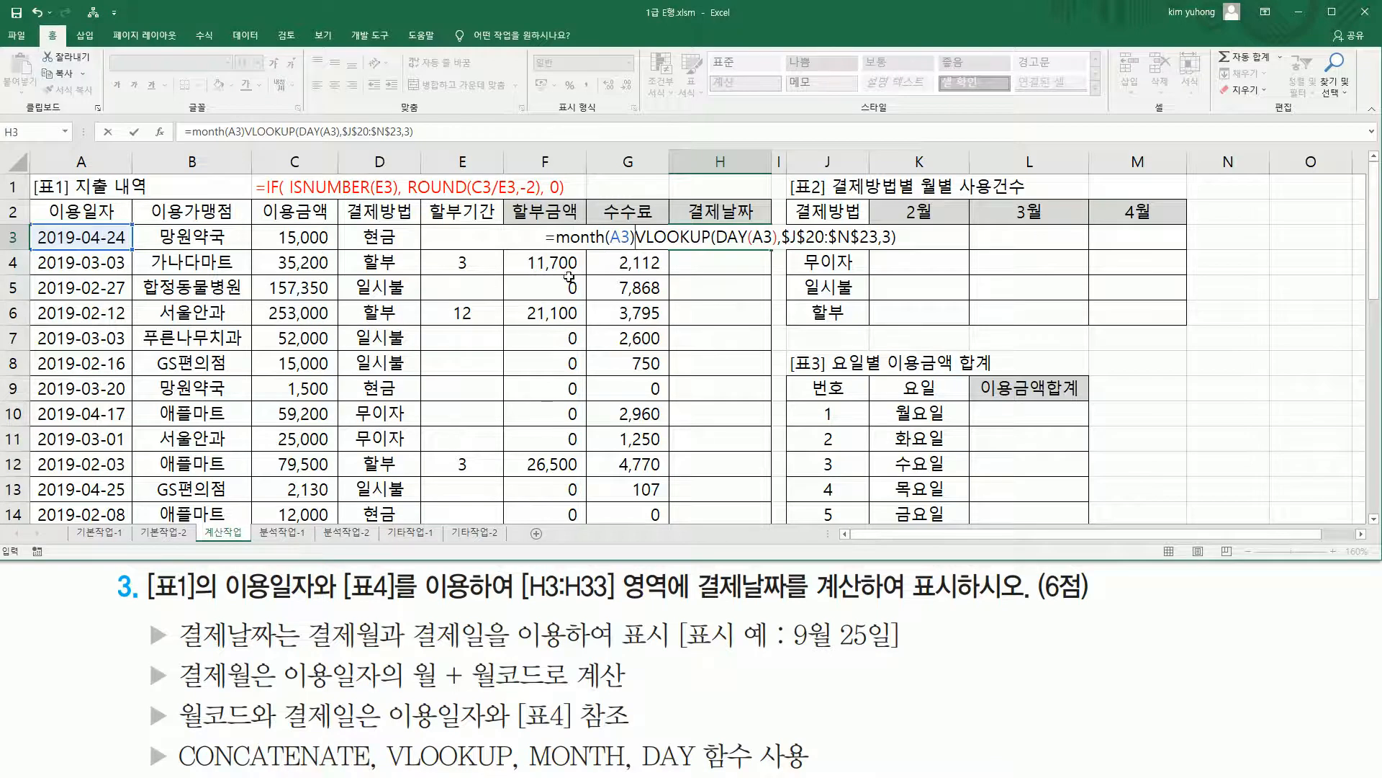
# Add the month and the looked-up 월코드 together by joining MONTH(A3) and VLOOKUP with + in H3
pyautogui.moveTo(628, 238); pyautogui.dragTo(553, 240)
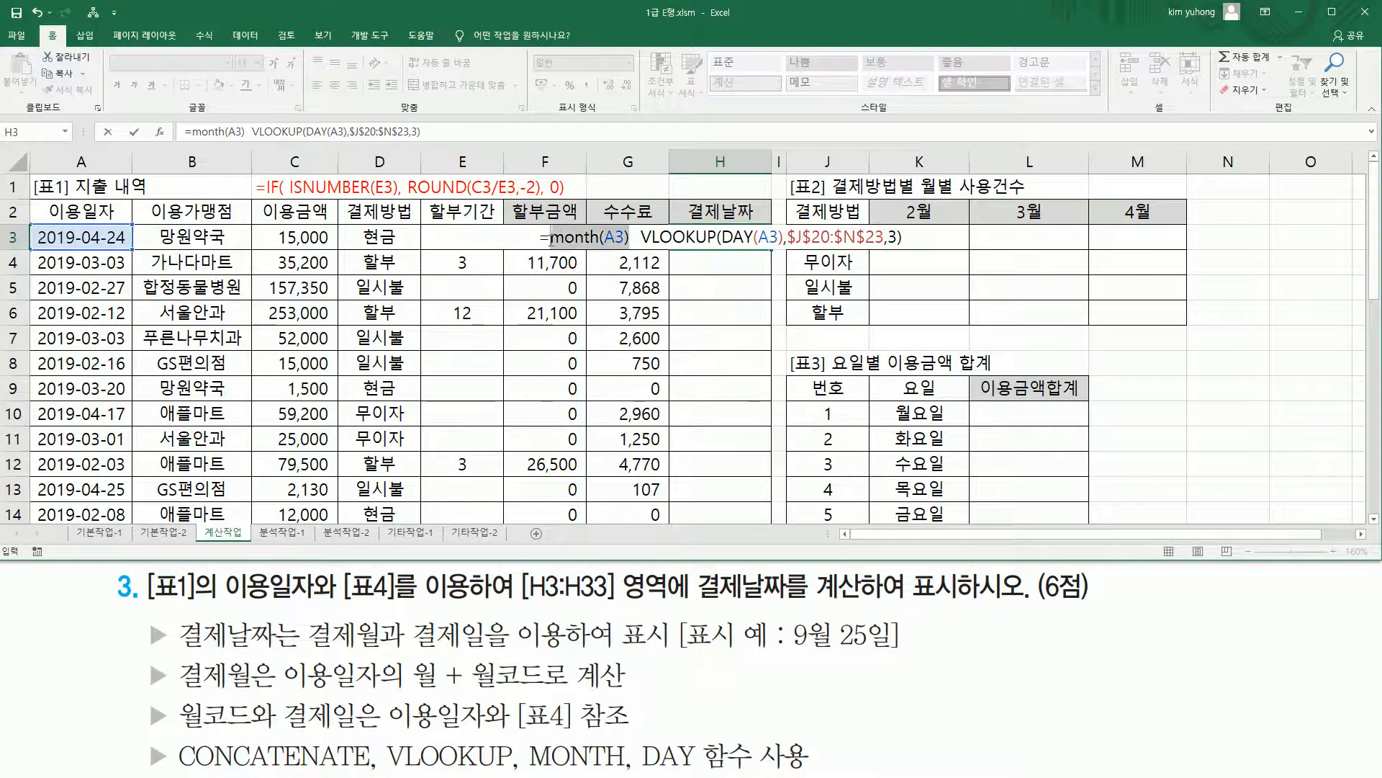
pyautogui.moveTo(79, 225); pyautogui.dragTo(101, 248)
pyautogui.moveTo(642, 246); pyautogui.dragTo(715, 247)
pyautogui.moveTo(799, 250); pyautogui.dragTo(932, 247)
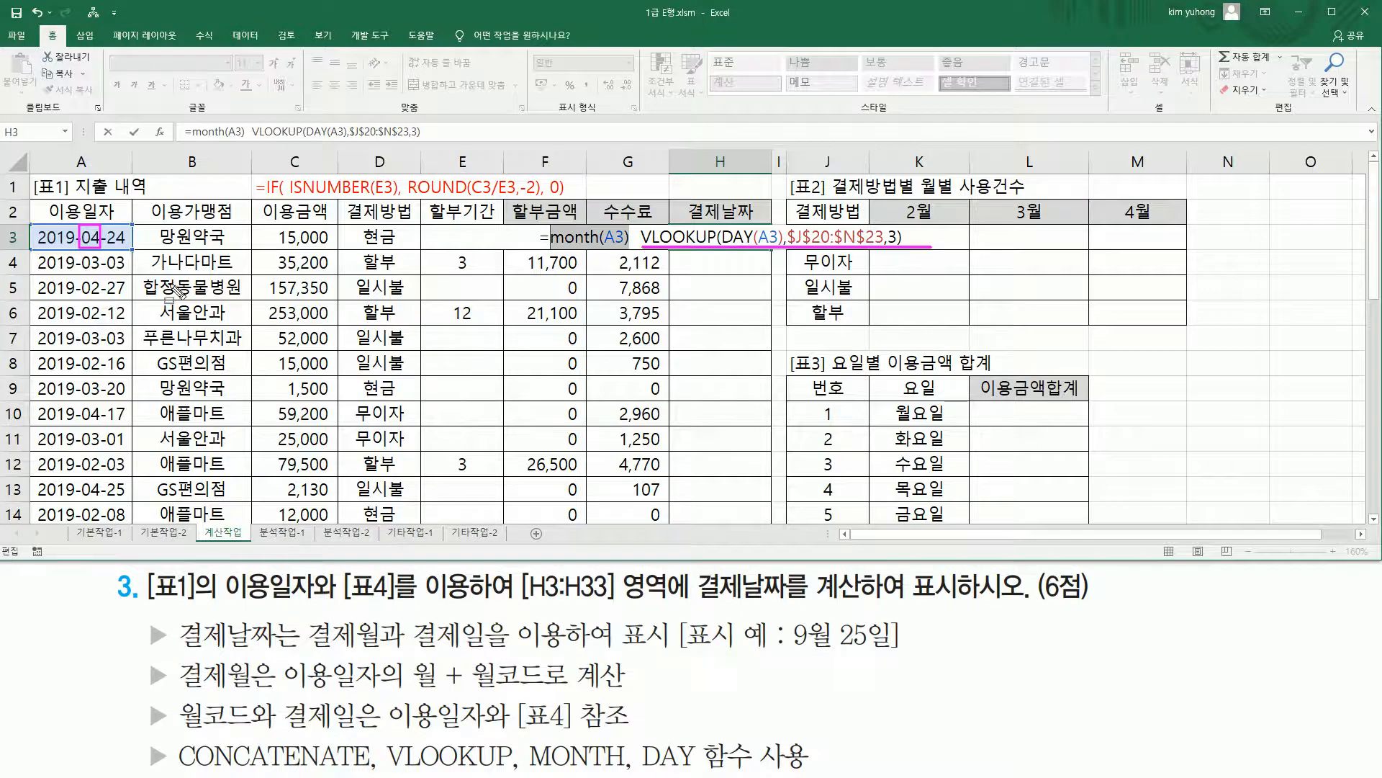
pyautogui.moveTo(281, 656); pyautogui.dragTo(552, 696)
pyautogui.moveTo(447, 688); pyautogui.dragTo(466, 688)
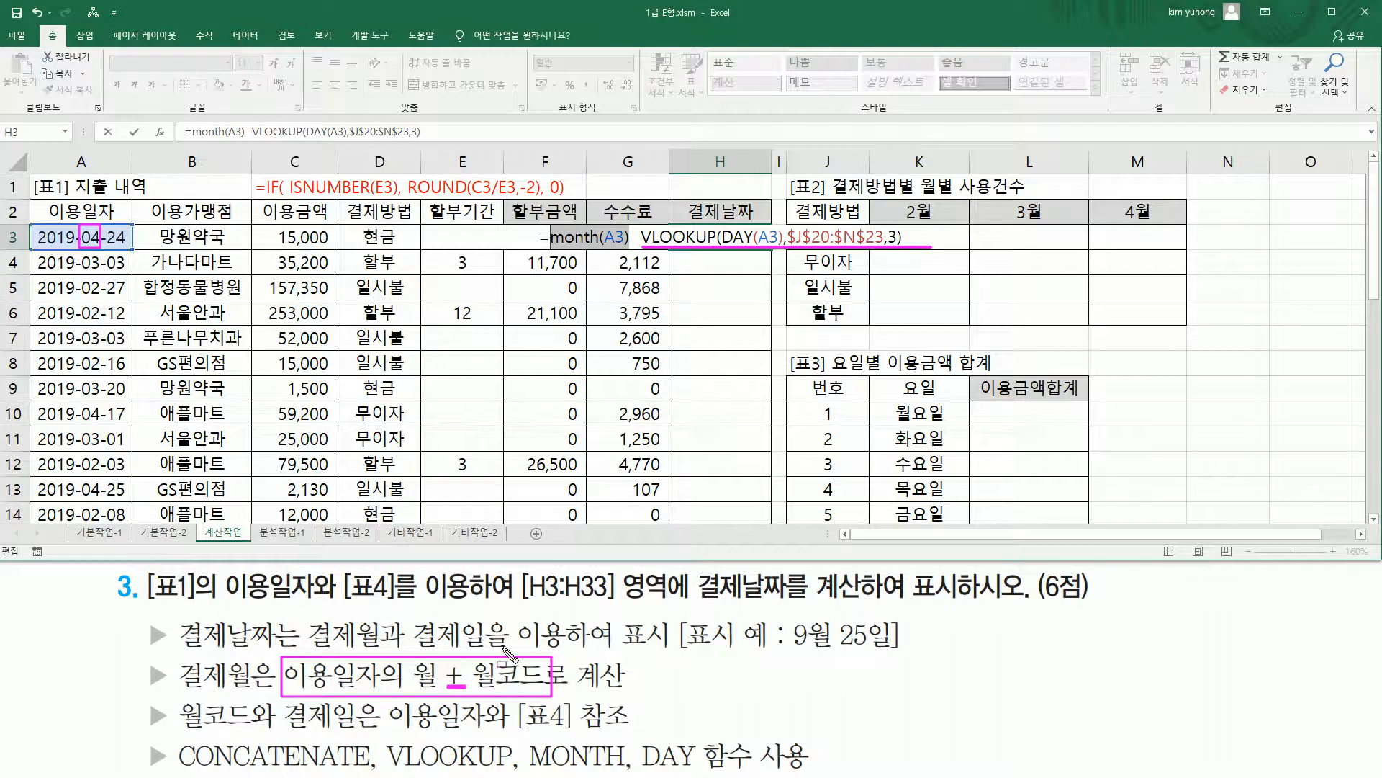
pyautogui.press('Escape')
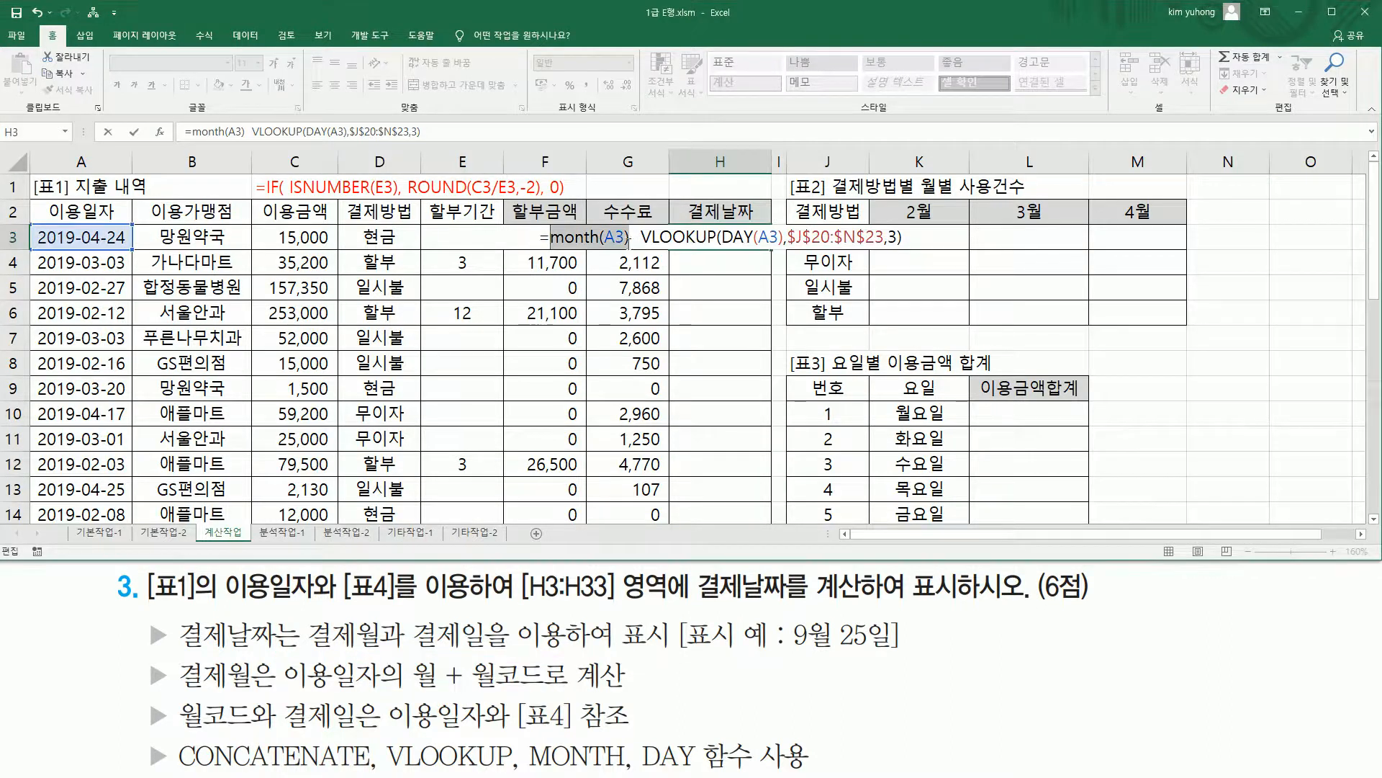
pyautogui.click(629, 236)
pyautogui.write('+')
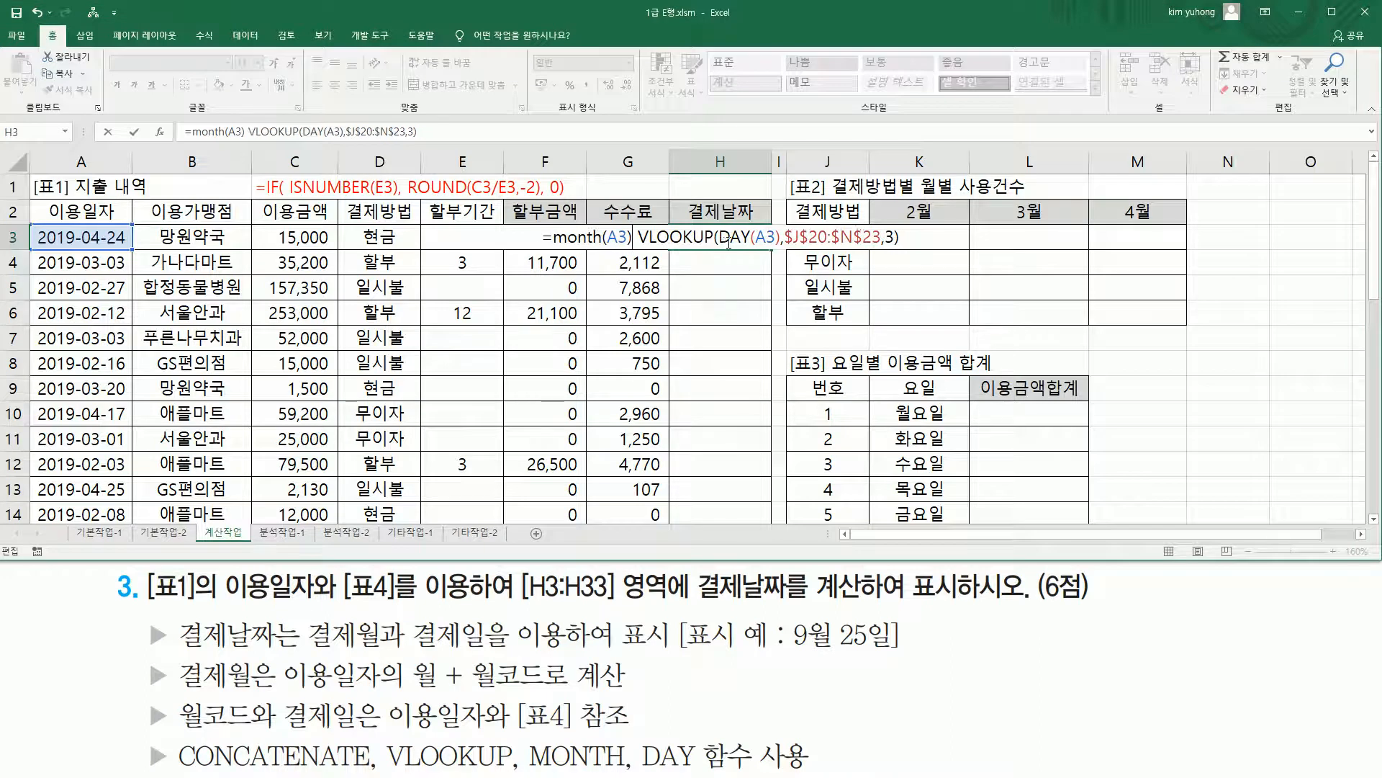
pyautogui.press('Return')
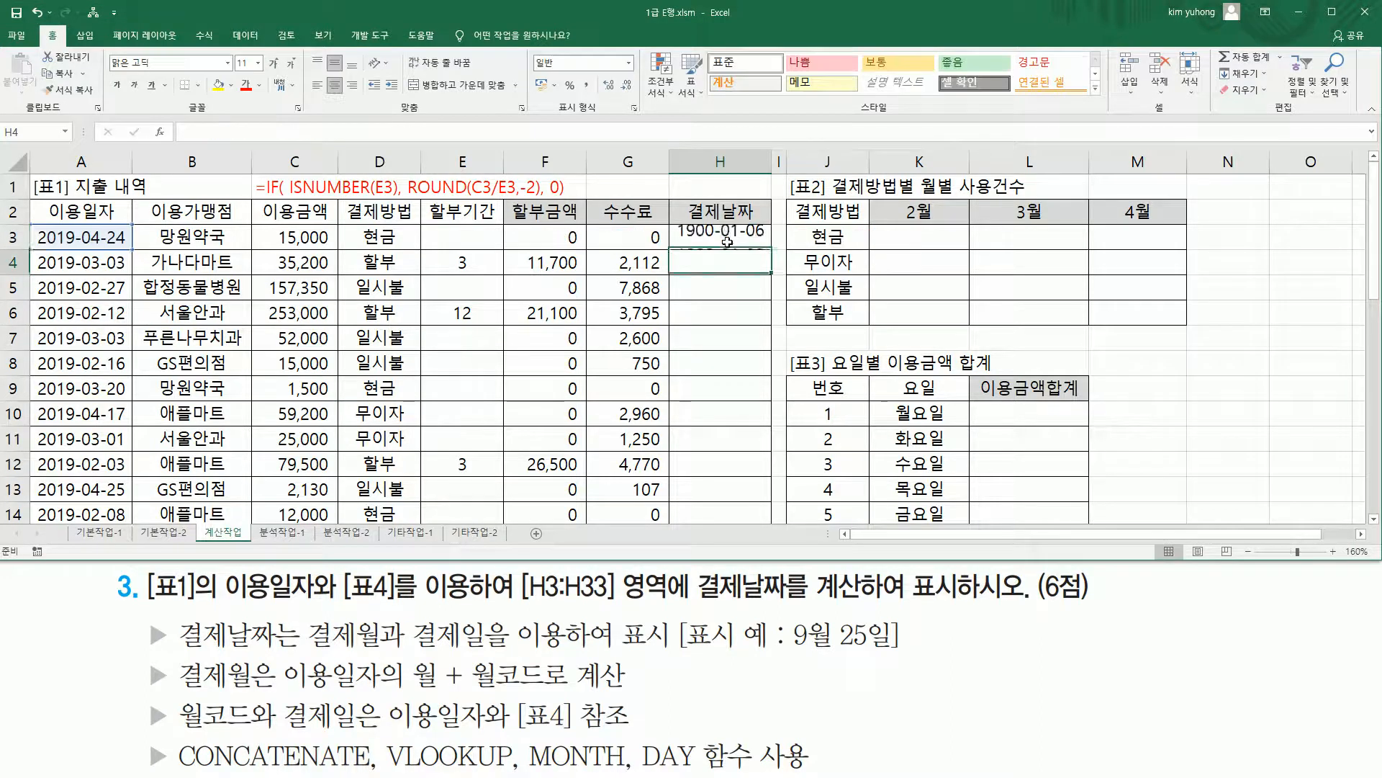
# Change the number format of H3 to 일반
pyautogui.click(729, 237)
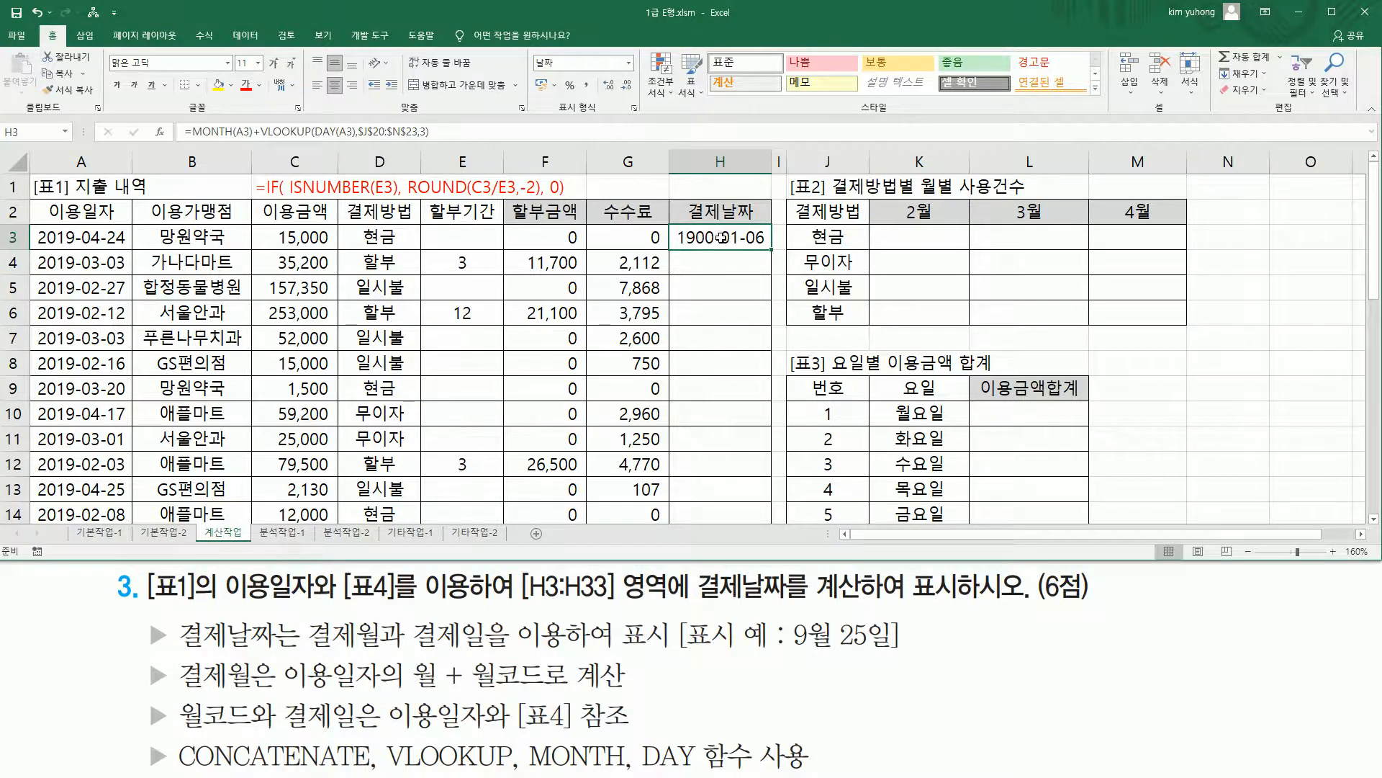
pyautogui.hotkey('ctrl', '1')
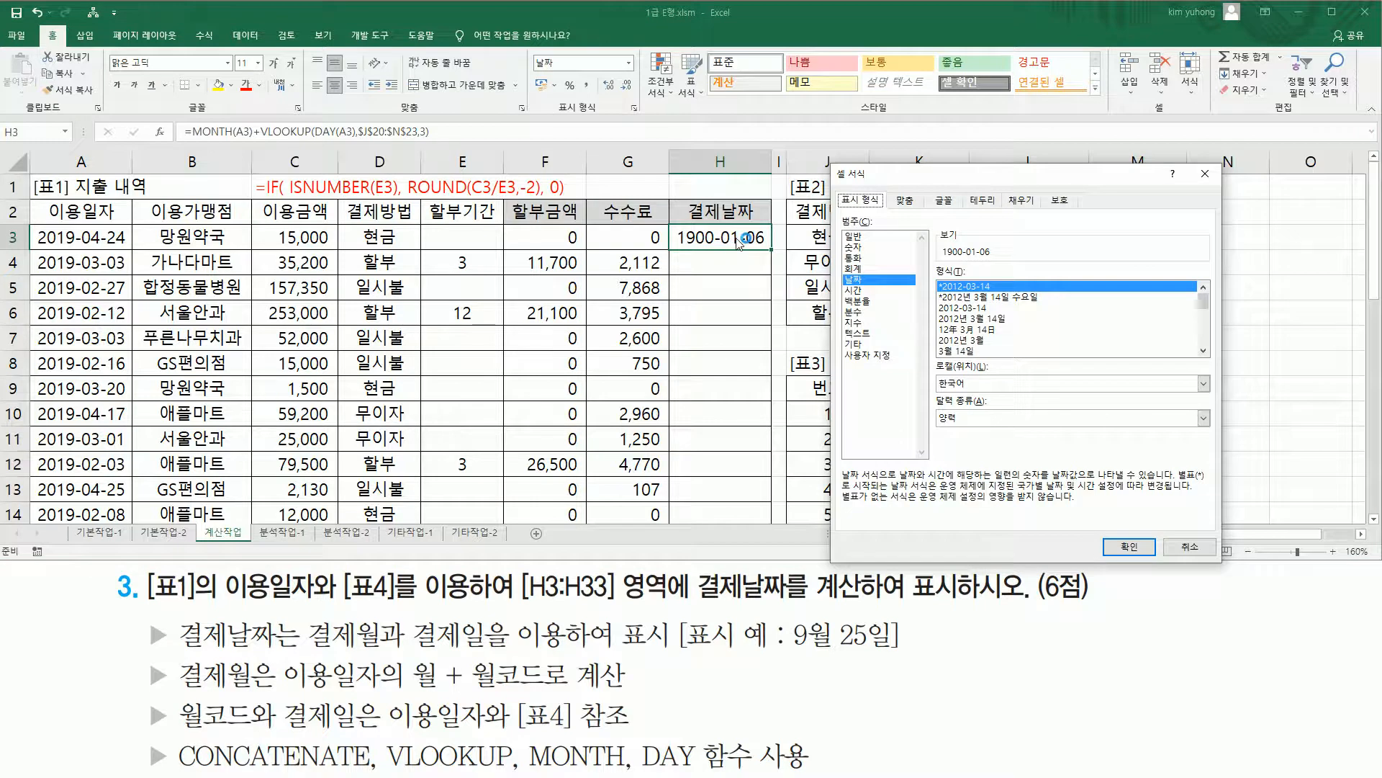
pyautogui.click(869, 238)
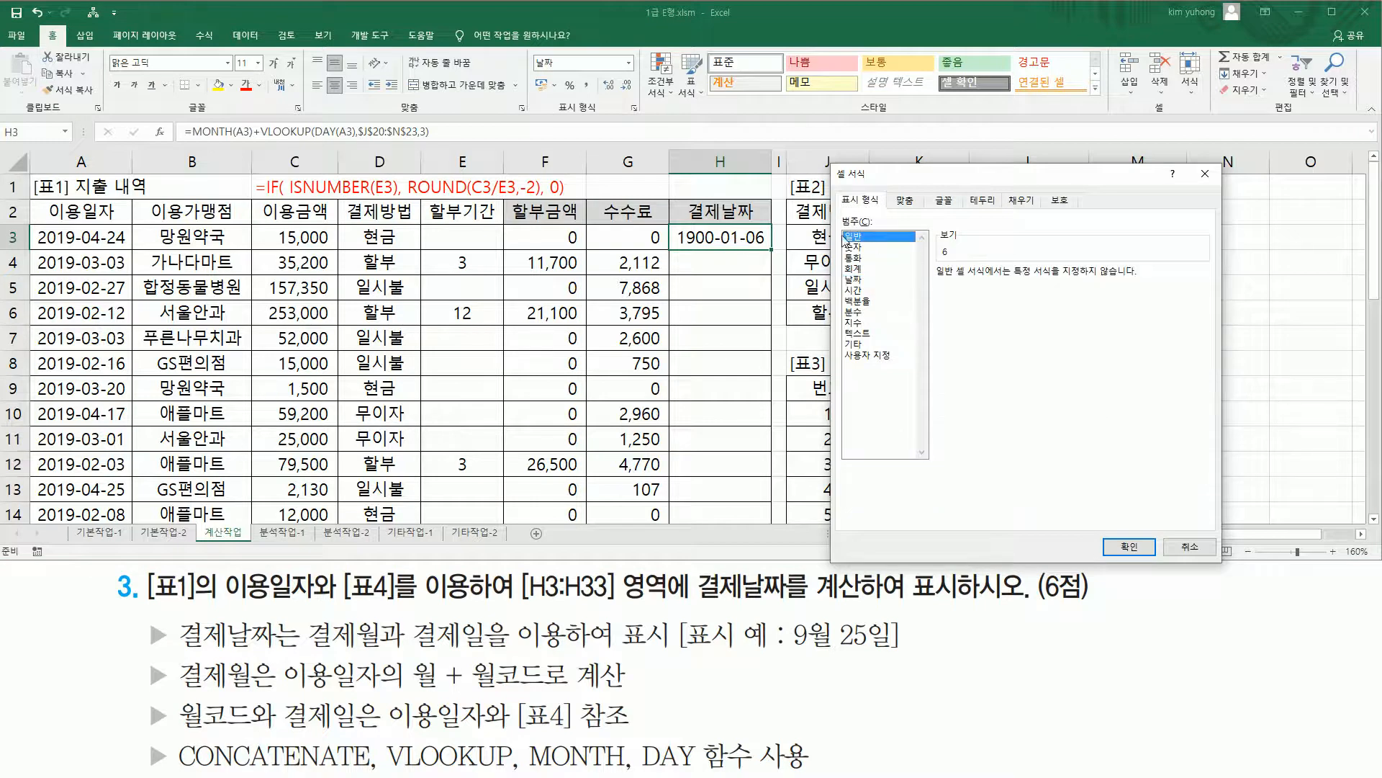
pyautogui.click(1129, 547)
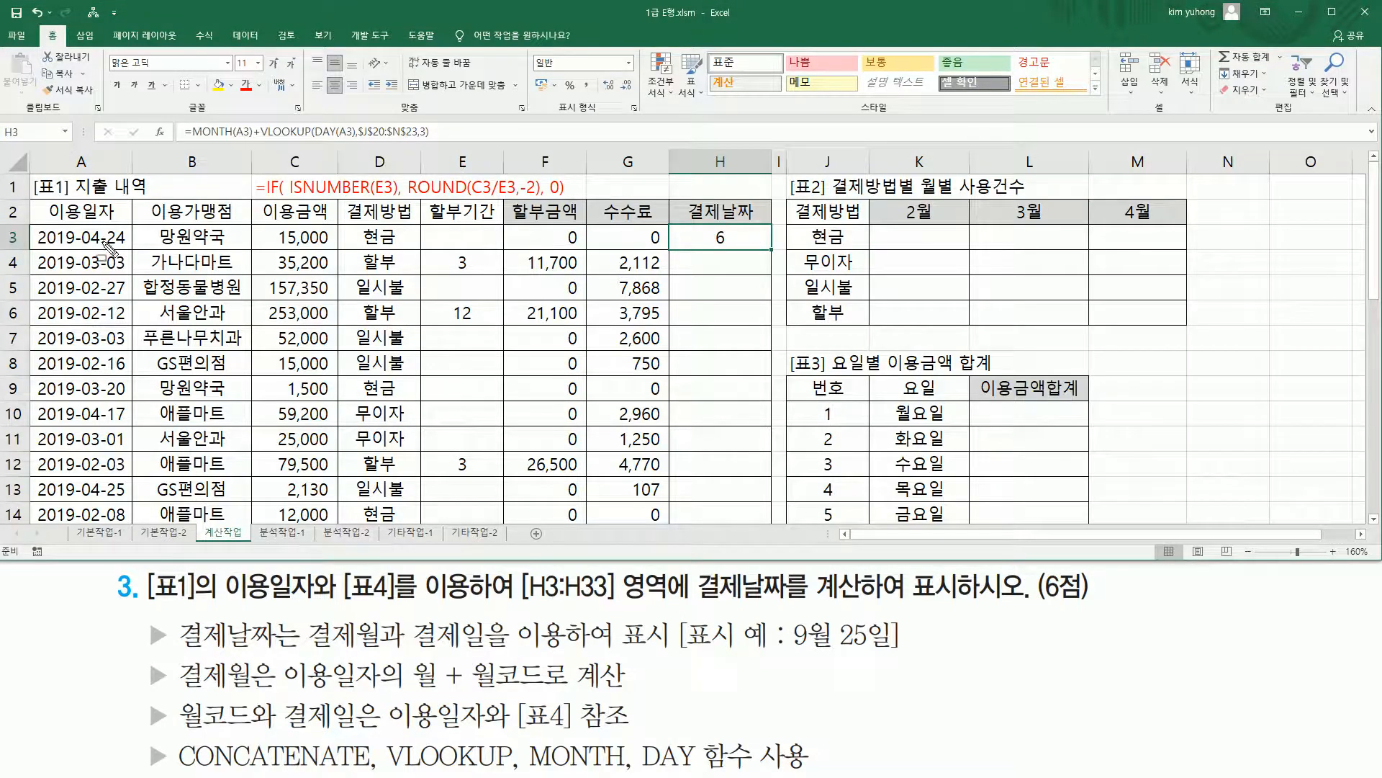
# Verify H3's 결제월 by comparing the first 이용일자 with the 20일부터 31일까지 row of [표4] and the 결제월 rule
pyautogui.moveTo(81, 247); pyautogui.dragTo(126, 247)
pyautogui.scroll(-5, 749, 288)
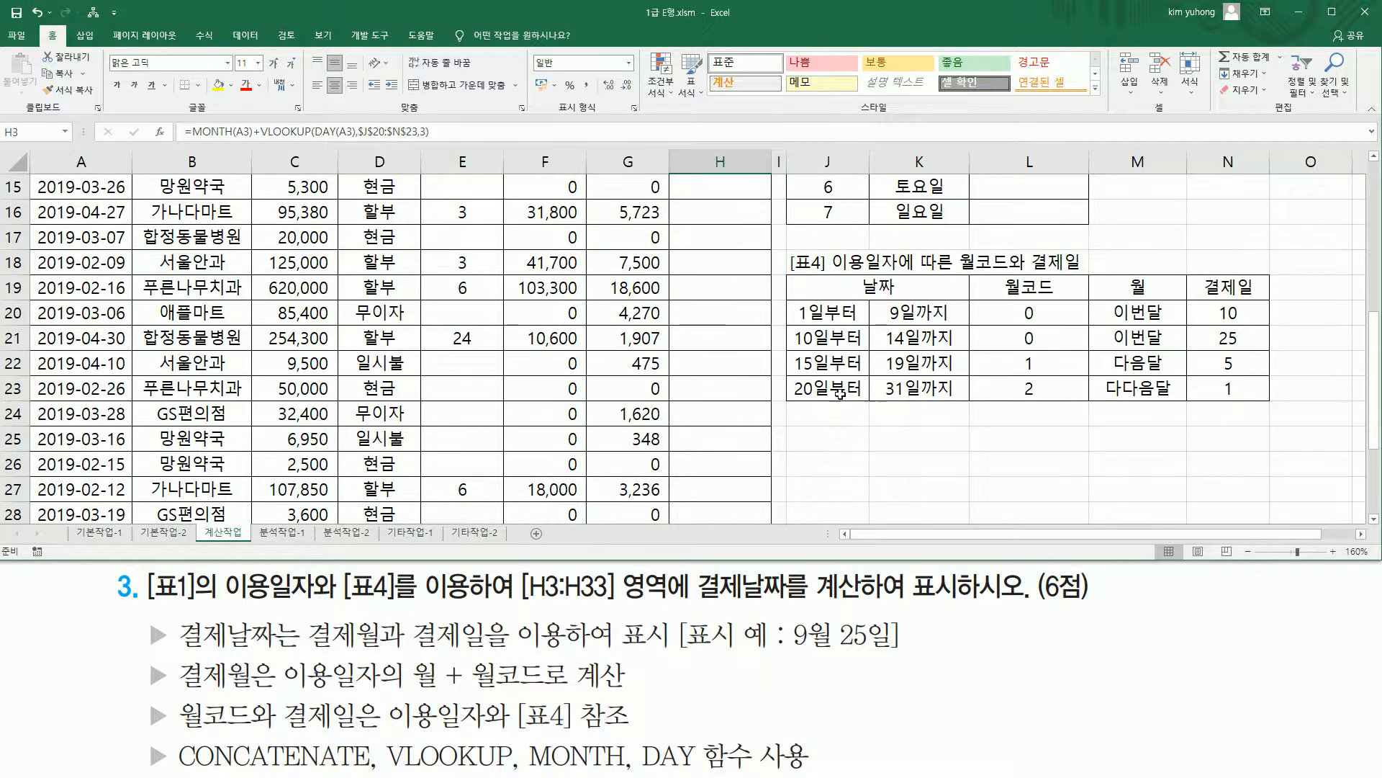
pyautogui.moveTo(792, 379)
pyautogui.mouseDown()
pyautogui.moveTo(962, 401)
pyautogui.moveTo(963, 388)
pyautogui.mouseUp()
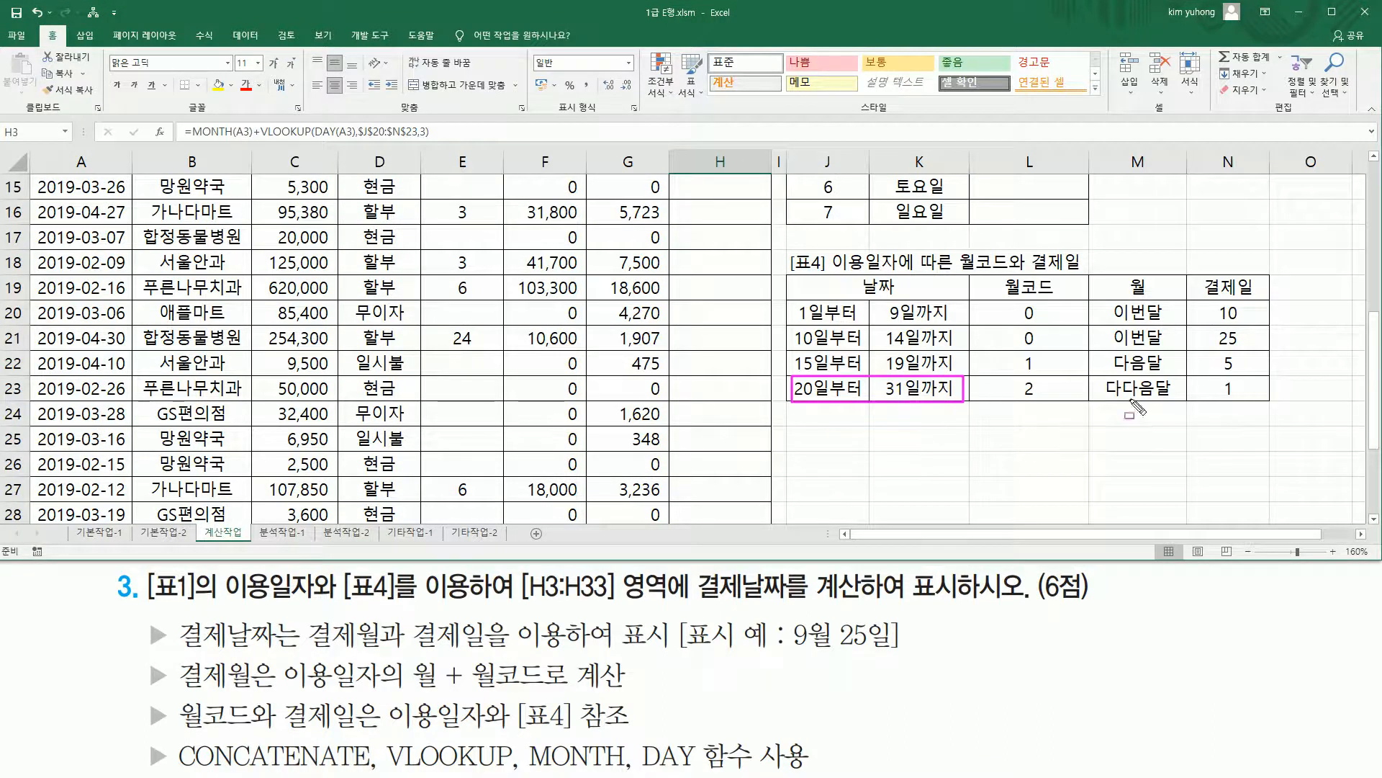
pyautogui.moveTo(1096, 396); pyautogui.dragTo(1166, 397)
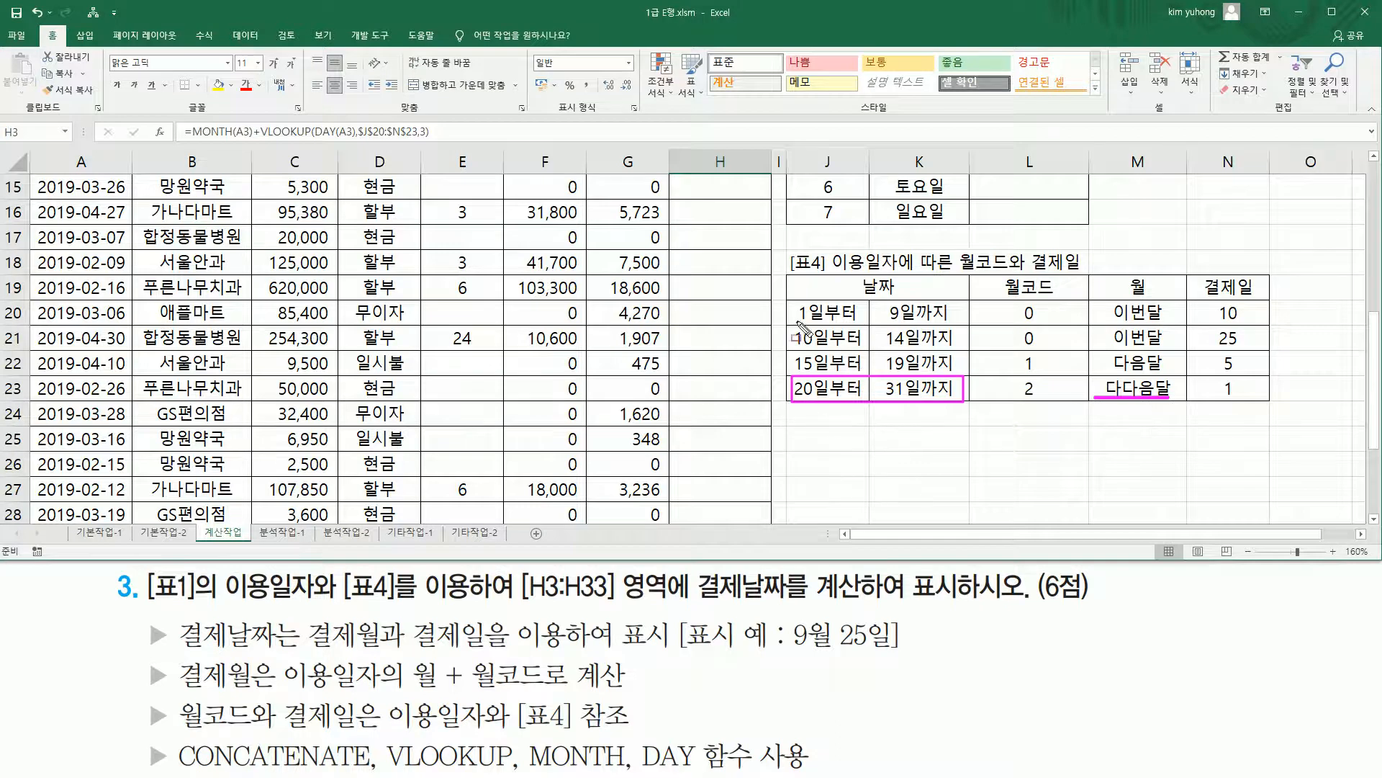
pyautogui.press('Escape')
pyautogui.scroll(5, 733, 233)
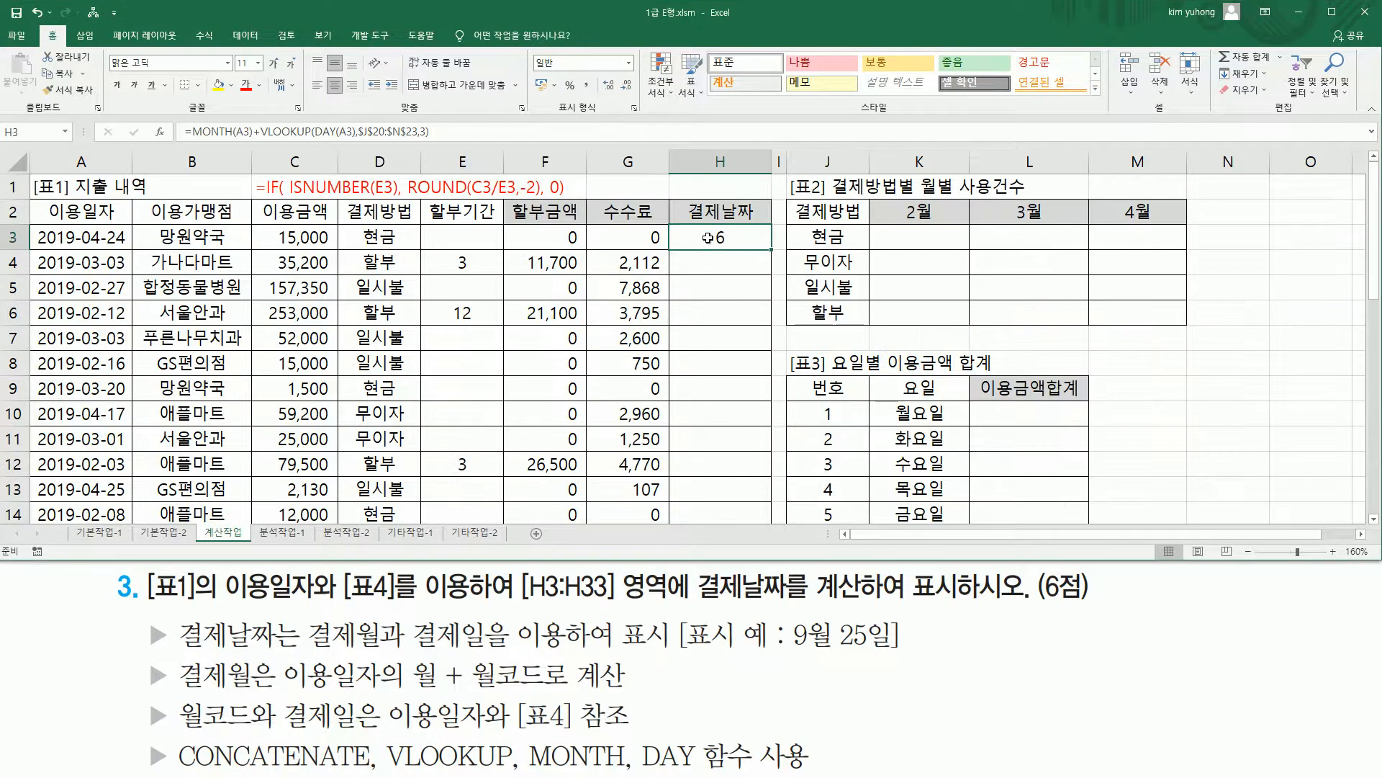
pyautogui.moveTo(178, 660); pyautogui.dragTo(270, 695)
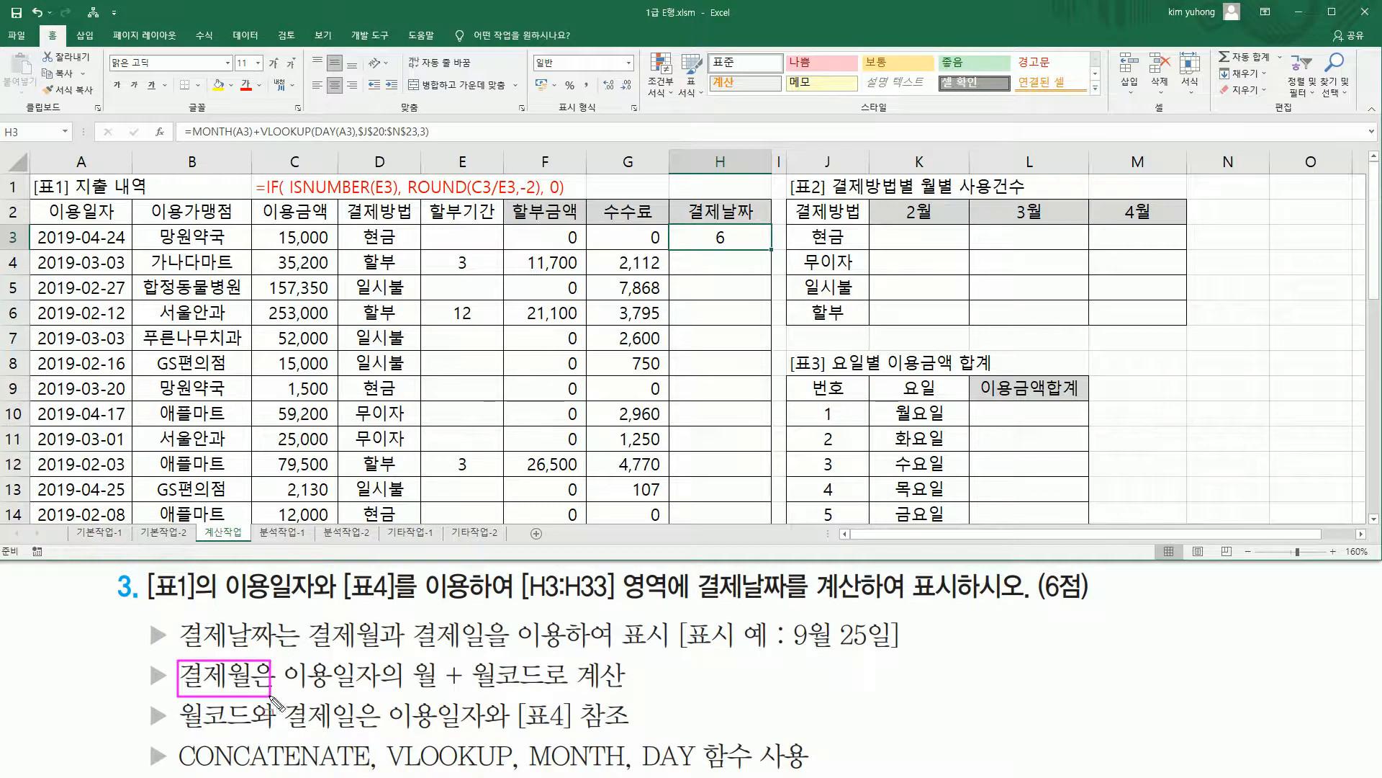
# Copy the VLOOKUP(DAY(A3),$J$20:$N$23,3) part of the formula in H3, leaving the formula as it is
pyautogui.press('Escape')
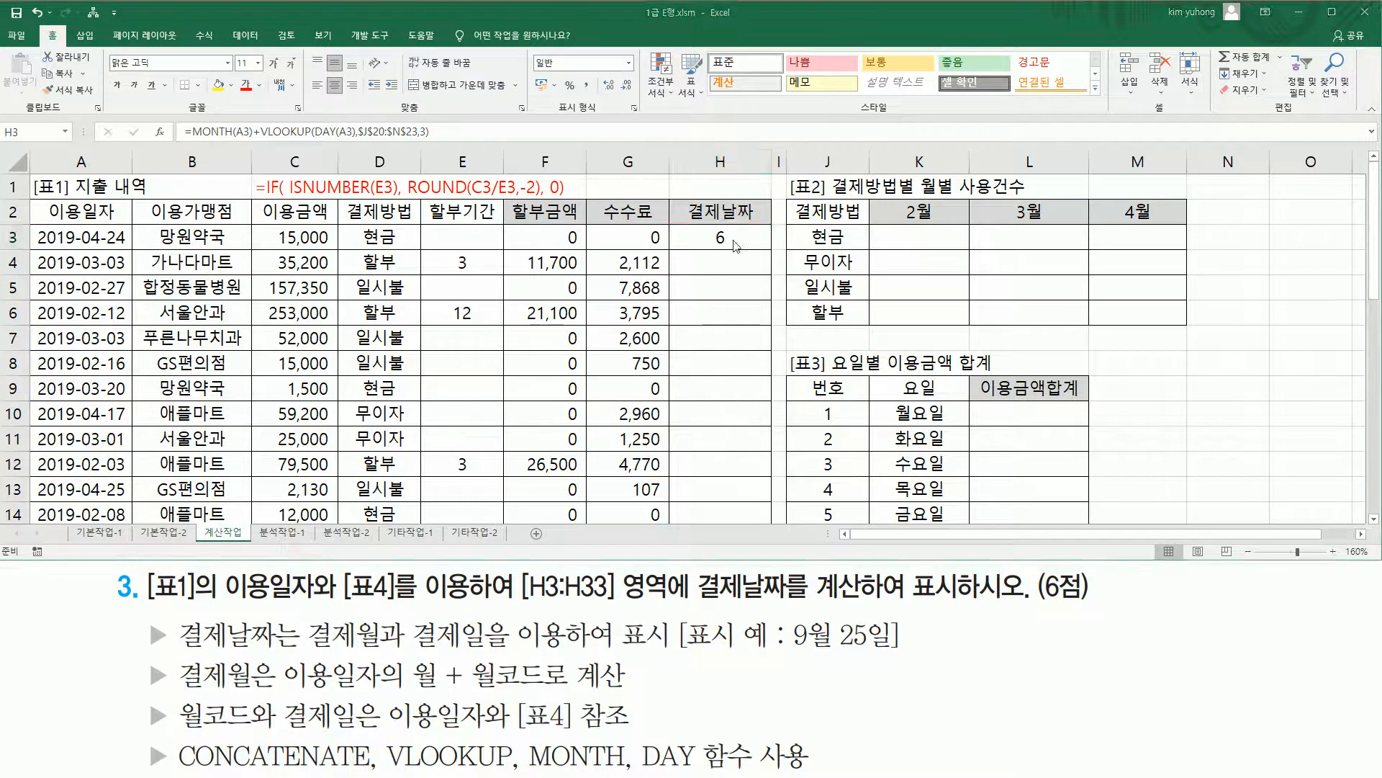
pyautogui.doubleClick(734, 235)
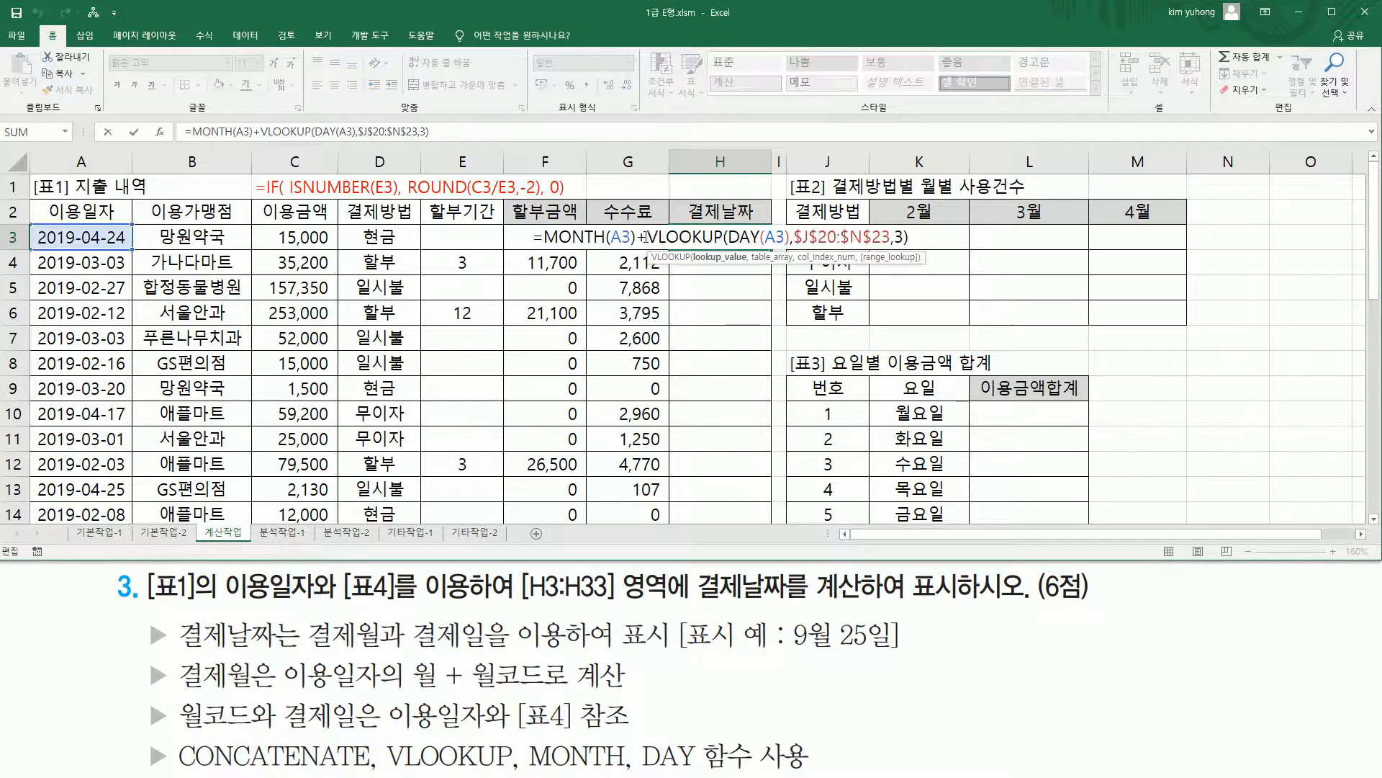
pyautogui.moveTo(649, 235); pyautogui.dragTo(927, 236)
pyautogui.hotkey('ctrl', 'c')
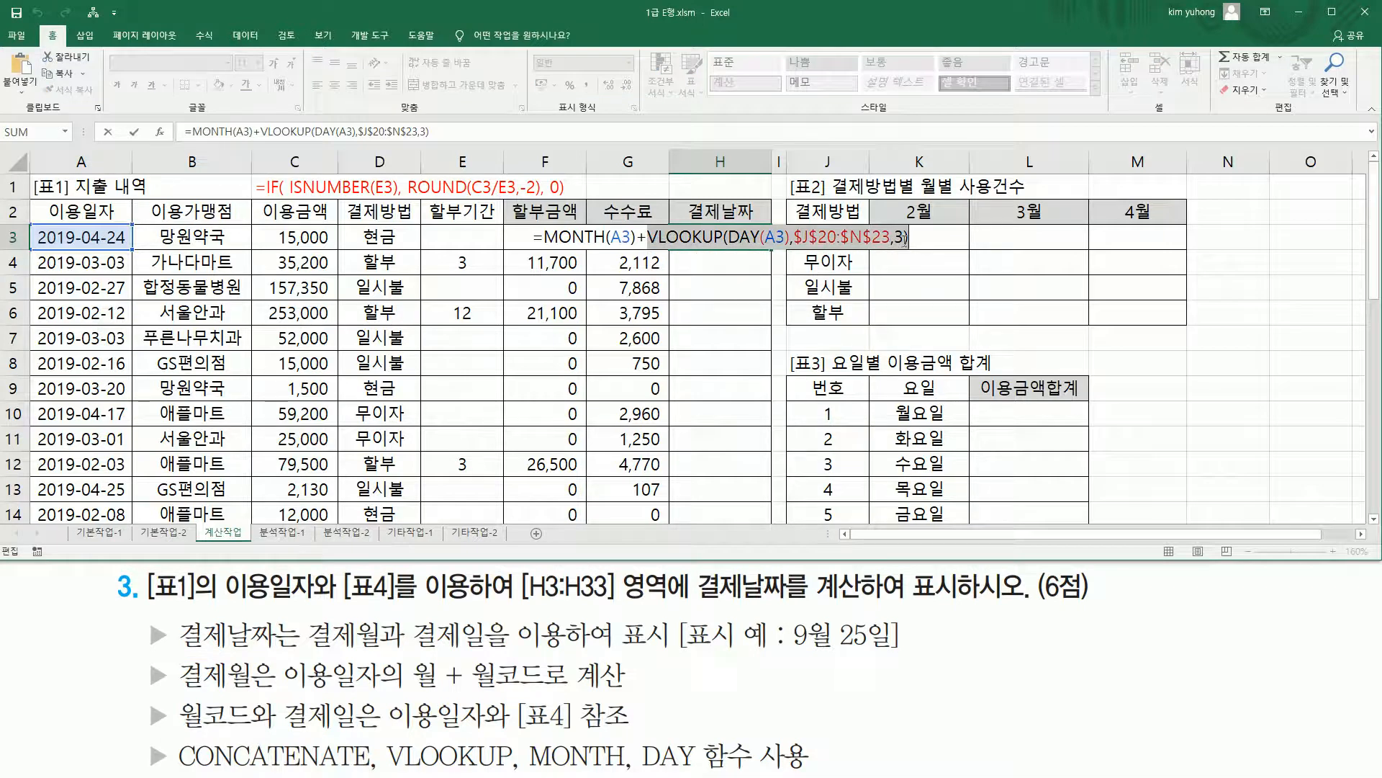
pyautogui.click(915, 239)
pyautogui.hotkey('ctrl', 'Return')
# Examine how the days of the usage dates map to the month codes and payment days in [표4]
pyautogui.scroll(-5, 826, 263)
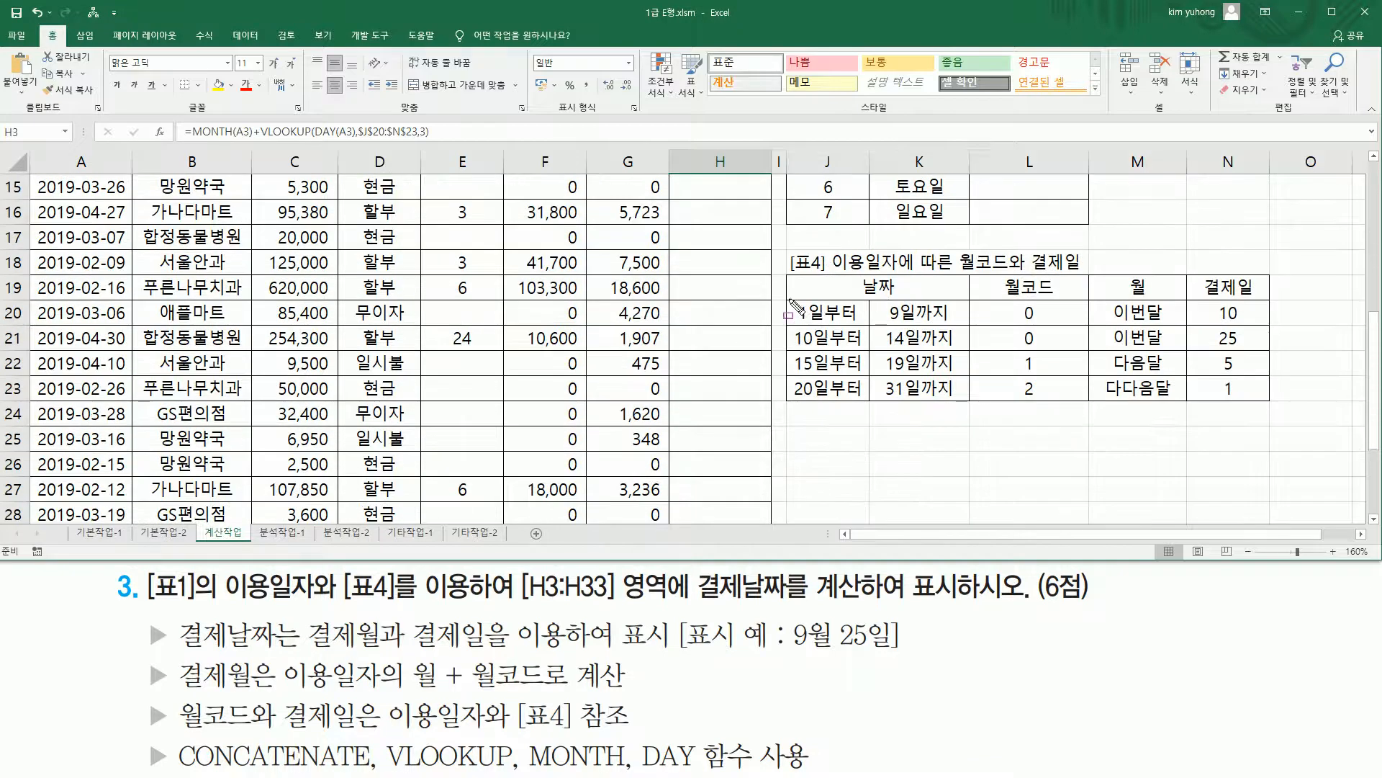
pyautogui.moveTo(105, 173)
pyautogui.mouseDown()
pyautogui.moveTo(121, 403)
pyautogui.moveTo(126, 392)
pyautogui.mouseUp()
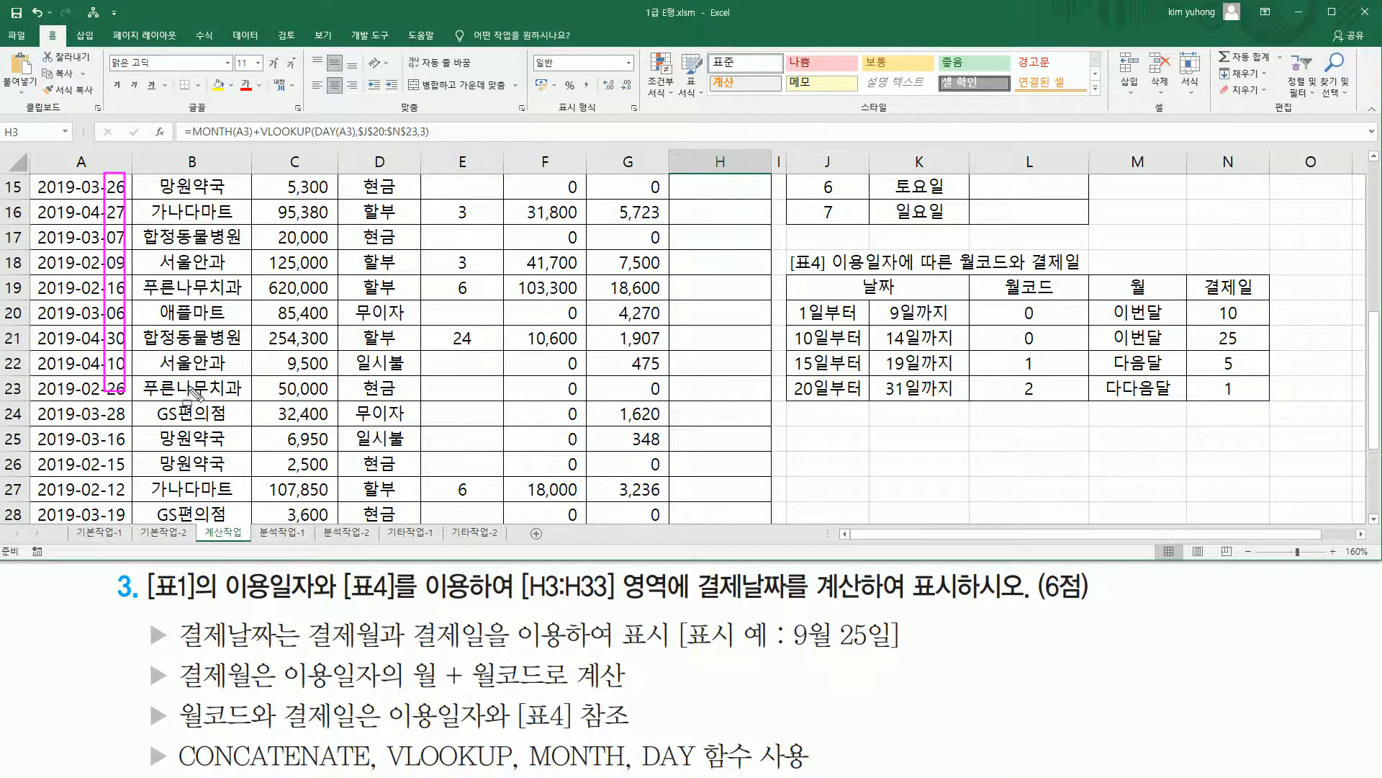
pyautogui.moveTo(785, 295)
pyautogui.mouseDown()
pyautogui.moveTo(843, 385)
pyautogui.moveTo(1277, 409)
pyautogui.mouseUp()
pyautogui.moveTo(1012, 319)
pyautogui.mouseDown()
pyautogui.moveTo(1046, 322)
pyautogui.moveTo(1056, 398)
pyautogui.mouseUp()
pyautogui.moveTo(1211, 321)
pyautogui.mouseDown()
pyautogui.moveTo(1242, 321)
pyautogui.moveTo(1246, 394)
pyautogui.mouseUp()
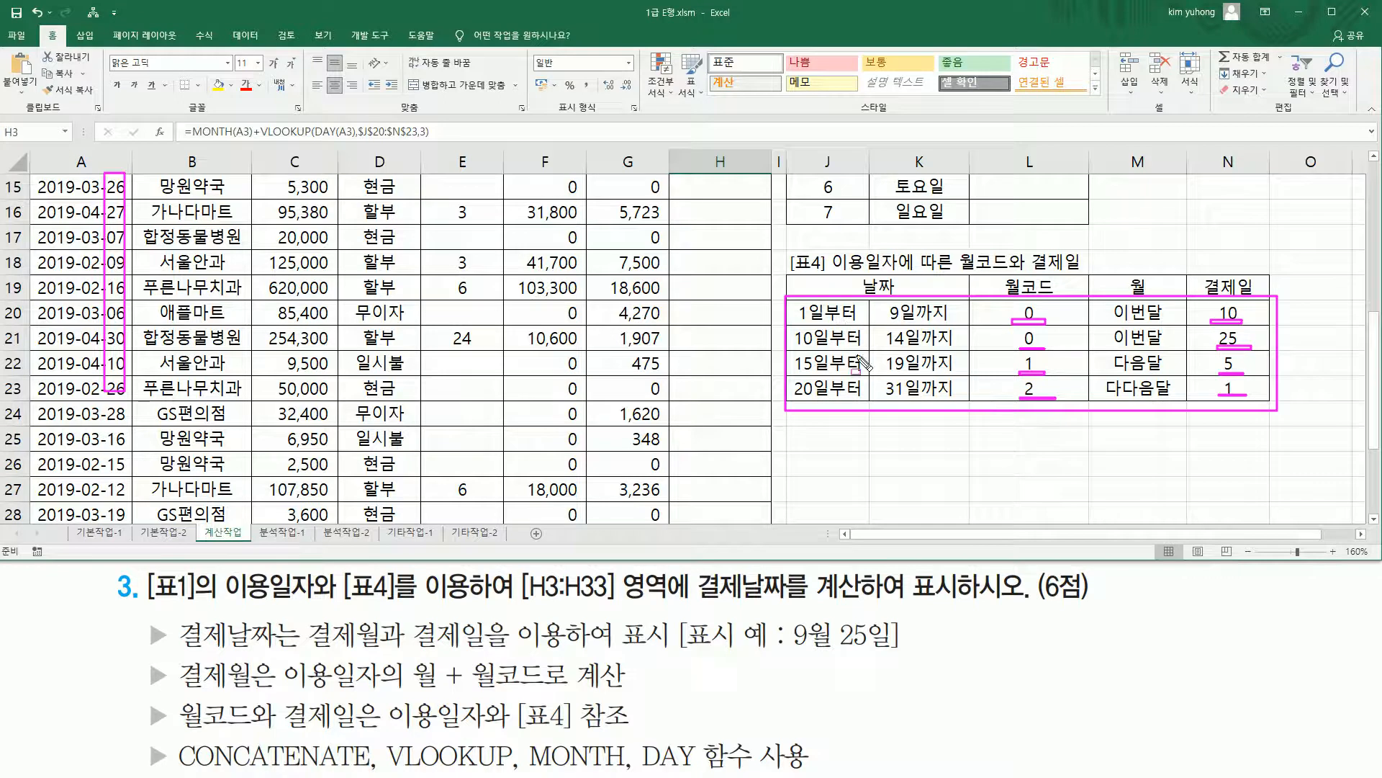
pyautogui.moveTo(1026, 299)
pyautogui.mouseDown()
pyautogui.moveTo(1007, 317)
pyautogui.moveTo(1022, 409)
pyautogui.moveTo(1062, 412)
pyautogui.mouseUp()
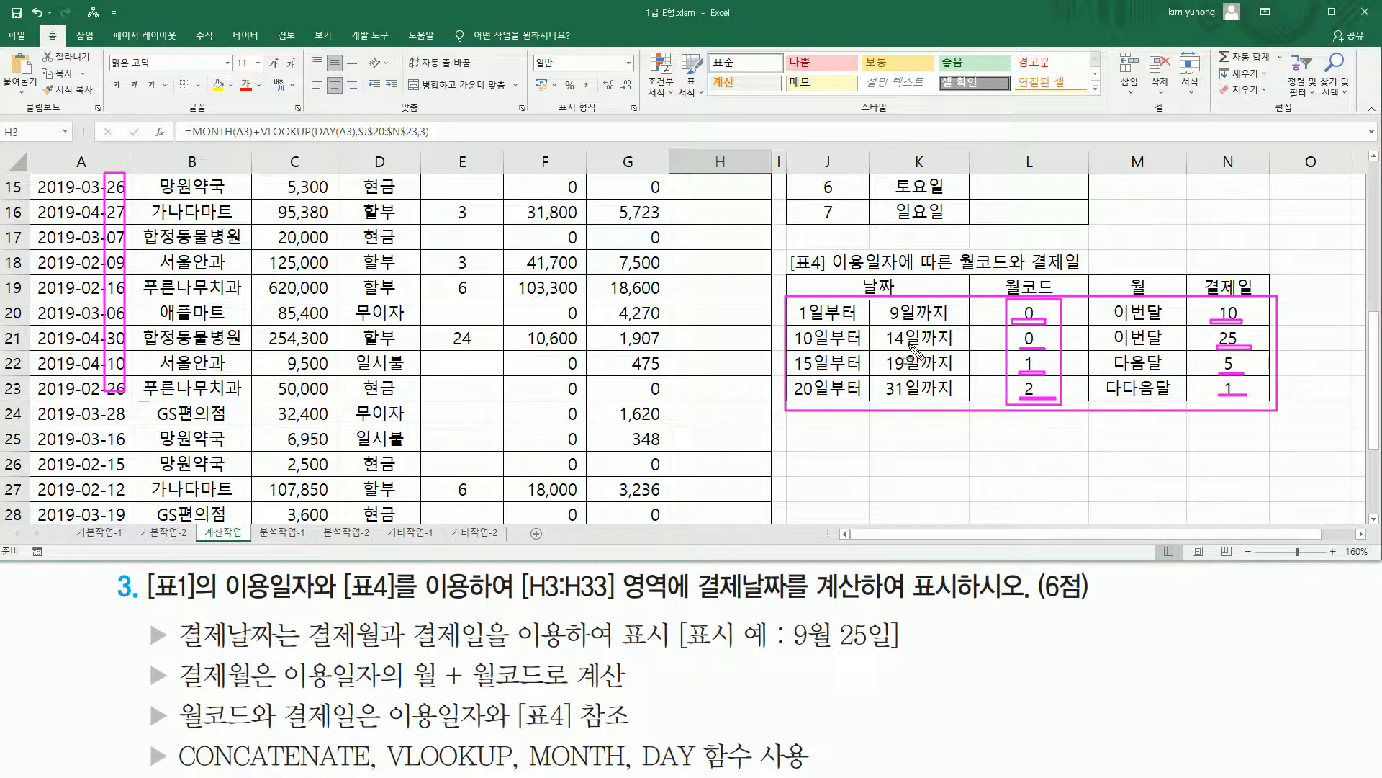
pyautogui.moveTo(1224, 298)
pyautogui.mouseDown()
pyautogui.moveTo(1204, 322)
pyautogui.moveTo(1253, 401)
pyautogui.moveTo(1228, 298)
pyautogui.mouseUp()
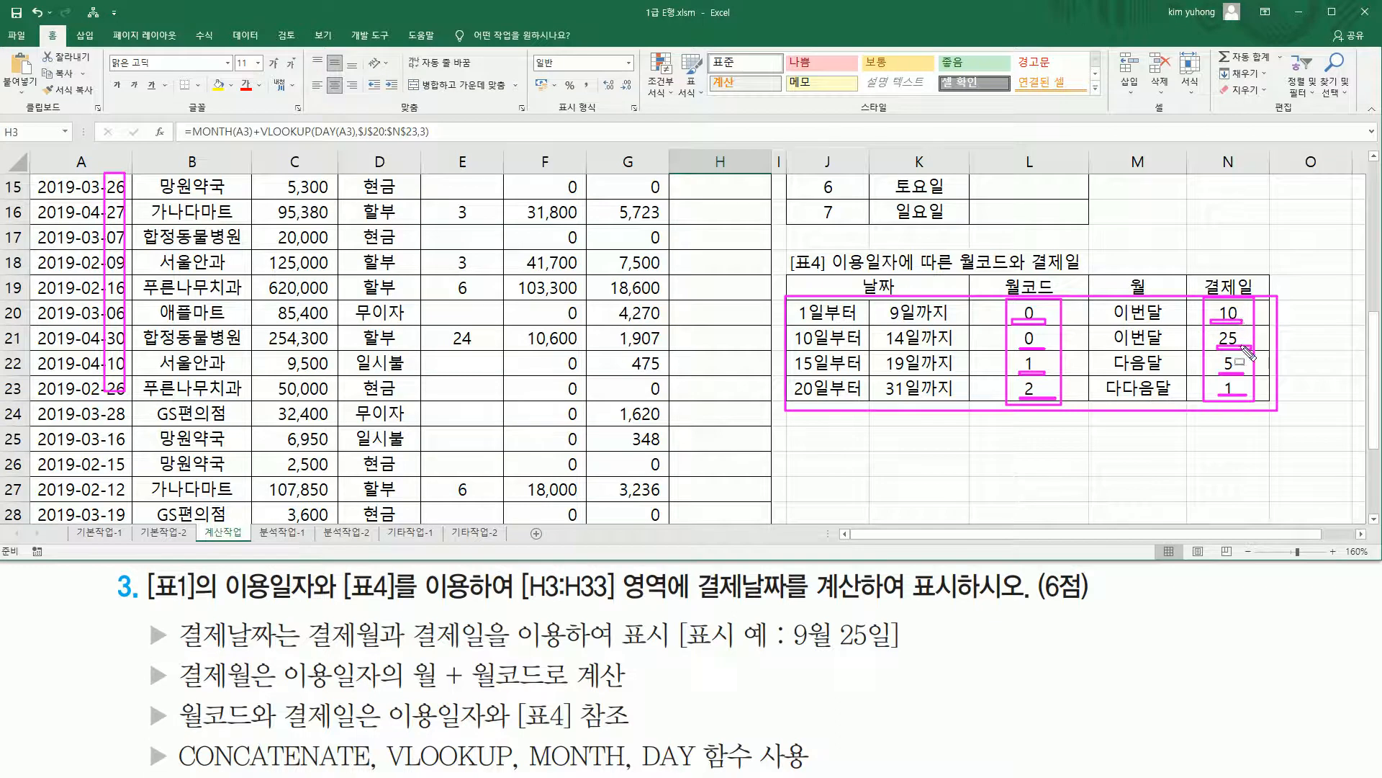
pyautogui.press('Escape')
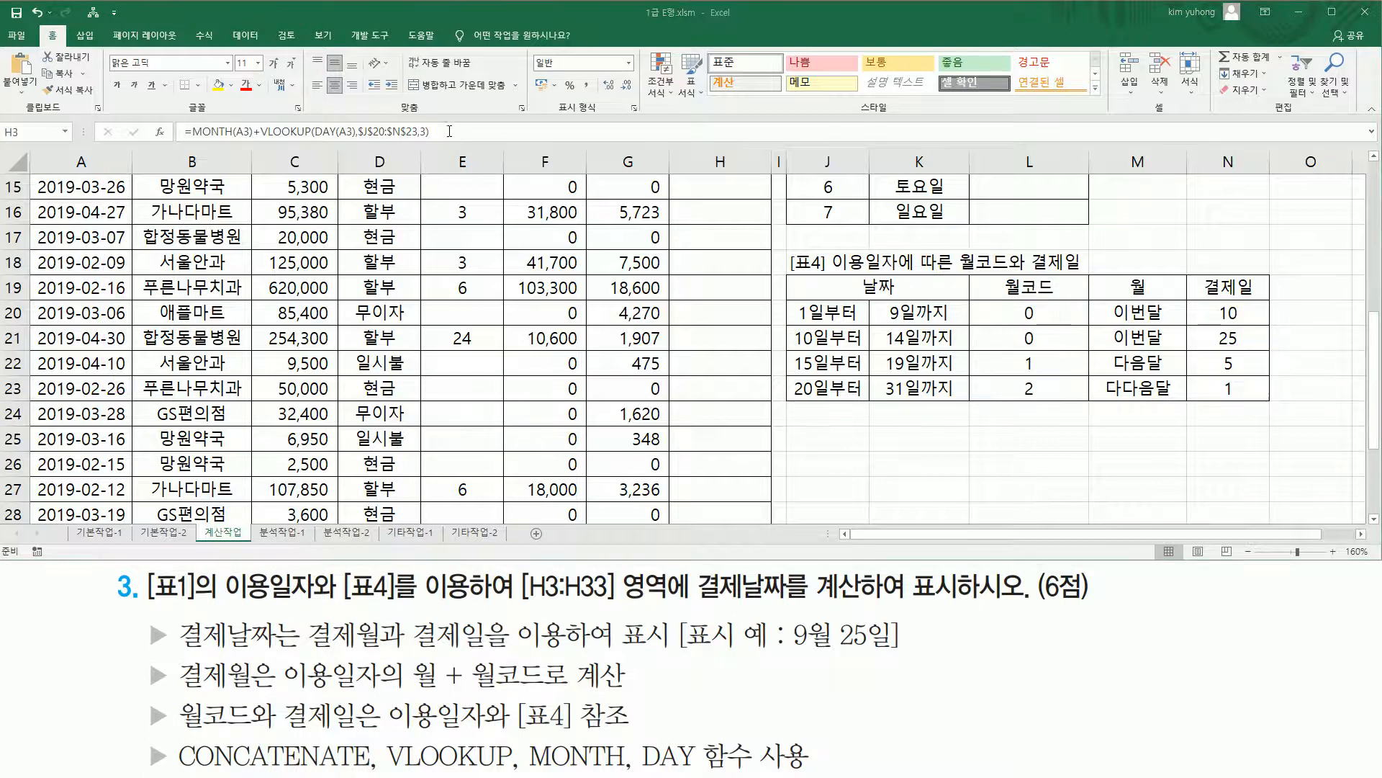
# Insert the CONCATENATE function with its opening parenthesis in front of MONTH(A3) in H3's formula
pyautogui.click(185, 133)
pyautogui.moveTo(194, 133); pyautogui.dragTo(504, 132)
pyautogui.click(556, 133)
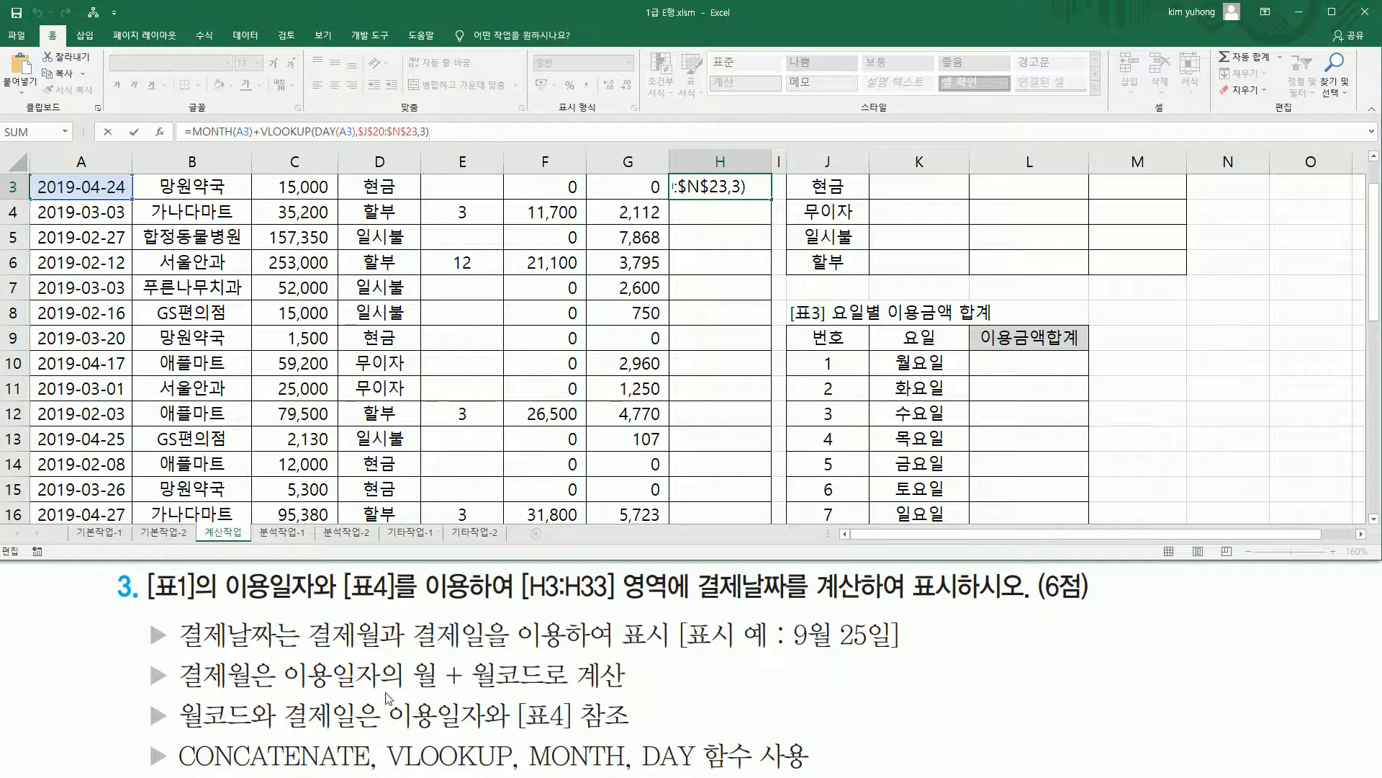
pyautogui.moveTo(183, 771); pyautogui.dragTo(374, 772)
pyautogui.press('Escape')
pyautogui.click(191, 132)
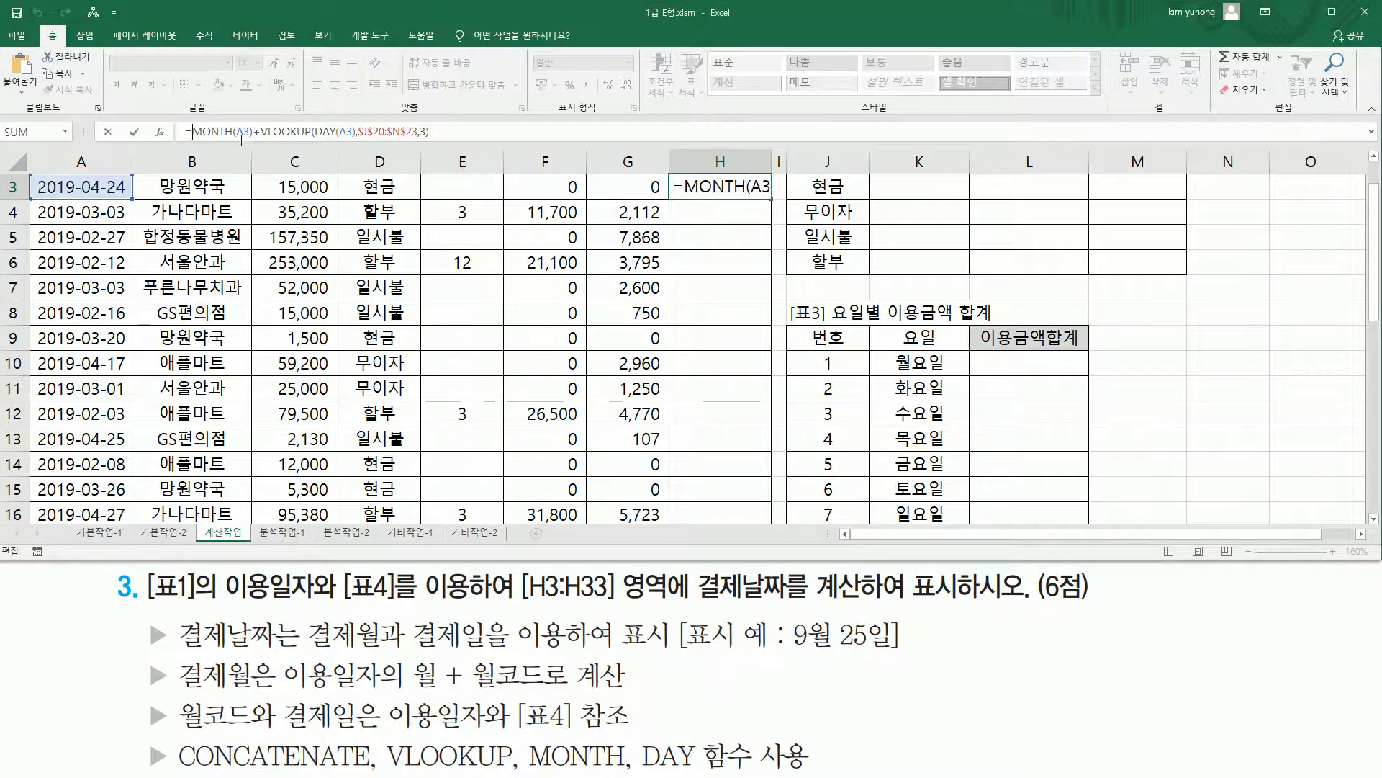
pyautogui.write('cona')
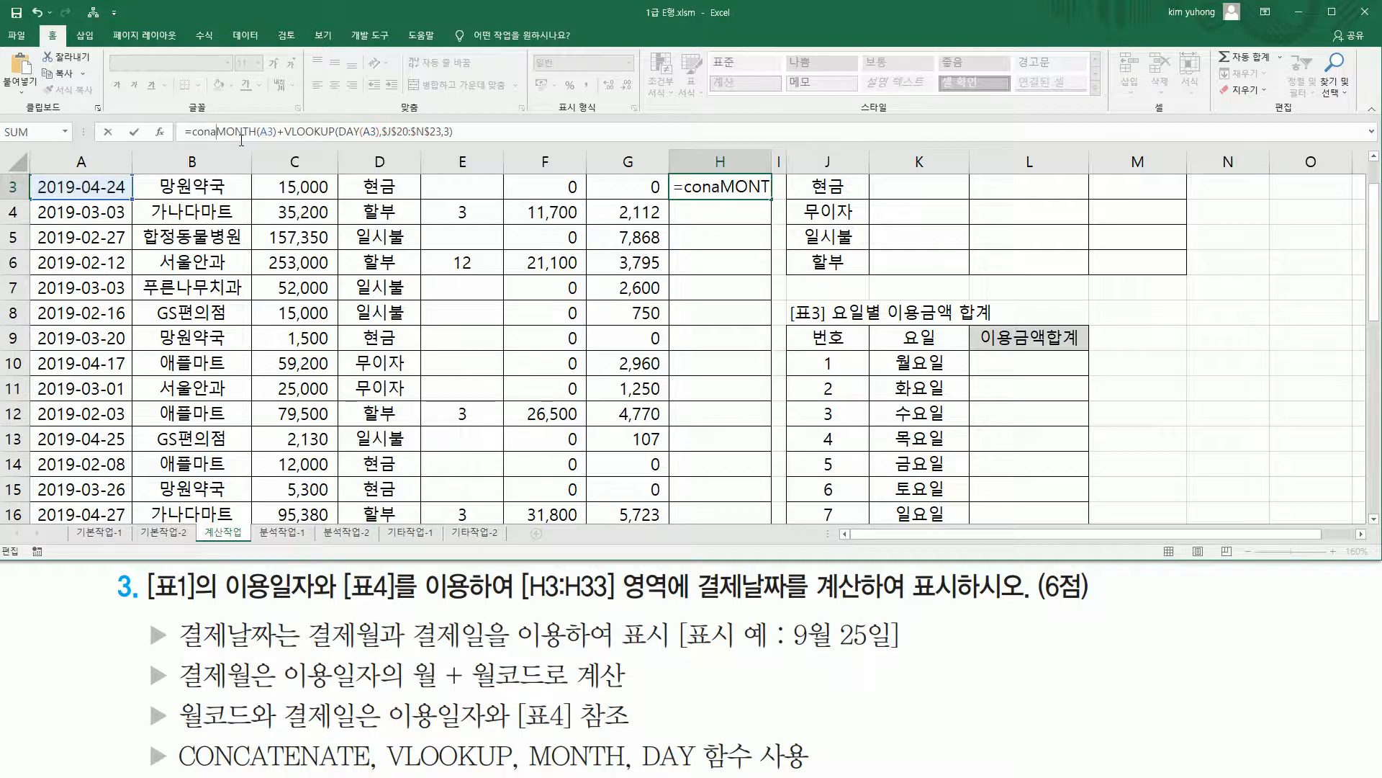
pyautogui.press('BackSpace')
pyautogui.write('ca')
pyautogui.press('Tab')
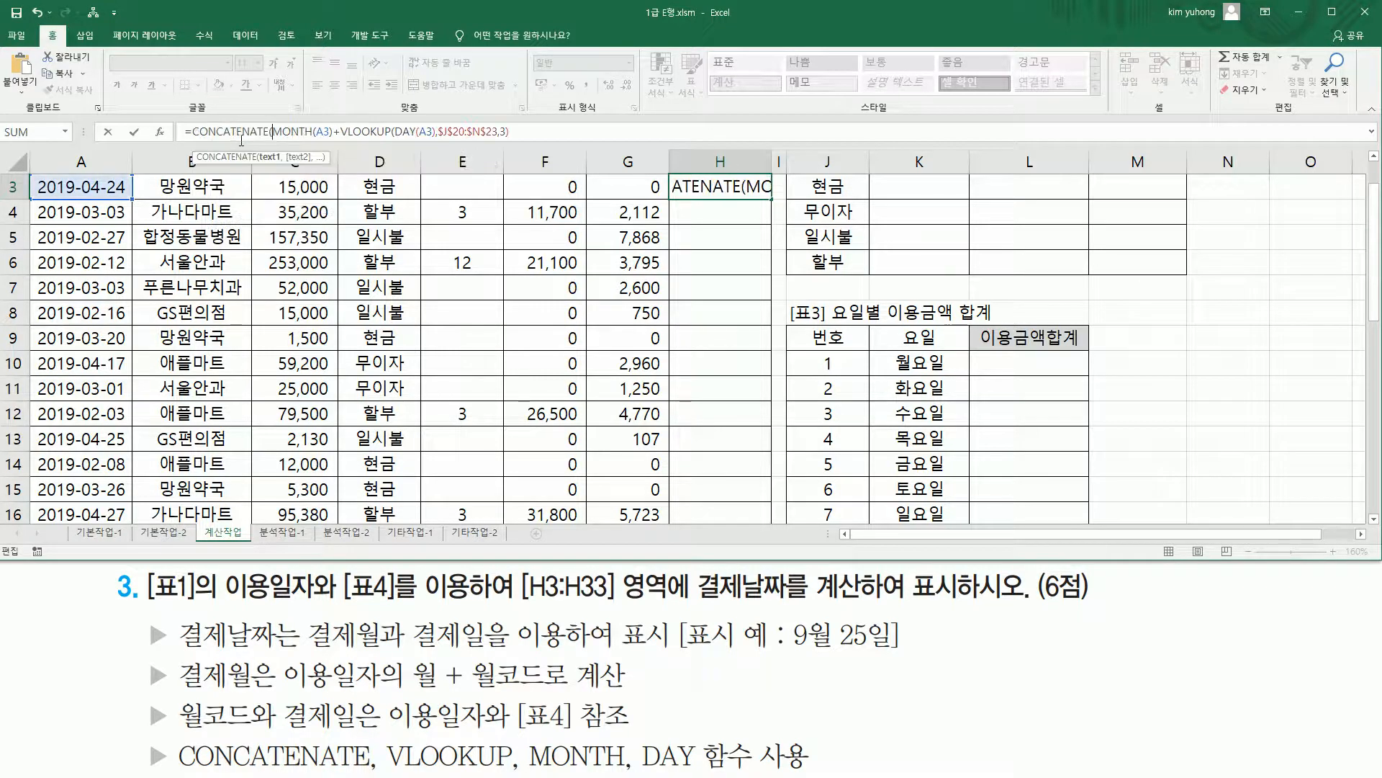
# Add the copied lookup as CONCATENATE's second argument and set its column index to 5: VLOOKUP(DAY(A3),$J$20:$N$23,5)
pyautogui.hotkey('shift', 'End')
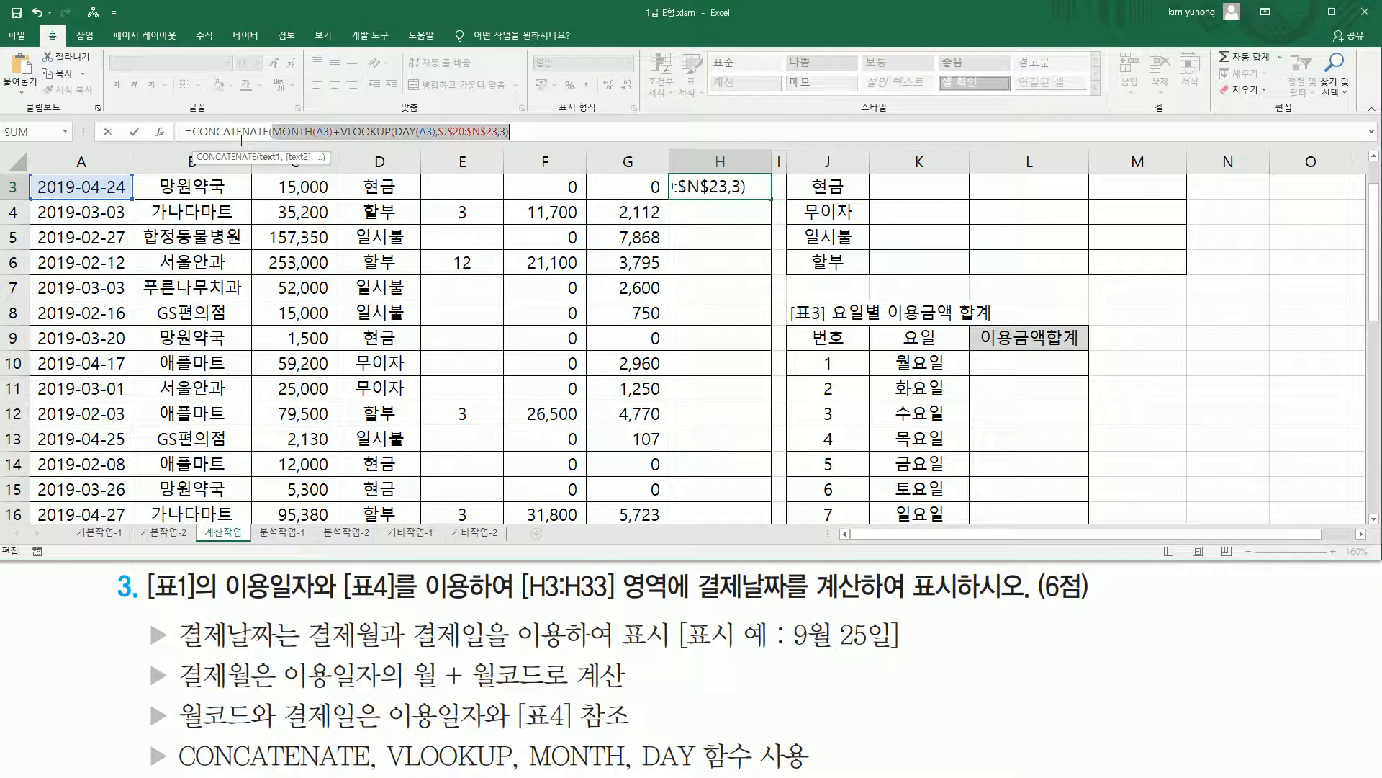
pyautogui.press('End')
pyautogui.write(',')
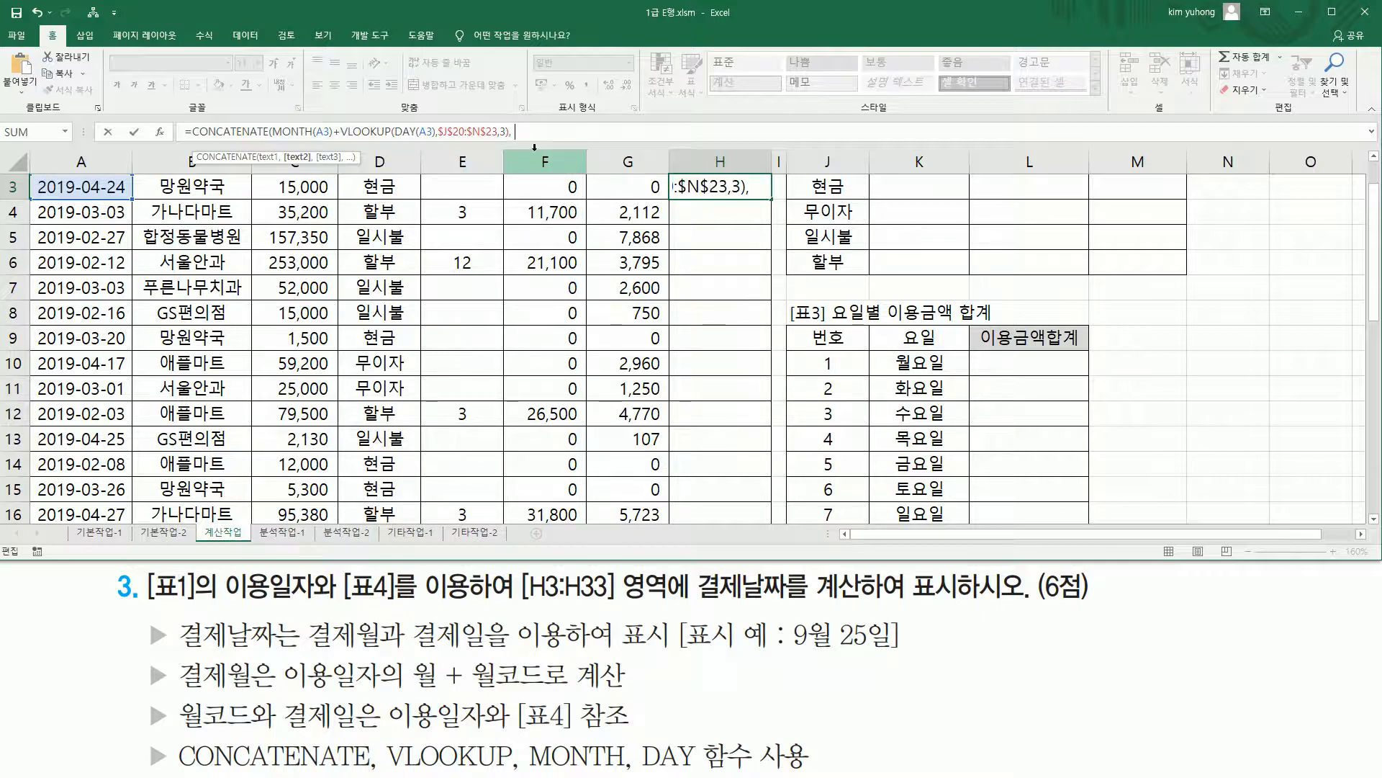
pyautogui.hotkey('ctrl', 'v')
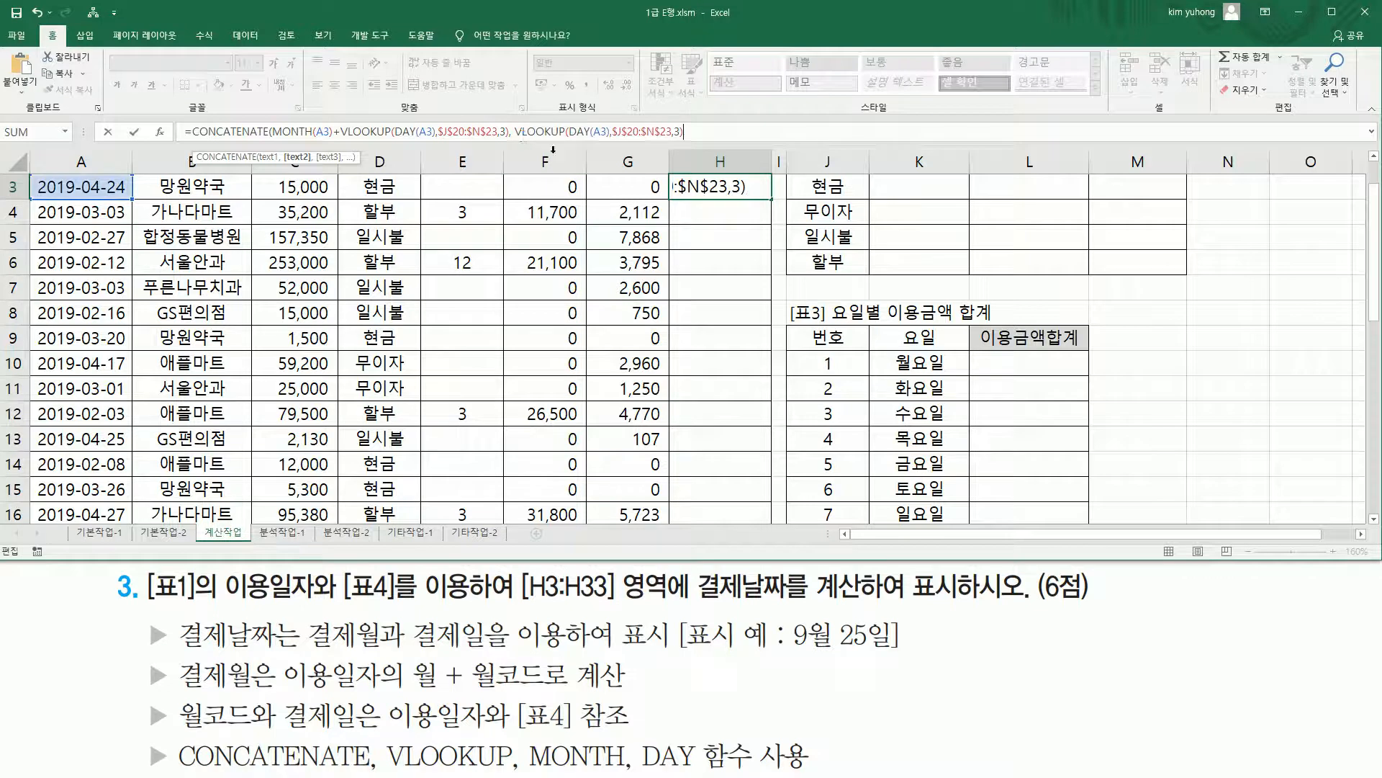
pyautogui.moveTo(515, 134); pyautogui.dragTo(676, 132)
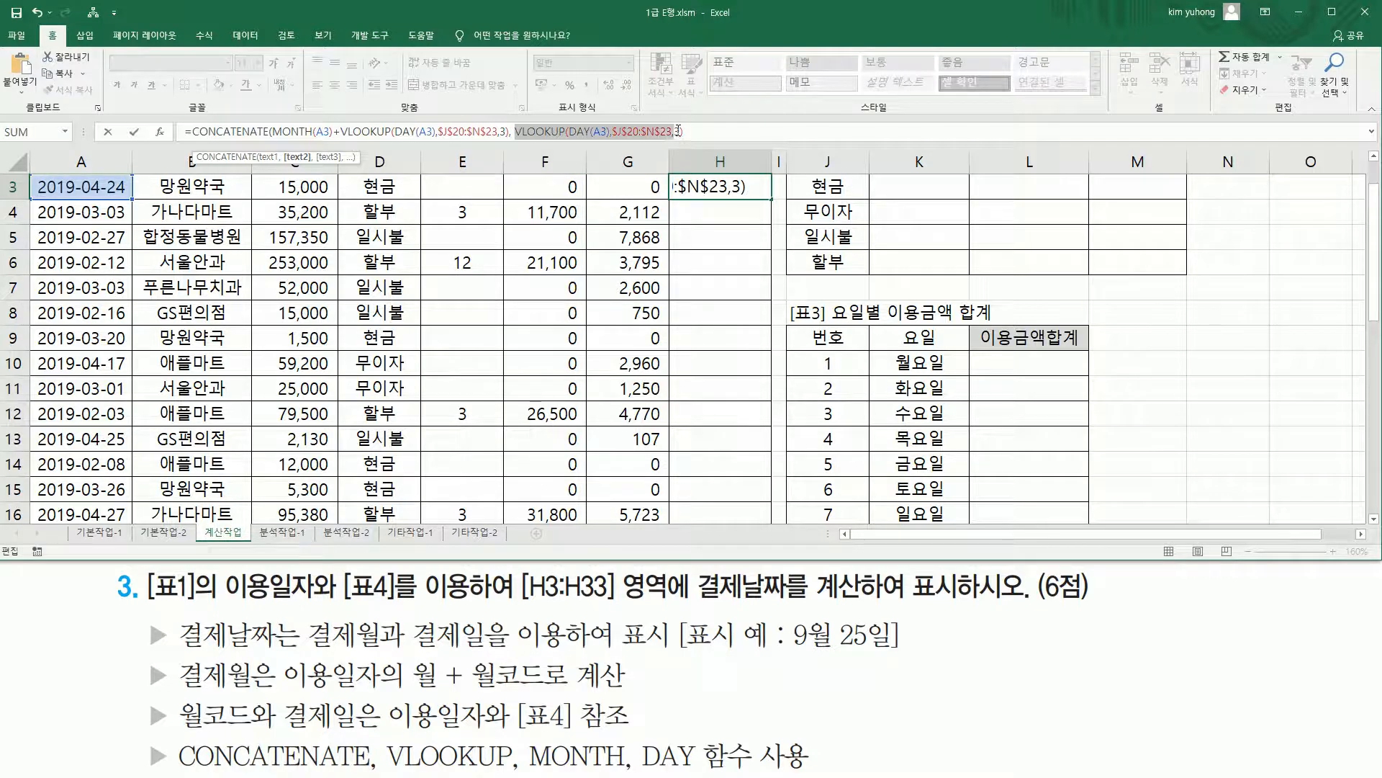
pyautogui.click(675, 133)
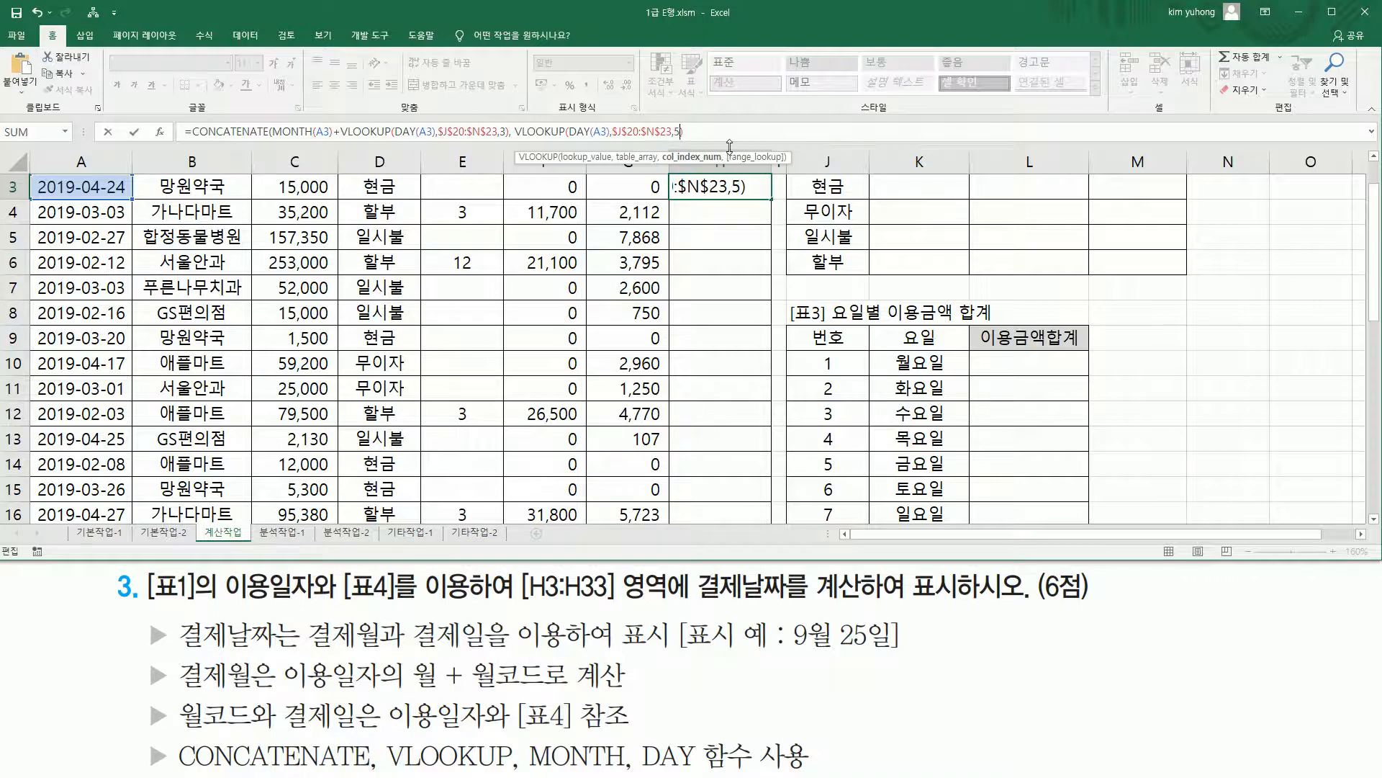
pyautogui.scroll(-7, 864, 288)
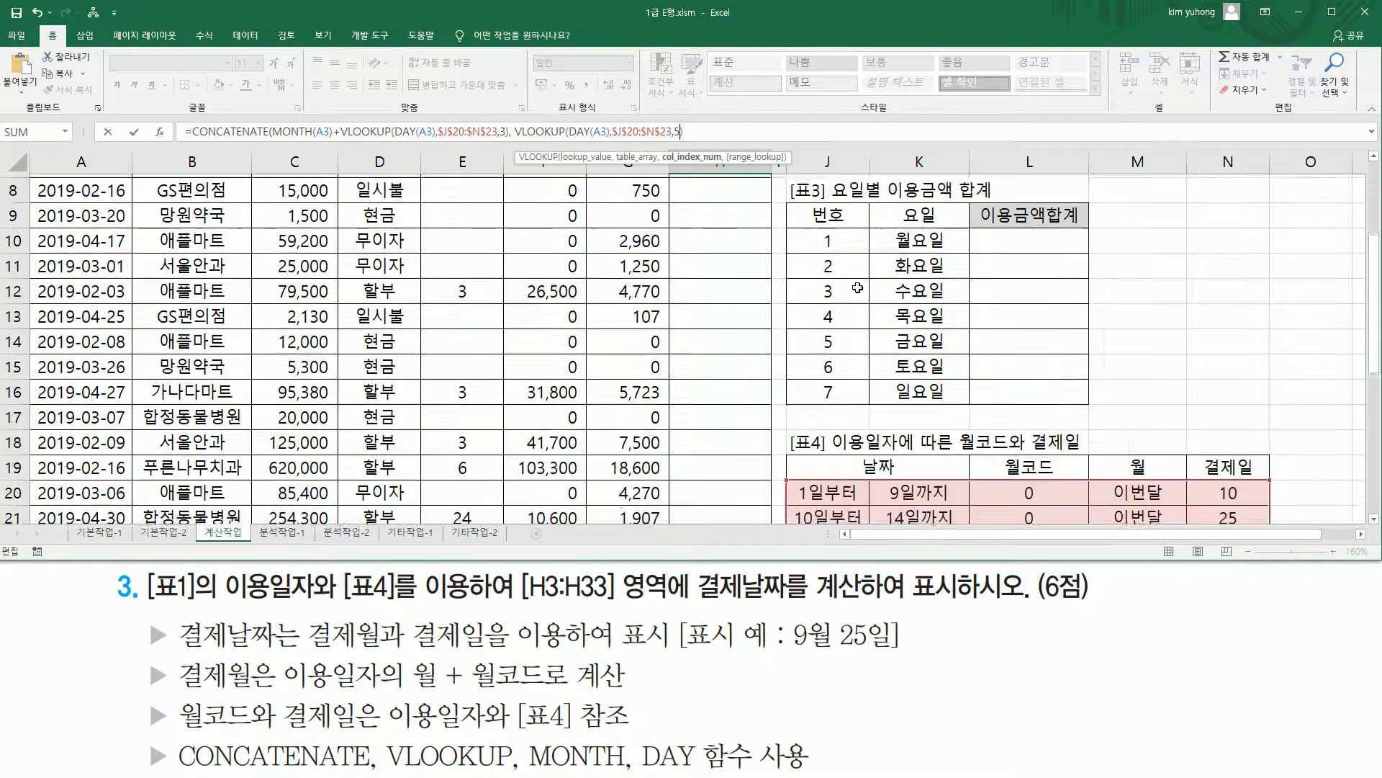
pyautogui.scroll(2, 866, 294)
pyautogui.moveTo(1217, 249); pyautogui.dragTo(1251, 353)
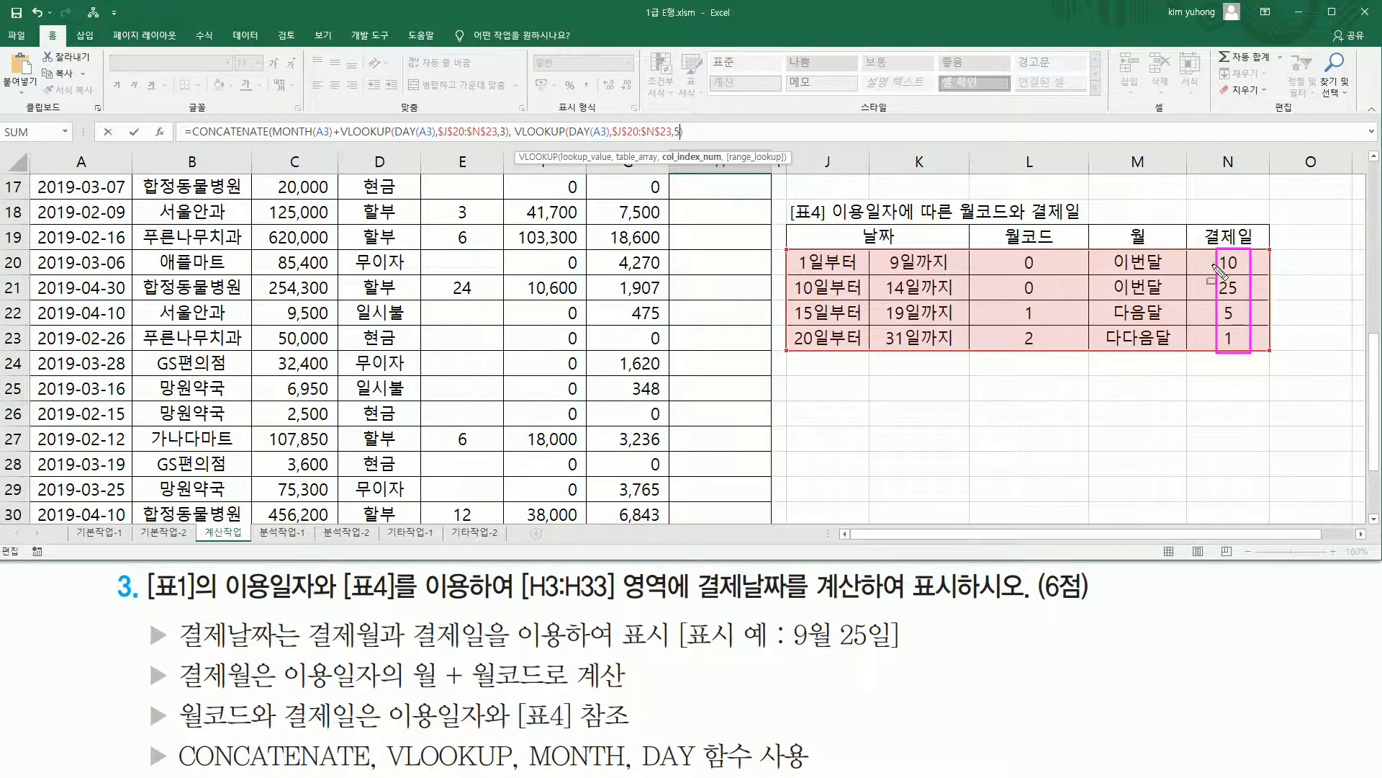
pyautogui.press('Escape')
# Close the CONCATENATE function with a final parenthesis and commit H3's formula
pyautogui.click(716, 131)
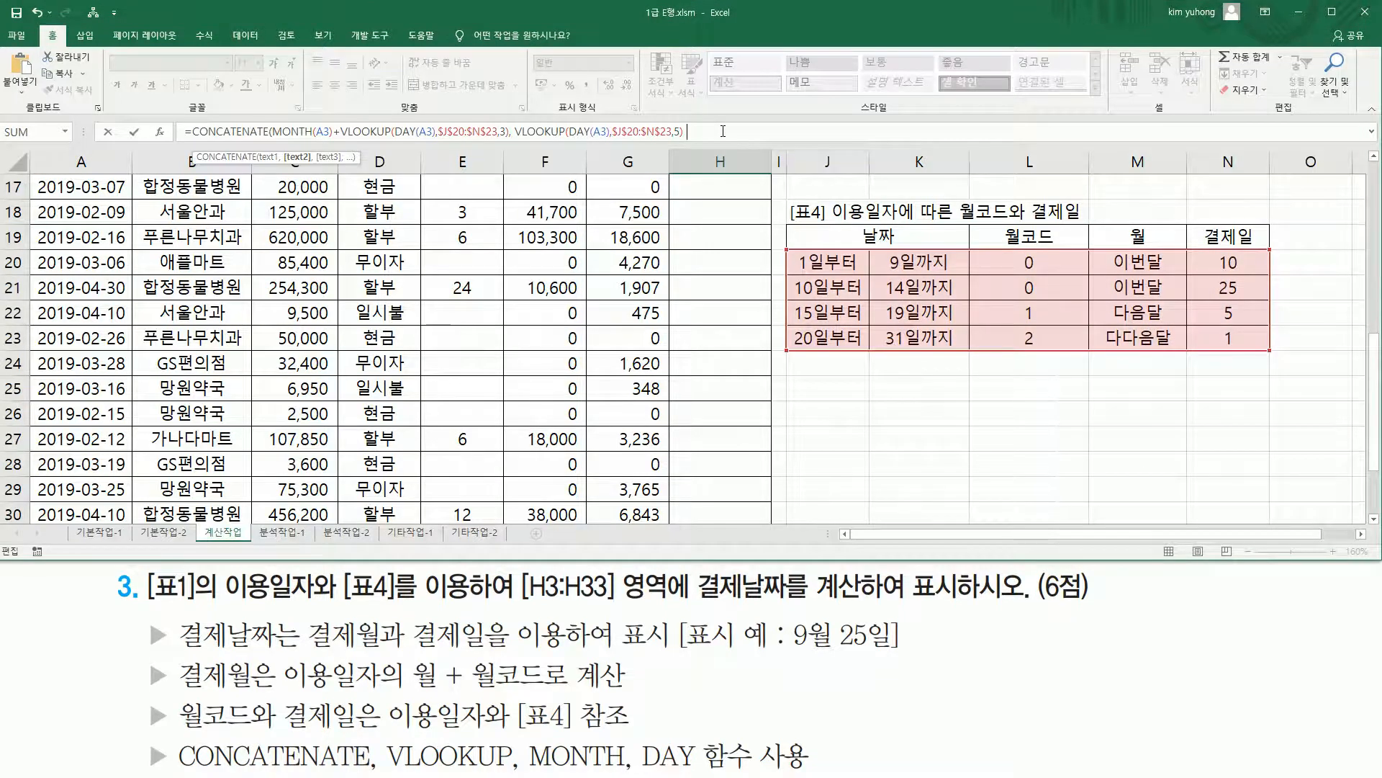
pyautogui.write(')')
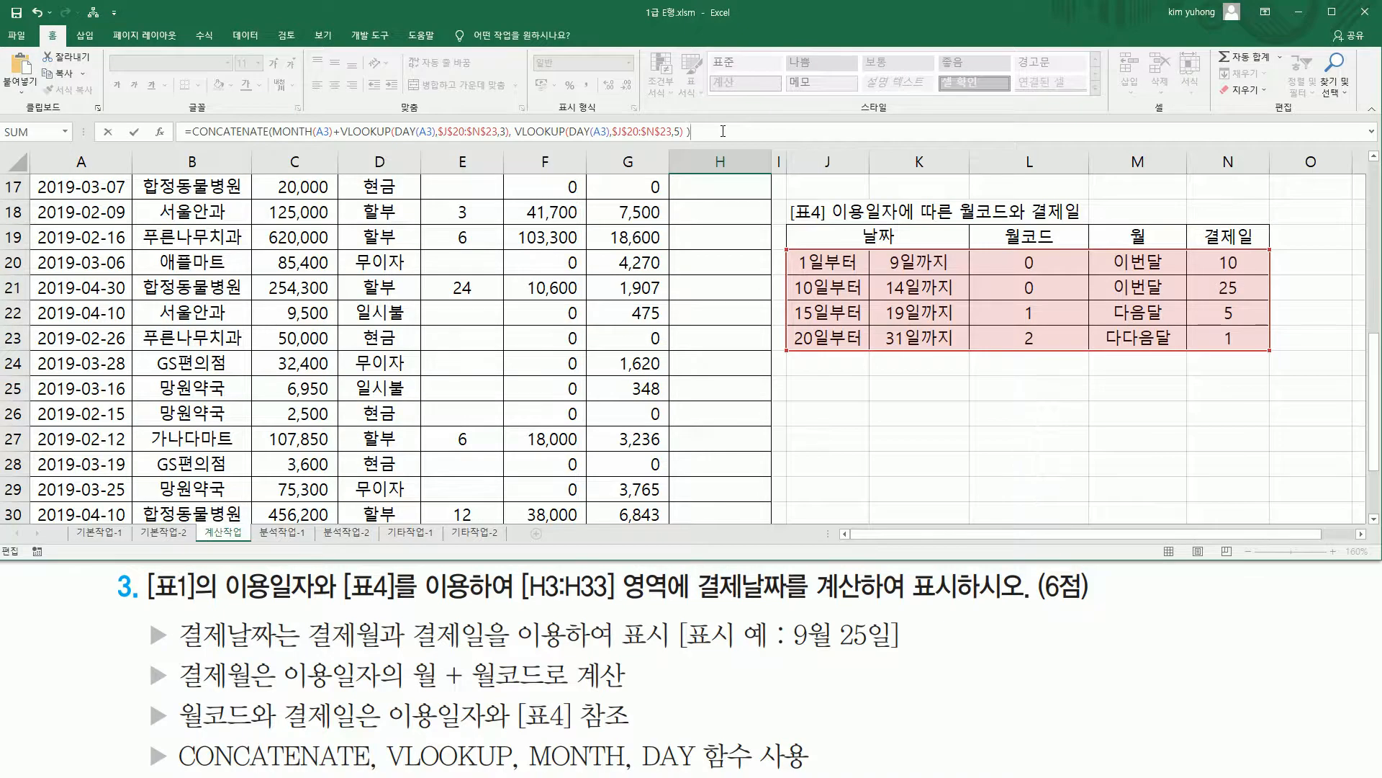
pyautogui.press('Return')
pyautogui.scroll(1, 741, 260)
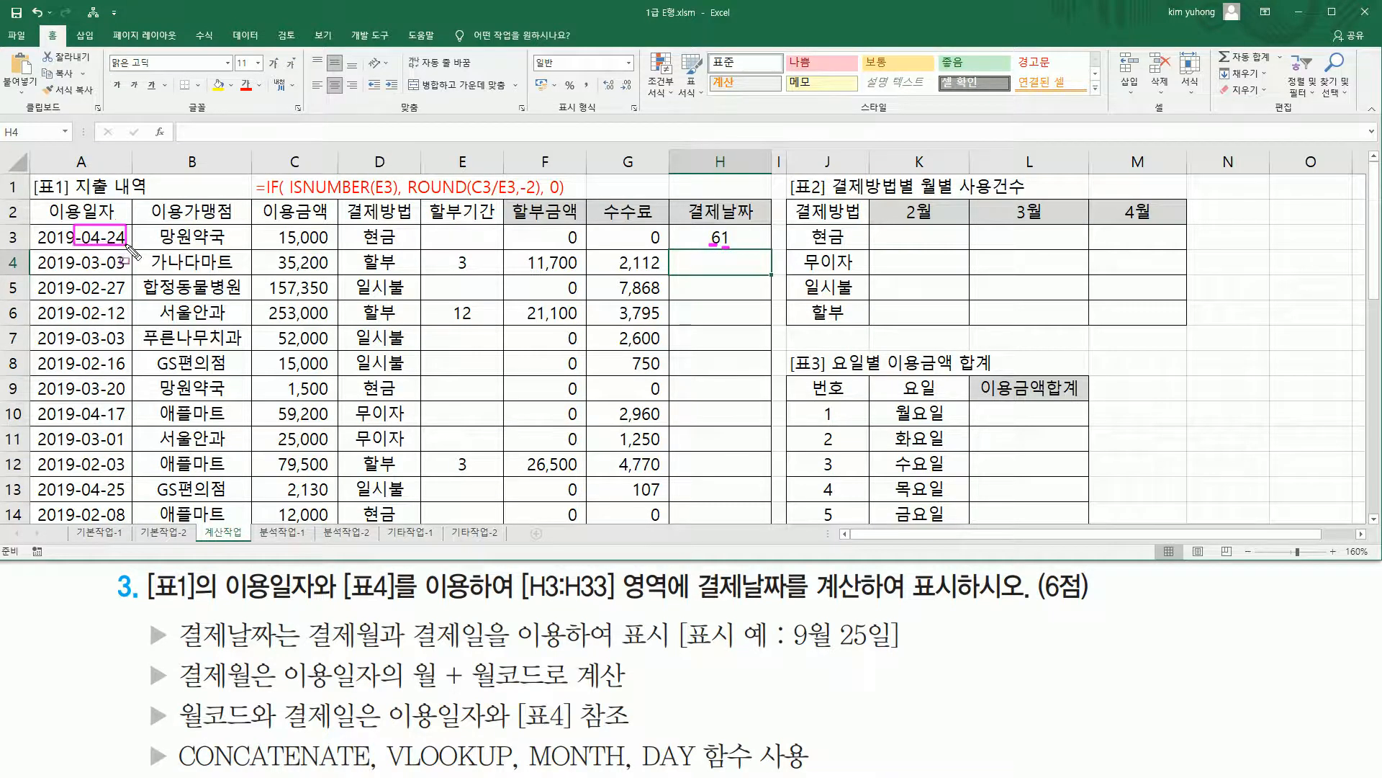
# Copy the usage date in A3 to cell K25 below [표4]
pyautogui.click(106, 238)
pyautogui.scroll(-7, 913, 380)
pyautogui.scroll(7, 913, 380)
pyautogui.scroll(-5, 913, 380)
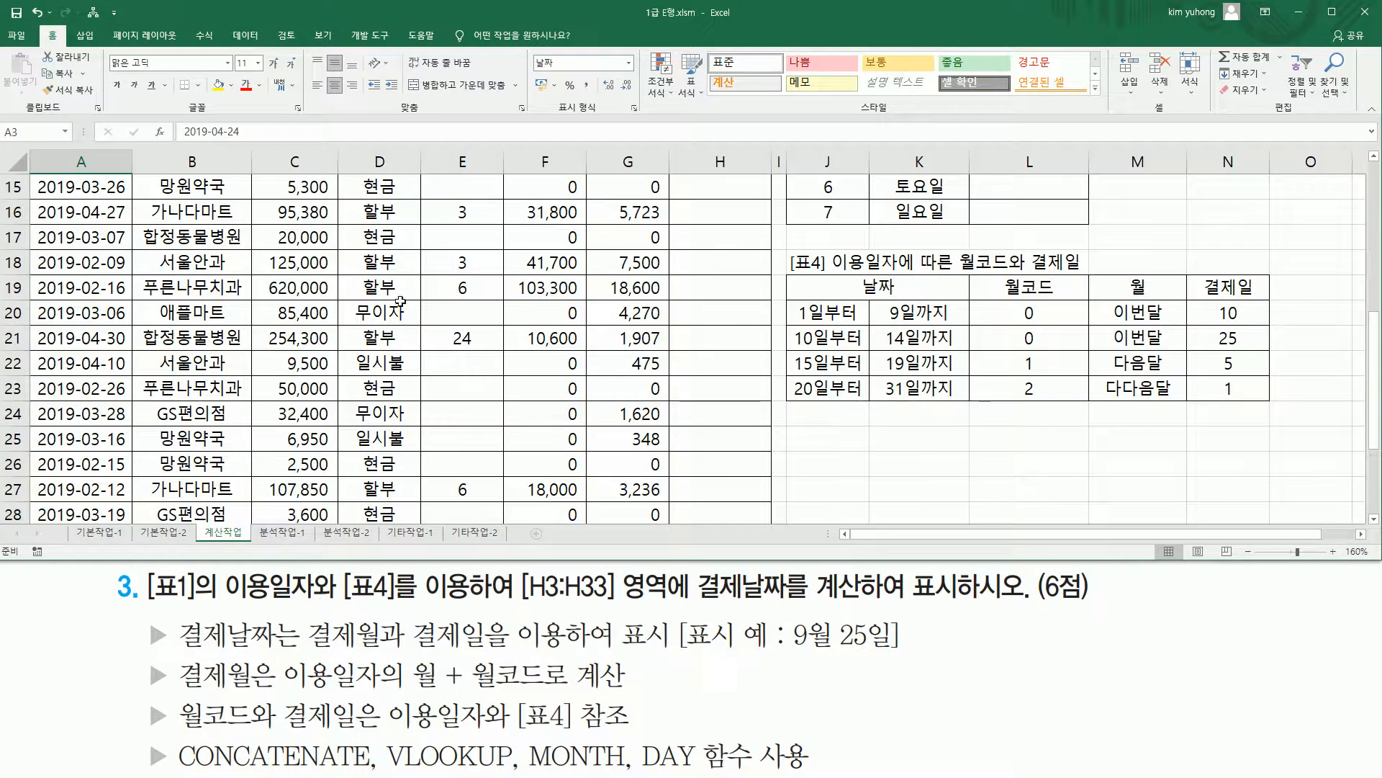
pyautogui.scroll(5, 683, 367)
pyautogui.hotkey('ctrl', 'c')
pyautogui.scroll(-5, 877, 347)
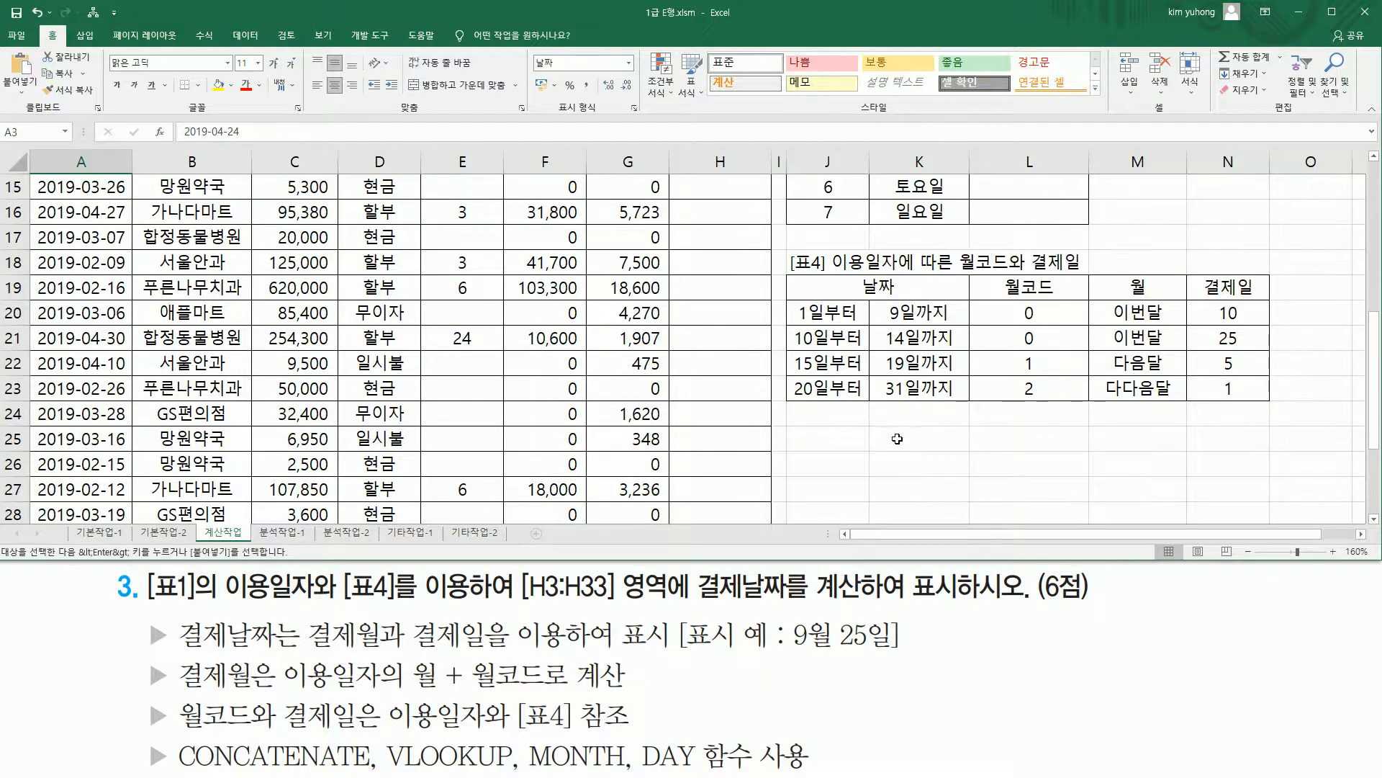
pyautogui.click(894, 441)
pyautogui.hotkey('ctrl', 'v')
# Match the copied date against the 20일부터 31일까지 row of [표4] and enter 6/1 as its payment date in L25
pyautogui.click(1007, 442)
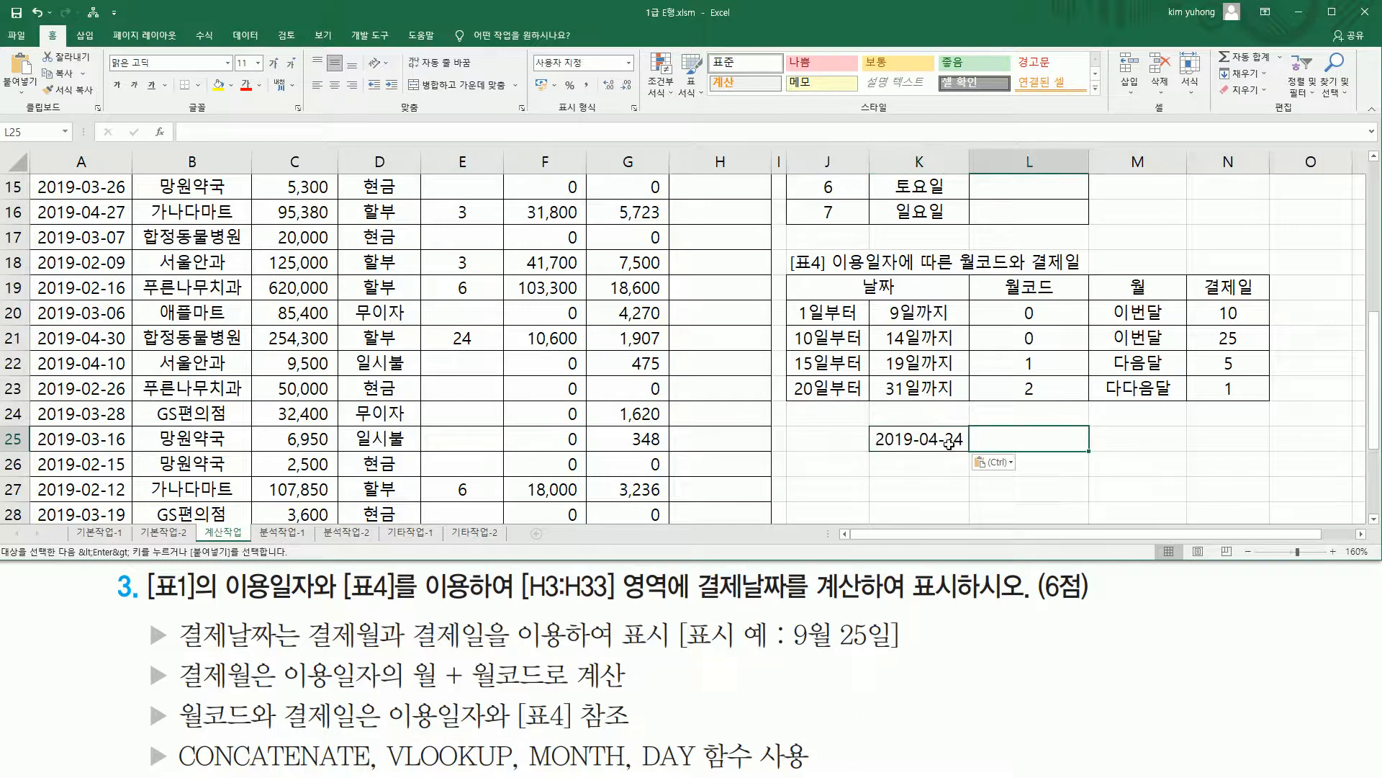
pyautogui.moveTo(941, 426); pyautogui.dragTo(960, 452)
pyautogui.moveTo(789, 375)
pyautogui.mouseDown()
pyautogui.moveTo(945, 401)
pyautogui.moveTo(957, 375)
pyautogui.mouseUp()
pyautogui.moveTo(1107, 396); pyautogui.dragTo(1163, 395)
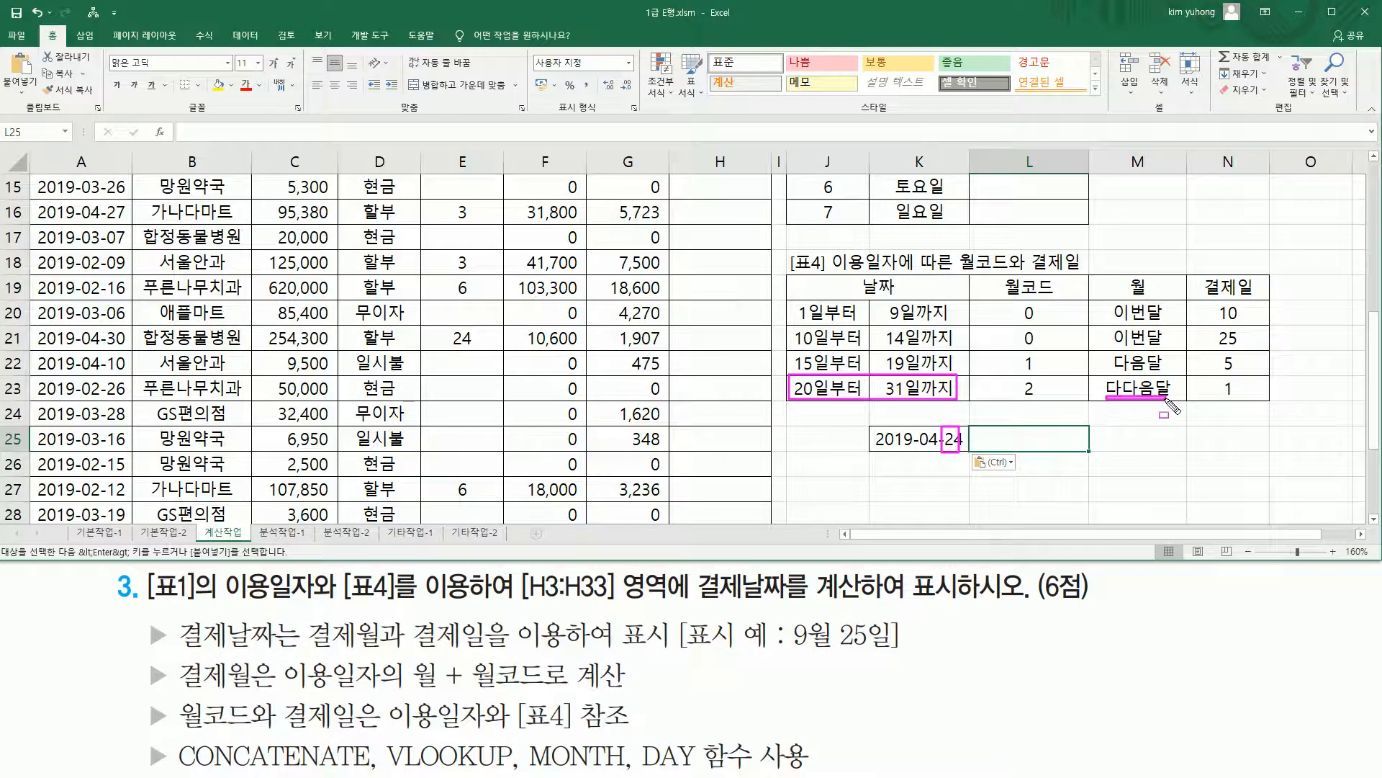
pyautogui.moveTo(924, 447); pyautogui.dragTo(939, 446)
pyautogui.moveTo(1217, 382); pyautogui.dragTo(1238, 400)
pyautogui.press('Escape')
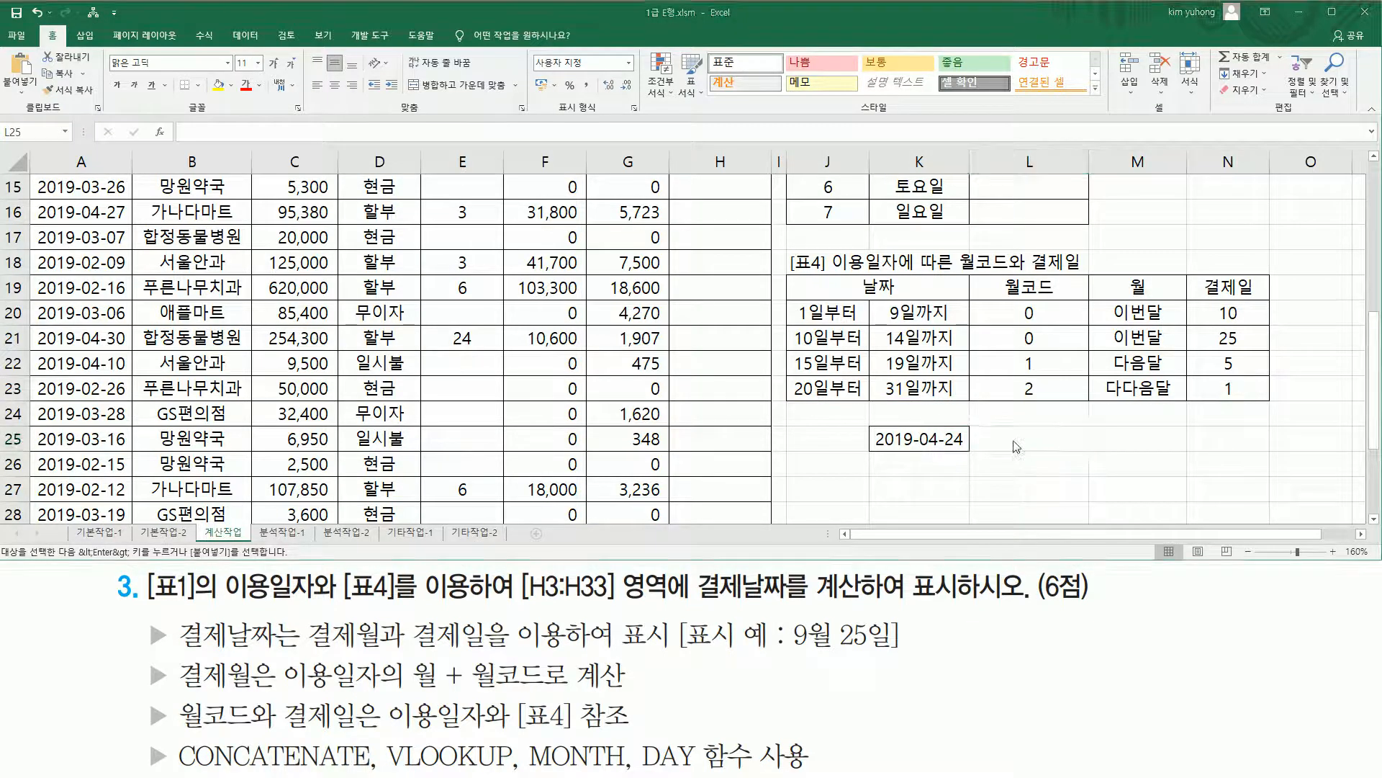
pyautogui.write('6/1')
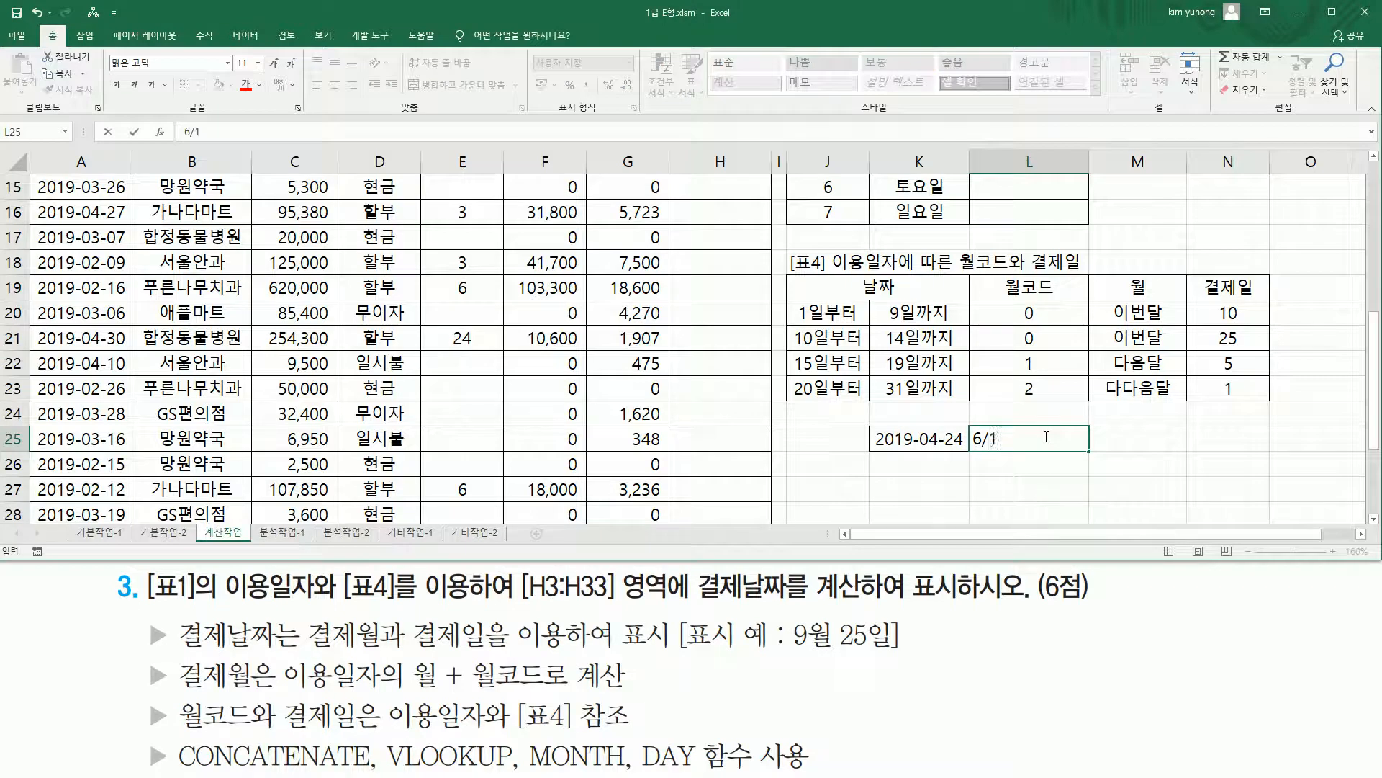
pyautogui.press('Return')
pyautogui.press('Up')
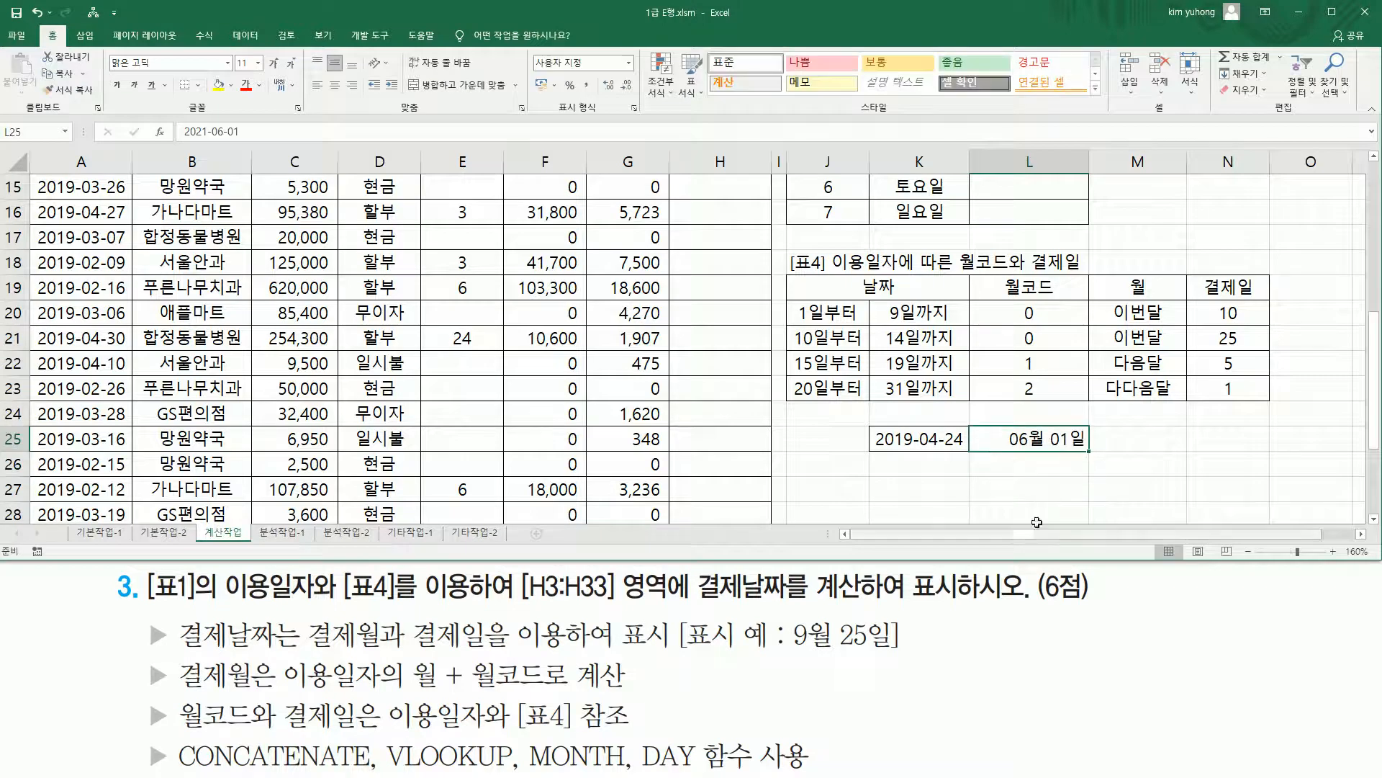
# Insert "월 " as a text argument between the month calculation and the payment-day lookup in H3's CONCATENATE formula
pyautogui.scroll(5, 1006, 455)
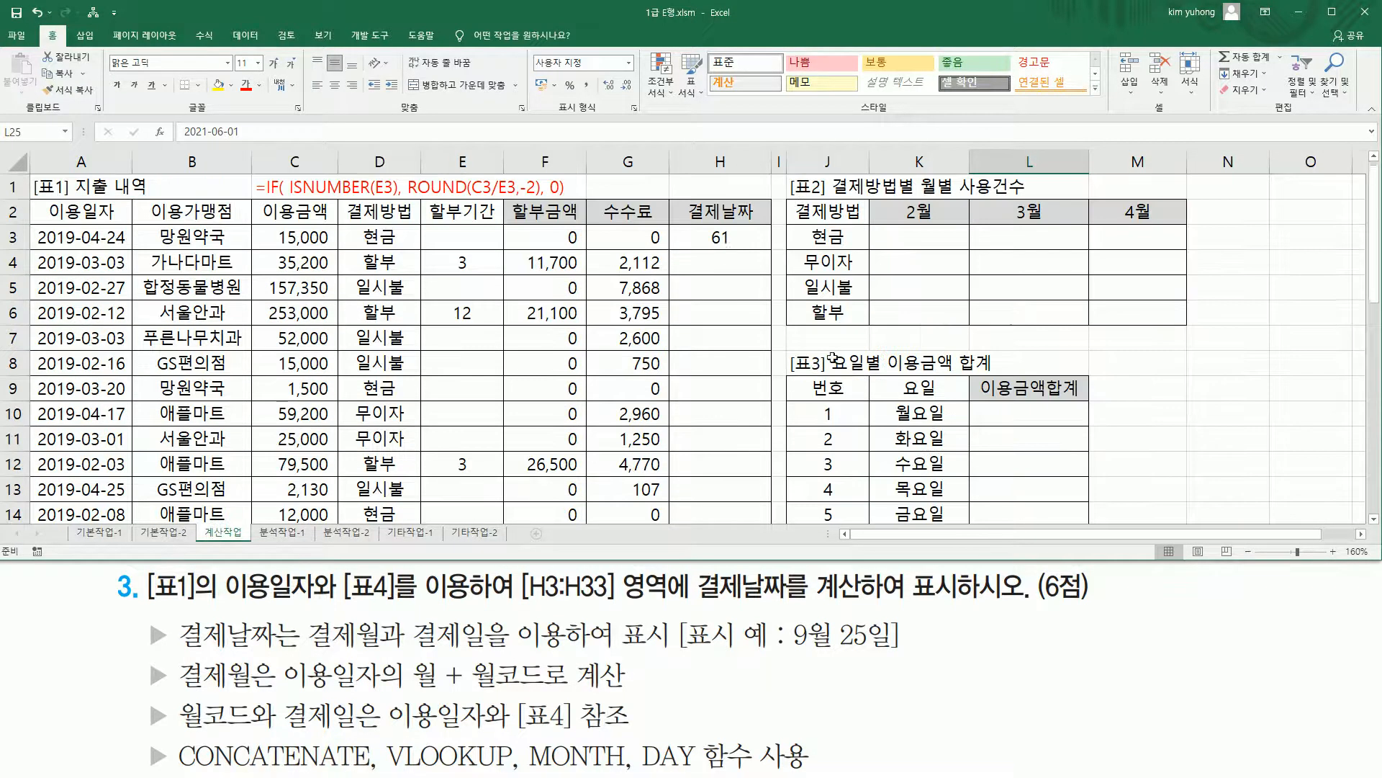
pyautogui.moveTo(709, 246); pyautogui.dragTo(730, 245)
pyautogui.moveTo(799, 650); pyautogui.dragTo(897, 654)
pyautogui.moveTo(829, 617)
pyautogui.mouseDown()
pyautogui.moveTo(830, 668)
pyautogui.moveTo(844, 674)
pyautogui.mouseUp()
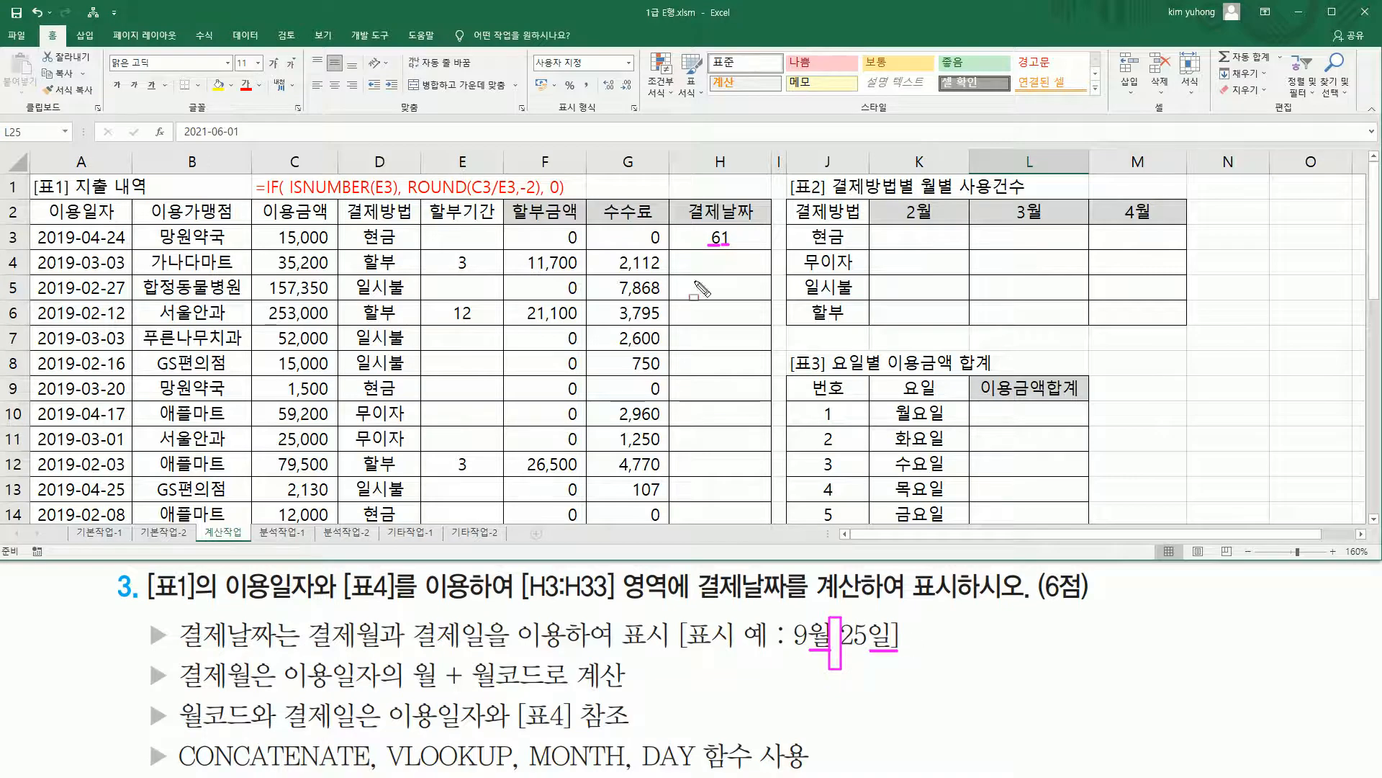
pyautogui.click(716, 241)
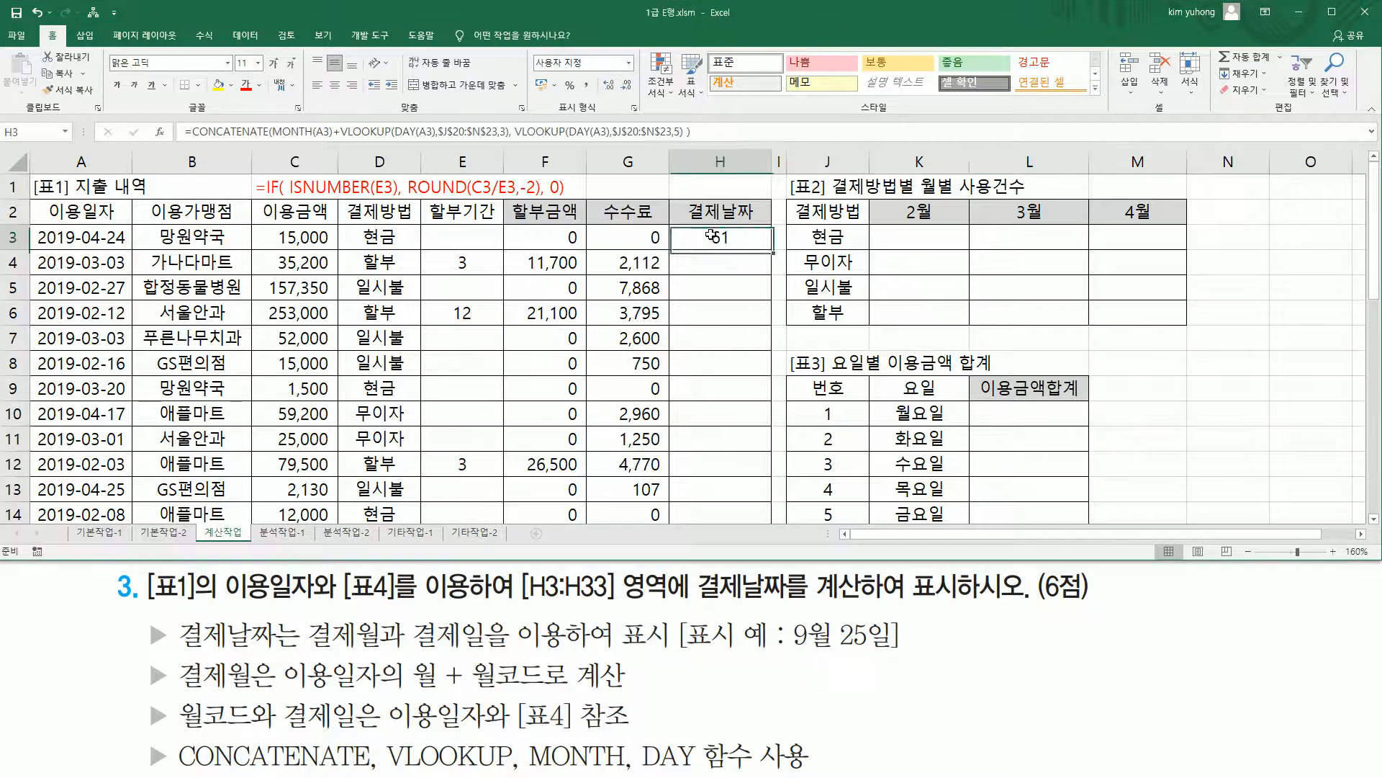
pyautogui.doubleClick(713, 240)
pyautogui.moveTo(463, 237); pyautogui.dragTo(831, 240)
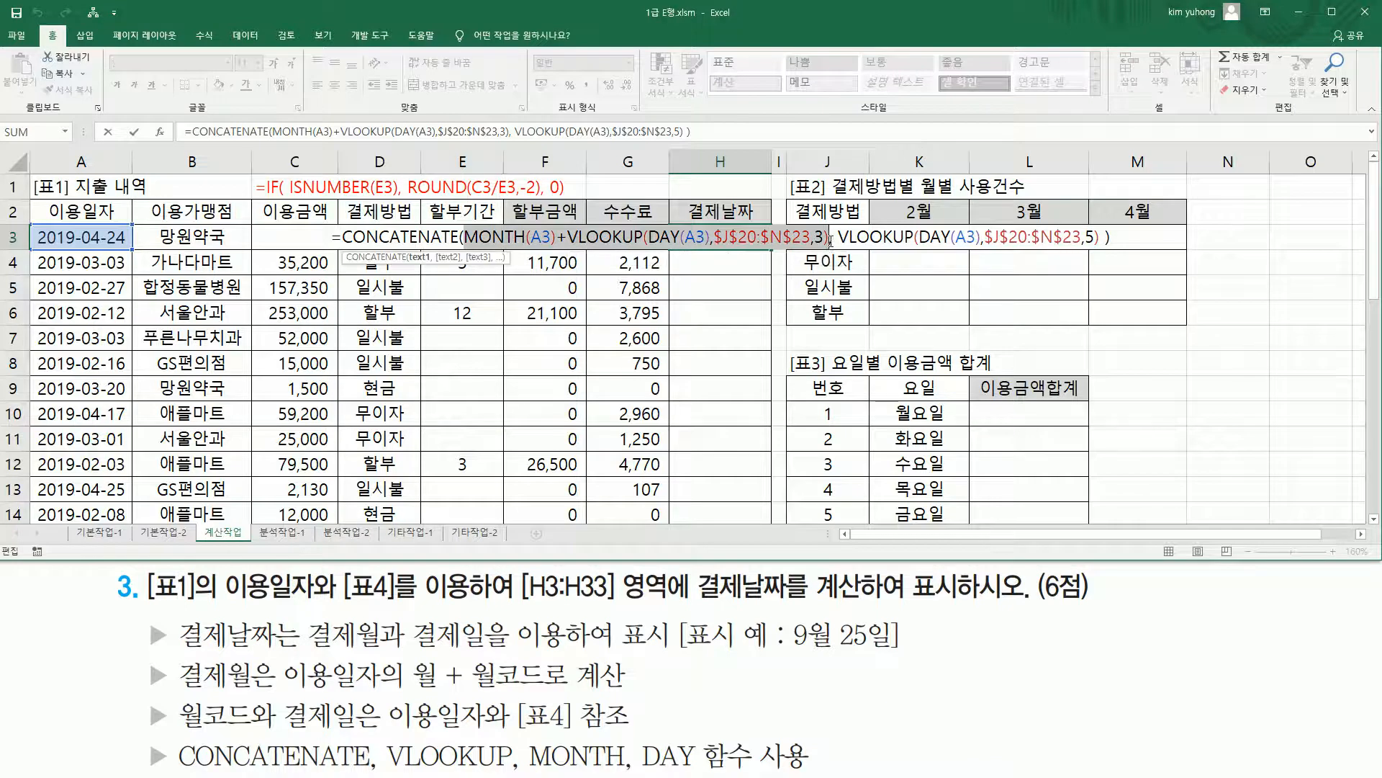
pyautogui.click(833, 240)
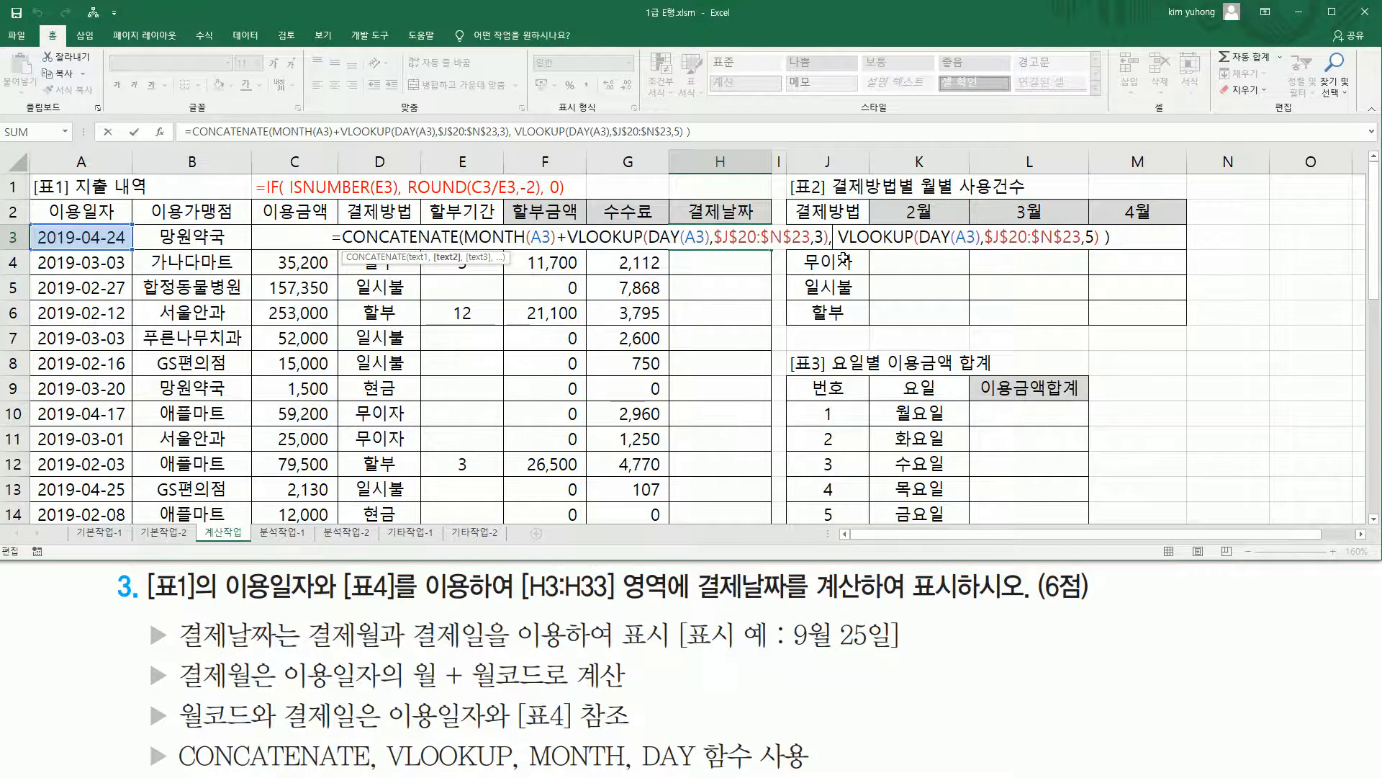
pyautogui.write('"')
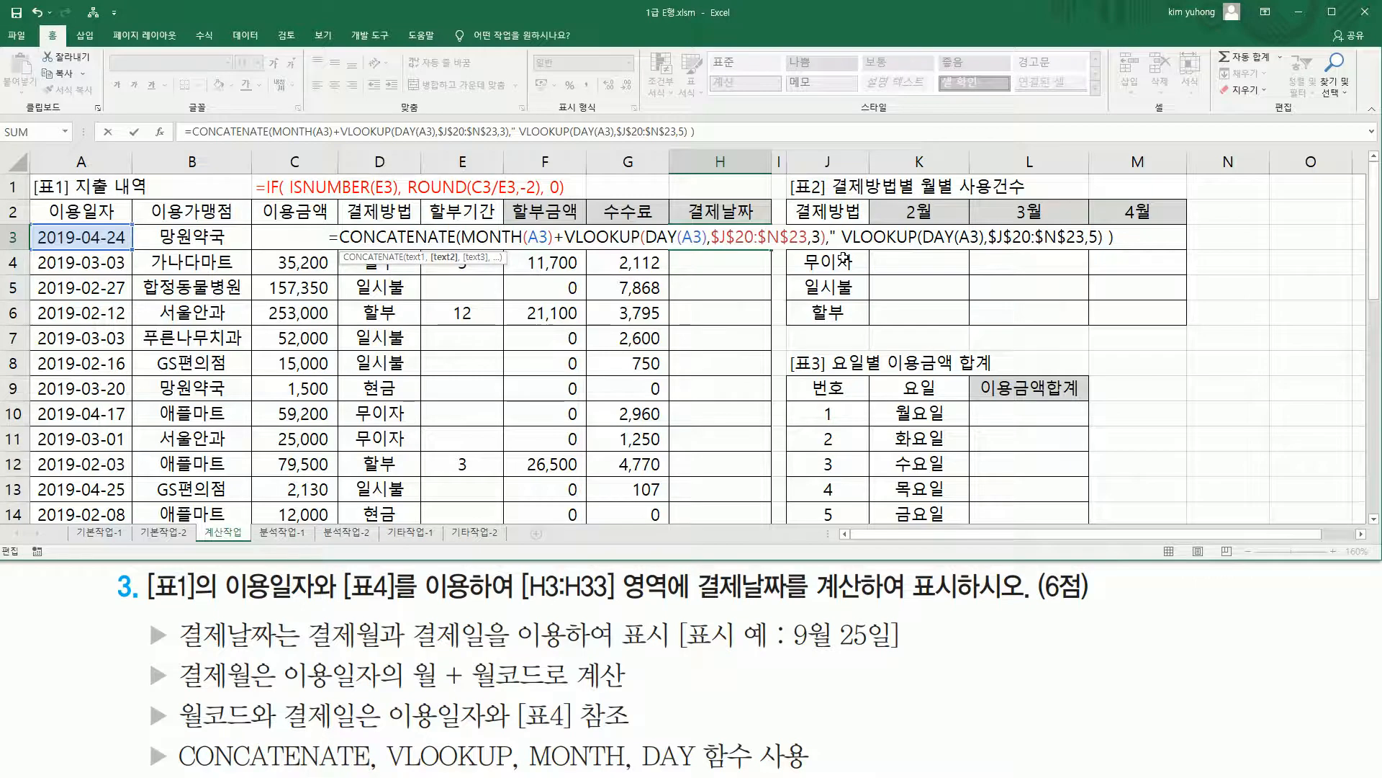
pyautogui.write('월 ')
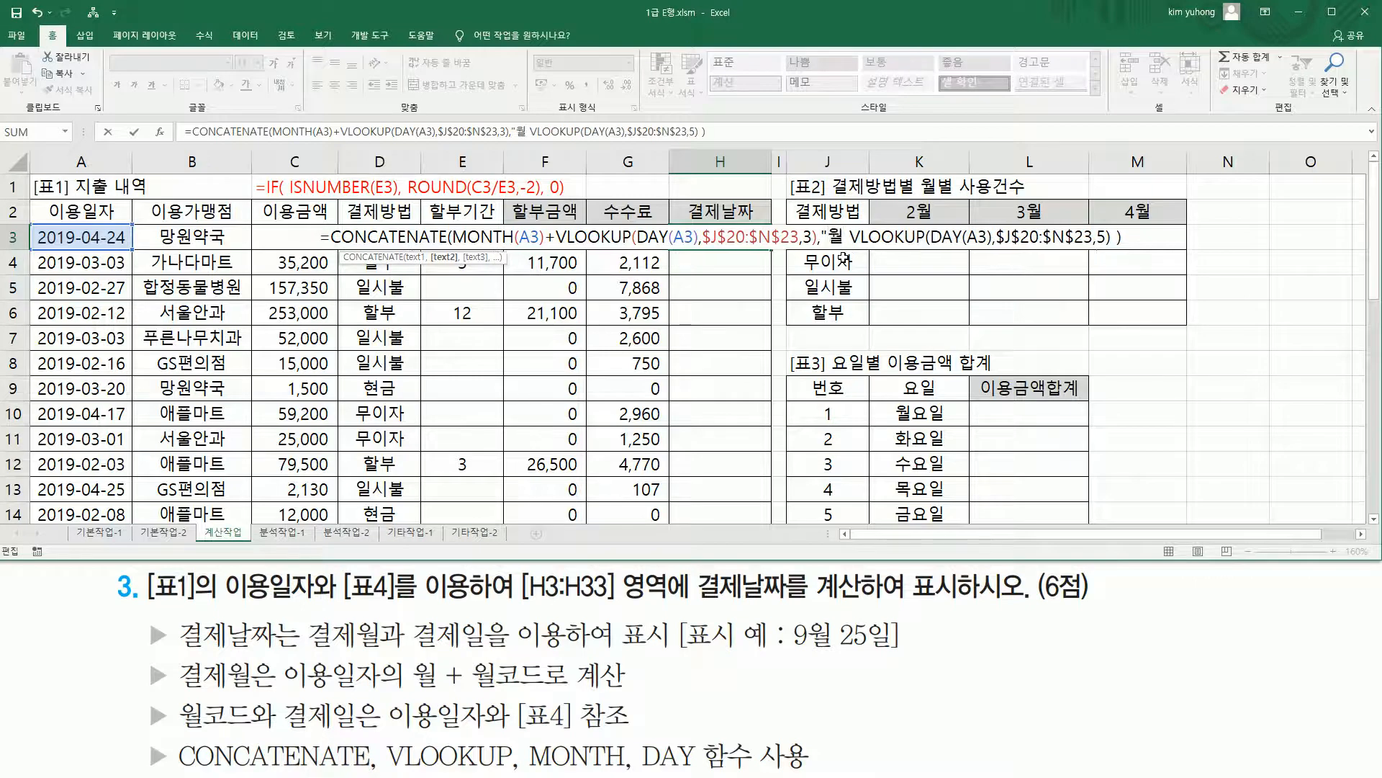
pyautogui.write('"')
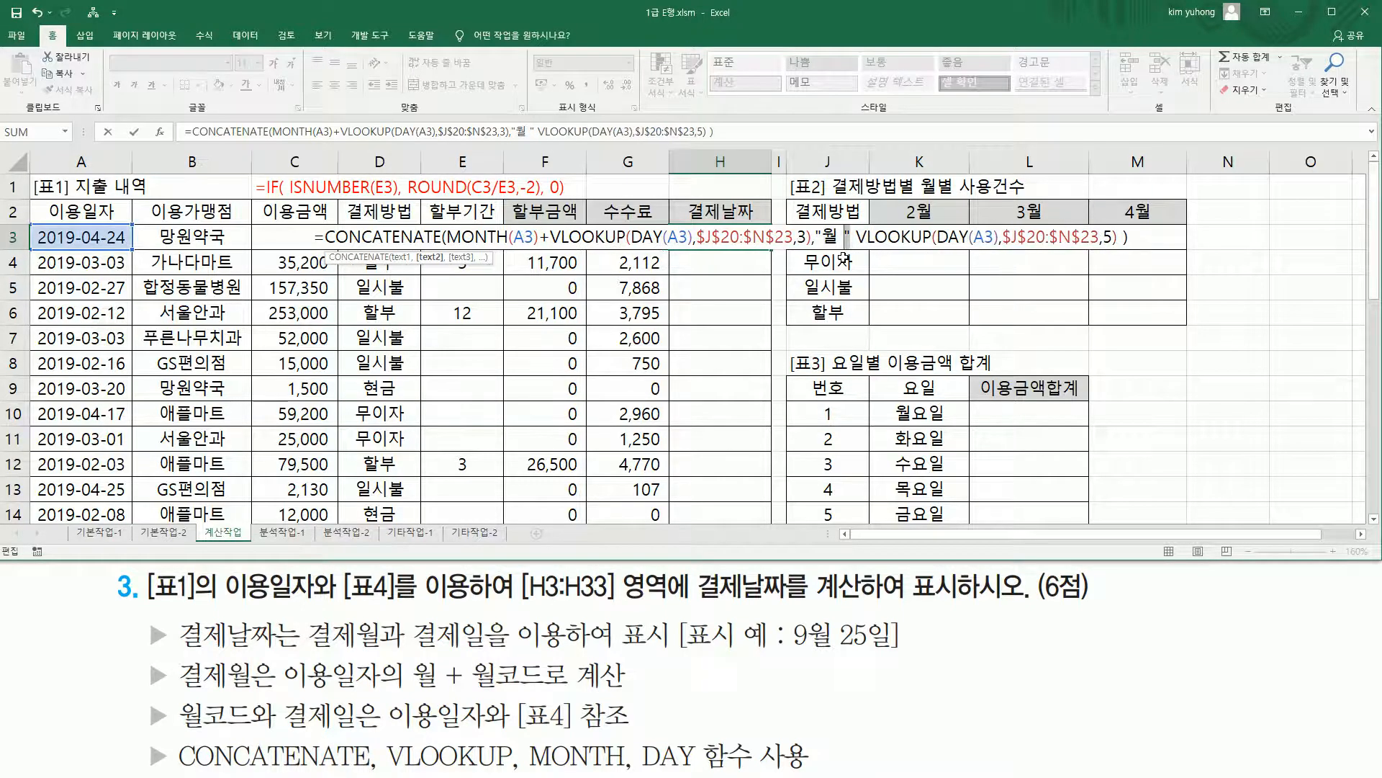
pyautogui.moveTo(826, 238); pyautogui.dragTo(841, 237)
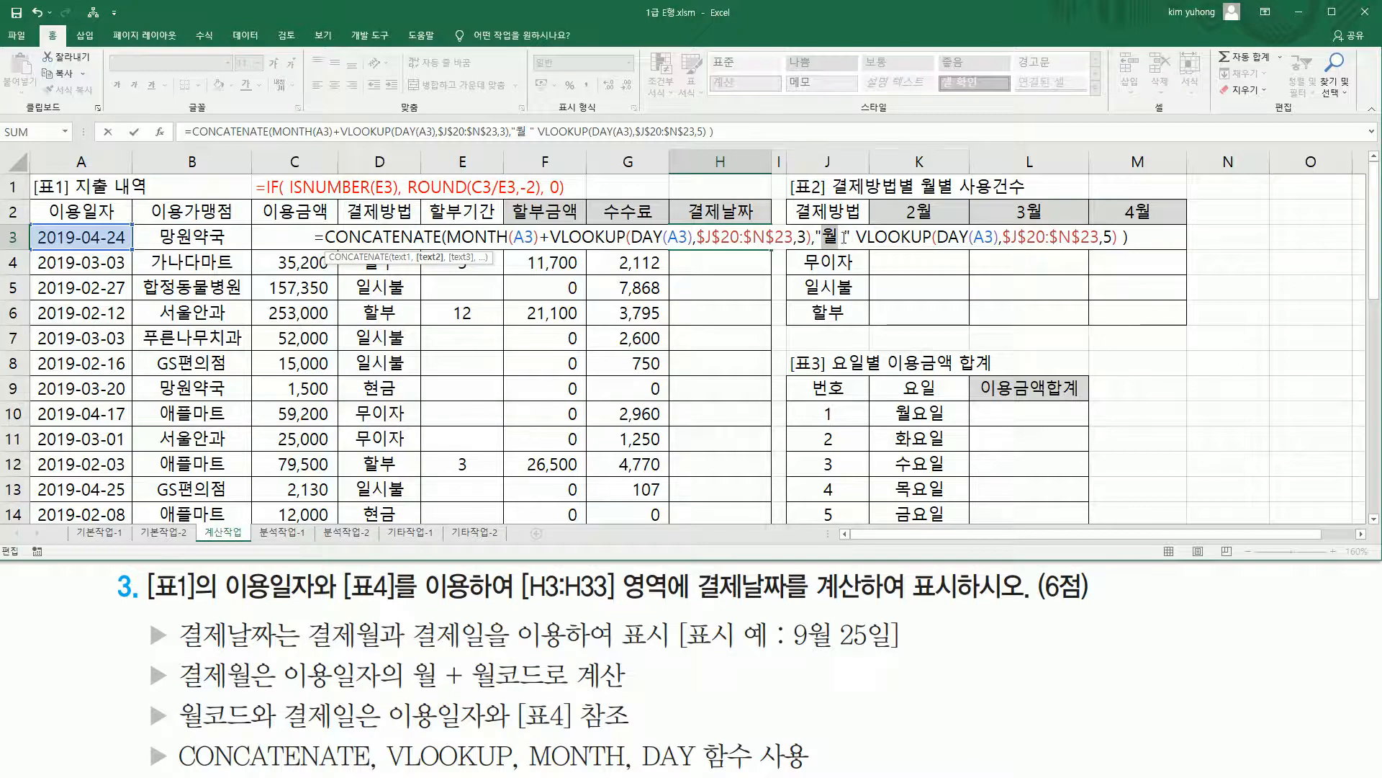
pyautogui.click(857, 238)
pyautogui.write(',')
# Add "일" as the final CONCATENATE argument in H3, after the VLOOKUP that uses column index 5
pyautogui.moveTo(862, 238); pyautogui.dragTo(1115, 243)
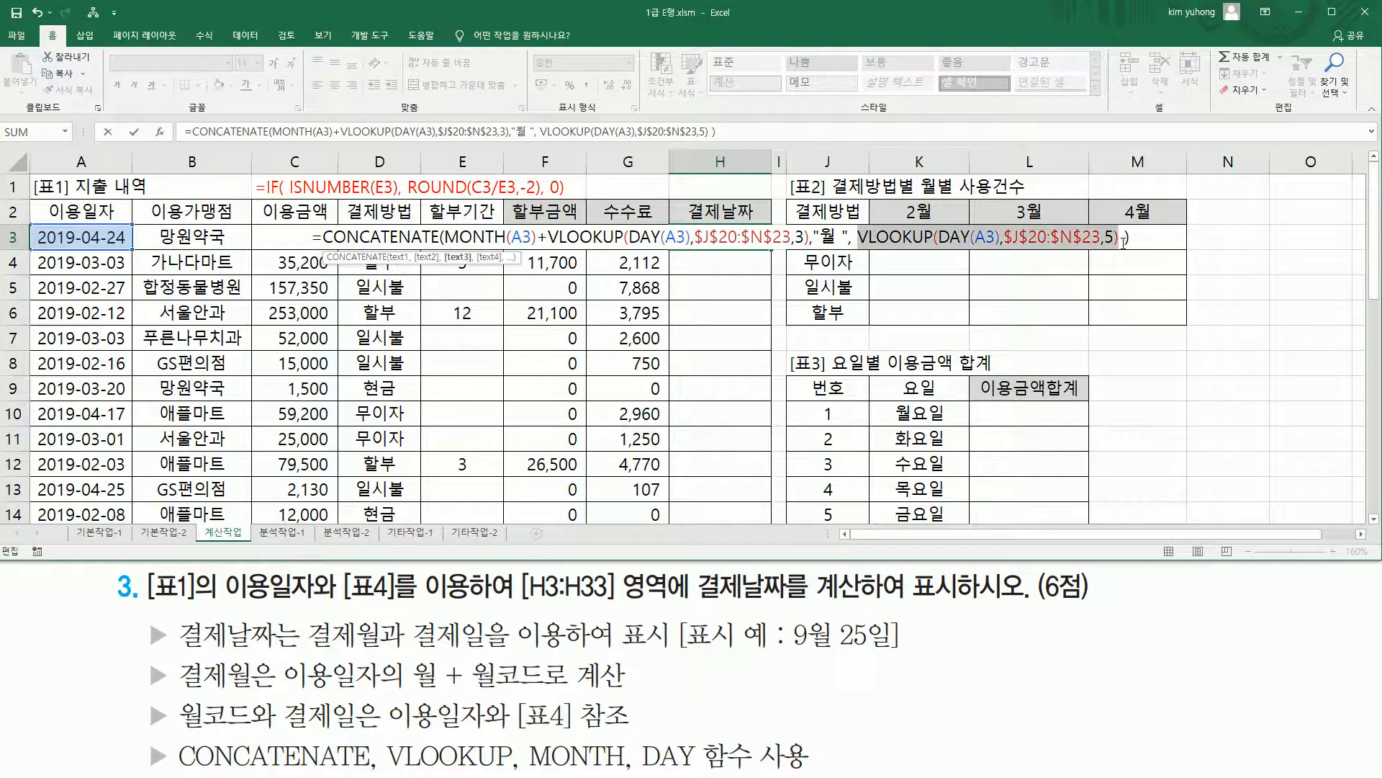
pyautogui.click(1123, 241)
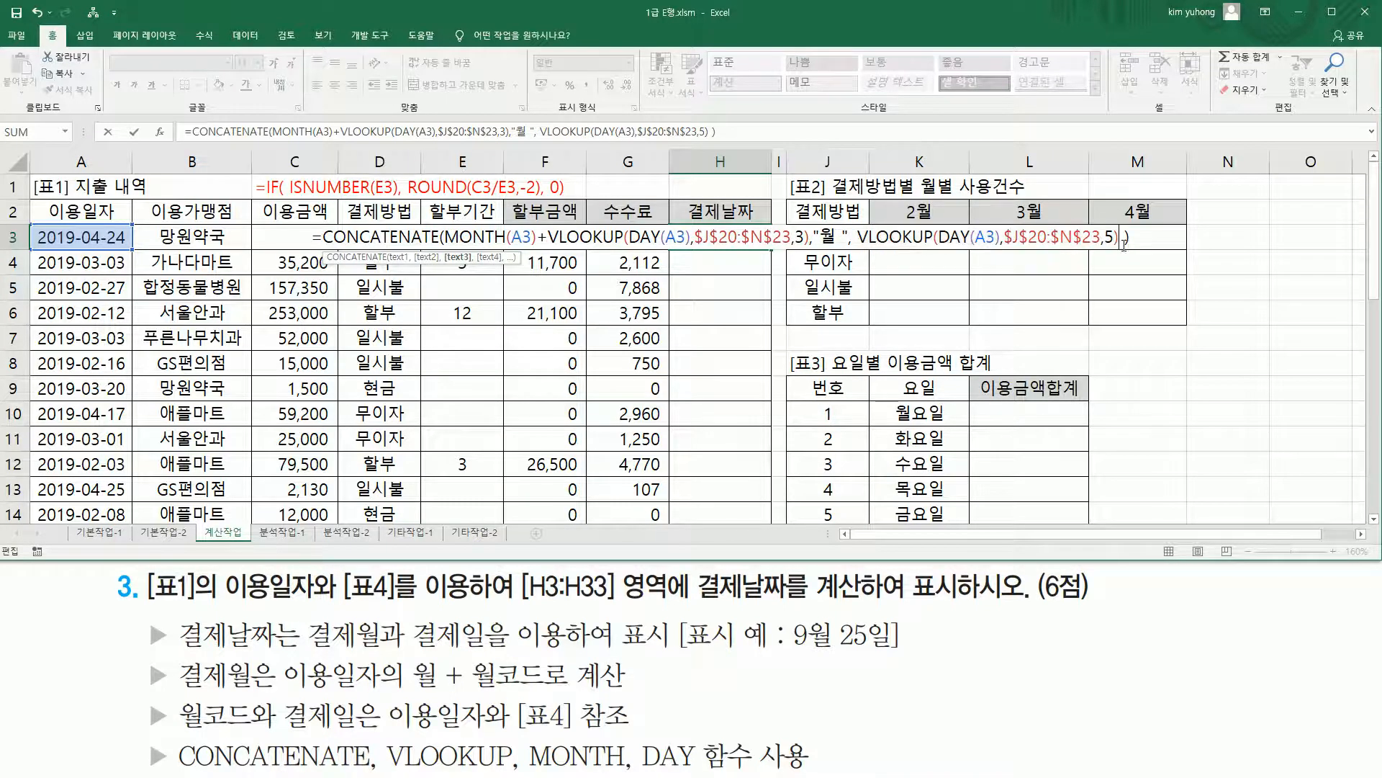
pyautogui.hotkey('ctrl', '2')
pyautogui.moveTo(870, 653)
pyautogui.mouseDown()
pyautogui.moveTo(895, 654)
pyautogui.moveTo(895, 617)
pyautogui.mouseUp()
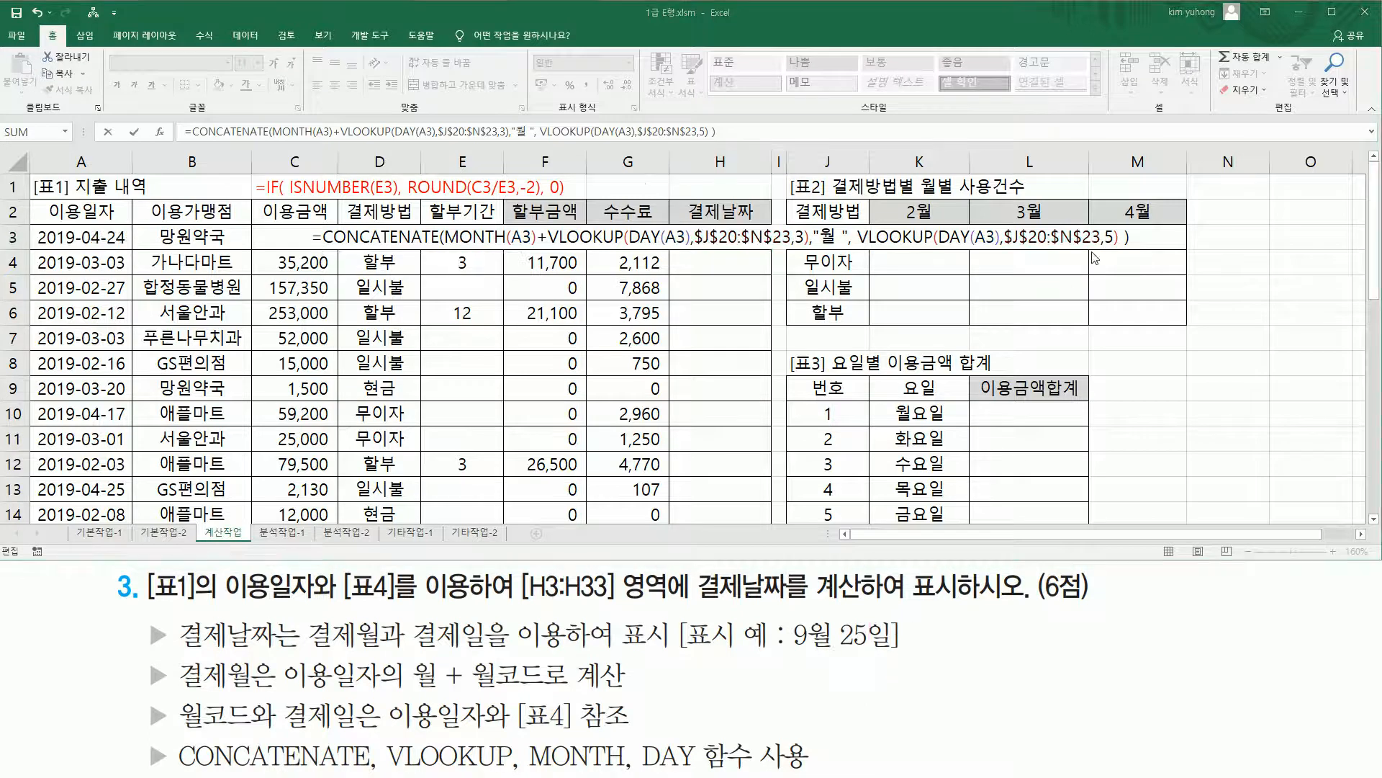
pyautogui.press('Escape')
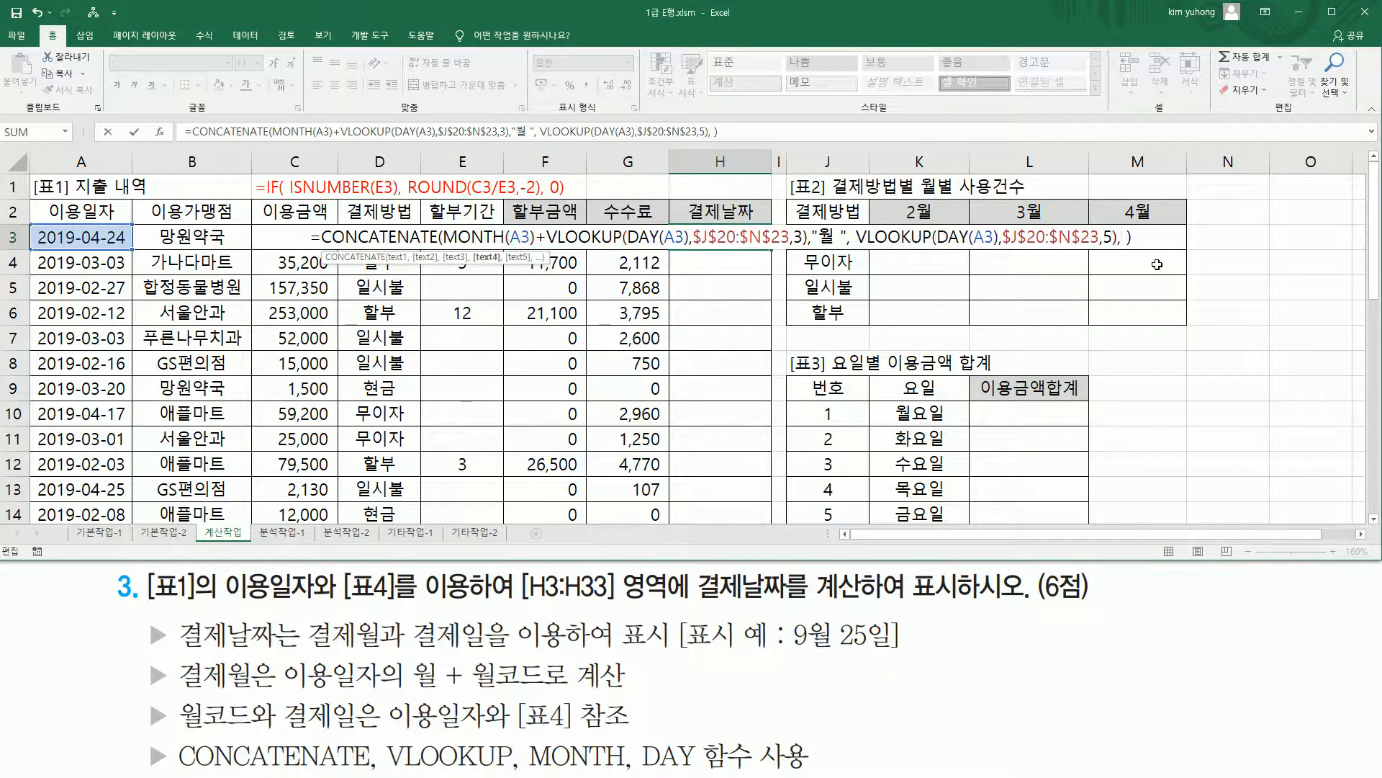
pyautogui.write(',"')
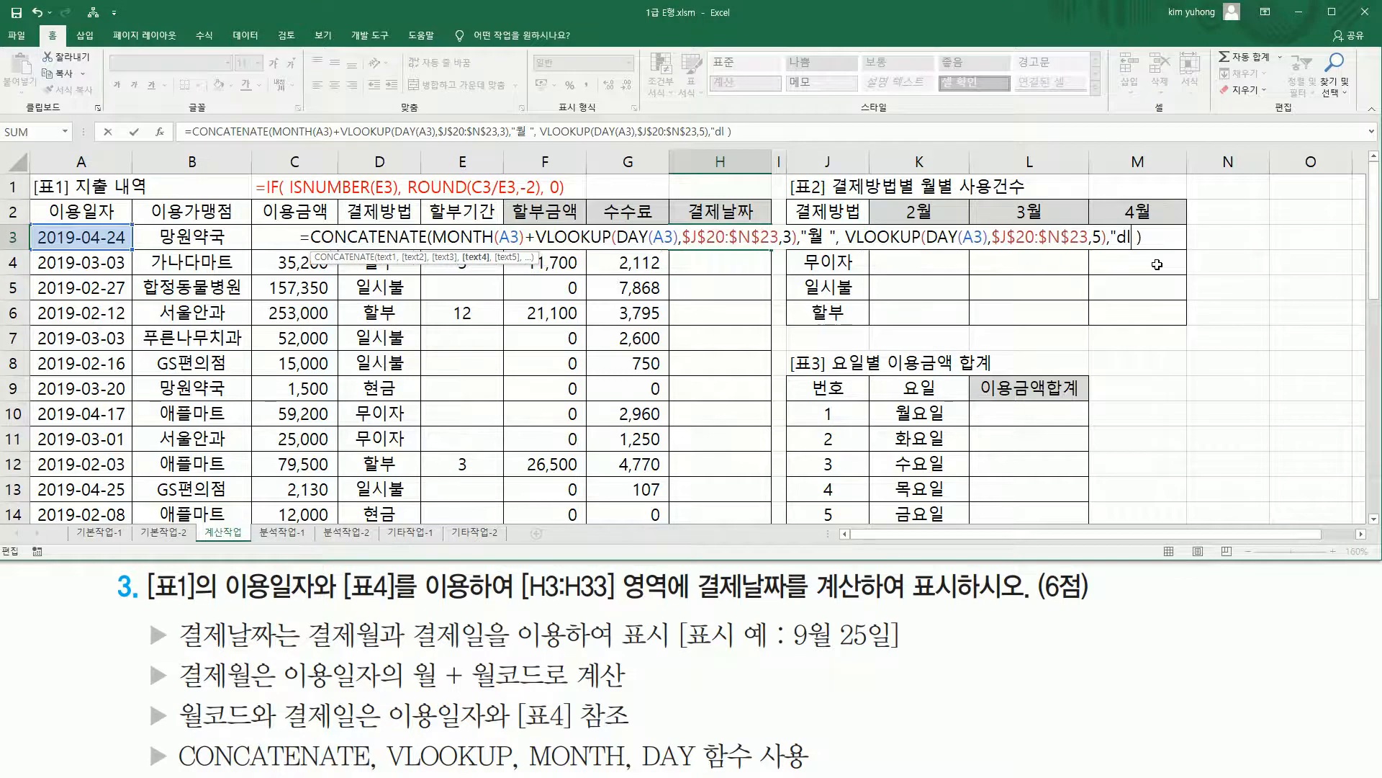
pyautogui.write('일"')
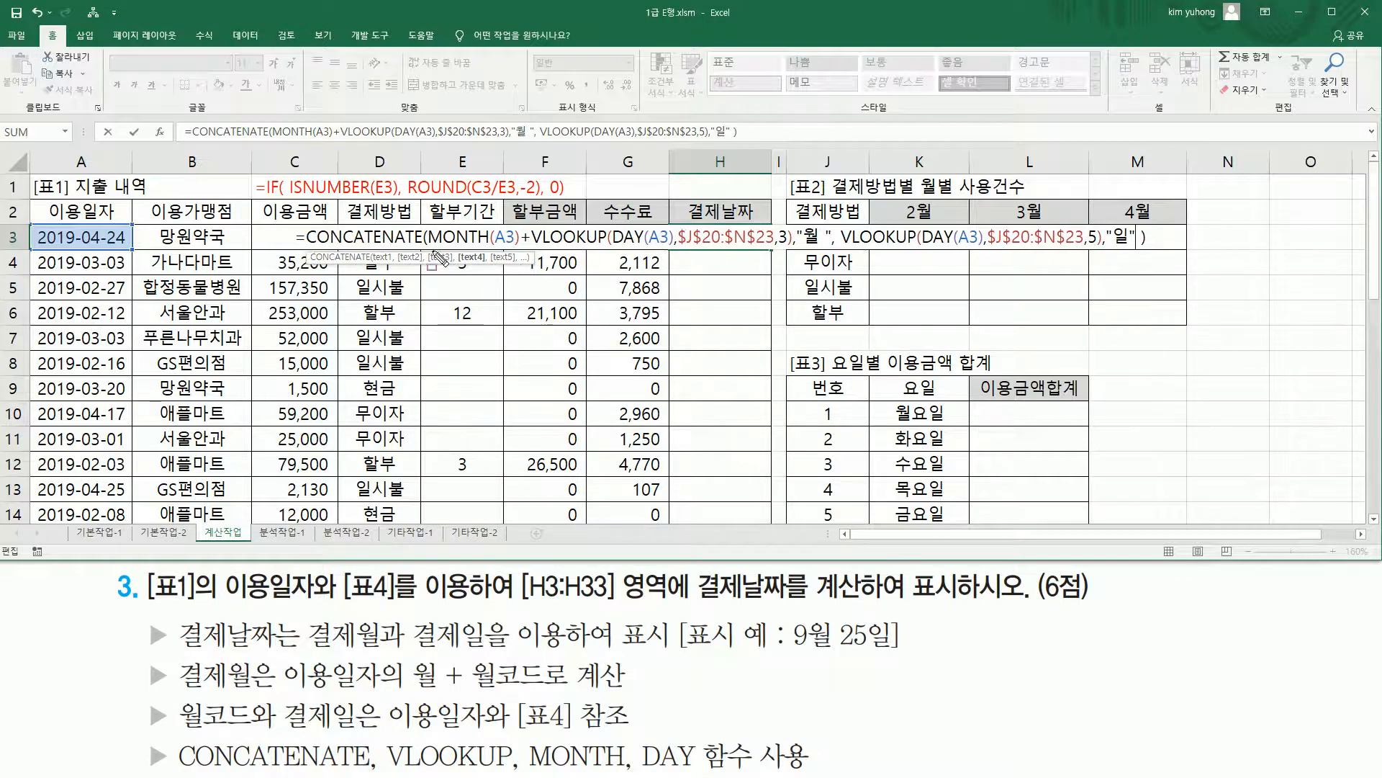
# Review the four CONCATENATE arguments in H3, commit the formula and check its displayed date format
pyautogui.moveTo(431, 225); pyautogui.dragTo(791, 254)
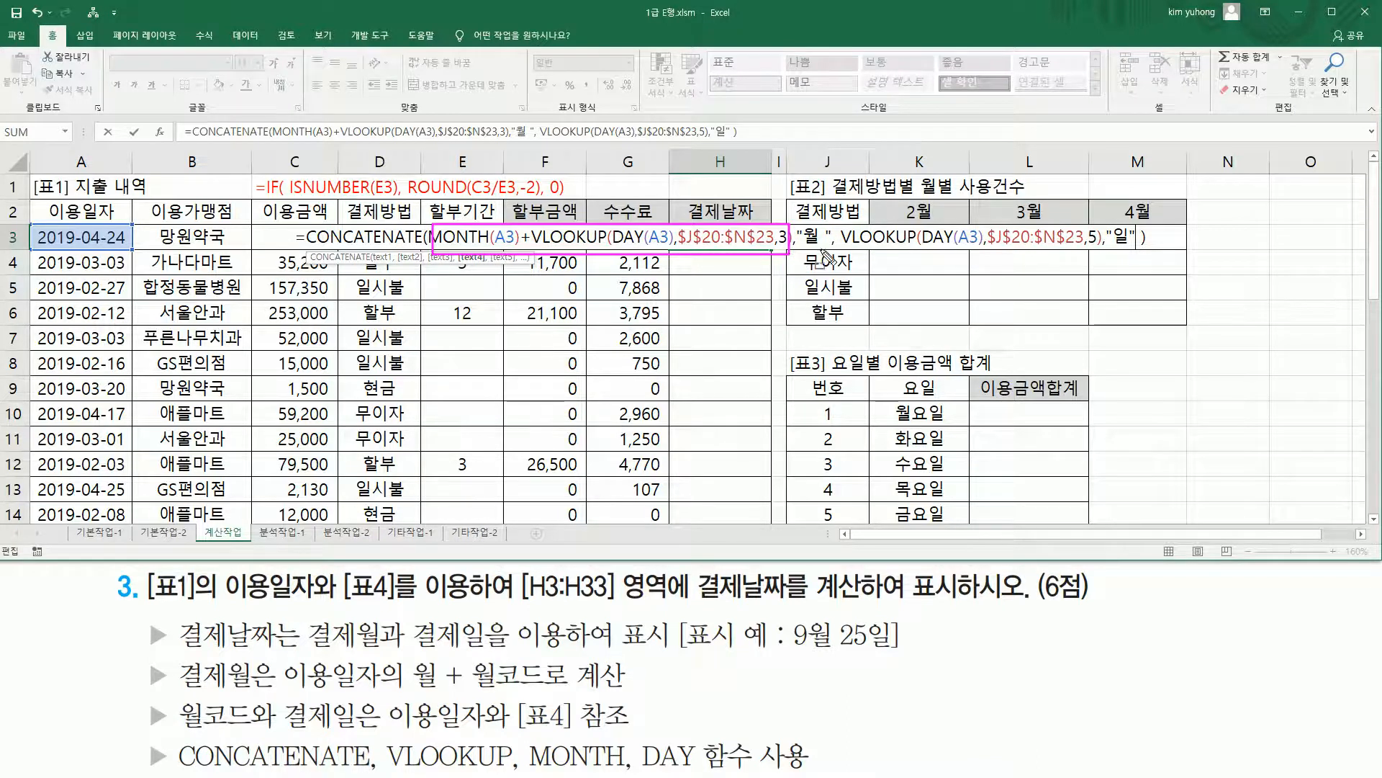
pyautogui.moveTo(808, 245); pyautogui.dragTo(1098, 246)
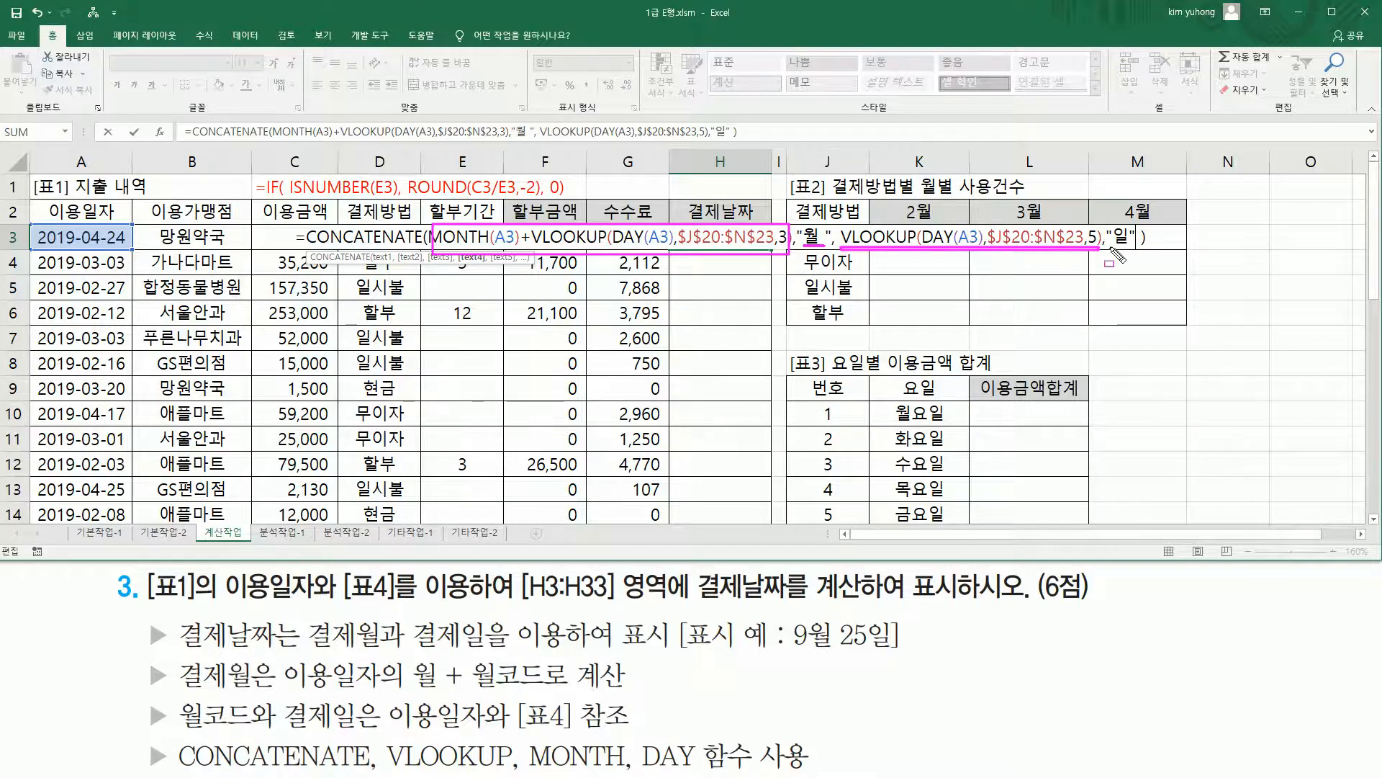
pyautogui.moveTo(1112, 246); pyautogui.dragTo(1128, 246)
pyautogui.press('Escape')
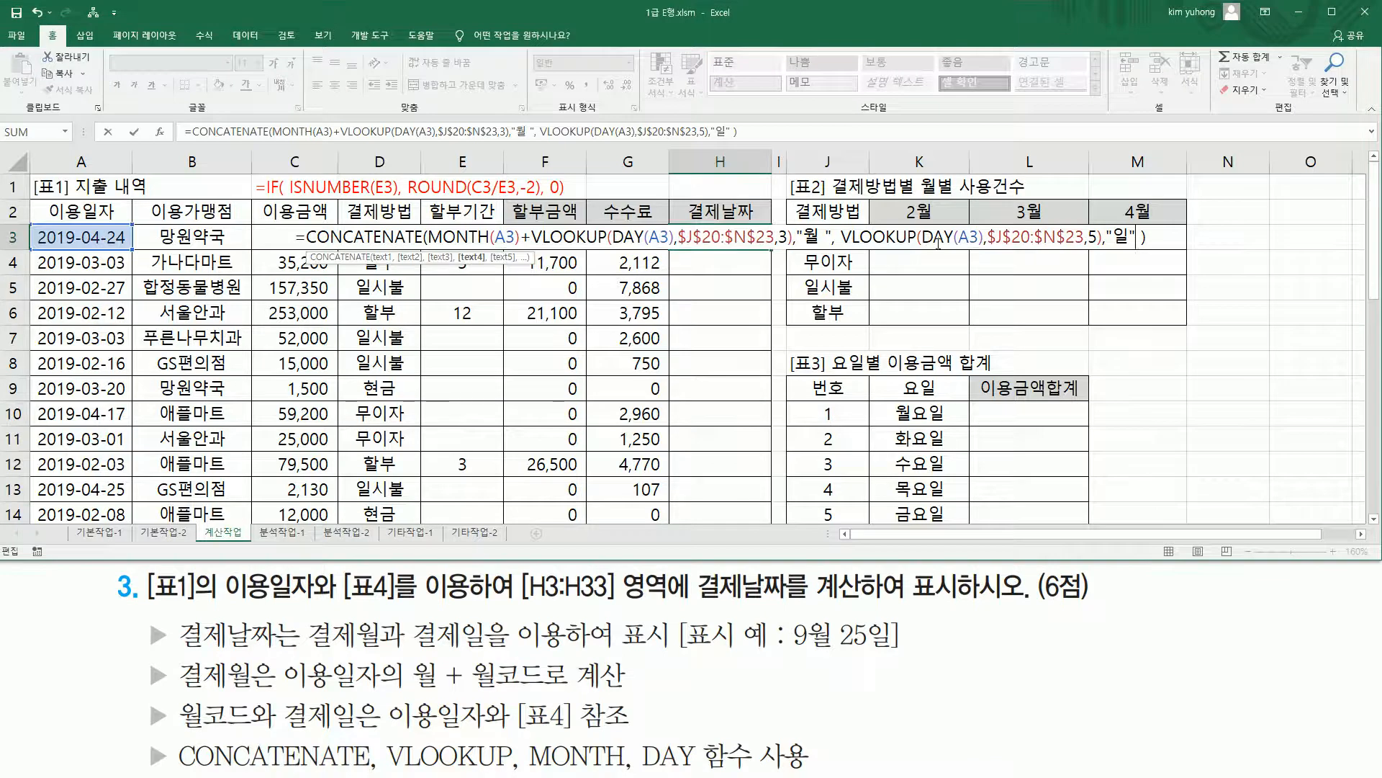
pyautogui.press('Return')
pyautogui.hotkey('ctrl', 'shift', 'd')
pyautogui.moveTo(687, 246); pyautogui.dragTo(758, 246)
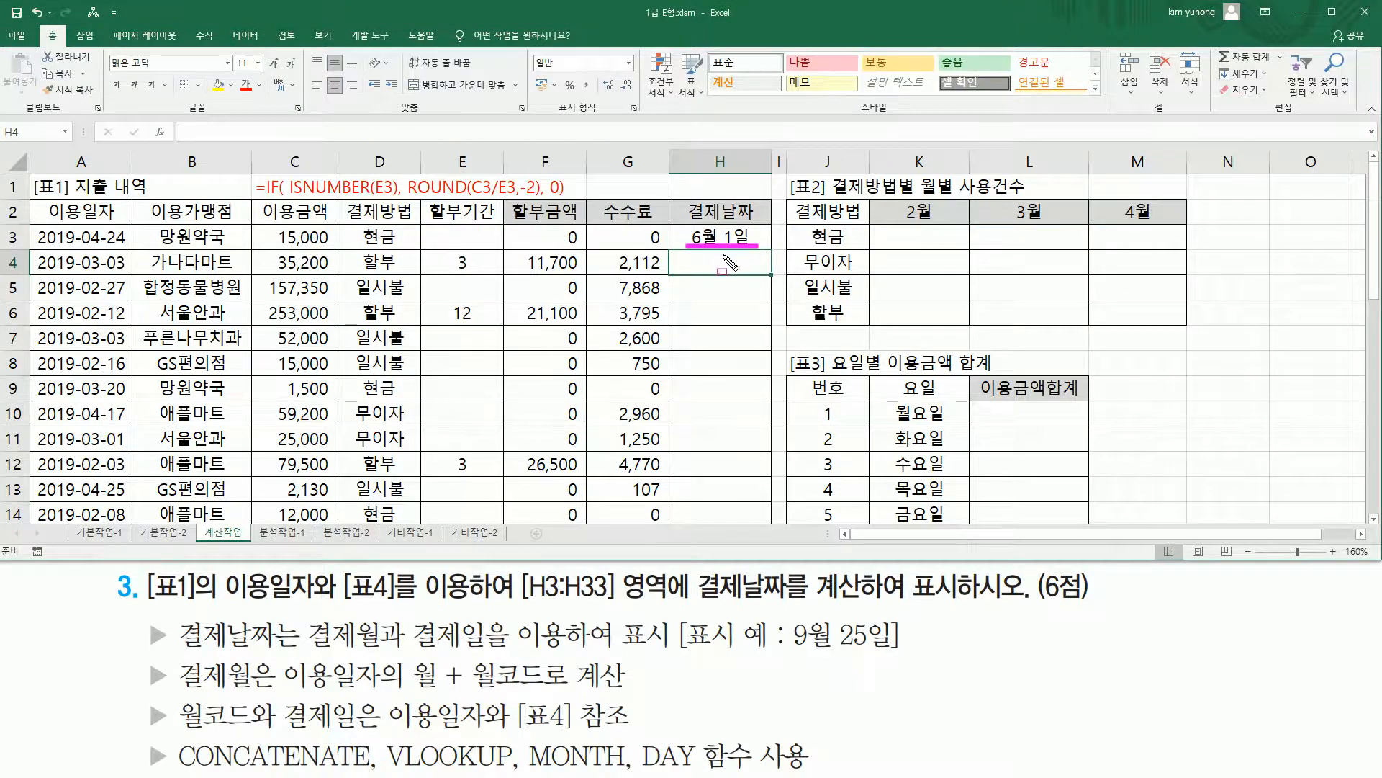
pyautogui.press('Escape')
# Copy the usage date in A4 to K26, below the first check date
pyautogui.click(121, 254)
pyautogui.hotkey('ctrl', 'c')
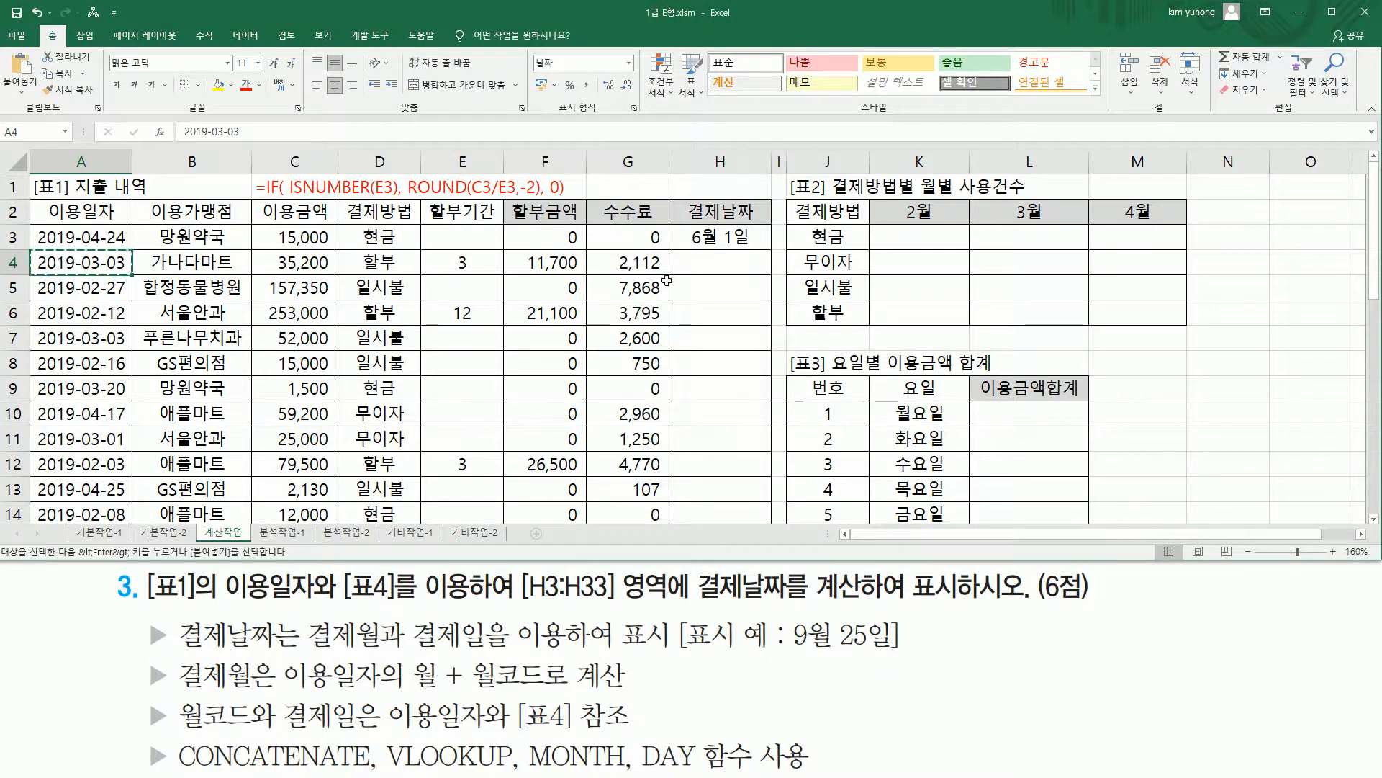
pyautogui.scroll(-7, 901, 285)
pyautogui.click(900, 285)
pyautogui.hotkey('ctrl', 'v')
pyautogui.scroll(3, 983, 452)
# Match the date in K26 against the 1일부터 9일까지 row of [표4] and enter 3/10 as its payment date in L26
pyautogui.moveTo(918, 474); pyautogui.dragTo(959, 473)
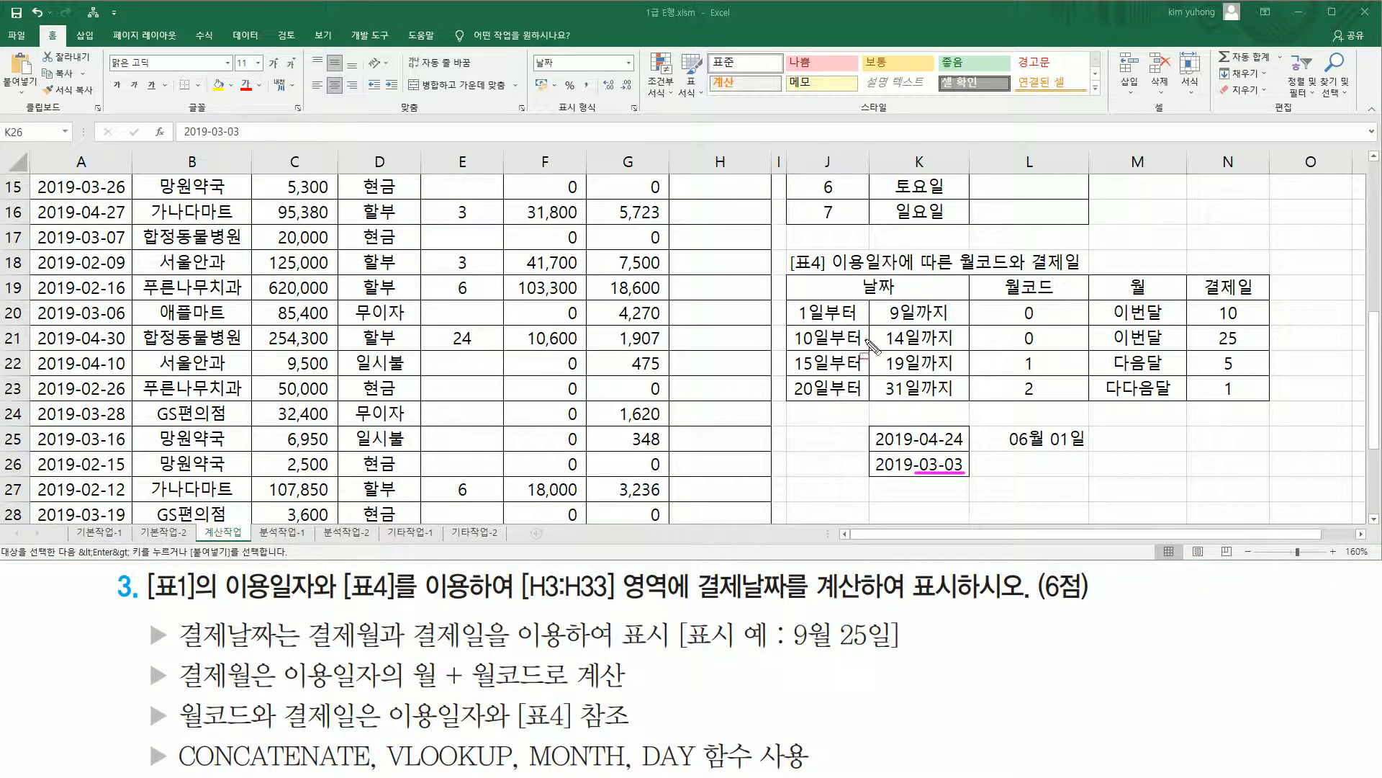
pyautogui.moveTo(942, 452)
pyautogui.mouseDown()
pyautogui.moveTo(970, 455)
pyautogui.moveTo(943, 454)
pyautogui.mouseUp()
pyautogui.moveTo(802, 317)
pyautogui.mouseDown()
pyautogui.moveTo(926, 322)
pyautogui.moveTo(956, 308)
pyautogui.mouseUp()
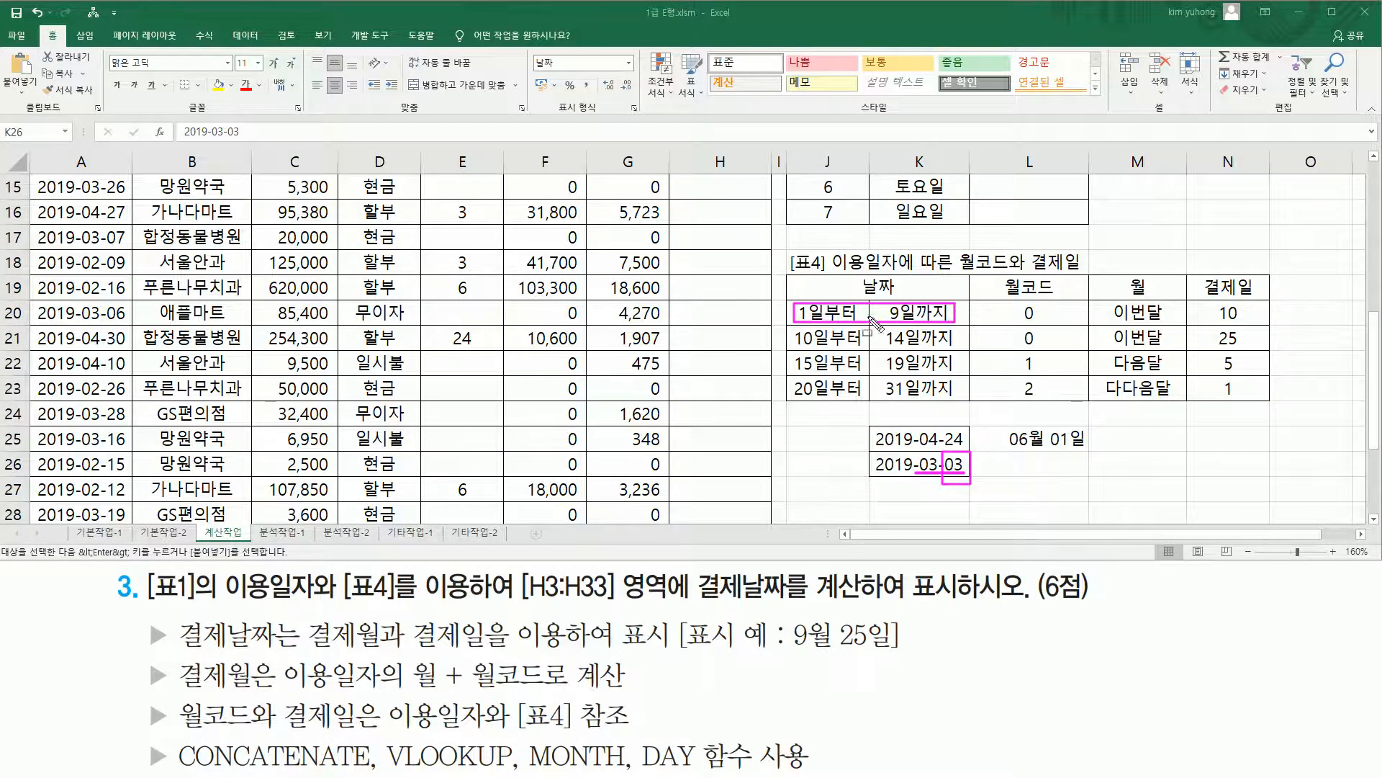
pyautogui.moveTo(1112, 323); pyautogui.dragTo(1251, 317)
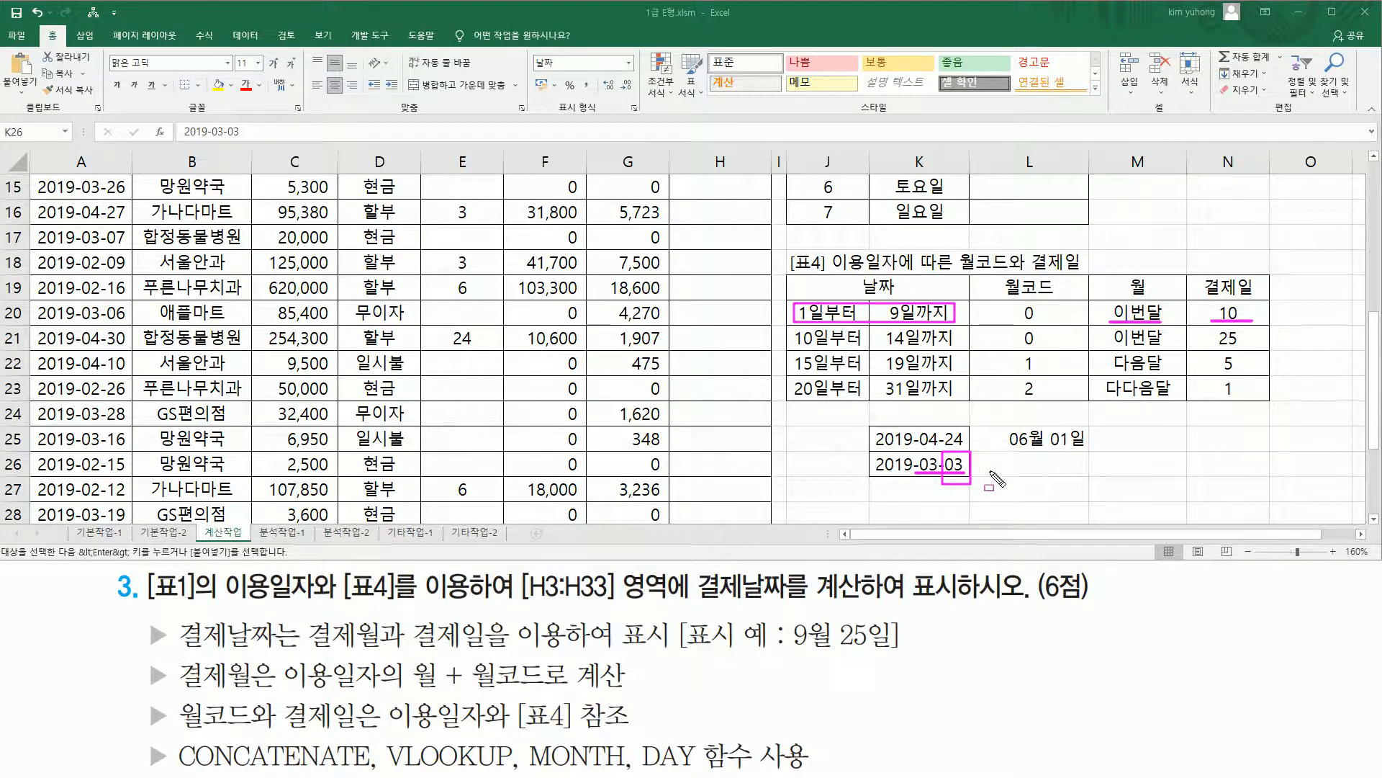
pyautogui.press('Escape')
pyautogui.hotkey('ctrl', 'v')
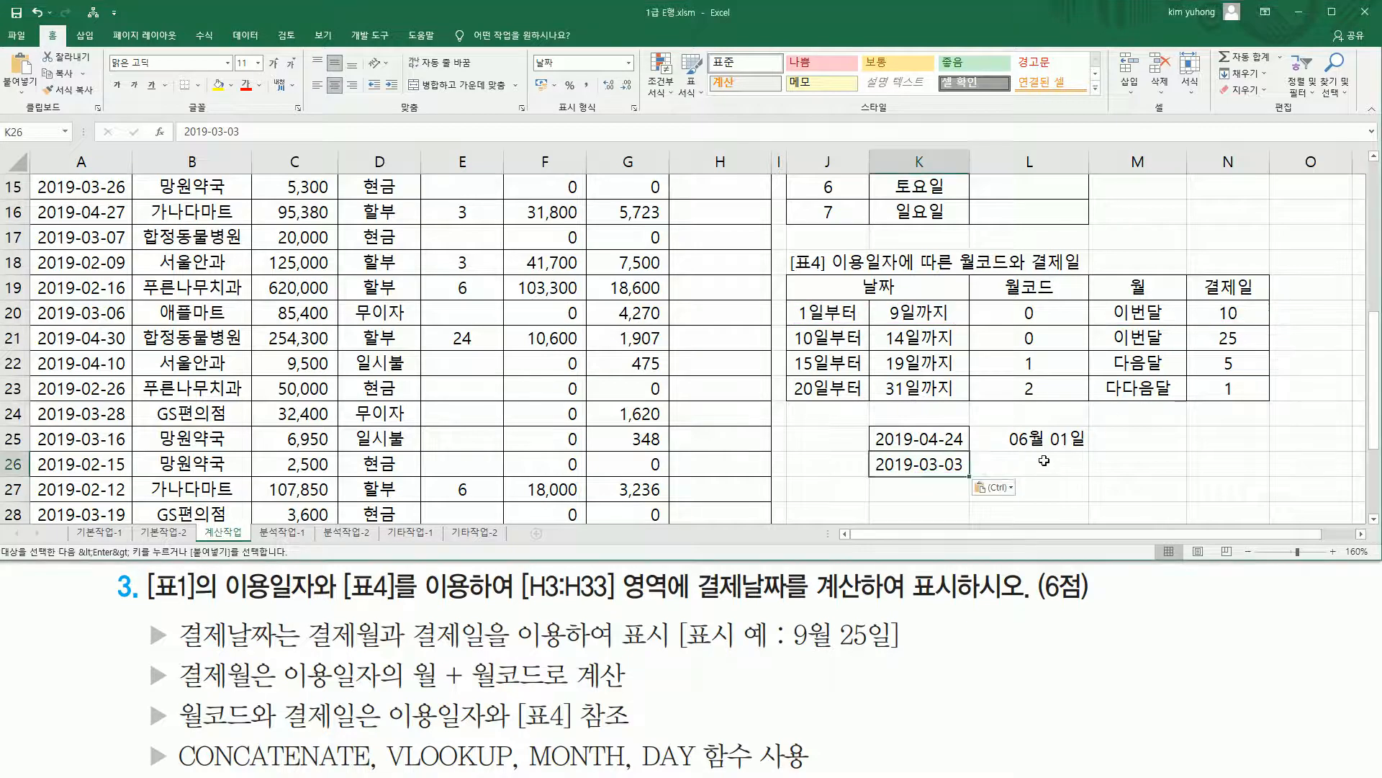
pyautogui.click(1077, 454)
pyautogui.write('3')
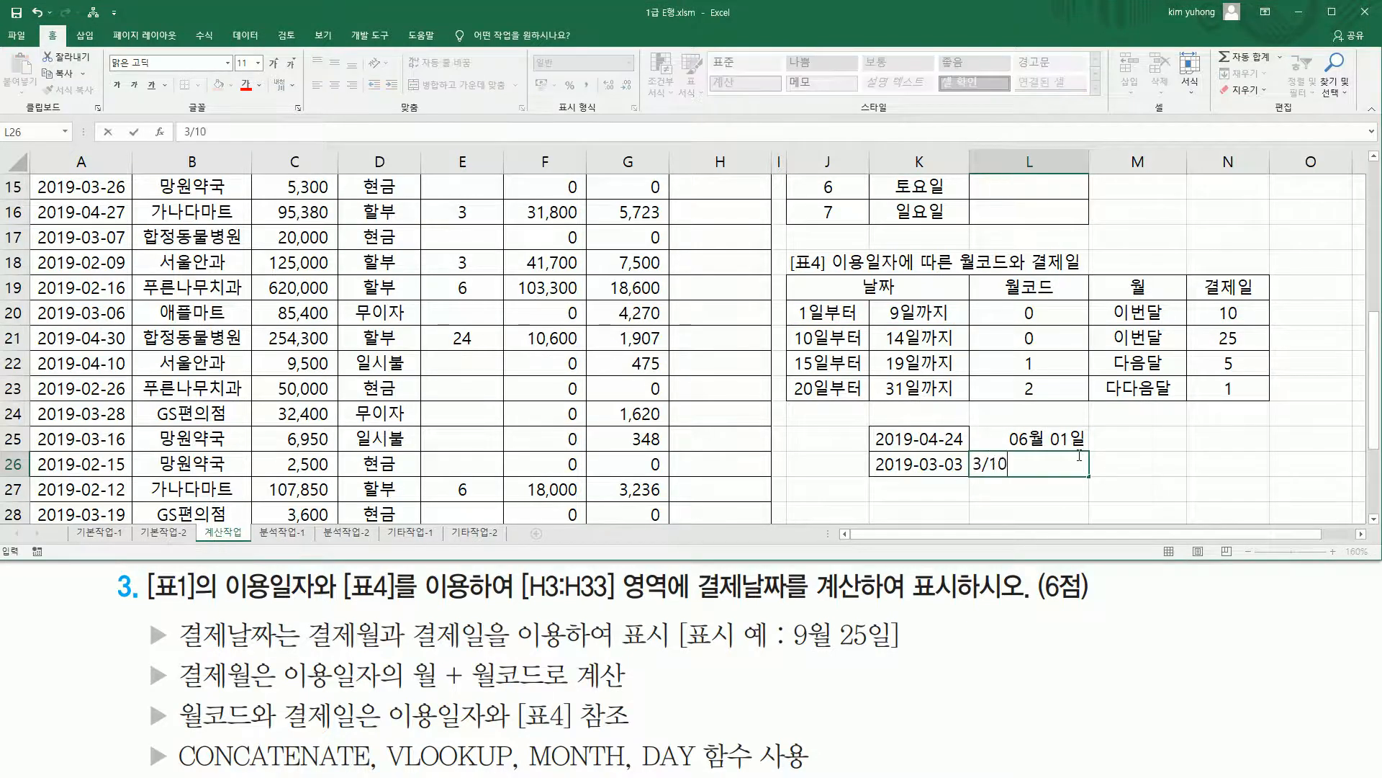
pyautogui.write('/10')
pyautogui.press('Return')
pyautogui.click(1031, 466)
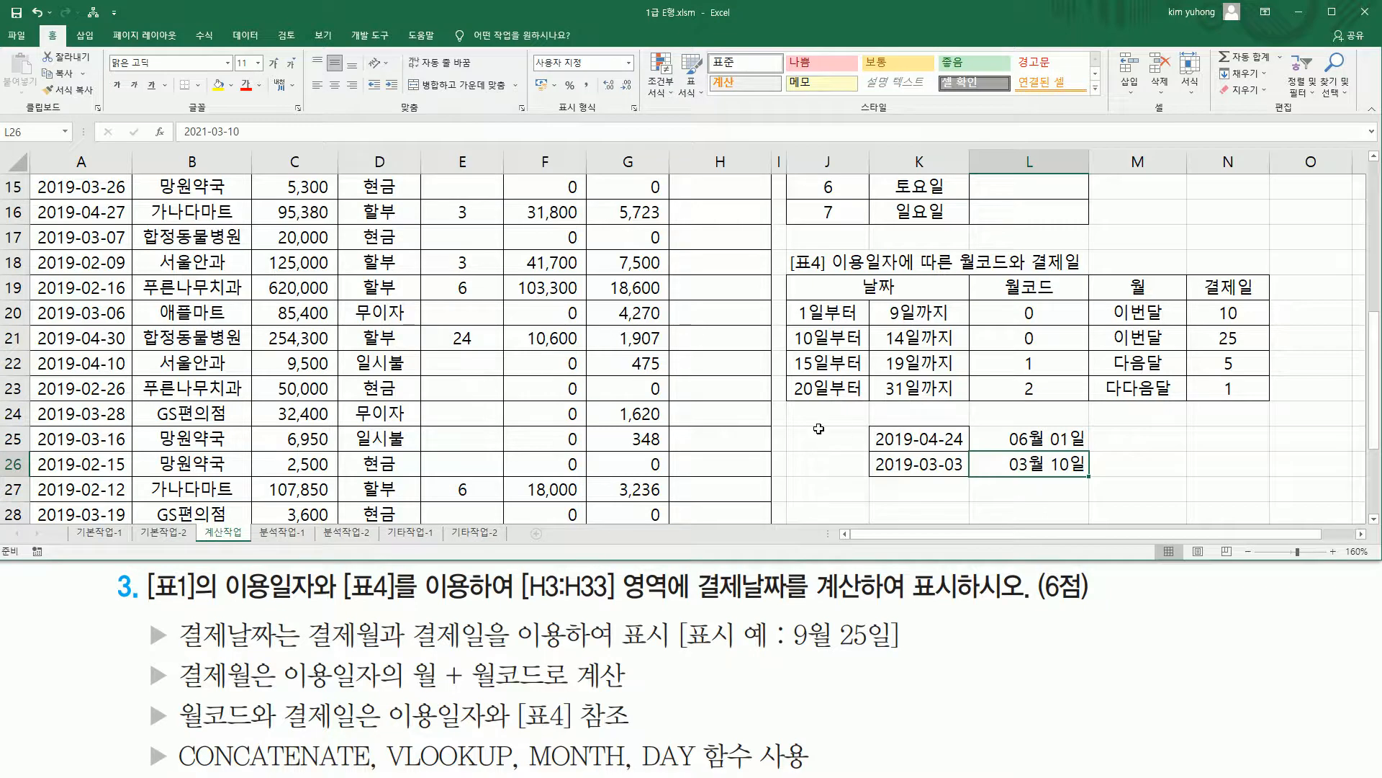
# Fill the payment date formula from H3 down to H4
pyautogui.scroll(5, 818, 430)
pyautogui.click(763, 245)
pyautogui.moveTo(772, 249); pyautogui.dragTo(769, 274)
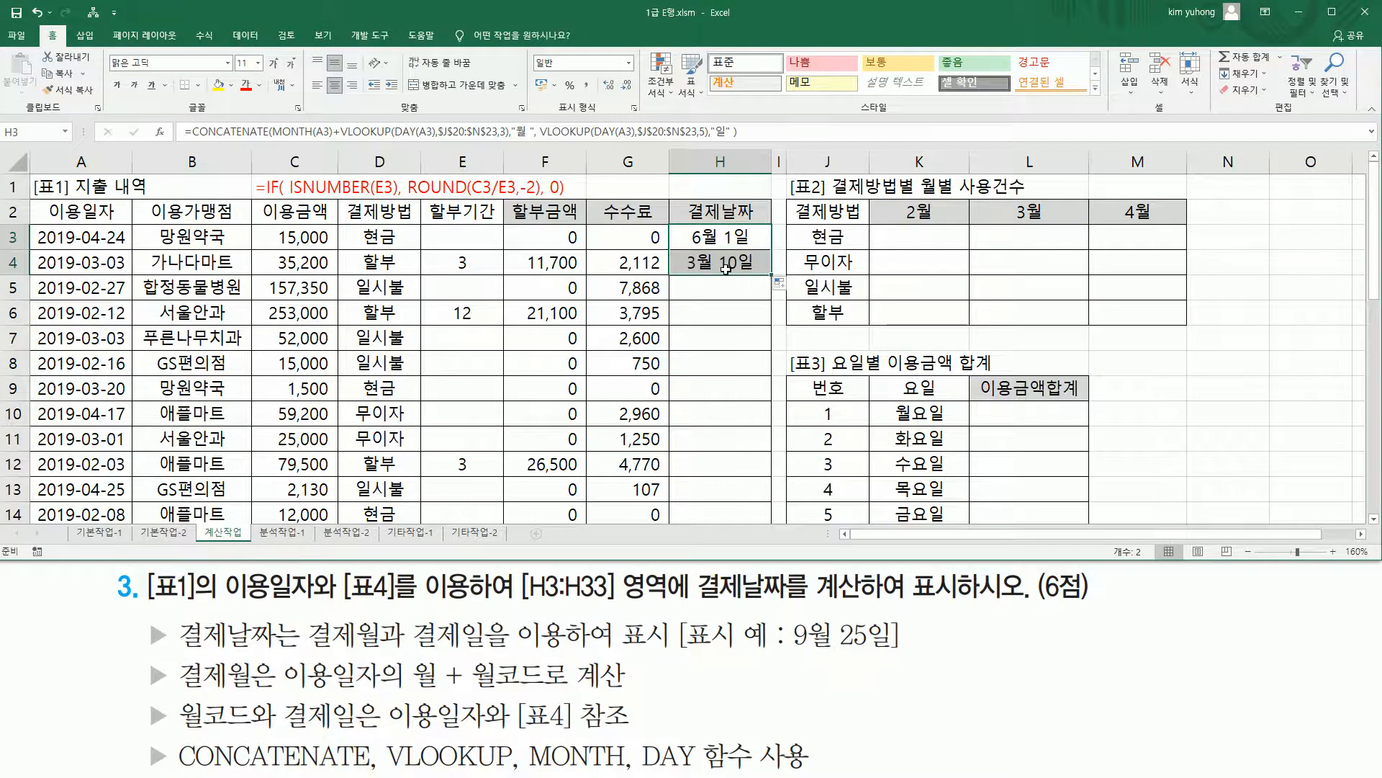
# Copy the usage date in A5 to K27, below the other check dates
pyautogui.click(116, 289)
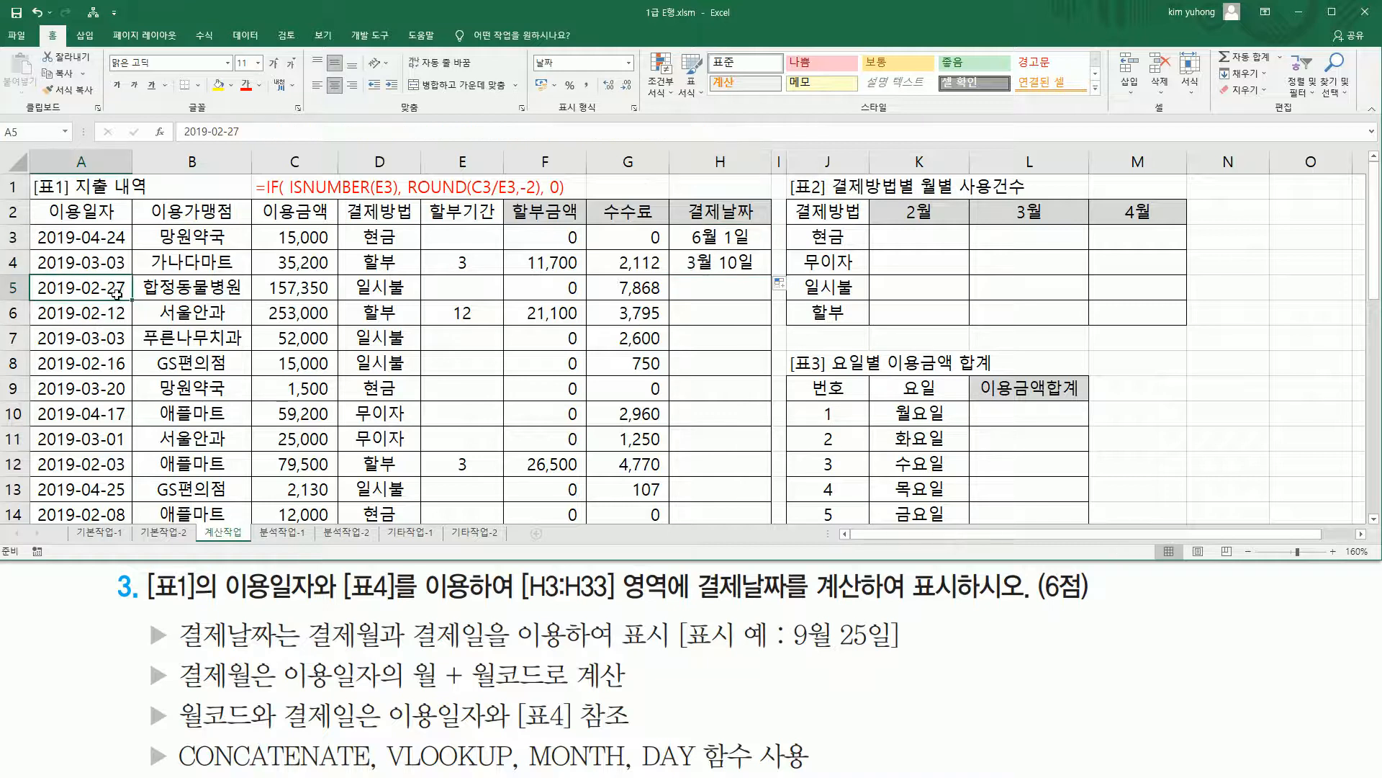
pyautogui.hotkey('ctrl', 'c')
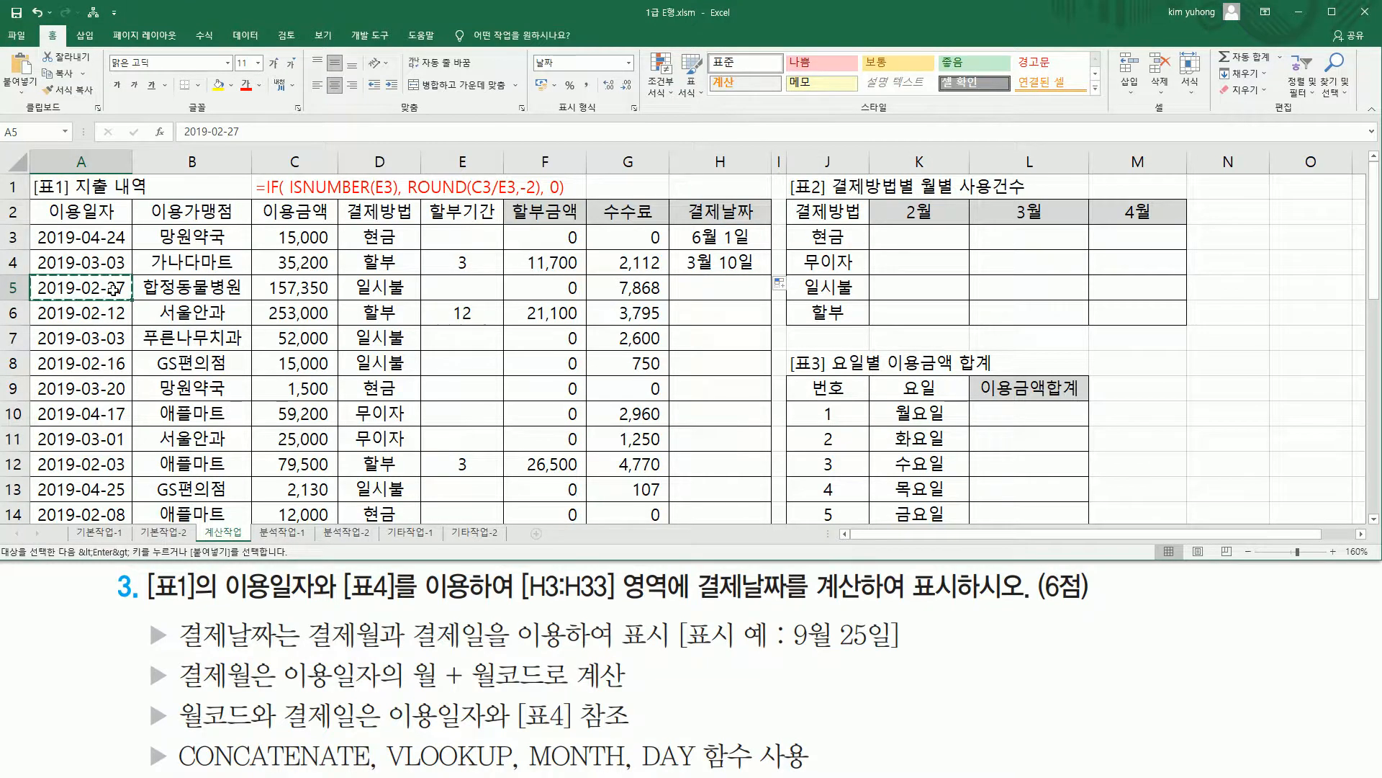
pyautogui.scroll(-2, 923, 311)
pyautogui.scroll(-5, 924, 312)
pyautogui.click(919, 312)
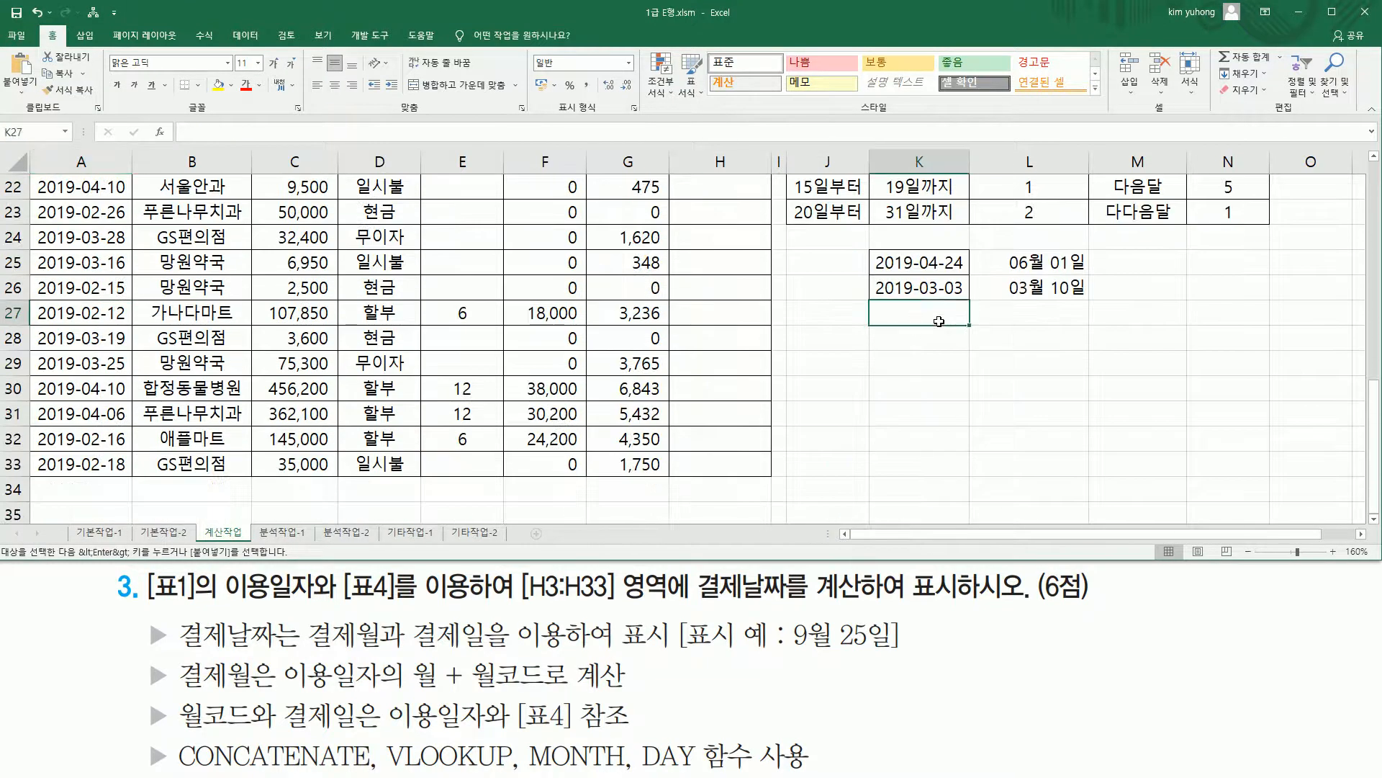
pyautogui.hotkey('ctrl', 'v')
pyautogui.scroll(2, 950, 439)
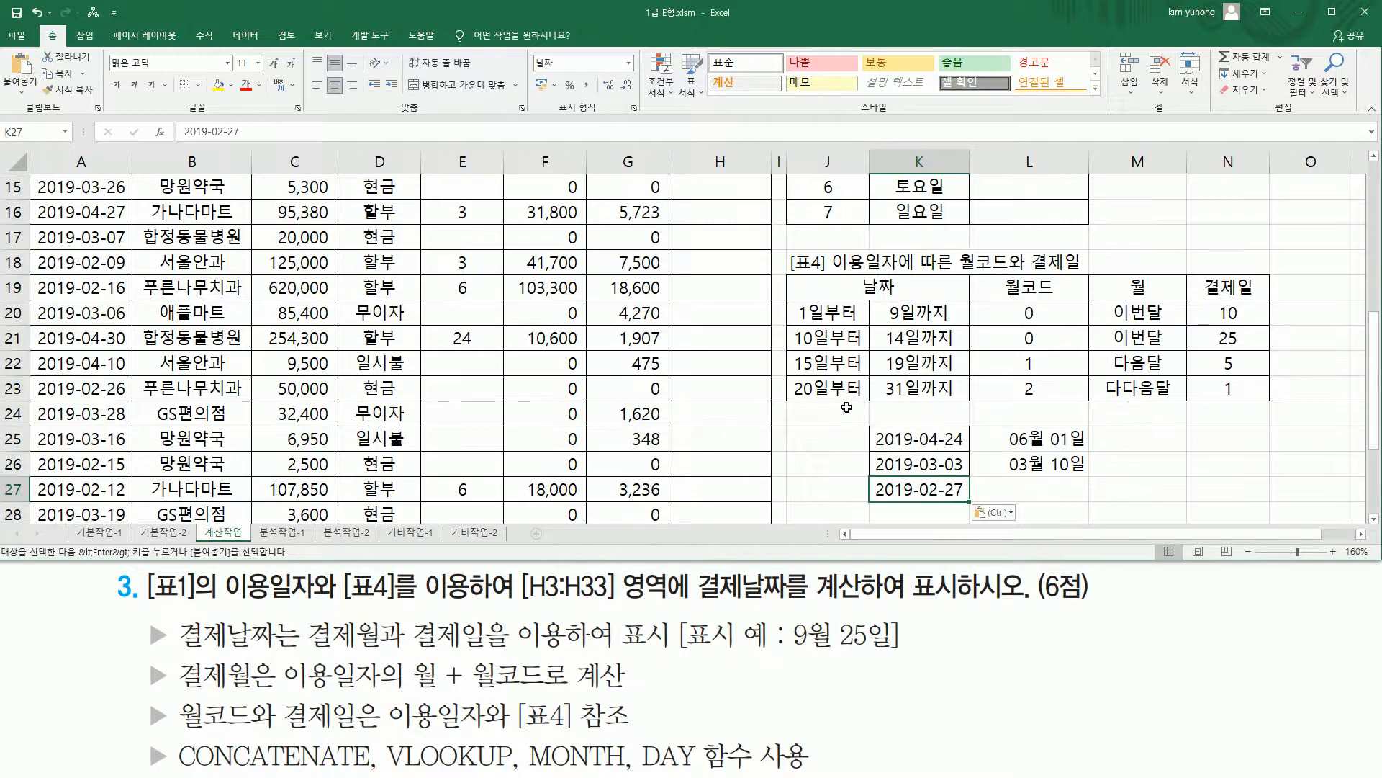
# Match the date in K27 against the 20일부터 31일까지 row of [표4] and enter 4/1 as its payment date in L27
pyautogui.moveTo(946, 479); pyautogui.dragTo(966, 497)
pyautogui.moveTo(792, 377); pyautogui.dragTo(960, 398)
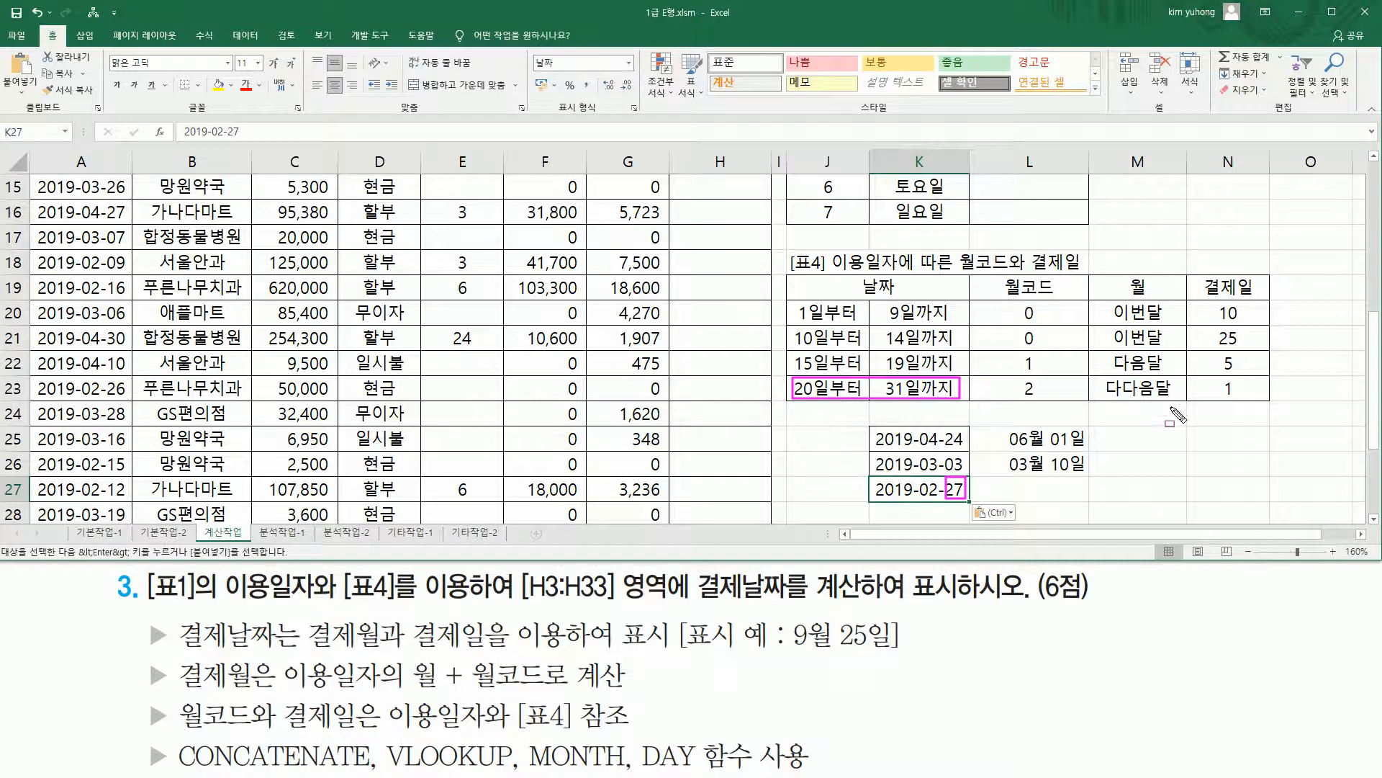
pyautogui.moveTo(1103, 398); pyautogui.dragTo(1238, 398)
pyautogui.moveTo(1219, 380); pyautogui.dragTo(1241, 396)
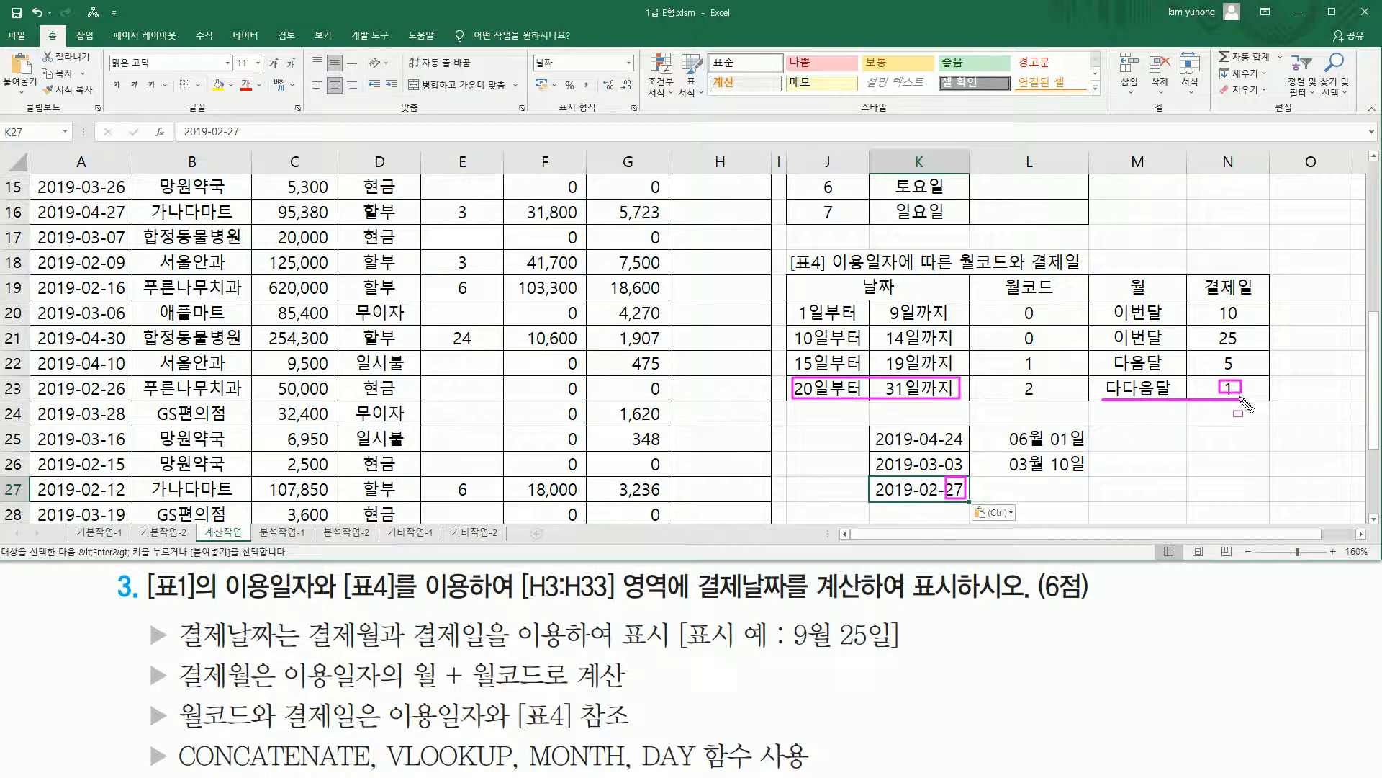
pyautogui.press('Escape')
pyautogui.click(1031, 496)
pyautogui.write('4')
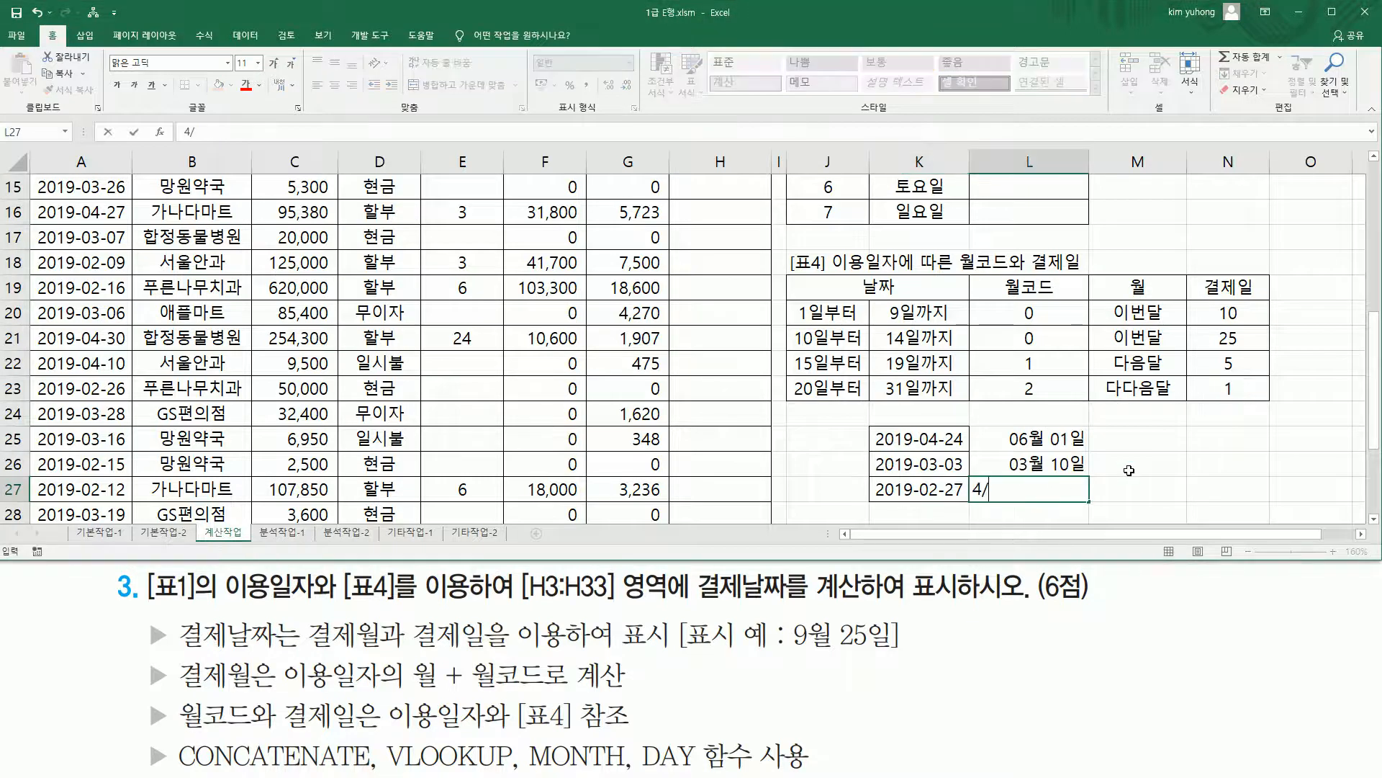
pyautogui.write('/1')
pyautogui.press('Return')
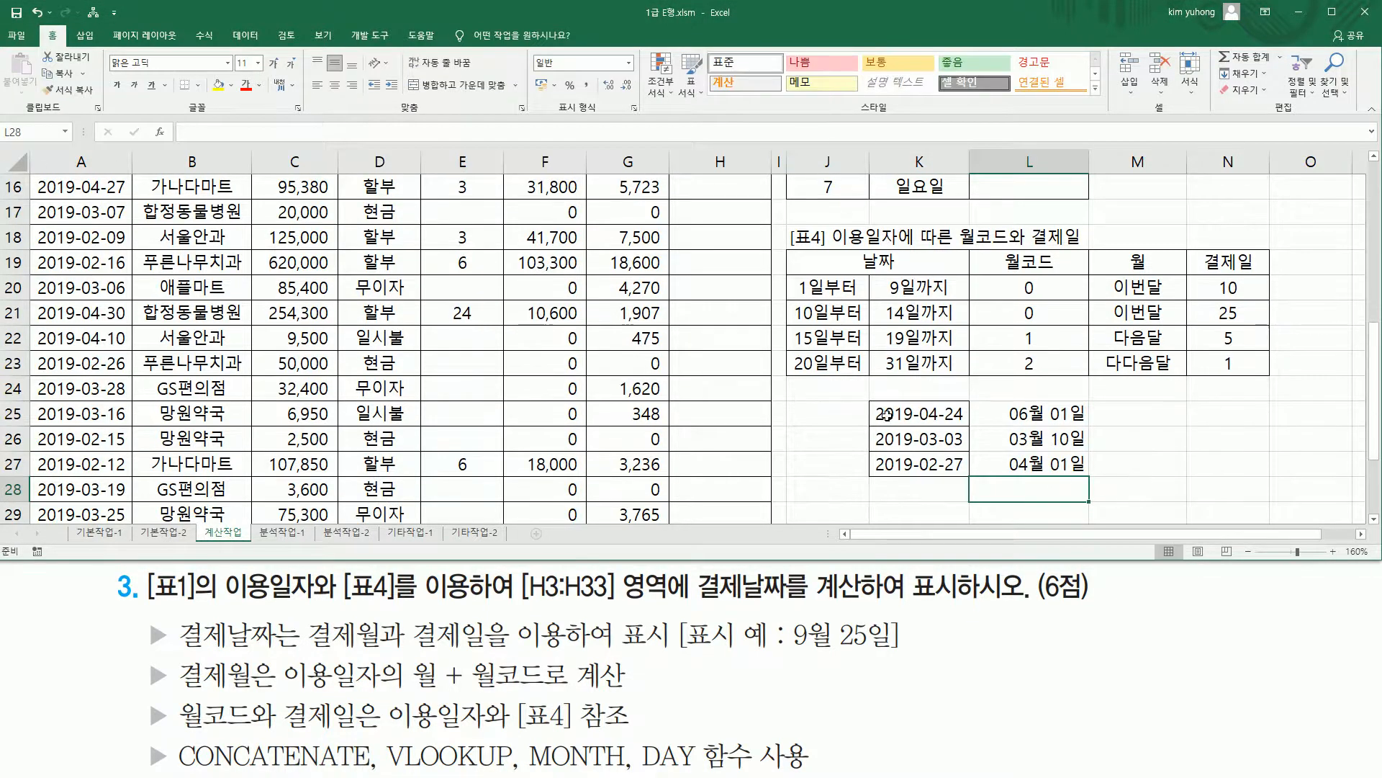
# Fill the payment date formula from H4 down to H5
pyautogui.scroll(5, 887, 414)
pyautogui.click(735, 266)
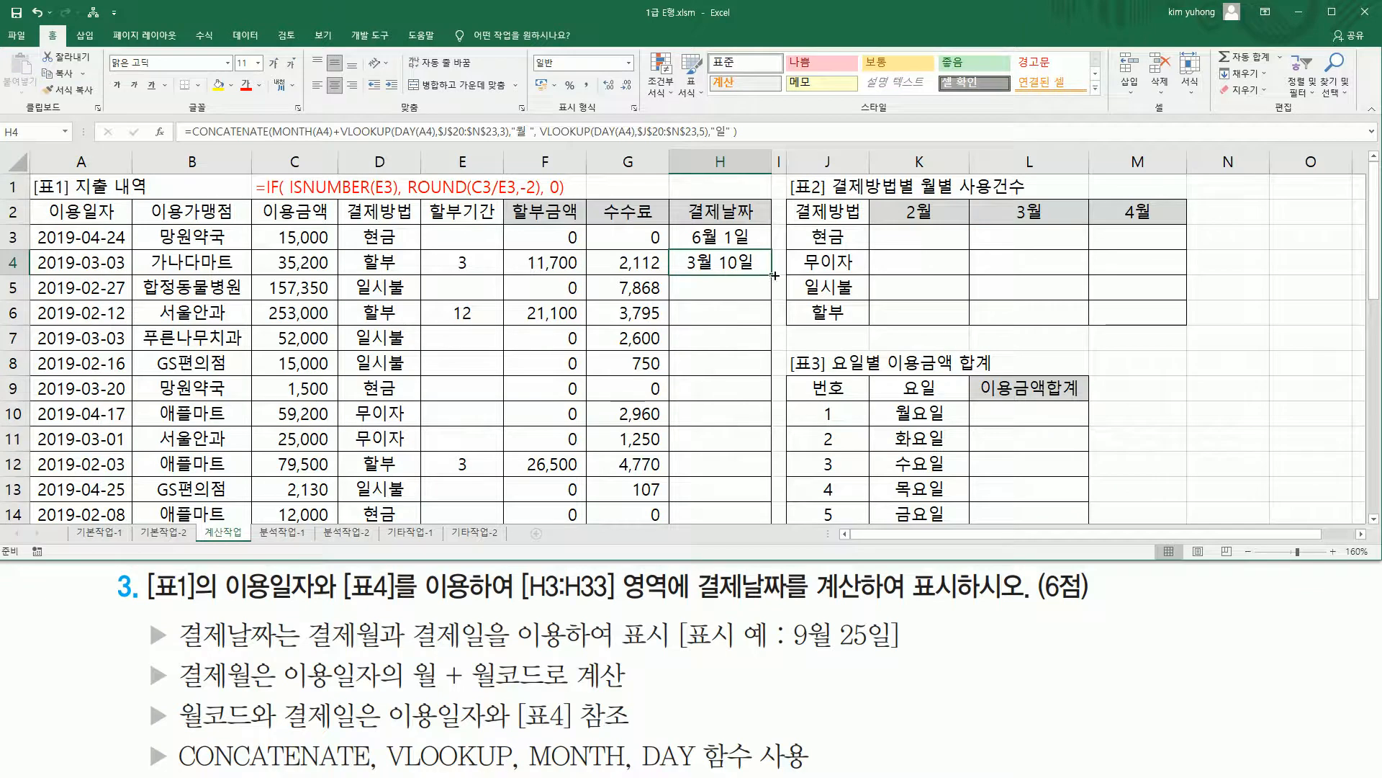
pyautogui.moveTo(774, 275); pyautogui.dragTo(765, 301)
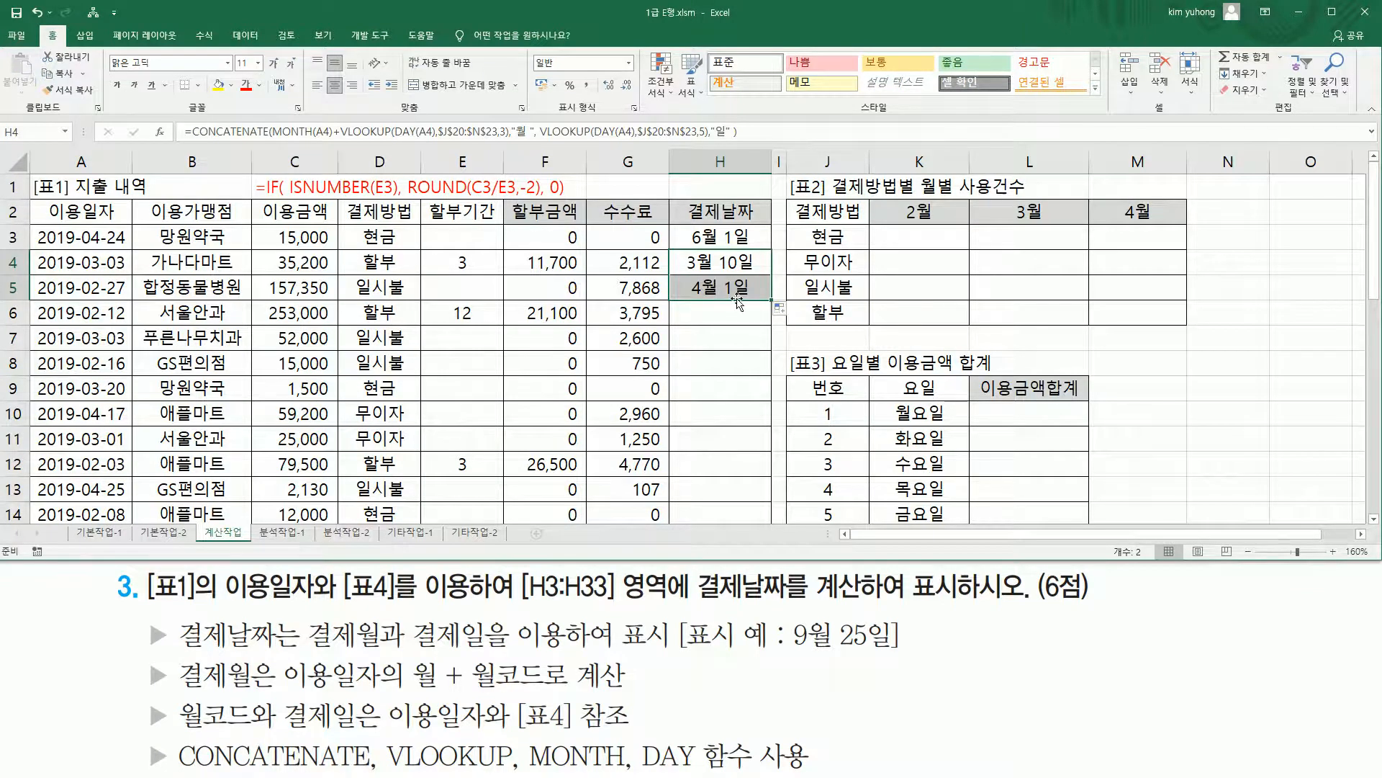
# Fill the payment date formula from H3 down through H33
pyautogui.click(762, 242)
pyautogui.moveTo(771, 251); pyautogui.dragTo(769, 475)
pyautogui.scroll(7, 802, 448)
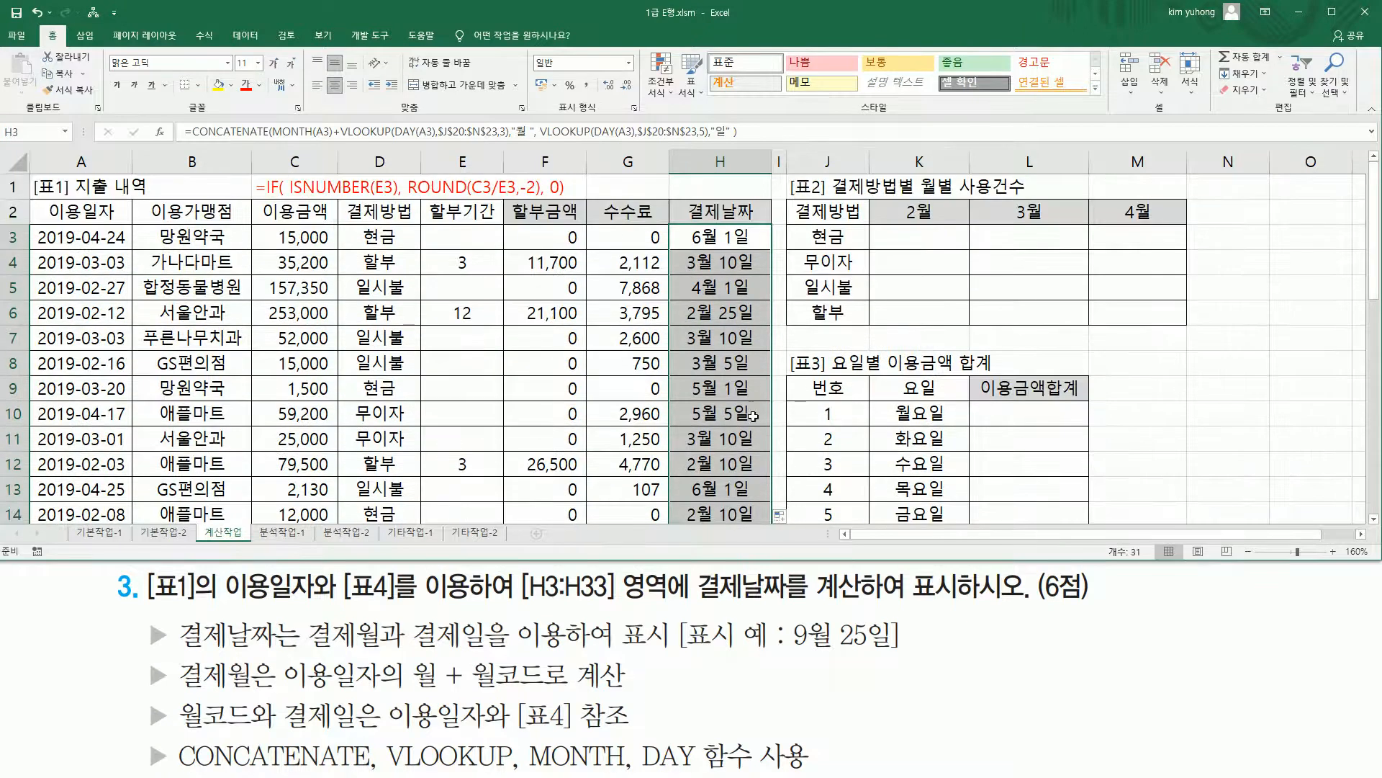
# Copy the CONCATENATE formula text from H3 and paste it as a red note in J24 below [표4]
pyautogui.click(730, 229)
pyautogui.doubleClick(729, 229)
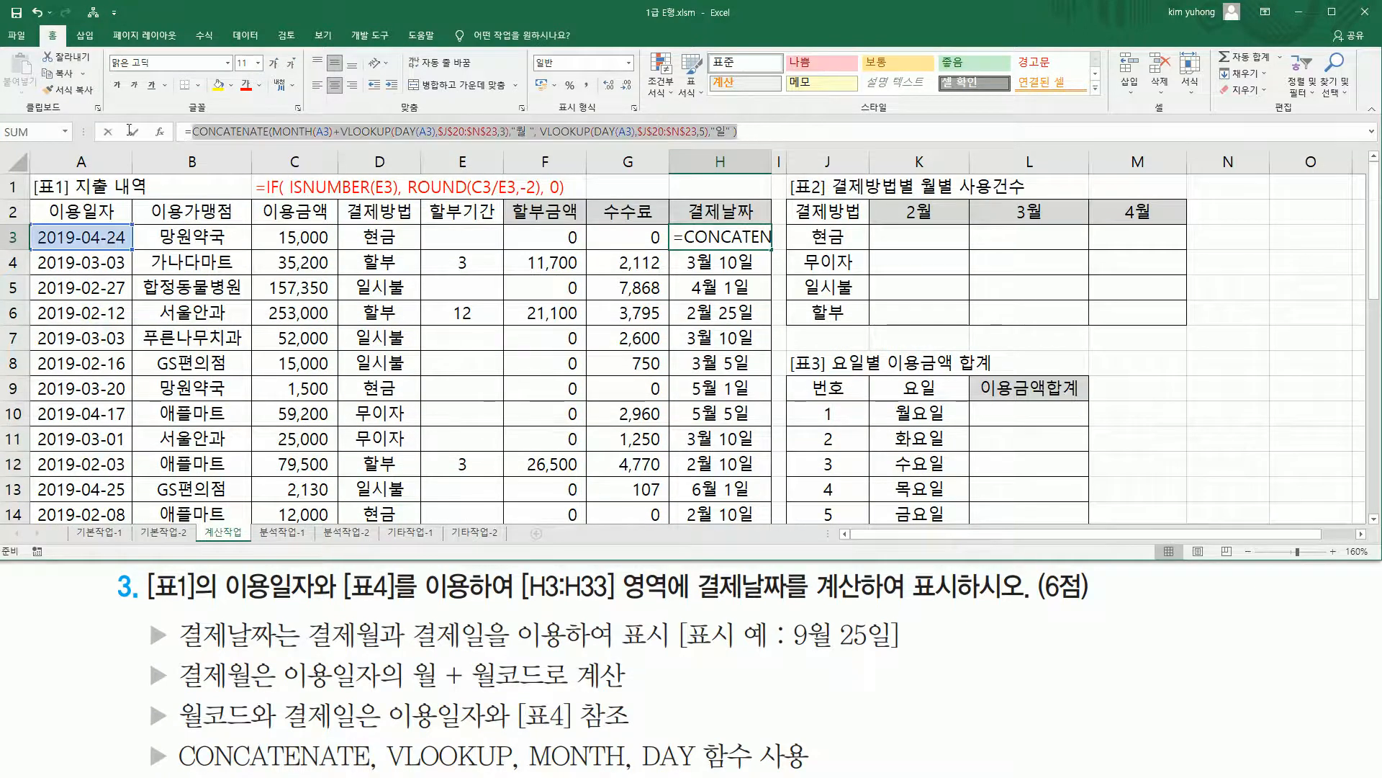
pyautogui.press('Escape')
pyautogui.scroll(-7, 849, 239)
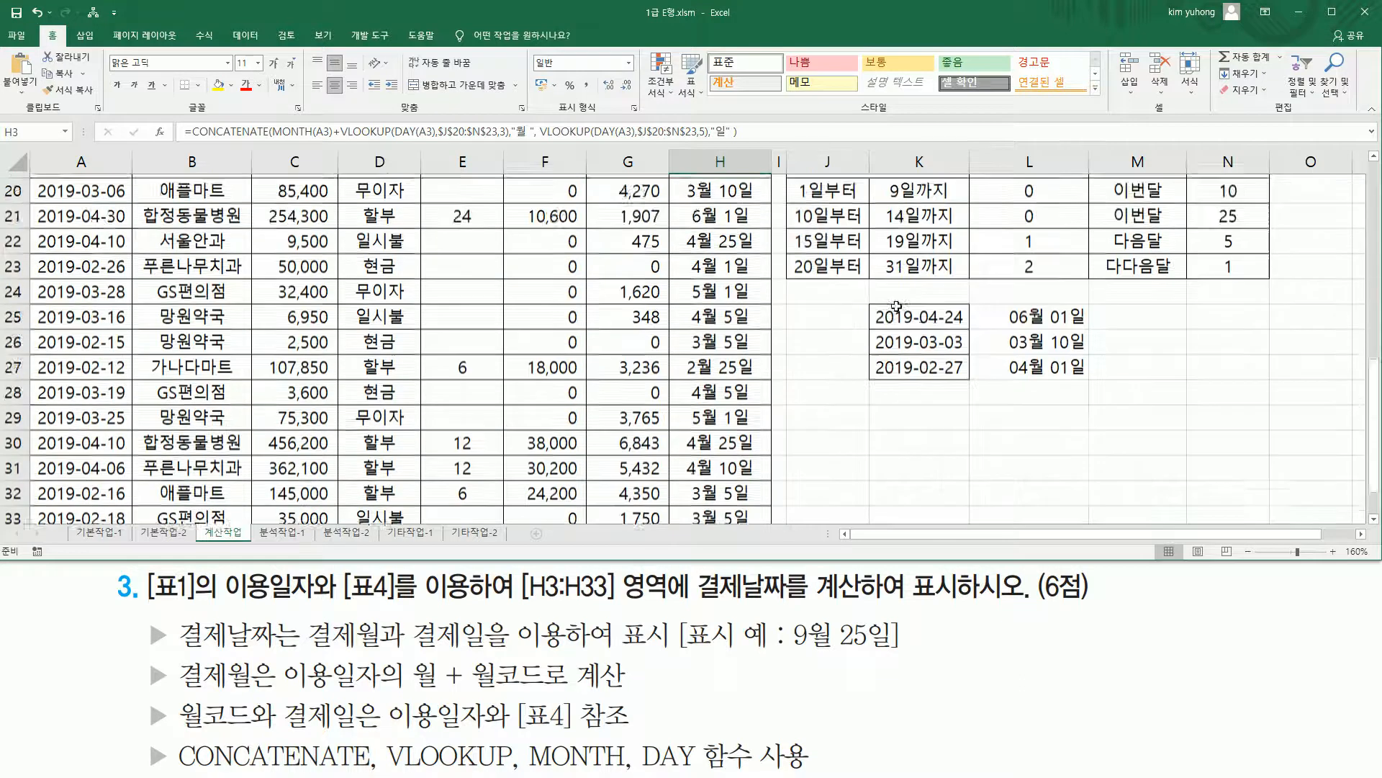
pyautogui.click(836, 238)
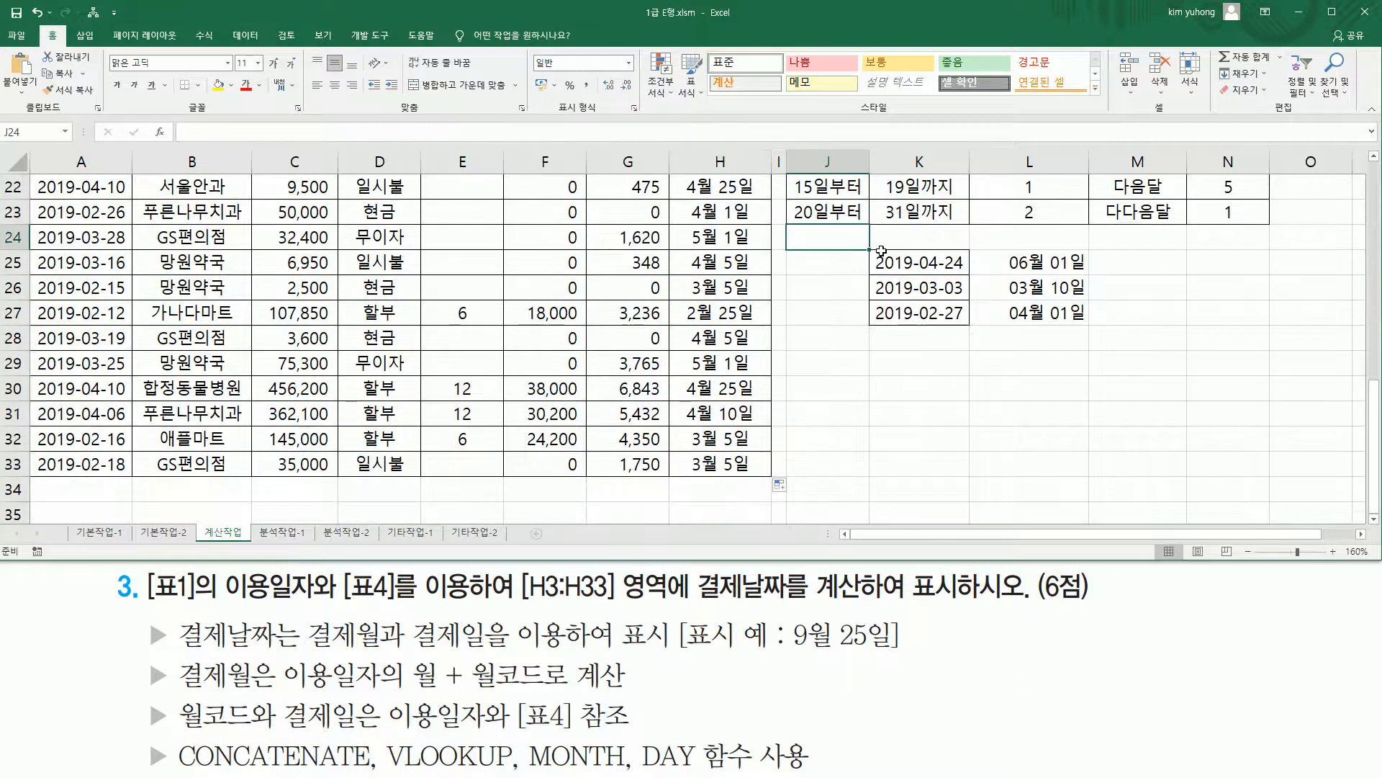
pyautogui.hotkey('ctrl', 'v')
pyautogui.press('Return')
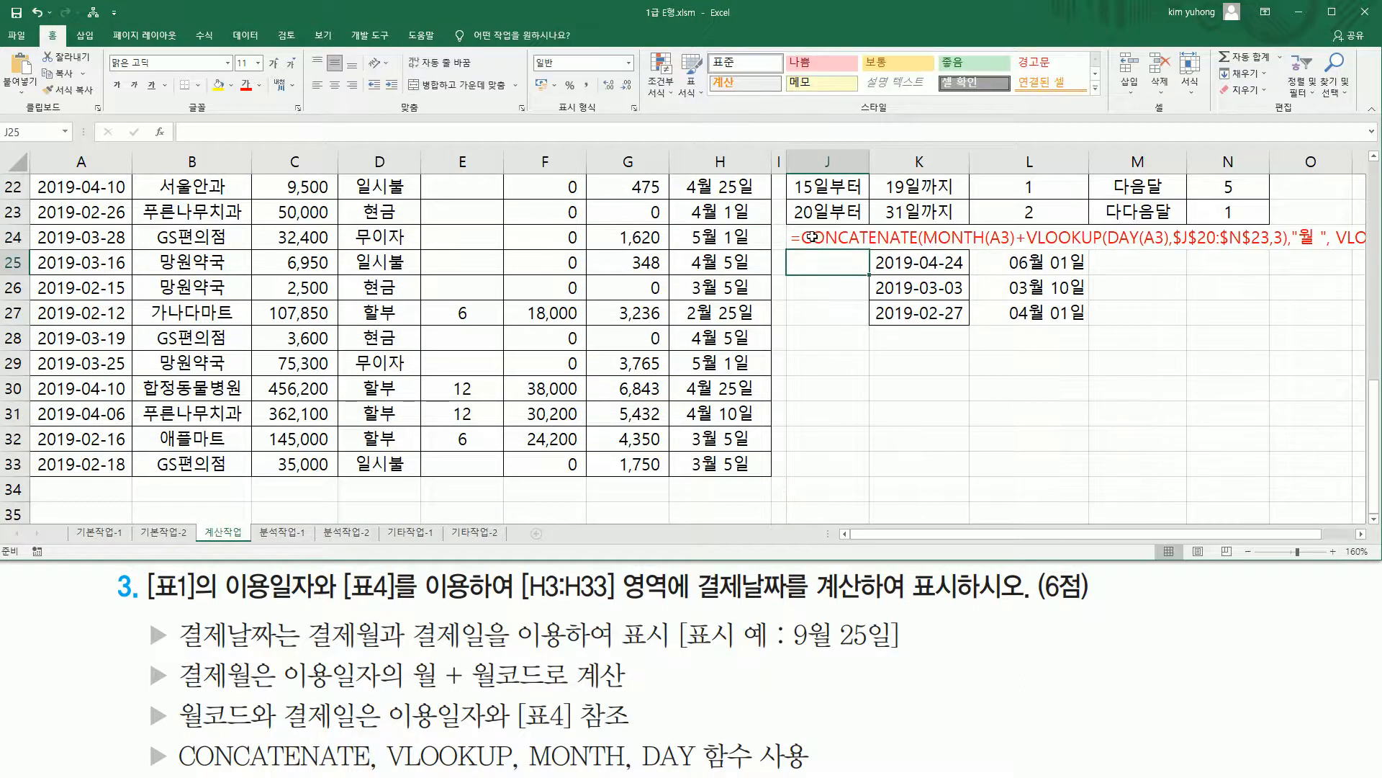
# Clear the check dates and payment dates in K25:L27 and split the formula note in J24 over two rows before the second VLOOKUP
pyautogui.moveTo(900, 264); pyautogui.dragTo(1031, 337)
pyautogui.press('Delete')
pyautogui.click(828, 237)
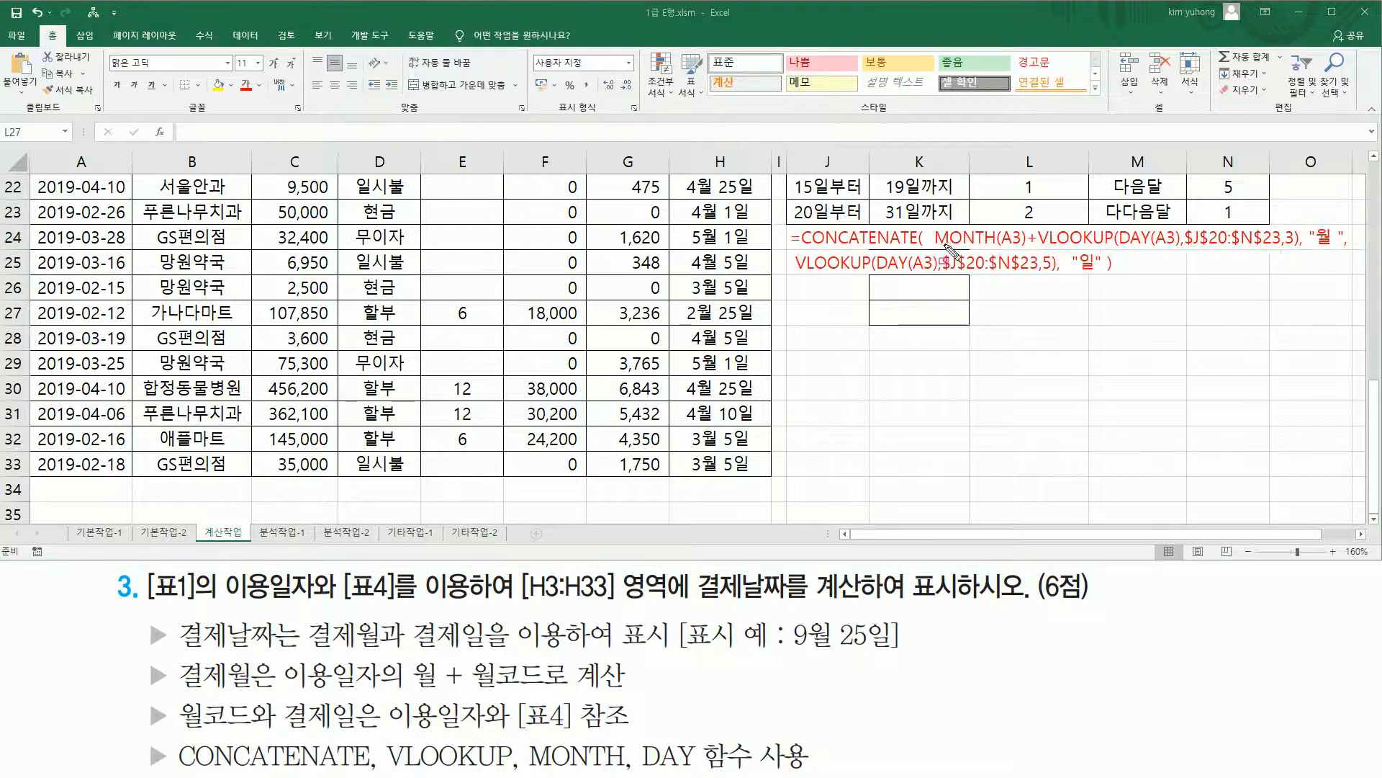
# Examine how the MONTH, VLOOKUP, "월" and "일" arguments of the CONCATENATE note match the 결제월, 월코드 and display format requirements of task 3
pyautogui.moveTo(934, 247); pyautogui.dragTo(1022, 246)
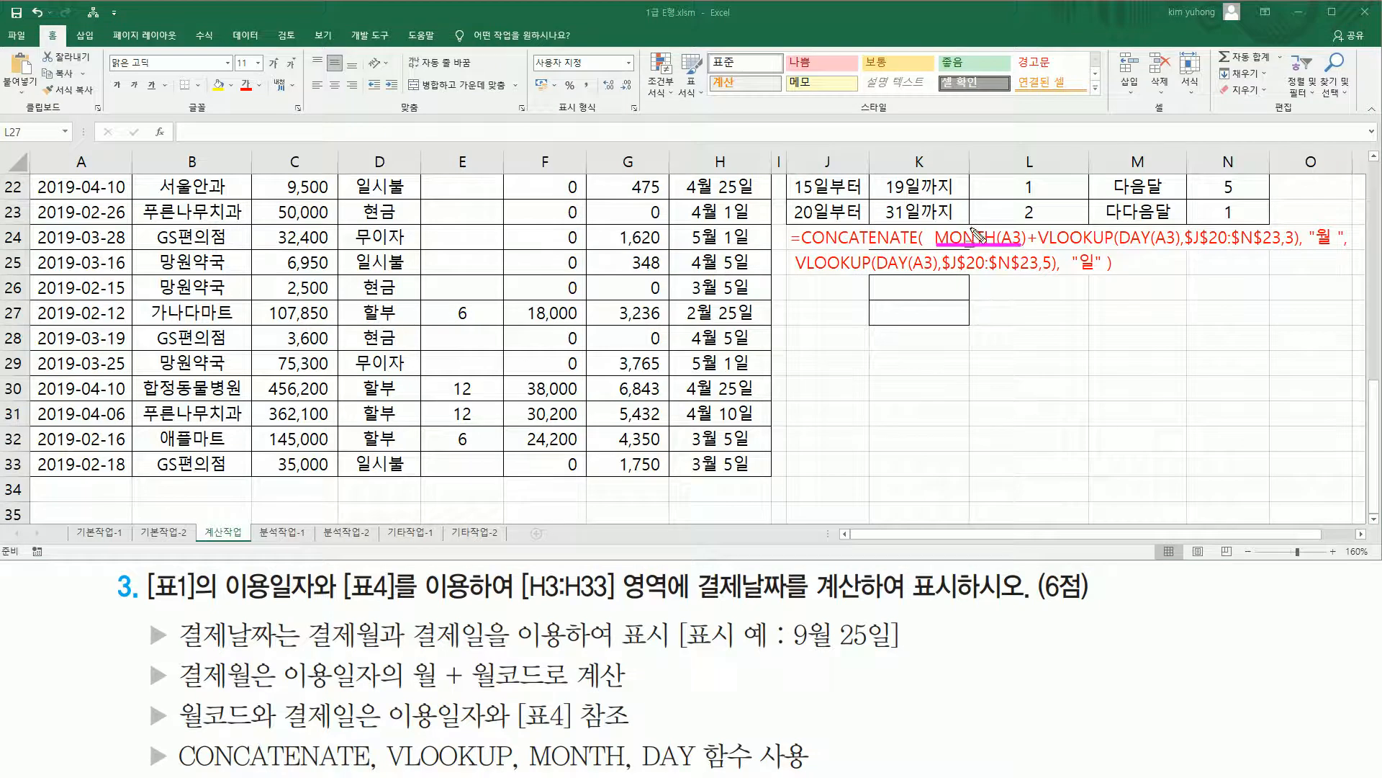
pyautogui.moveTo(283, 688)
pyautogui.mouseDown()
pyautogui.moveTo(432, 688)
pyautogui.moveTo(437, 655)
pyautogui.mouseUp()
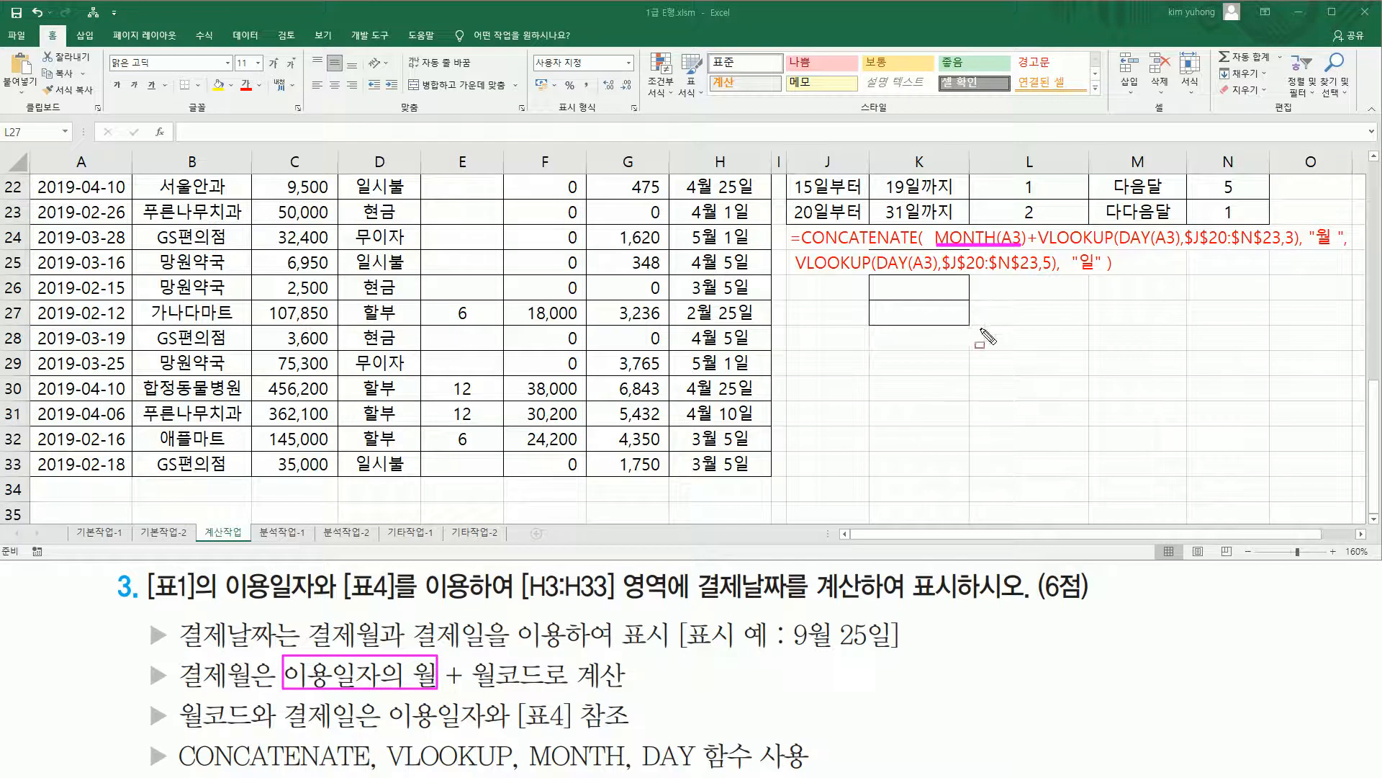
pyautogui.moveTo(1029, 231); pyautogui.dragTo(1037, 252)
pyautogui.moveTo(445, 664); pyautogui.dragTo(464, 688)
pyautogui.moveTo(1039, 246); pyautogui.dragTo(1298, 246)
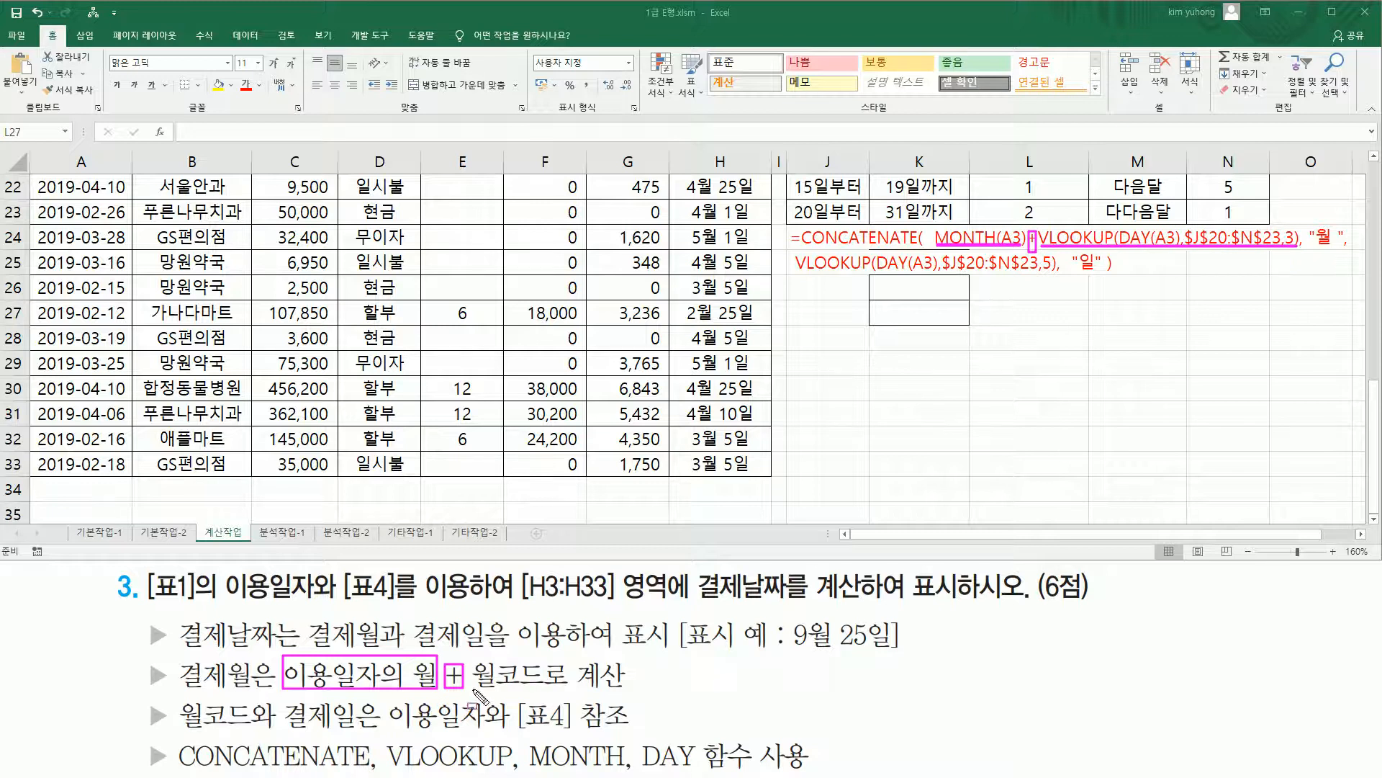
pyautogui.moveTo(471, 689)
pyautogui.mouseDown()
pyautogui.moveTo(553, 668)
pyautogui.moveTo(547, 655)
pyautogui.mouseUp()
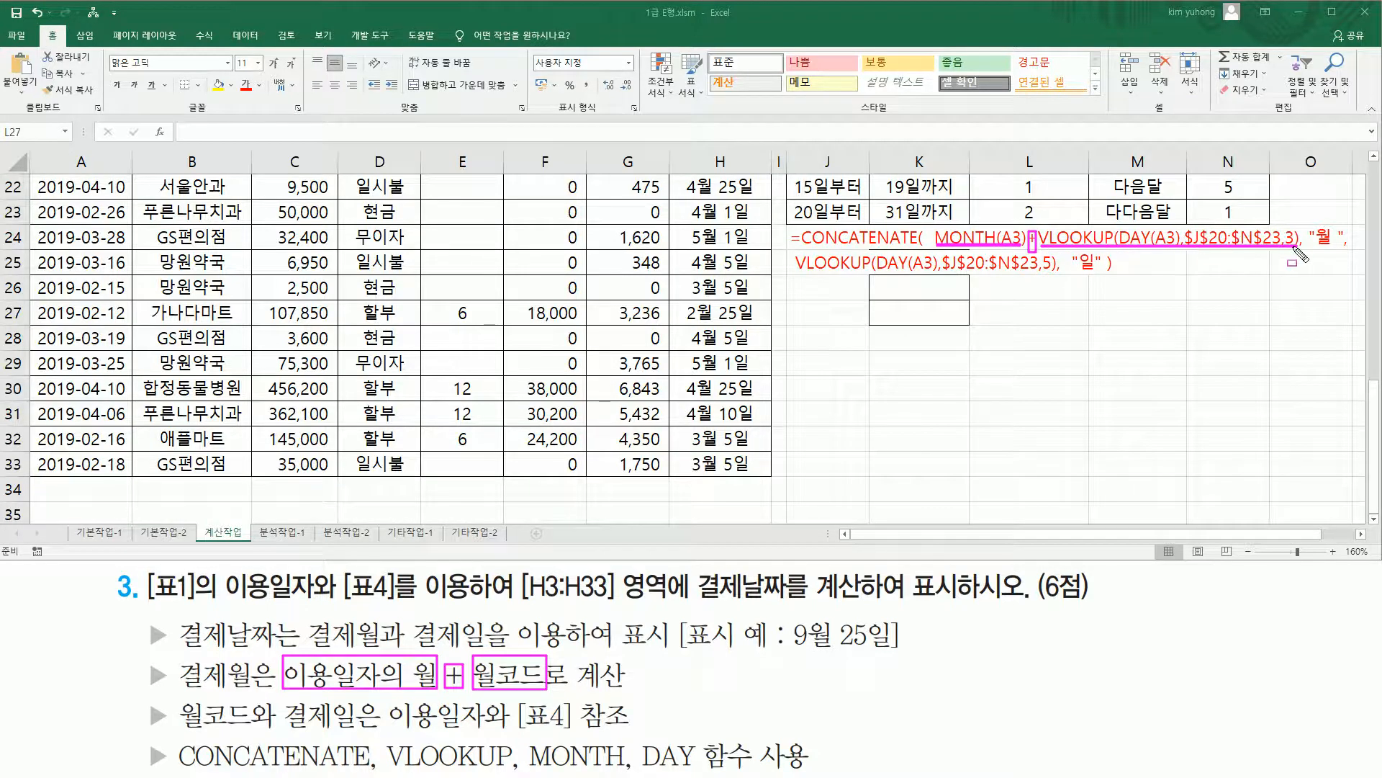
pyautogui.moveTo(1309, 249); pyautogui.dragTo(1339, 249)
pyautogui.moveTo(790, 649); pyautogui.dragTo(830, 650)
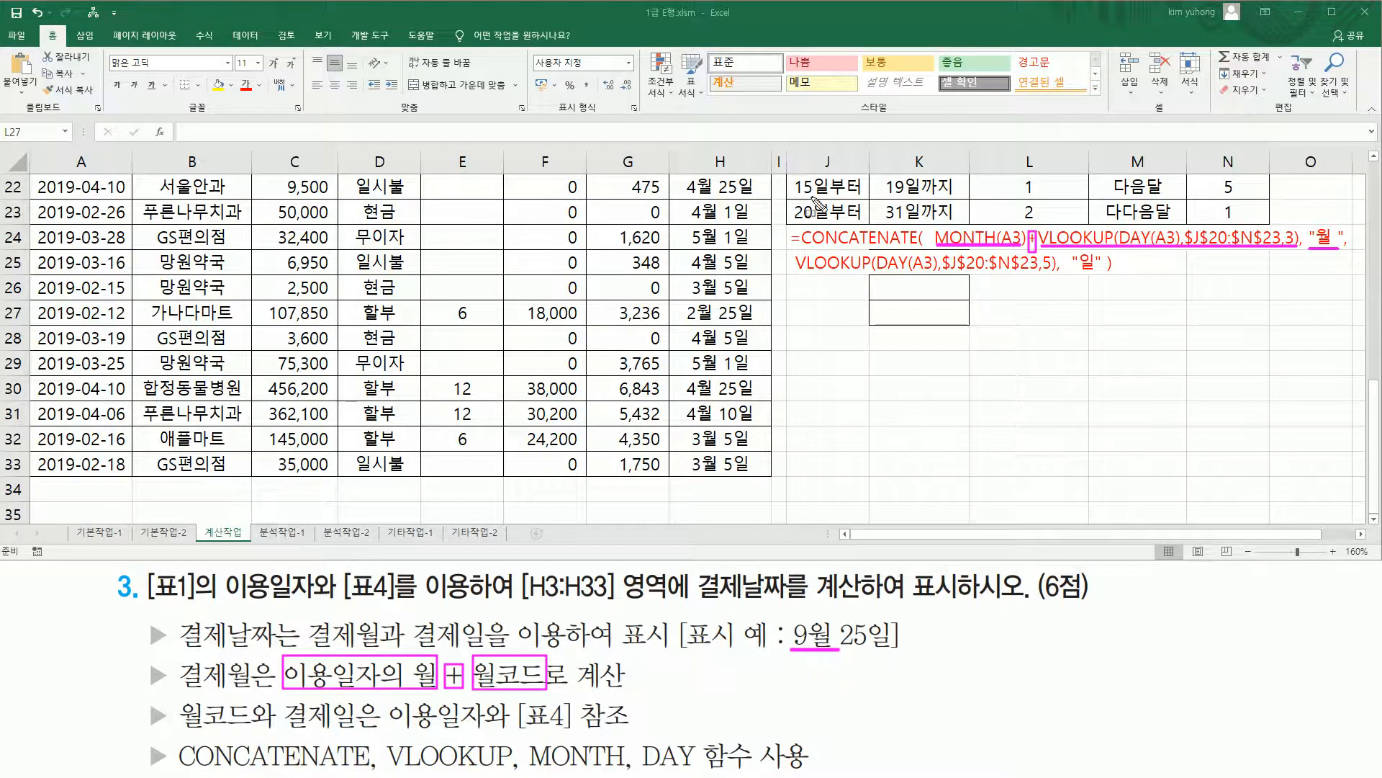
pyautogui.moveTo(796, 274); pyautogui.dragTo(1057, 274)
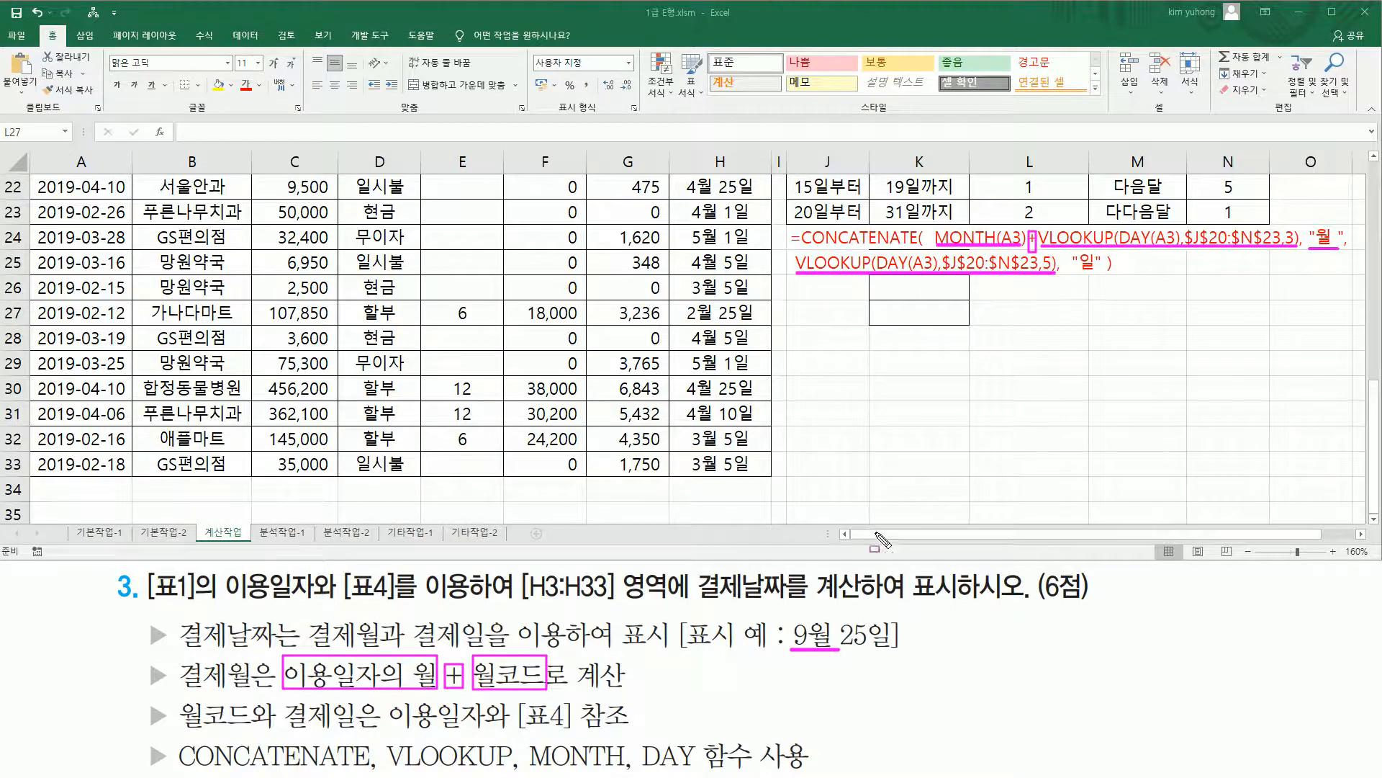
pyautogui.moveTo(843, 649); pyautogui.dragTo(891, 649)
pyautogui.moveTo(1073, 272); pyautogui.dragTo(1099, 273)
pyautogui.press('e')
pyautogui.moveTo(802, 248)
pyautogui.mouseDown()
pyautogui.moveTo(935, 249)
pyautogui.moveTo(1130, 222)
pyautogui.moveTo(1282, 250)
pyautogui.moveTo(1336, 220)
pyautogui.moveTo(1341, 255)
pyautogui.mouseUp()
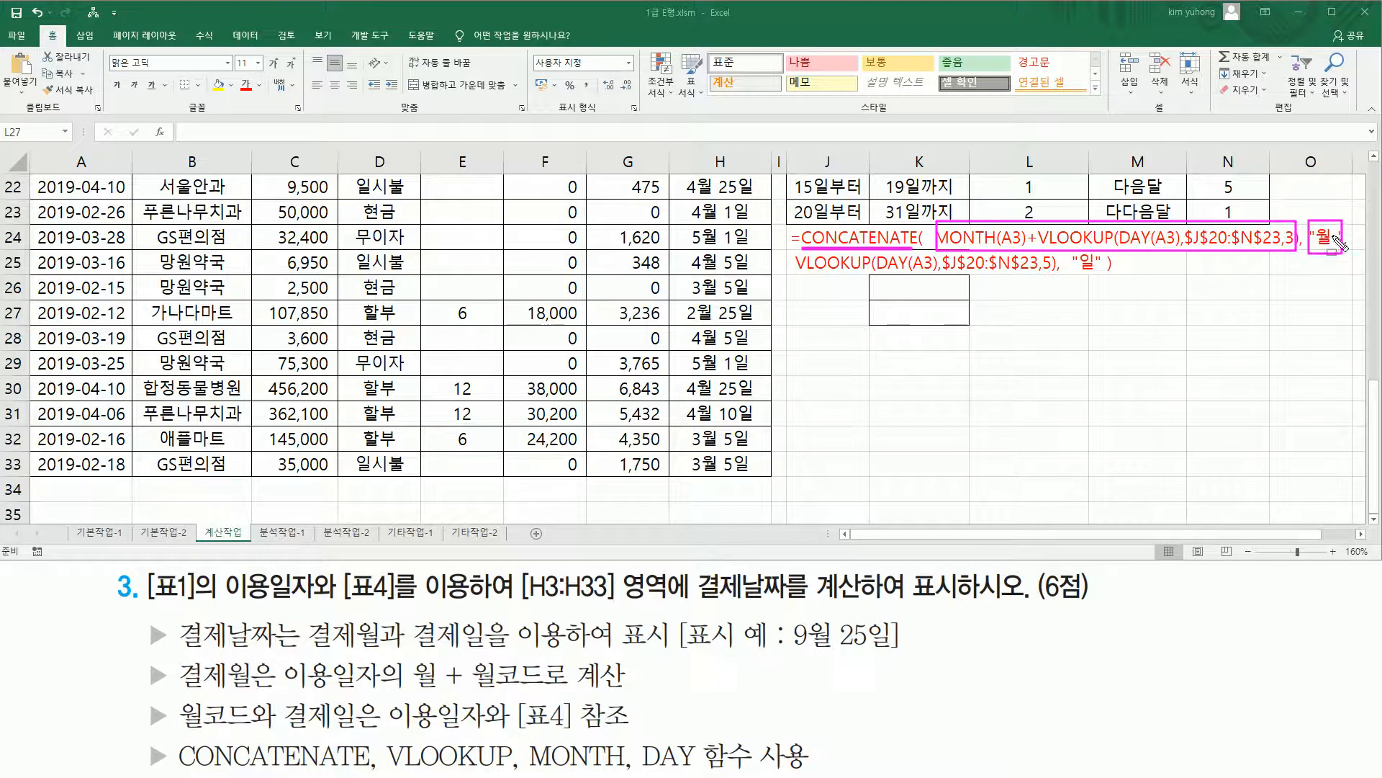
pyautogui.moveTo(795, 272)
pyautogui.mouseDown()
pyautogui.moveTo(1050, 272)
pyautogui.moveTo(1056, 256)
pyautogui.moveTo(1056, 273)
pyautogui.moveTo(1104, 275)
pyautogui.mouseUp()
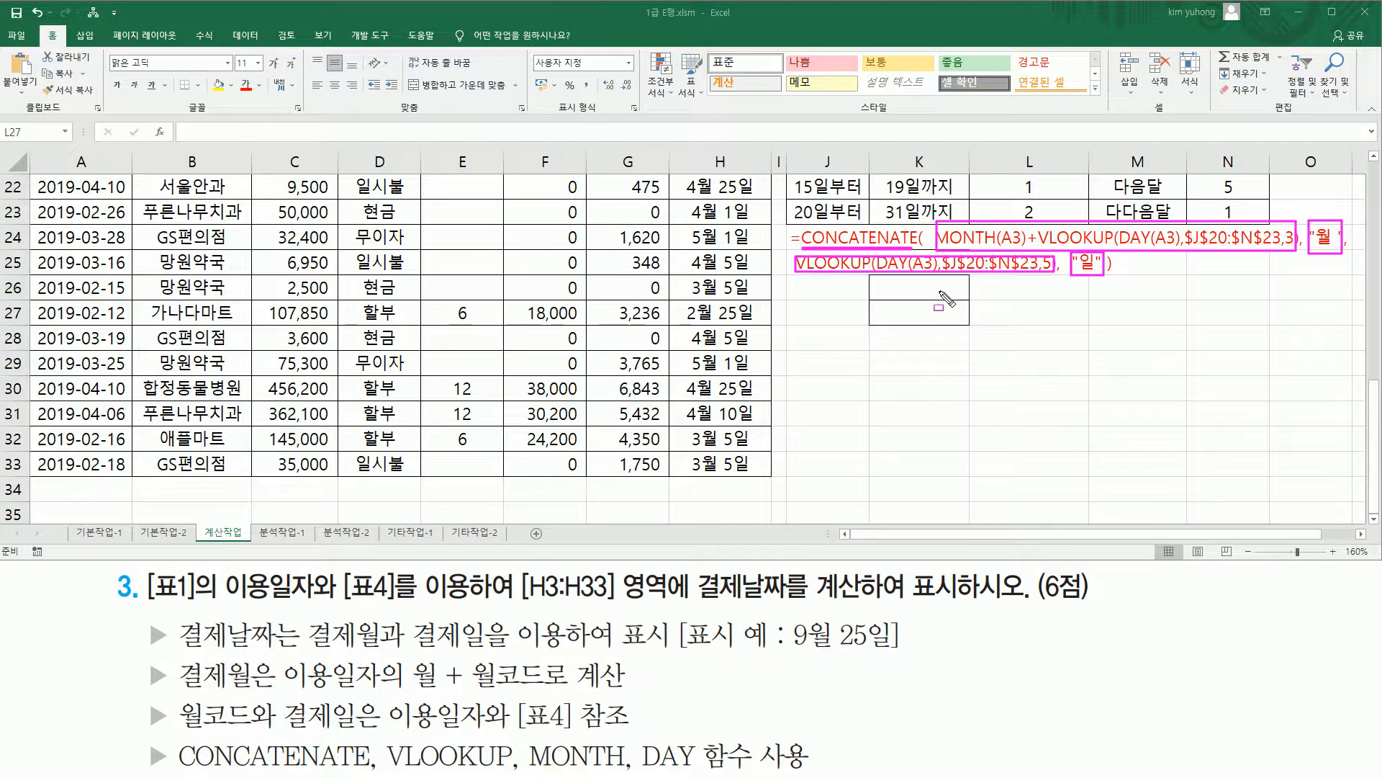
pyautogui.press('Escape')
# Read task 4 and locate the usage counts by payment method and month required in K3:M6 of [표2]
pyautogui.scroll(3, 885, 301)
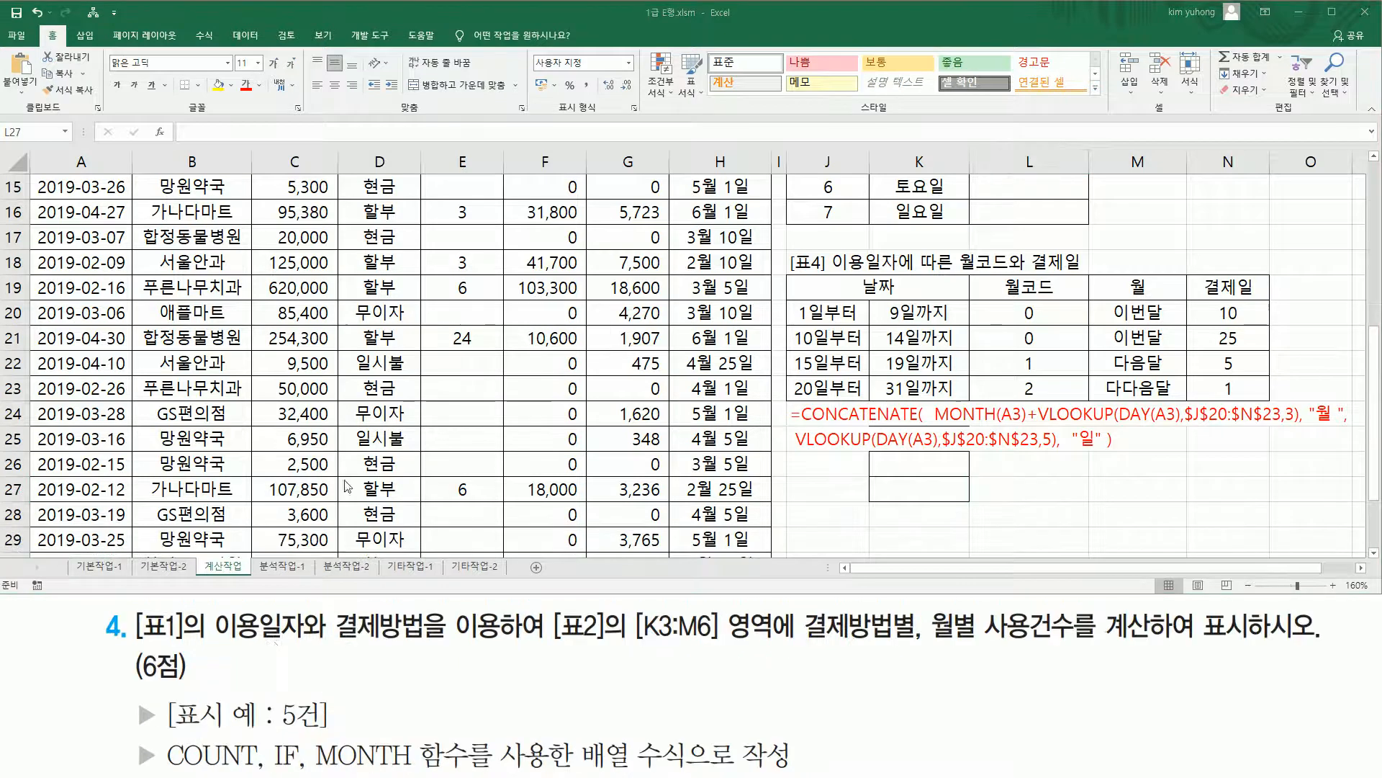
pyautogui.moveTo(133, 638); pyautogui.dragTo(433, 641)
pyautogui.moveTo(230, 653); pyautogui.dragTo(427, 654)
pyautogui.moveTo(559, 641)
pyautogui.mouseDown()
pyautogui.moveTo(775, 607)
pyautogui.moveTo(910, 643)
pyautogui.moveTo(1300, 638)
pyautogui.mouseUp()
pyautogui.press('Escape')
pyautogui.scroll(5, 706, 387)
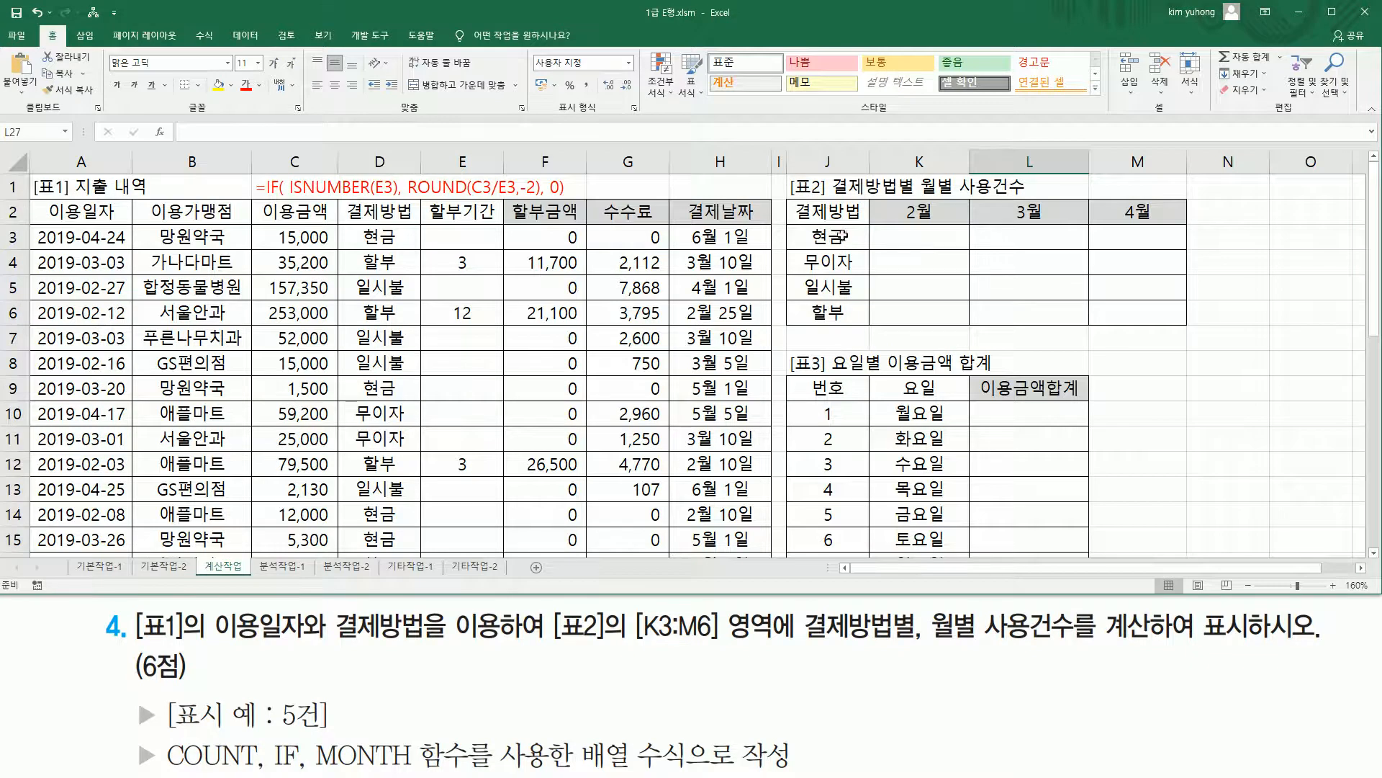
pyautogui.moveTo(788, 203)
pyautogui.mouseDown()
pyautogui.moveTo(1219, 345)
pyautogui.moveTo(1208, 336)
pyautogui.mouseUp()
pyautogui.moveTo(900, 241)
pyautogui.mouseDown()
pyautogui.moveTo(1070, 317)
pyautogui.moveTo(1160, 238)
pyautogui.moveTo(1165, 326)
pyautogui.mouseUp()
pyautogui.press('Escape')
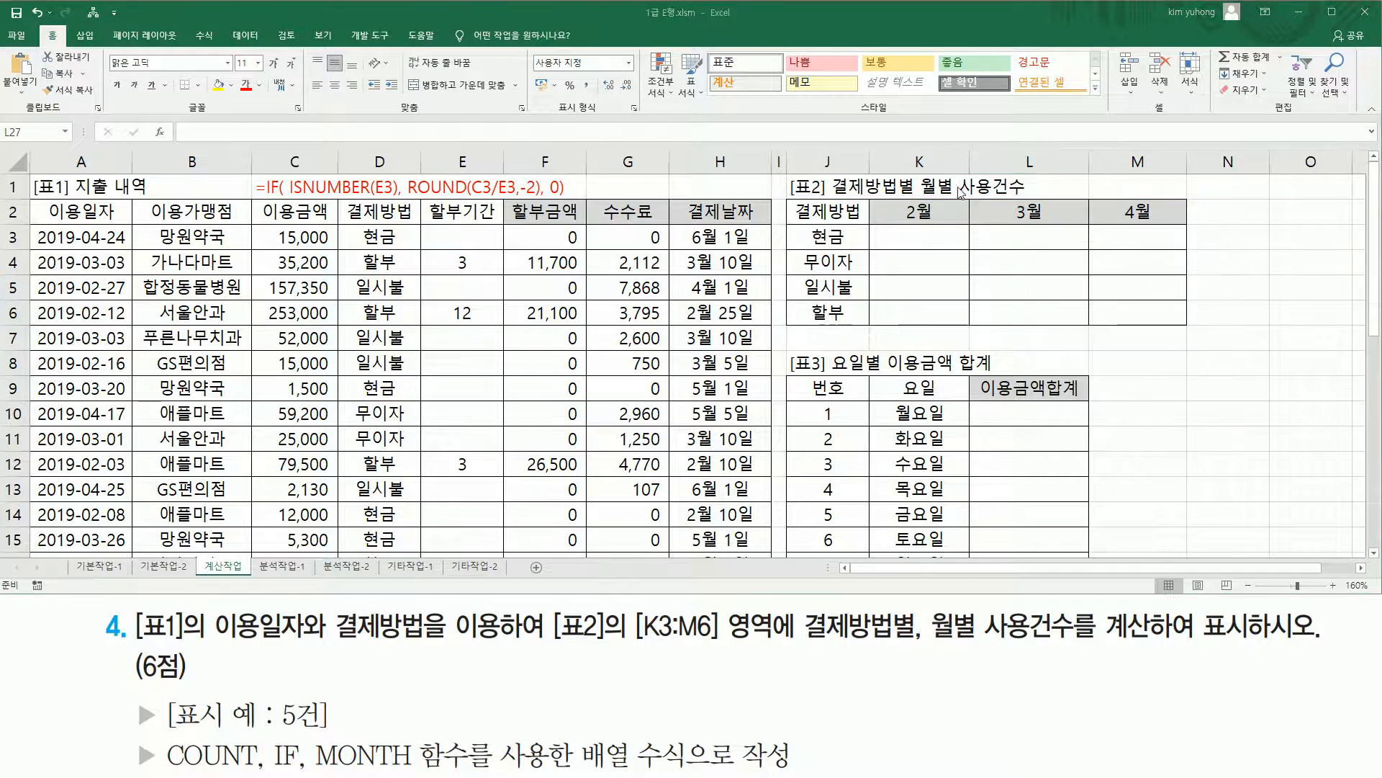
# Examine how each [표2] cell combines a payment method with a month from the 이용일자 column, using COUNT, IF and MONTH in an array formula
pyautogui.moveTo(963, 175)
pyautogui.mouseDown()
pyautogui.moveTo(1023, 195)
pyautogui.moveTo(1023, 177)
pyautogui.mouseUp()
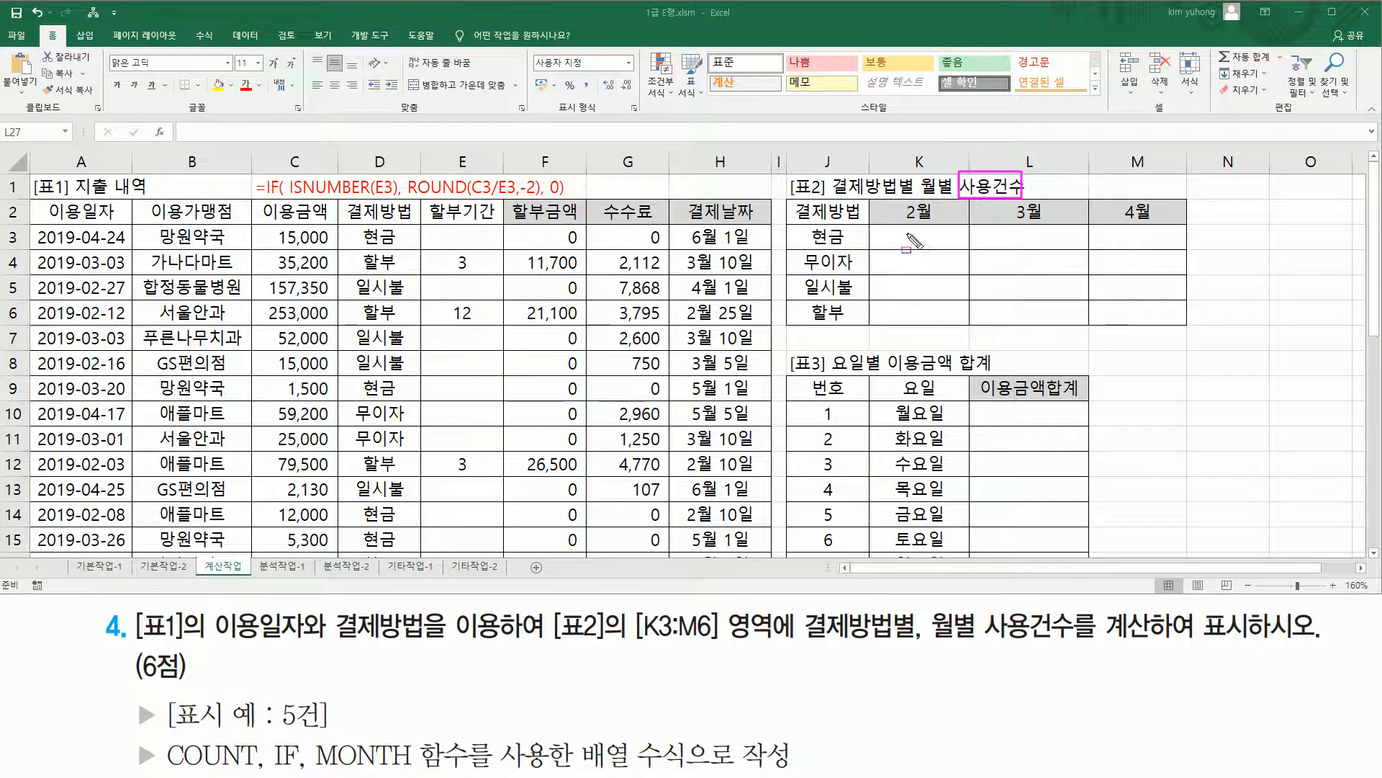
pyautogui.moveTo(901, 231)
pyautogui.mouseDown()
pyautogui.moveTo(946, 239)
pyautogui.moveTo(900, 232)
pyautogui.mouseUp()
pyautogui.moveTo(806, 247)
pyautogui.mouseDown()
pyautogui.moveTo(940, 219)
pyautogui.moveTo(1007, 245)
pyautogui.moveTo(1068, 245)
pyautogui.mouseUp()
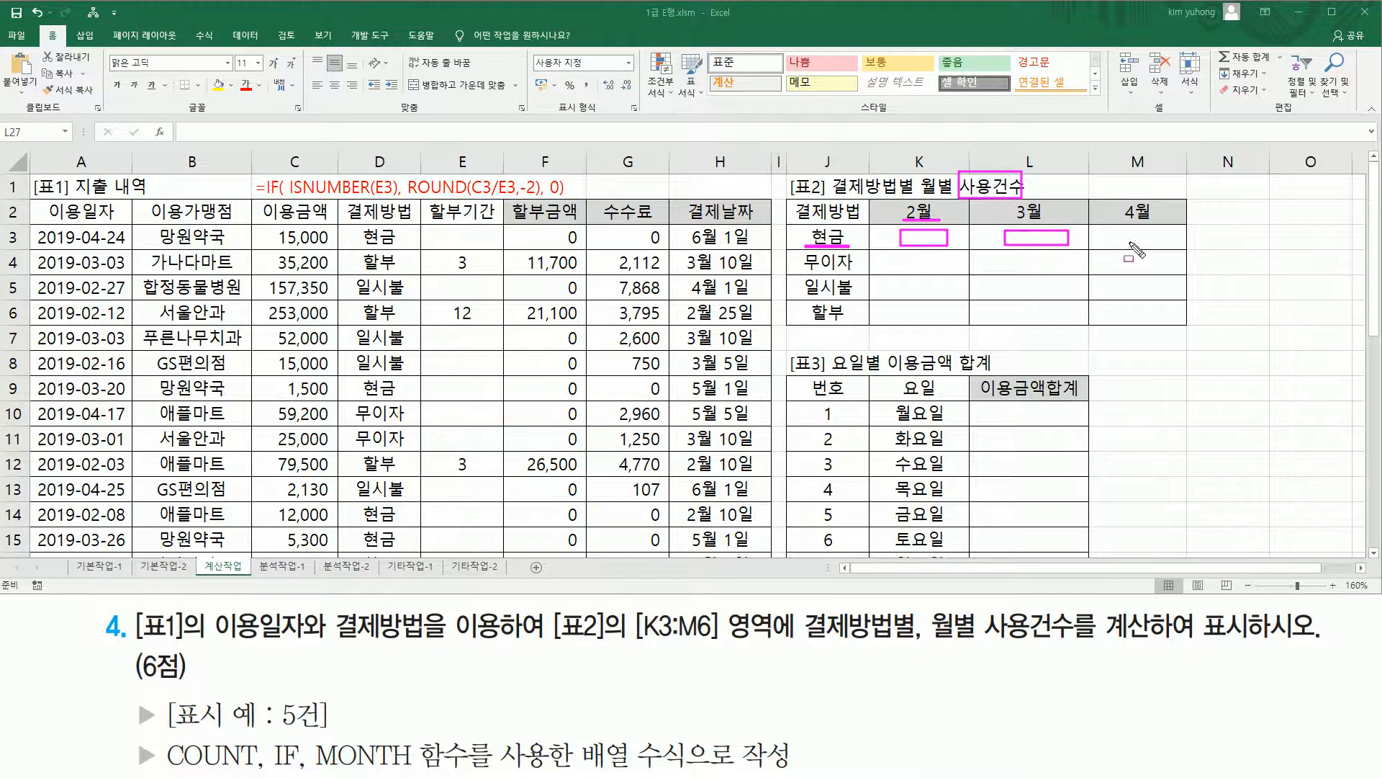
pyautogui.moveTo(1117, 235); pyautogui.dragTo(1151, 230)
pyautogui.moveTo(895, 280); pyautogui.dragTo(939, 296)
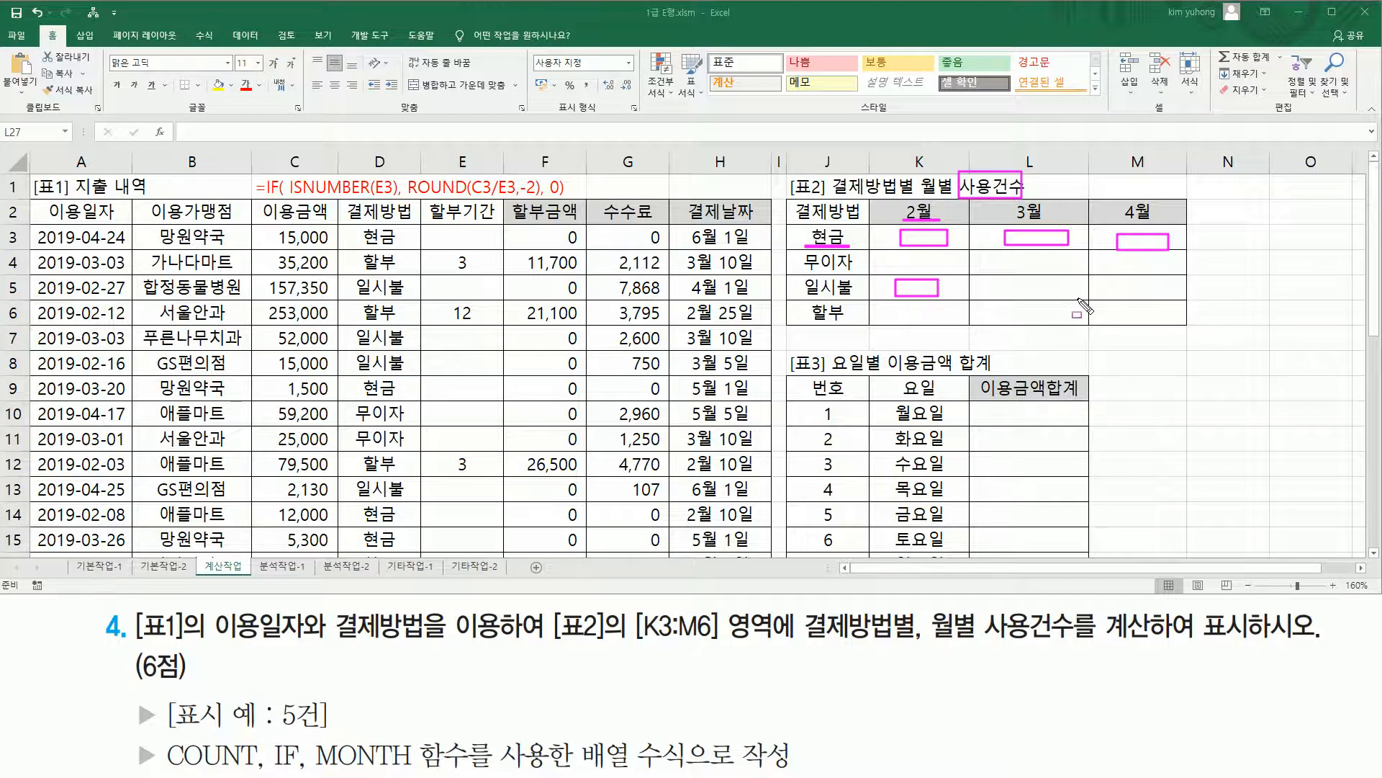
pyautogui.moveTo(166, 771); pyautogui.dragTo(462, 770)
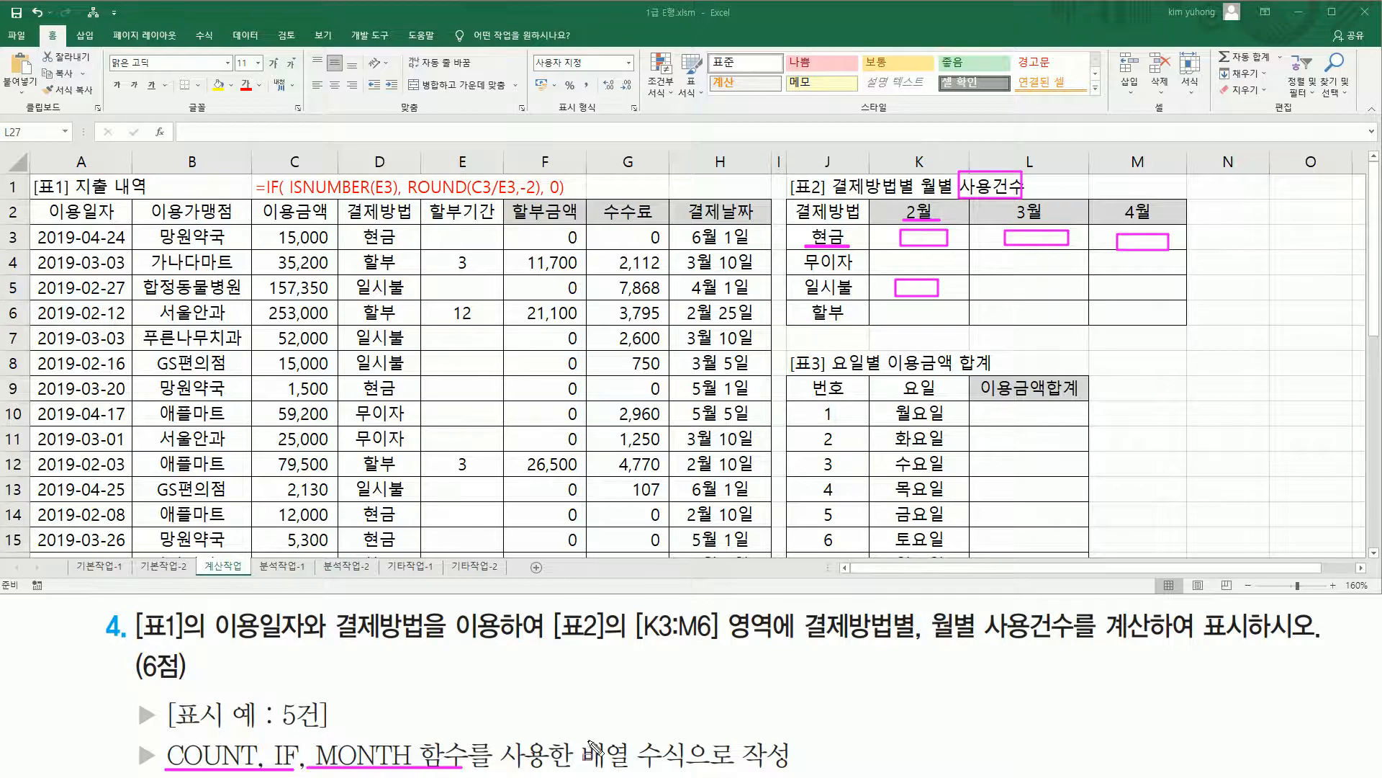
pyautogui.moveTo(581, 728); pyautogui.dragTo(697, 772)
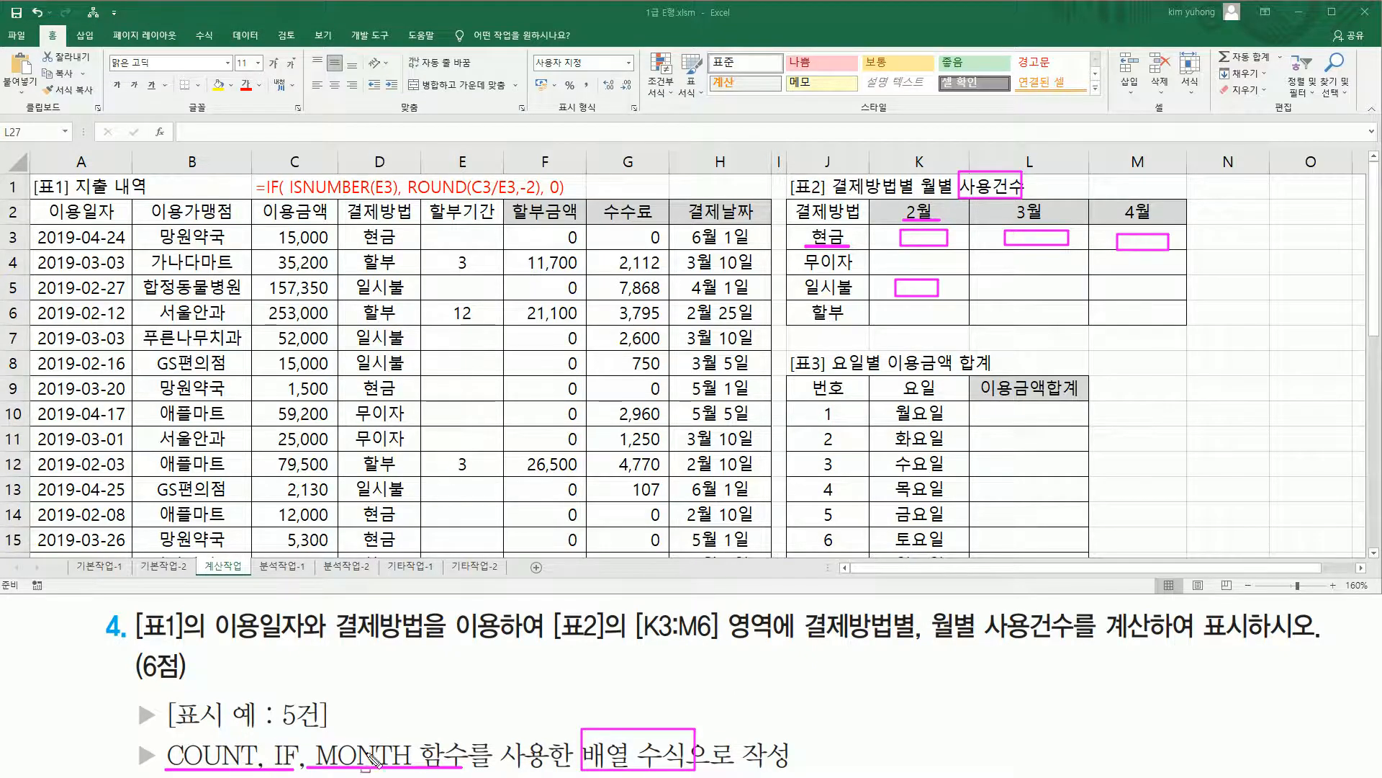
pyautogui.moveTo(908, 195); pyautogui.dragTo(936, 227)
pyautogui.moveTo(1018, 197); pyautogui.dragTo(1049, 224)
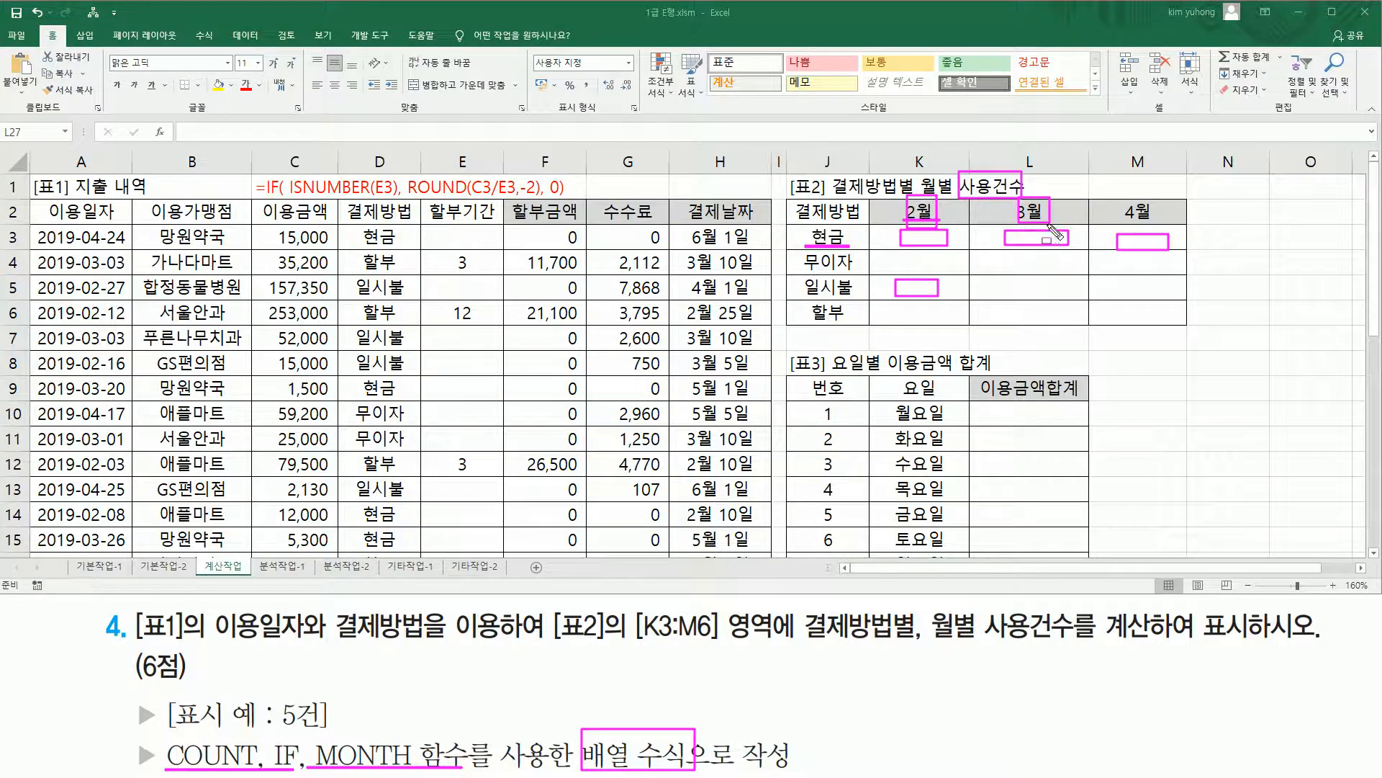
pyautogui.moveTo(1124, 193); pyautogui.dragTo(1155, 222)
pyautogui.moveTo(30, 226); pyautogui.dragTo(130, 508)
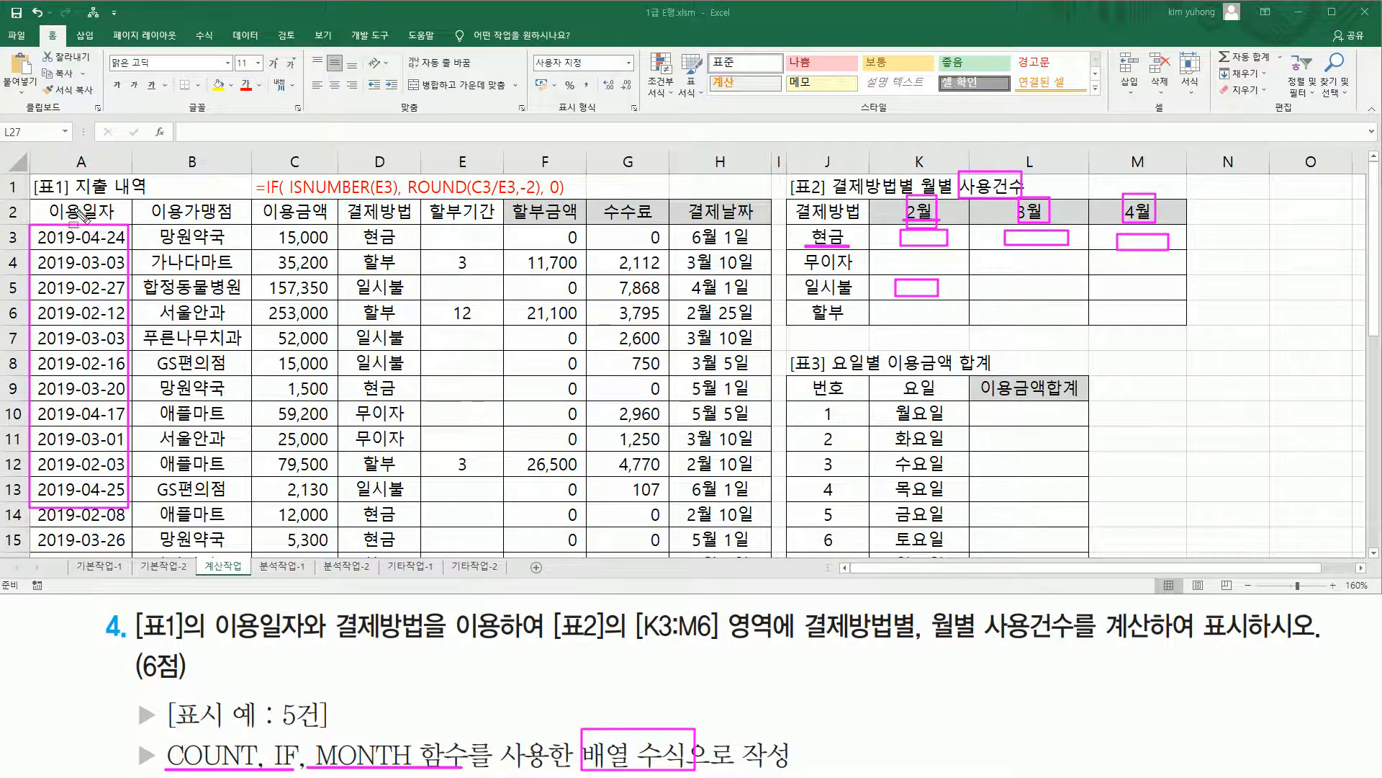
pyautogui.moveTo(309, 732)
pyautogui.mouseDown()
pyautogui.moveTo(314, 766)
pyautogui.moveTo(417, 769)
pyautogui.mouseUp()
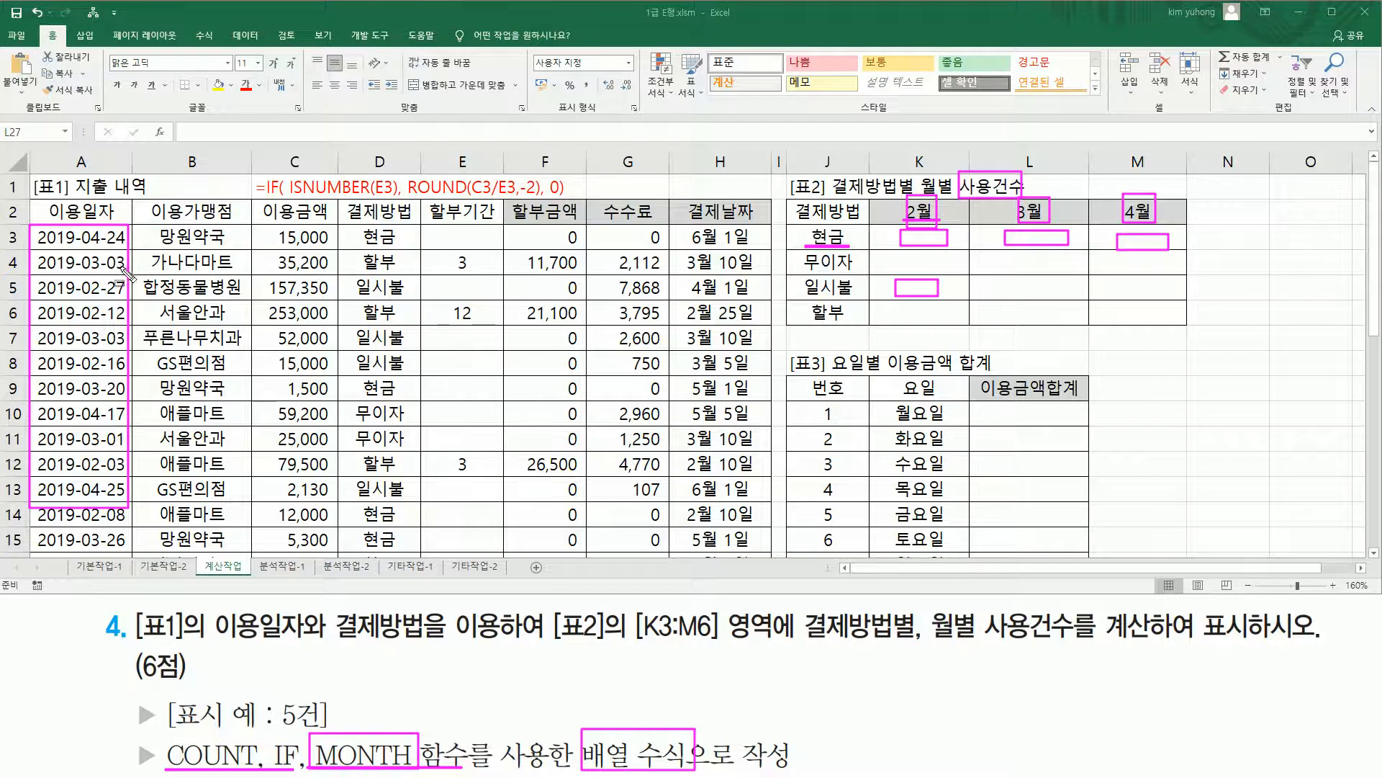
pyautogui.moveTo(1003, 218); pyautogui.dragTo(1166, 217)
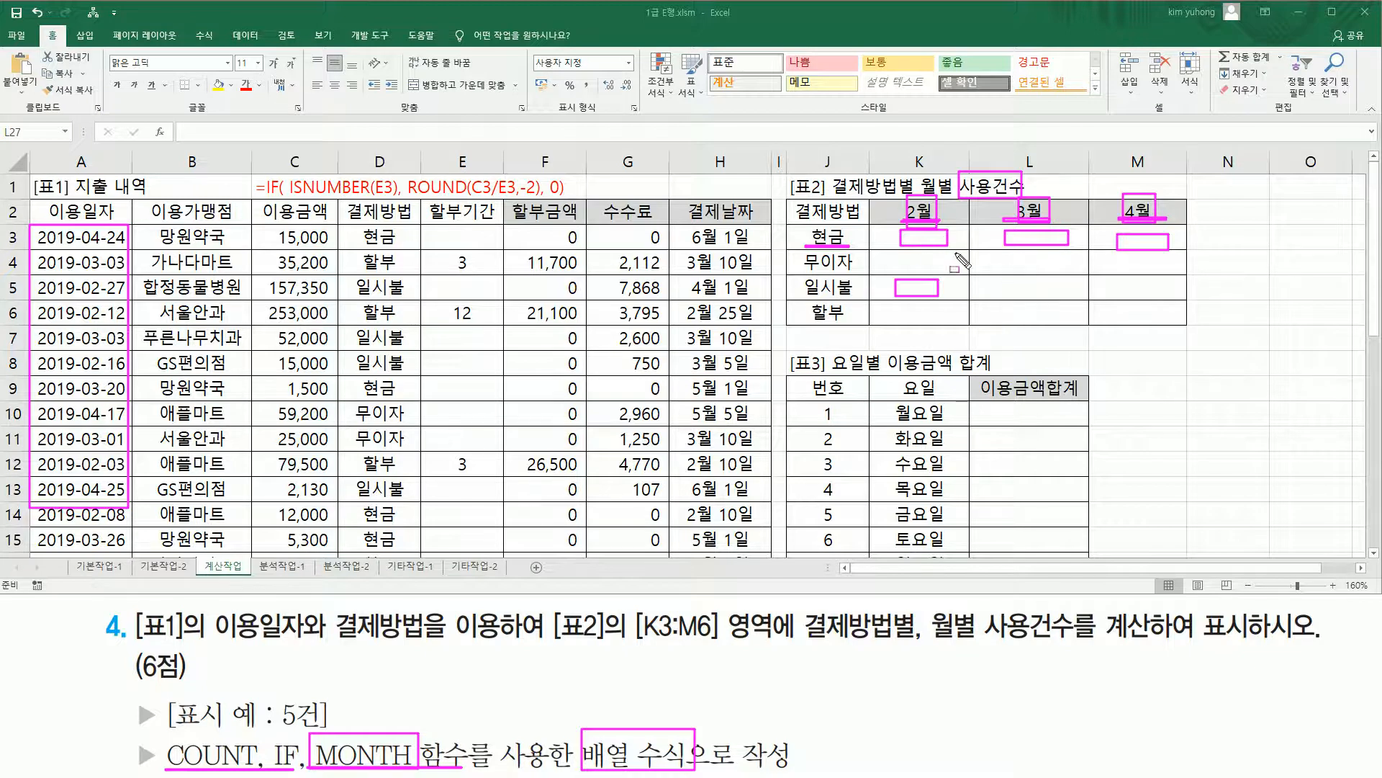
pyautogui.press('Escape')
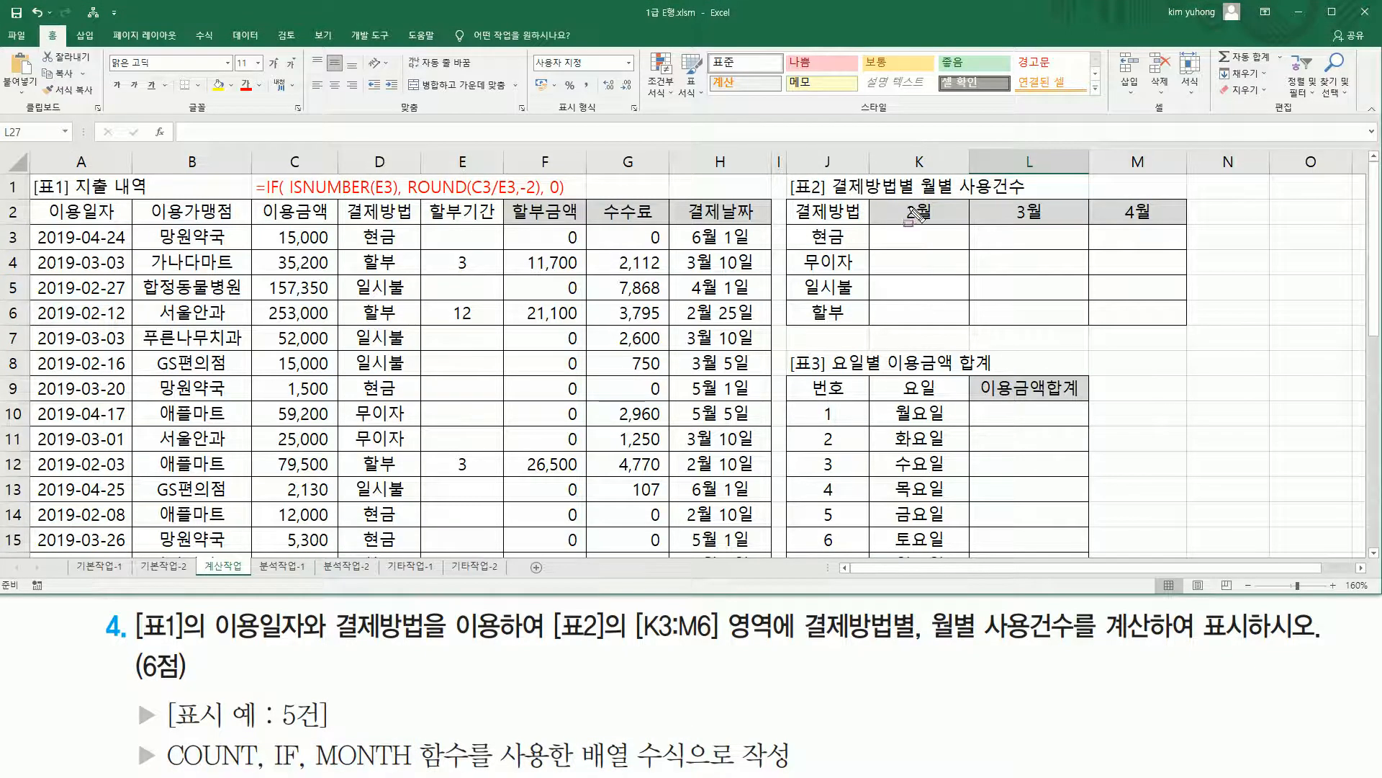
pyautogui.moveTo(901, 198); pyautogui.dragTo(940, 225)
pyautogui.moveTo(808, 228); pyautogui.dragTo(936, 245)
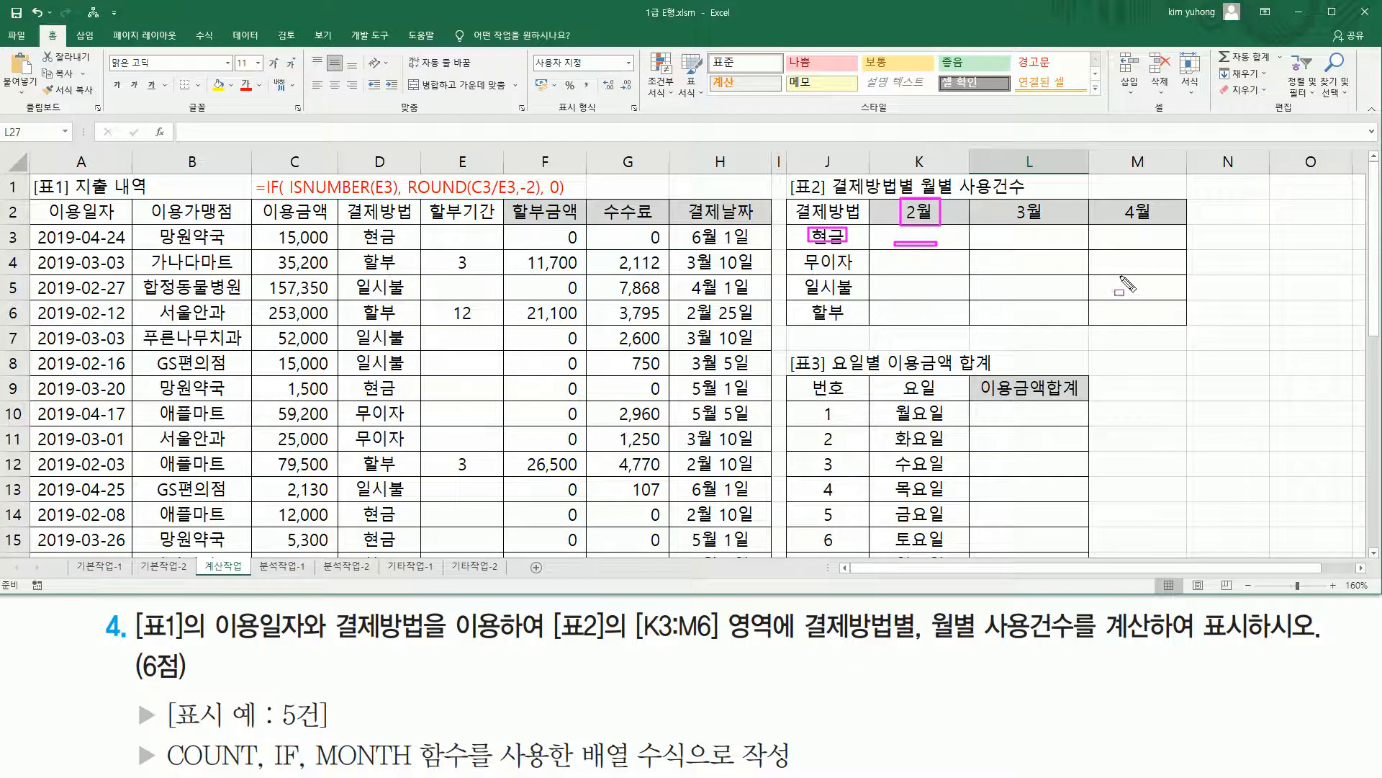
pyautogui.moveTo(1109, 254); pyautogui.dragTo(1170, 266)
pyautogui.moveTo(1124, 218); pyautogui.dragTo(1152, 220)
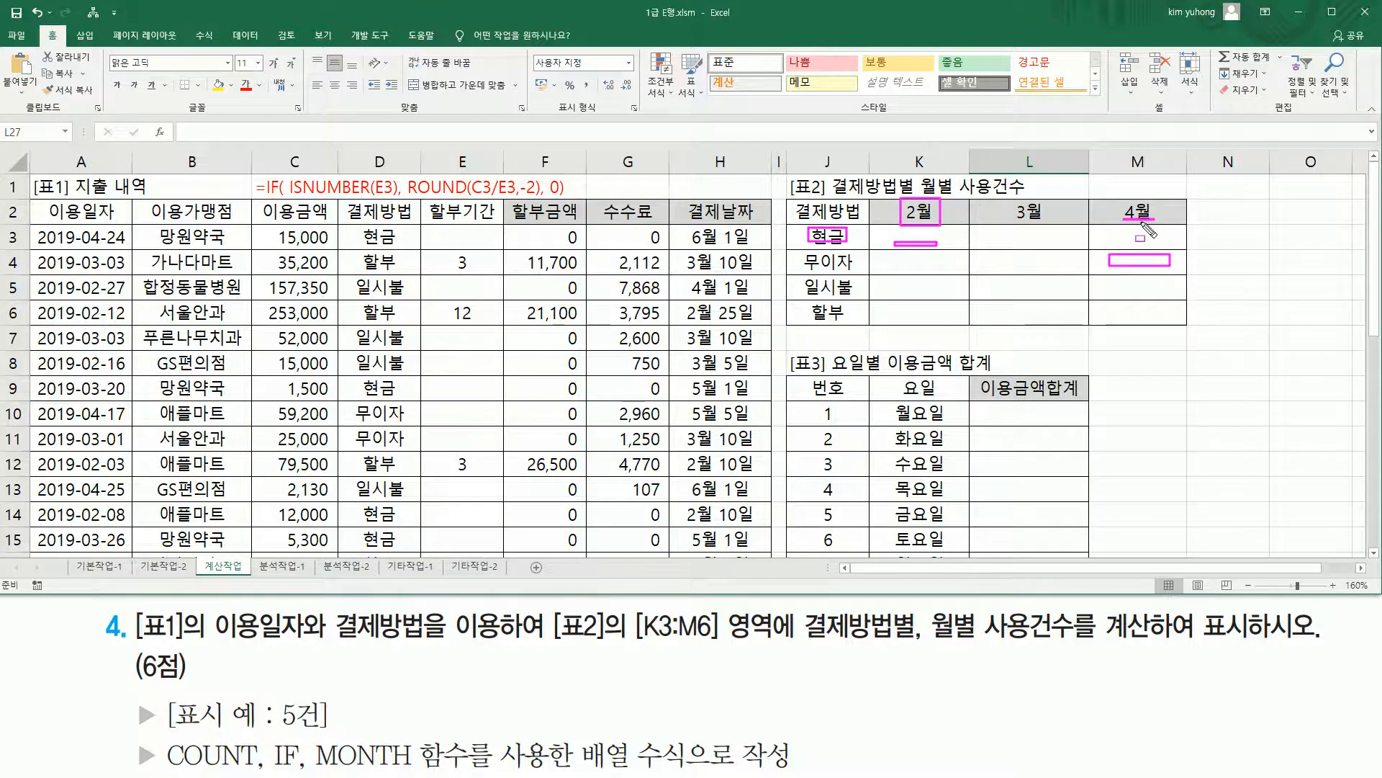
pyautogui.moveTo(804, 270); pyautogui.dragTo(853, 270)
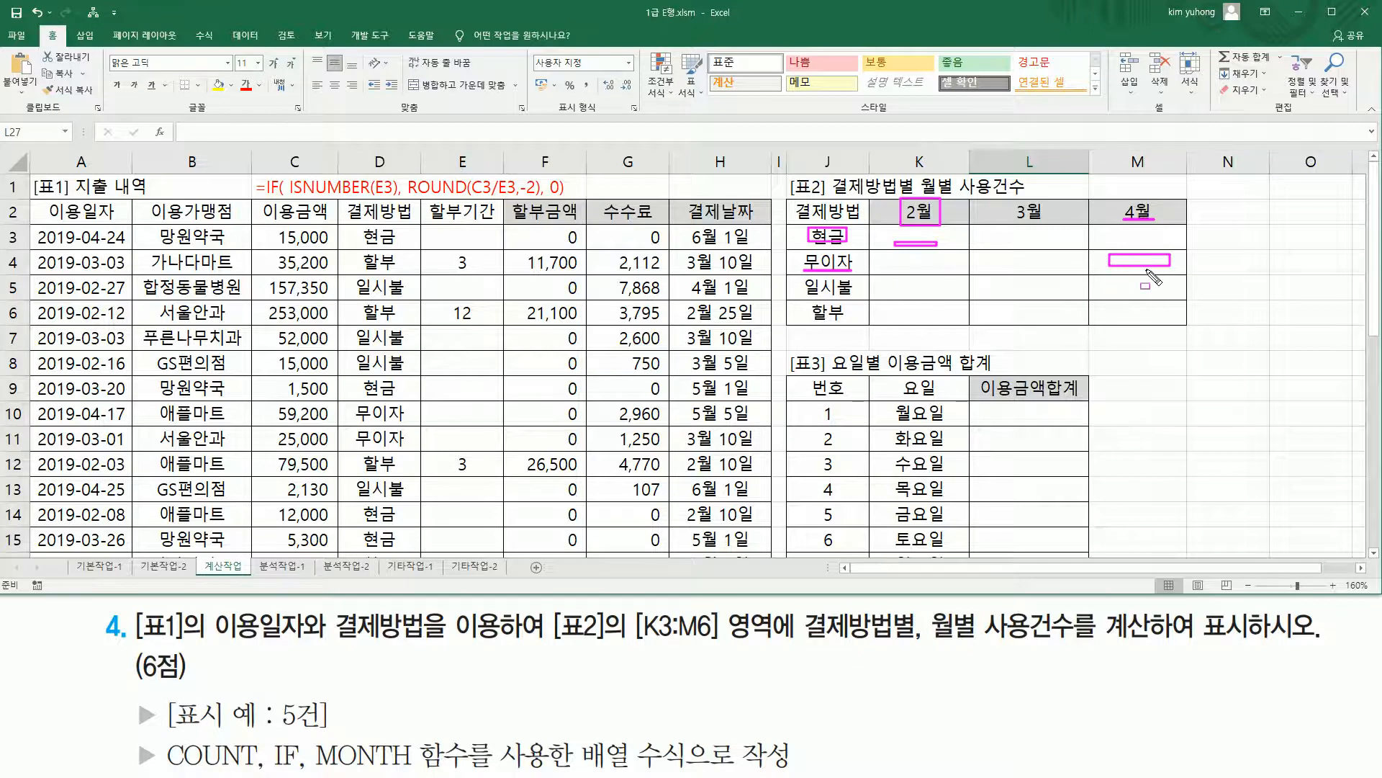
pyautogui.press('Escape')
# Start a formula in K3 of [표2] with COUNT wrapping an IF and an open parenthesis for its first condition
pyautogui.click(918, 238)
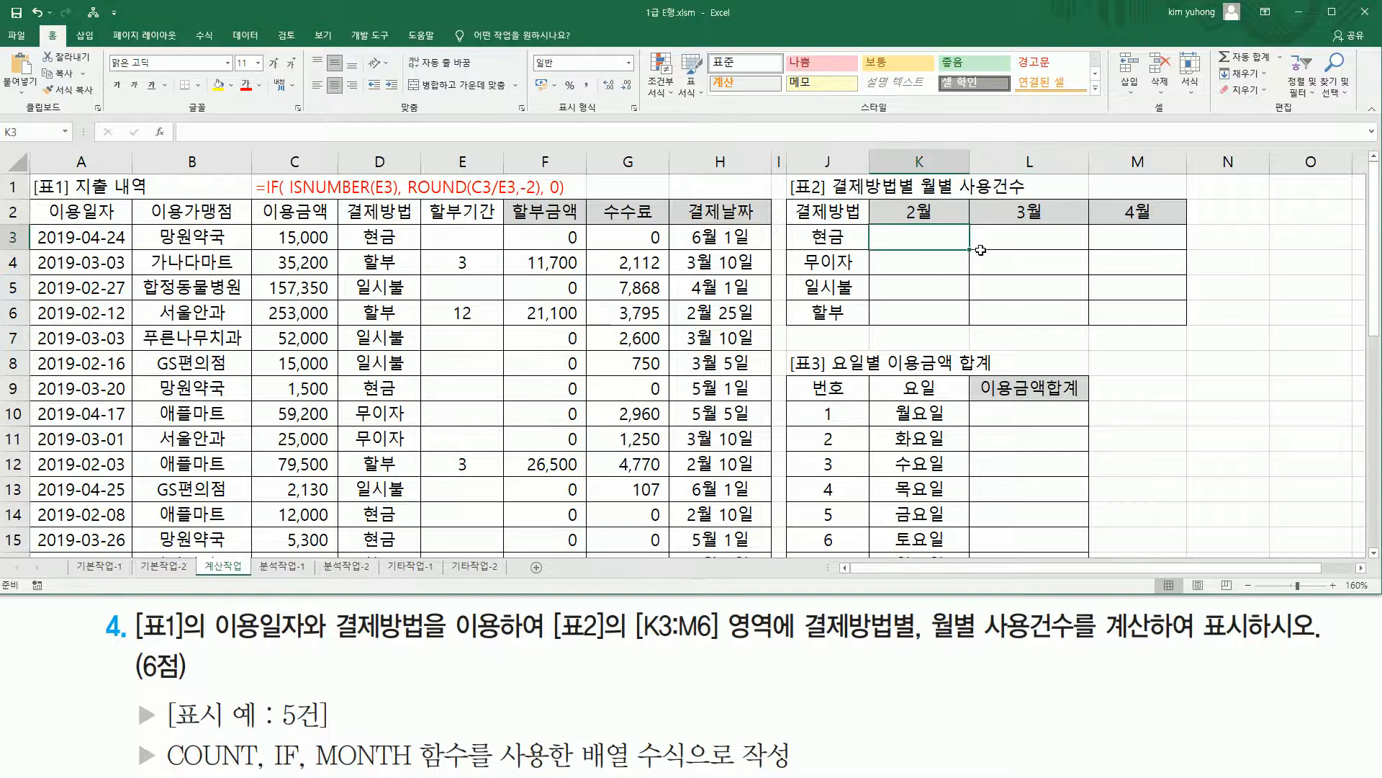
pyautogui.write('=채ㅕㅜ')
pyautogui.press('BackSpace')
pyautogui.press('BackSpace')
pyautogui.press('BackSpace')
pyautogui.press('Hangul')
pyautogui.write('count')
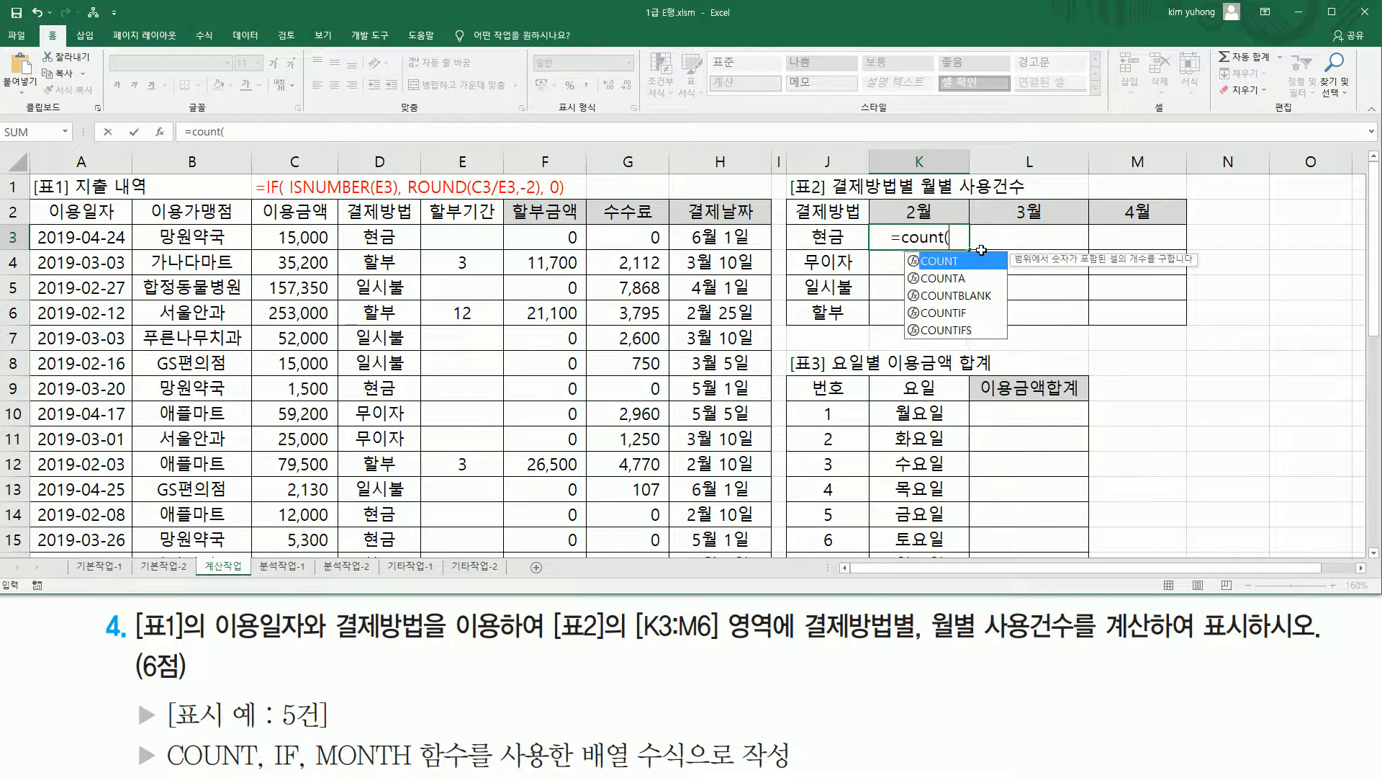
pyautogui.write('(  if(')
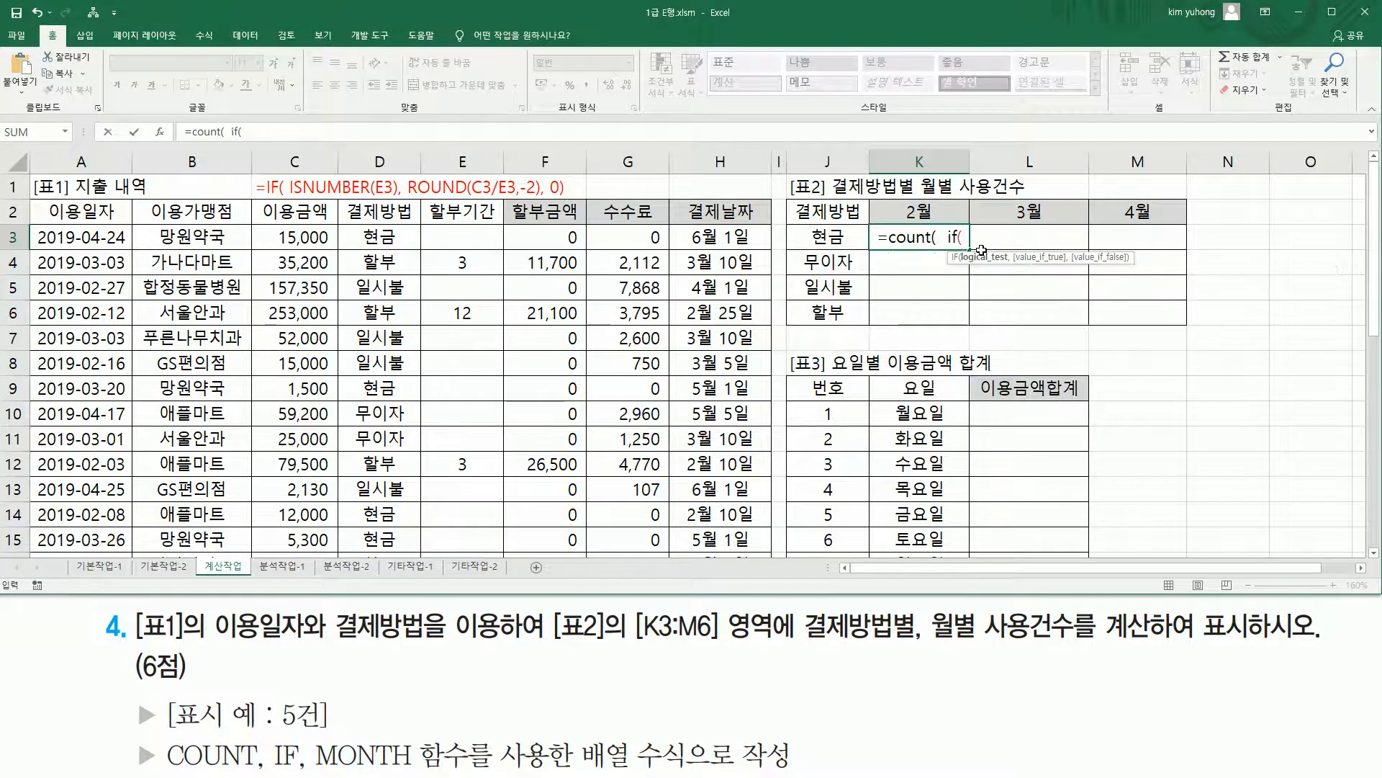
pyautogui.write('  (')
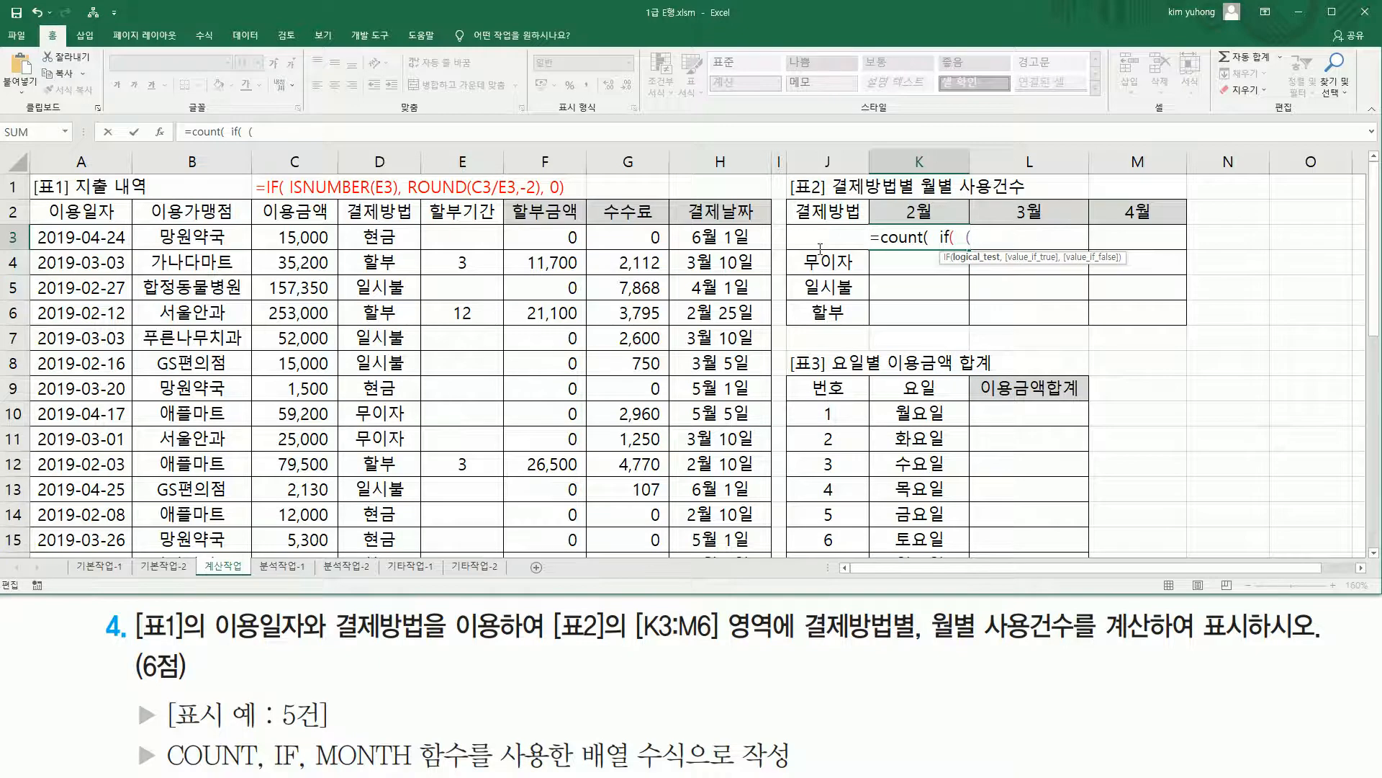
# Enter the first IF condition comparing the payment methods in D3:D33 with the method in J3, closing its parenthesis
pyautogui.click(386, 237)
pyautogui.moveTo(386, 236); pyautogui.dragTo(387, 540)
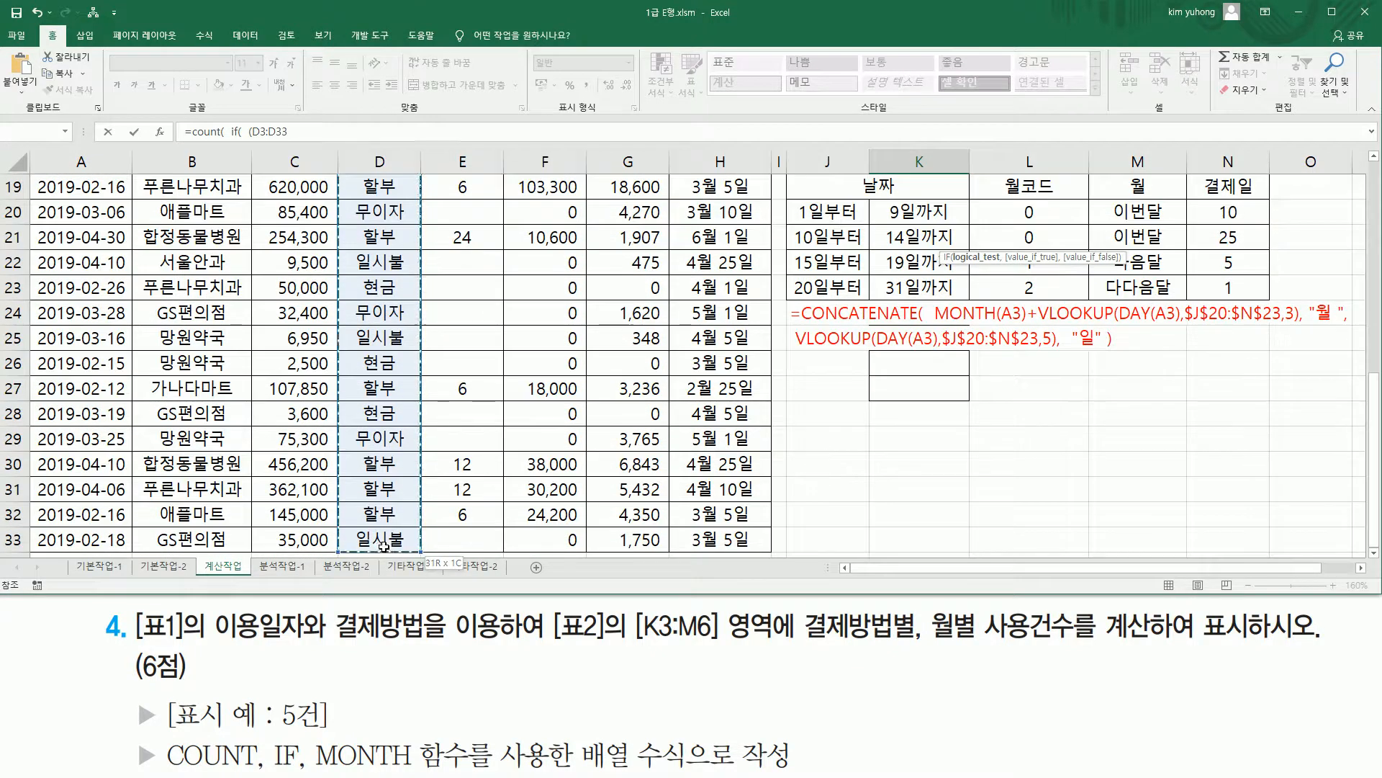
pyautogui.scroll(-1, 386, 548)
pyautogui.scroll(7, 553, 382)
pyautogui.write('=')
pyautogui.click(829, 259)
pyautogui.click(817, 238)
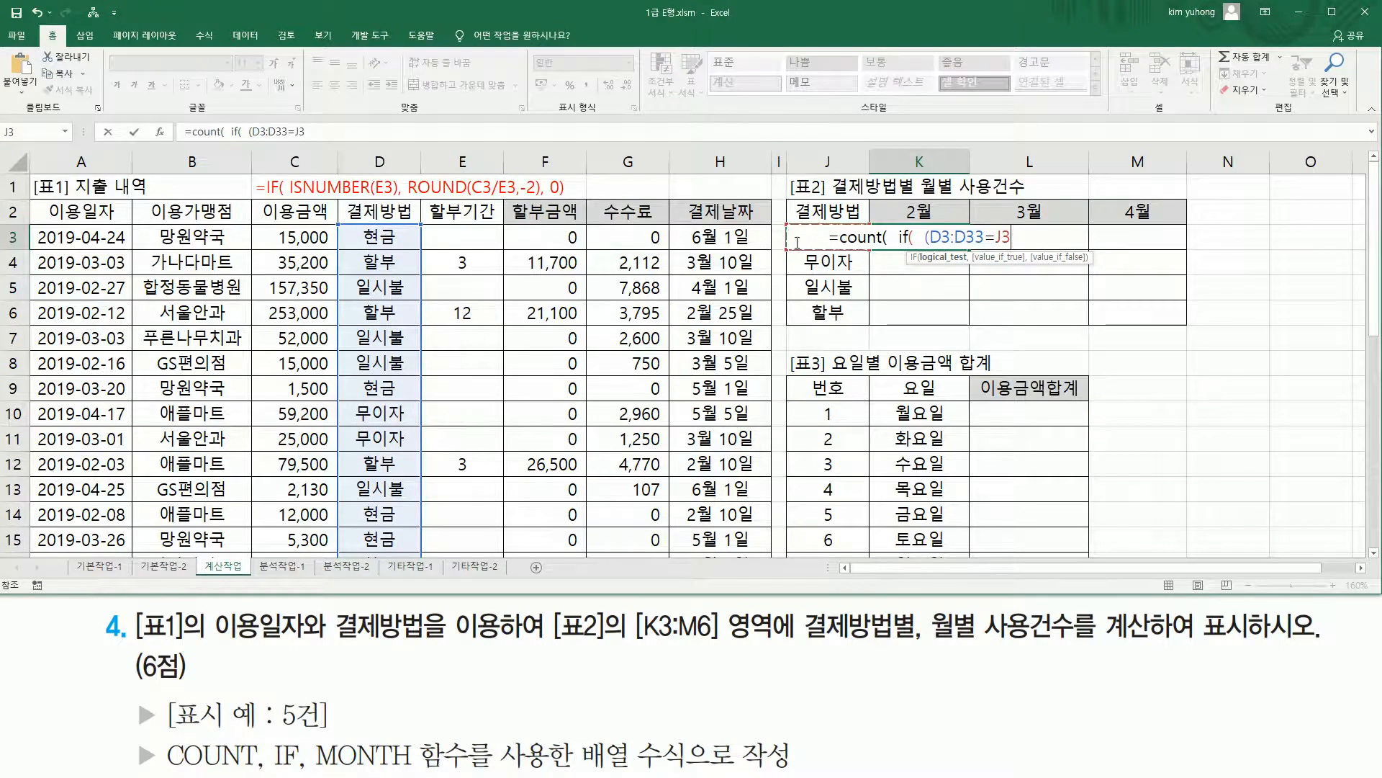
pyautogui.write(')')
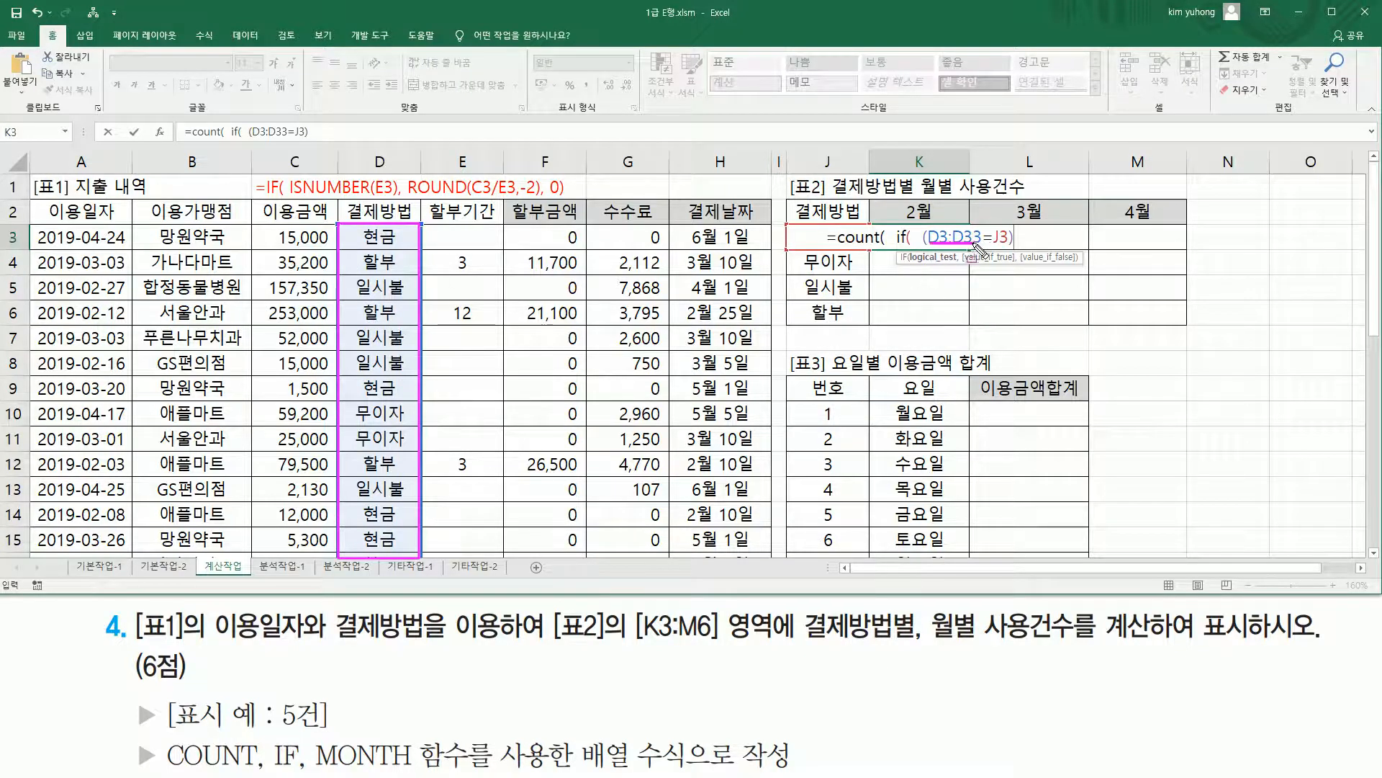
# Make the payment method range absolute as $D$3:$D$33 and add * with an open parenthesis for a second condition
pyautogui.press('Escape')
pyautogui.click(940, 238)
pyautogui.press('F4')
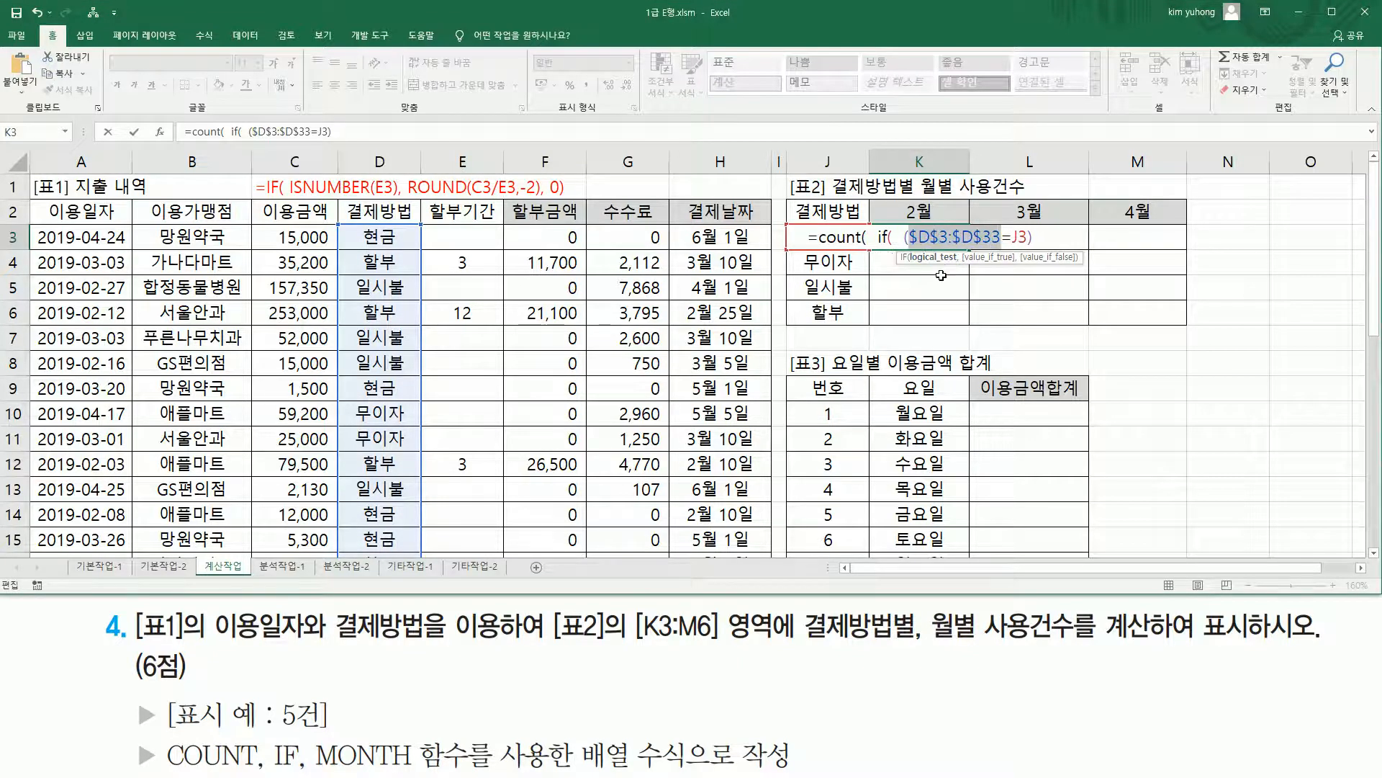
pyautogui.click(1021, 238)
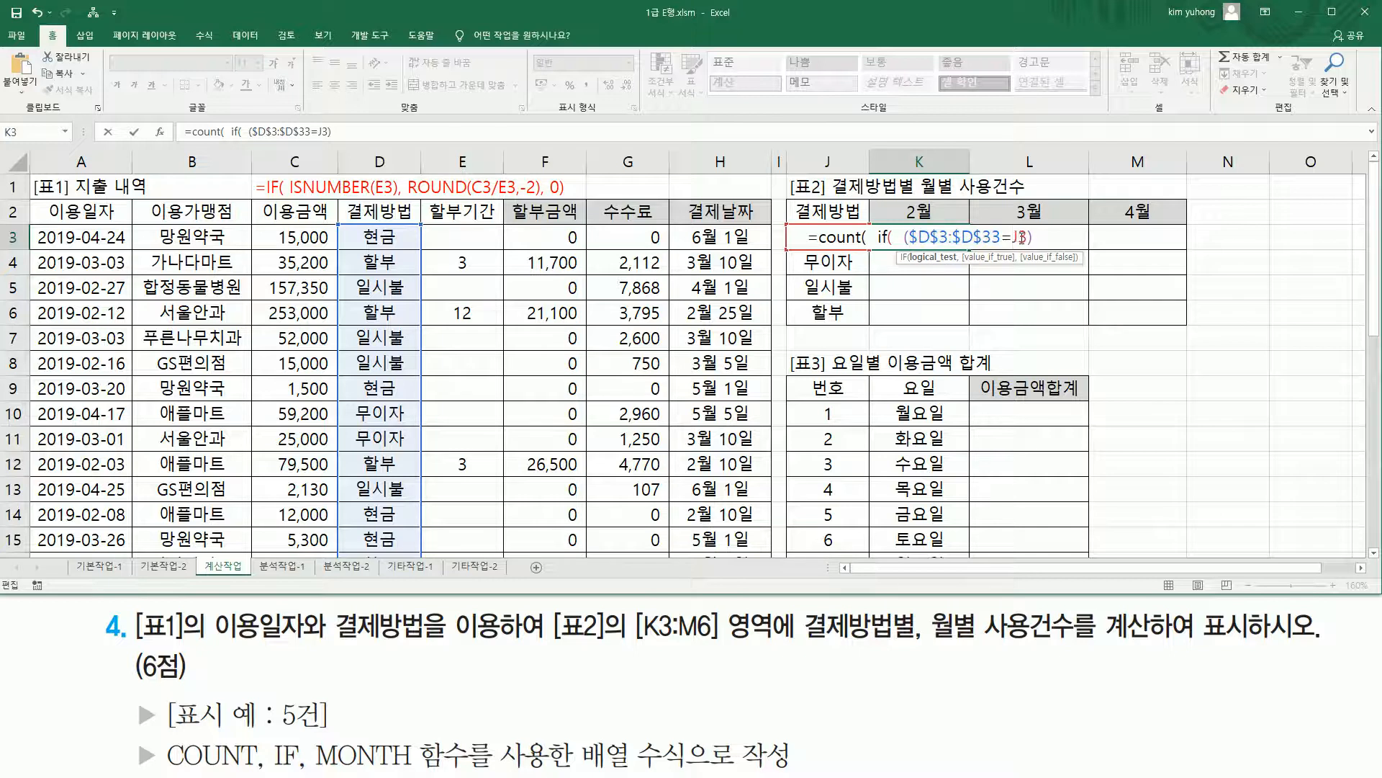
pyautogui.click(1043, 238)
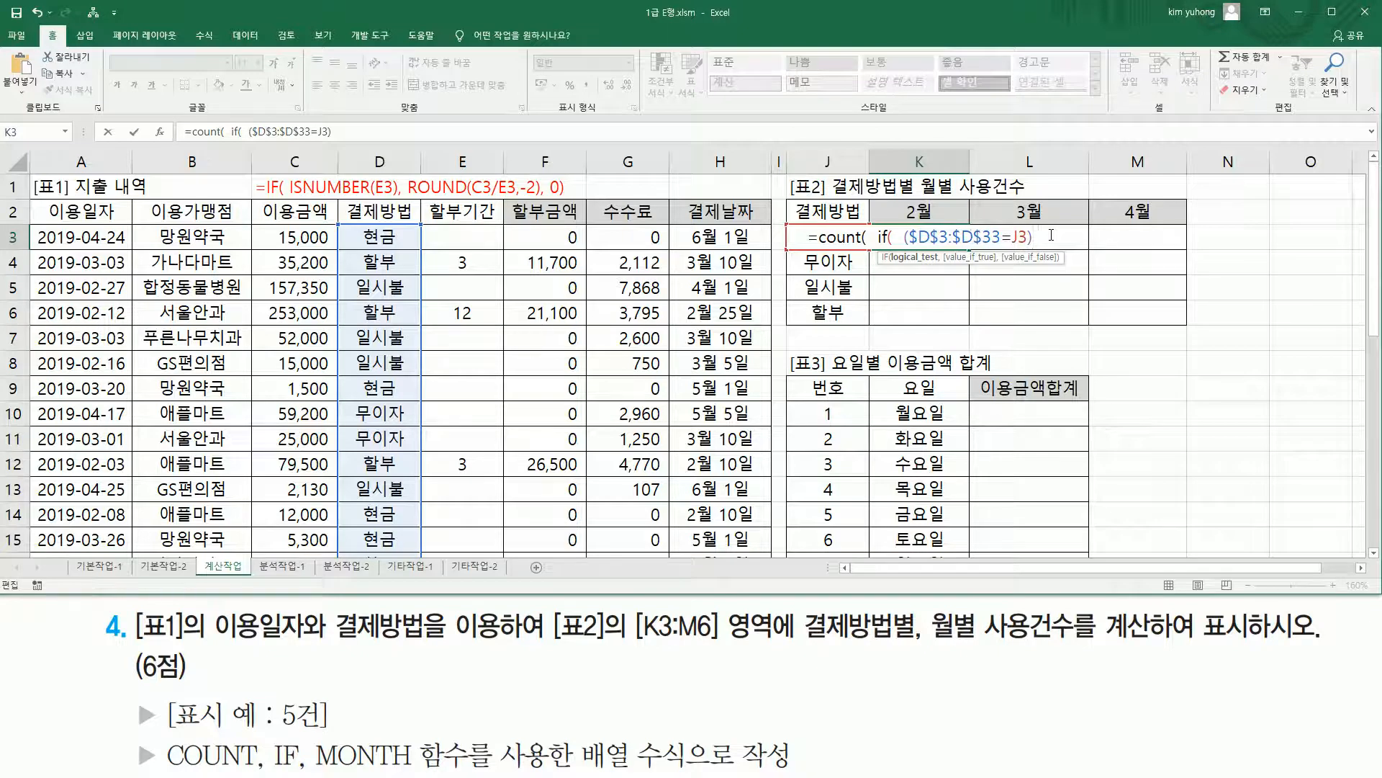
pyautogui.write('*')
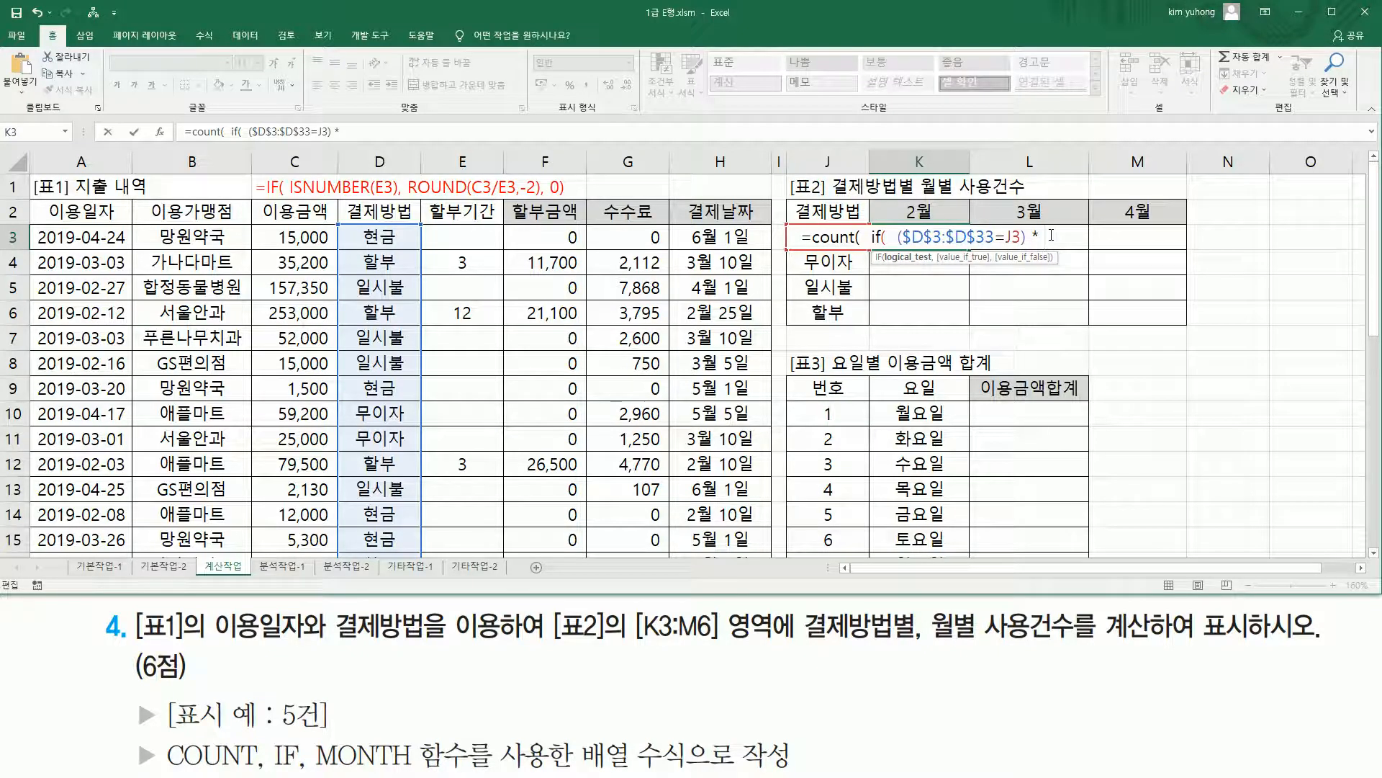
pyautogui.write(' (')
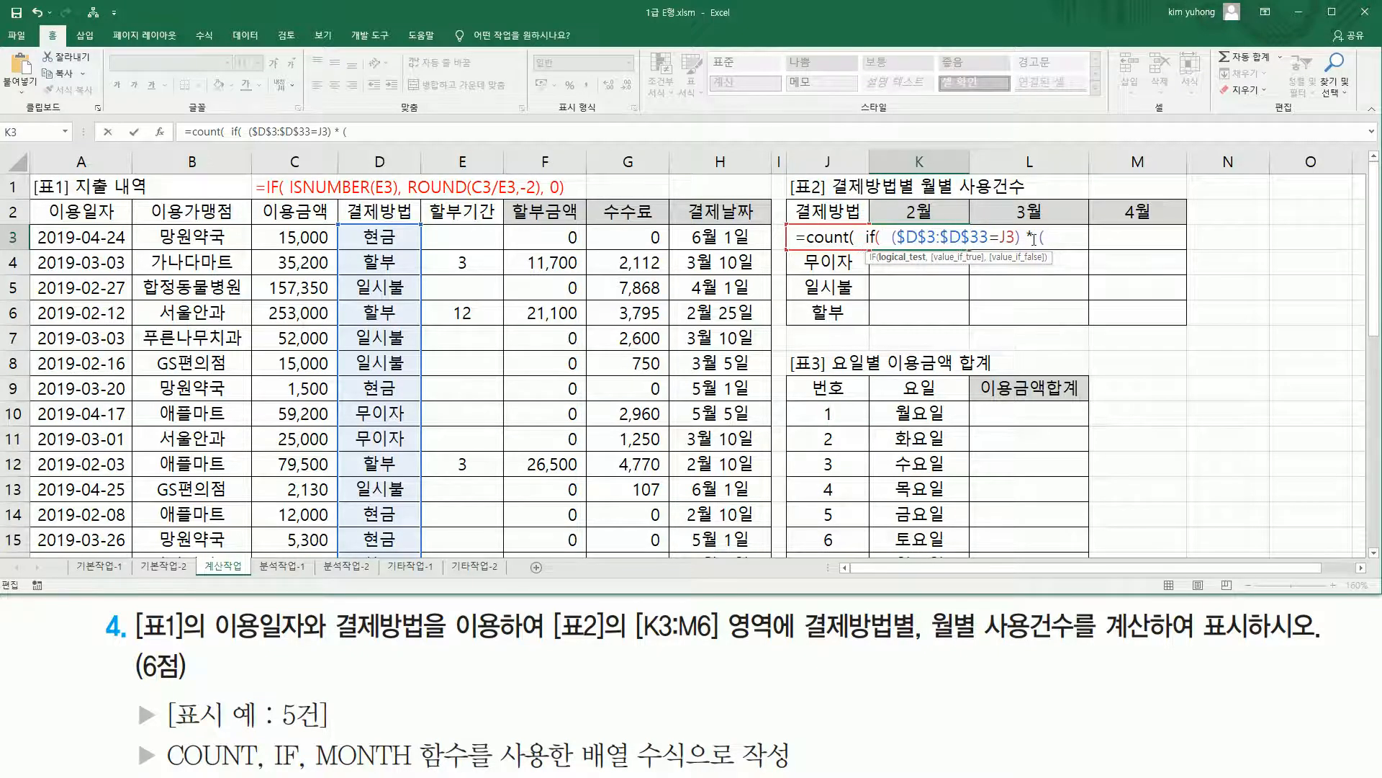
# Compare the month headings in K2:M2 with the full dates in the 이용일자 column of [표1]
pyautogui.hotkey('ctrl', '2')
pyautogui.moveTo(902, 199); pyautogui.dragTo(941, 226)
pyautogui.moveTo(1012, 202); pyautogui.dragTo(1046, 221)
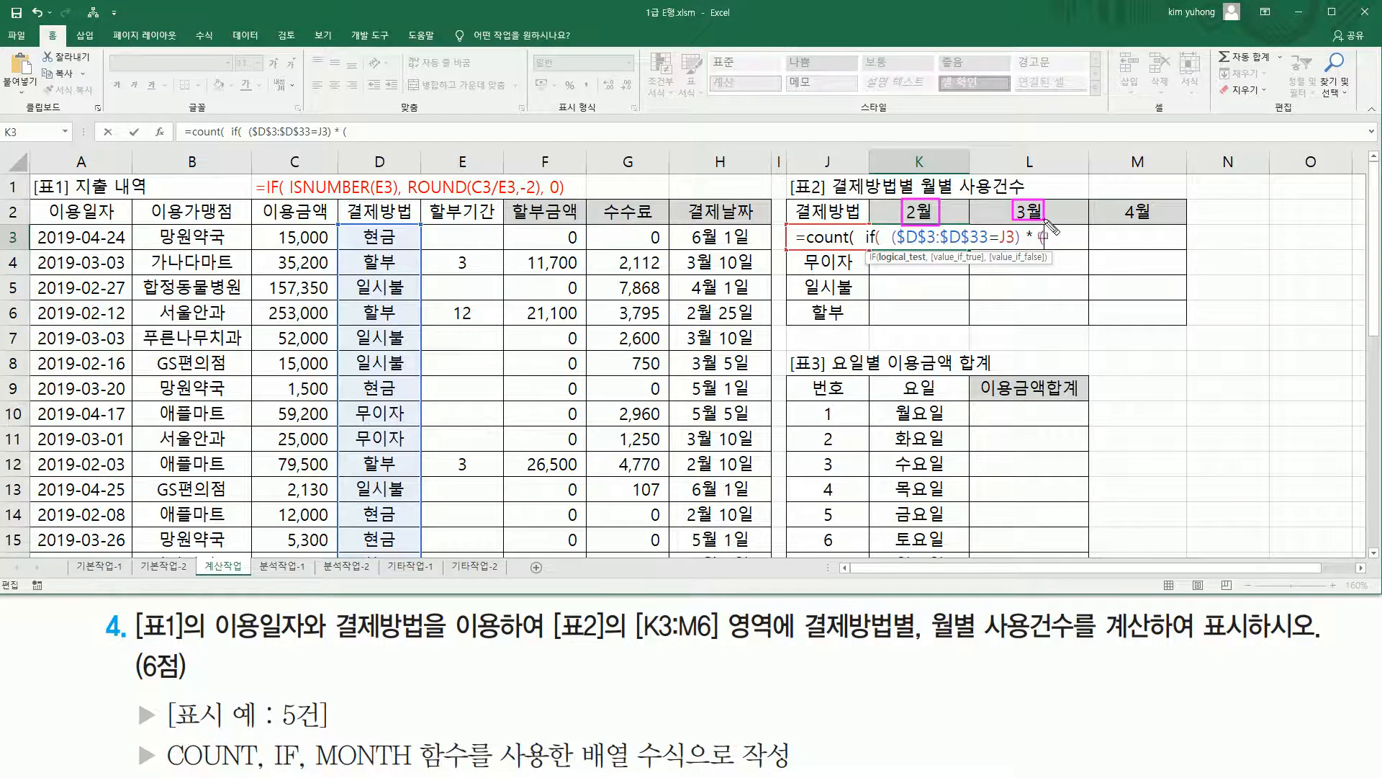
pyautogui.moveTo(1122, 201)
pyautogui.mouseDown()
pyautogui.moveTo(1175, 221)
pyautogui.moveTo(1162, 221)
pyautogui.mouseUp()
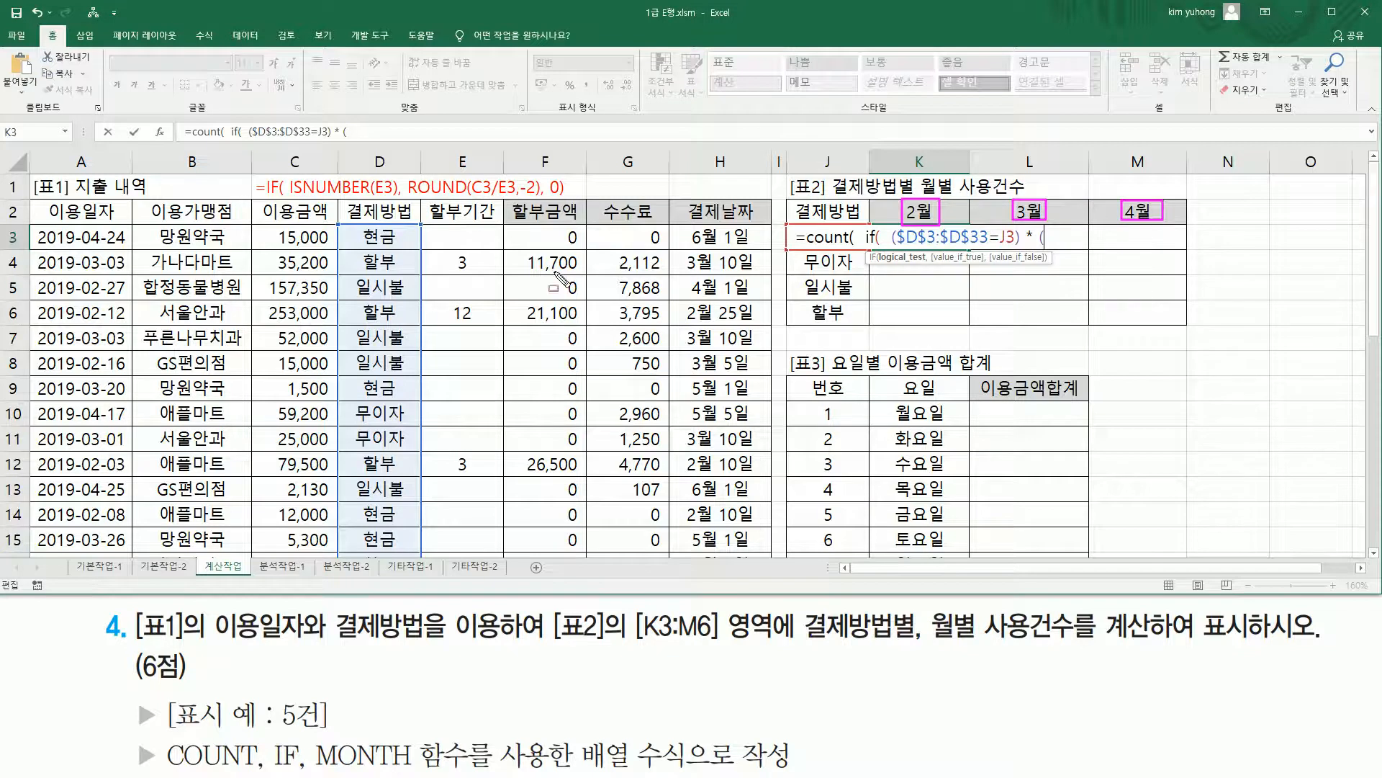
pyautogui.moveTo(34, 229)
pyautogui.mouseDown()
pyautogui.moveTo(115, 403)
pyautogui.moveTo(144, 551)
pyautogui.moveTo(130, 533)
pyautogui.mouseUp()
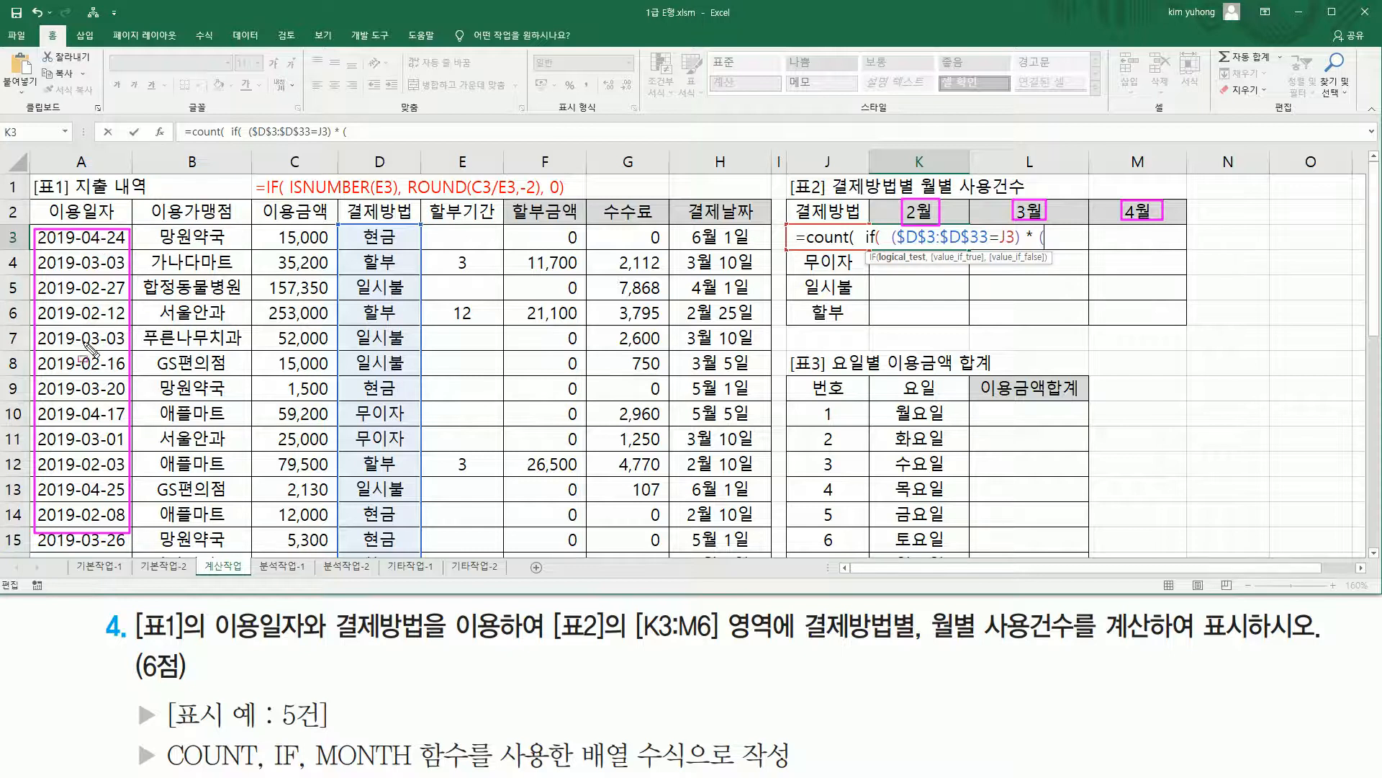
pyautogui.press('Escape')
# Start the second condition with MONTH over the 이용일자 dates, using the absolute range $A$3:$A$33
pyautogui.click(1056, 239)
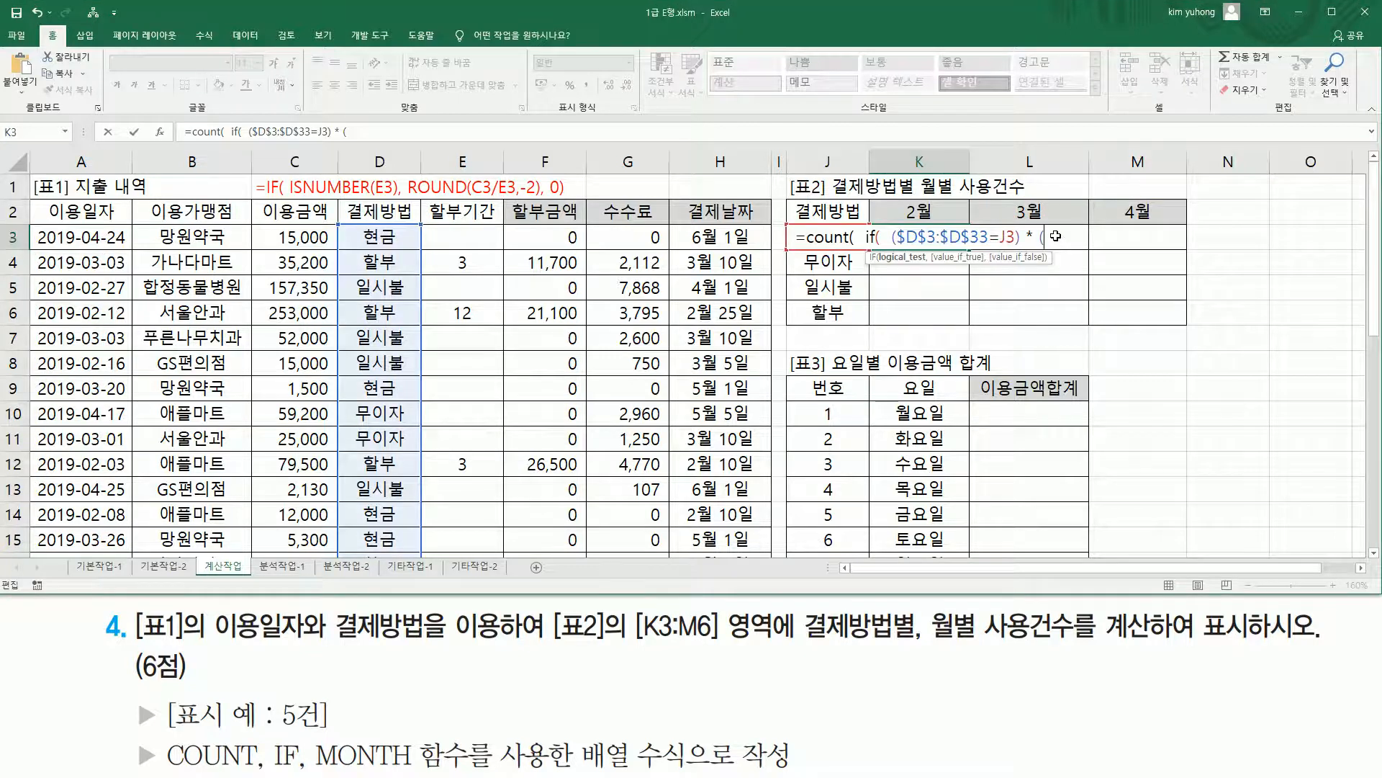
pyautogui.write('mon')
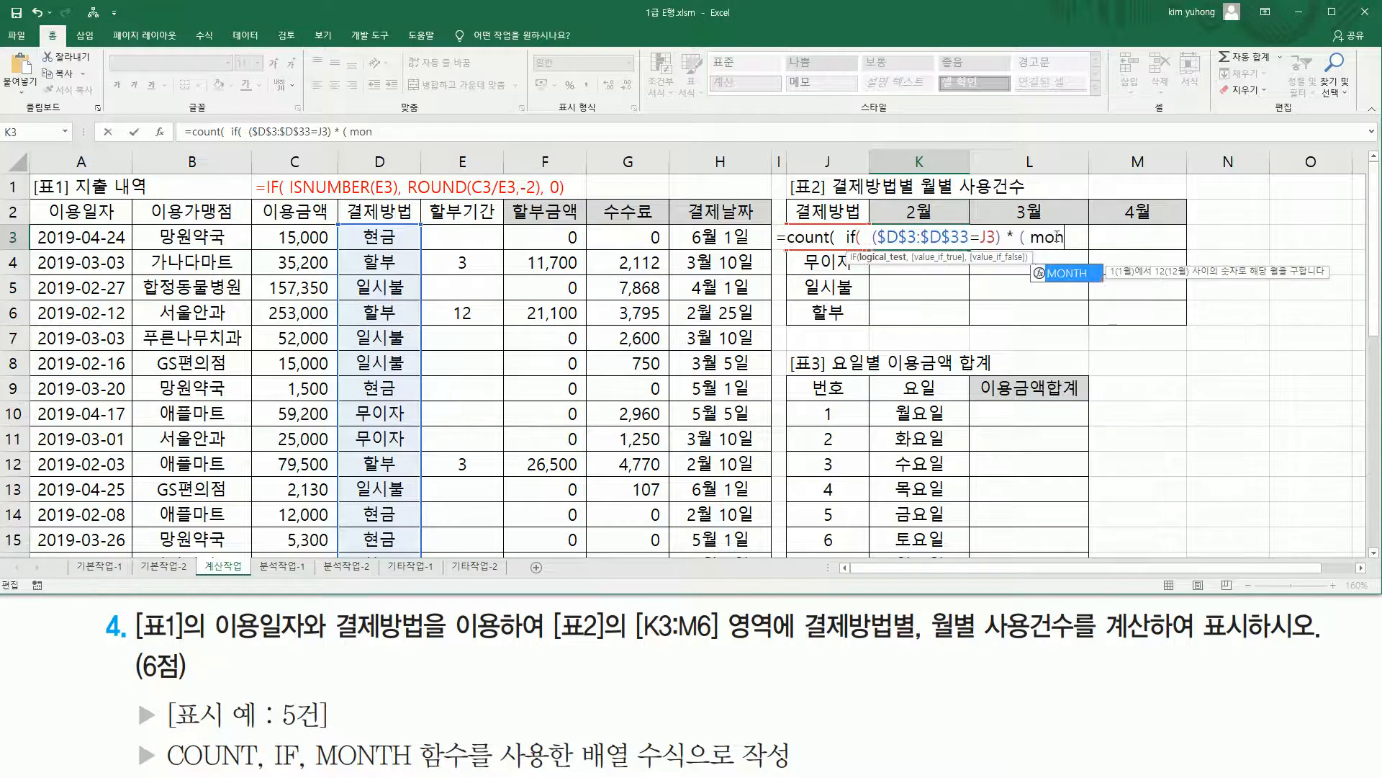
pyautogui.write('th(')
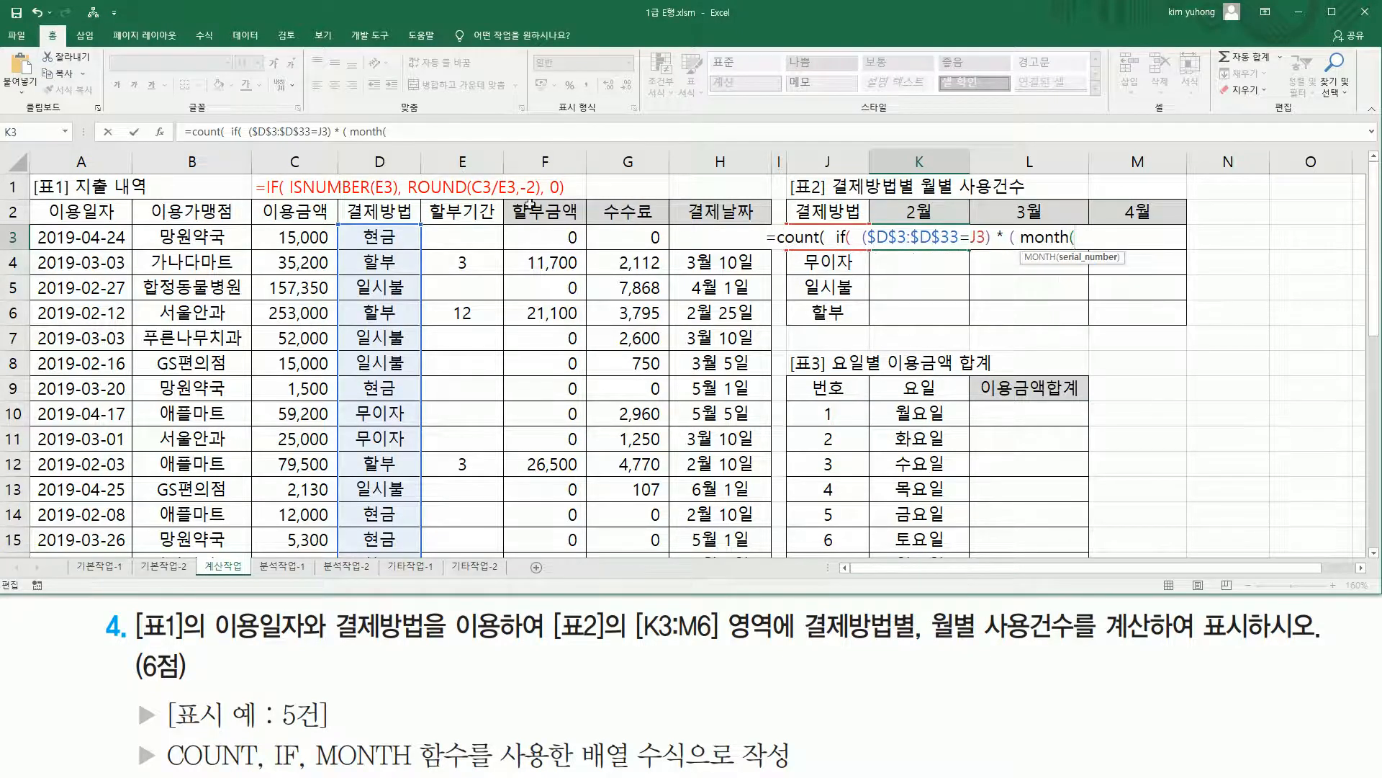
pyautogui.moveTo(108, 239); pyautogui.dragTo(105, 514)
pyautogui.hotkey('ctrl', 'BackSpace')
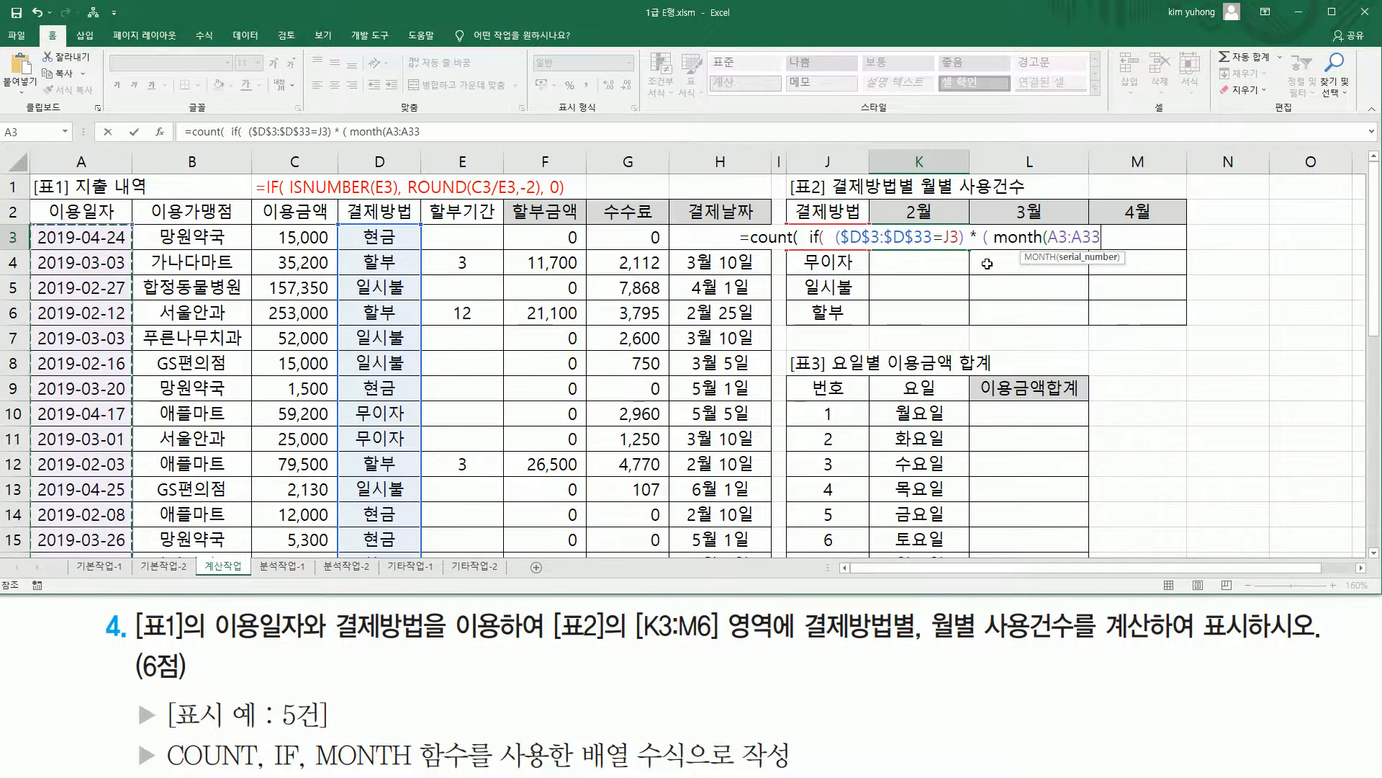
pyautogui.write(')')
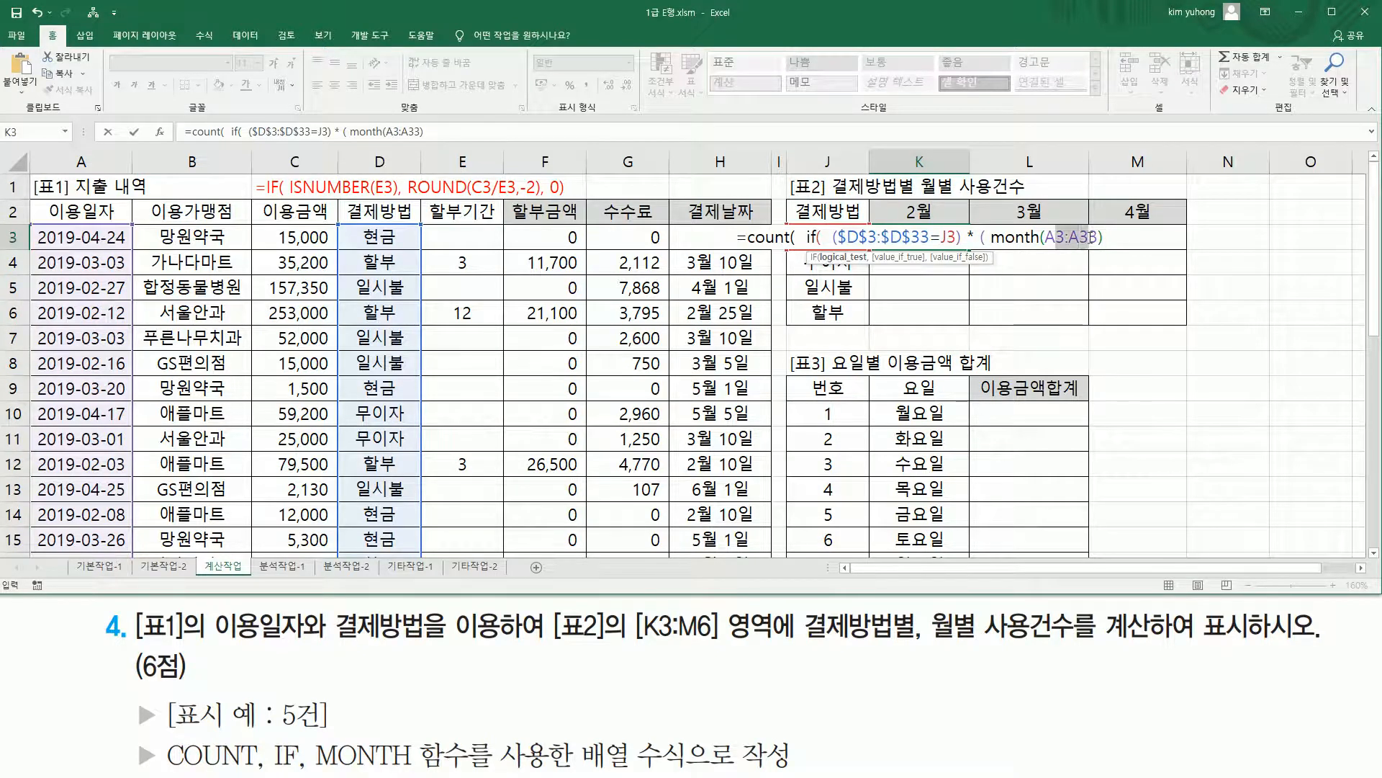
pyautogui.click(1054, 237)
pyautogui.press('F4')
pyautogui.click(1144, 240)
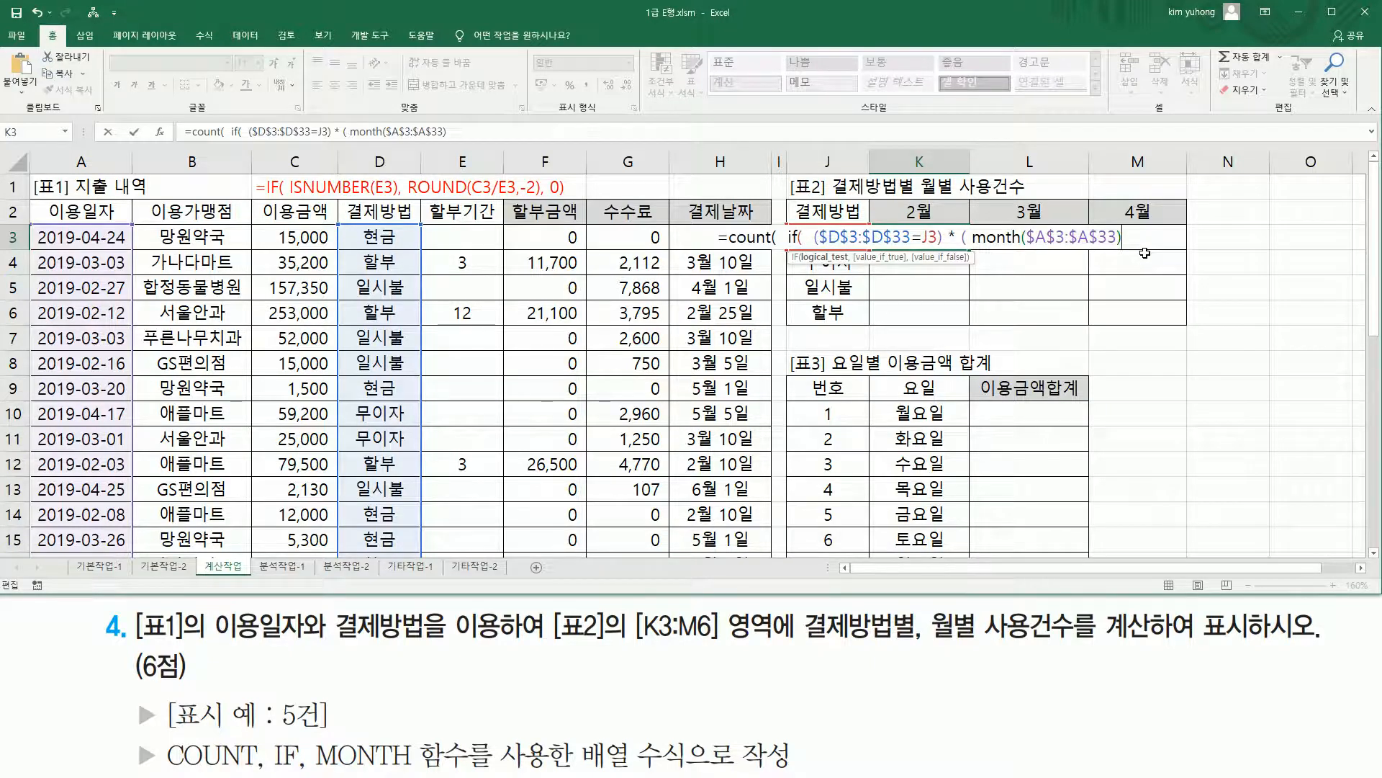
# Compare the MONTH result with K2, return 1 when both conditions hold, and close the IF and COUNT functions
pyautogui.write('=')
pyautogui.click(919, 208)
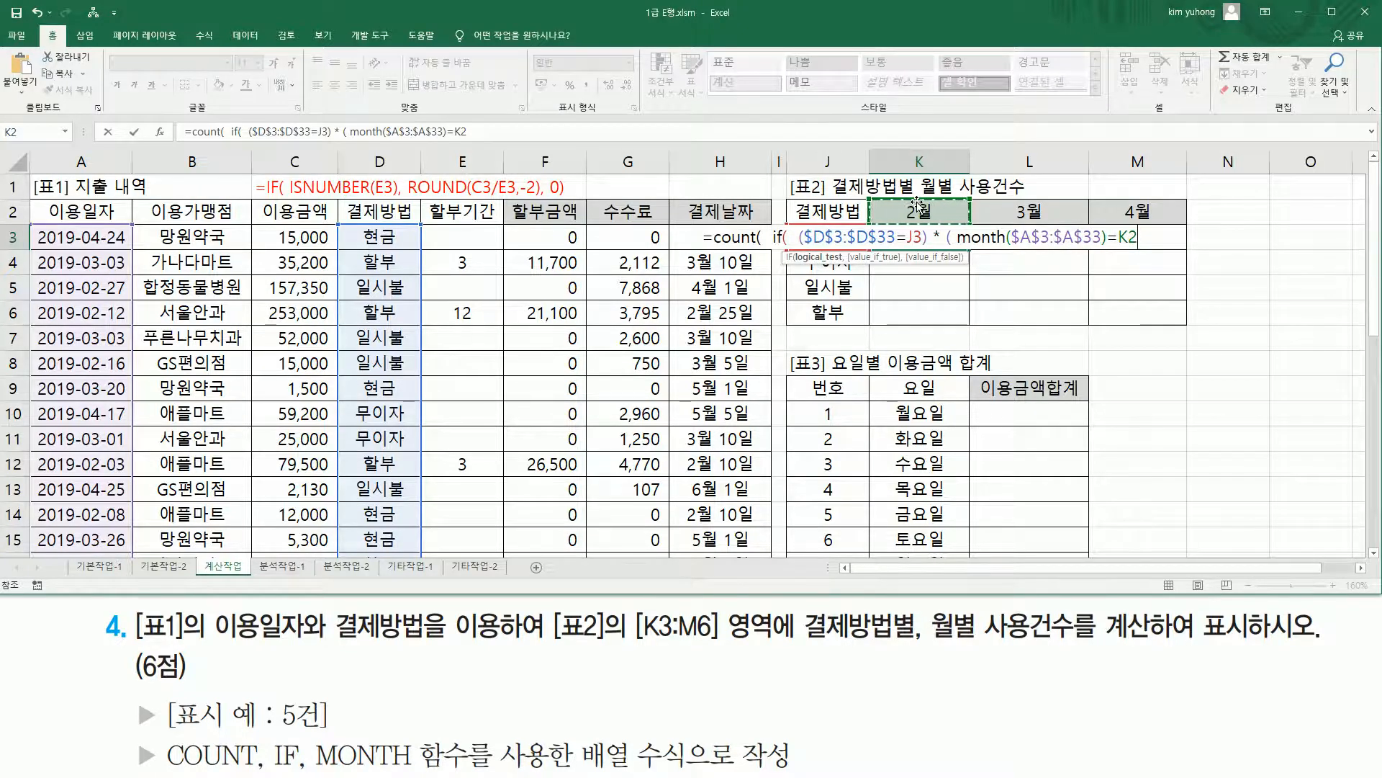
pyautogui.write(')')
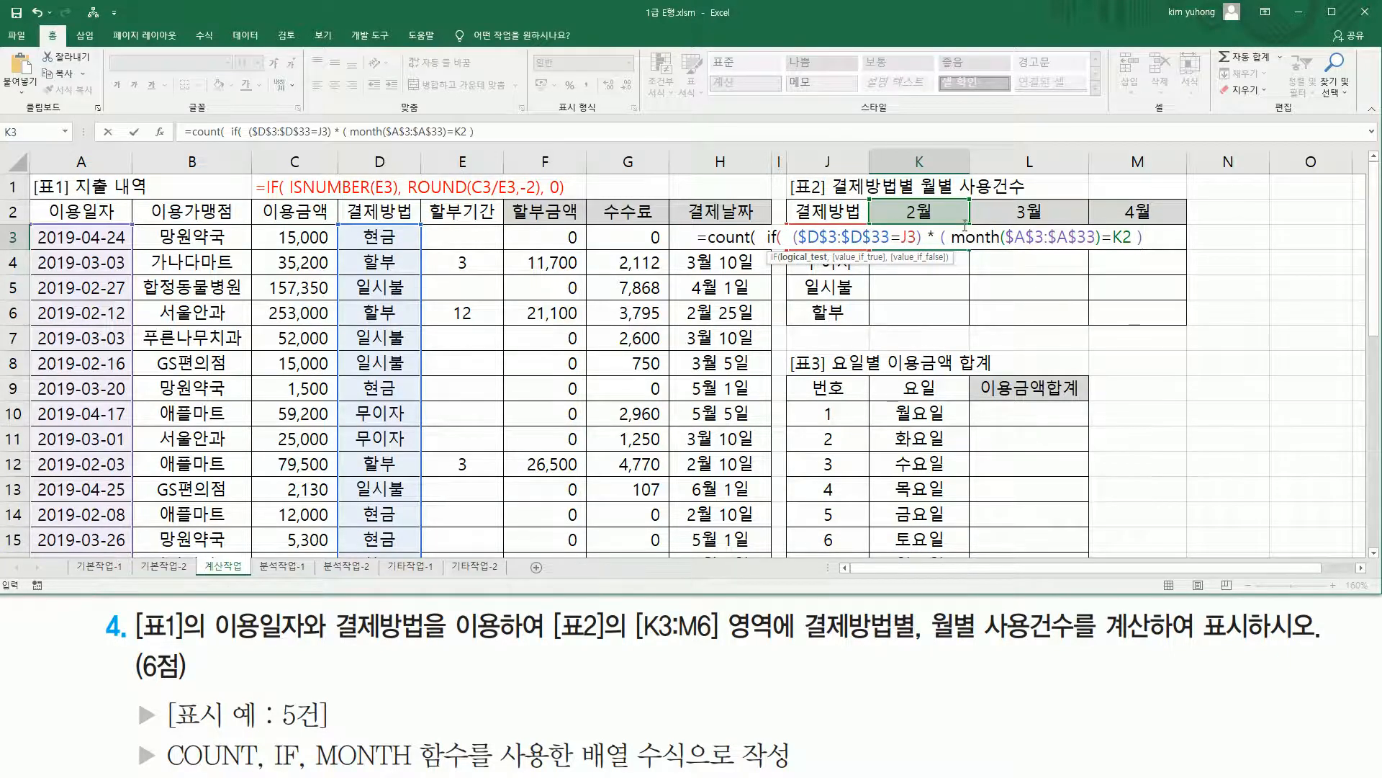
pyautogui.write(',')
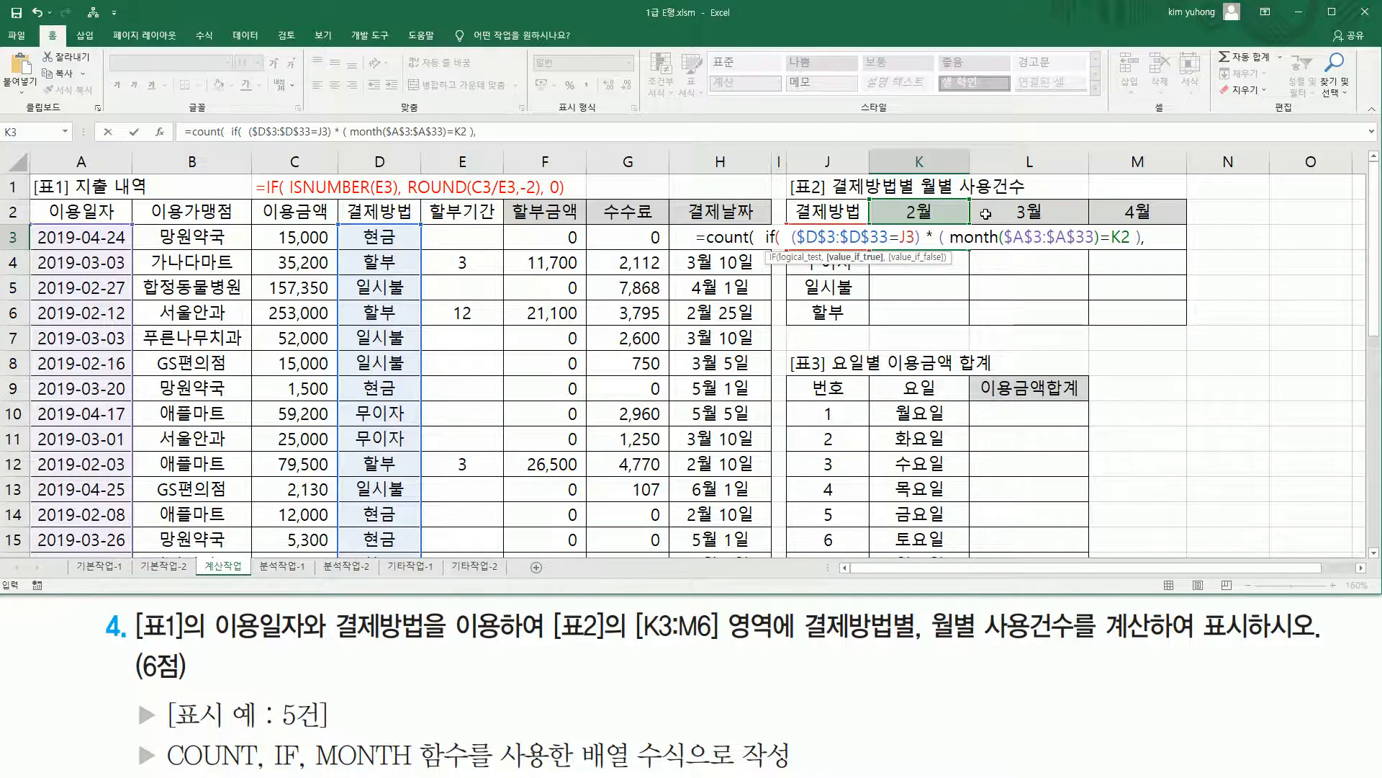
pyautogui.write(' 1')
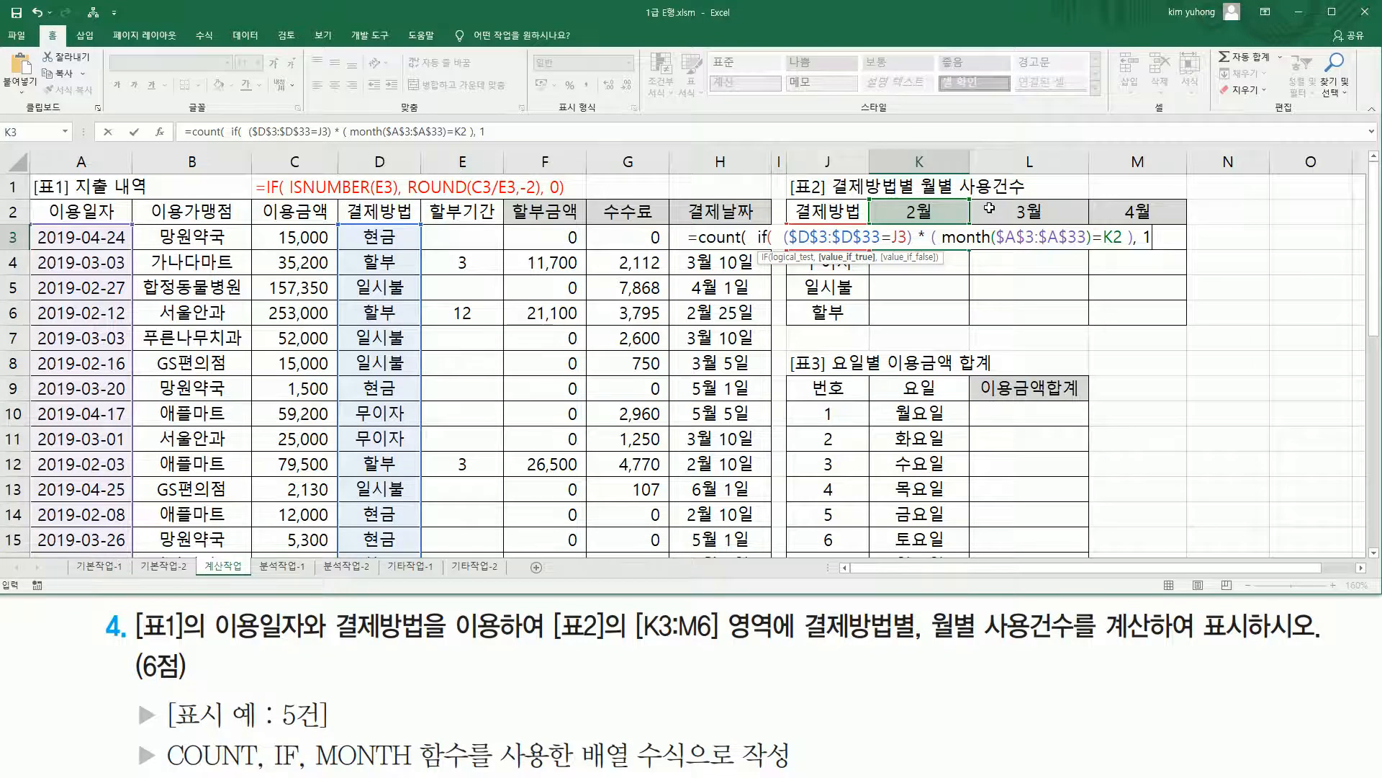
pyautogui.write(')')
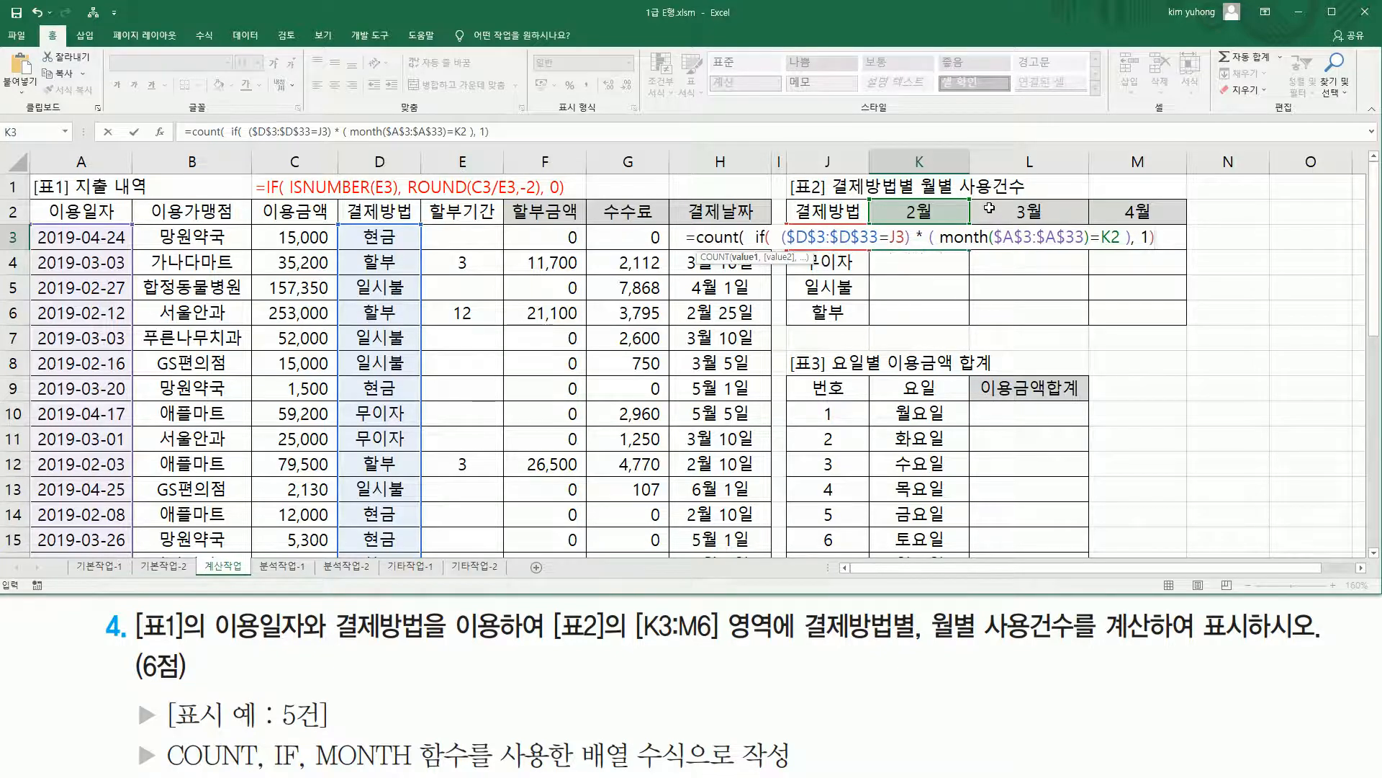
pyautogui.write(' )')
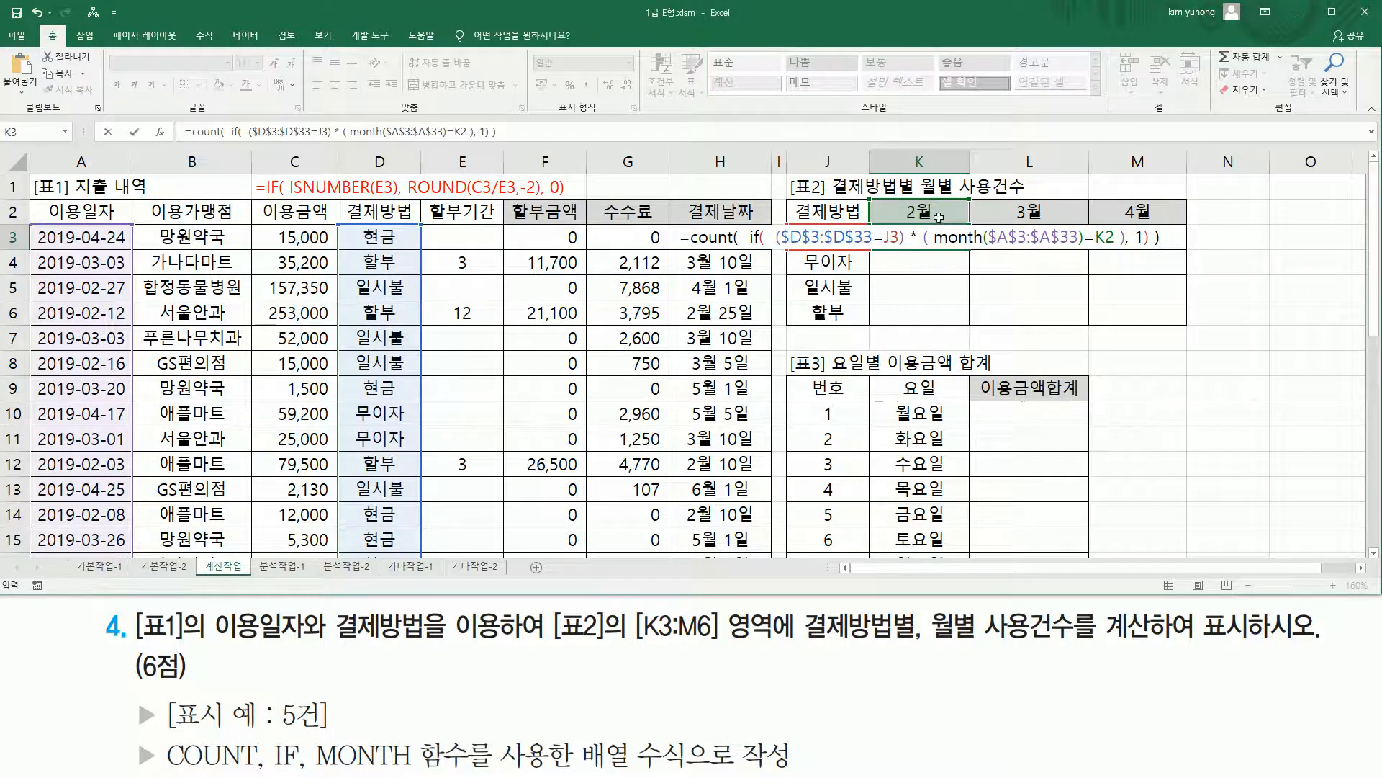
# Review the combined conditions and the value 1 that COUNT counts, and enter the K3 formula as an array formula
pyautogui.moveTo(777, 241); pyautogui.dragTo(1139, 245)
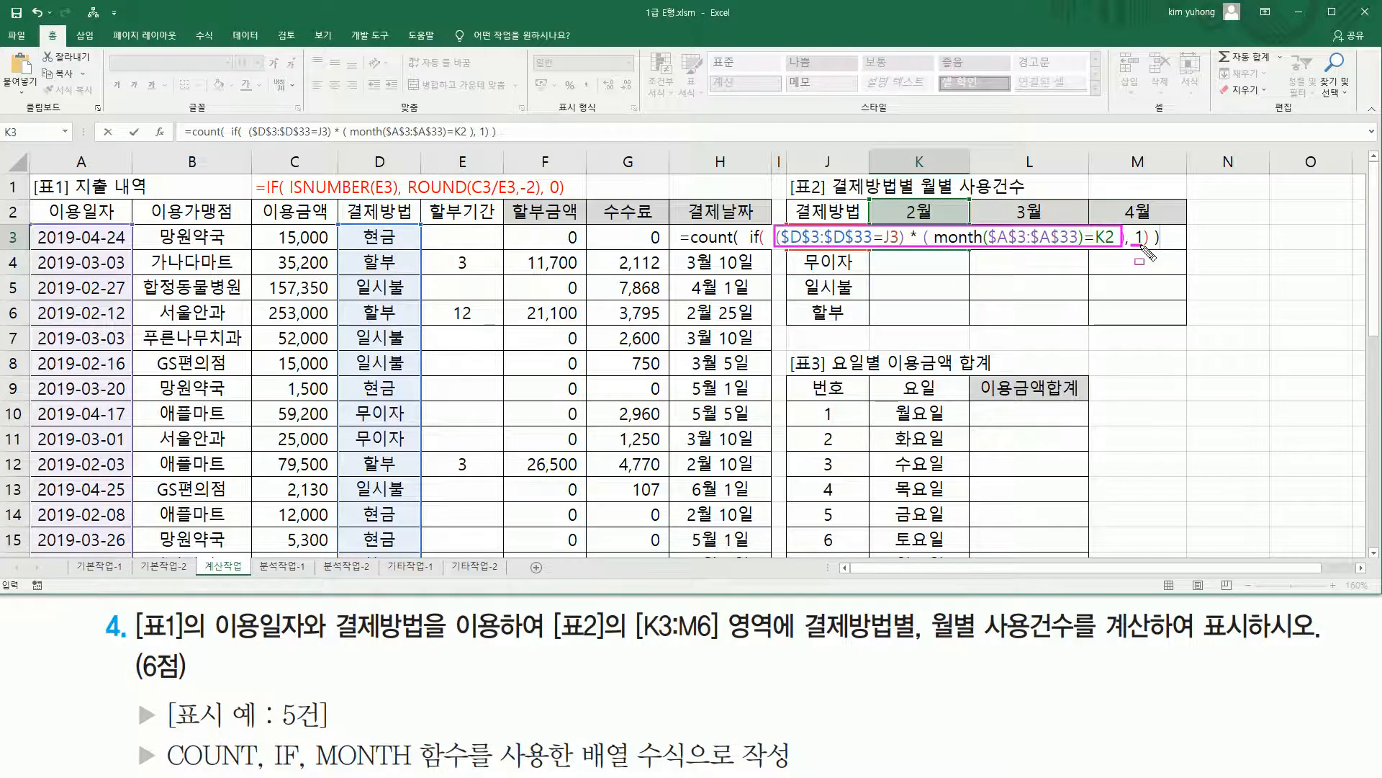
pyautogui.moveTo(680, 247); pyautogui.dragTo(731, 247)
pyautogui.moveTo(1131, 229); pyautogui.dragTo(1152, 256)
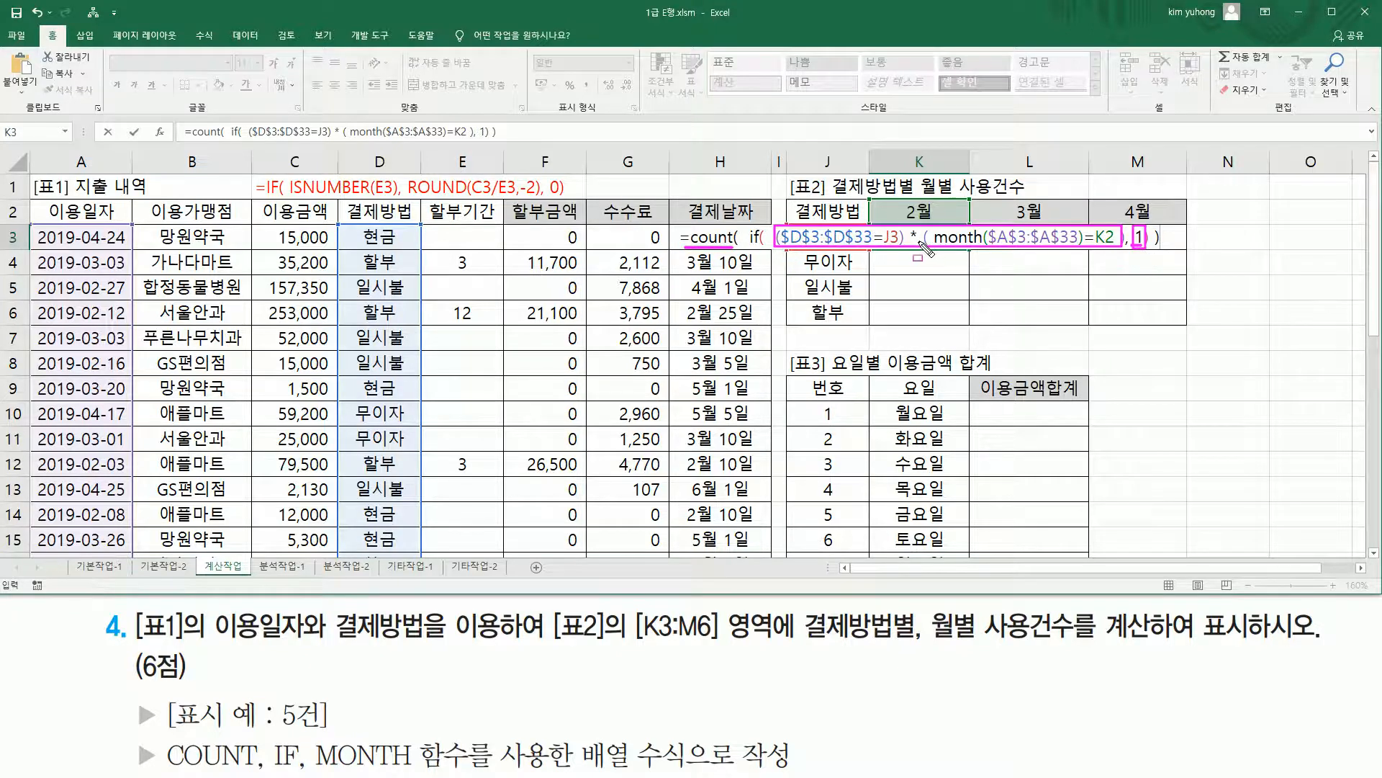
pyautogui.press('Escape')
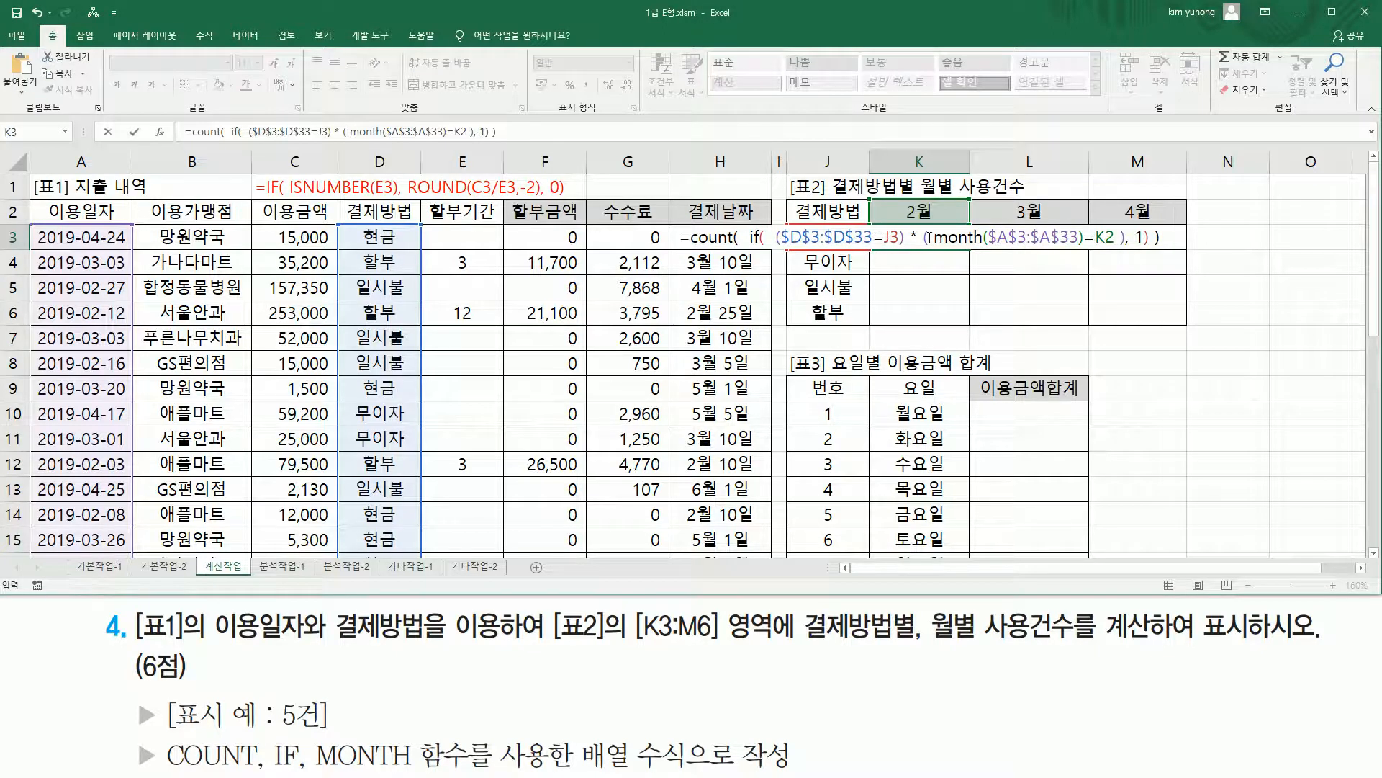
pyautogui.hotkey('ctrl', 'shift', 'Return')
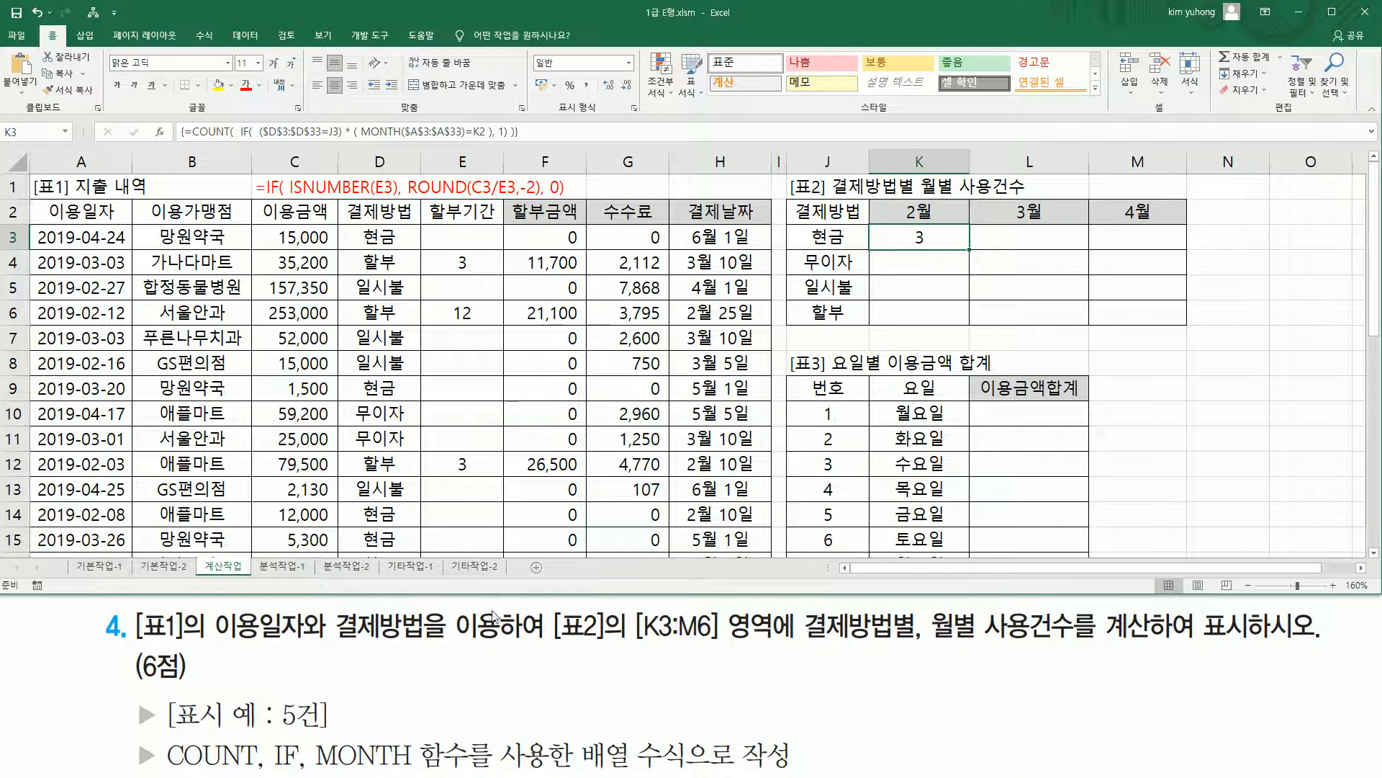
pyautogui.moveTo(285, 729); pyautogui.dragTo(324, 729)
pyautogui.press('Escape')
pyautogui.doubleClick(939, 238)
pyautogui.click(1191, 241)
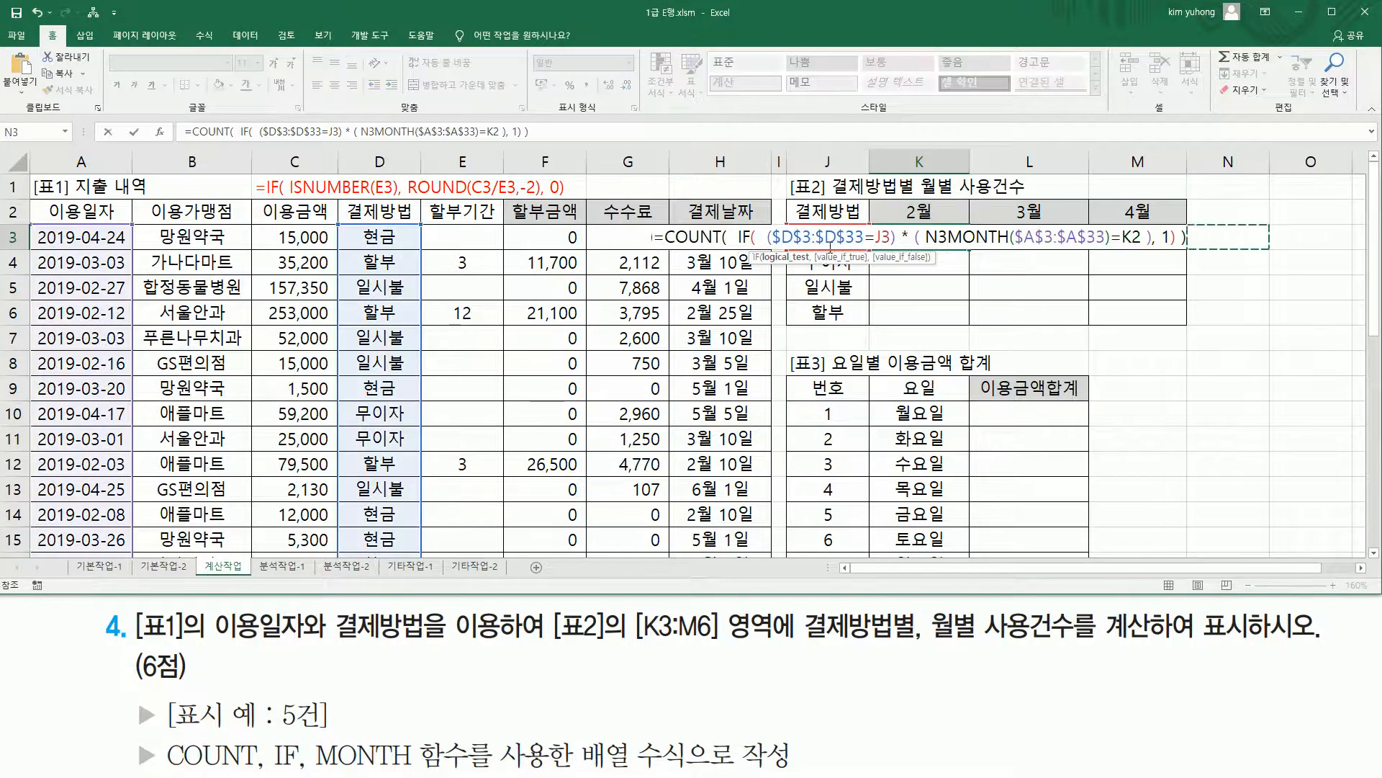
pyautogui.press('BackSpace')
pyautogui.press('BackSpace')
pyautogui.hotkey('ctrl', 'shift', 'Return')
# Append &"건" to the end of the K3 formula and re-enter it as an array formula
pyautogui.doubleClick(894, 229)
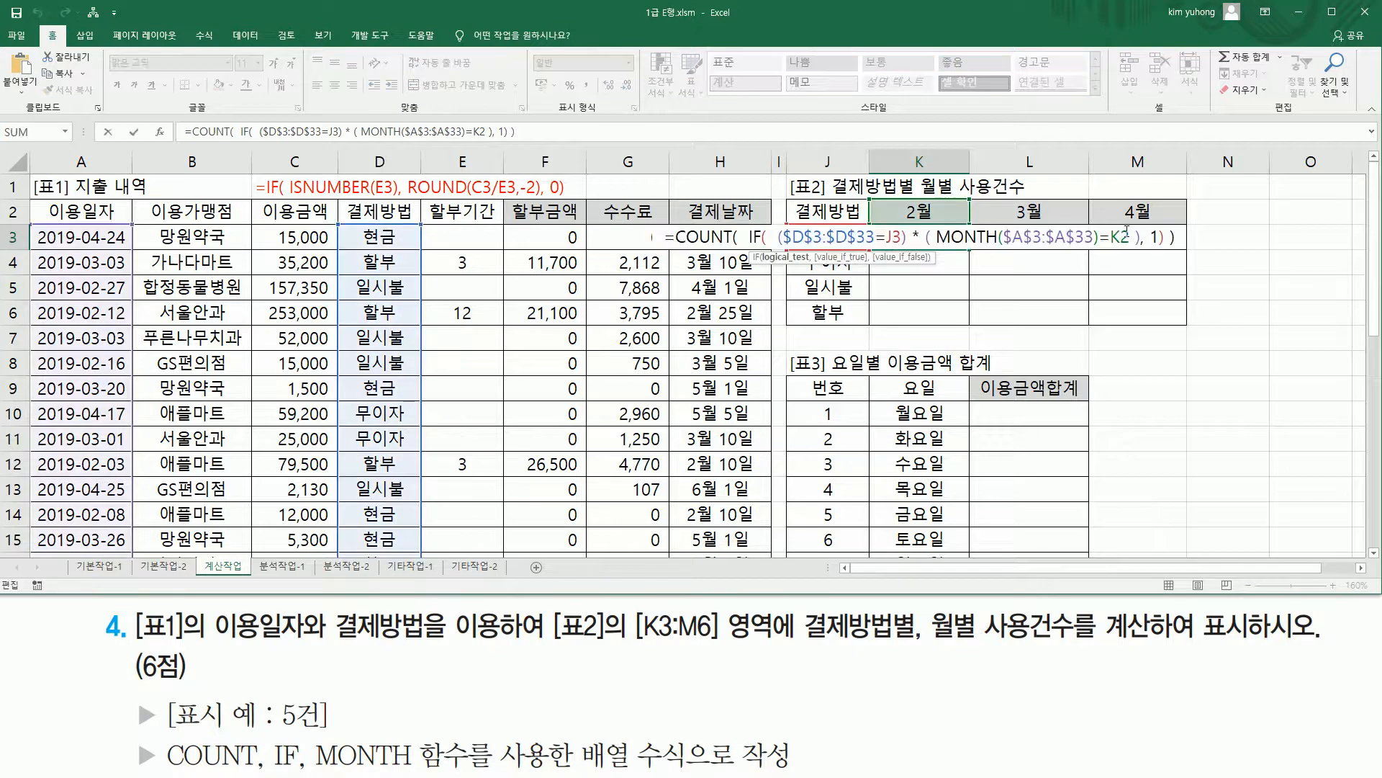
pyautogui.press('End')
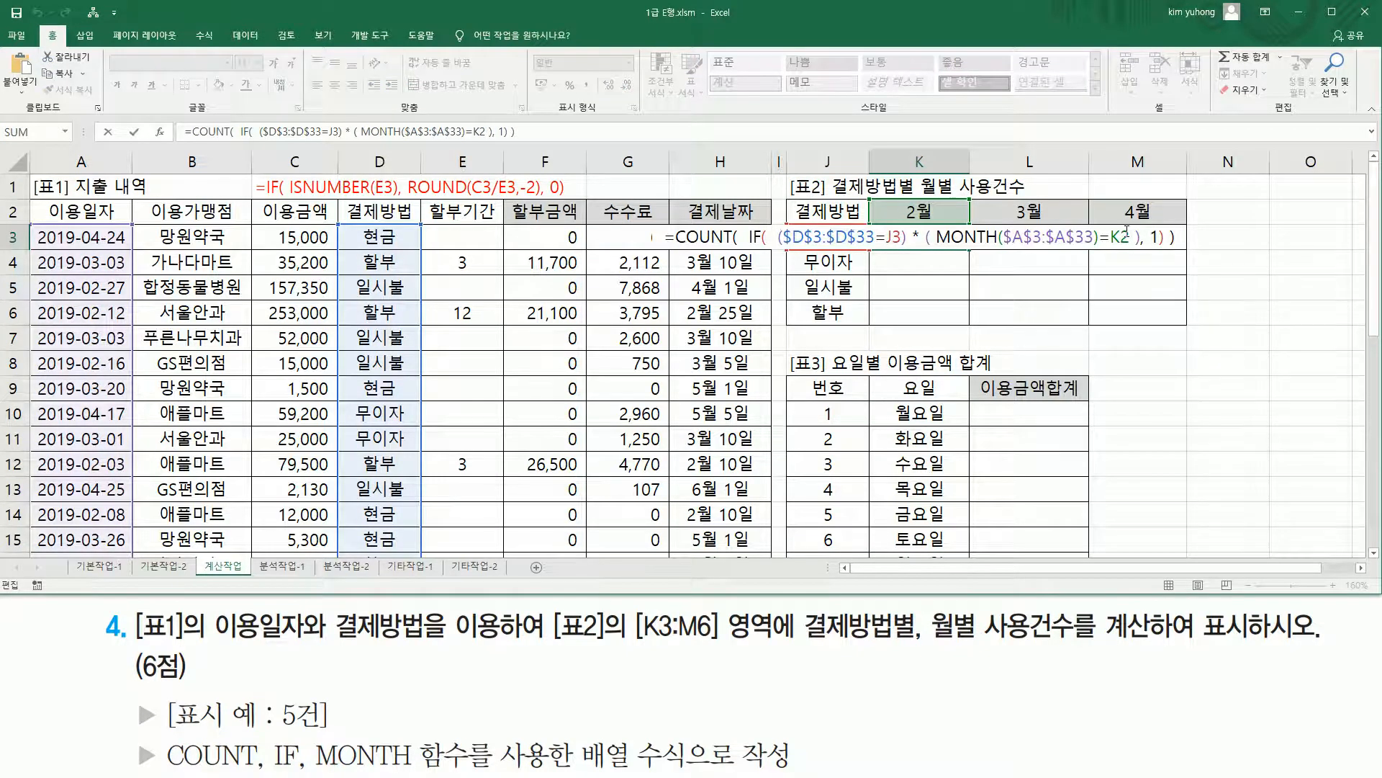
pyautogui.write('&"')
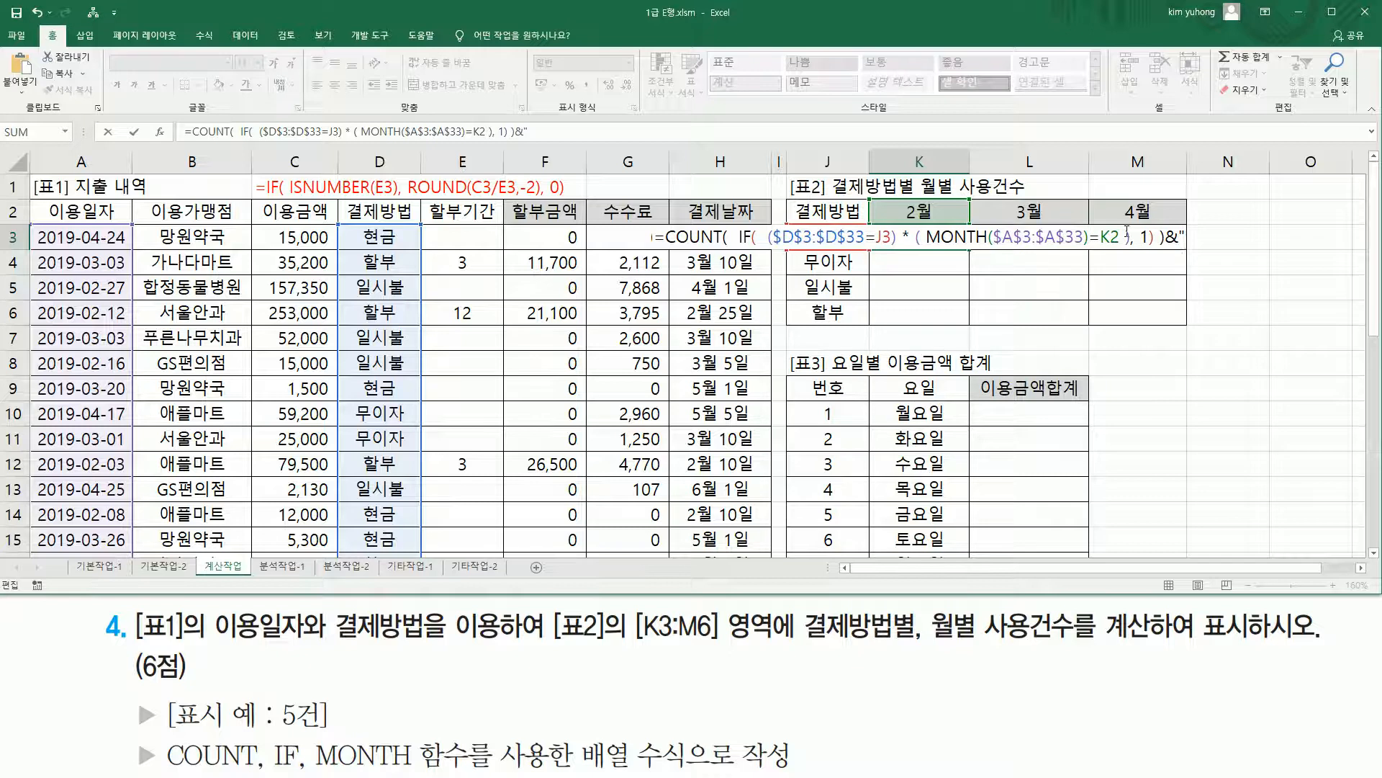
pyautogui.write('거')
pyautogui.write('"')
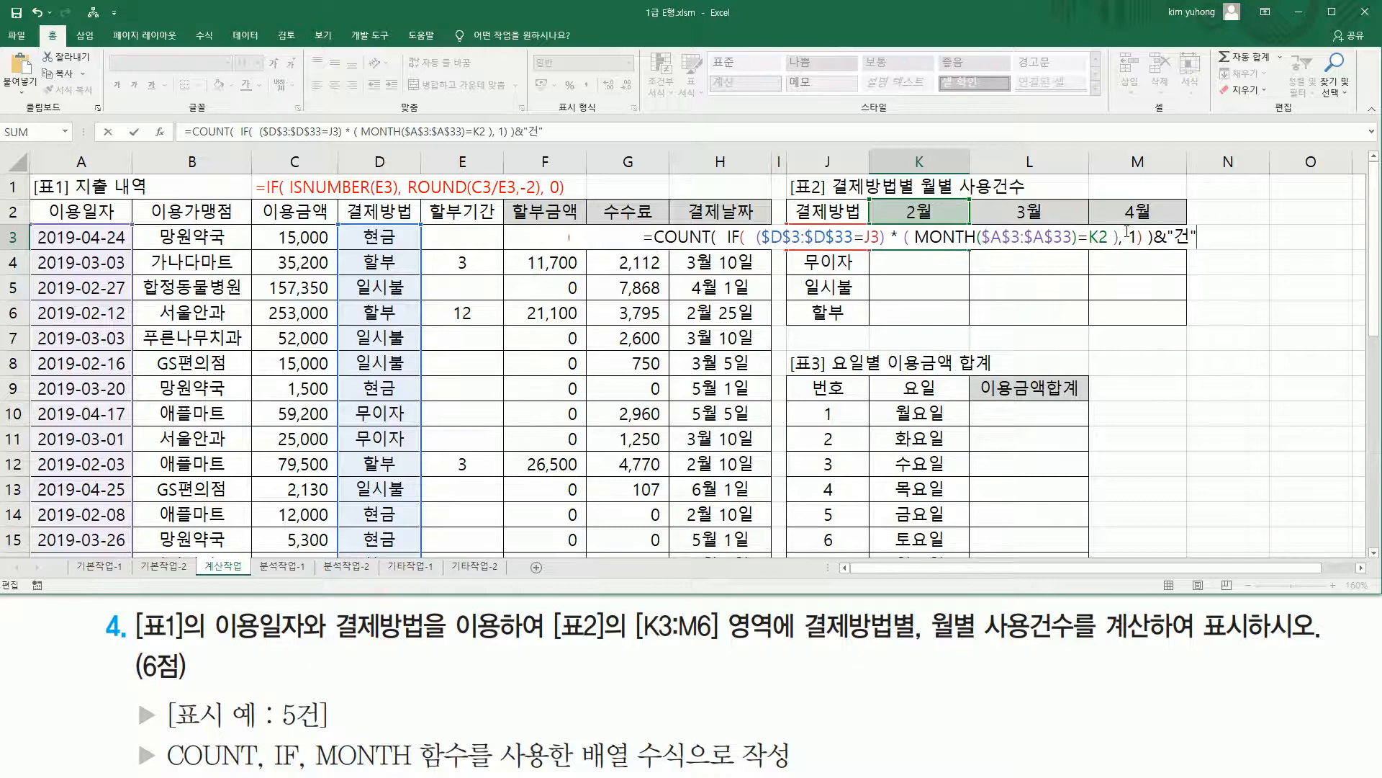
pyautogui.moveTo(1150, 238); pyautogui.dragTo(1202, 239)
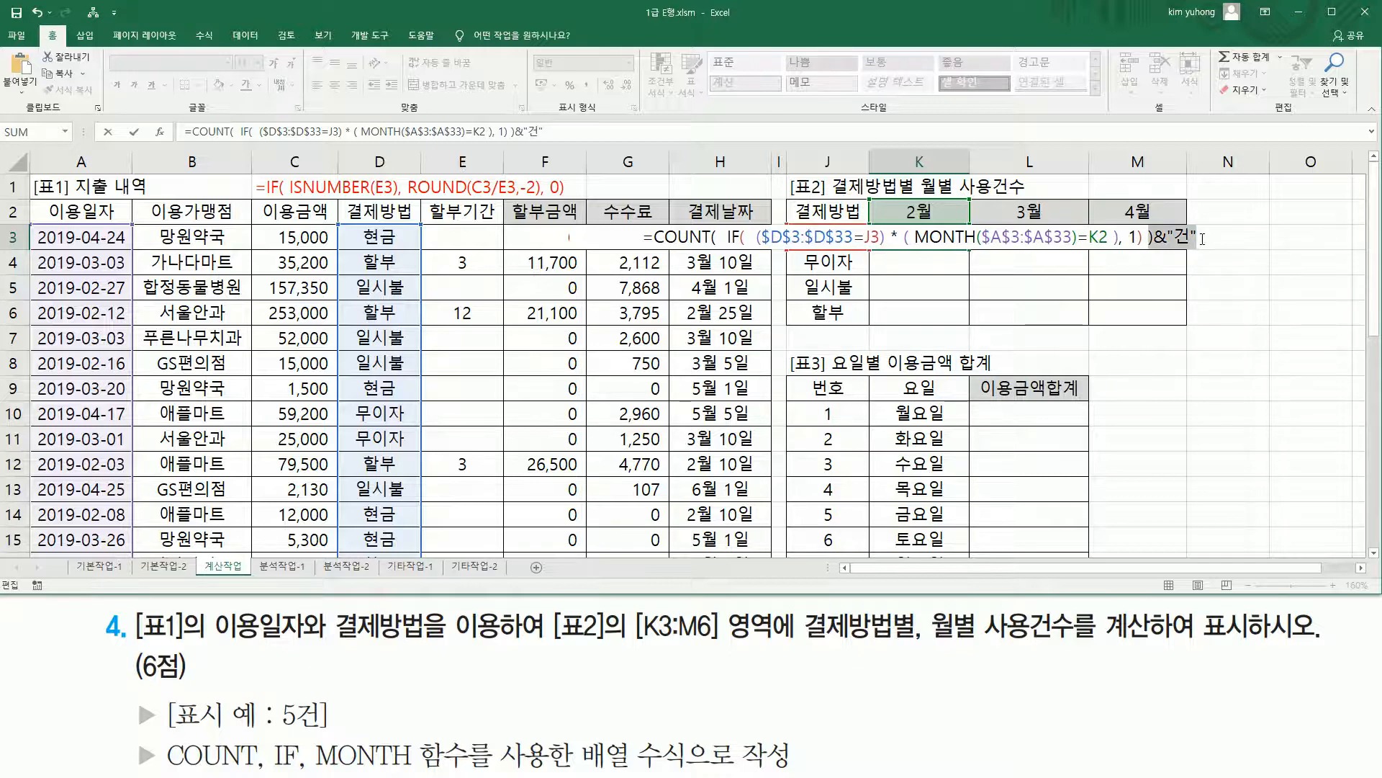
pyautogui.click(1188, 238)
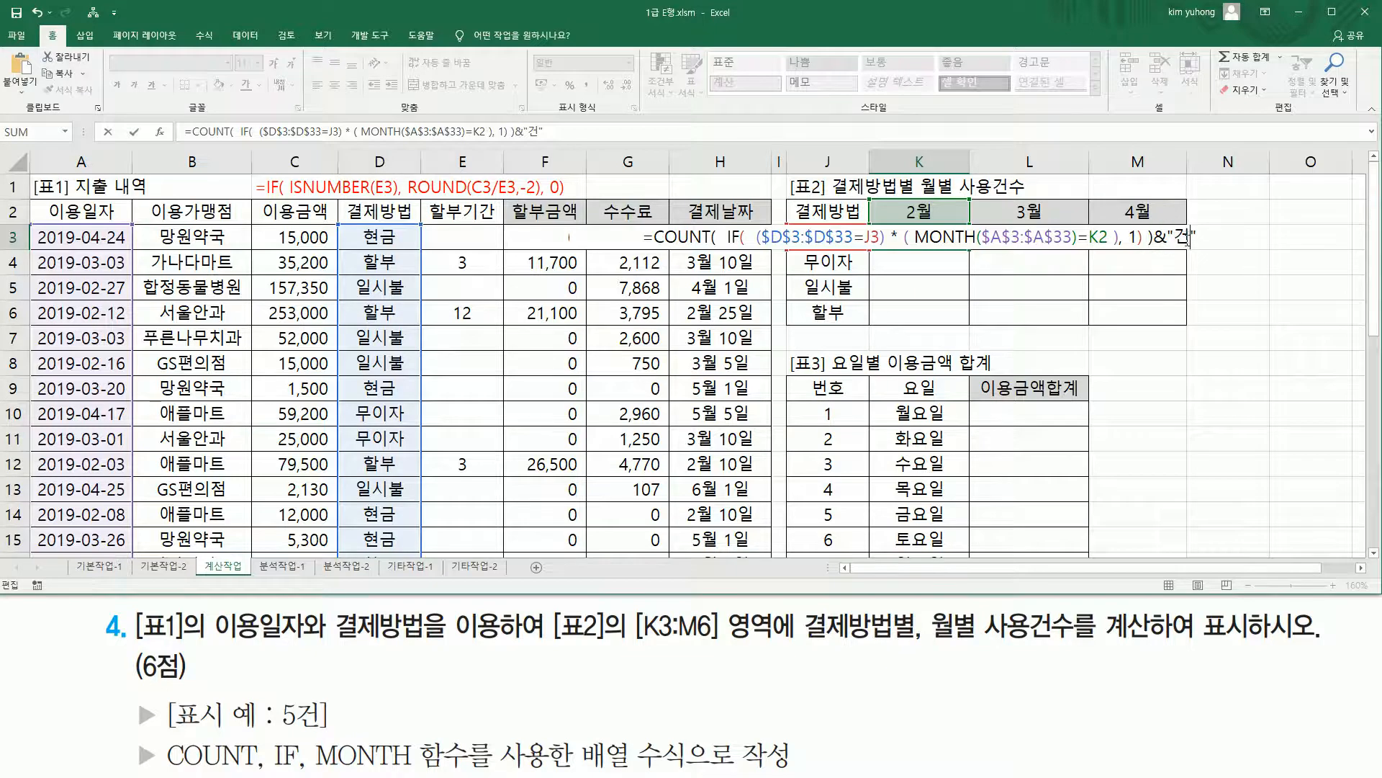
pyautogui.hotkey('ctrl', 'shift', 'Return')
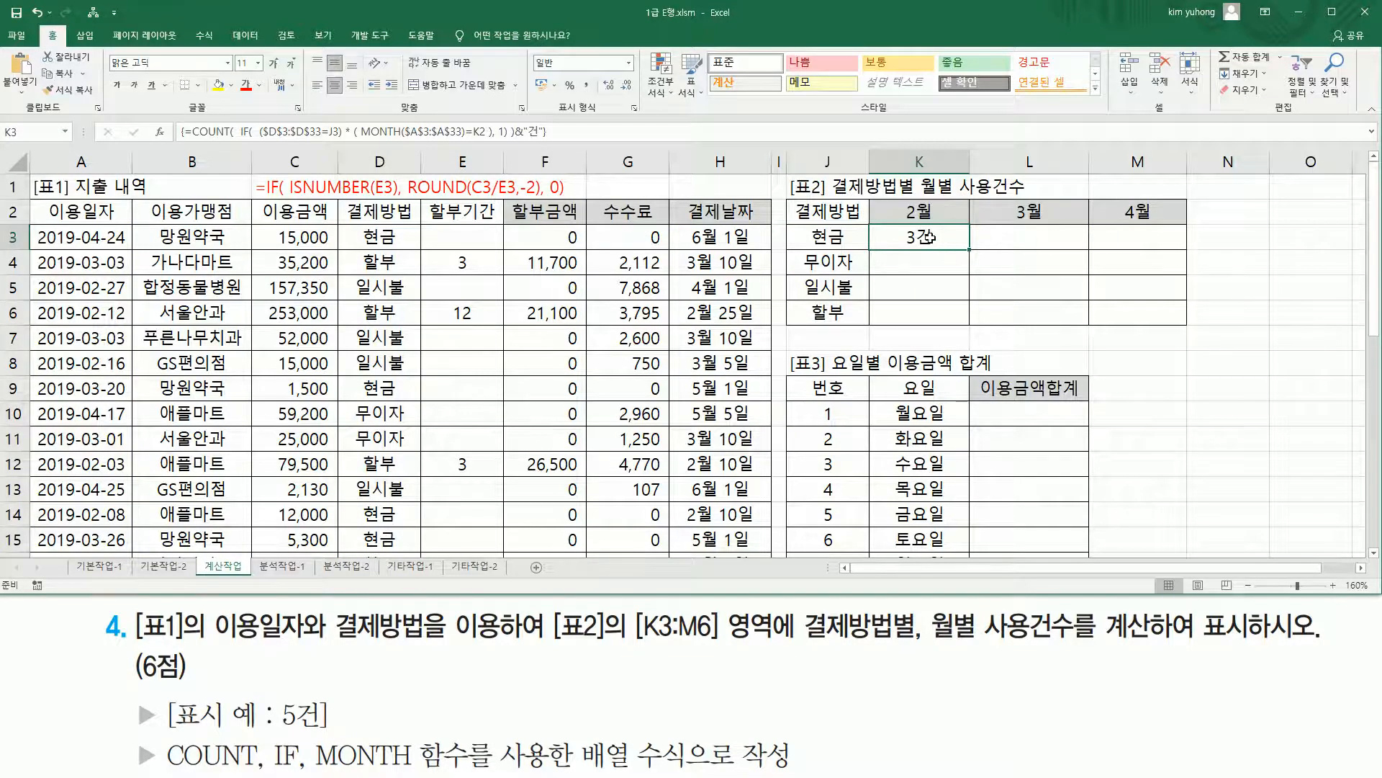
# Examine how the J3 reference in the K3 formula has to change when copied down the 2월 column
pyautogui.doubleClick(929, 237)
pyautogui.doubleClick(871, 238)
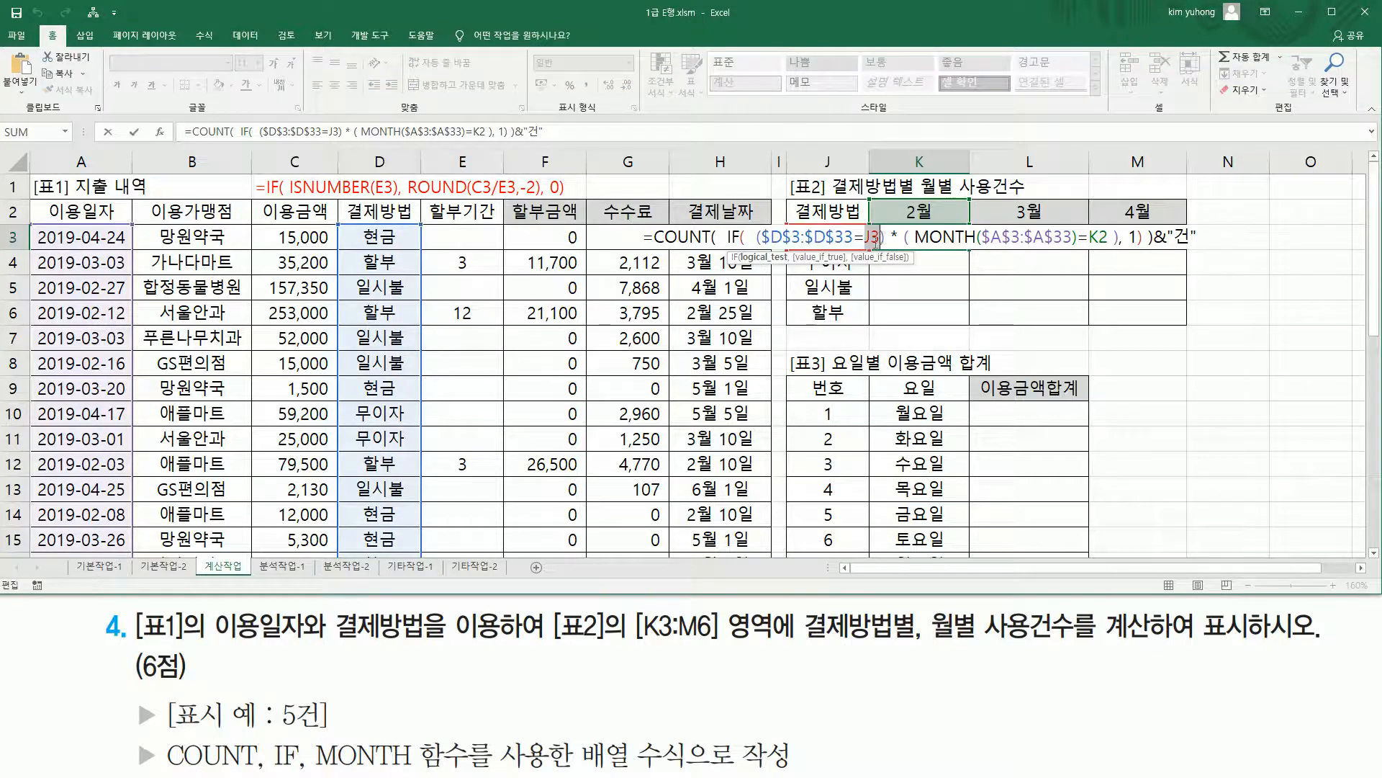
pyautogui.press('Escape')
pyautogui.hotkey('ctrl', '2')
pyautogui.moveTo(807, 227); pyautogui.dragTo(850, 247)
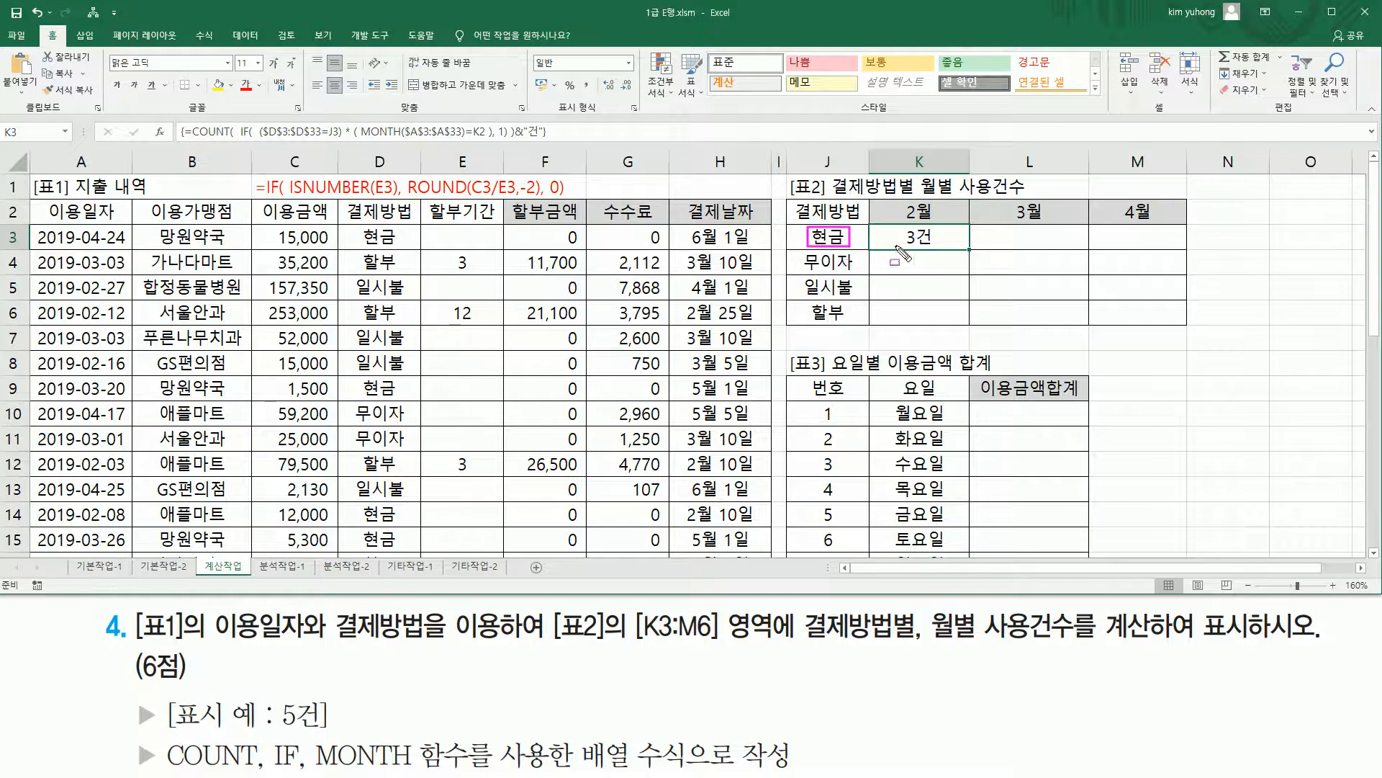
pyautogui.moveTo(938, 234); pyautogui.dragTo(938, 321)
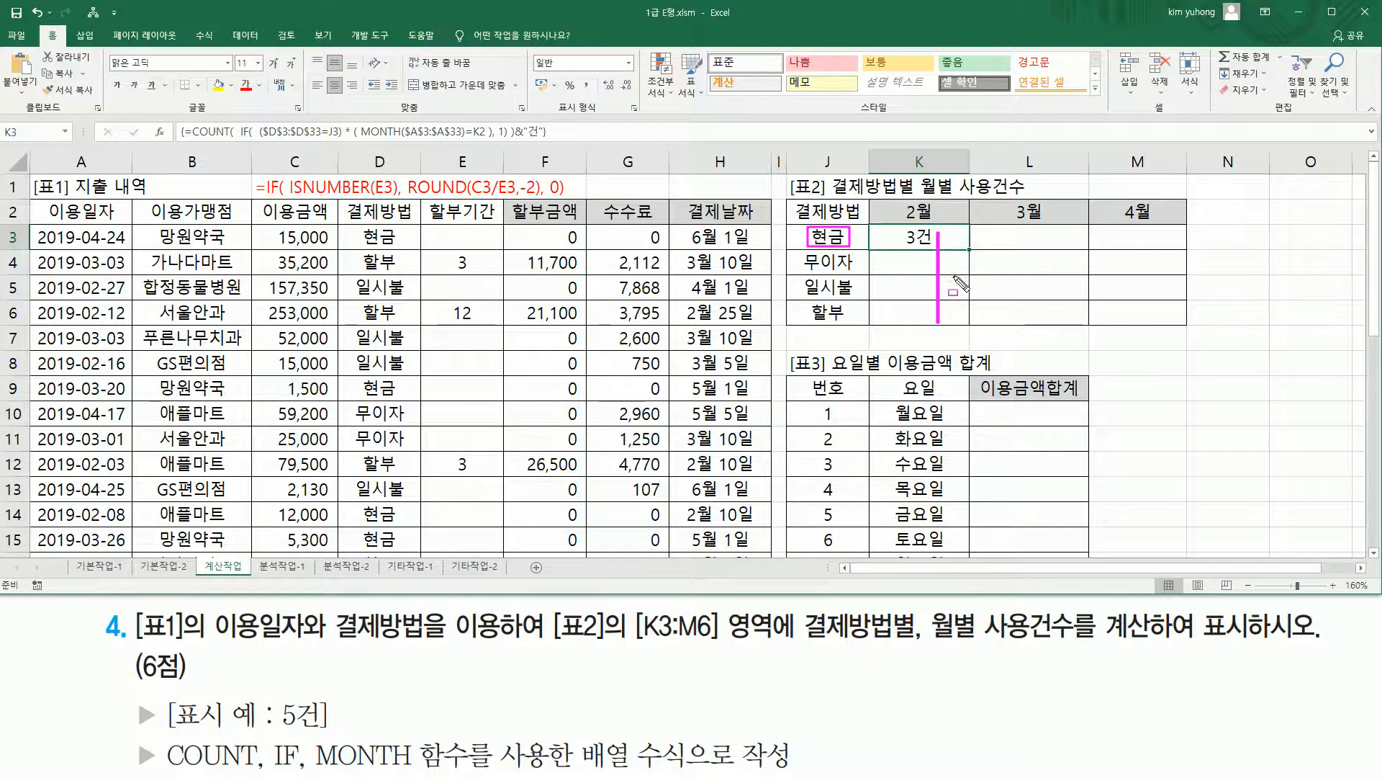
pyautogui.moveTo(901, 226); pyautogui.dragTo(930, 246)
pyautogui.moveTo(902, 254)
pyautogui.mouseDown()
pyautogui.moveTo(923, 268)
pyautogui.moveTo(929, 325)
pyautogui.mouseUp()
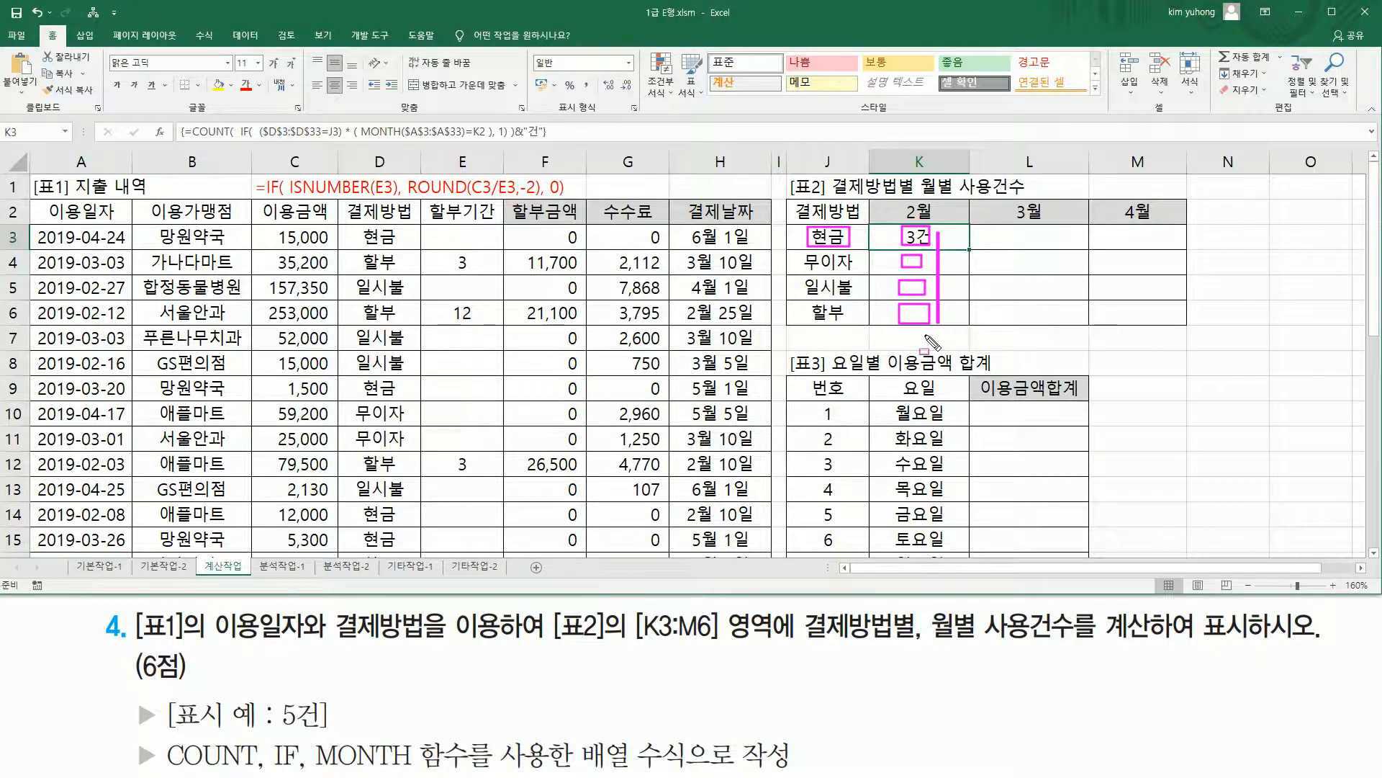
# Examine how the 현금 reference has to stay in column J when the formula is copied across to 3월 and 4월
pyautogui.press('Escape')
pyautogui.moveTo(804, 224); pyautogui.dragTo(854, 250)
pyautogui.moveTo(898, 239); pyautogui.dragTo(1166, 238)
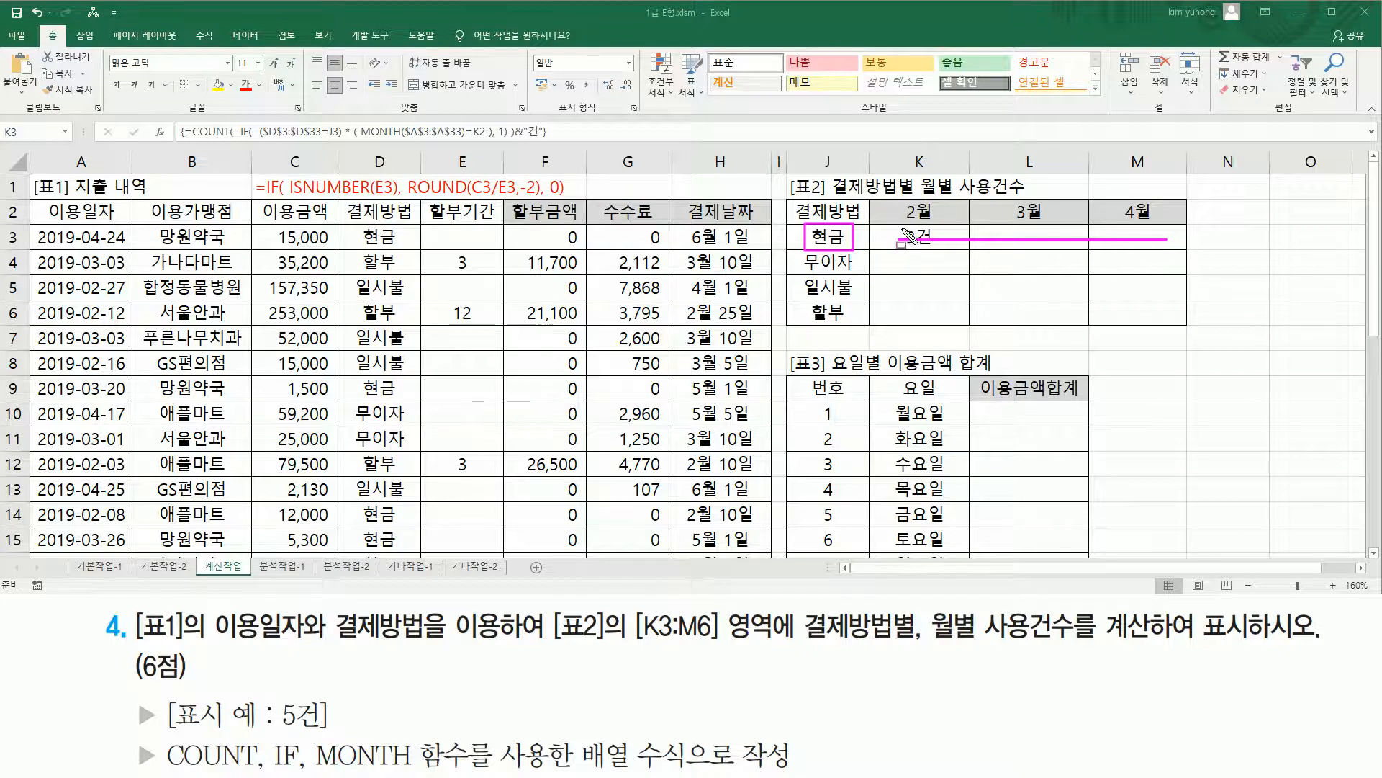
pyautogui.moveTo(906, 227)
pyautogui.mouseDown()
pyautogui.moveTo(936, 251)
pyautogui.moveTo(906, 225)
pyautogui.mouseUp()
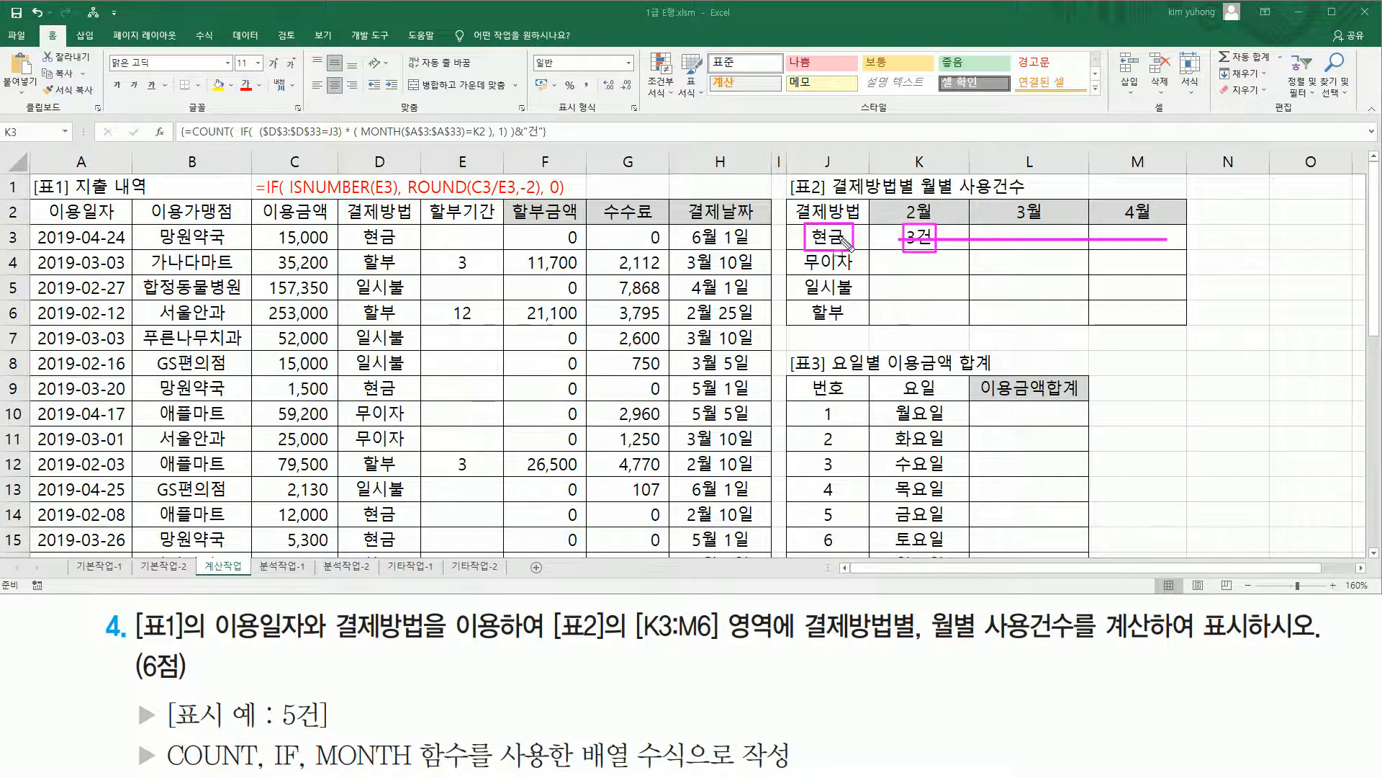
pyautogui.moveTo(1004, 229); pyautogui.dragTo(1153, 246)
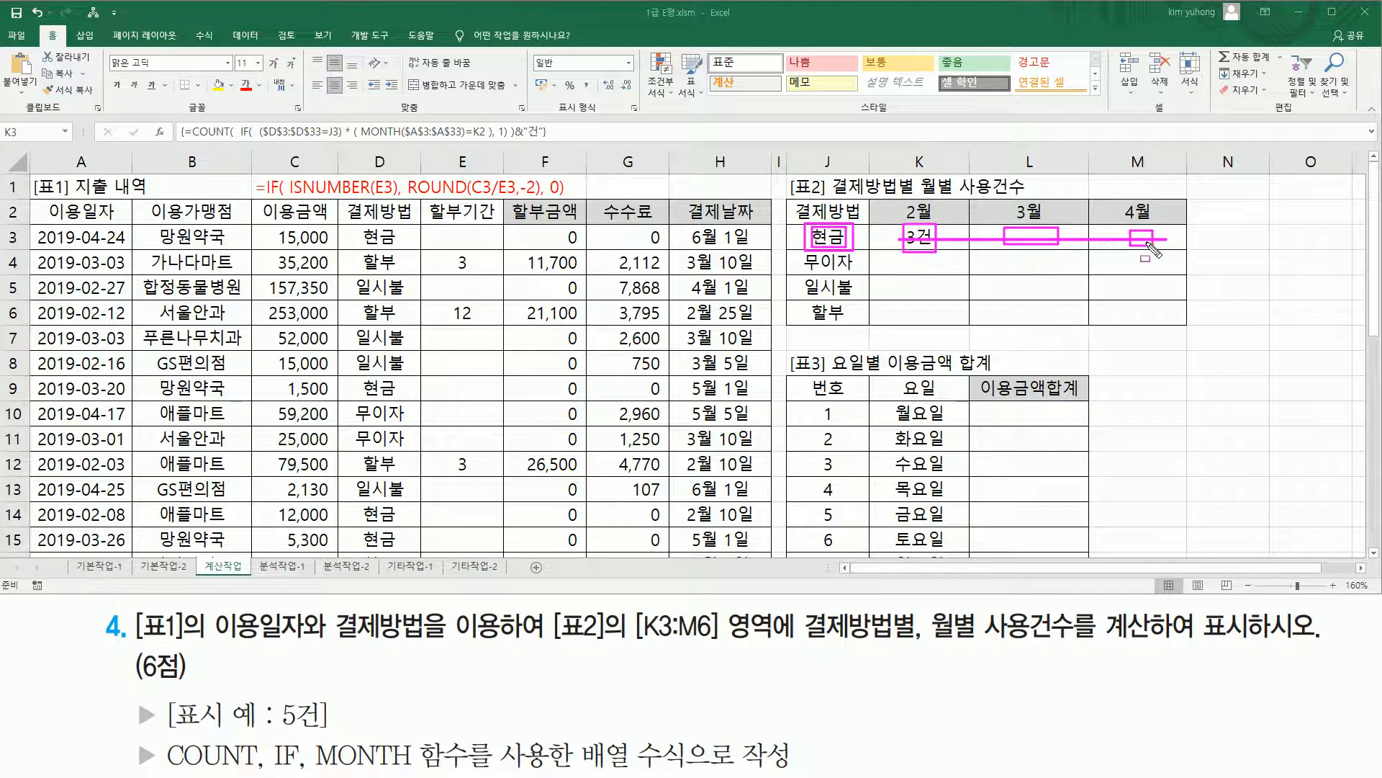
pyautogui.moveTo(821, 170)
pyautogui.mouseDown()
pyautogui.moveTo(1120, 171)
pyautogui.moveTo(1155, 156)
pyautogui.mouseUp()
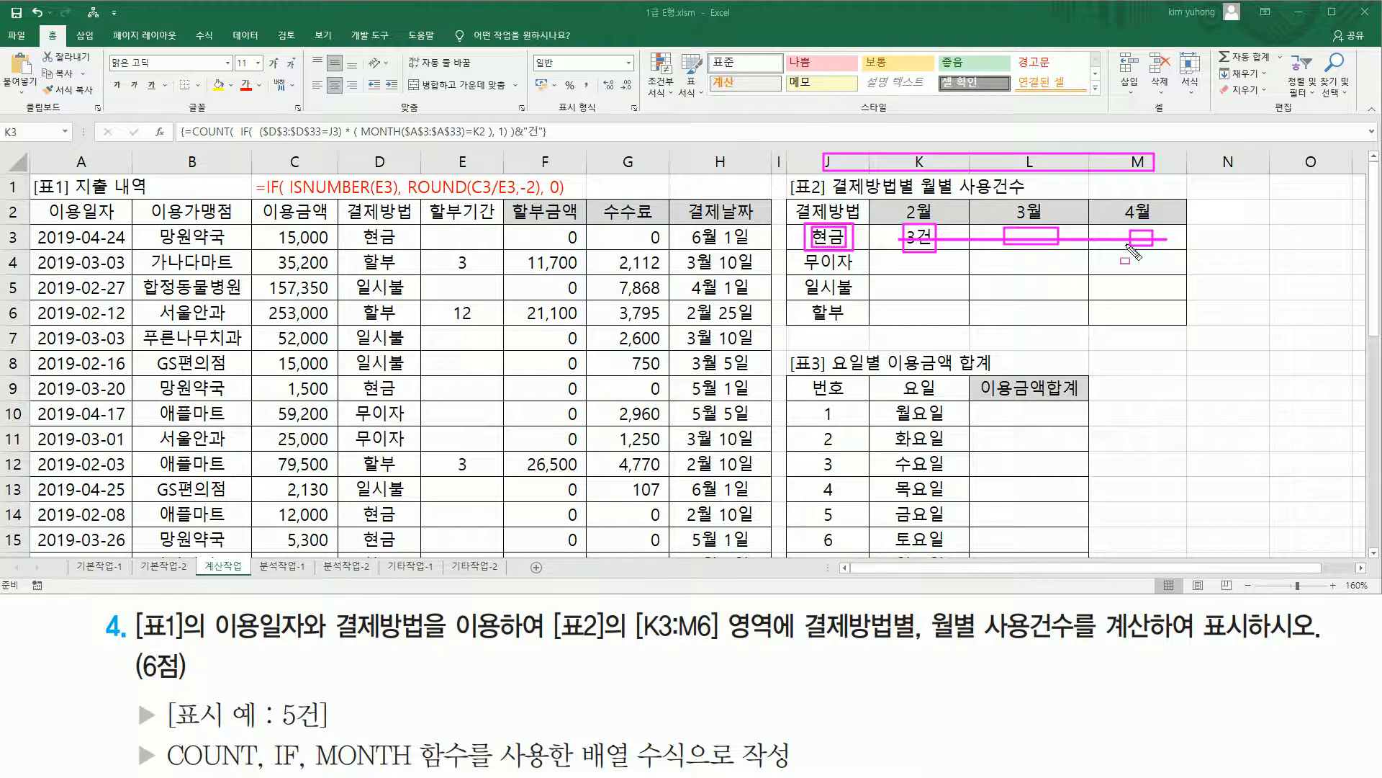
pyautogui.press('Escape')
# Change the payment method reference in the K3 formula to $J3 and re-enter it as an array formula
pyautogui.doubleClick(914, 239)
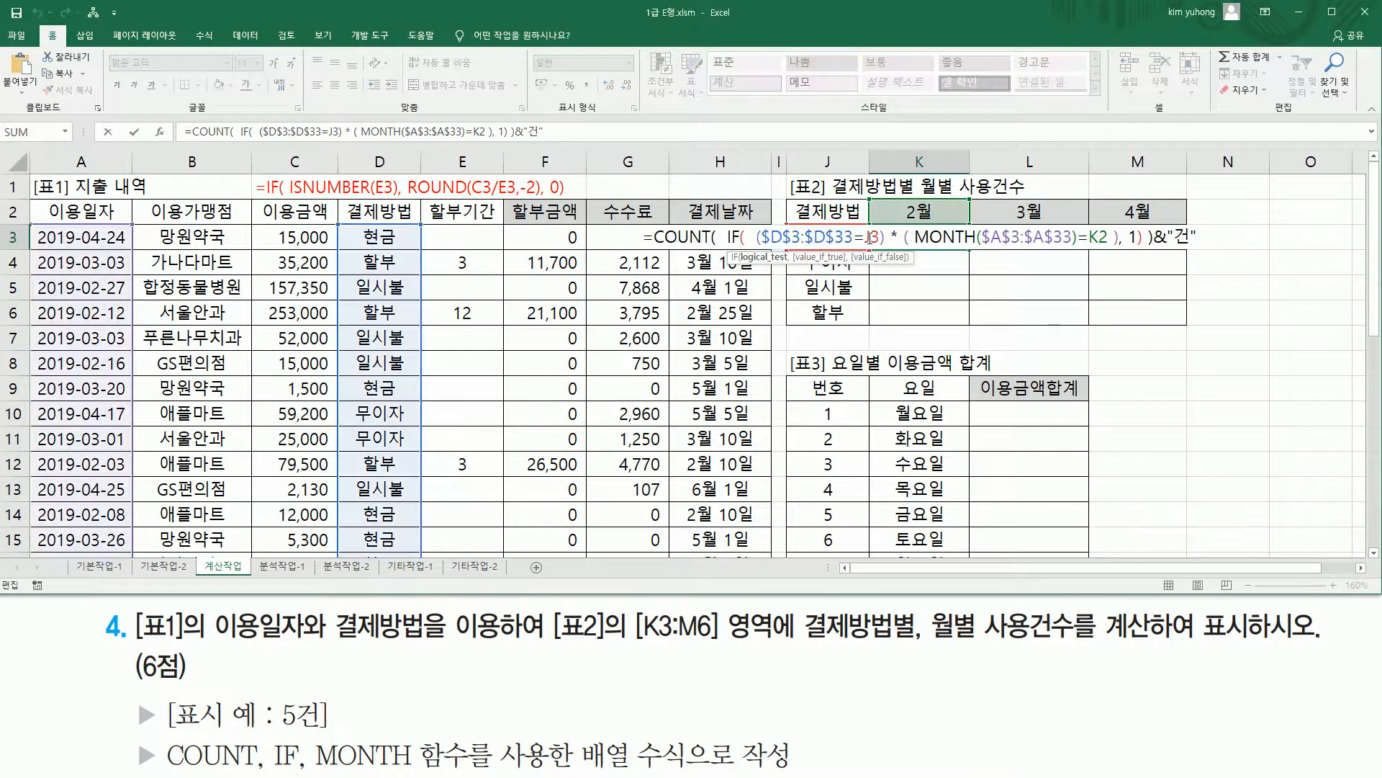
pyautogui.click(873, 237)
pyautogui.press('F4')
pyautogui.press('F4')
pyautogui.press('F4')
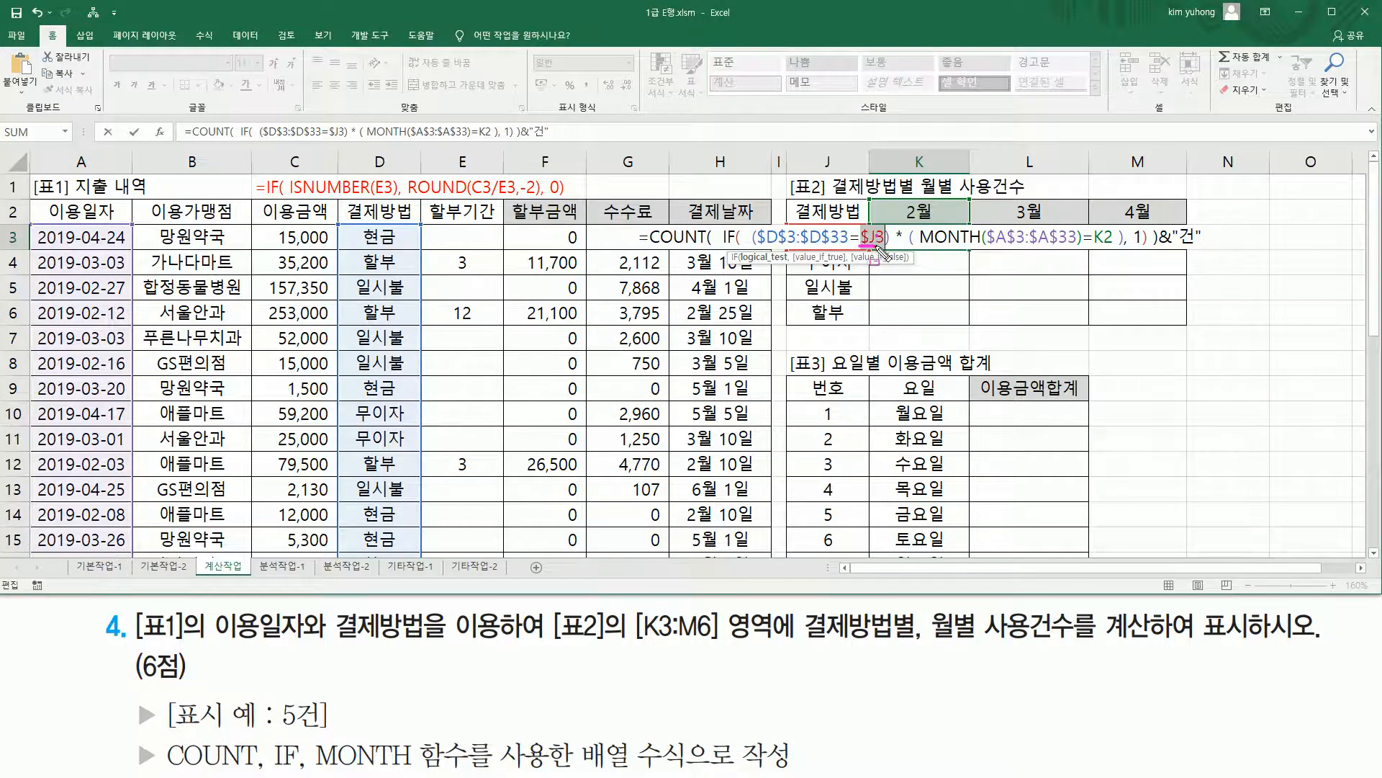
pyautogui.moveTo(874, 227); pyautogui.dragTo(890, 247)
pyautogui.press('Escape')
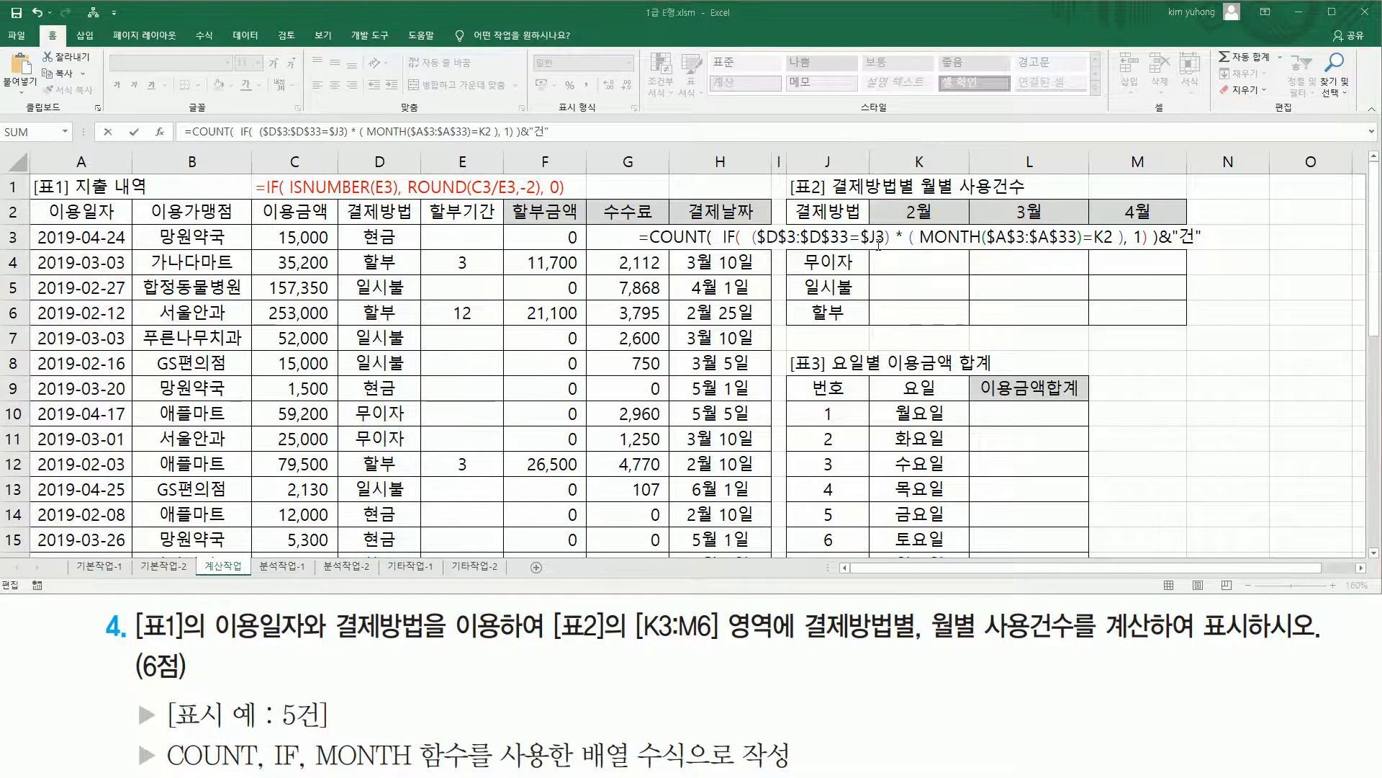
pyautogui.doubleClick(874, 237)
pyautogui.click(883, 238)
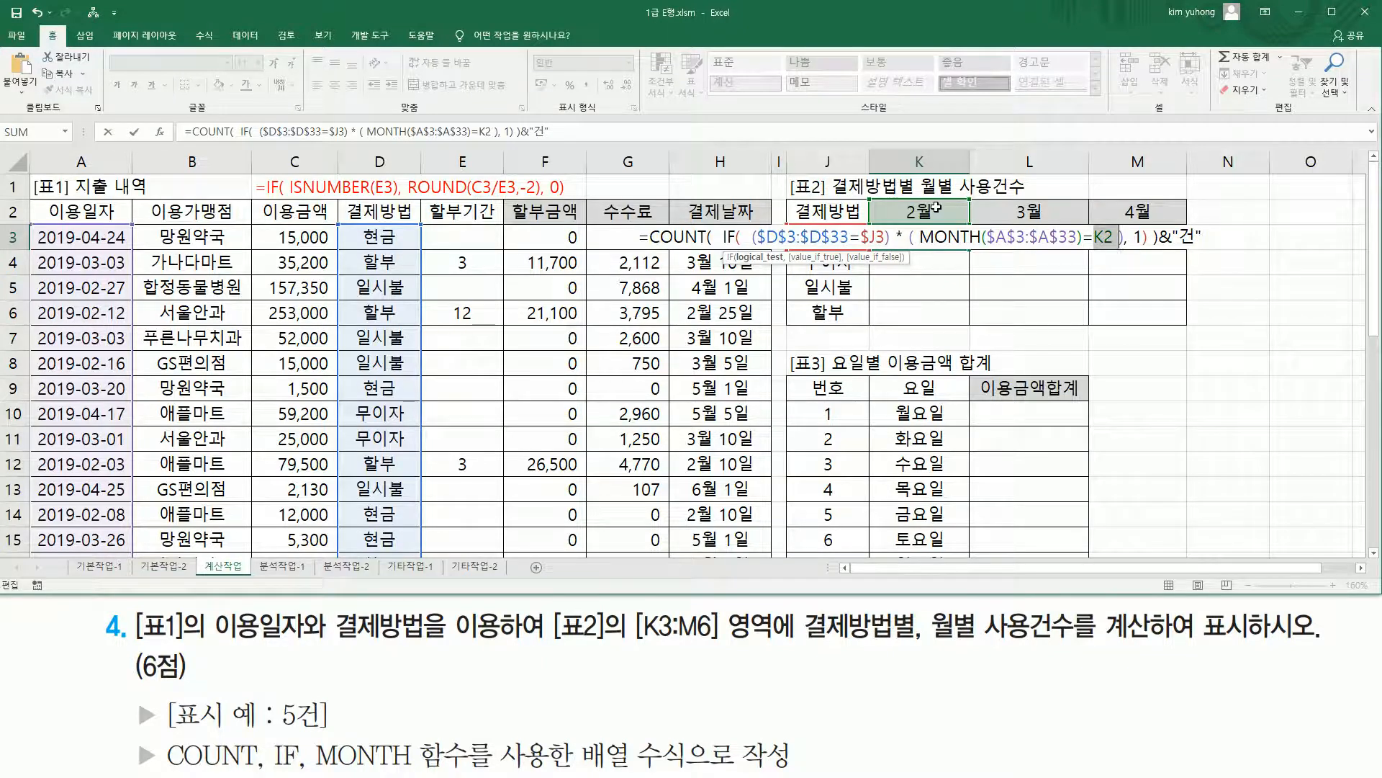
pyautogui.hotkey('ctrl', 'shift', 'Return')
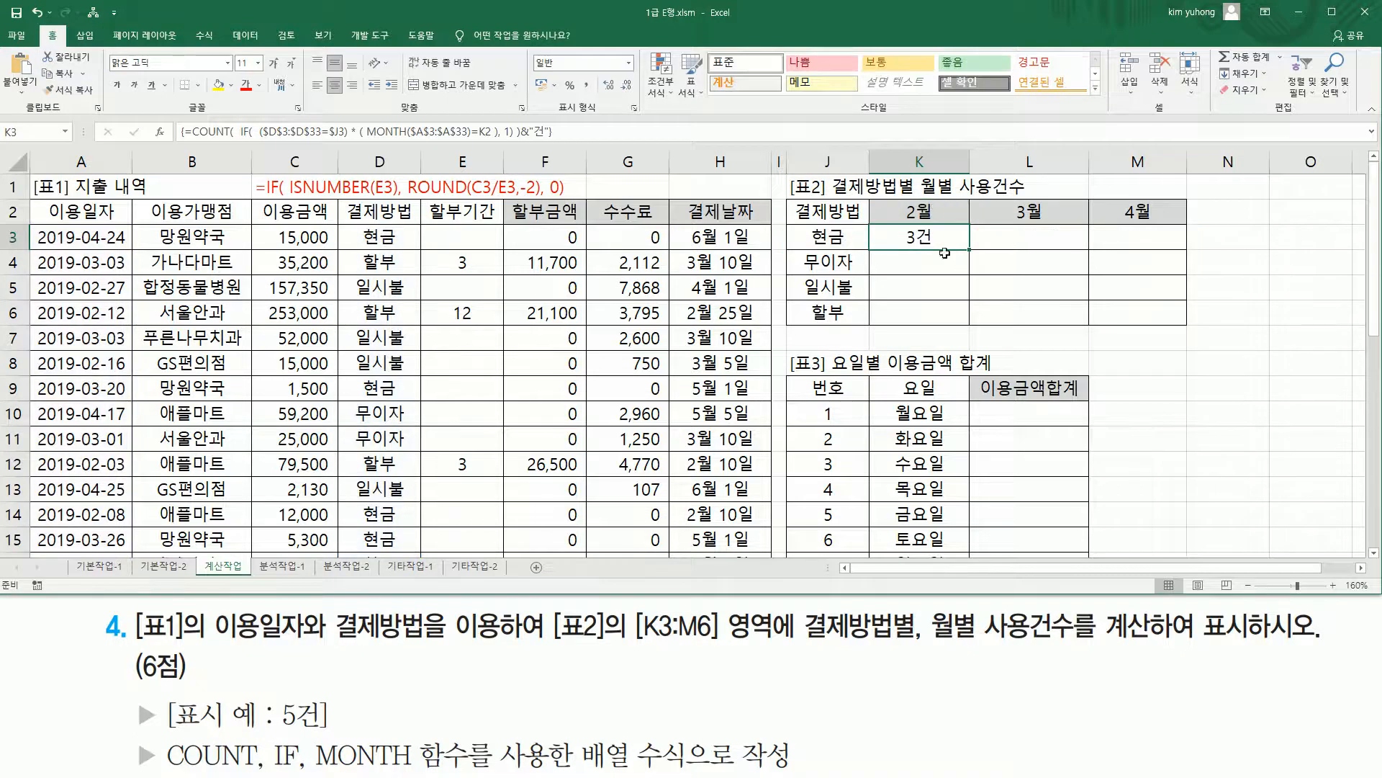
# Examine how the K2 month reference has to behave when the formula is copied down to row 6 and across to column M
pyautogui.moveTo(903, 204)
pyautogui.mouseDown()
pyautogui.moveTo(941, 220)
pyautogui.moveTo(942, 247)
pyautogui.mouseUp()
pyautogui.hotkey('ctrl', 'z')
pyautogui.moveTo(903, 198)
pyautogui.mouseDown()
pyautogui.moveTo(940, 222)
pyautogui.moveTo(939, 270)
pyautogui.moveTo(937, 221)
pyautogui.mouseUp()
pyautogui.moveTo(908, 283)
pyautogui.mouseDown()
pyautogui.moveTo(953, 296)
pyautogui.moveTo(952, 324)
pyautogui.mouseUp()
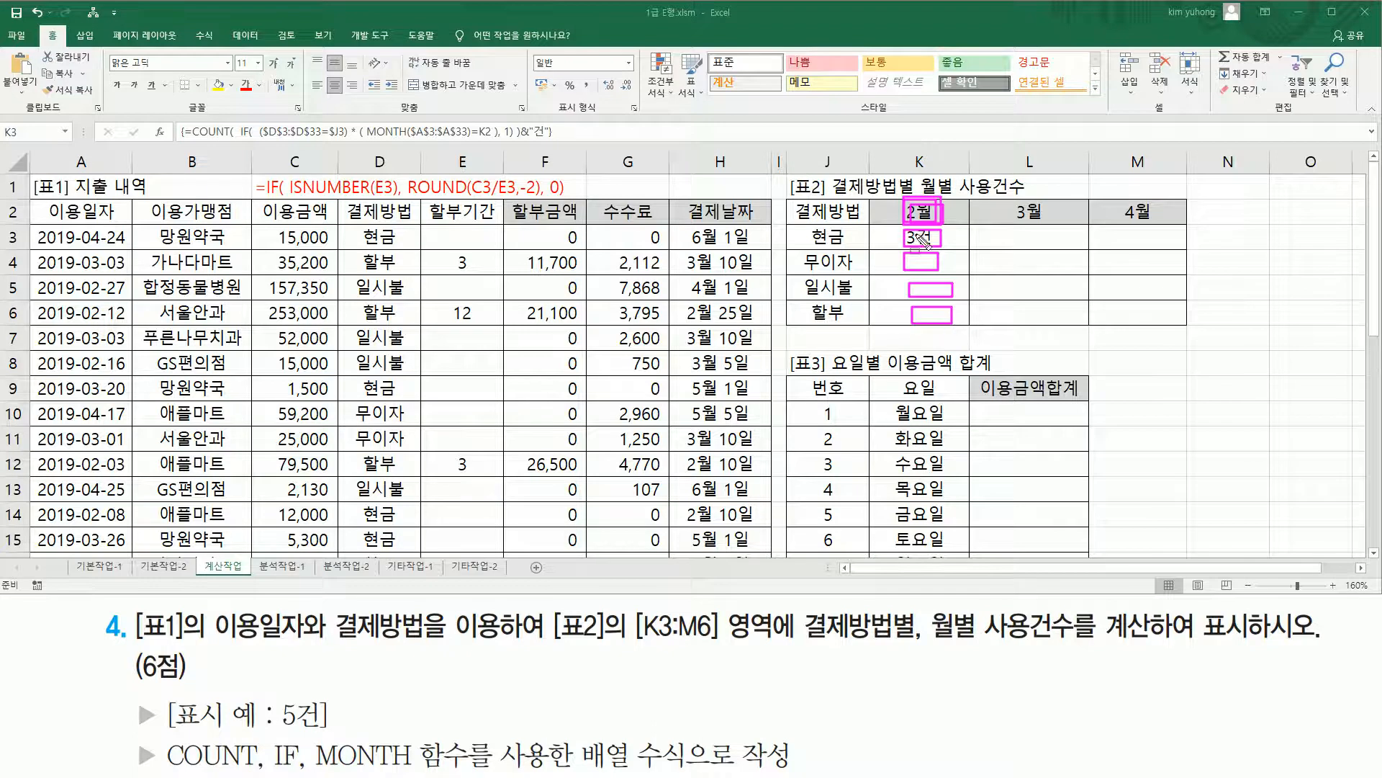
pyautogui.moveTo(890, 233); pyautogui.dragTo(891, 322)
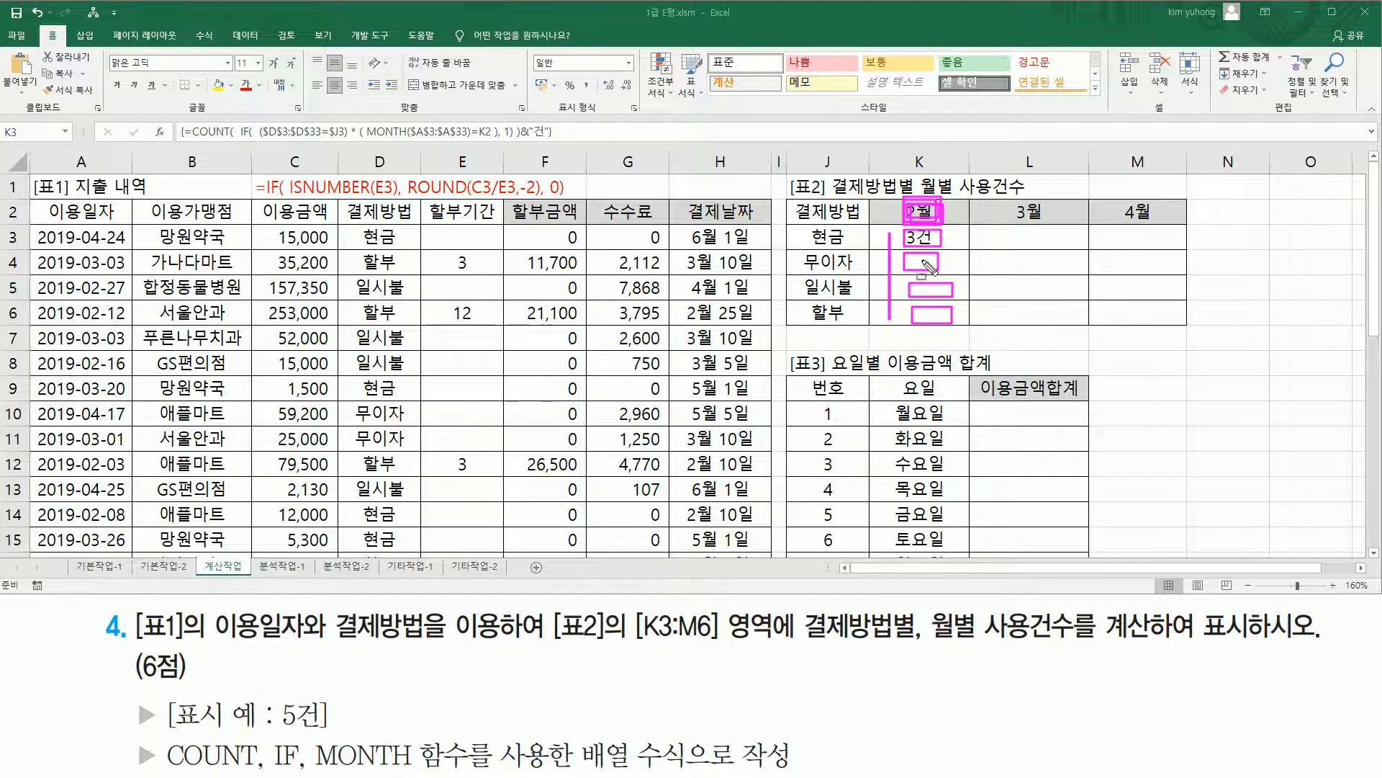
pyautogui.moveTo(908, 209); pyautogui.dragTo(957, 299)
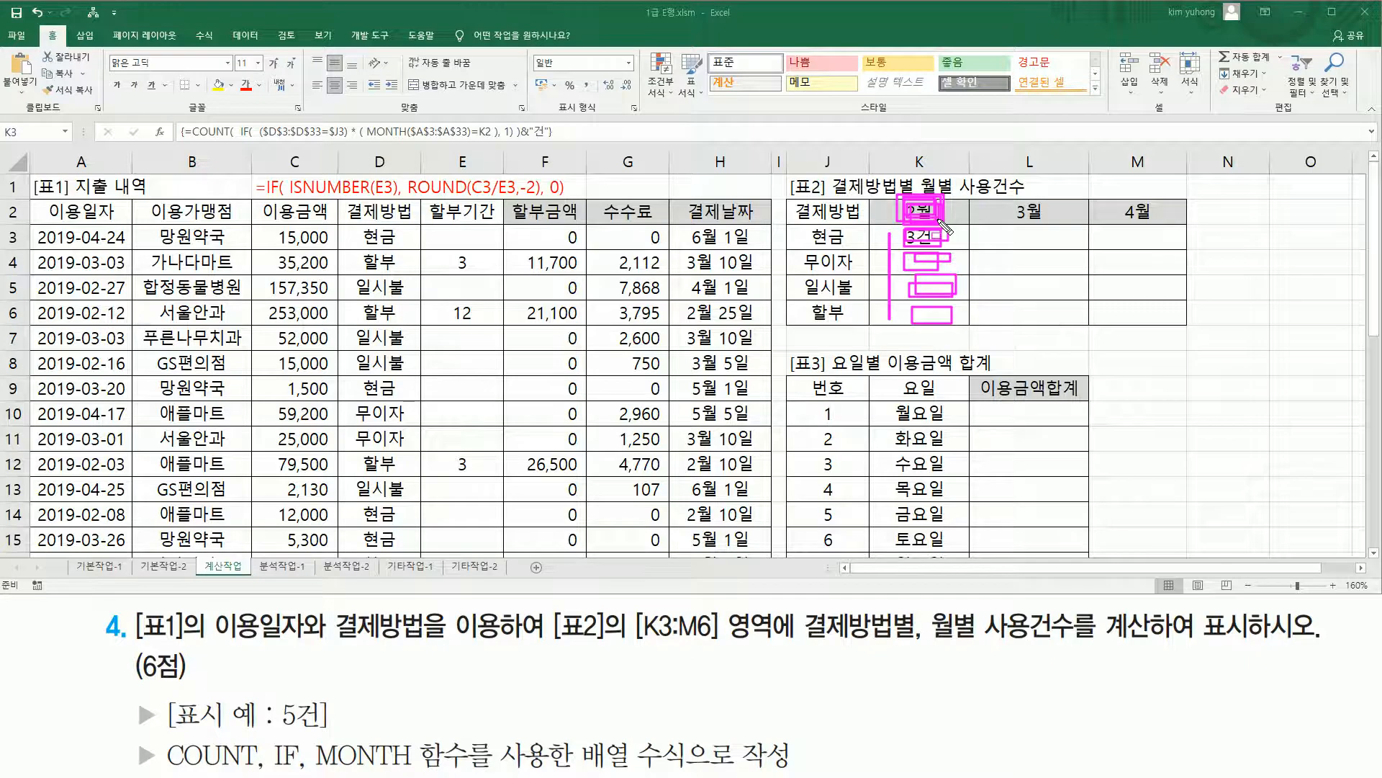
pyautogui.moveTo(944, 244); pyautogui.dragTo(1186, 243)
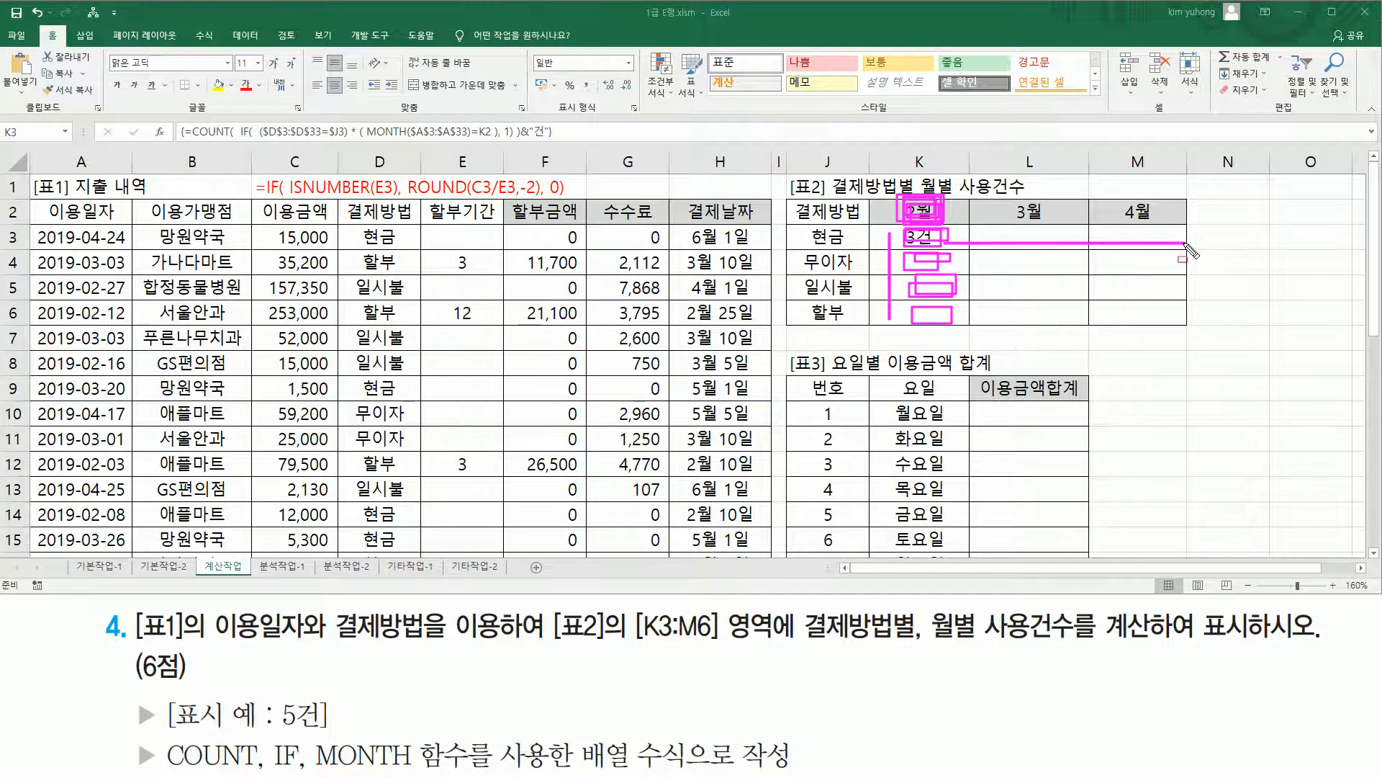
pyautogui.moveTo(900, 230); pyautogui.dragTo(1044, 246)
pyautogui.moveTo(1012, 201); pyautogui.dragTo(1149, 247)
pyautogui.moveTo(1121, 199); pyautogui.dragTo(1159, 225)
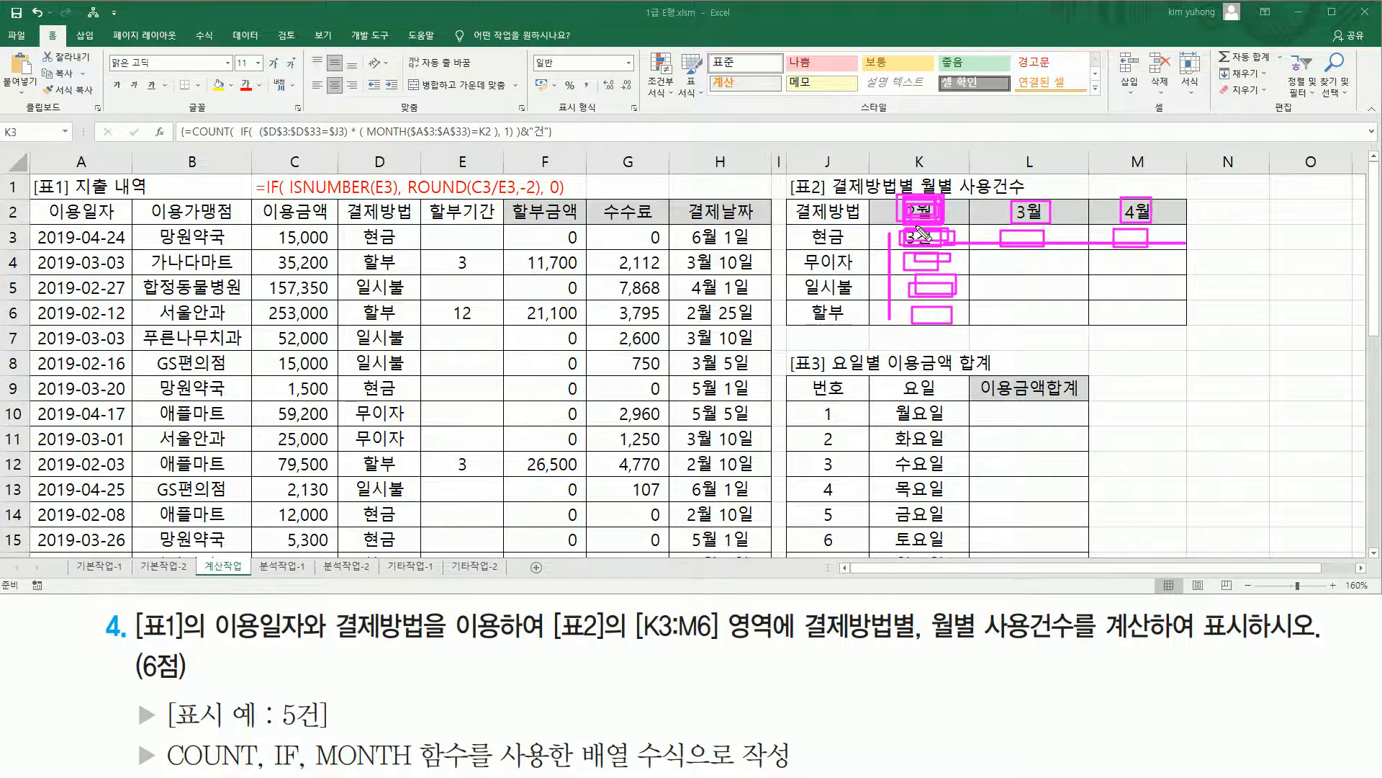
pyautogui.press('Escape')
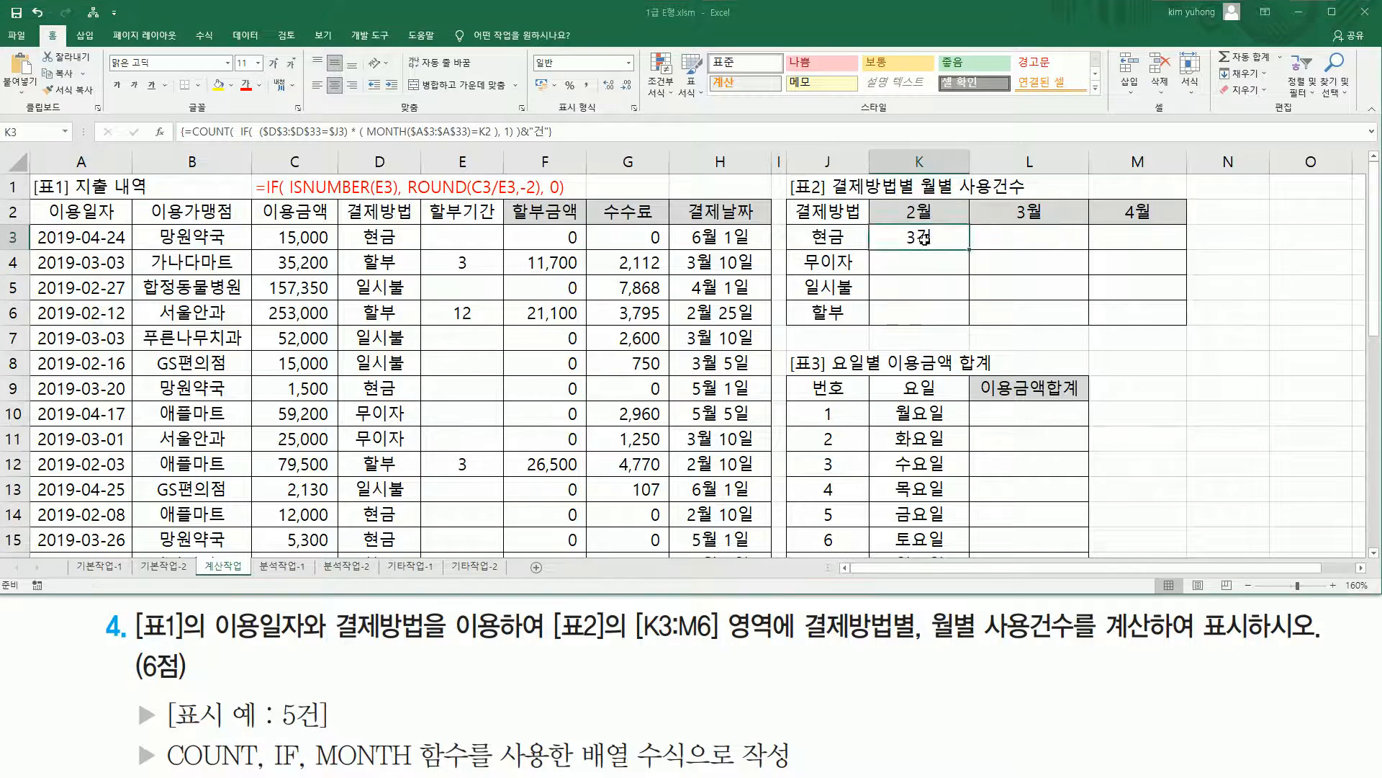
# Change the month reference to K$2 and fill the re-entered array formula from K3 through M6
pyautogui.doubleClick(924, 239)
pyautogui.moveTo(1096, 237); pyautogui.dragTo(1108, 237)
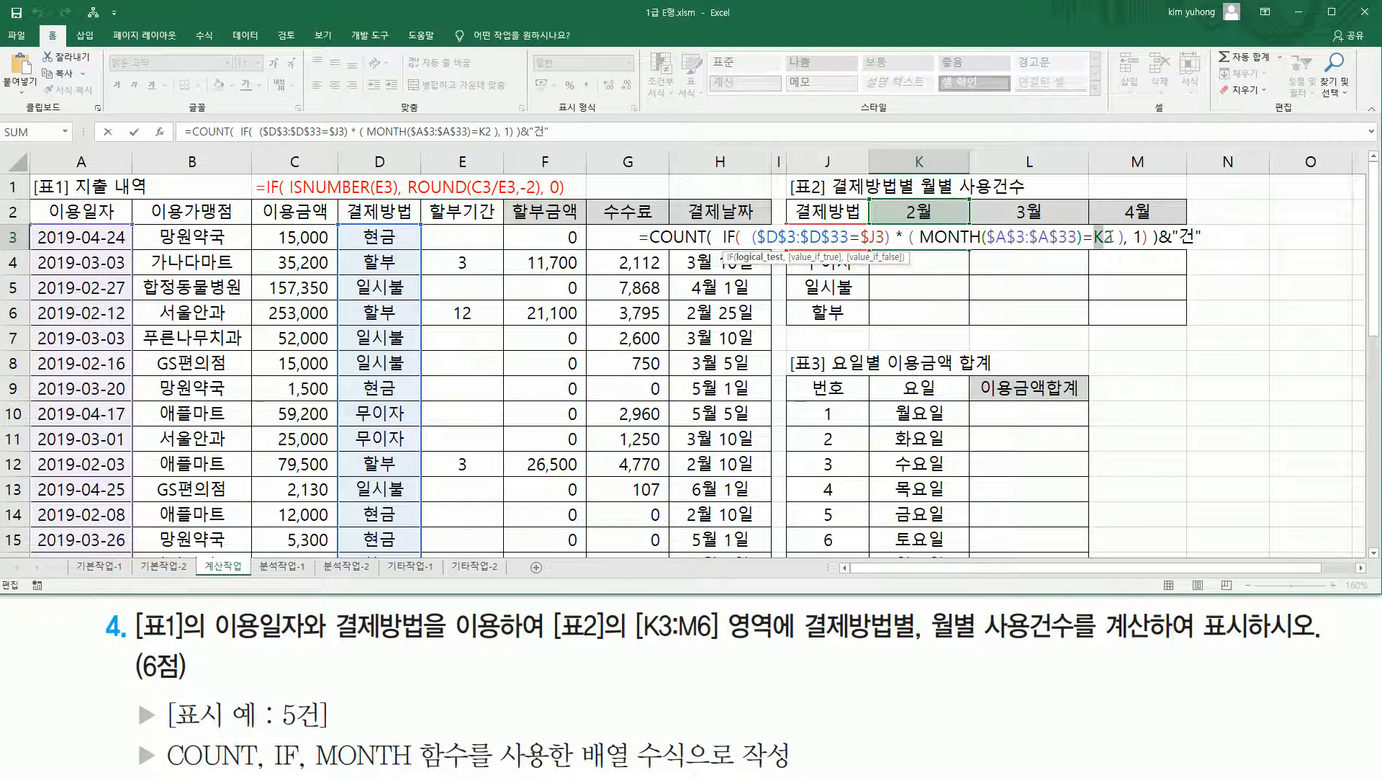
pyautogui.press('F4')
pyautogui.press('F4')
pyautogui.moveTo(1100, 237); pyautogui.dragTo(1117, 241)
pyautogui.click(1095, 241)
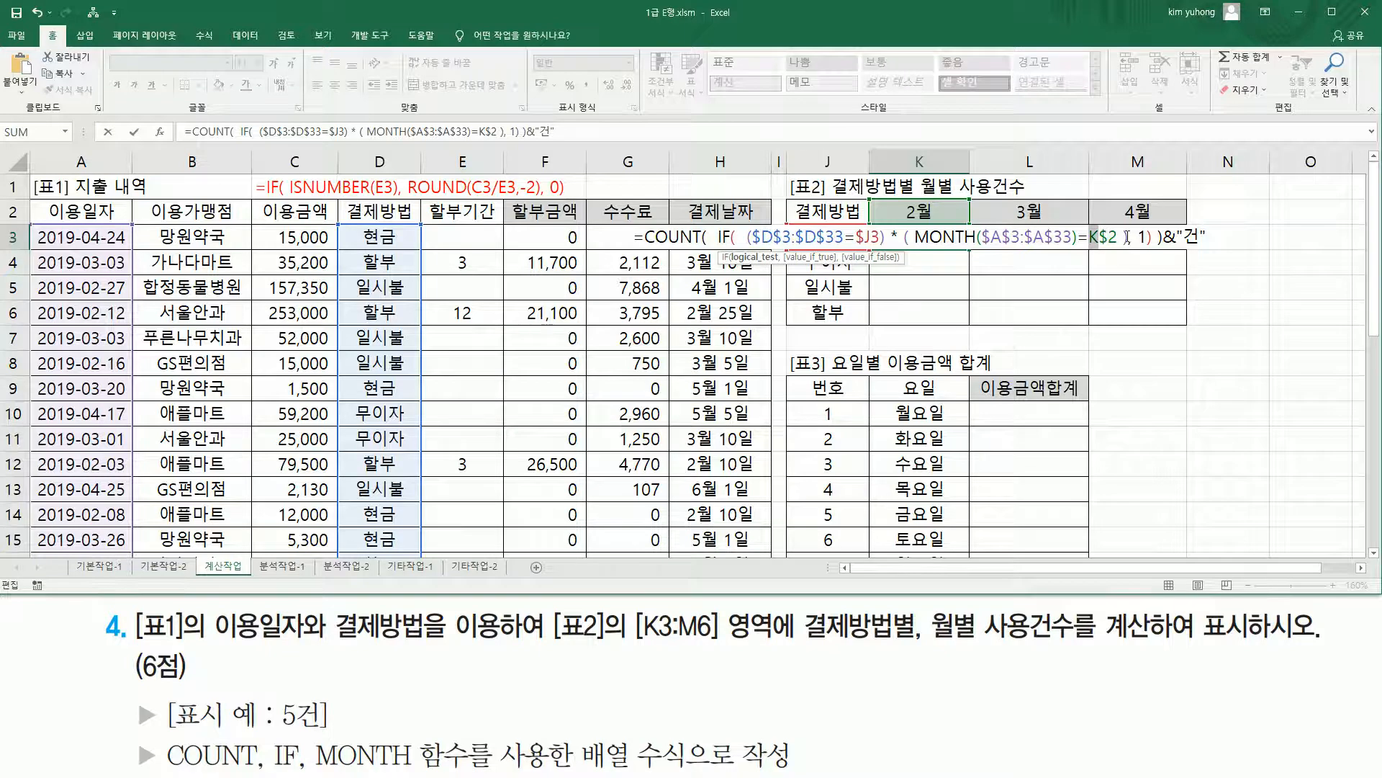
pyautogui.hotkey('ctrl', 'shift', 'Return')
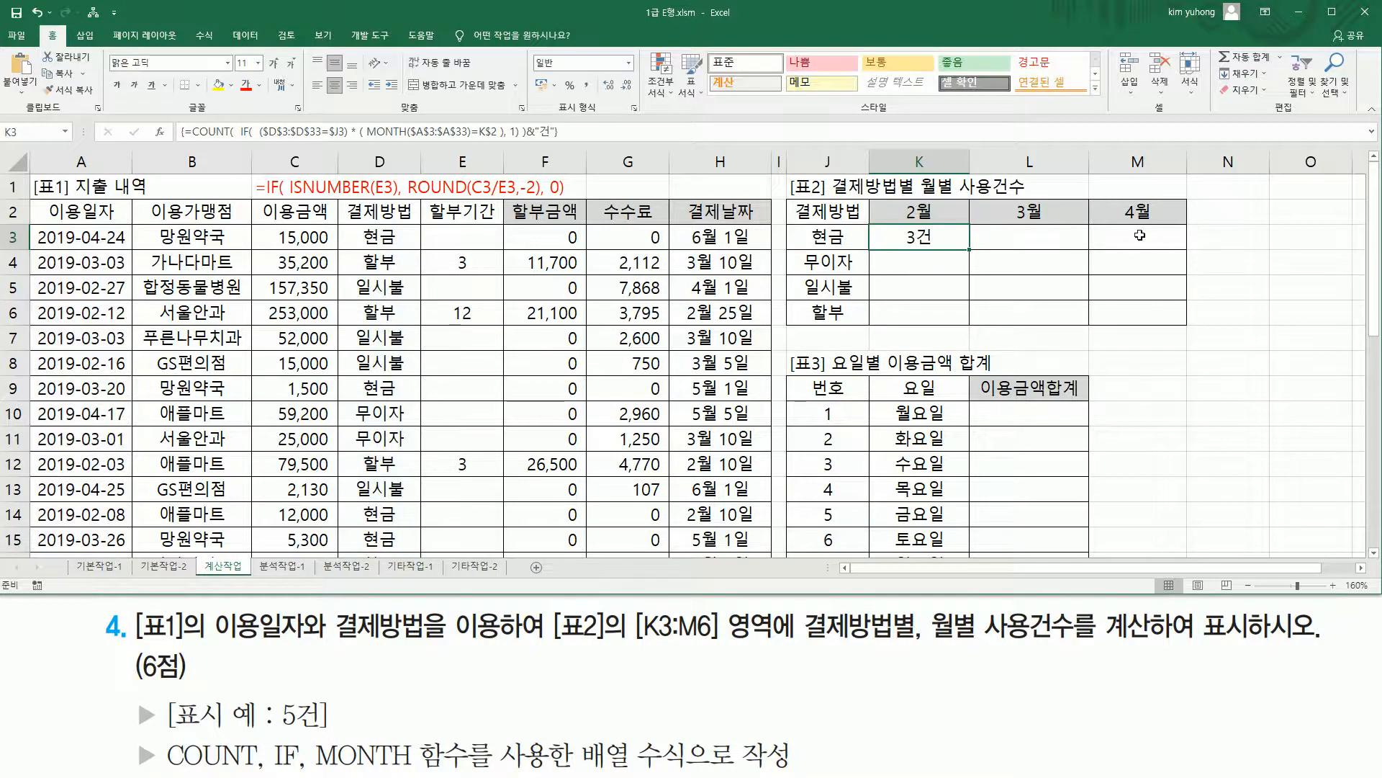
pyautogui.moveTo(971, 250); pyautogui.dragTo(1185, 326)
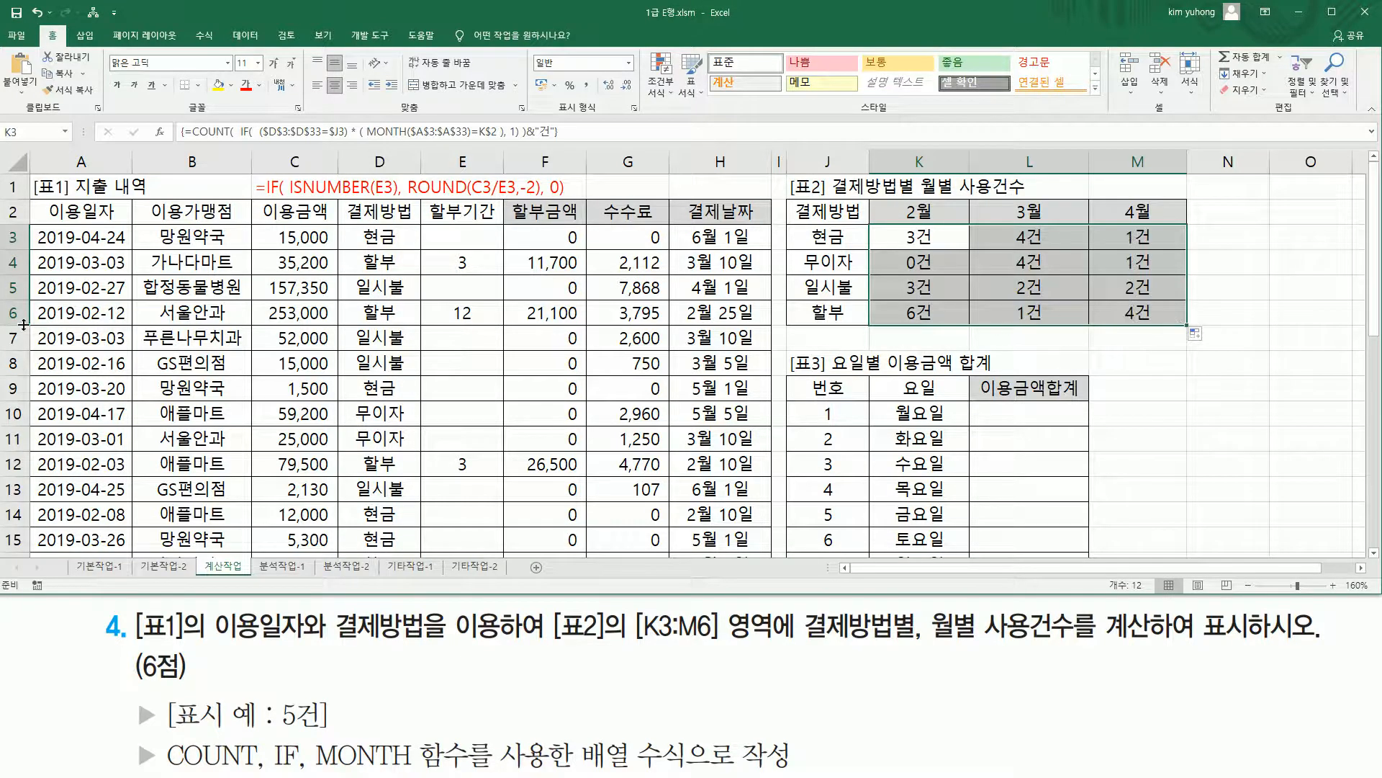
# Record the finished formula as text in J7: =COUNT( IF( ($D$3:$D$33=$J3) * ( MONTH($A$3:$A$33)=K$2 ), 1) )&"건"
pyautogui.hotkey('alt', 'Tab')
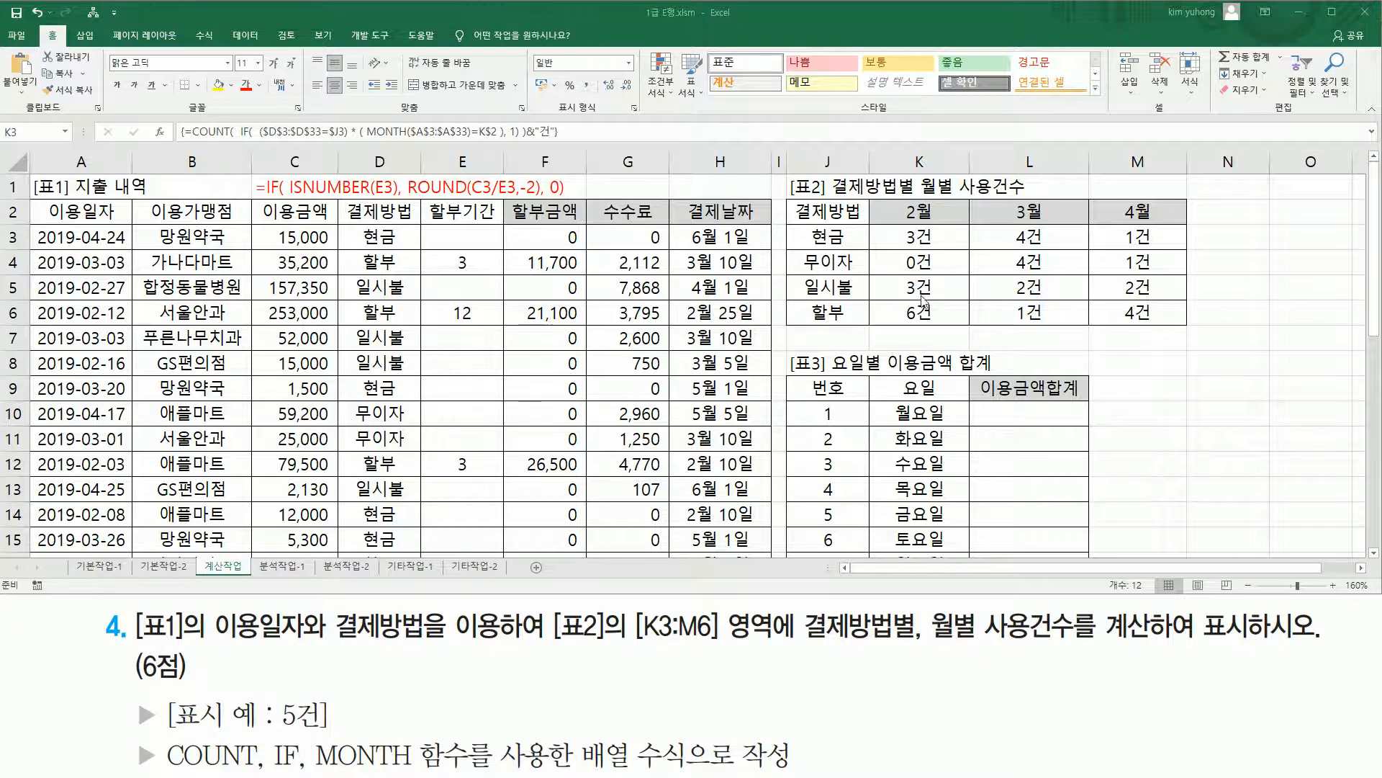
pyautogui.hotkey('alt', 'Tab')
pyautogui.click(826, 333)
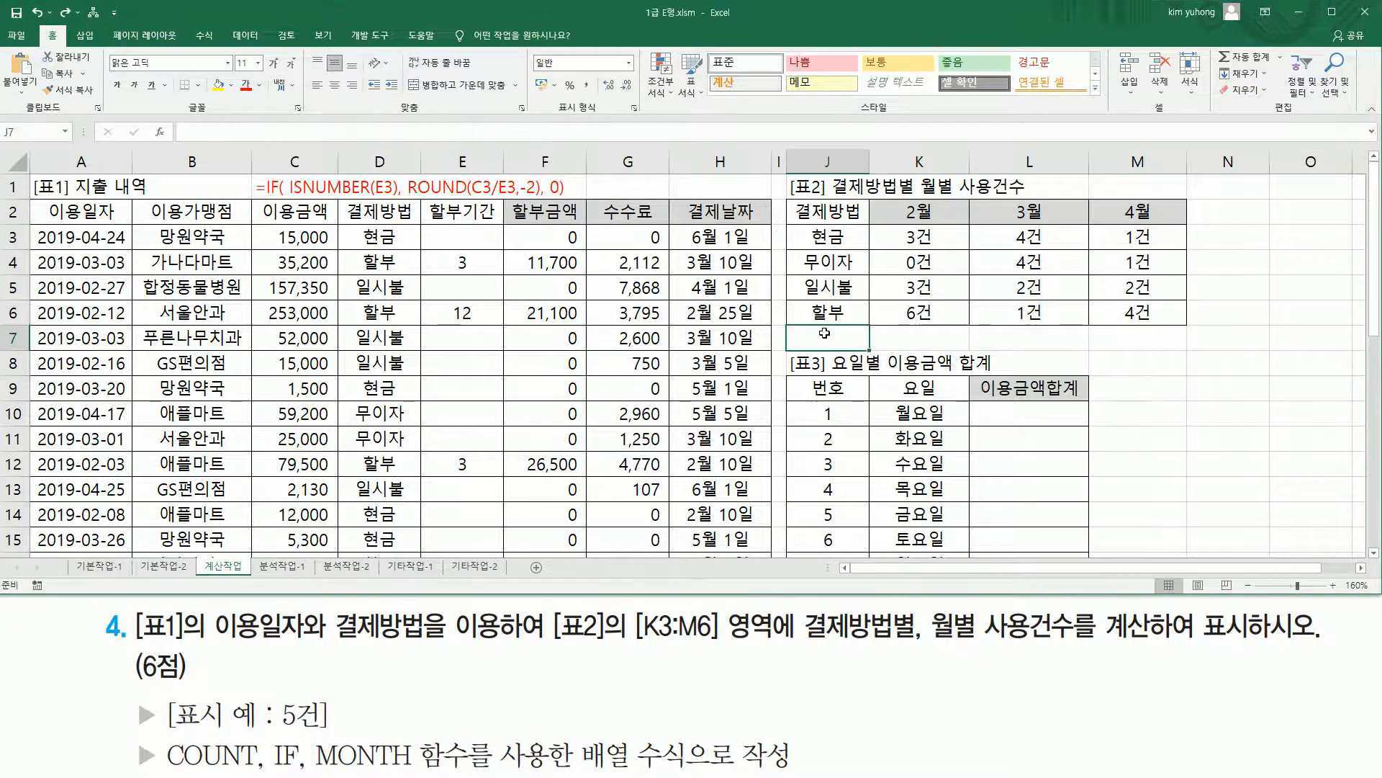
pyautogui.write('\'=COUNT(  IF(  ($D$3:$D$33=$J3) * ( MONTH($A$3:$A$33)=K$2 ), 1) )&"건"')
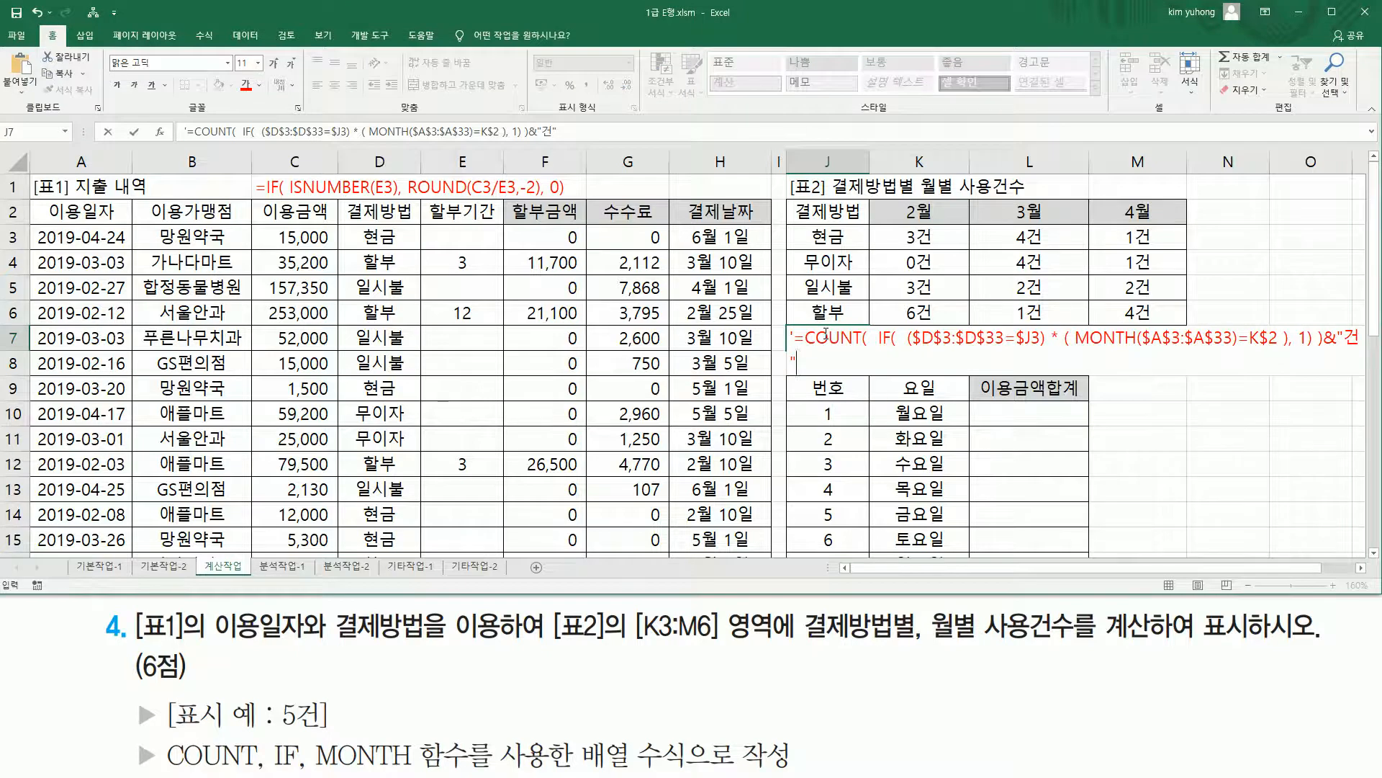
pyautogui.click(1138, 413)
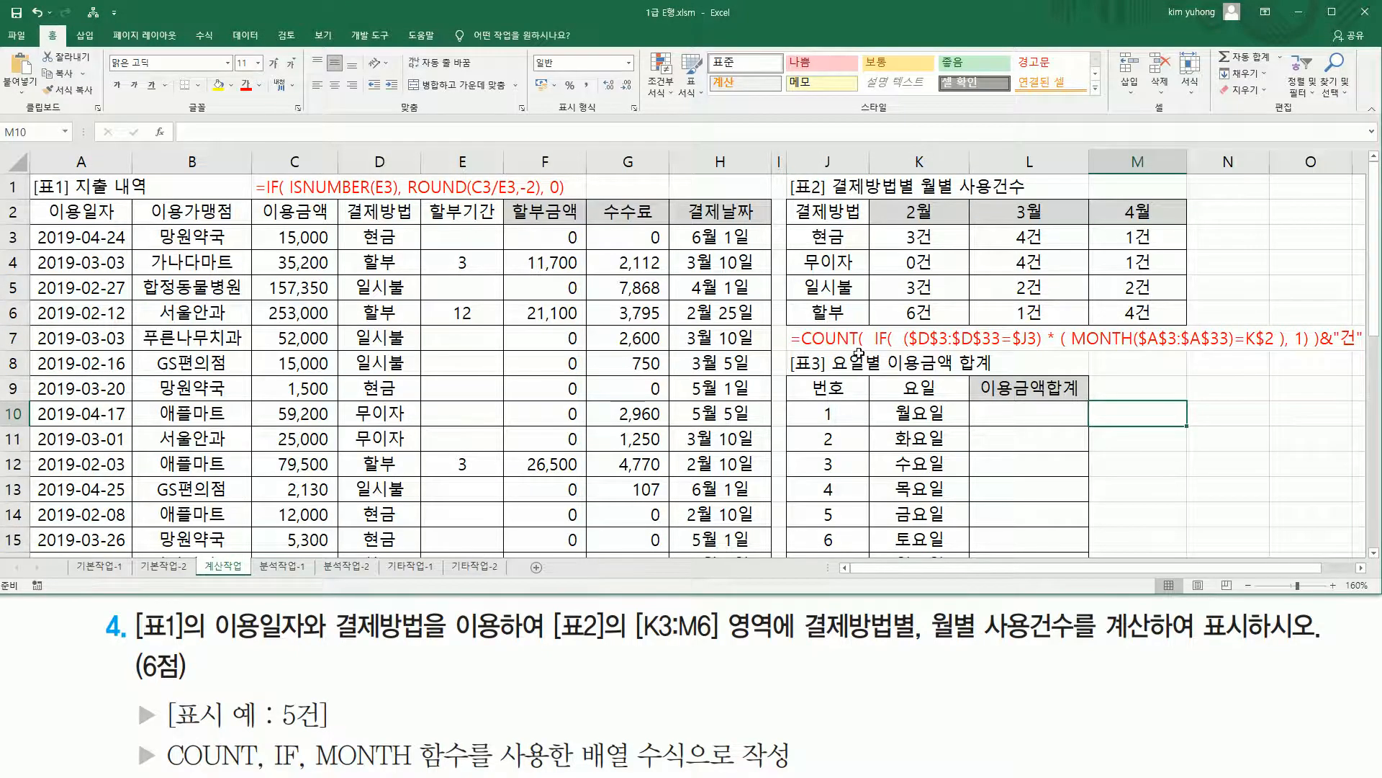
# Review the parts of the recorded J7 formula: COUNT, IF, both conditions, the value 1, the "건" suffix and the mixed references
pyautogui.moveTo(806, 347); pyautogui.dragTo(853, 347)
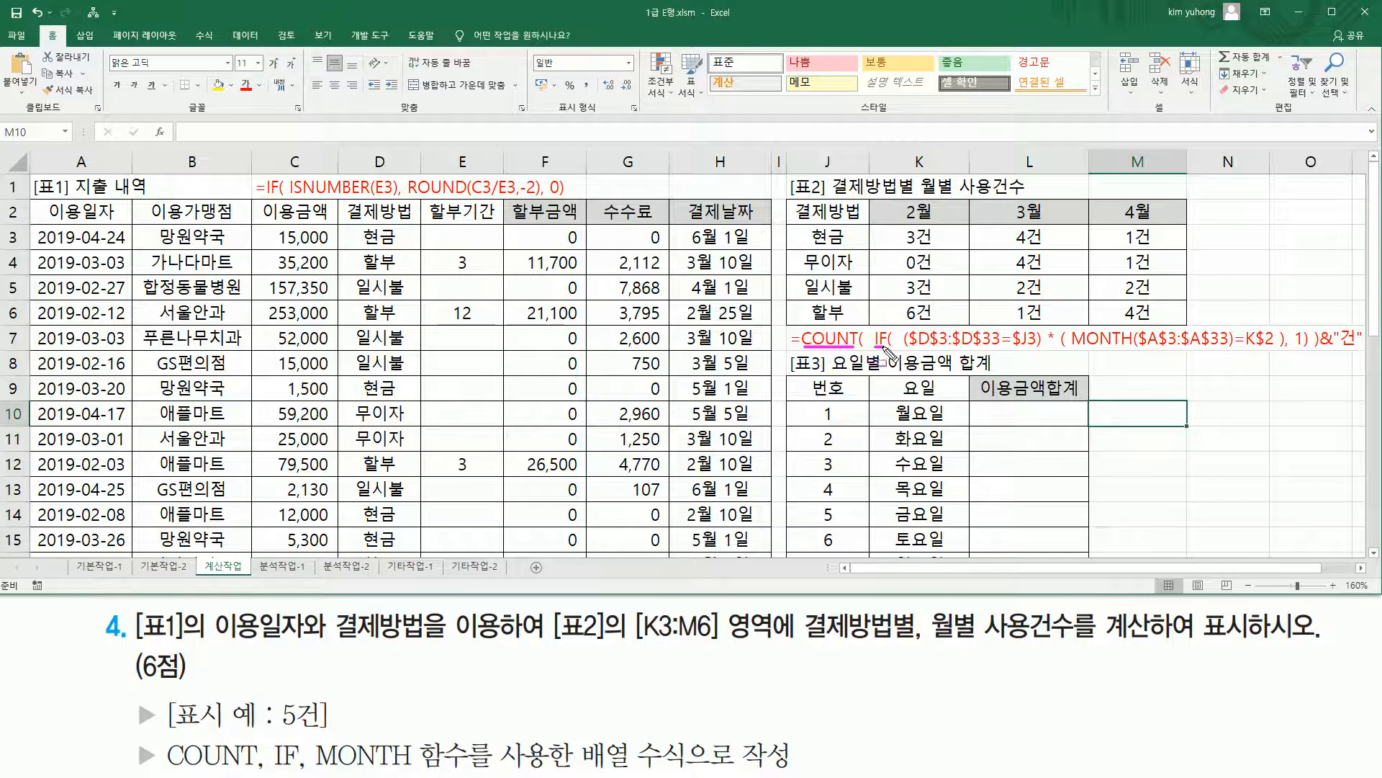
pyautogui.moveTo(902, 319); pyautogui.dragTo(1042, 353)
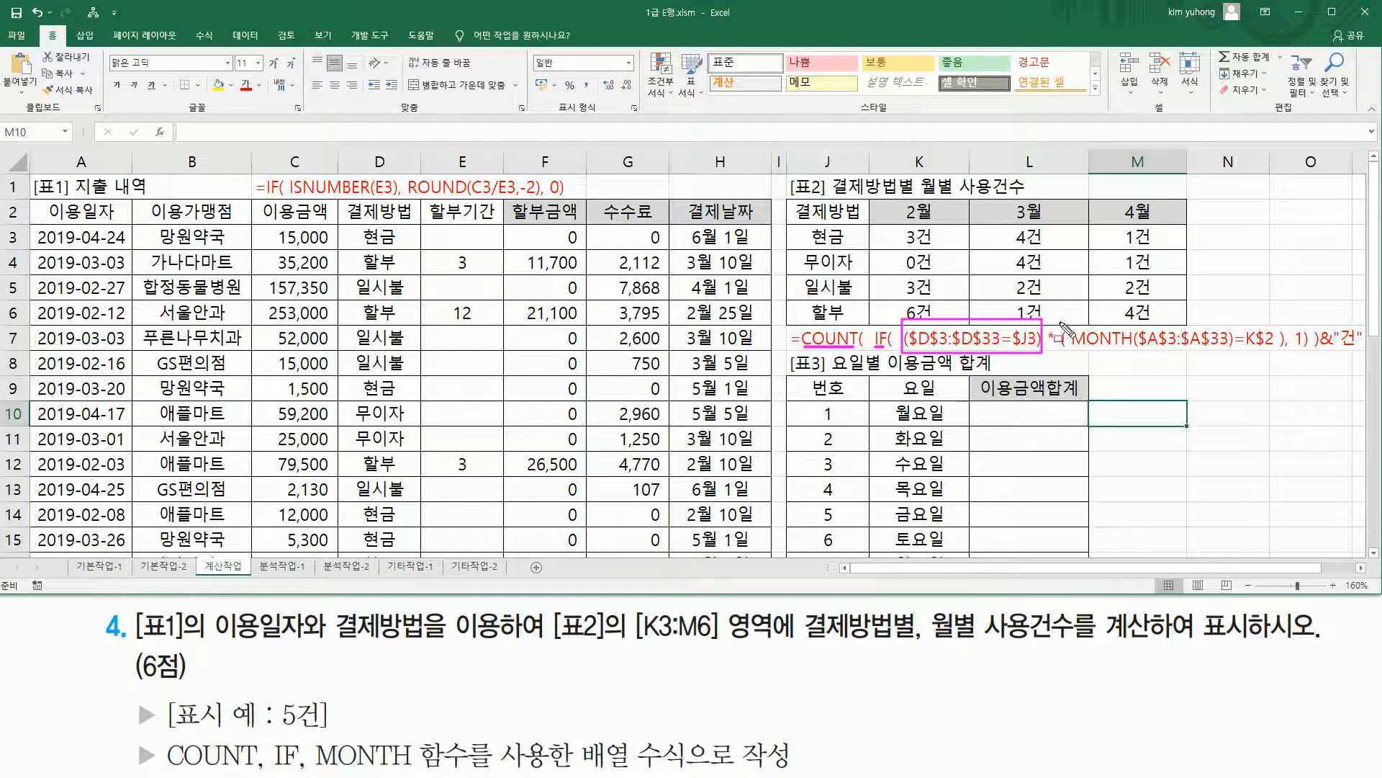
pyautogui.moveTo(1058, 322); pyautogui.dragTo(1307, 347)
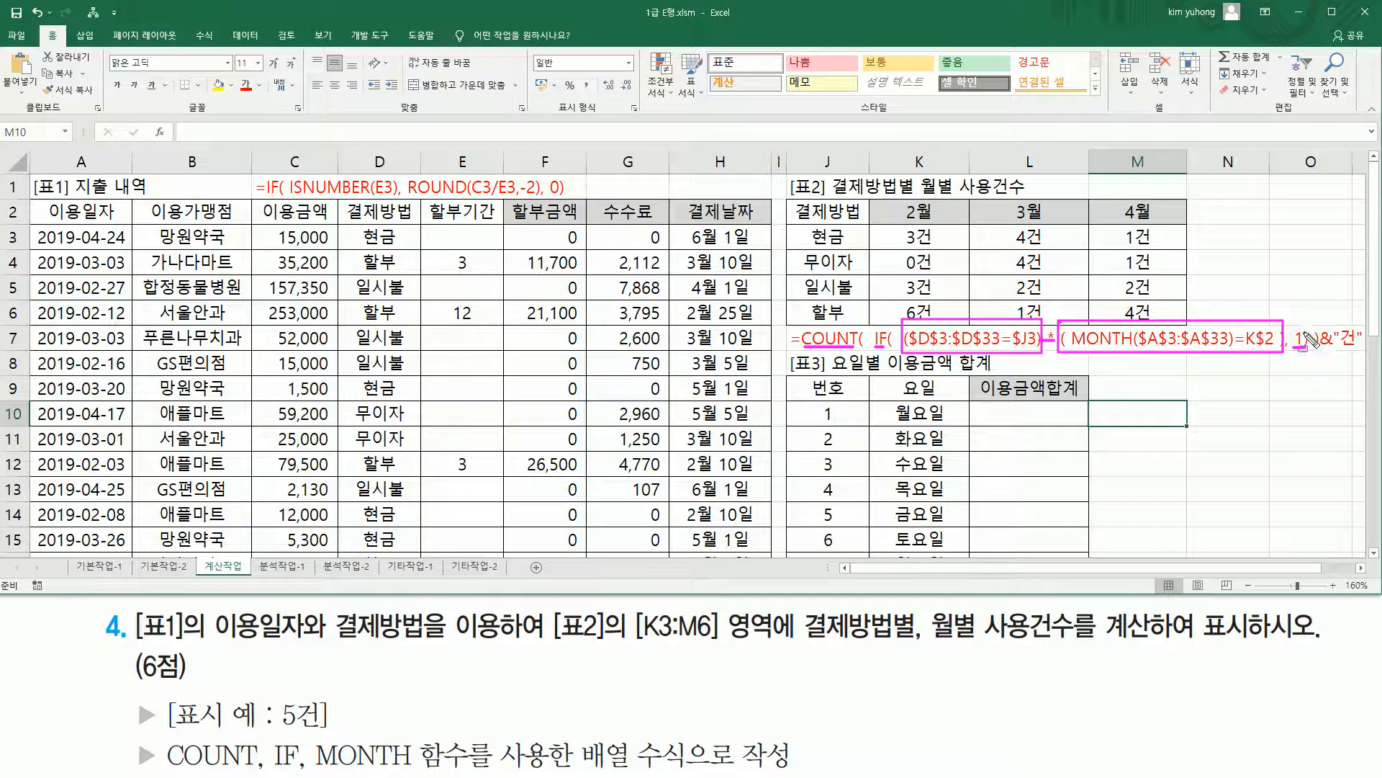
pyautogui.moveTo(798, 325)
pyautogui.mouseDown()
pyautogui.moveTo(802, 350)
pyautogui.moveTo(858, 323)
pyautogui.moveTo(860, 351)
pyautogui.mouseUp()
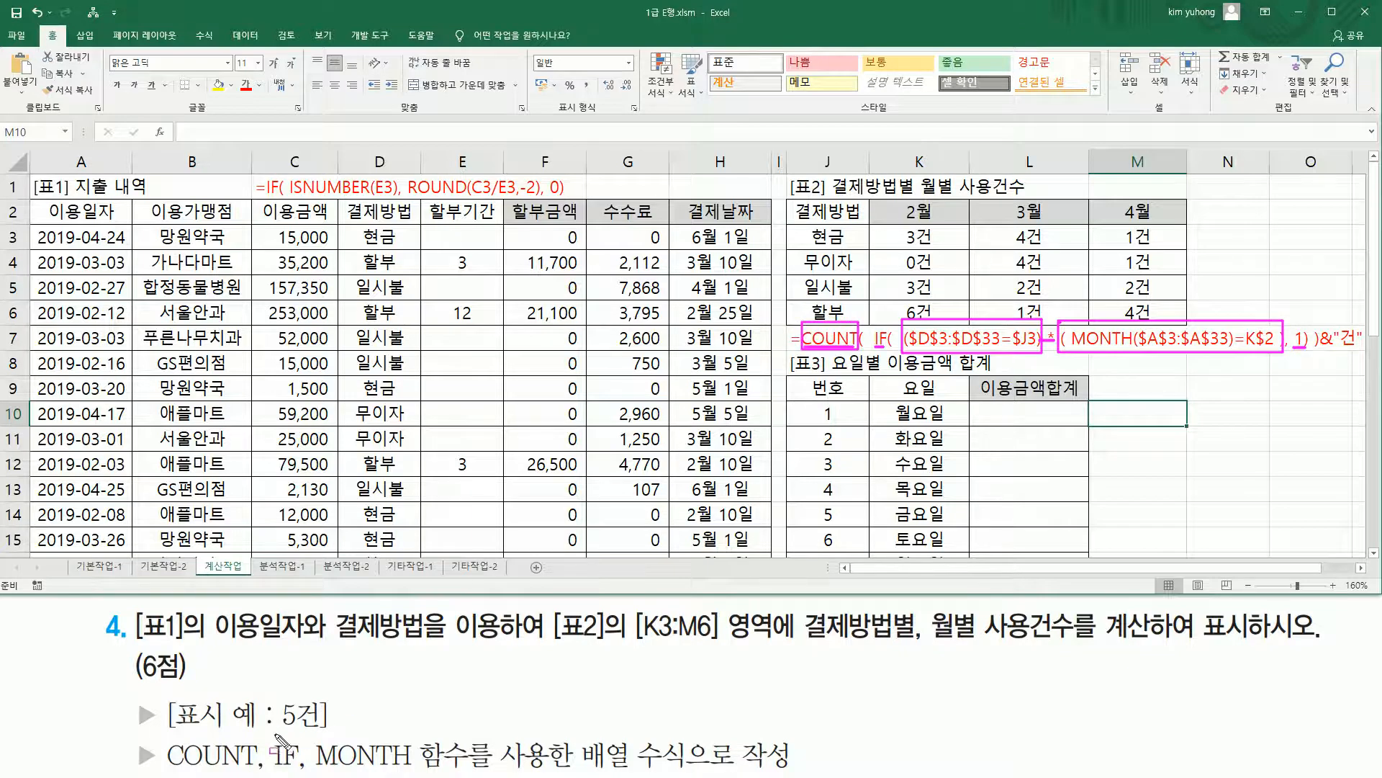
pyautogui.moveTo(275, 733)
pyautogui.mouseDown()
pyautogui.moveTo(308, 733)
pyautogui.moveTo(320, 697)
pyautogui.moveTo(321, 730)
pyautogui.mouseUp()
pyautogui.moveTo(1318, 352); pyautogui.dragTo(1353, 352)
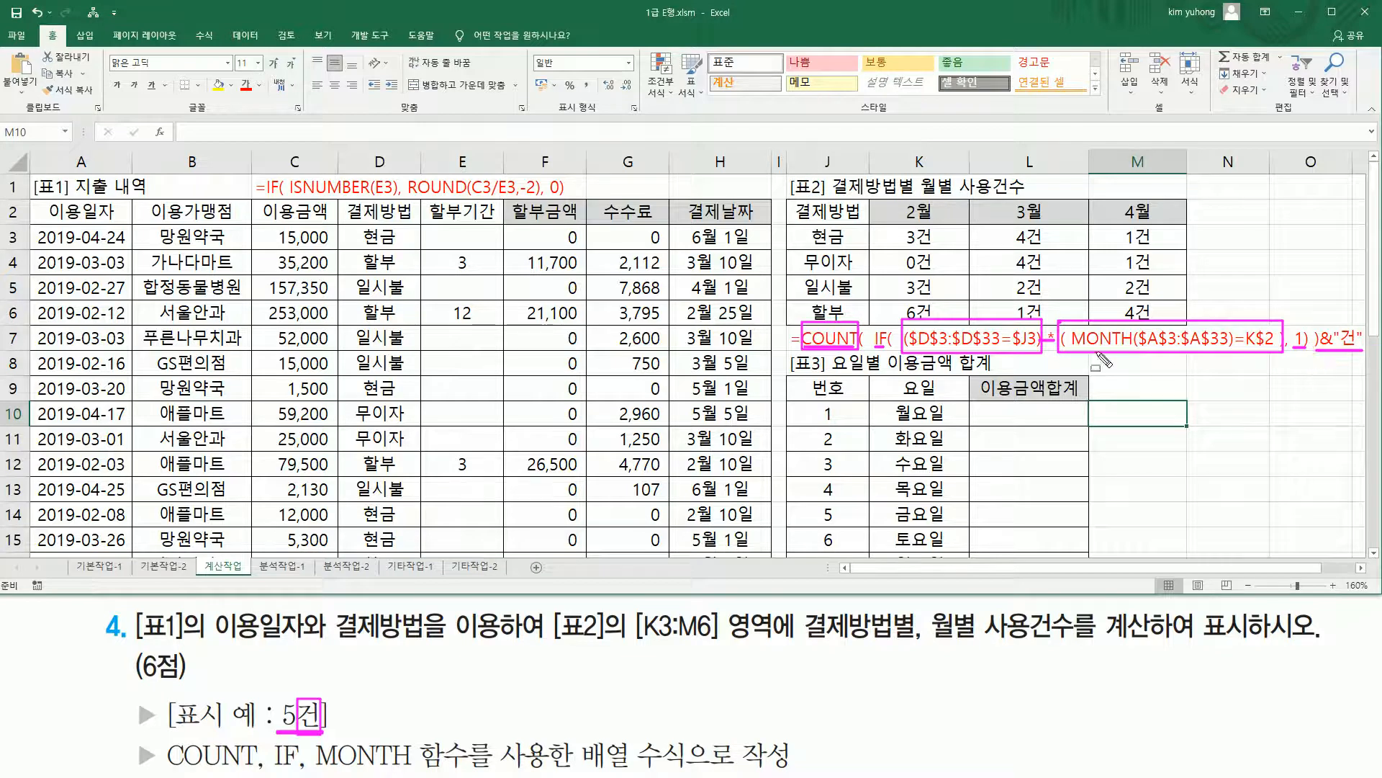
pyautogui.moveTo(1011, 349); pyautogui.dragTo(1031, 349)
pyautogui.moveTo(1240, 349); pyautogui.dragTo(1273, 348)
pyautogui.press('Escape')
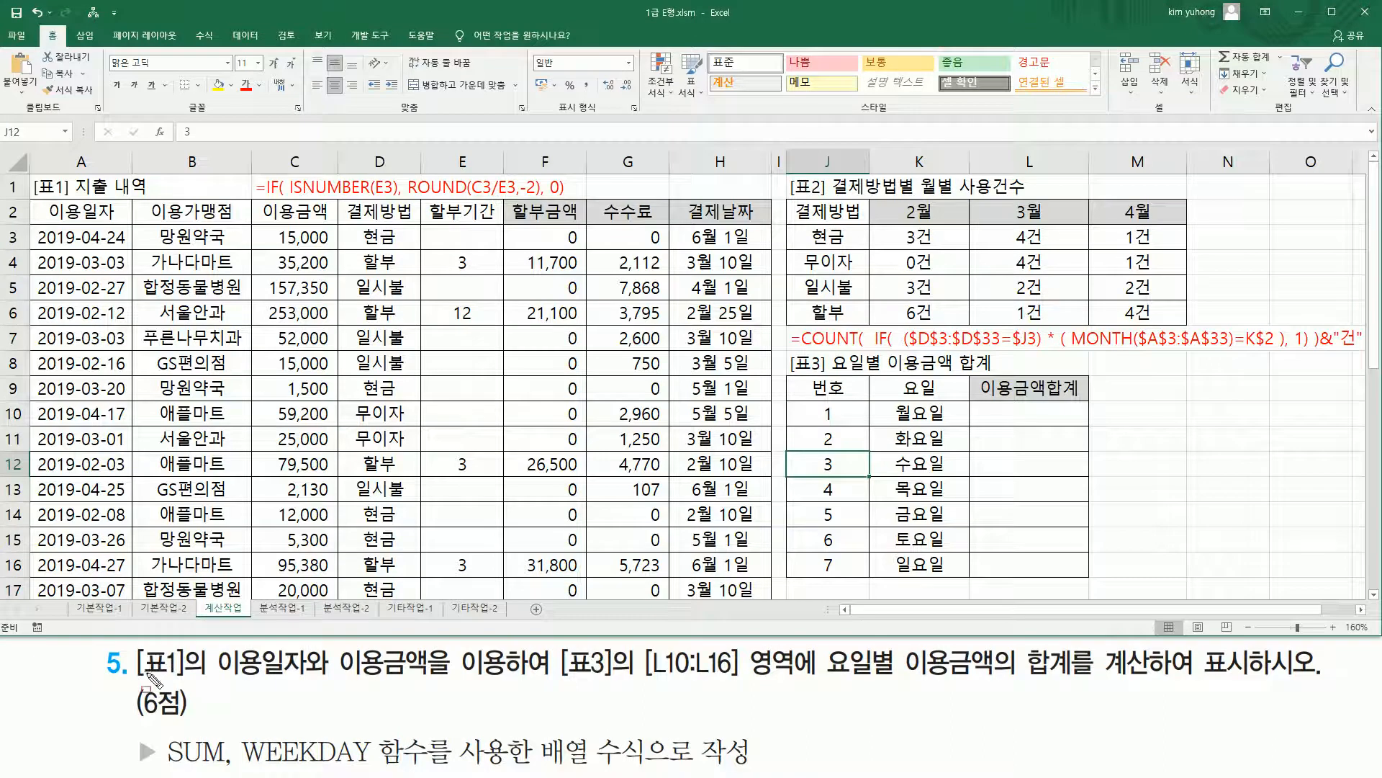
# Examine task 5 on weekday totals in L10:L16 of [표3], with its source columns 이용일자 and 이용금액 and required SUM and WEEKDAY functions
pyautogui.moveTo(137, 675); pyautogui.dragTo(447, 679)
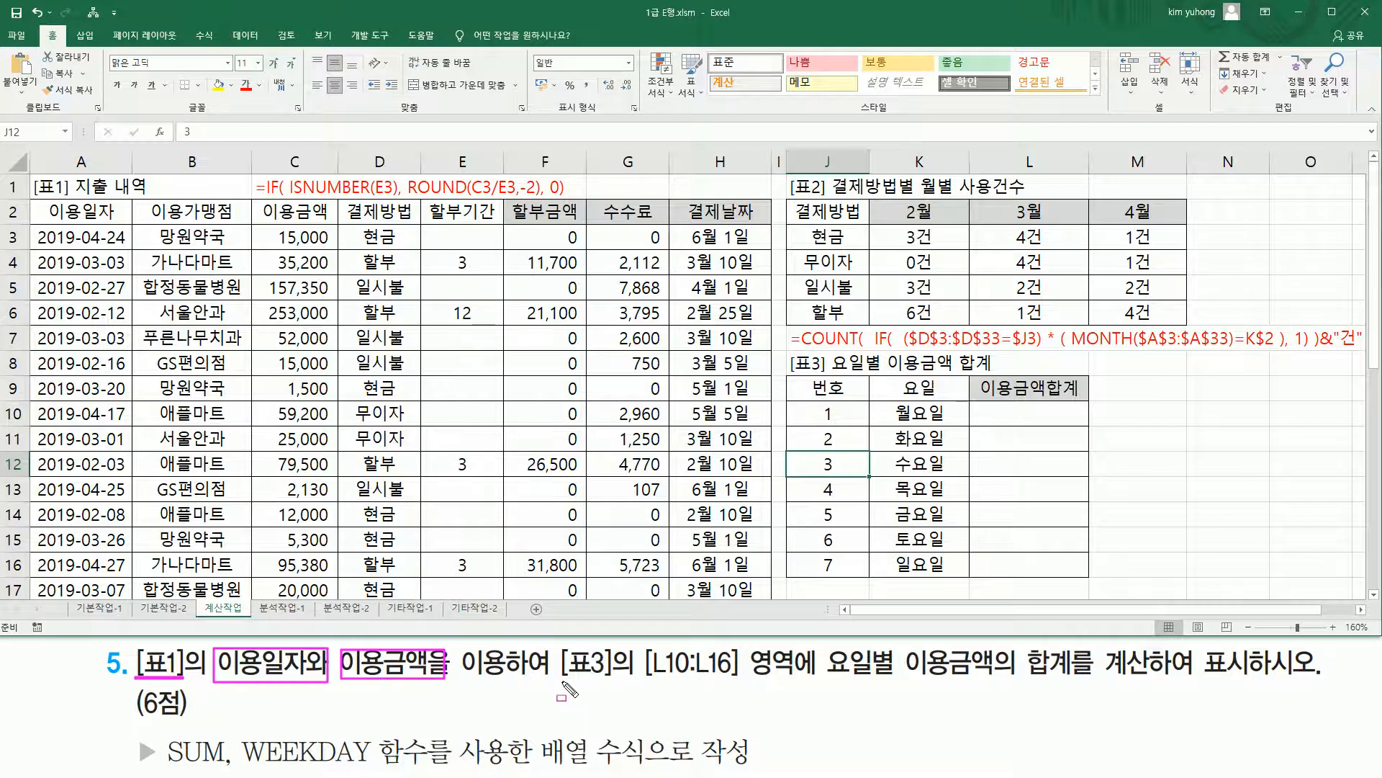
pyautogui.moveTo(561, 681); pyautogui.dragTo(1319, 676)
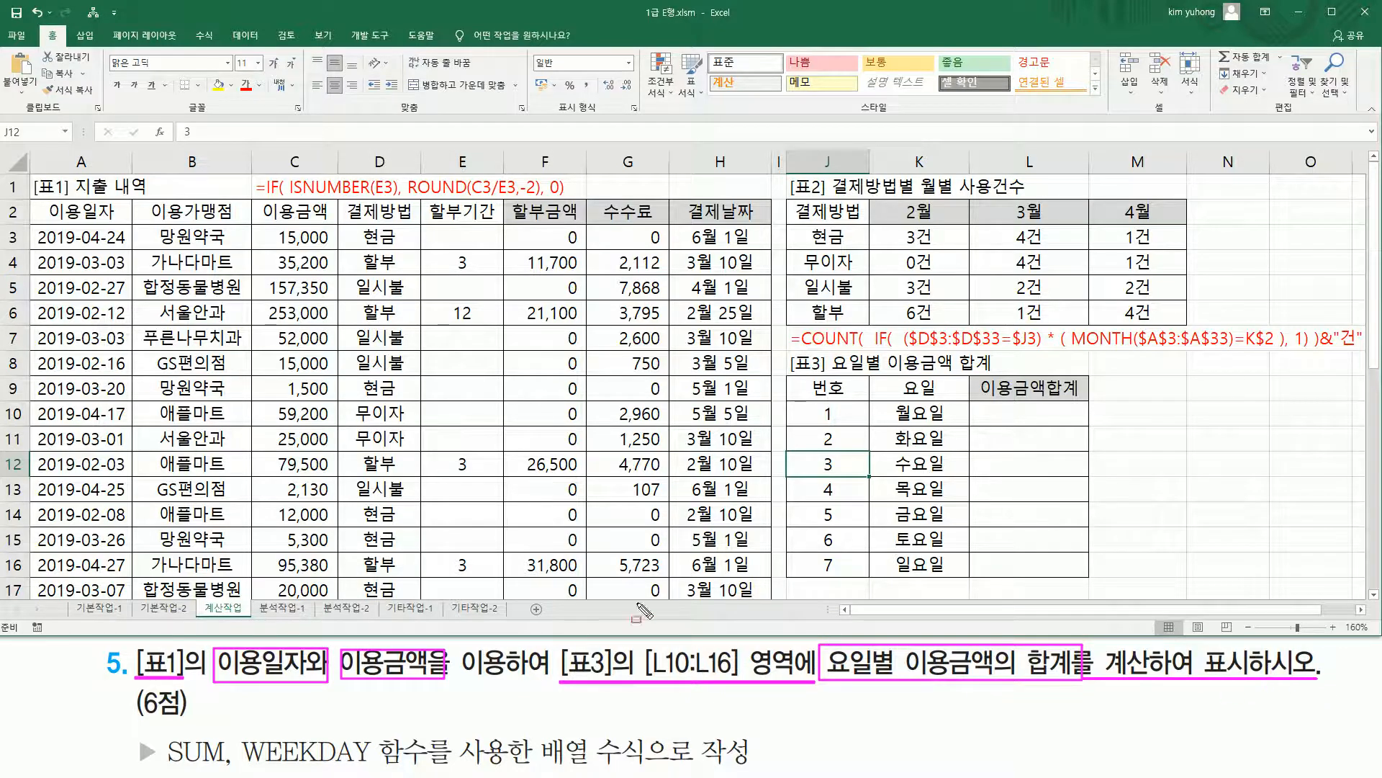
pyautogui.moveTo(994, 409)
pyautogui.mouseDown()
pyautogui.moveTo(1080, 576)
pyautogui.moveTo(1084, 563)
pyautogui.mouseUp()
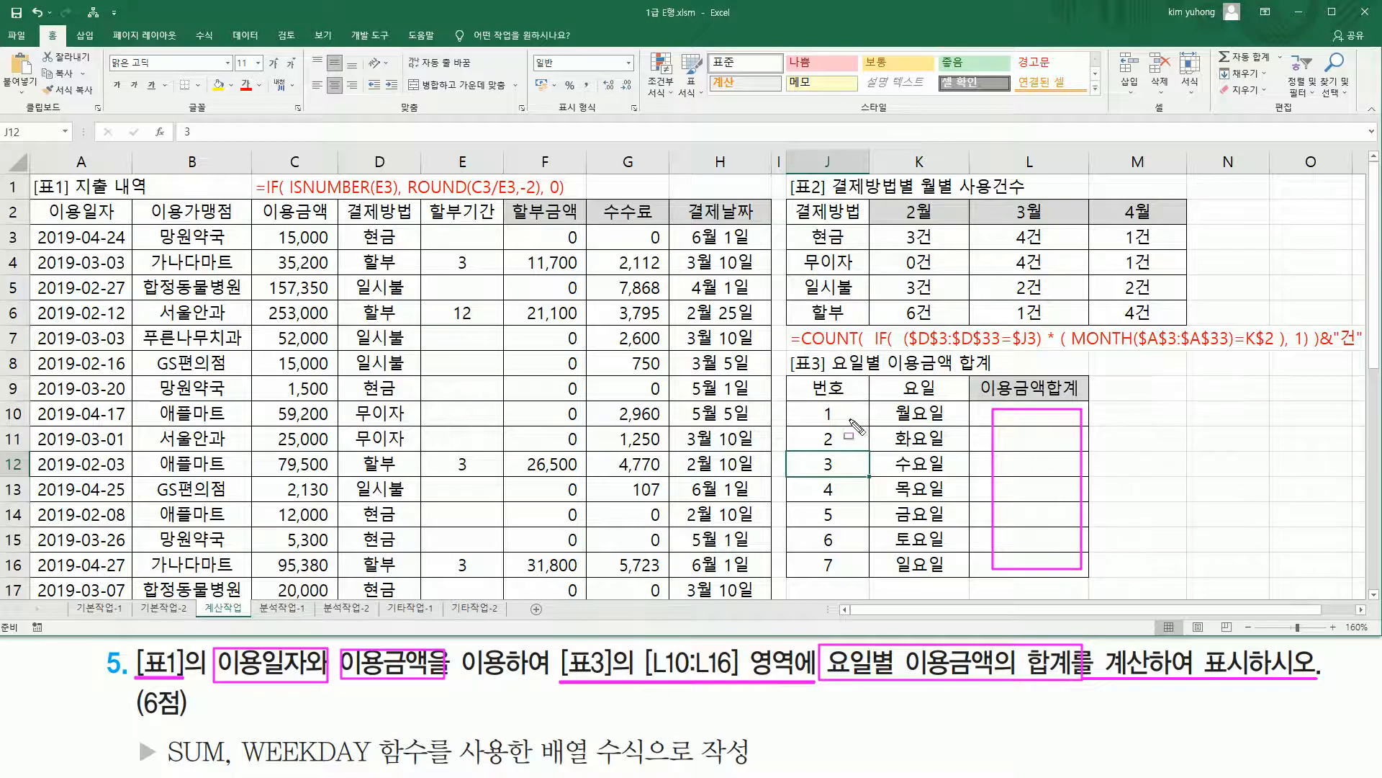
pyautogui.moveTo(812, 423); pyautogui.dragTo(957, 421)
pyautogui.moveTo(808, 448); pyautogui.dragTo(960, 446)
pyautogui.moveTo(808, 474); pyautogui.dragTo(962, 473)
pyautogui.moveTo(803, 499); pyautogui.dragTo(969, 498)
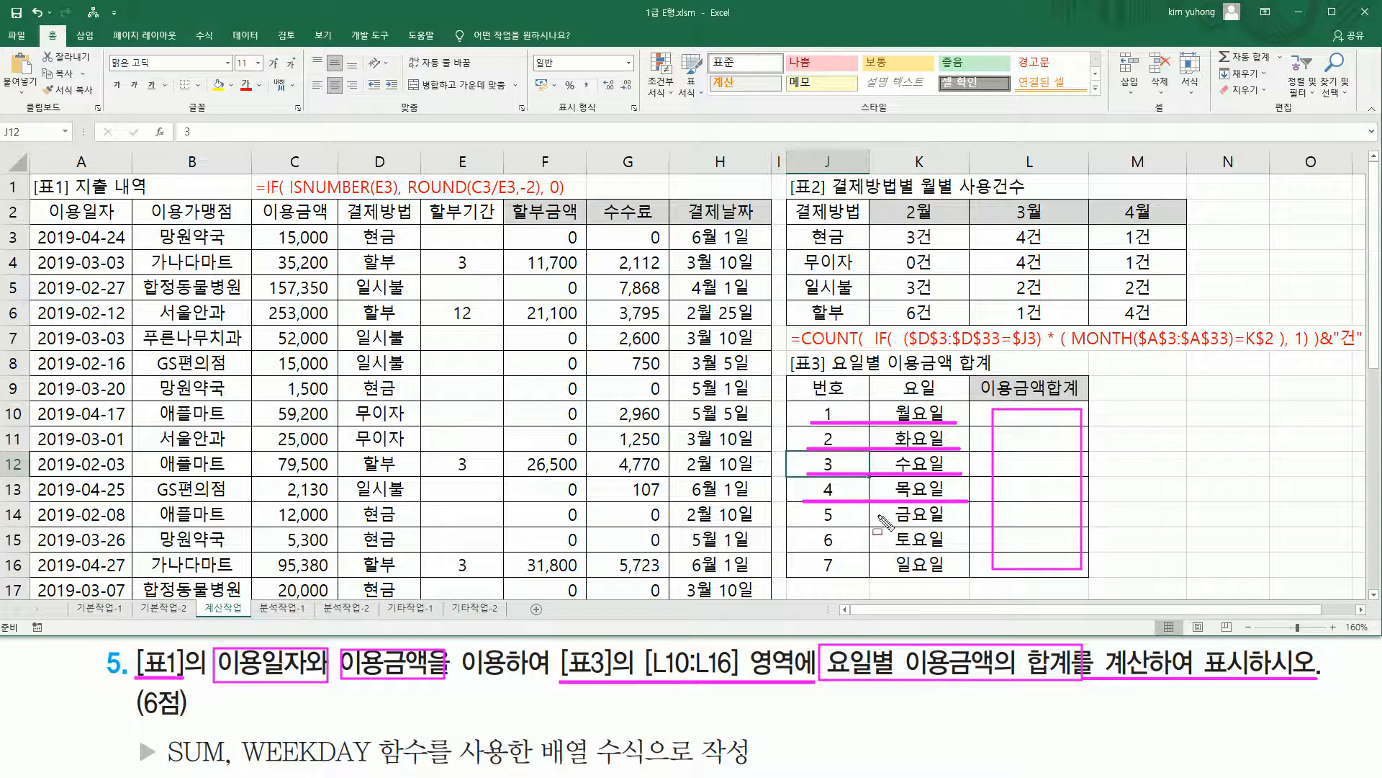
pyautogui.moveTo(812, 526); pyautogui.dragTo(995, 526)
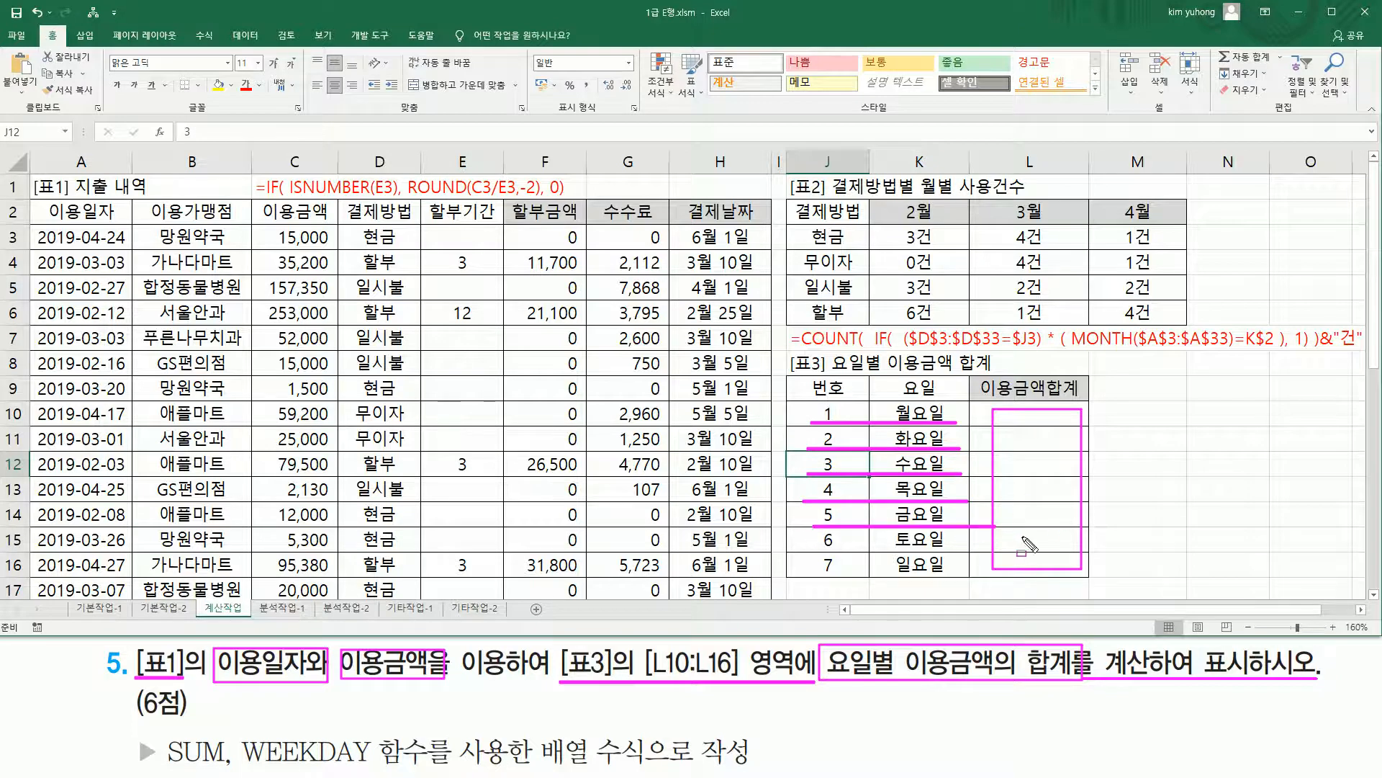
pyautogui.moveTo(39, 229); pyautogui.dragTo(123, 602)
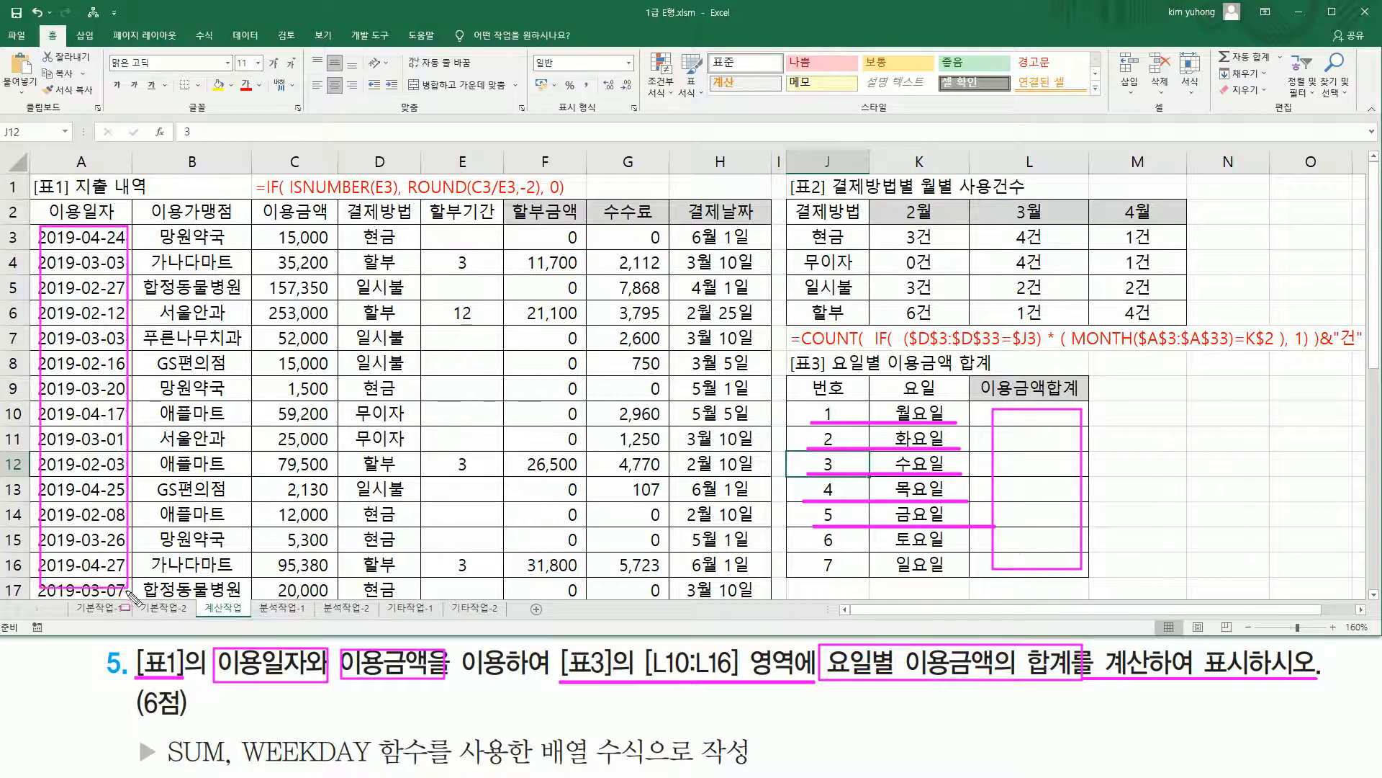
pyautogui.moveTo(264, 230)
pyautogui.mouseDown()
pyautogui.moveTo(334, 515)
pyautogui.moveTo(333, 592)
pyautogui.mouseUp()
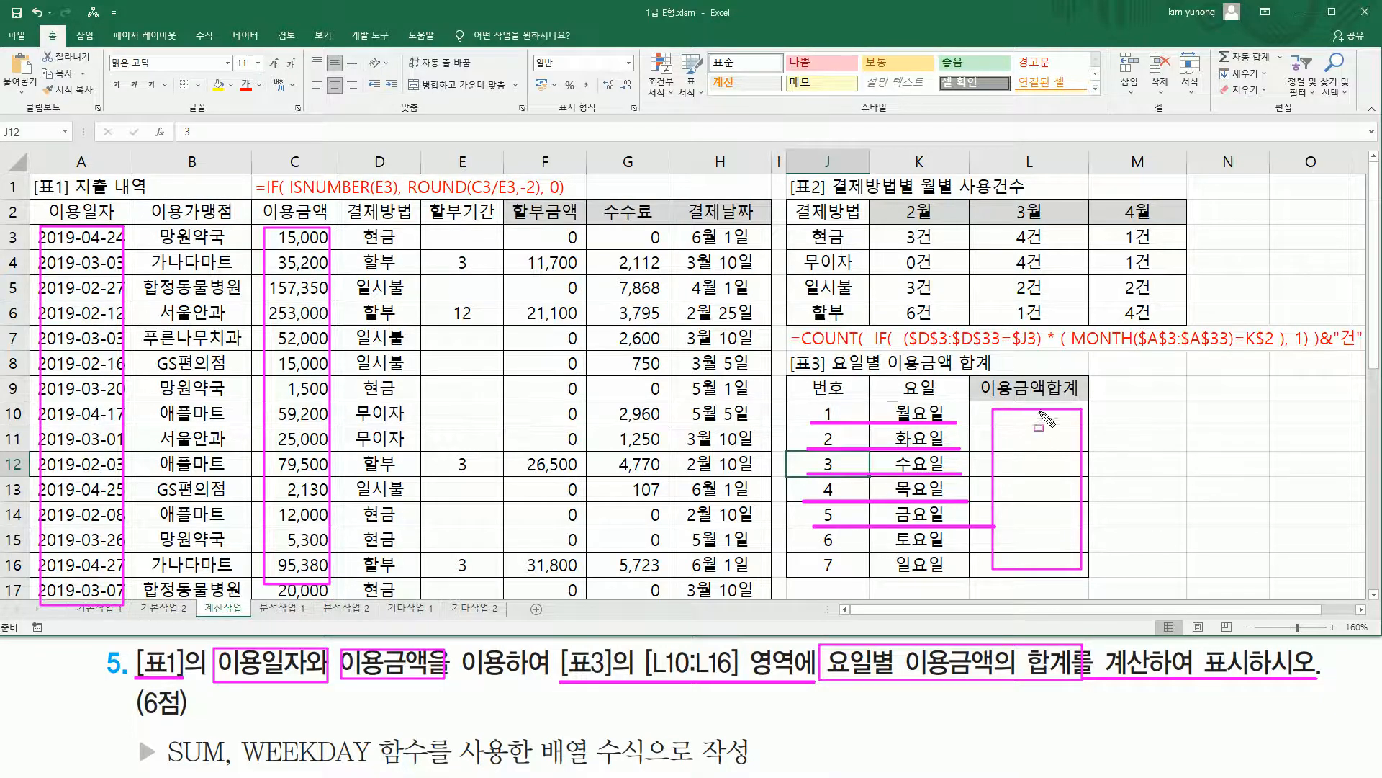
pyautogui.moveTo(160, 768); pyautogui.dragTo(418, 767)
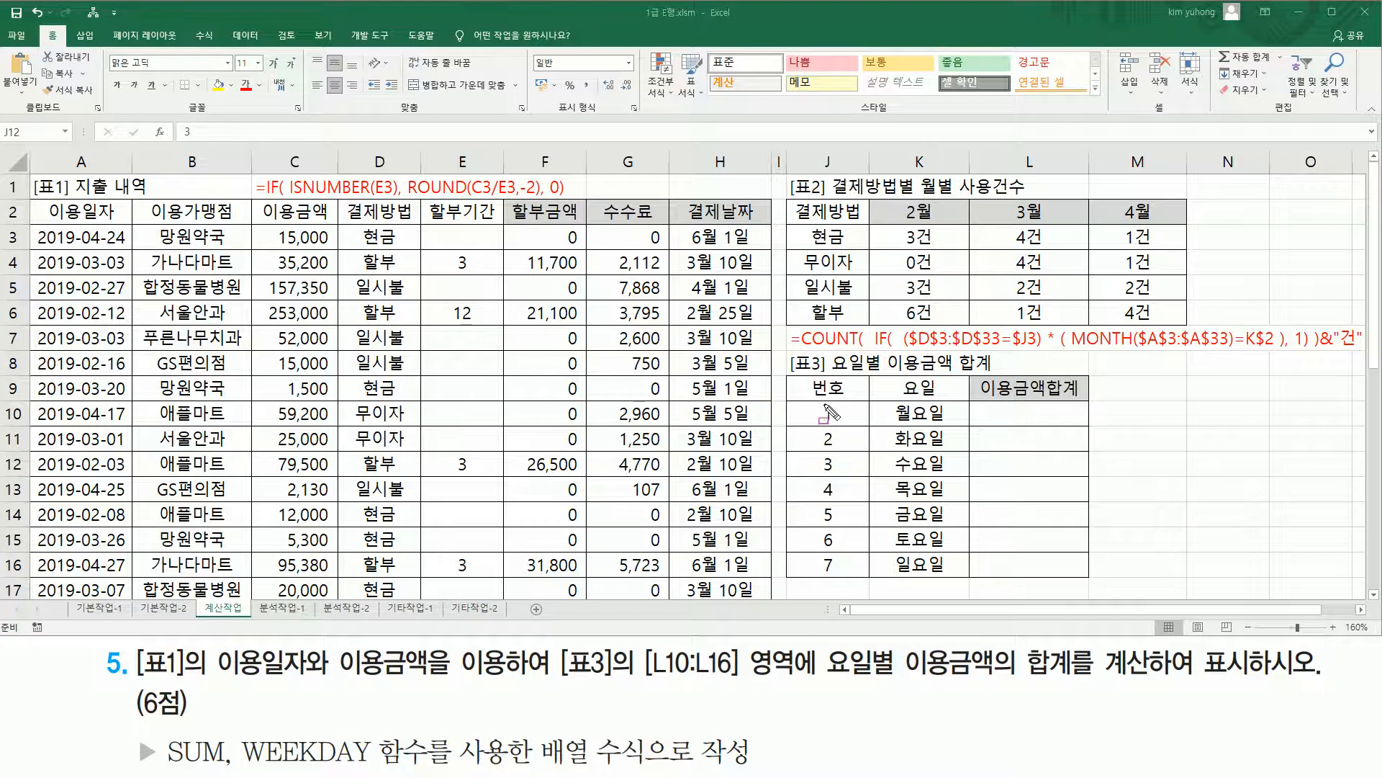
# Compare the 번호 values in J10:J16 with the weekday names in K10:K16 for use with the WEEKDAY function
pyautogui.moveTo(879, 398); pyautogui.dragTo(955, 576)
pyautogui.moveTo(817, 398); pyautogui.dragTo(843, 576)
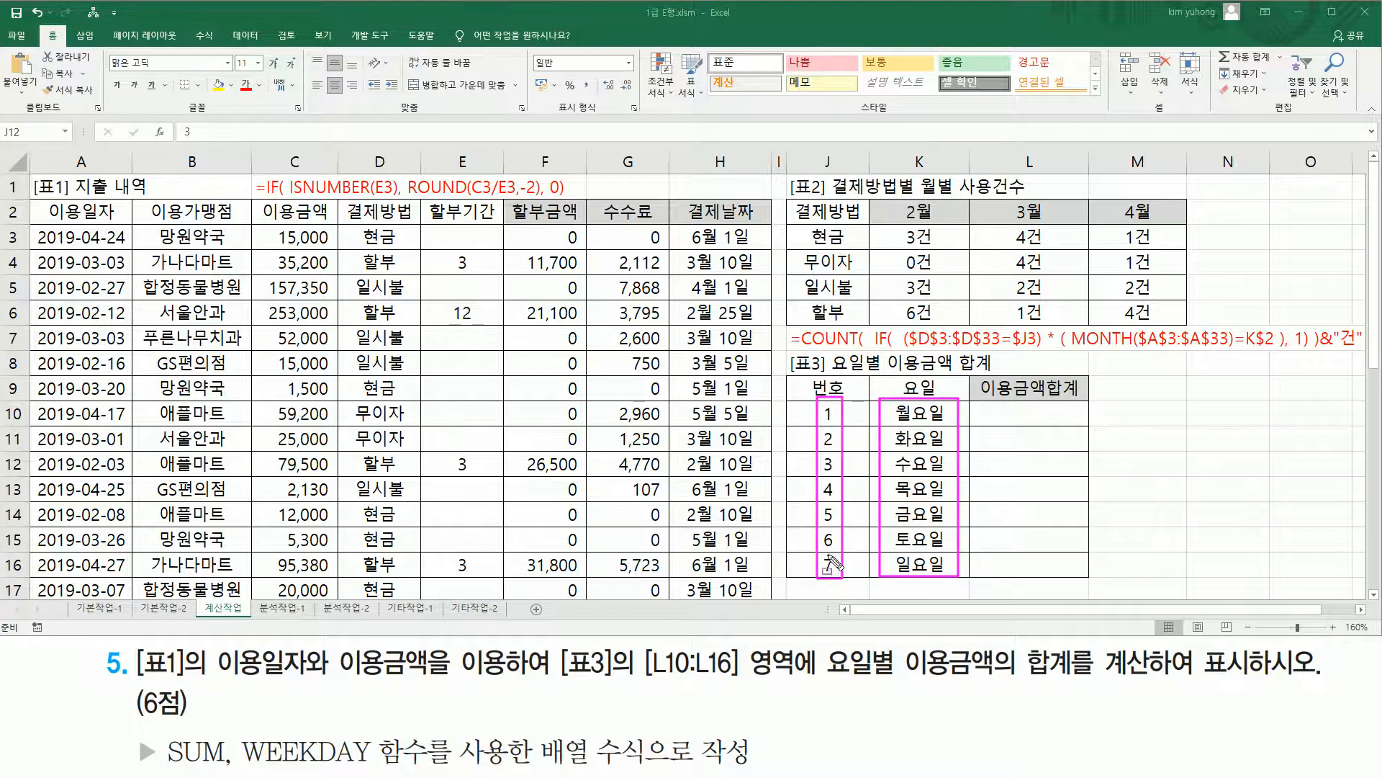
pyautogui.moveTo(241, 769); pyautogui.dragTo(373, 771)
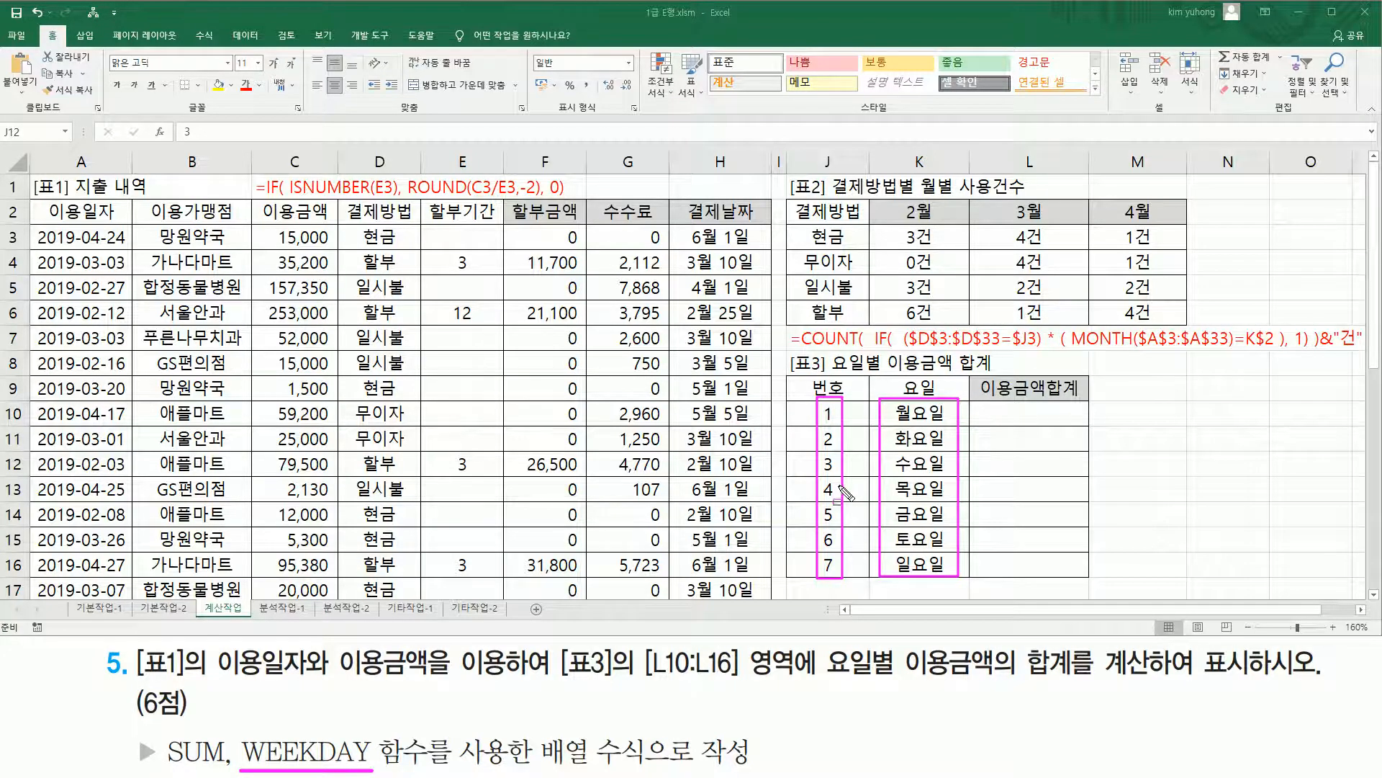
pyautogui.press('Escape')
pyautogui.click(1128, 414)
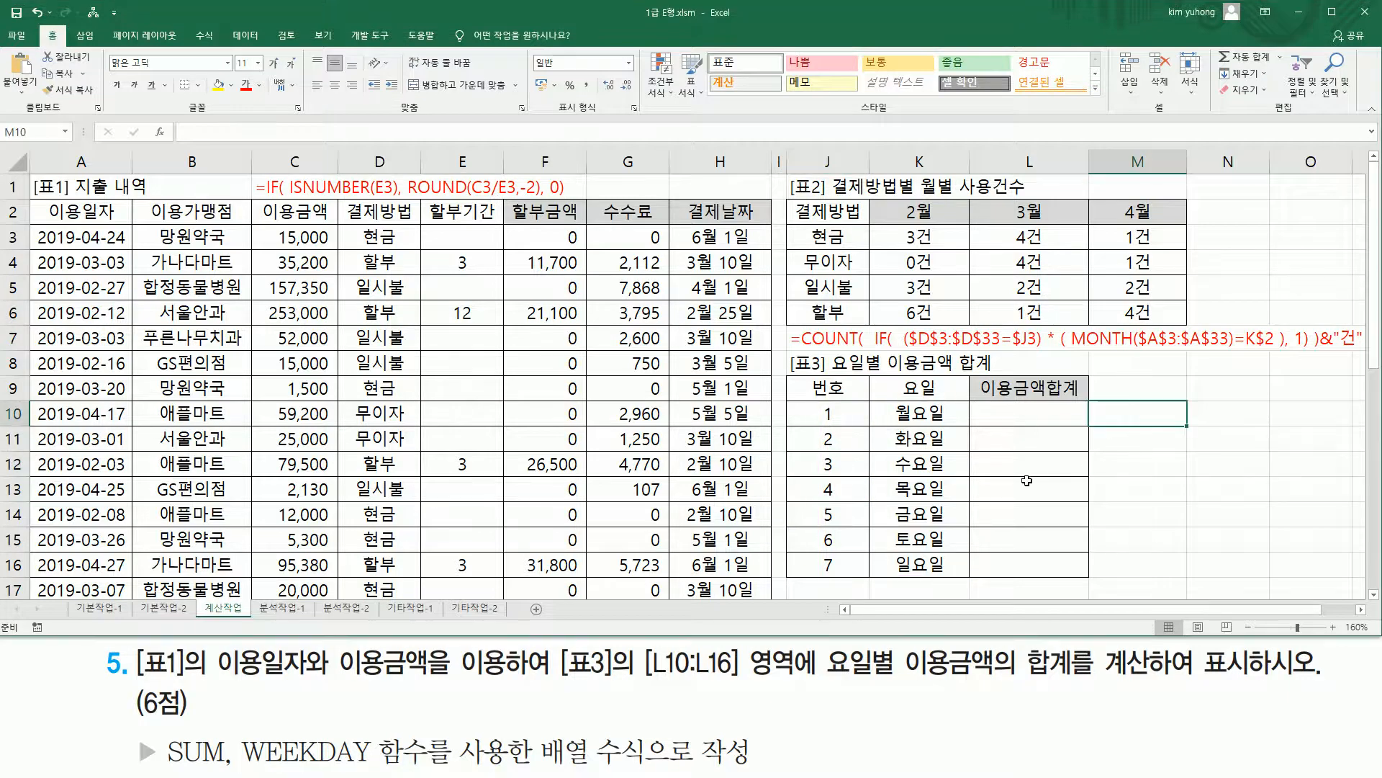
pyautogui.scroll(-3, 1038, 482)
pyautogui.scroll(3, 1080, 432)
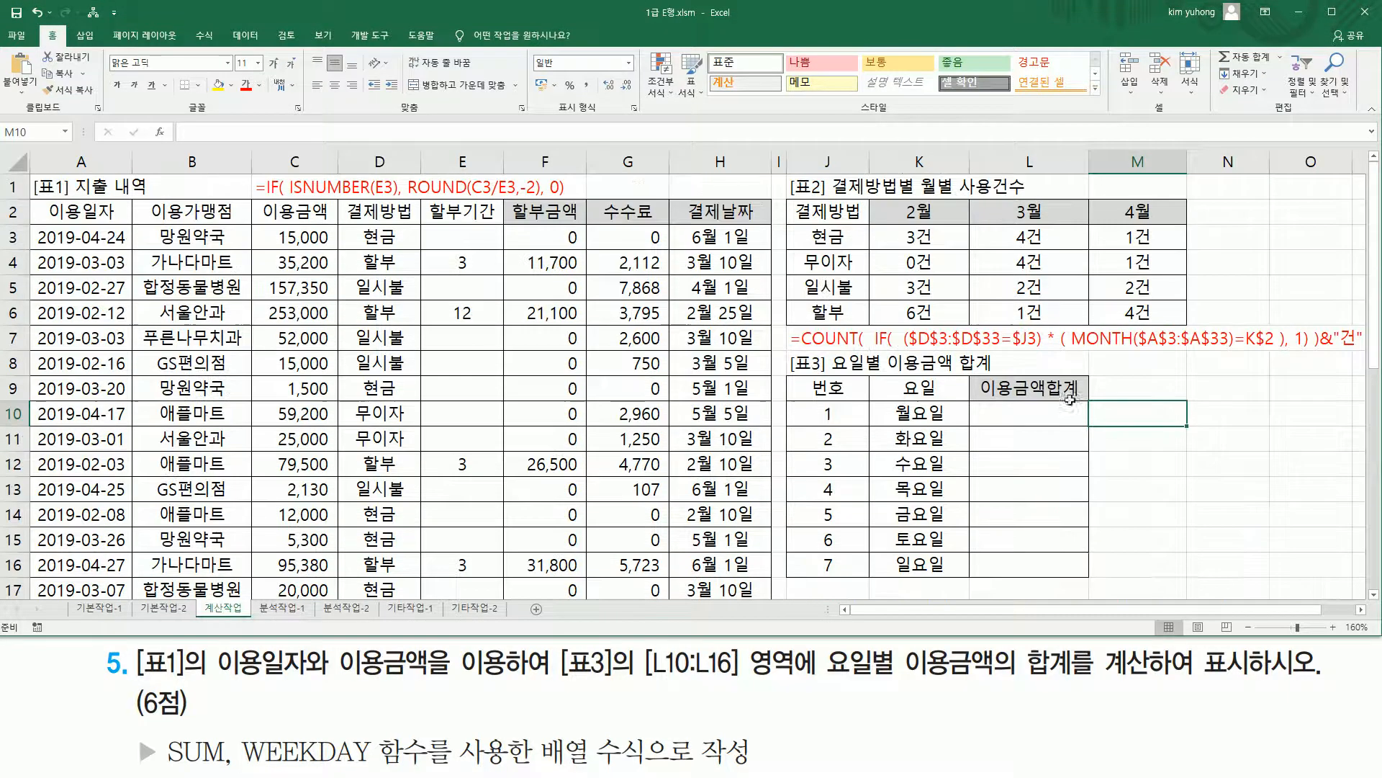
# Enter the WEEKDAY return types 1, 2 and 3 in cells M9 through M11
pyautogui.click(1152, 394)
pyautogui.write('1')
pyautogui.press('Return')
pyautogui.write('2')
pyautogui.press('Return')
pyautogui.write('3')
pyautogui.press('Return')
# Change M9 to 1(생략) and centre the contents of M9:M11
pyautogui.press('Up')
pyautogui.press('Up')
pyautogui.press('Up')
pyautogui.press('F2')
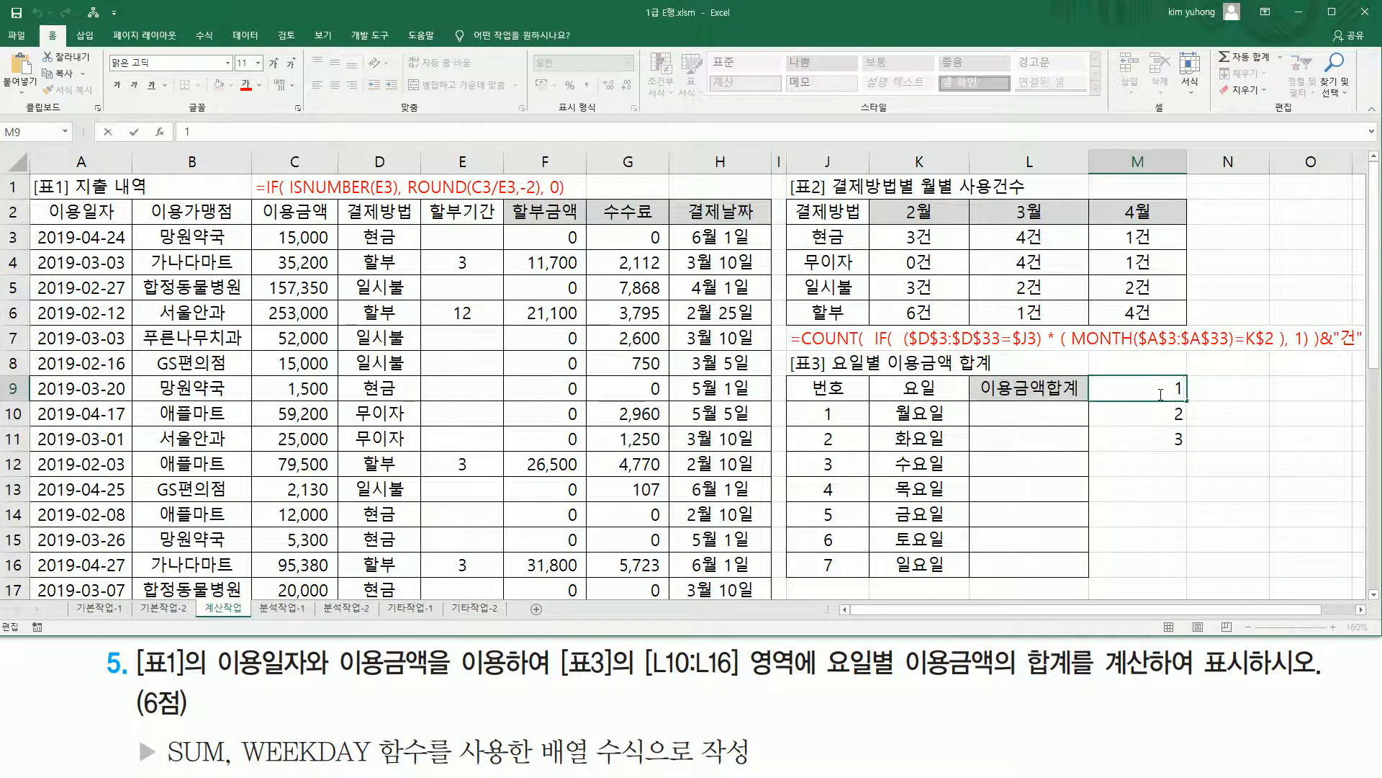
pyautogui.write('(생ㄹ')
pyautogui.write('략)')
pyautogui.press('Return')
pyautogui.moveTo(1147, 381); pyautogui.dragTo(1145, 438)
pyautogui.click(335, 85)
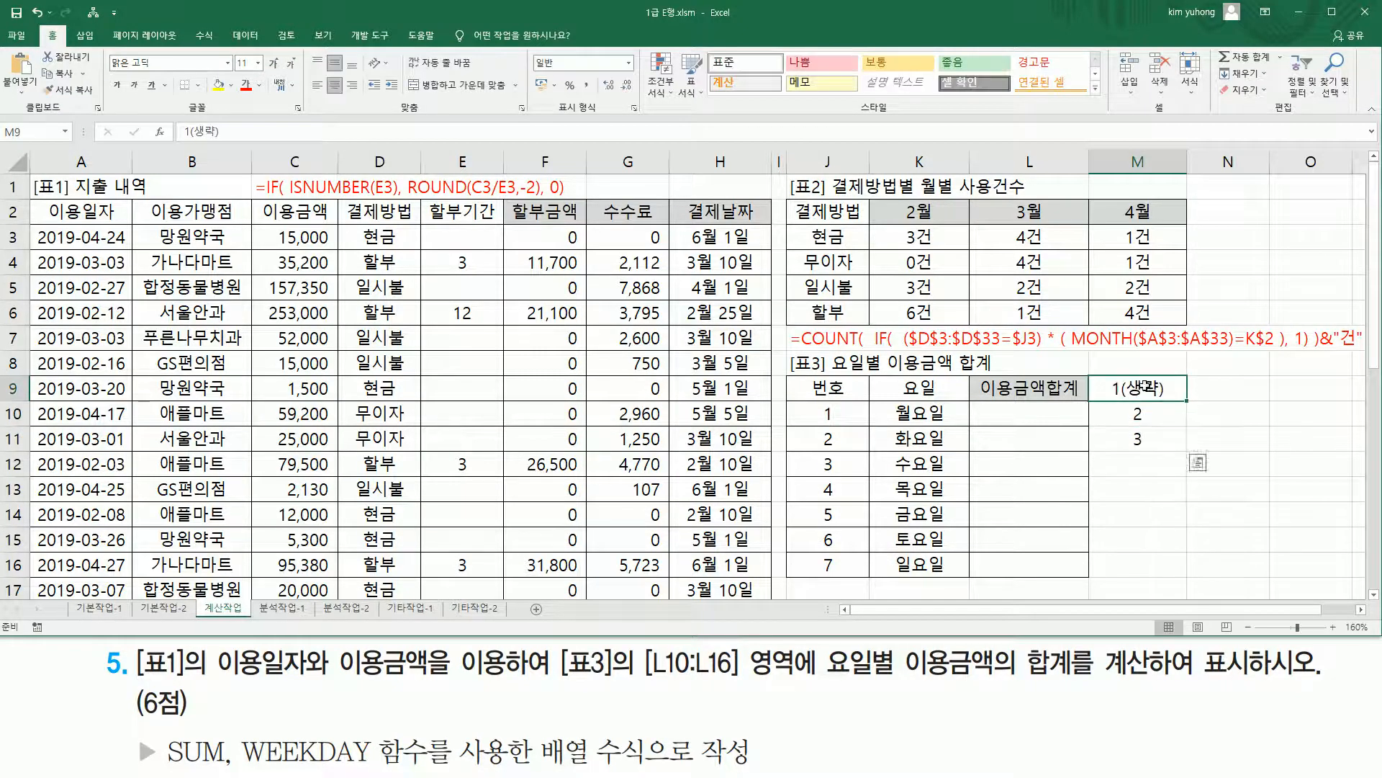
# Enter the numbering range 1일~7토 for return type 1 in cell N9
pyautogui.click(1204, 395)
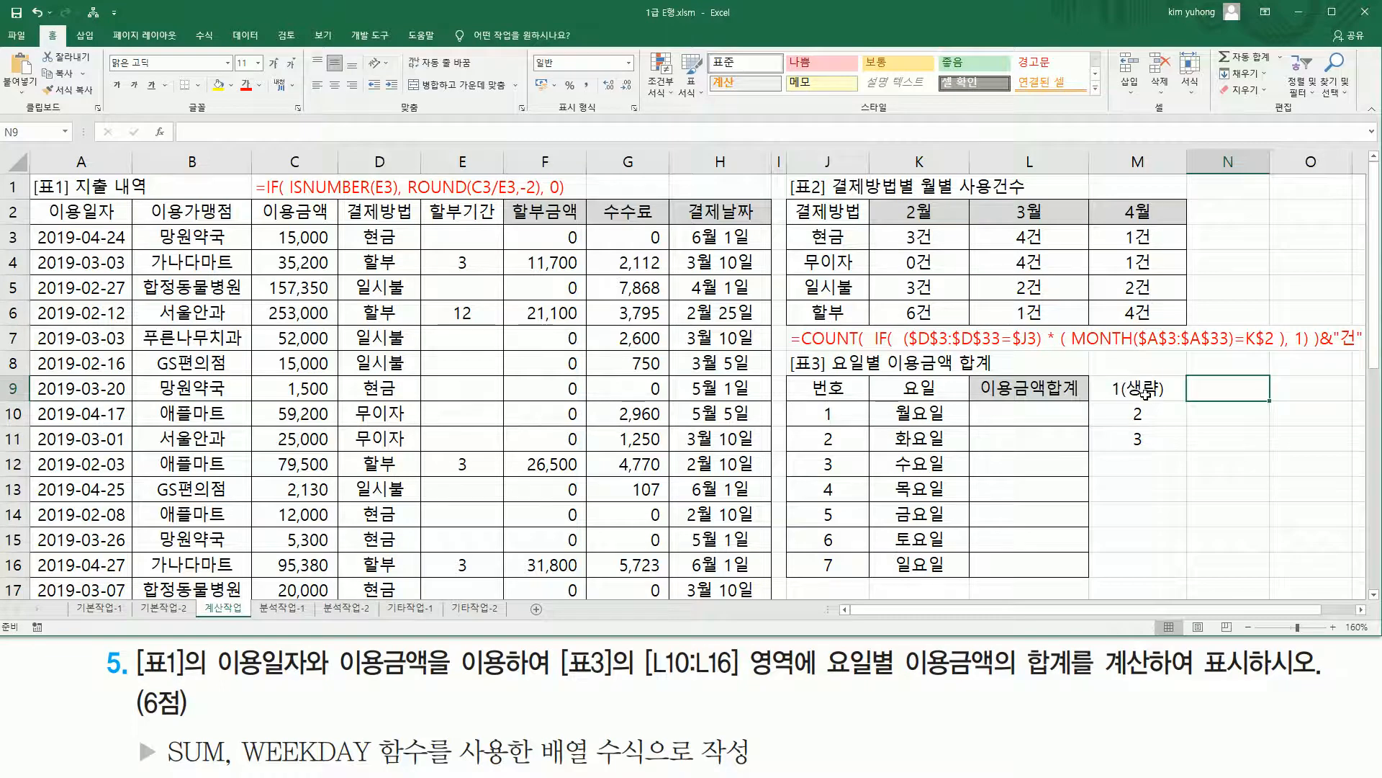
pyautogui.write('1~7')
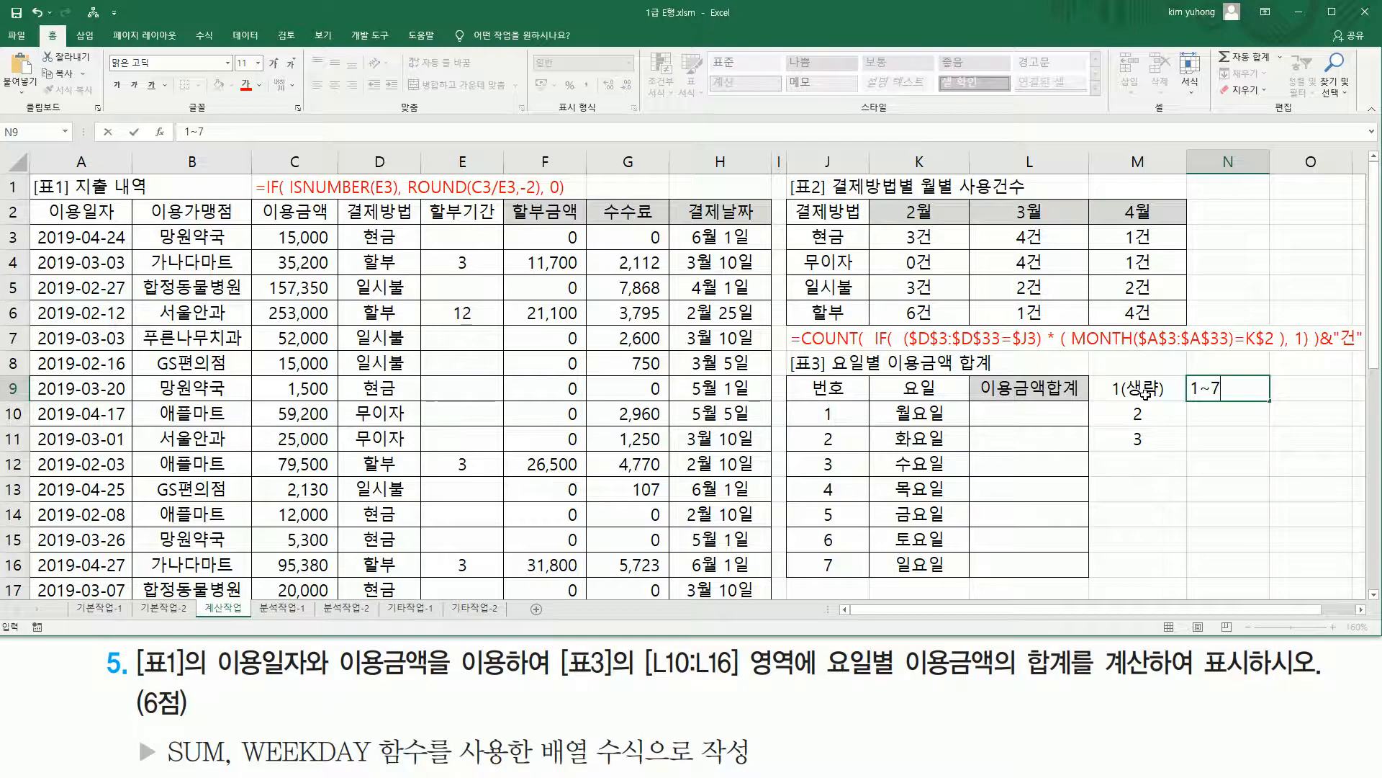
pyautogui.press('Left')
pyautogui.press('Right')
pyautogui.press('F2')
pyautogui.press('Left')
pyautogui.write('이')
pyautogui.press('Right')
pyautogui.press('Right')
pyautogui.write('토')
pyautogui.press('Return')
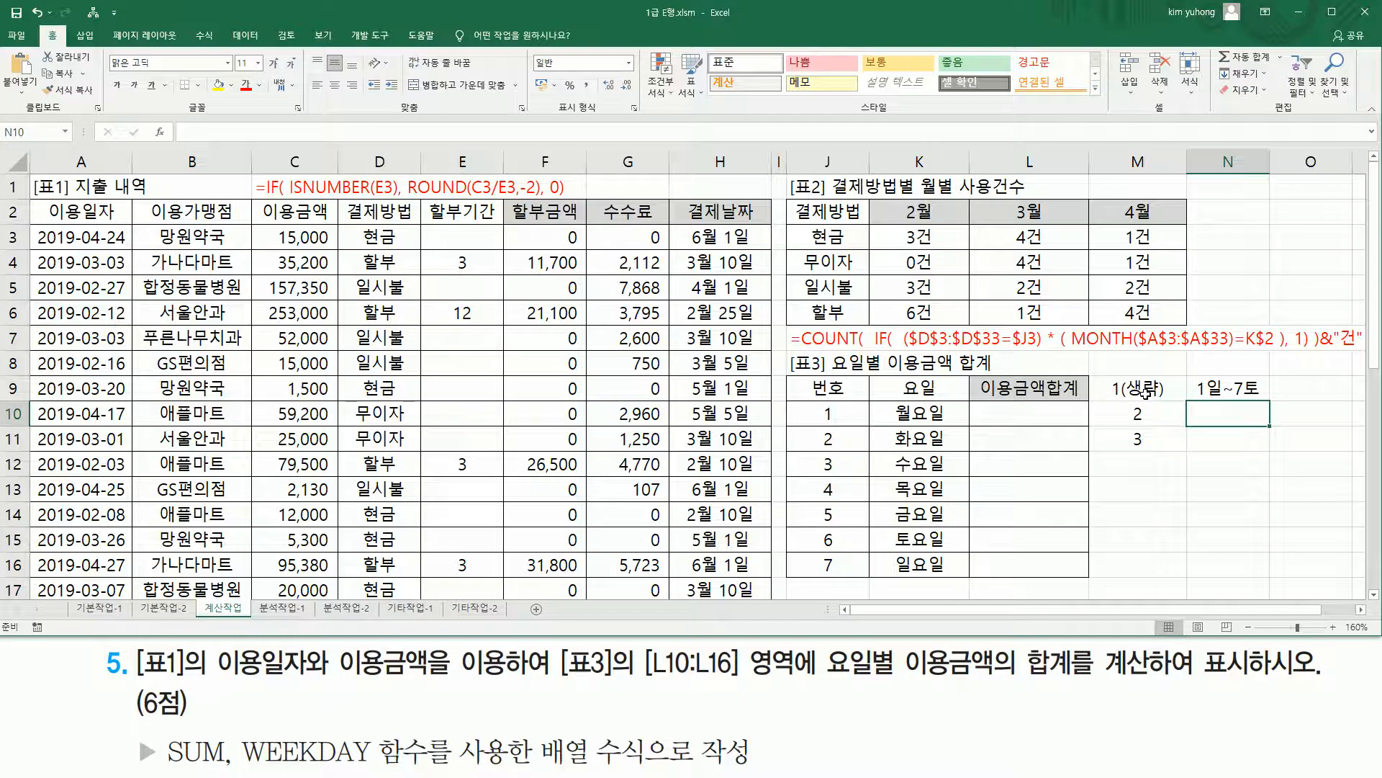
# Enter 1월~7일 in N10 for return type 2 and 0월~6일 in N11 for return type 3
pyautogui.write('1~7')
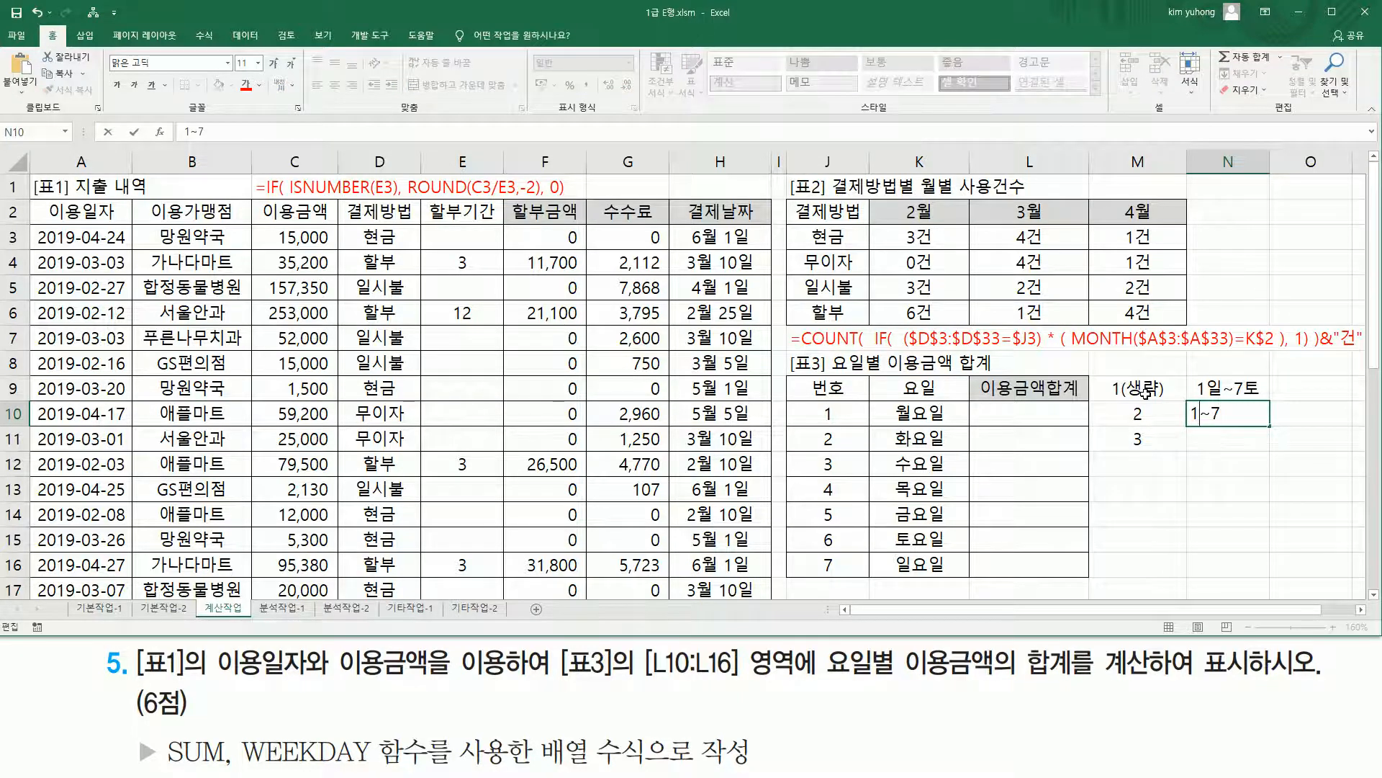
pyautogui.write('월')
pyautogui.write('일')
pyautogui.press('Return')
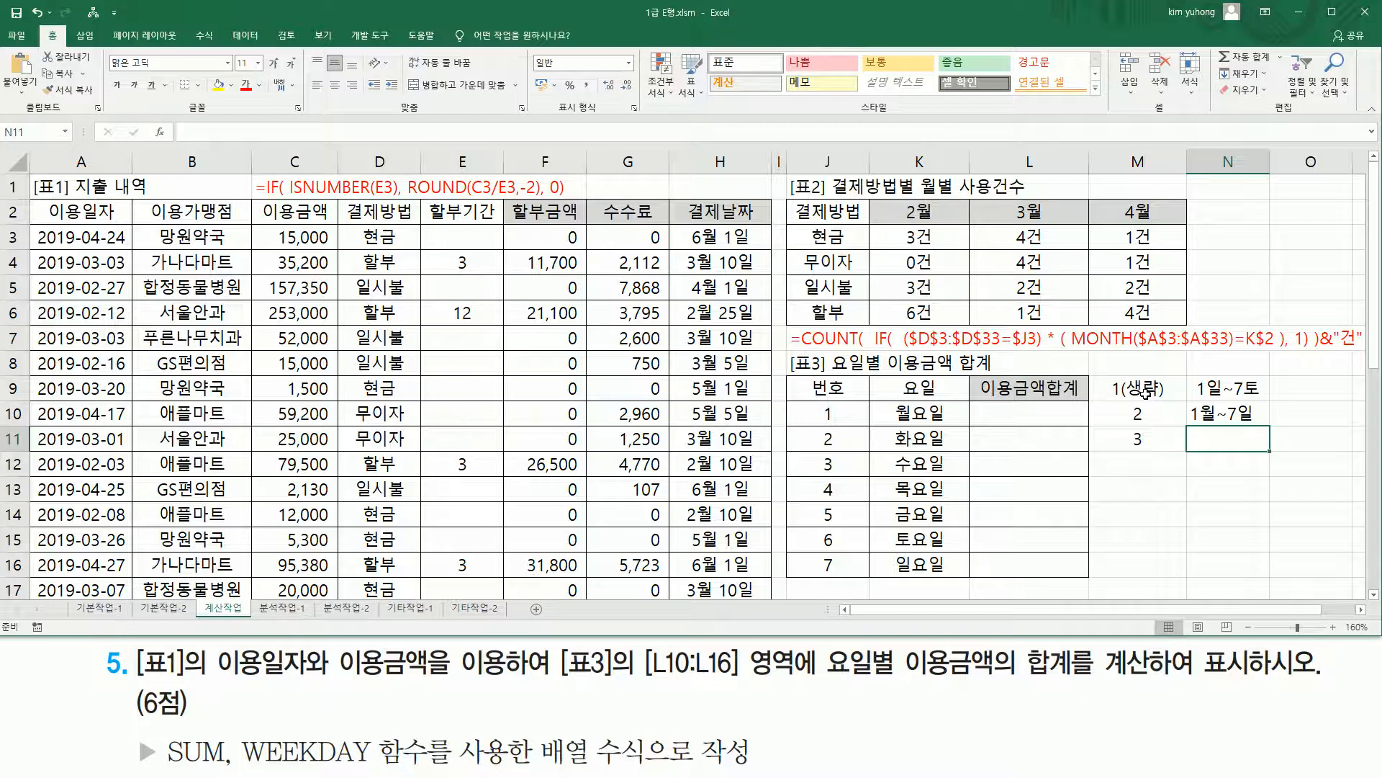
pyautogui.write('0')
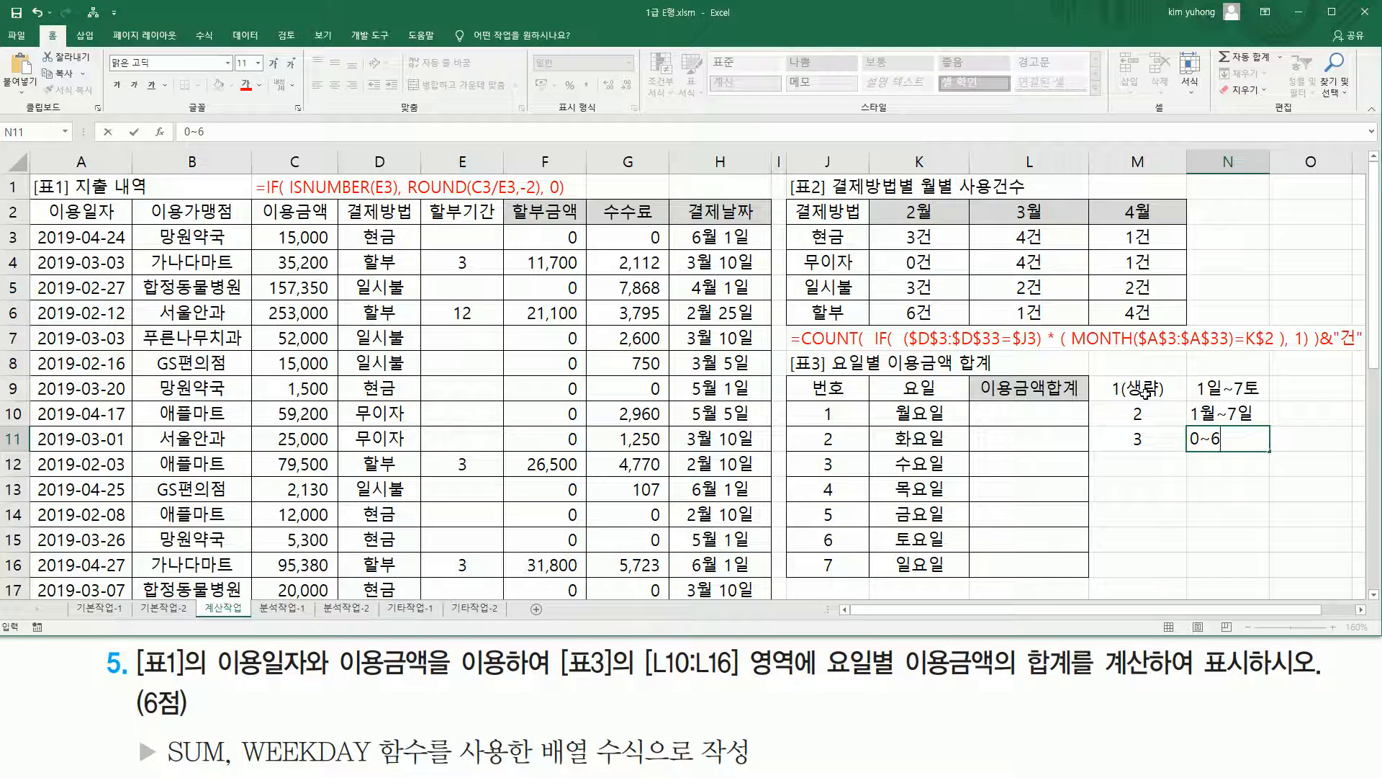
pyautogui.write('월~6')
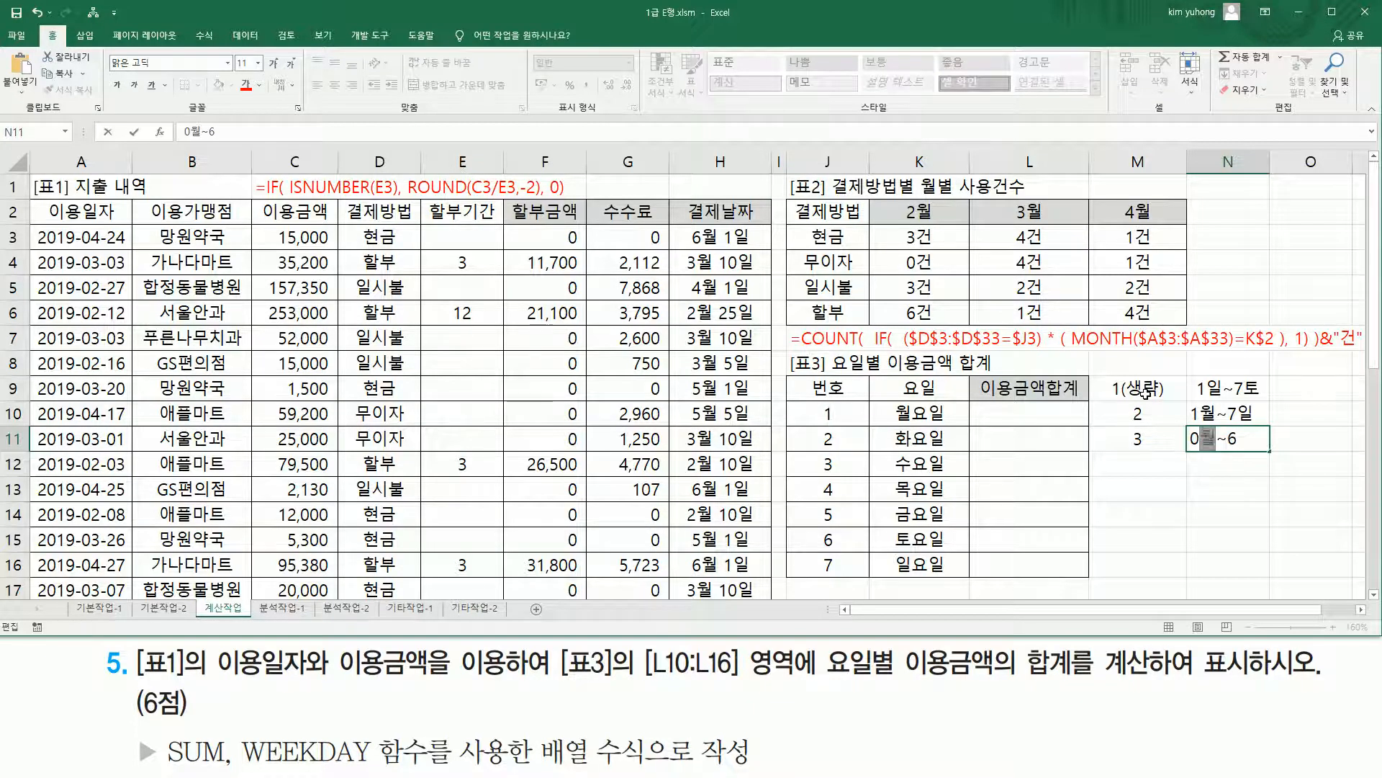
pyautogui.write('일')
pyautogui.hotkey('ctrl', 'Return')
# Apply all borders to the return type notes in M9:N11
pyautogui.moveTo(1160, 398); pyautogui.dragTo(1227, 440)
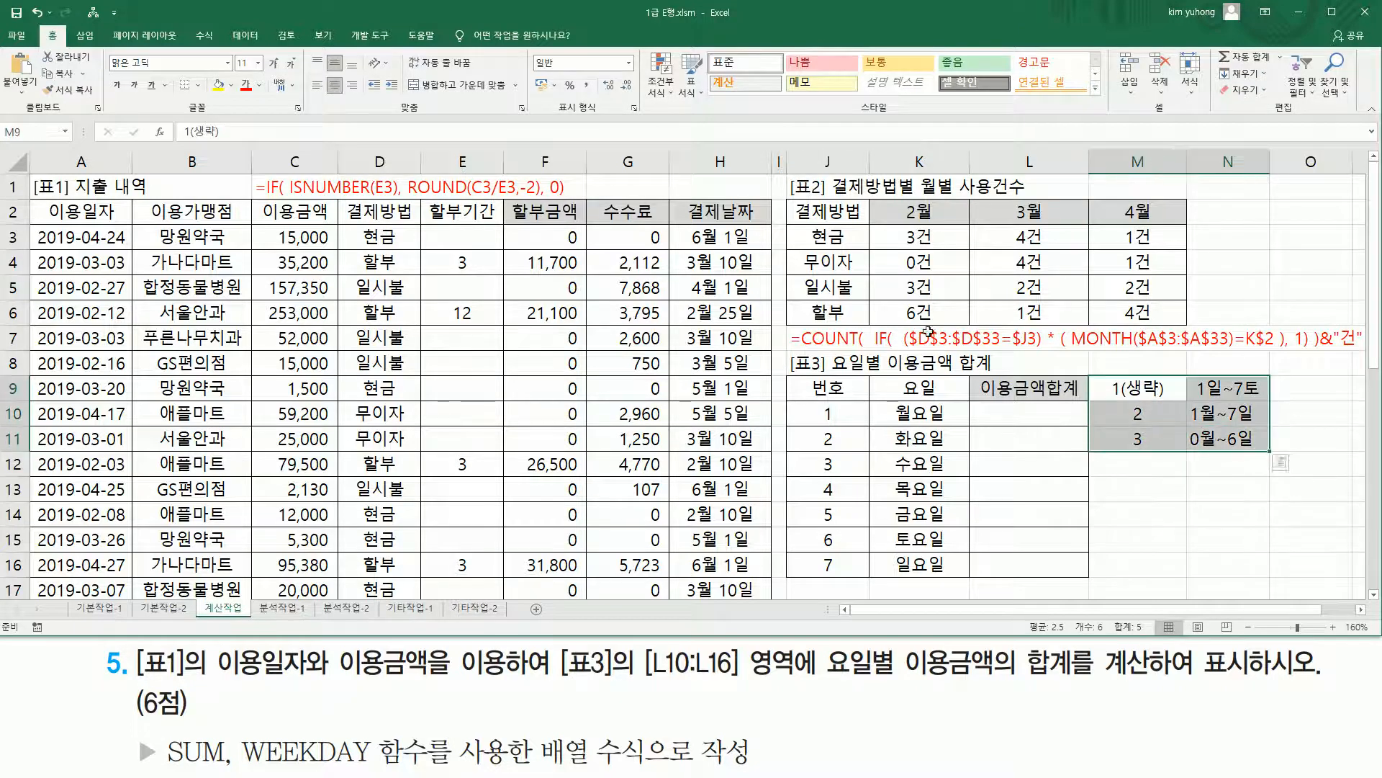
pyautogui.click(197, 85)
pyautogui.click(207, 210)
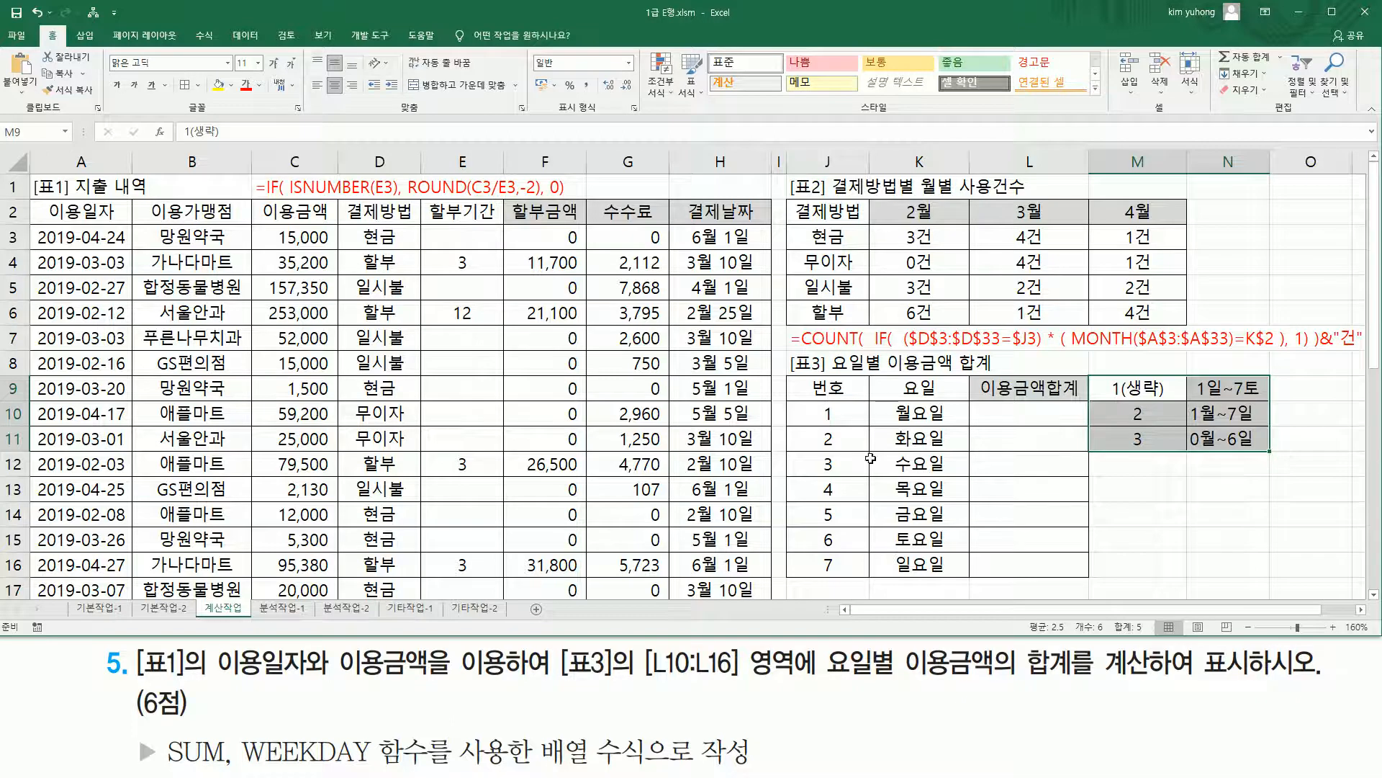
# Compare the weekday numbering in J10:K16 with the notes in M9:N11 to determine the matching WEEKDAY return type
pyautogui.click(879, 418)
pyautogui.moveTo(879, 417); pyautogui.dragTo(850, 417)
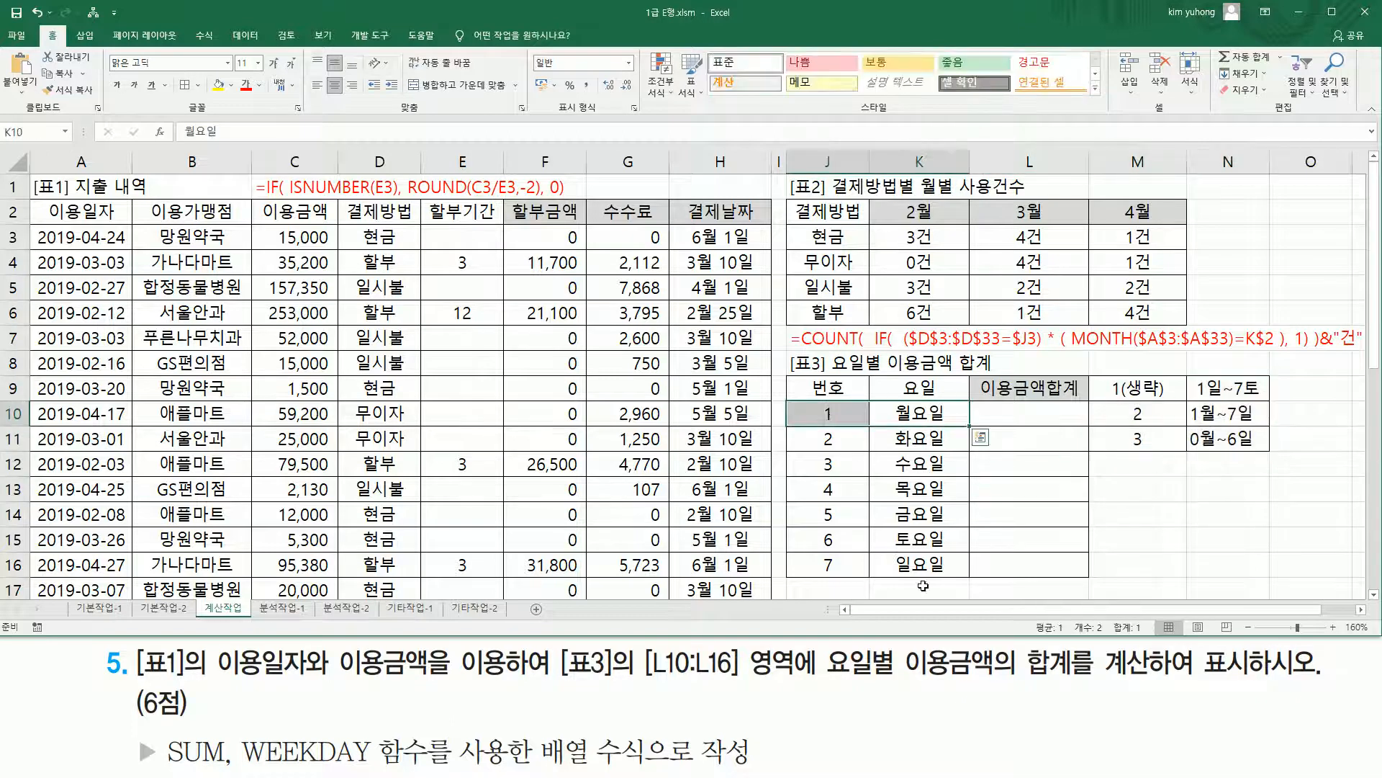
pyautogui.moveTo(925, 567); pyautogui.dragTo(850, 567)
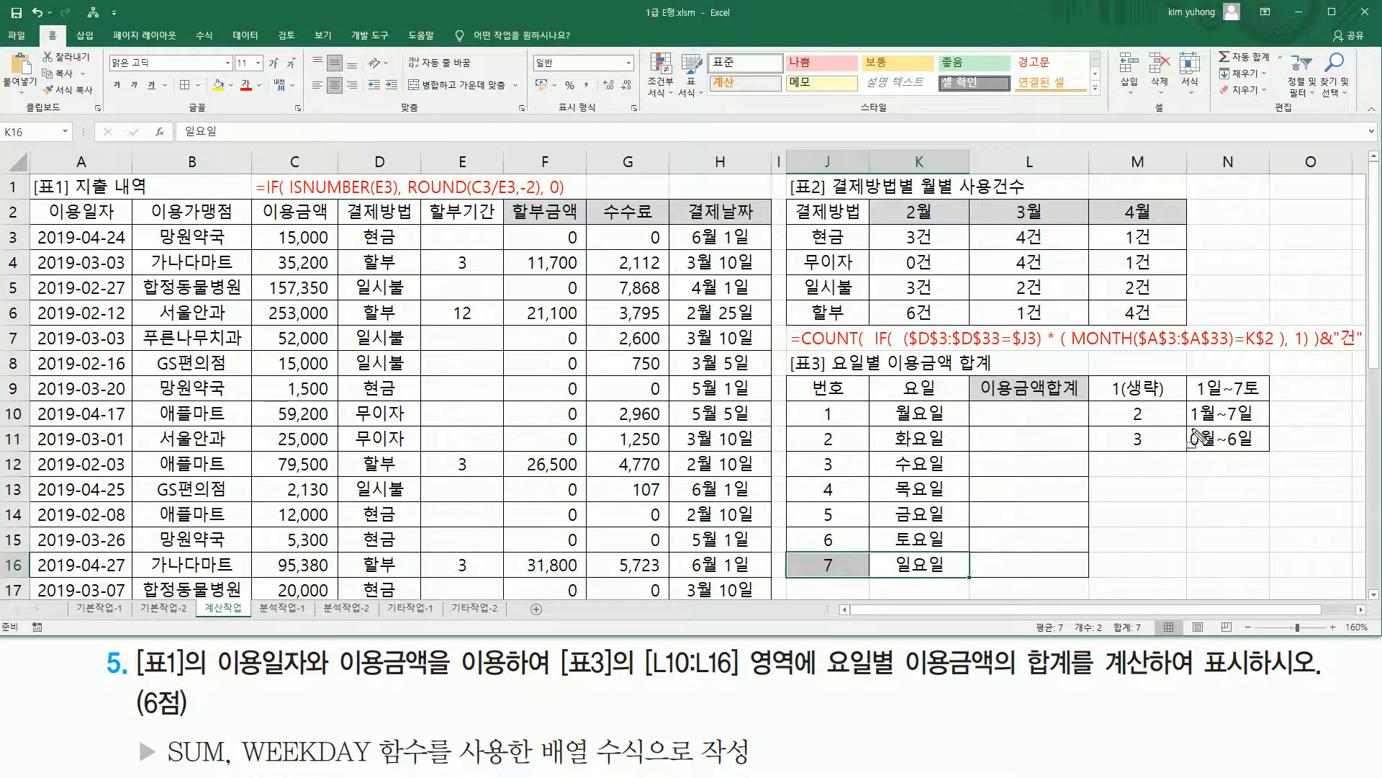
pyautogui.moveTo(1192, 424)
pyautogui.mouseDown()
pyautogui.moveTo(1254, 424)
pyautogui.moveTo(1257, 401)
pyautogui.mouseUp()
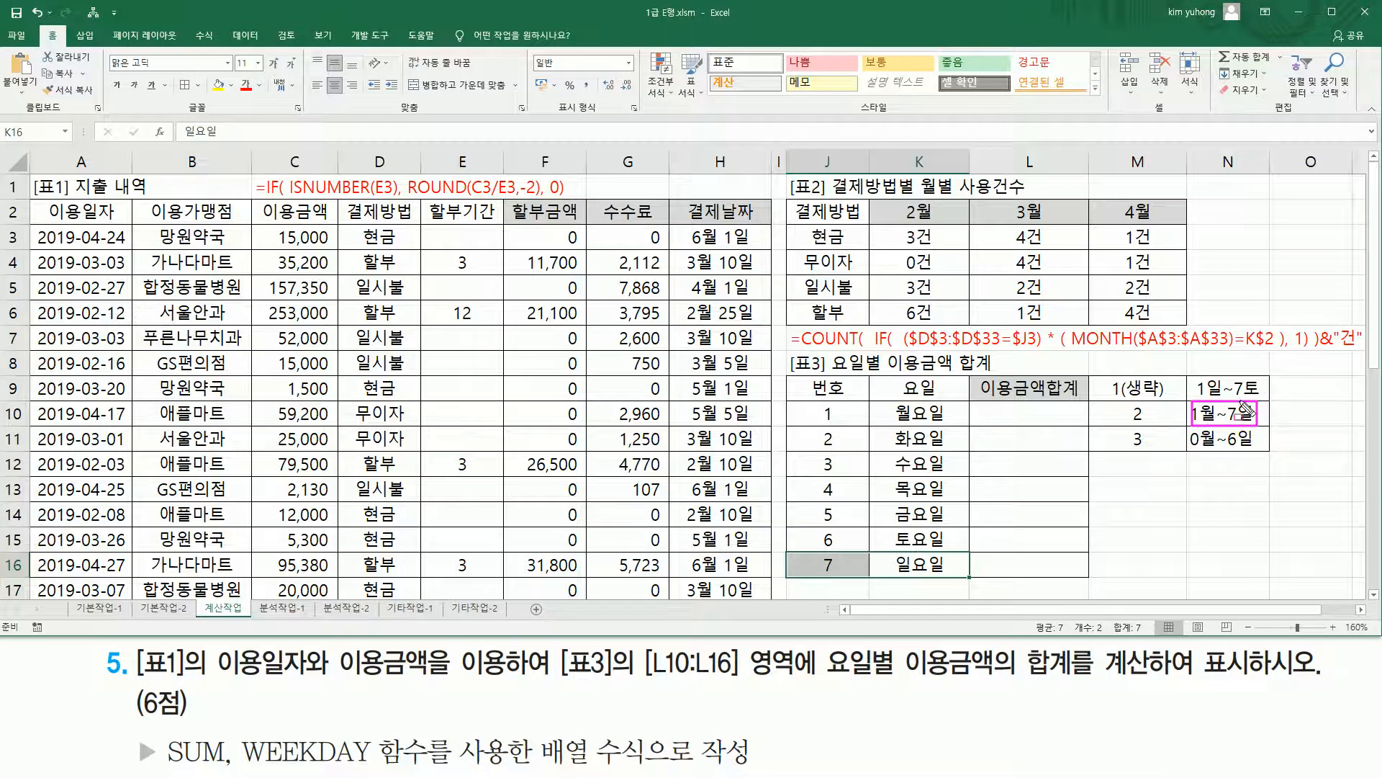
pyautogui.moveTo(1128, 402); pyautogui.dragTo(1147, 426)
pyautogui.moveTo(802, 397)
pyautogui.mouseDown()
pyautogui.moveTo(821, 443)
pyautogui.moveTo(955, 581)
pyautogui.mouseUp()
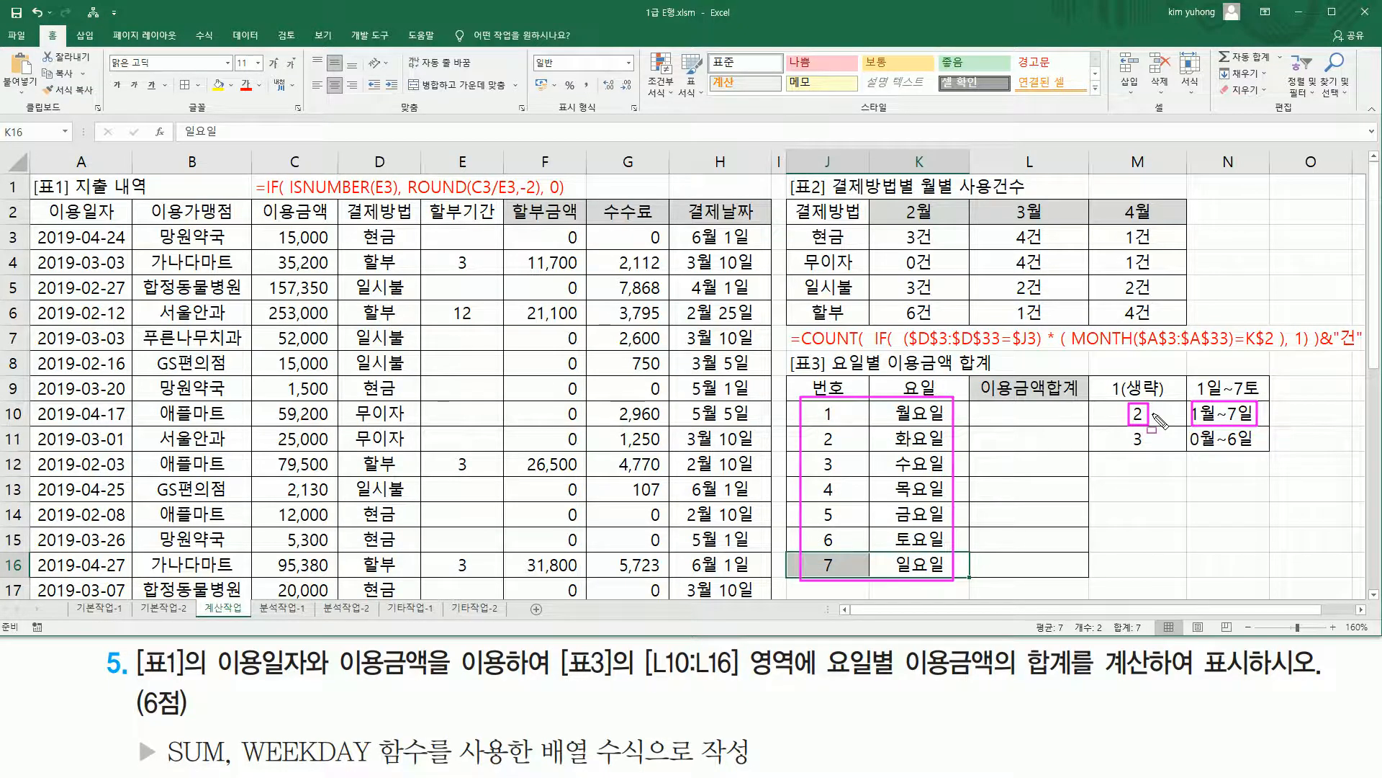
pyautogui.press('Escape')
# Select L10 and compare the dates in column A with the weekday numbers in column J of [표3]
pyautogui.click(1013, 417)
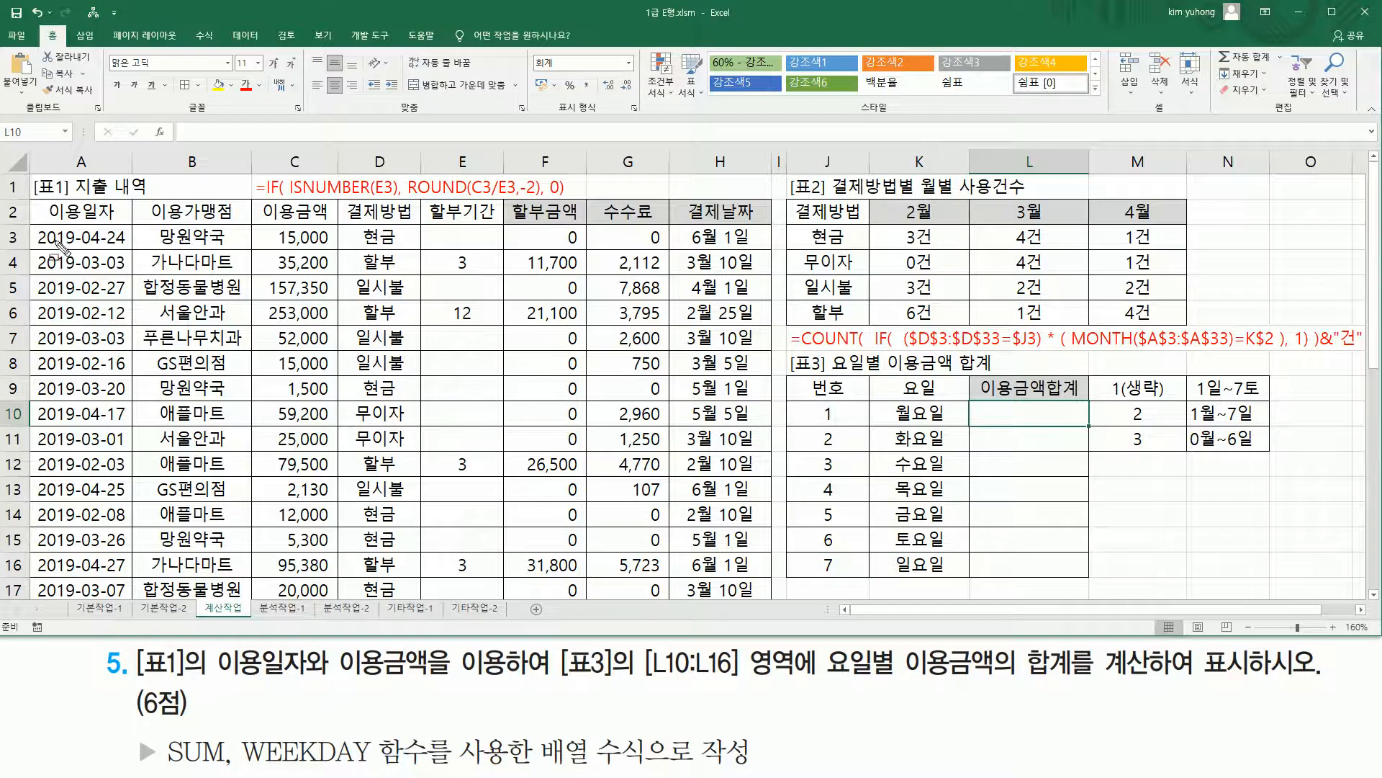
pyautogui.moveTo(45, 226); pyautogui.dragTo(123, 591)
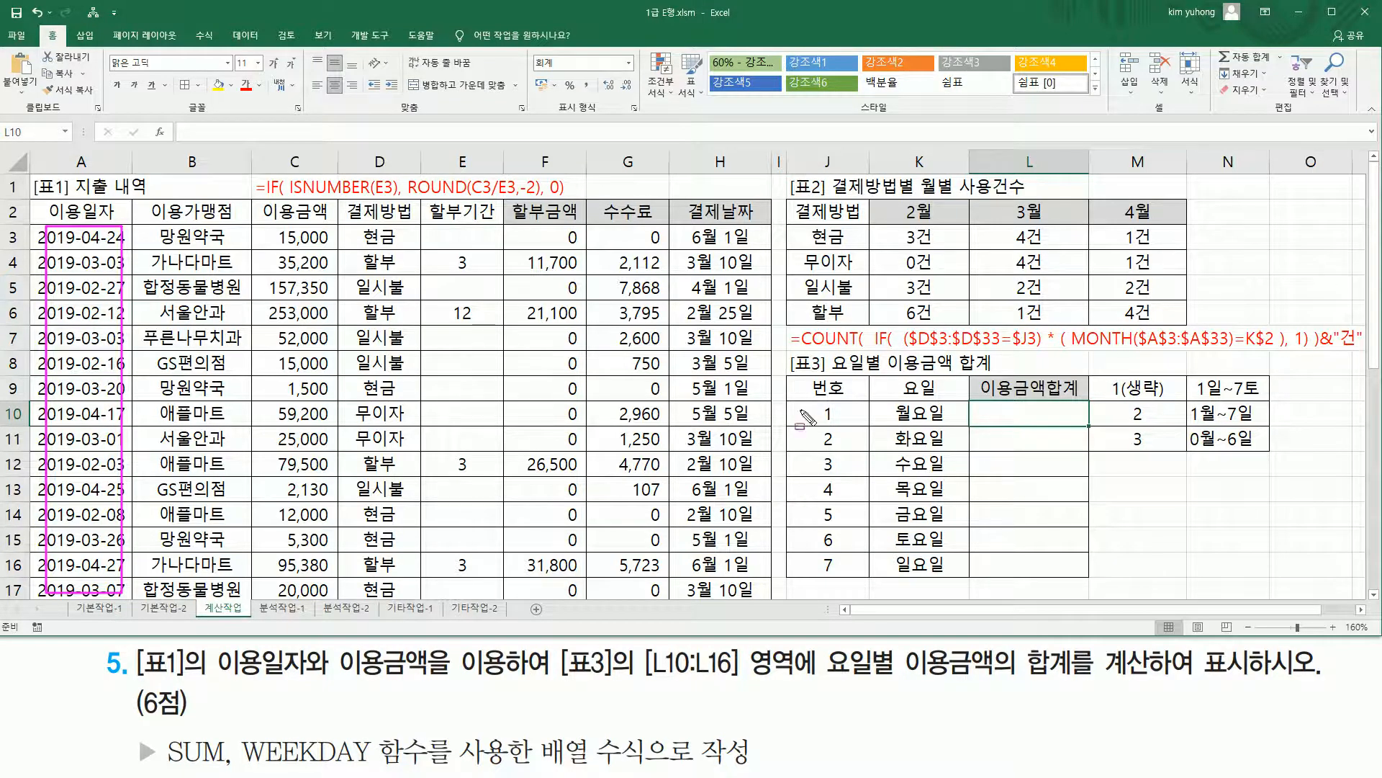
pyautogui.moveTo(817, 402)
pyautogui.mouseDown()
pyautogui.moveTo(842, 423)
pyautogui.moveTo(845, 472)
pyautogui.mouseUp()
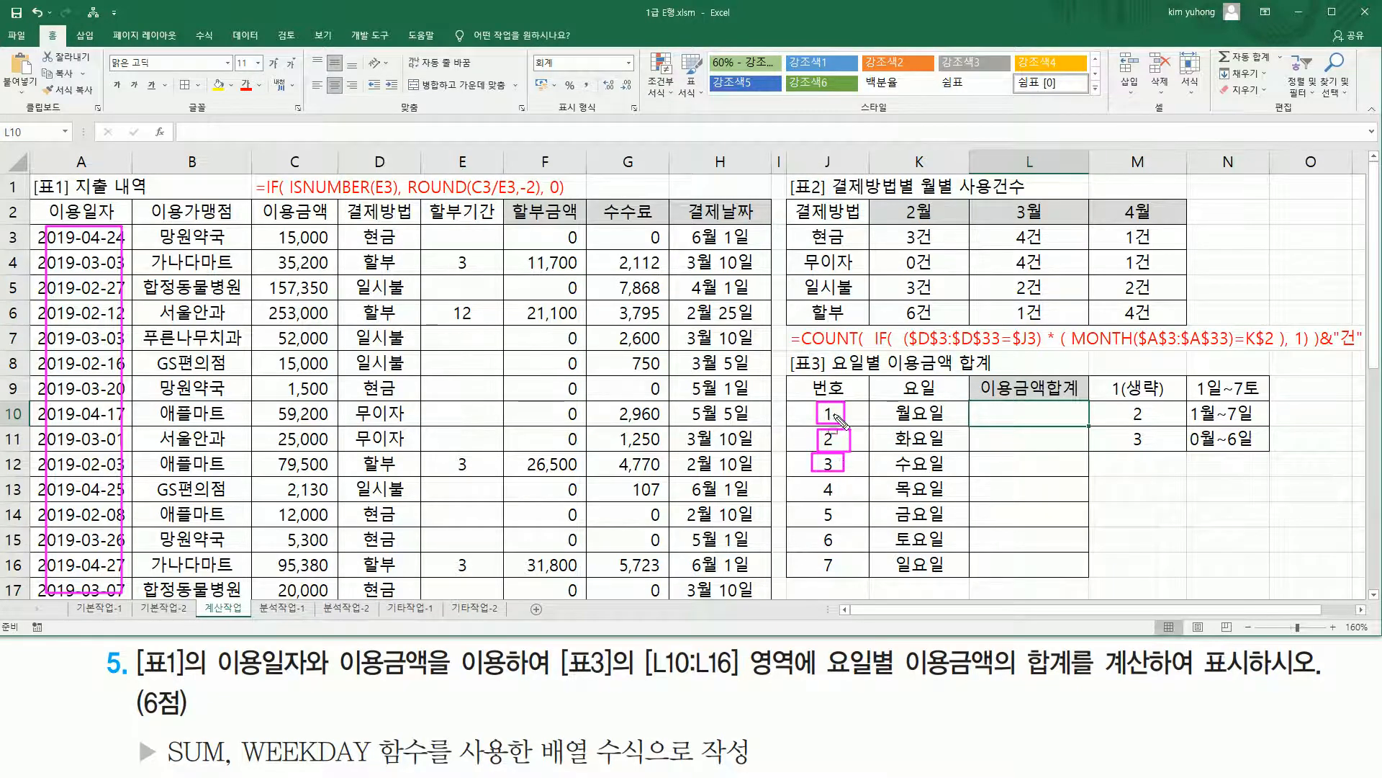
pyautogui.moveTo(995, 405)
pyautogui.mouseDown()
pyautogui.moveTo(1070, 427)
pyautogui.moveTo(1008, 441)
pyautogui.moveTo(1065, 450)
pyautogui.mouseUp()
pyautogui.press('Escape')
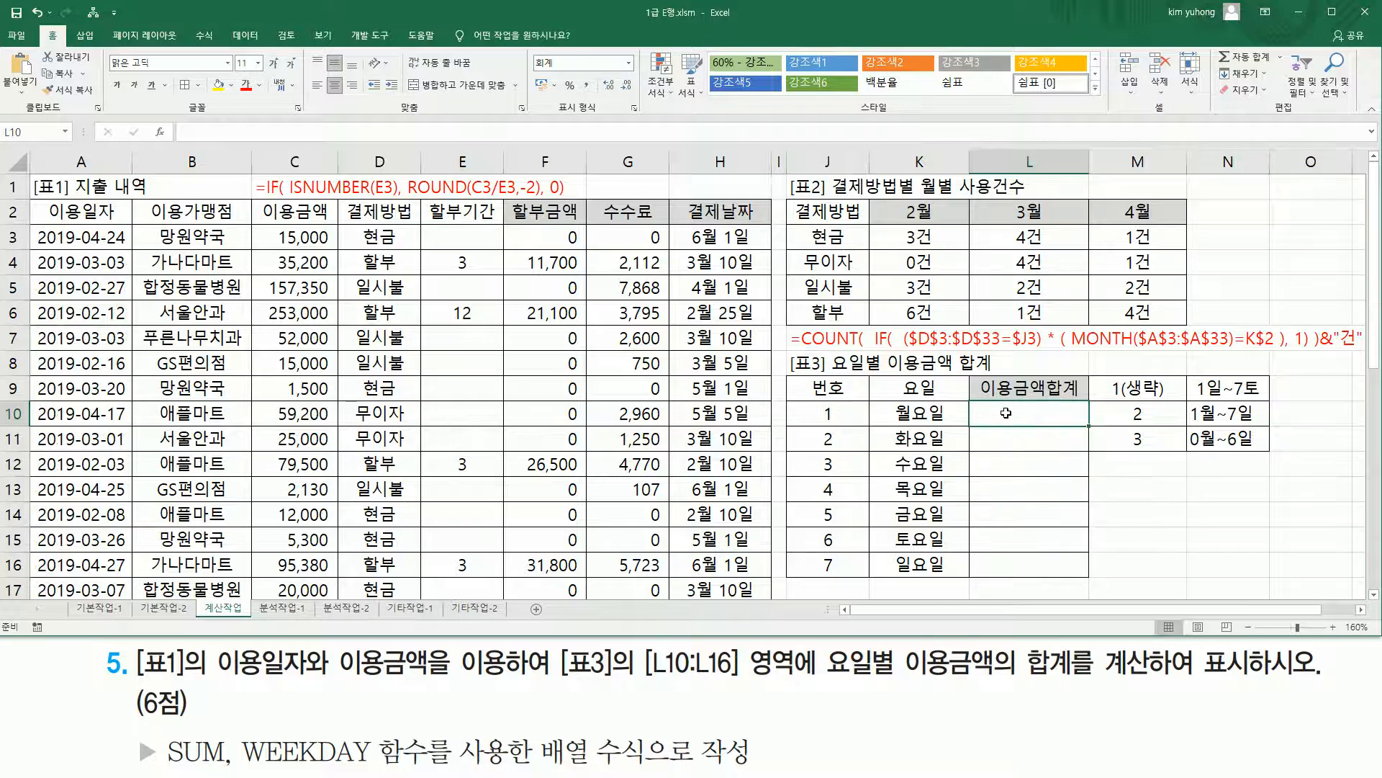
# Begin a SUM formula in L10 whose first condition uses WEEKDAY on A3:A33 with return type 2
pyautogui.write('=')
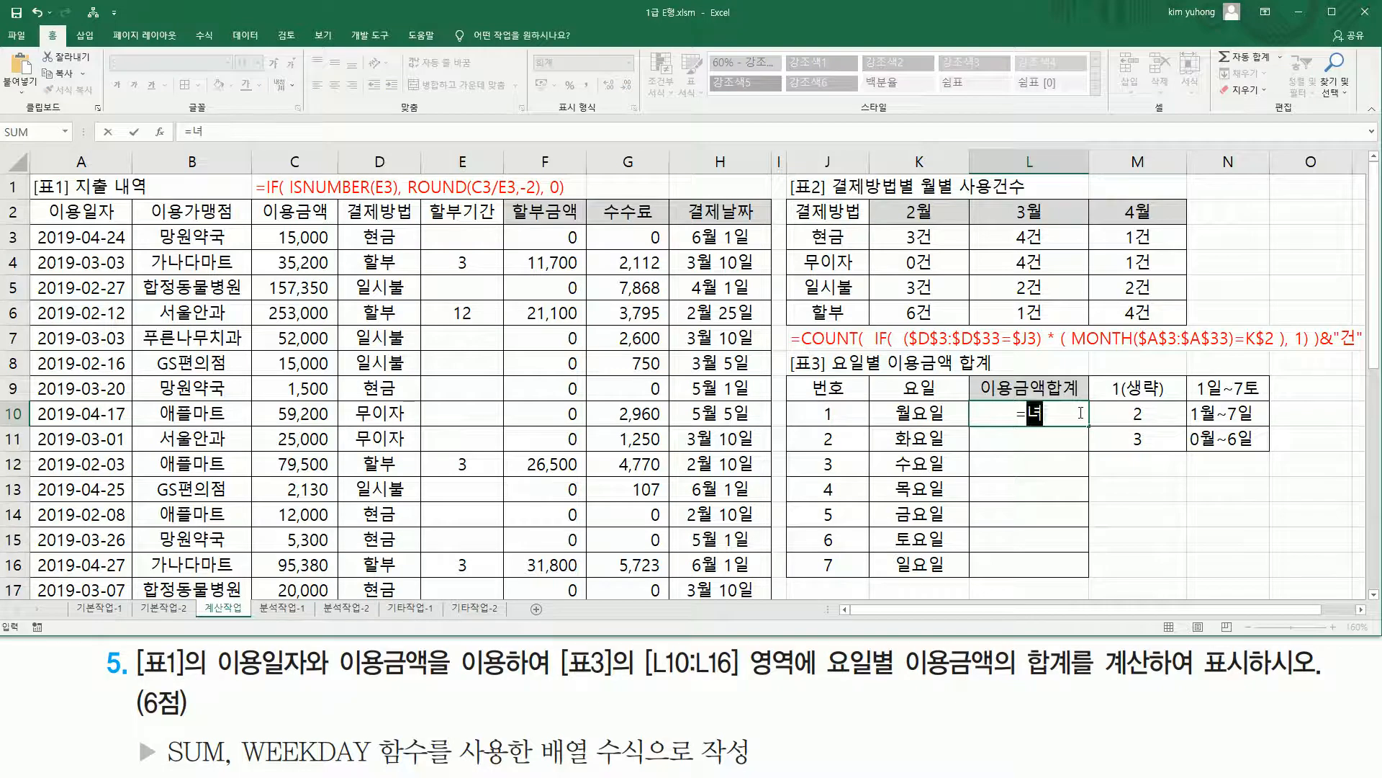
pyautogui.write('sum(')
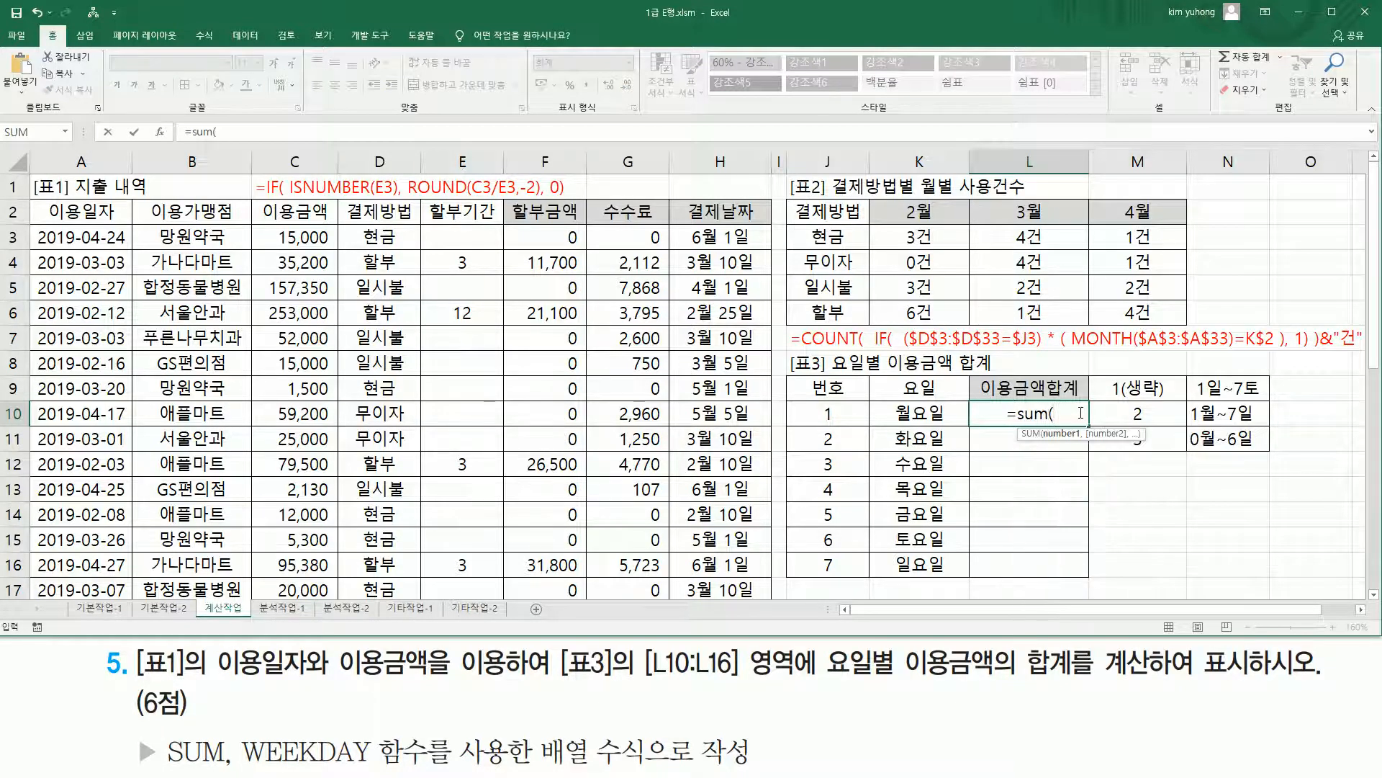
pyautogui.write('  (')
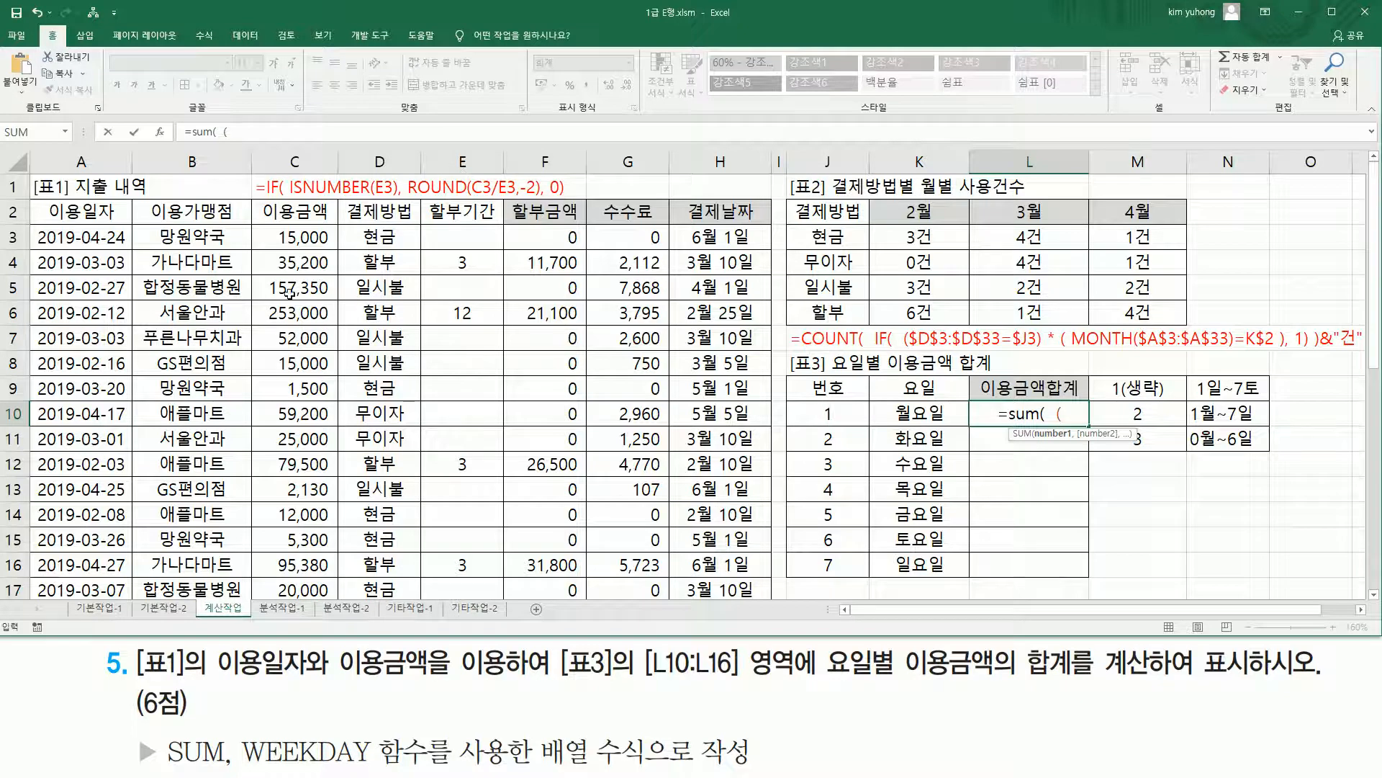
pyautogui.write('wee')
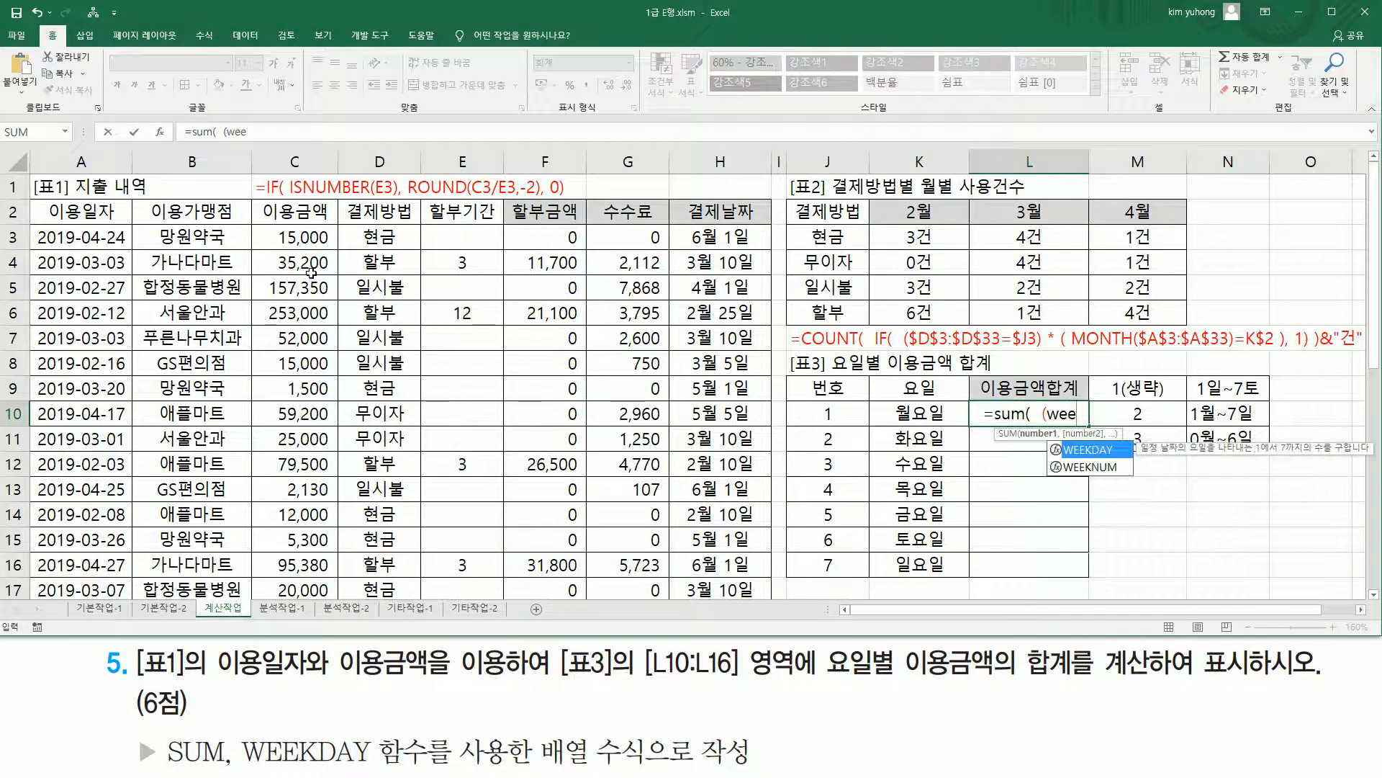
pyautogui.press('Tab')
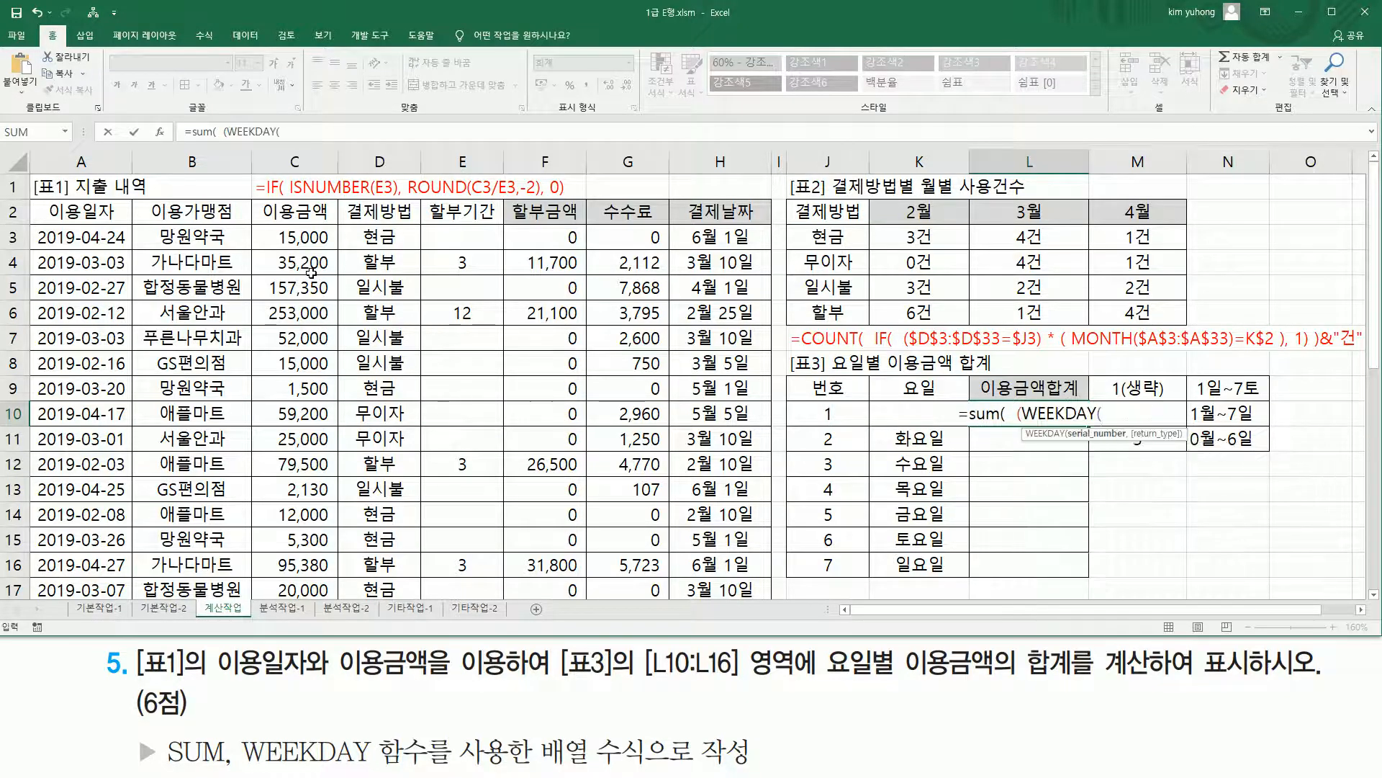
pyautogui.moveTo(94, 236); pyautogui.dragTo(73, 542)
pyautogui.write(',')
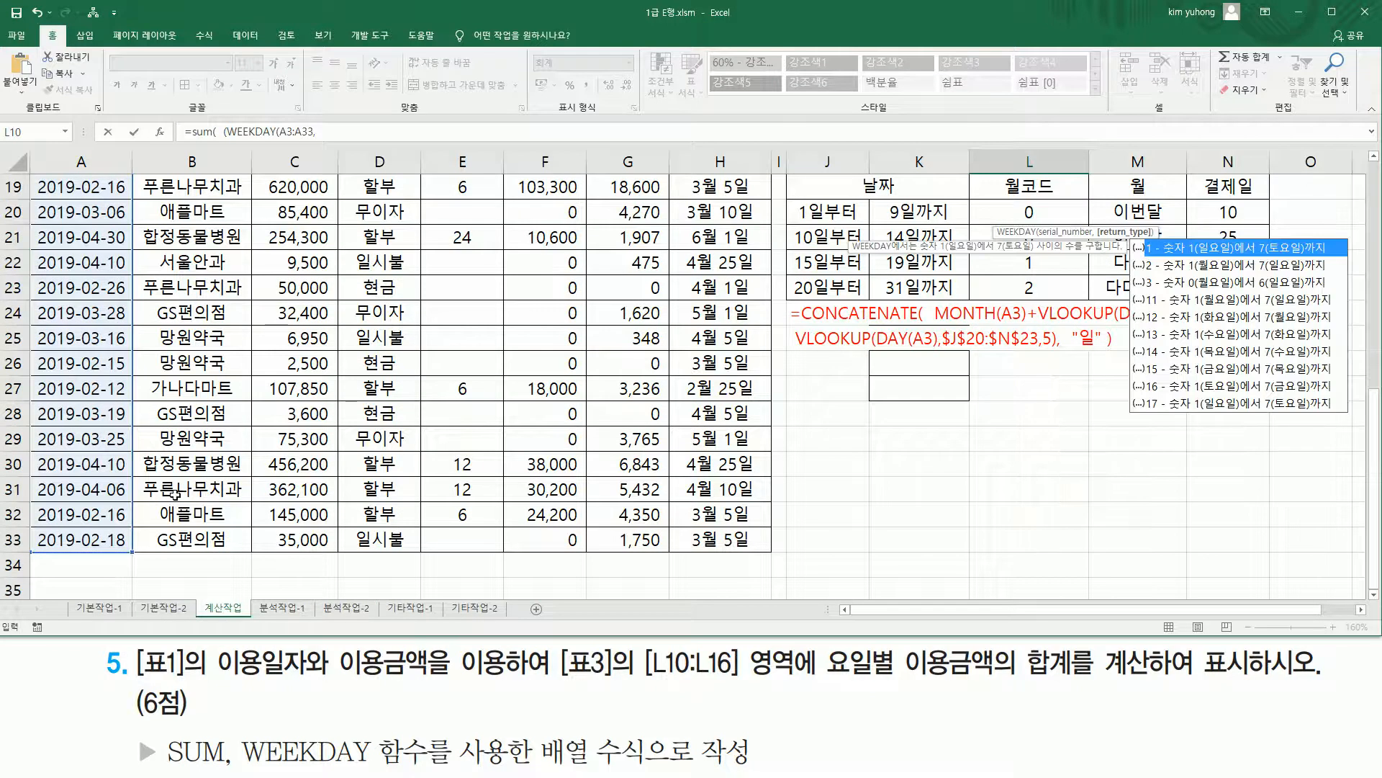
pyautogui.write('2')
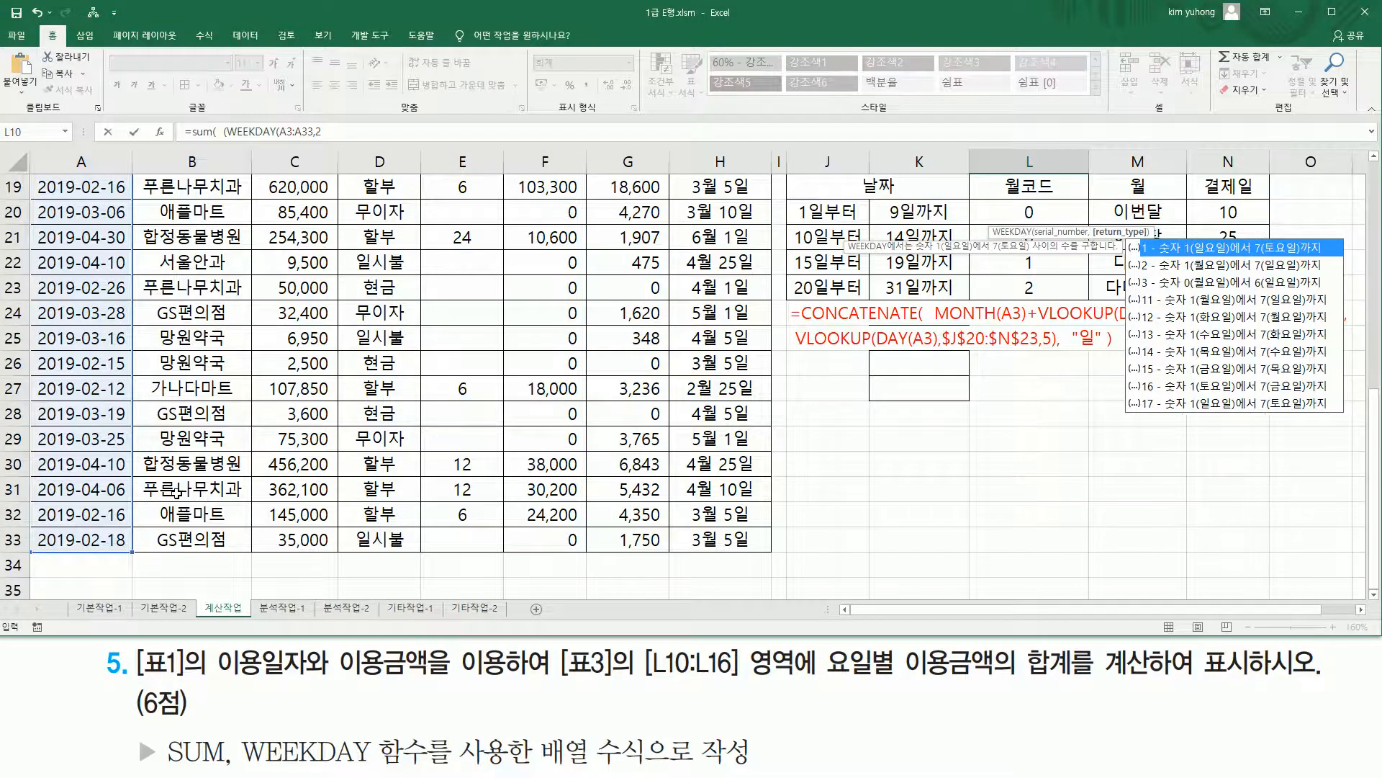
pyautogui.write(')')
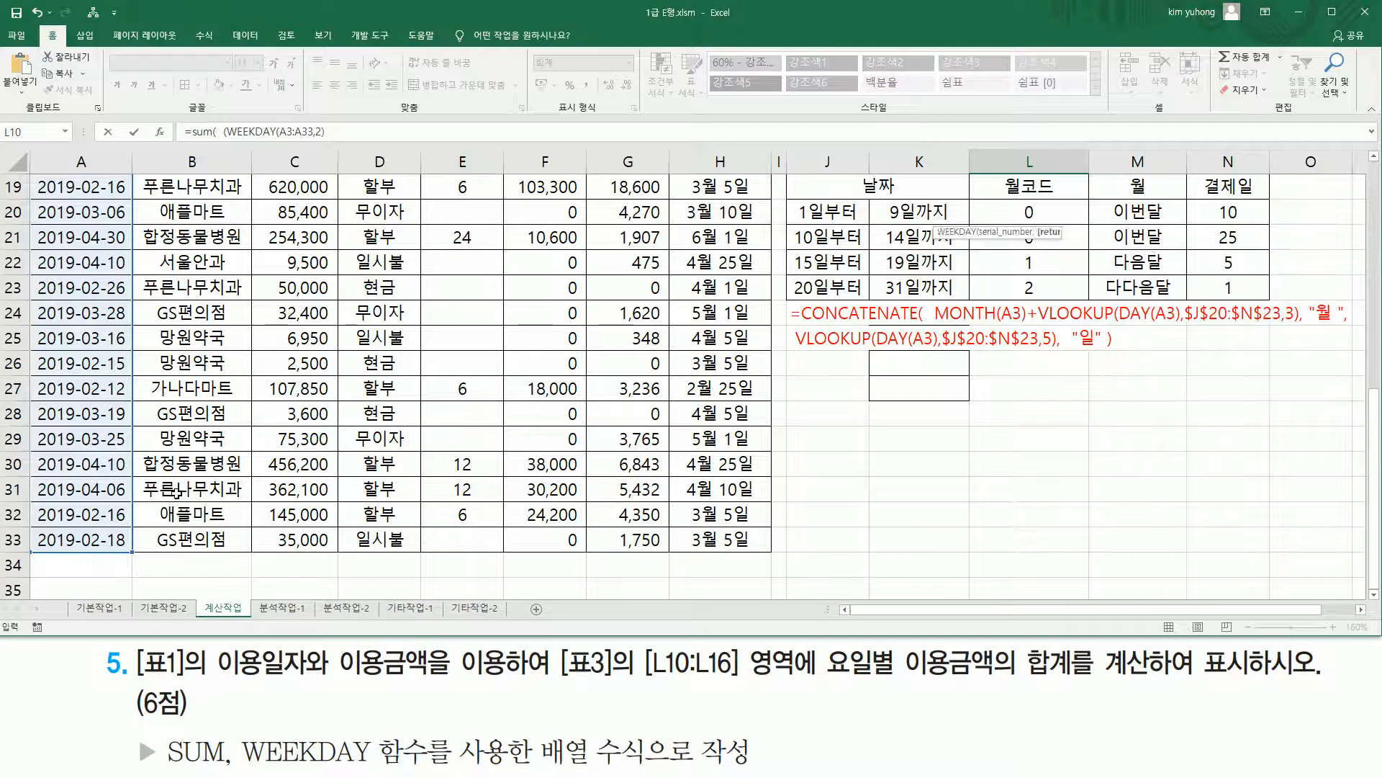
# Make the date range inside WEEKDAY absolute as $A$3:$A$33
pyautogui.scroll(5, 599, 448)
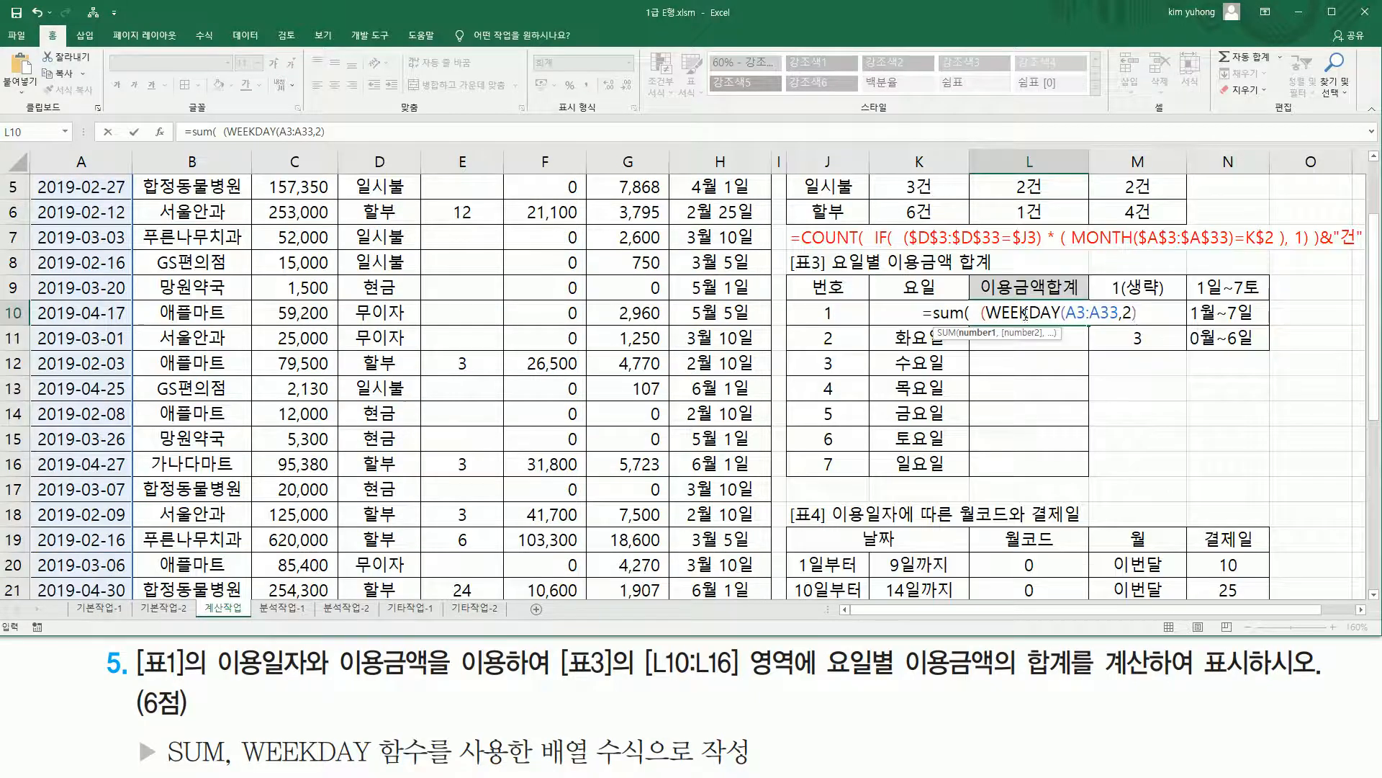
pyautogui.moveTo(985, 313); pyautogui.dragTo(1143, 312)
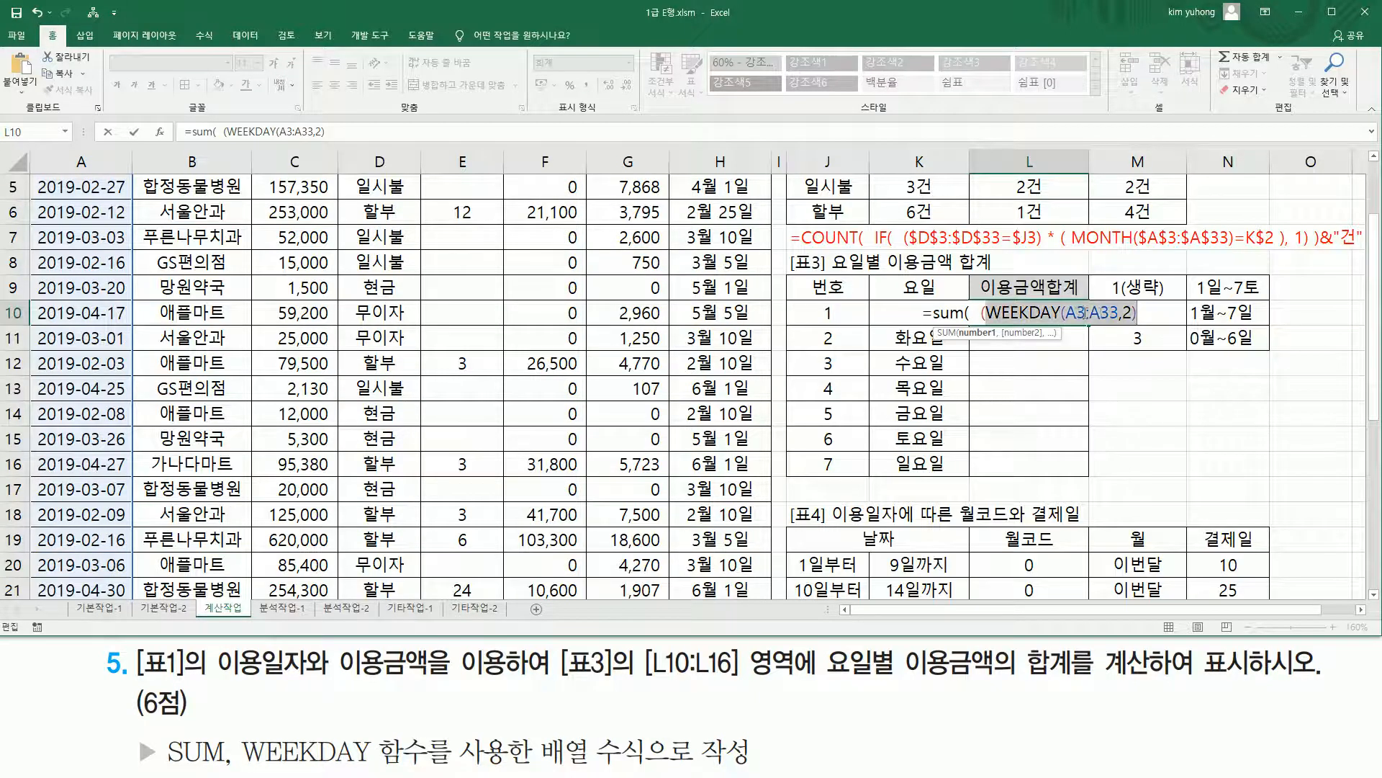
pyautogui.click(1088, 313)
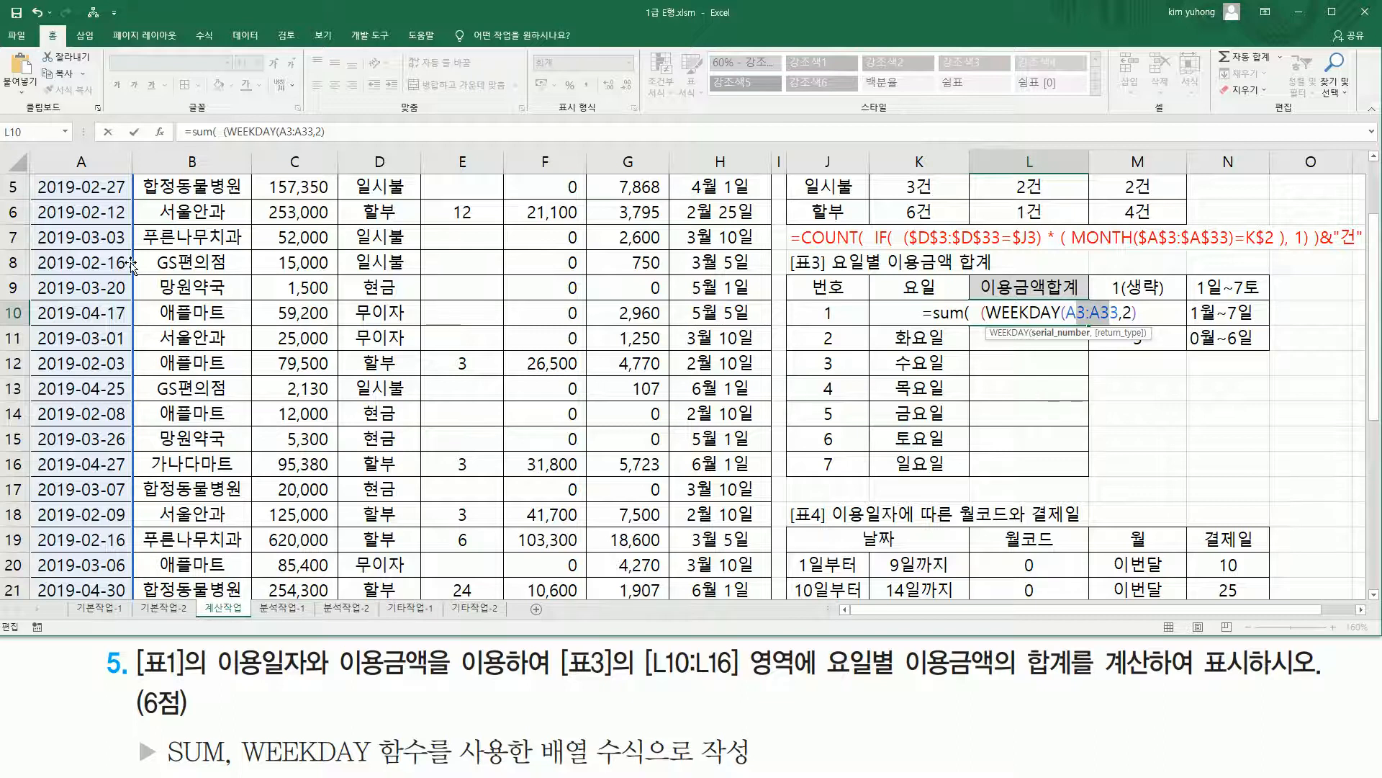
pyautogui.press('F4')
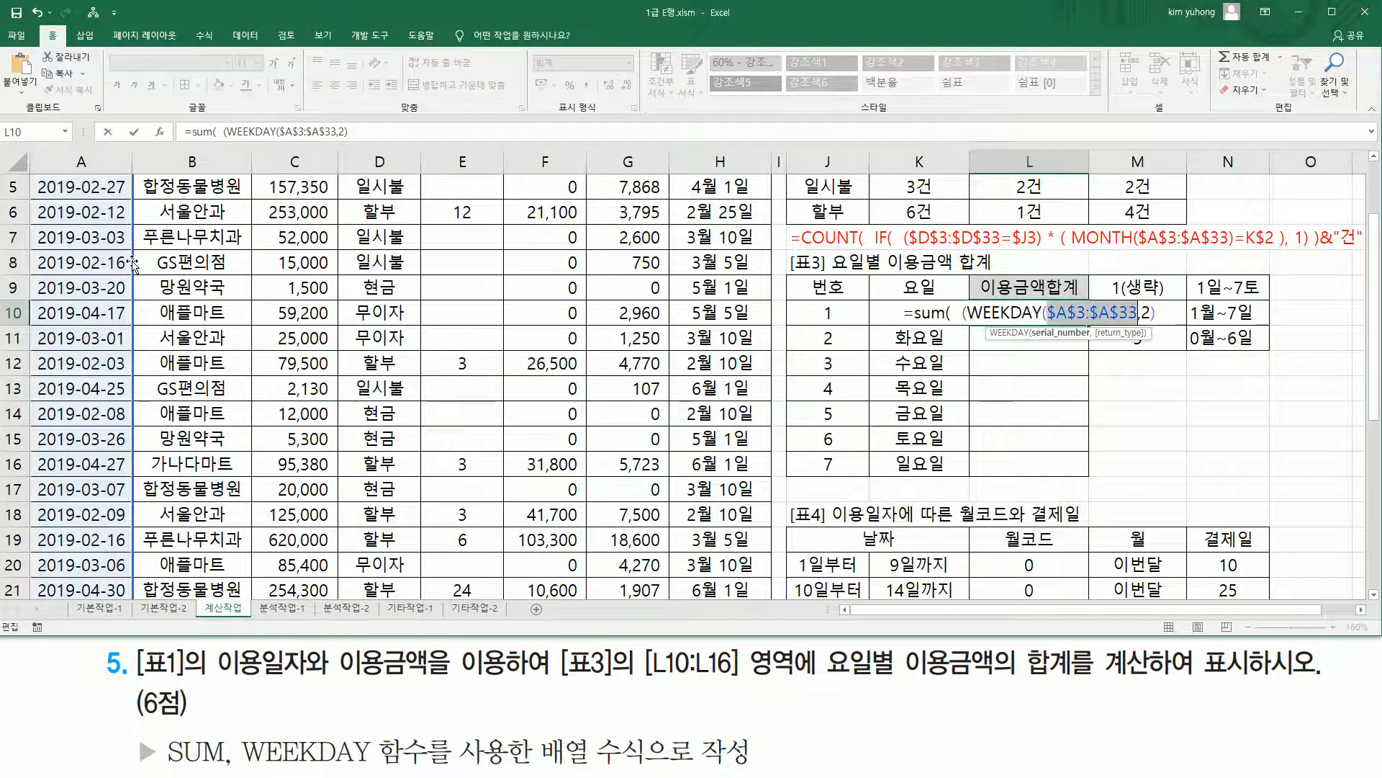
pyautogui.click(1164, 315)
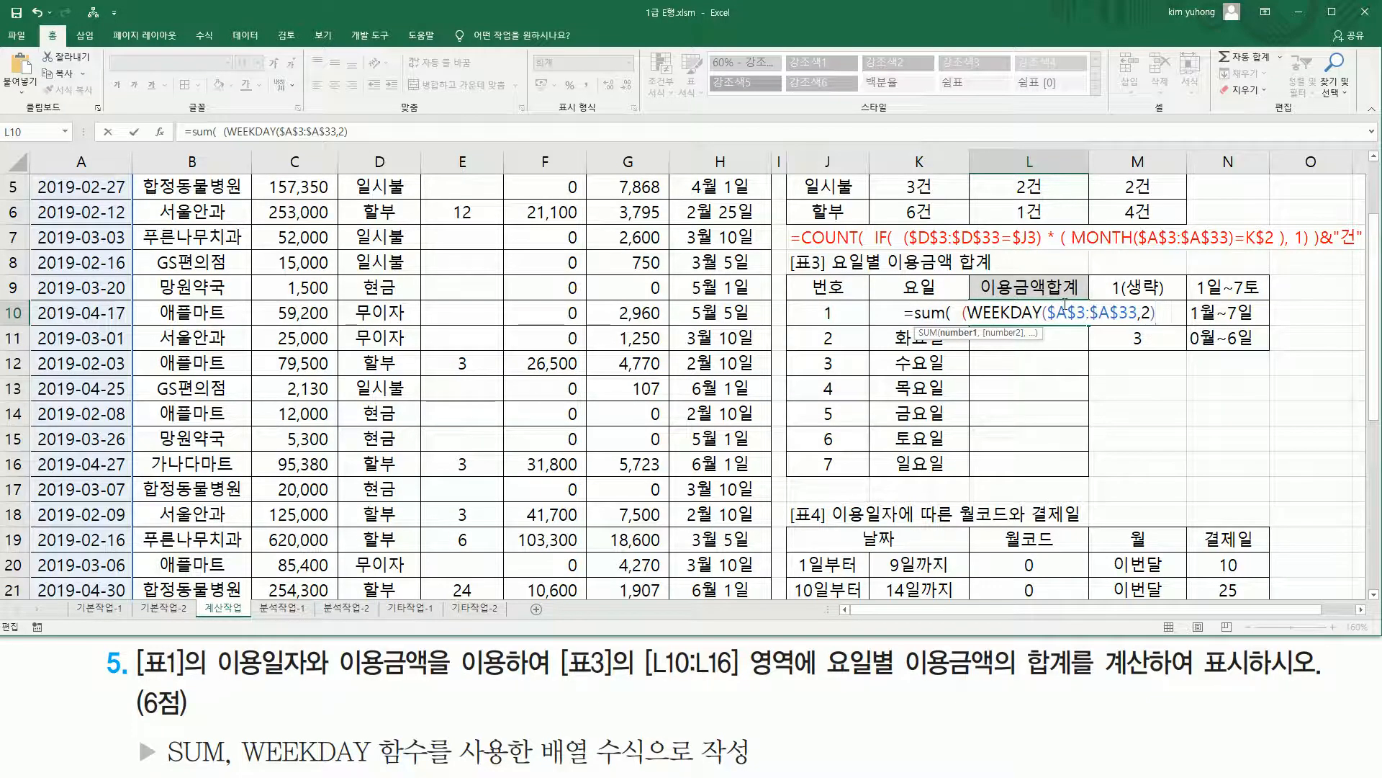
# Set the WEEKDAY result equal to the day number in J10 and close the condition
pyautogui.write('=')
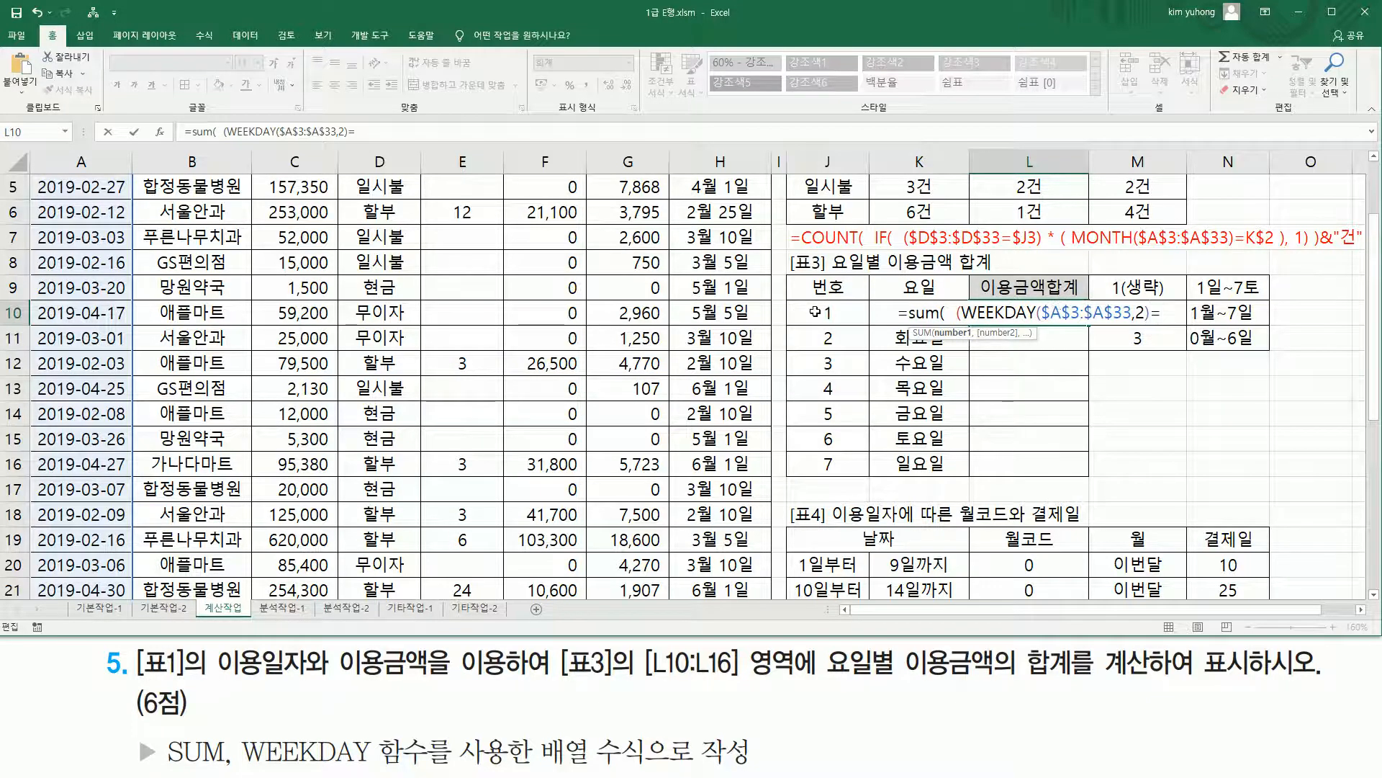
pyautogui.click(832, 315)
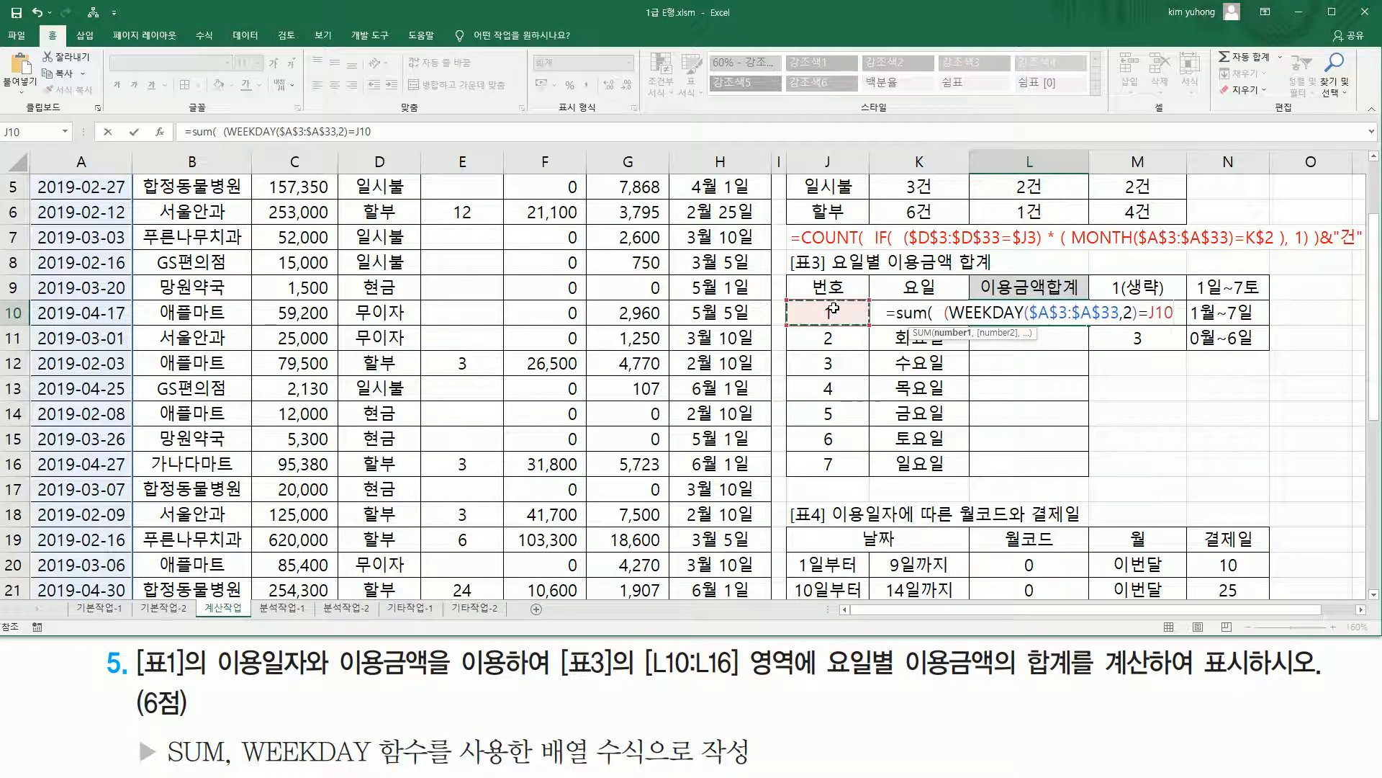
pyautogui.write(')')
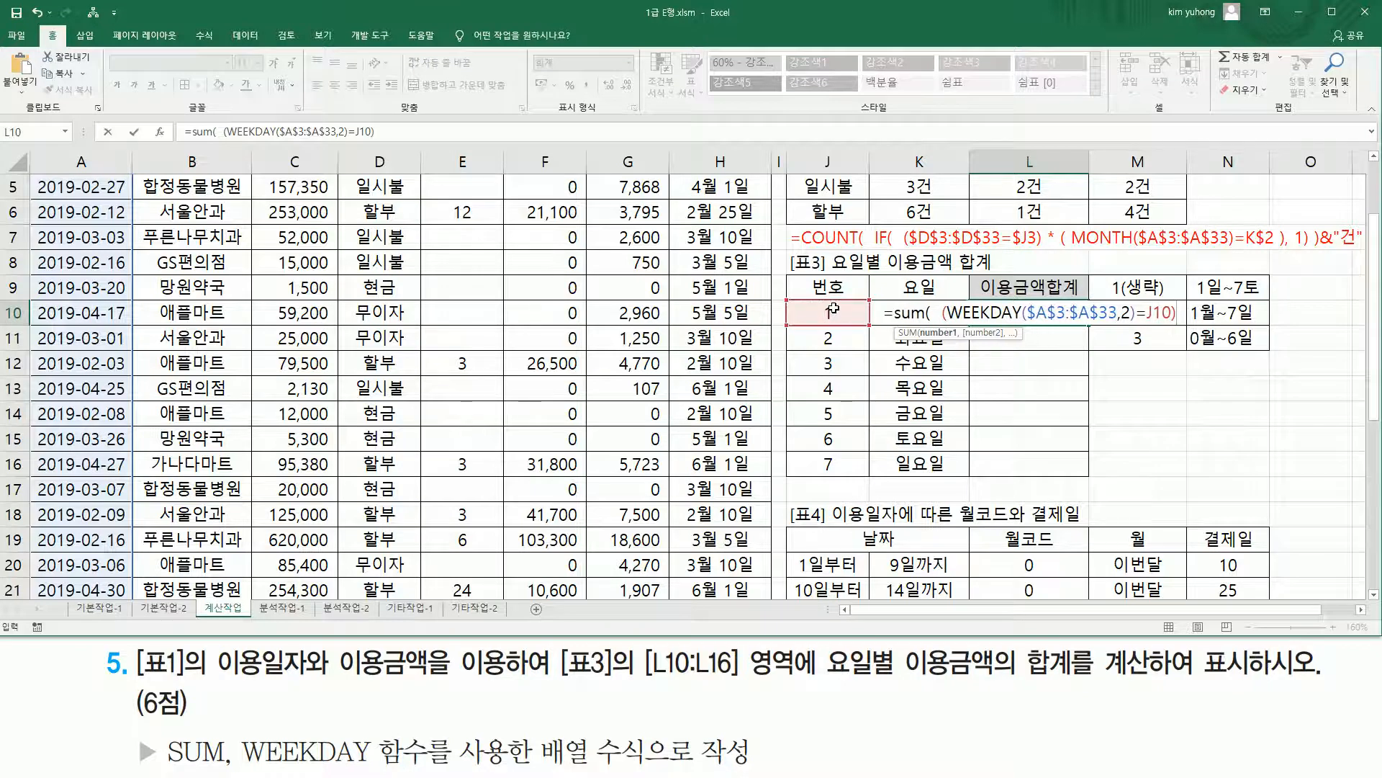
# Complete the L10 array formula by multiplying the condition by the amounts in $C$3:$C$33, and fill it down through L16
pyautogui.write(' *')
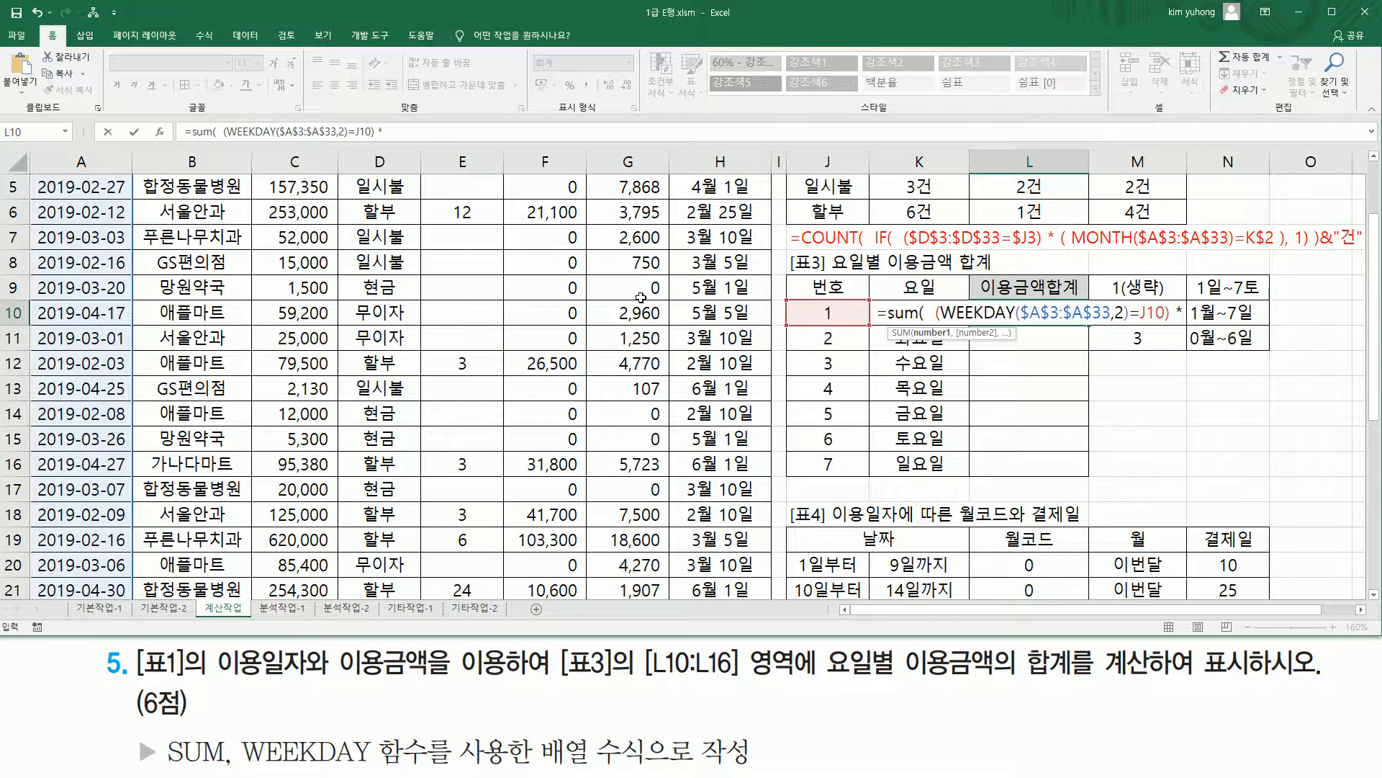
pyautogui.scroll(2, 493, 274)
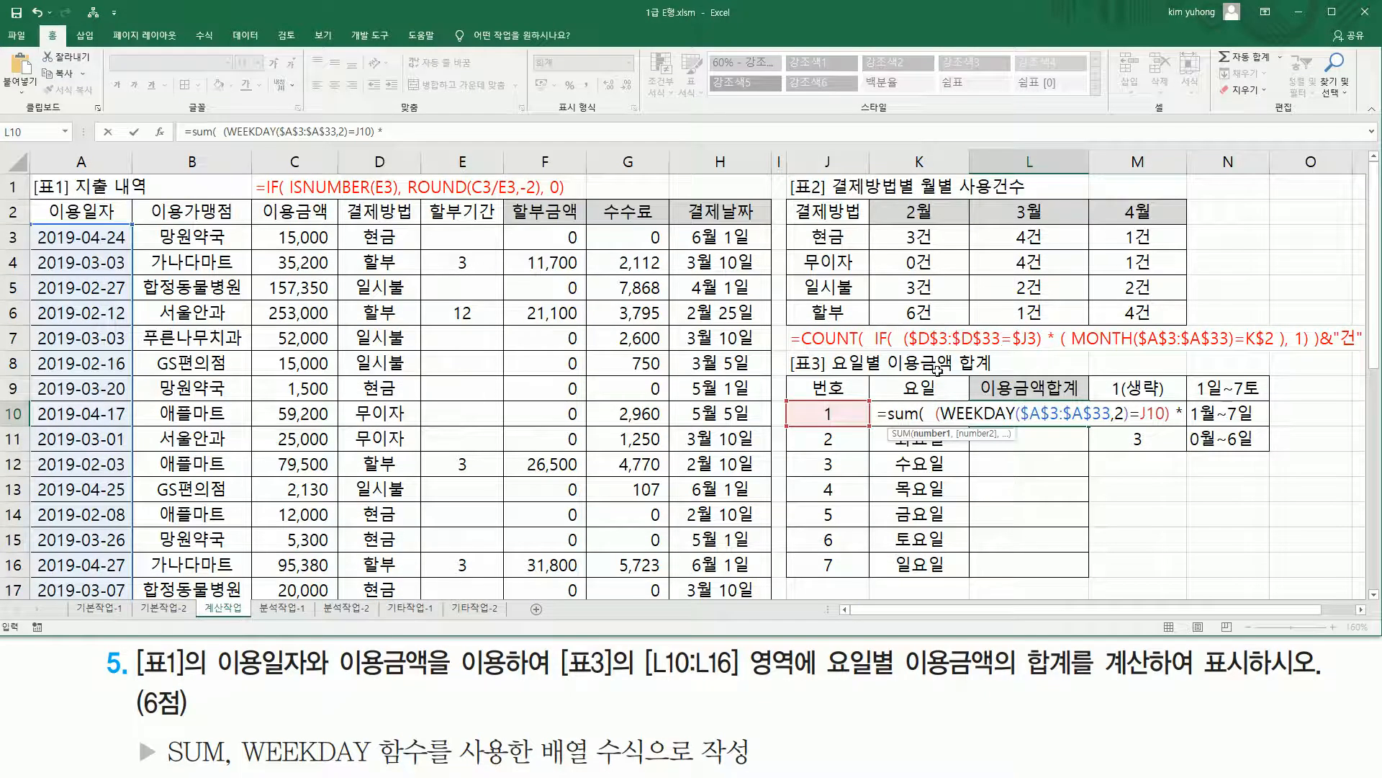
pyautogui.moveTo(308, 234); pyautogui.dragTo(308, 566)
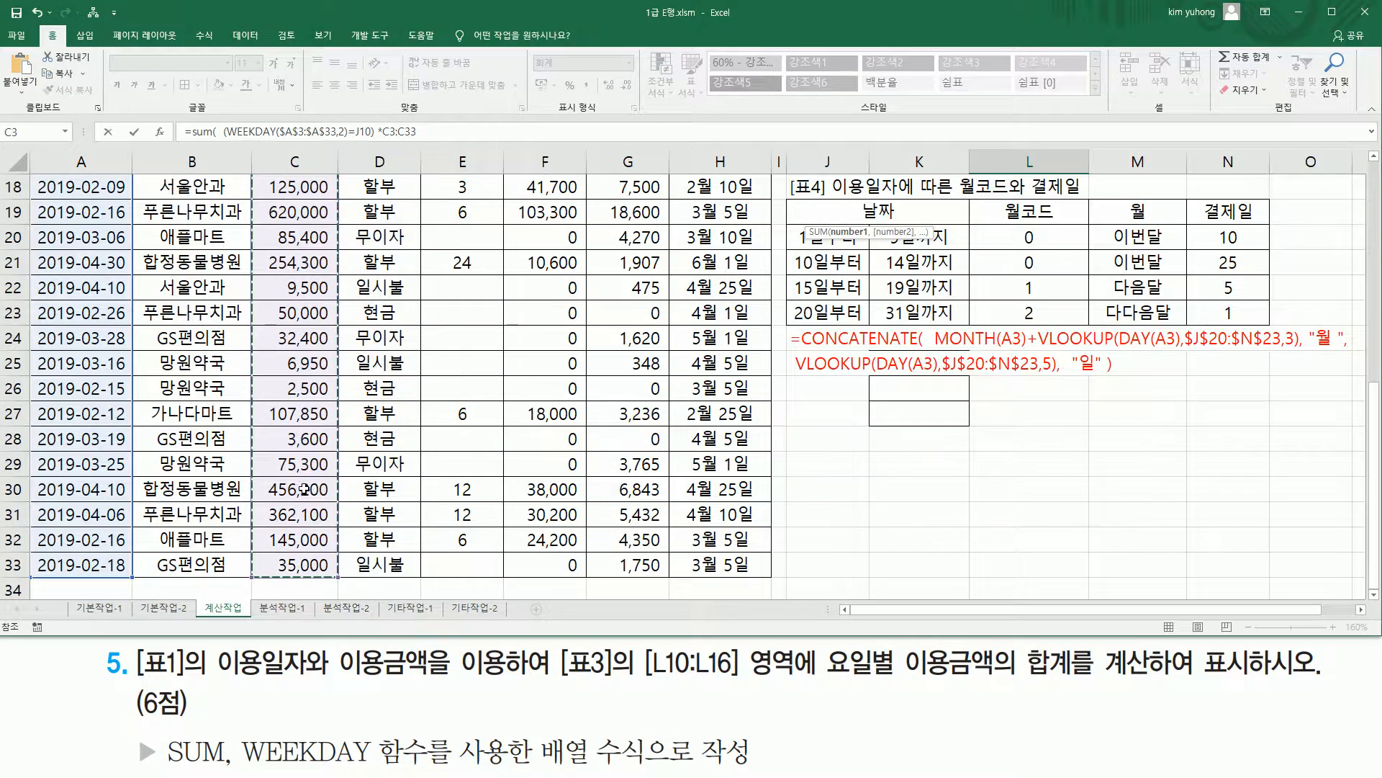
pyautogui.scroll(6, 342, 370)
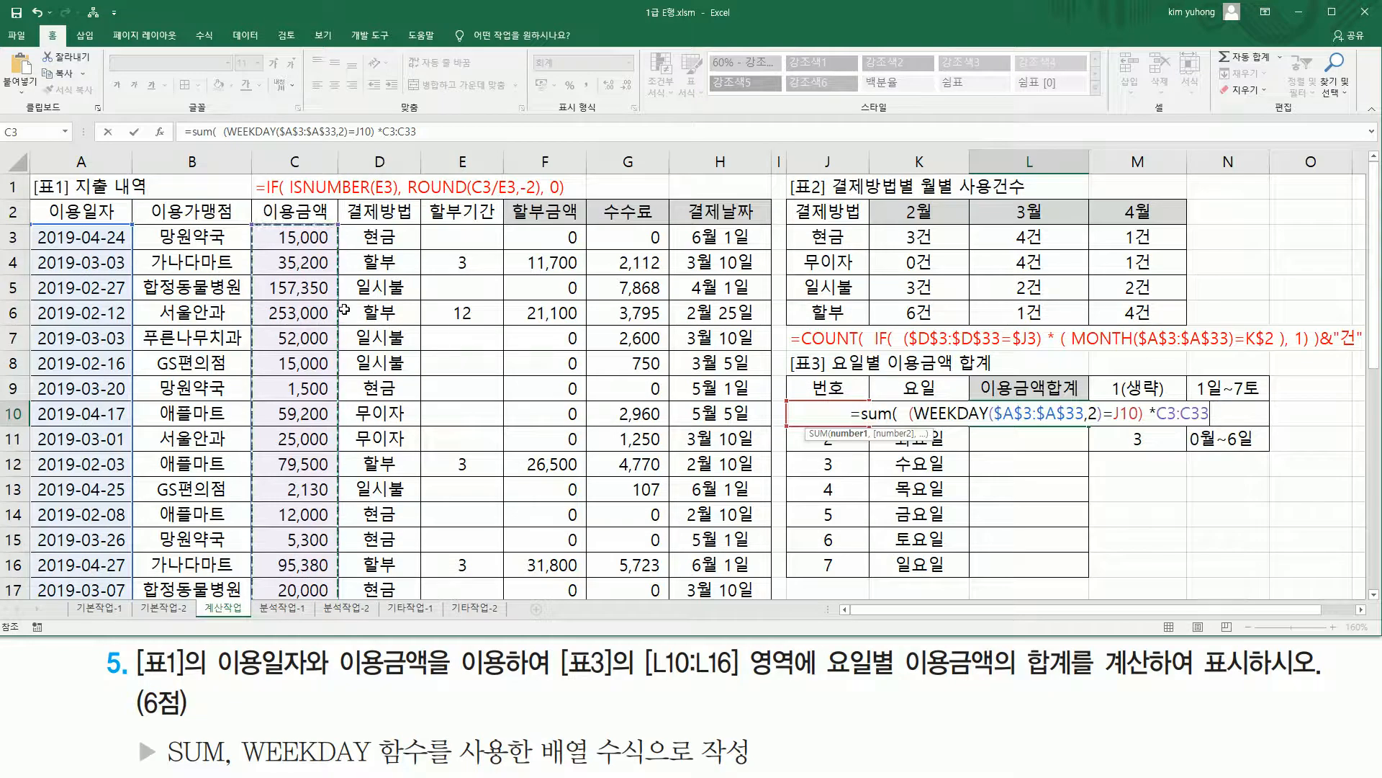
pyautogui.press('F4')
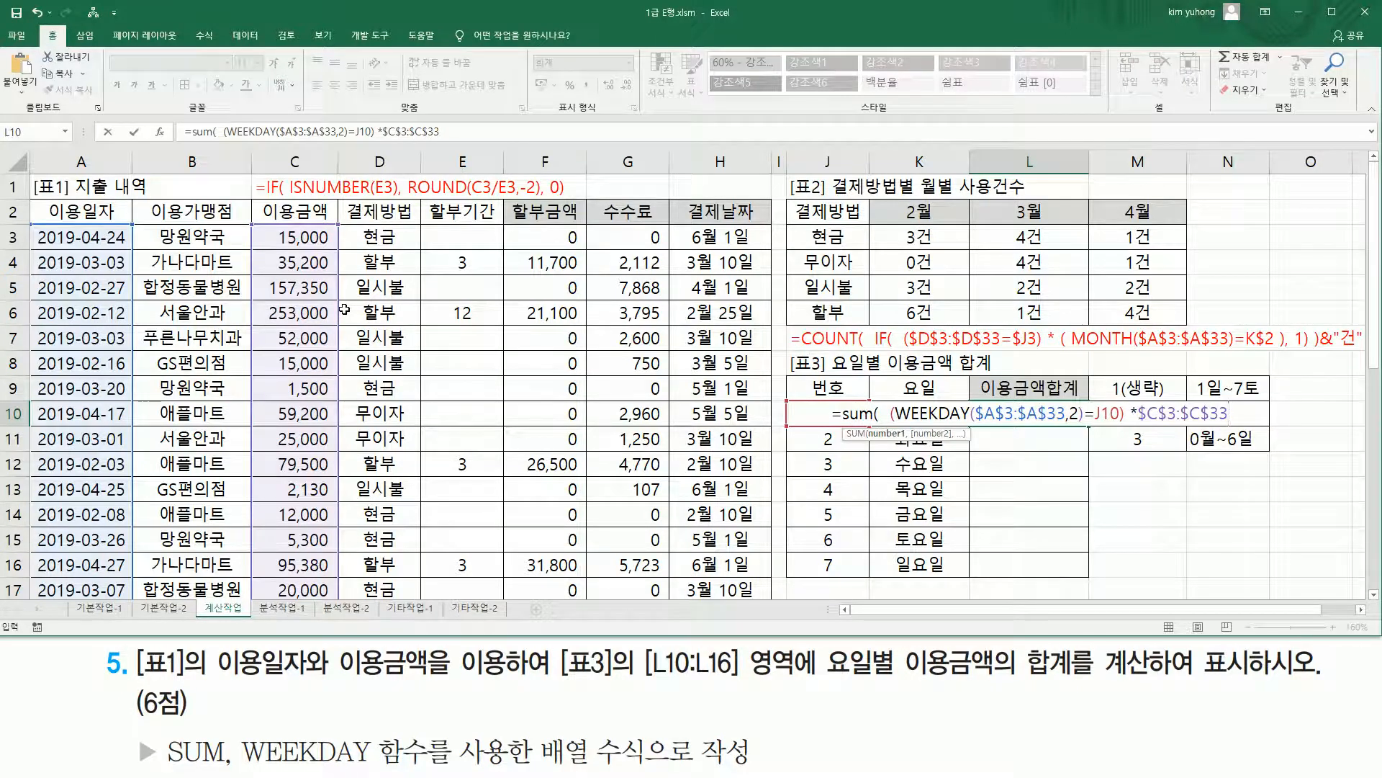
pyautogui.write(')')
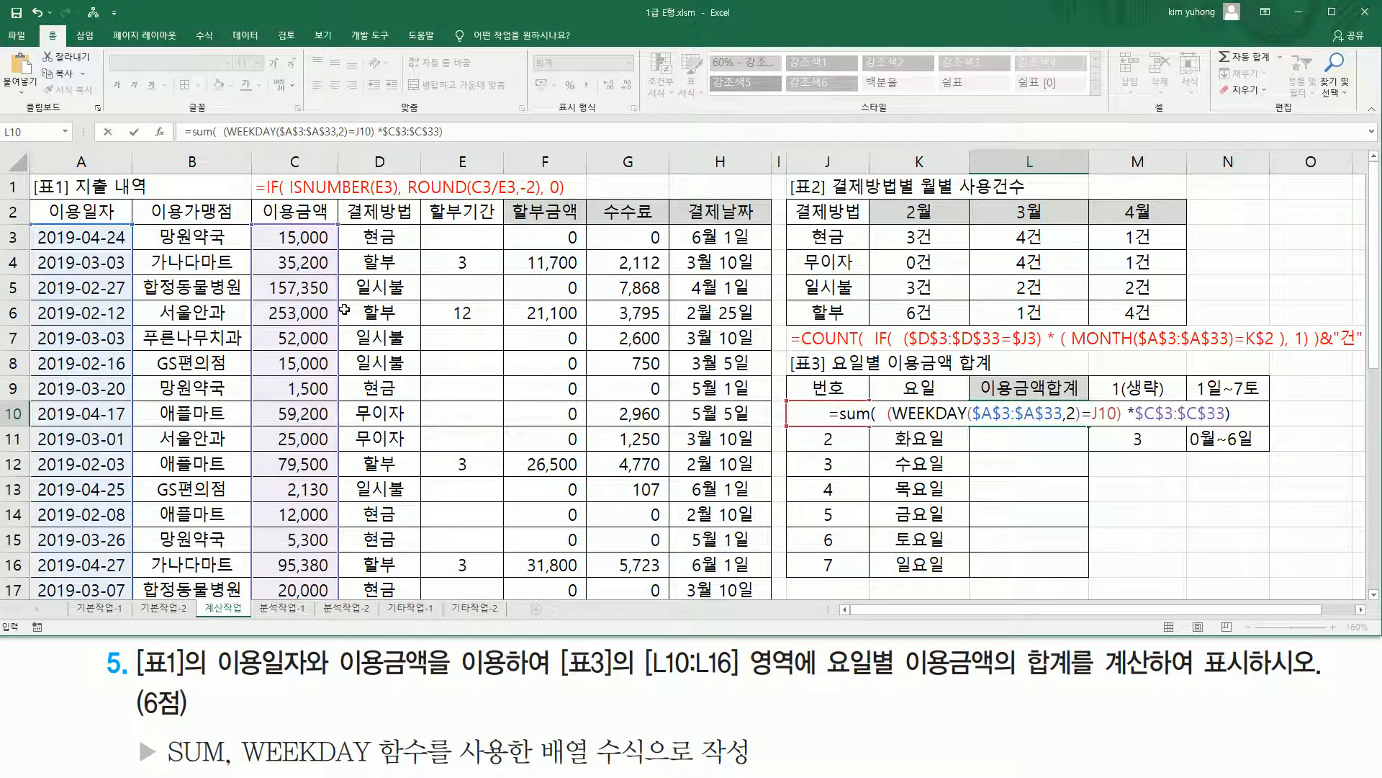
pyautogui.hotkey('ctrl', 'shift', 'Return')
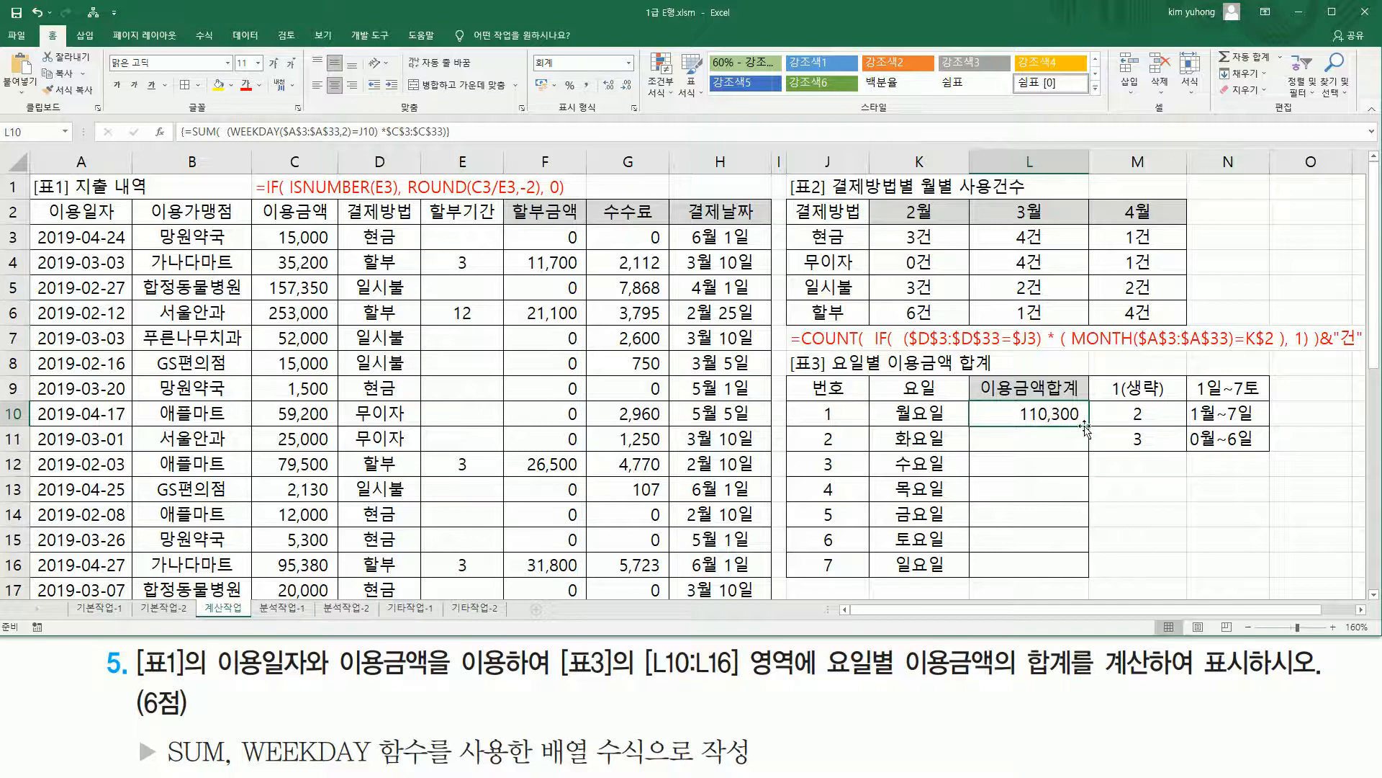
pyautogui.moveTo(1091, 425); pyautogui.dragTo(1086, 575)
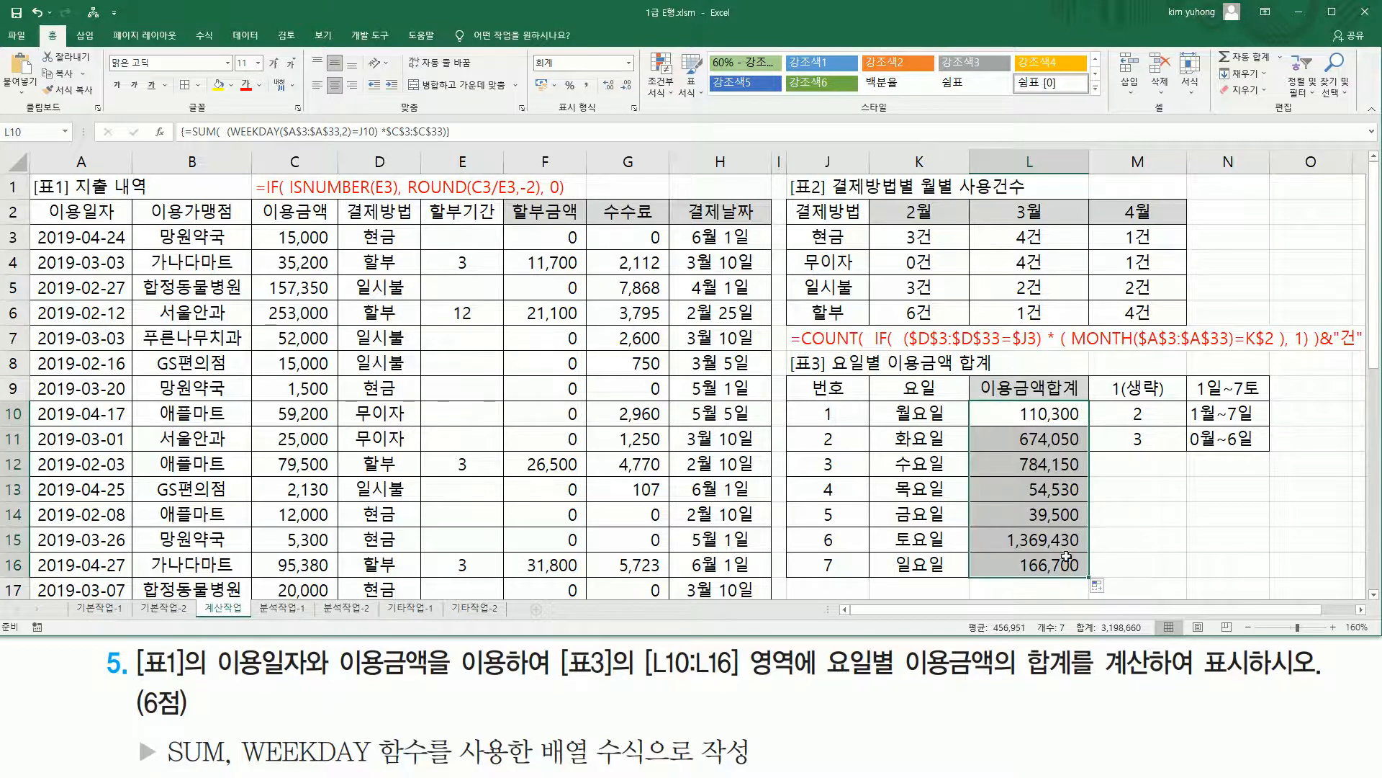
# Copy the L10 formula into J17 as plain text: =SUM( (WEEKDAY($A$3:$A$33,2)=J10) *$C$3:$C$33)
pyautogui.click(1052, 416)
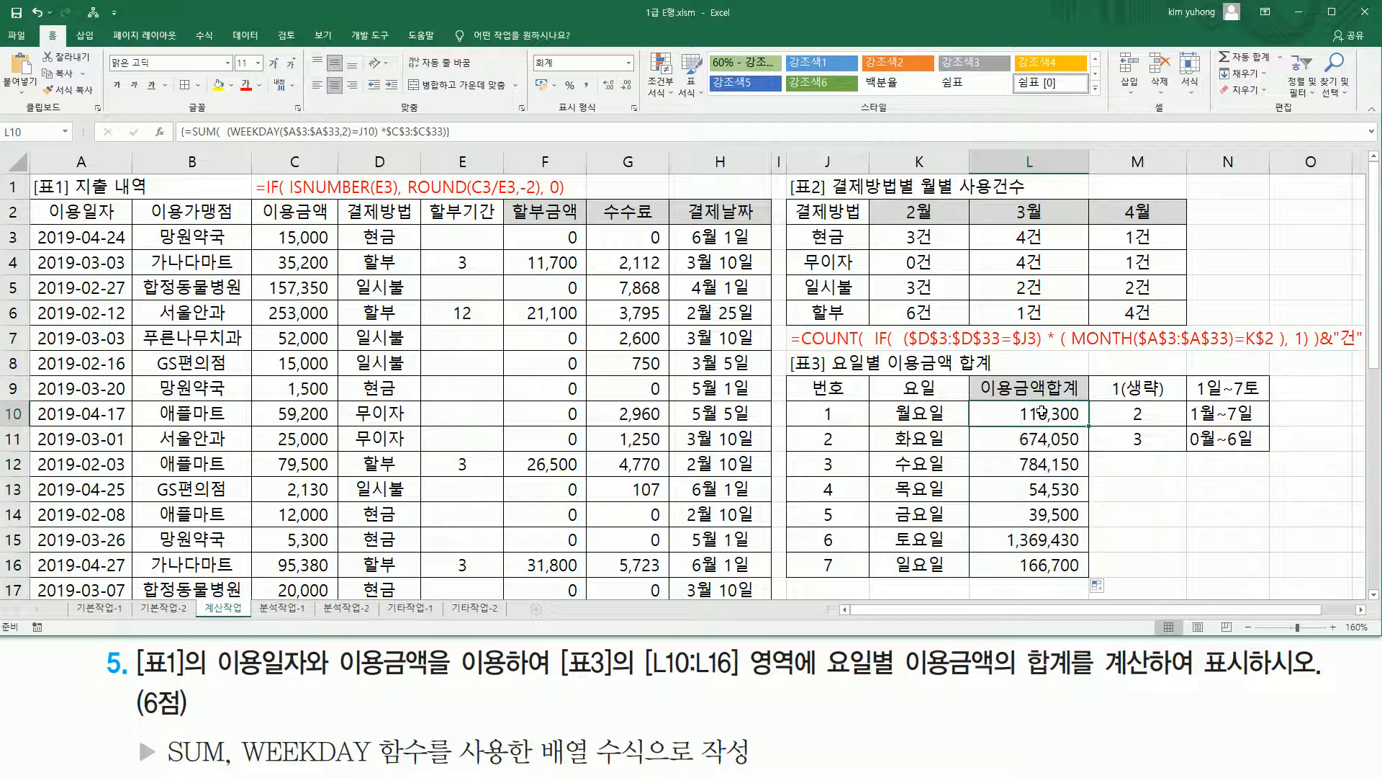
pyautogui.press('F2')
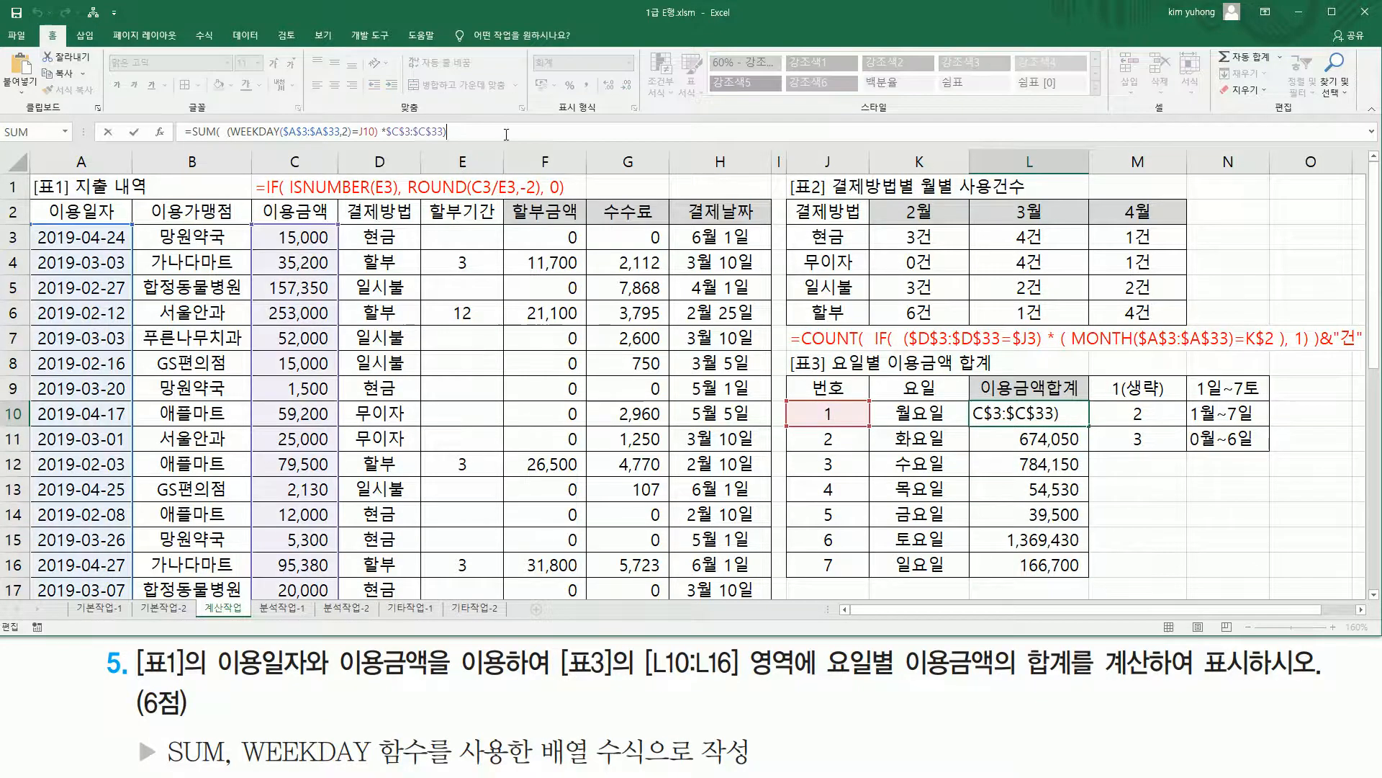
pyautogui.hotkey('ctrl', 'shift', 'Return')
pyautogui.click(847, 596)
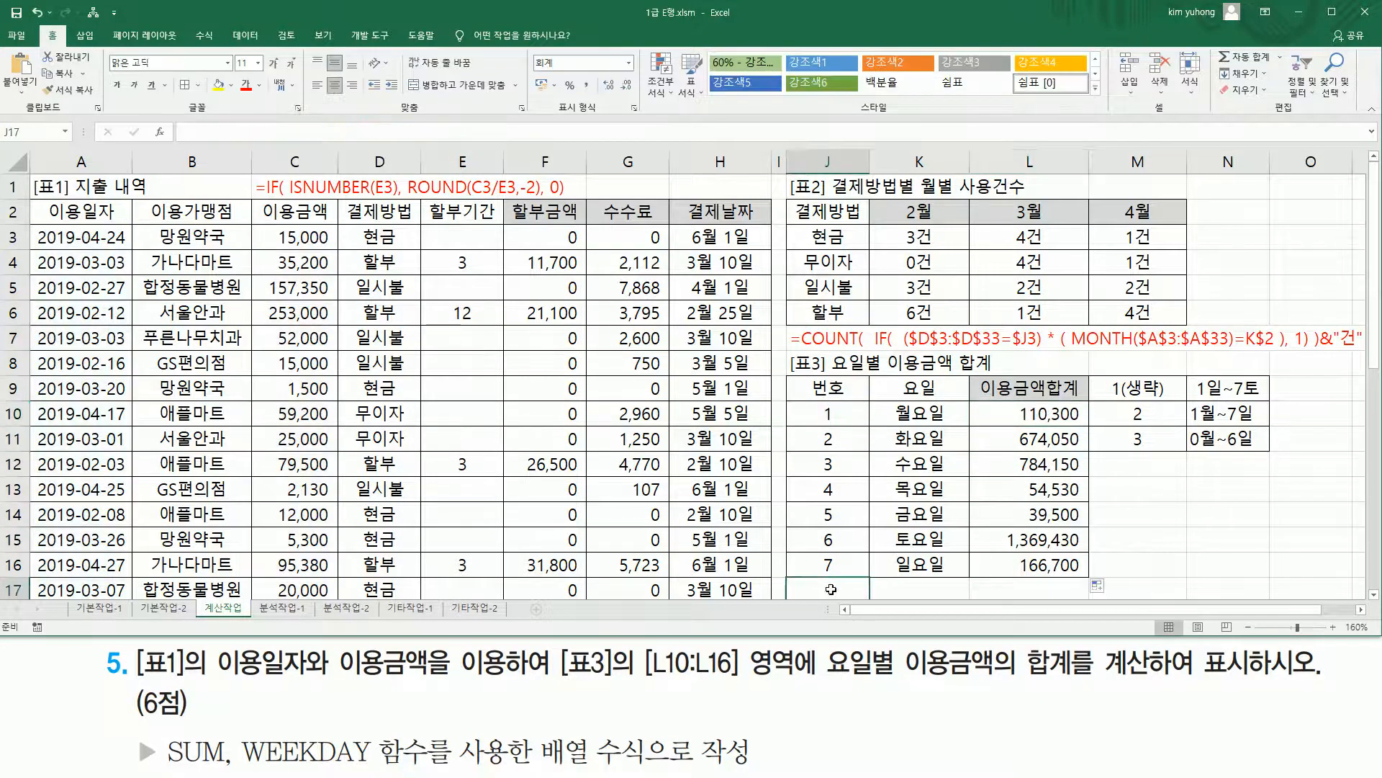
pyautogui.write("'")
pyautogui.write('=SUM(  (WEEKDAY($A$3:$A$33,2)=J10) *$C$3:$C$33)')
pyautogui.press('Return')
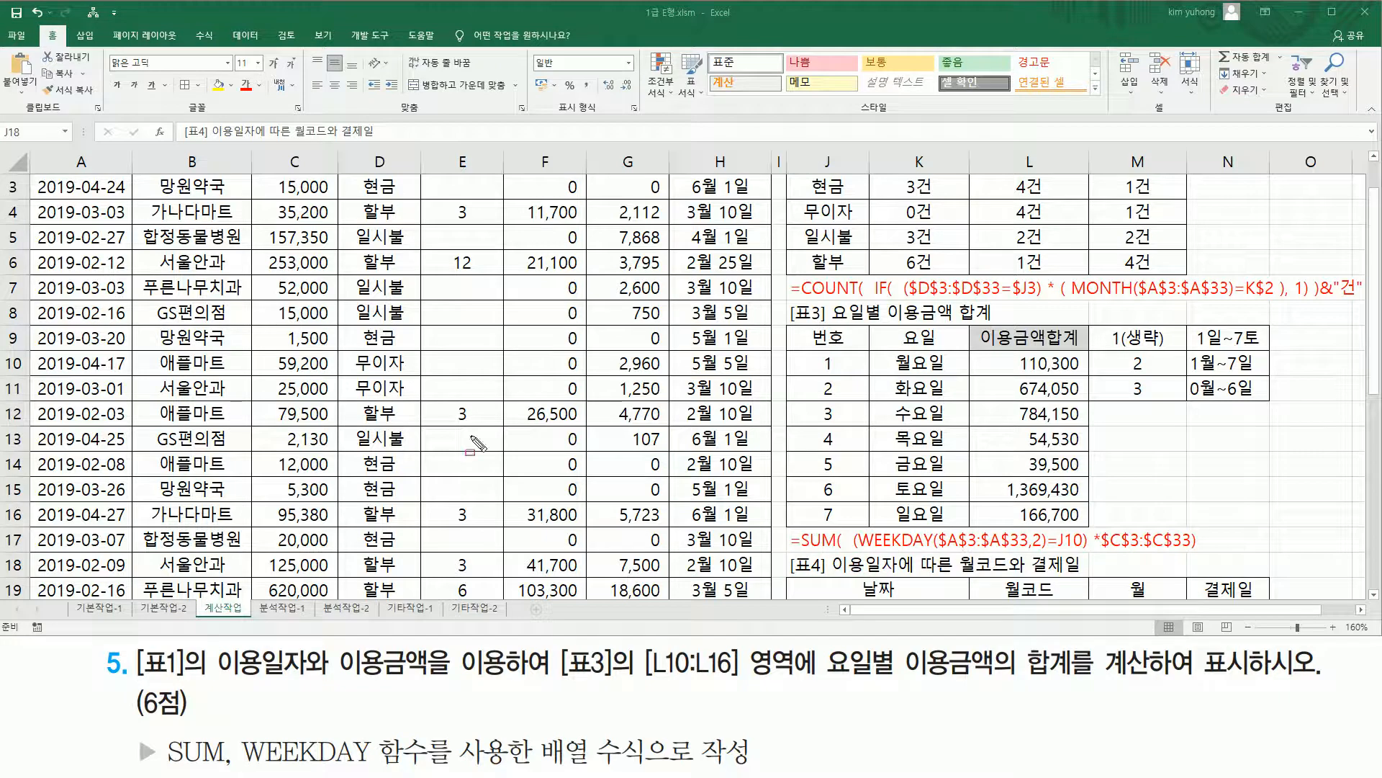
# Review each part of the J17 formula and check the return type notes in M9:N11 against the day numbers in J10:J16
pyautogui.moveTo(860, 549)
pyautogui.mouseDown()
pyautogui.moveTo(1044, 550)
pyautogui.moveTo(1035, 532)
pyautogui.moveTo(1043, 552)
pyautogui.mouseUp()
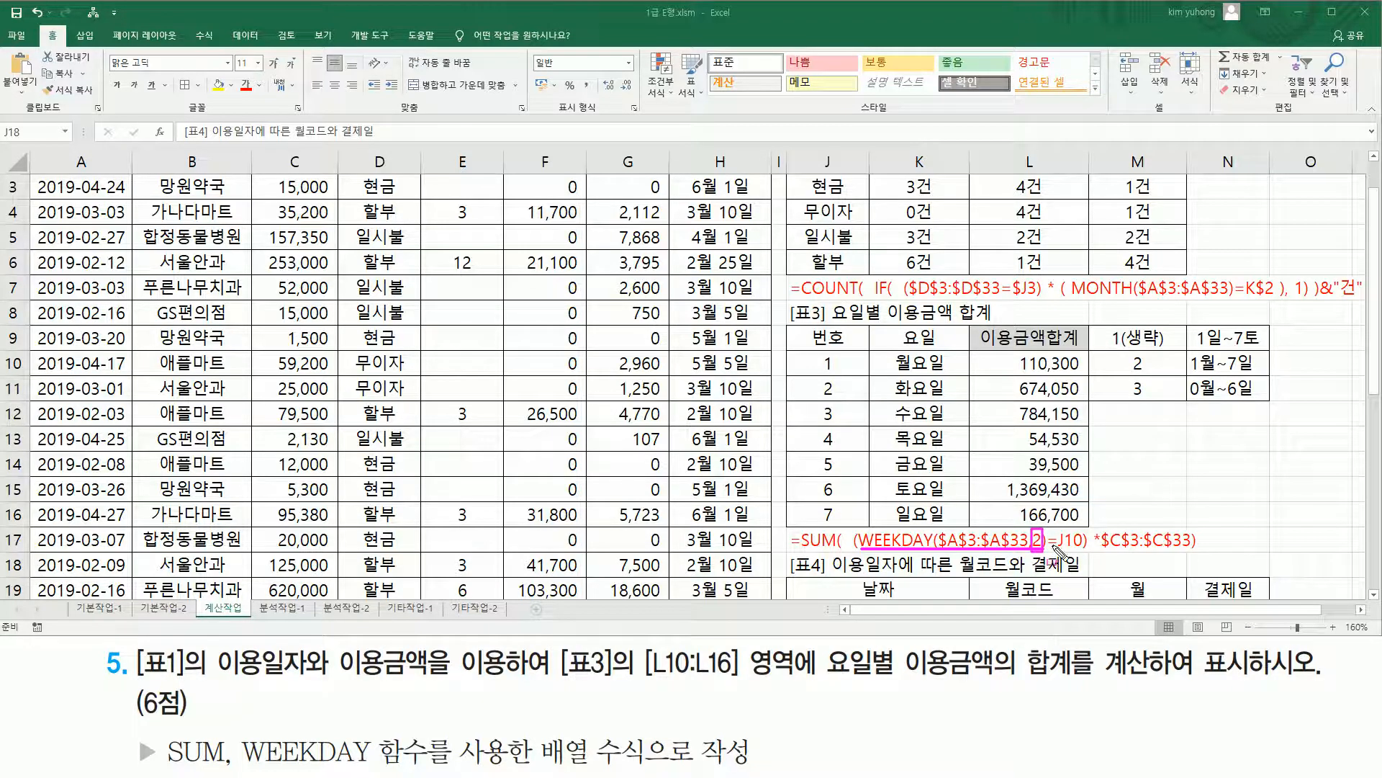
pyautogui.moveTo(1057, 552); pyautogui.dragTo(1085, 551)
pyautogui.moveTo(818, 352); pyautogui.dragTo(837, 373)
pyautogui.moveTo(1101, 550); pyautogui.dragTo(1189, 550)
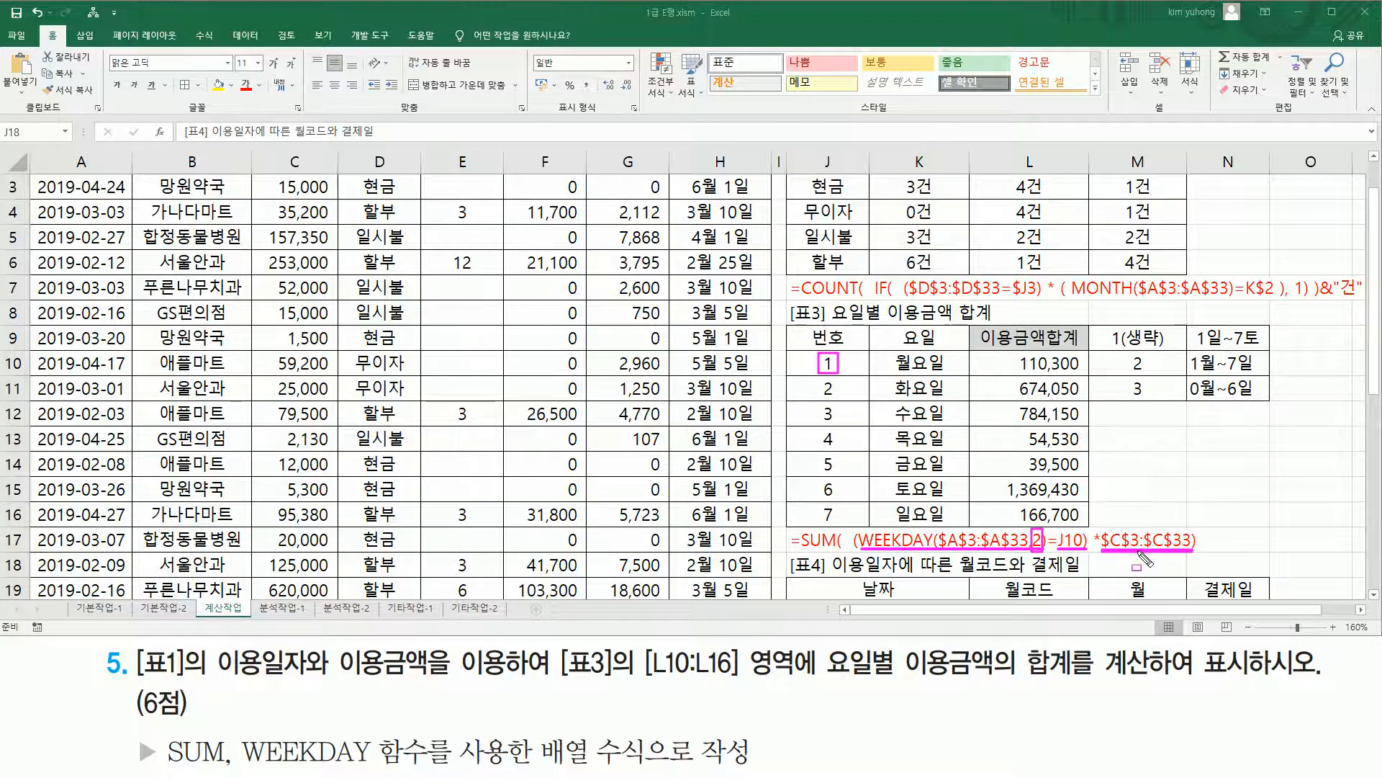
pyautogui.moveTo(802, 528); pyautogui.dragTo(838, 551)
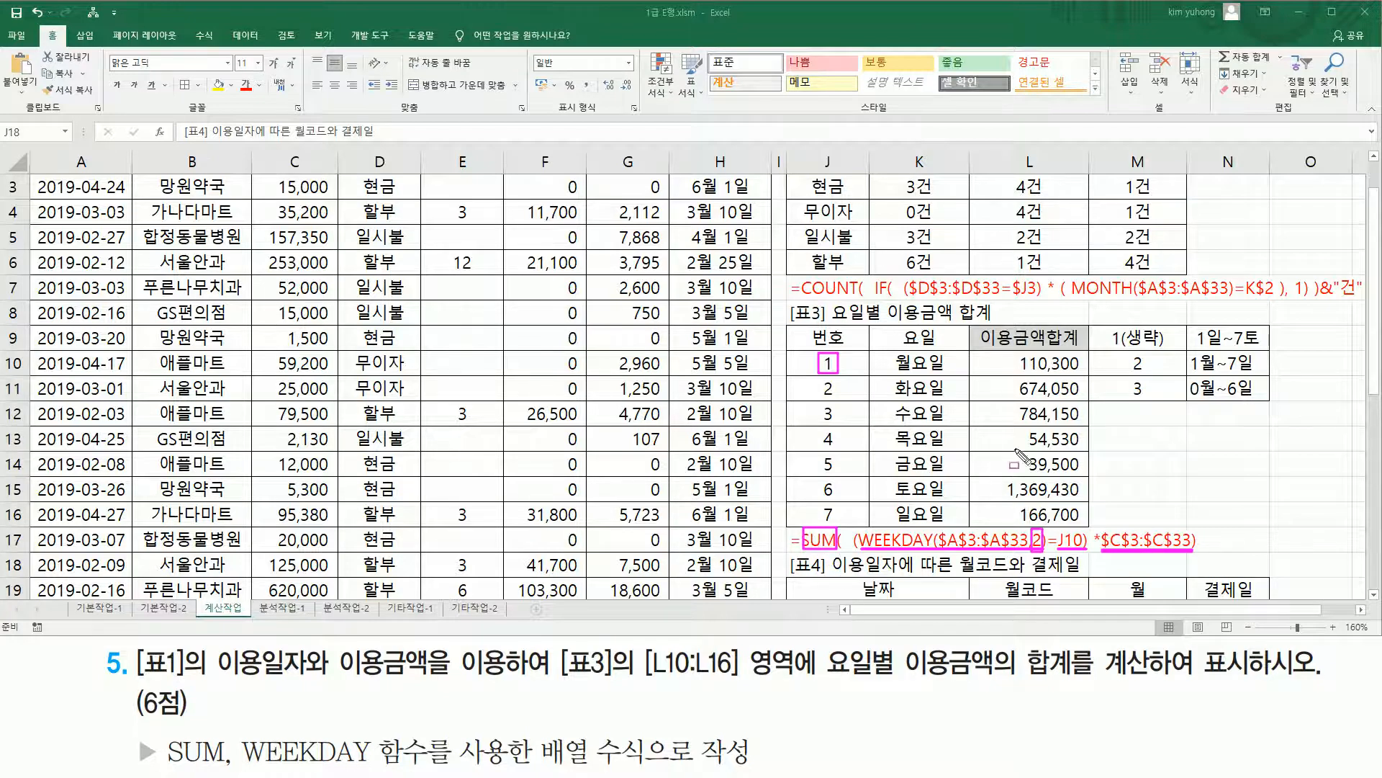
pyautogui.press('Escape')
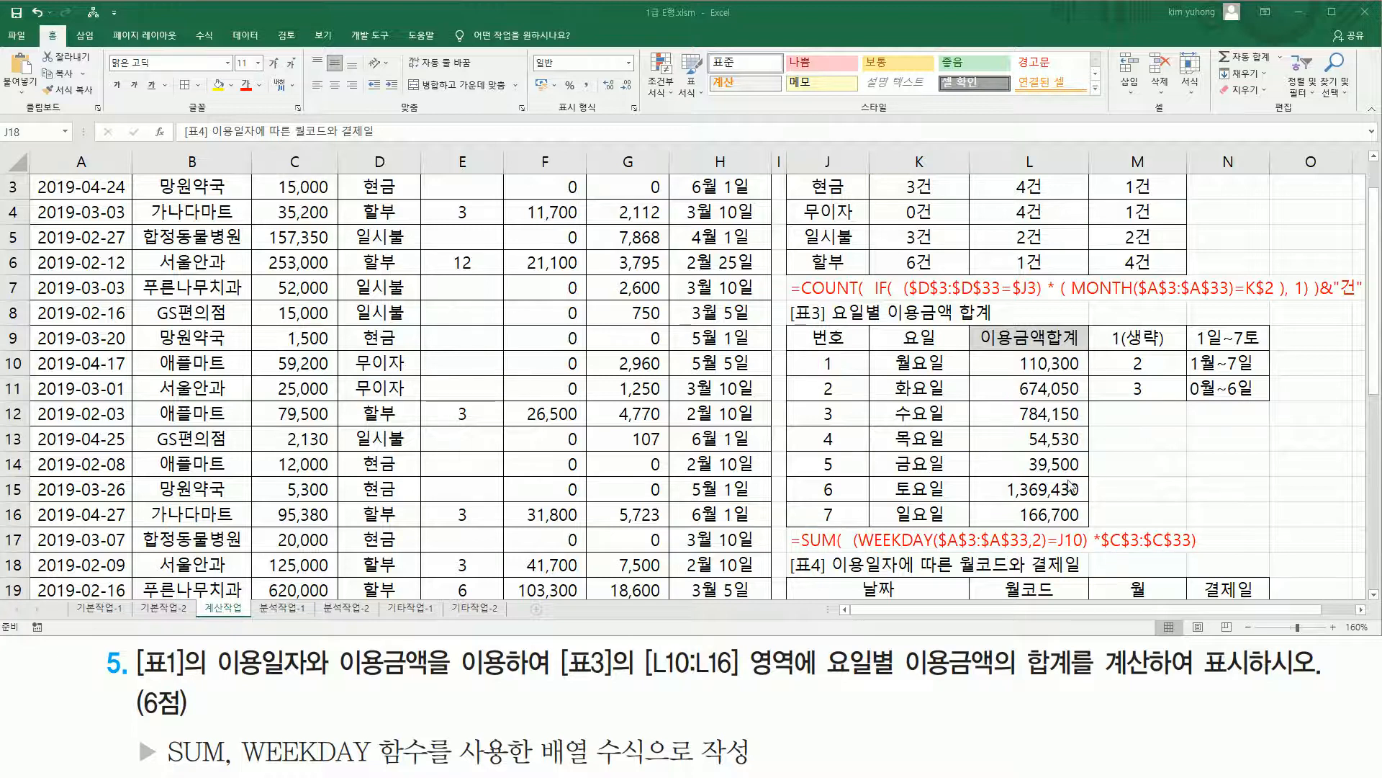
pyautogui.moveTo(1100, 320)
pyautogui.mouseDown()
pyautogui.moveTo(1119, 357)
pyautogui.moveTo(1260, 414)
pyautogui.moveTo(1270, 403)
pyautogui.mouseUp()
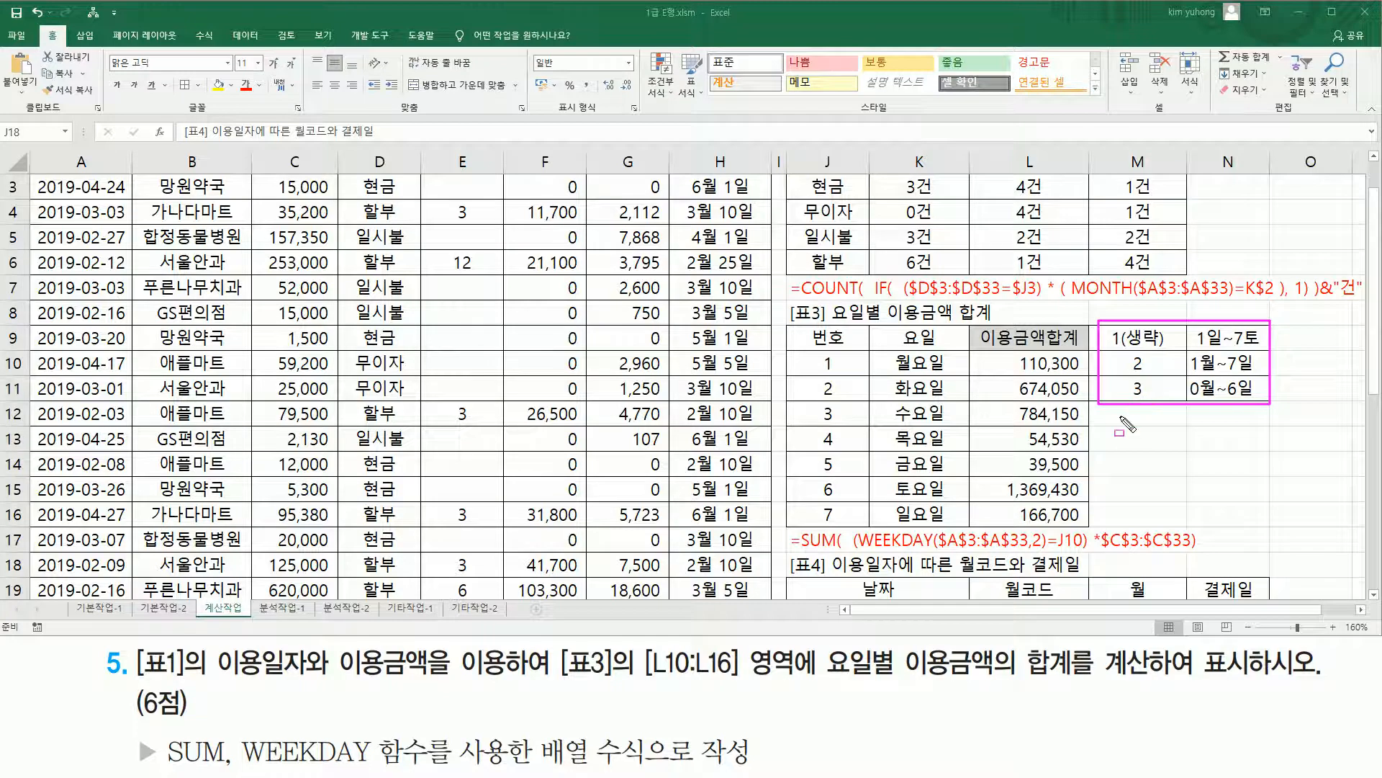
pyautogui.moveTo(809, 352)
pyautogui.mouseDown()
pyautogui.moveTo(829, 376)
pyautogui.moveTo(849, 520)
pyautogui.mouseUp()
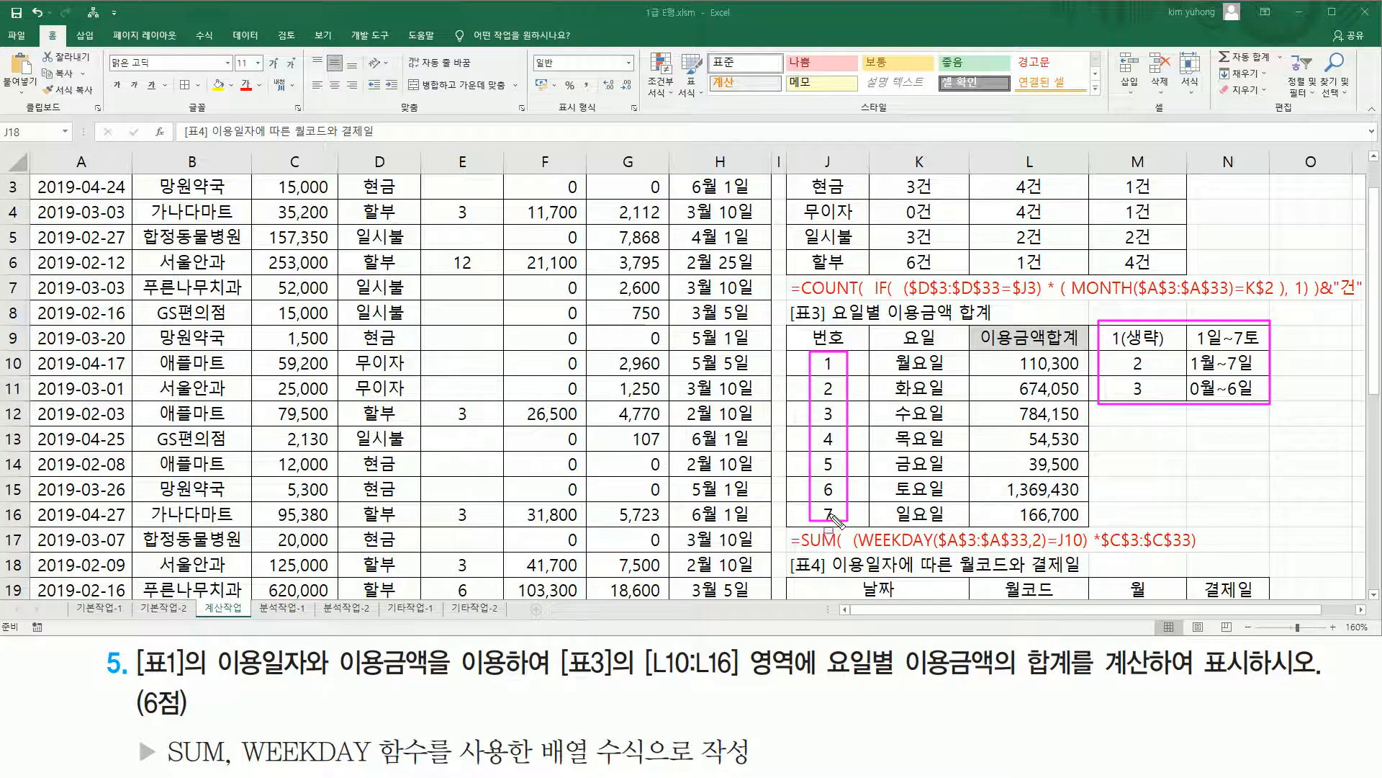
pyautogui.moveTo(1130, 380); pyautogui.dragTo(1149, 399)
pyautogui.press('Escape')
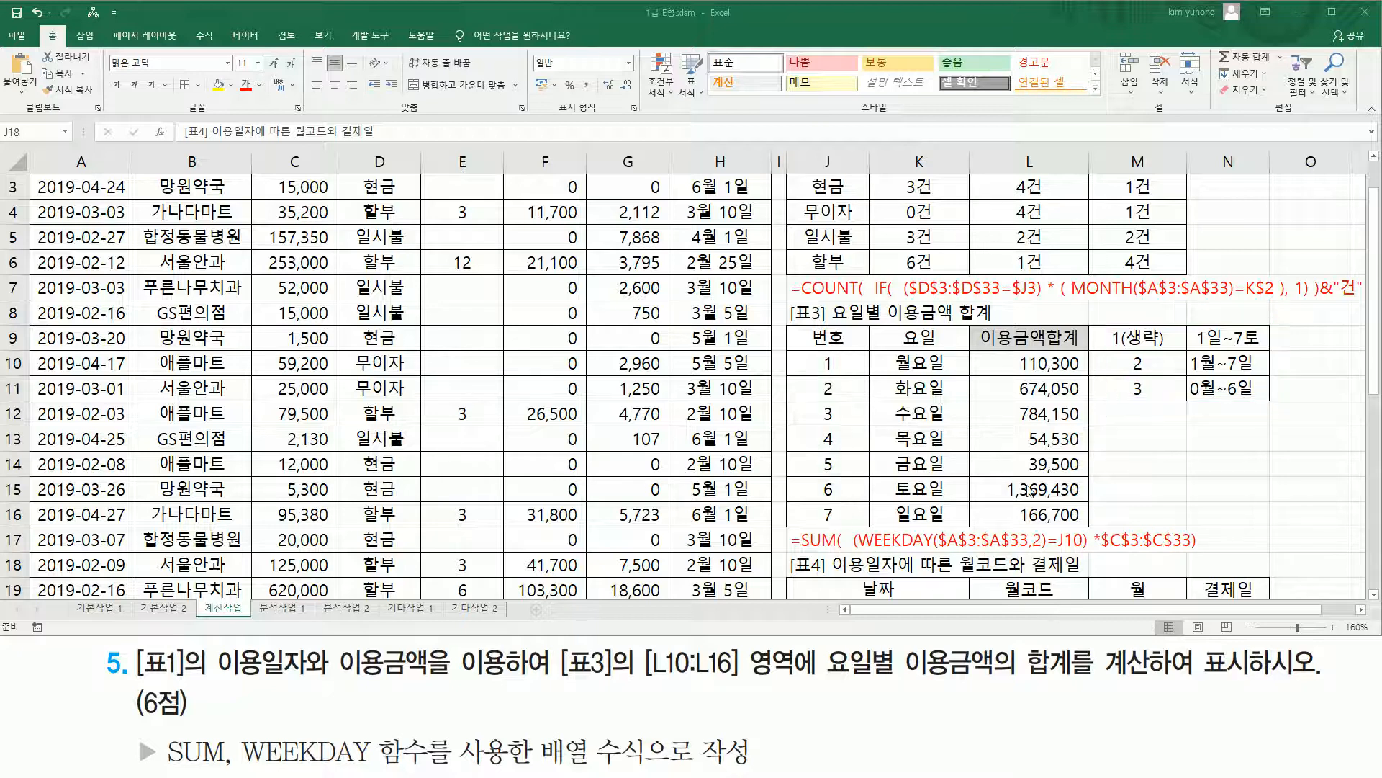